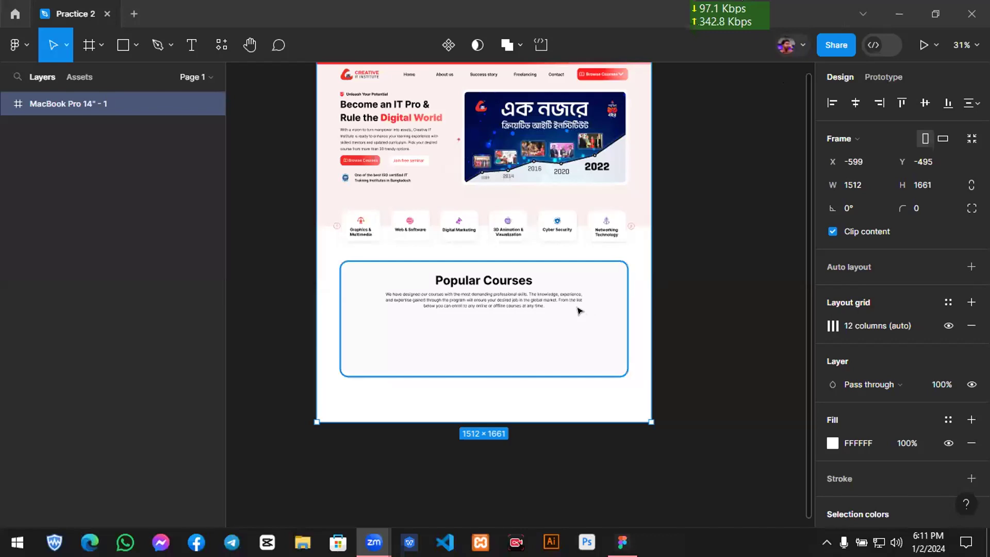
Select the MacBook Pro 14" - 1 frame and stretch its bottom edge down, undoing the last stretch.
click(694, 164)
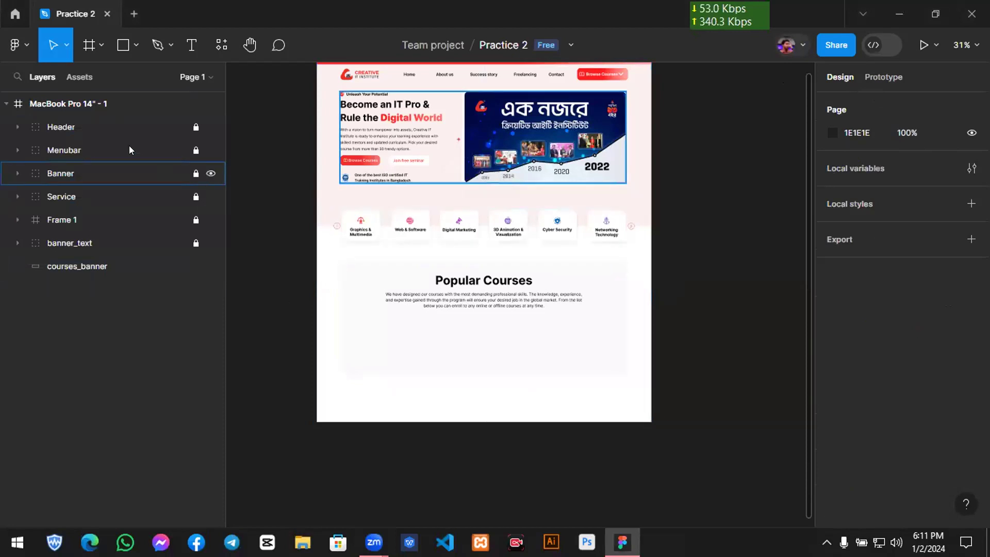
click(66, 103)
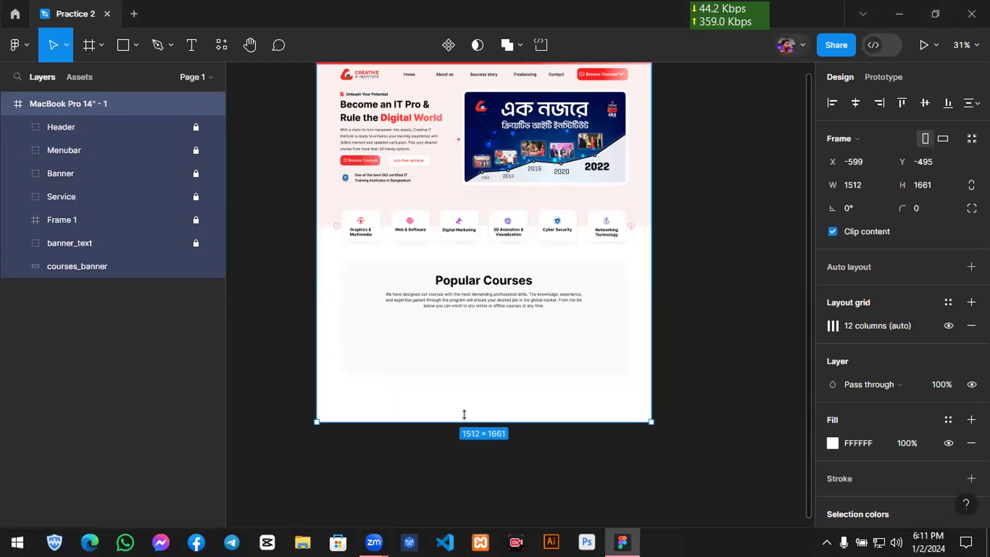
mouse_move(464, 414)
mouse_down()
mouse_move(465, 460)
mouse_move(464, 412)
mouse_move(473, 437)
mouse_move(468, 429)
mouse_up()
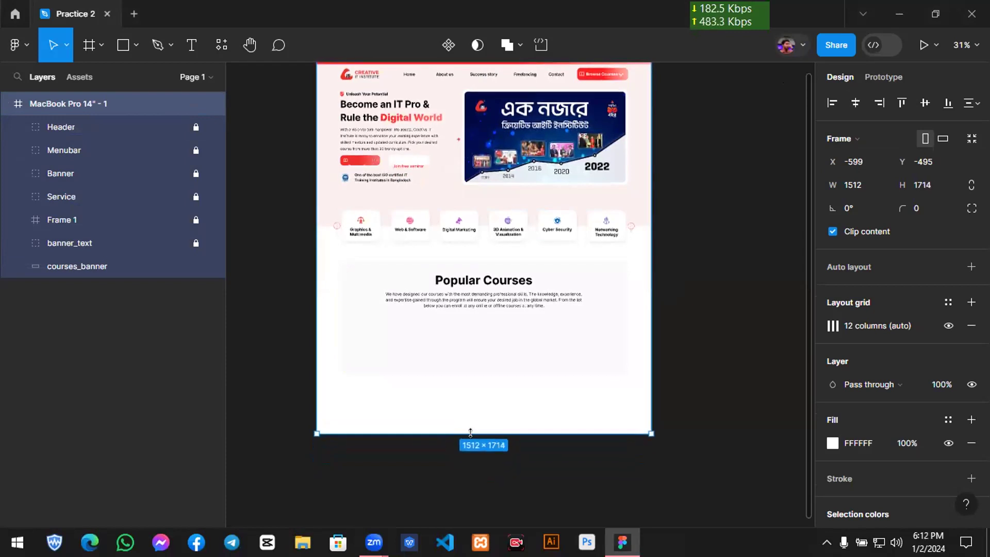
scroll(482, 360, up, 3)
scroll(482, 361, down, 3)
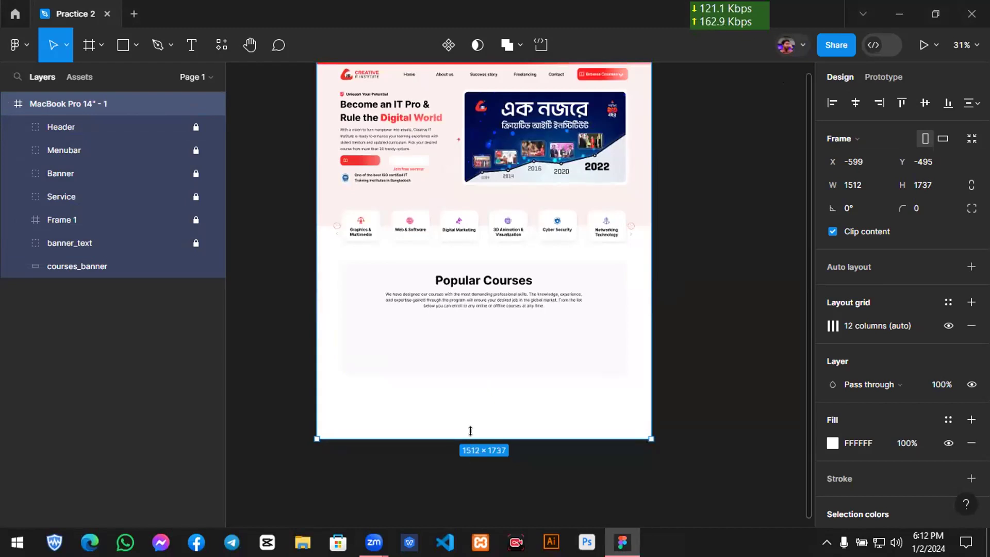
mouse_move(471, 431)
mouse_down()
mouse_move(472, 463)
mouse_move(472, 439)
mouse_up()
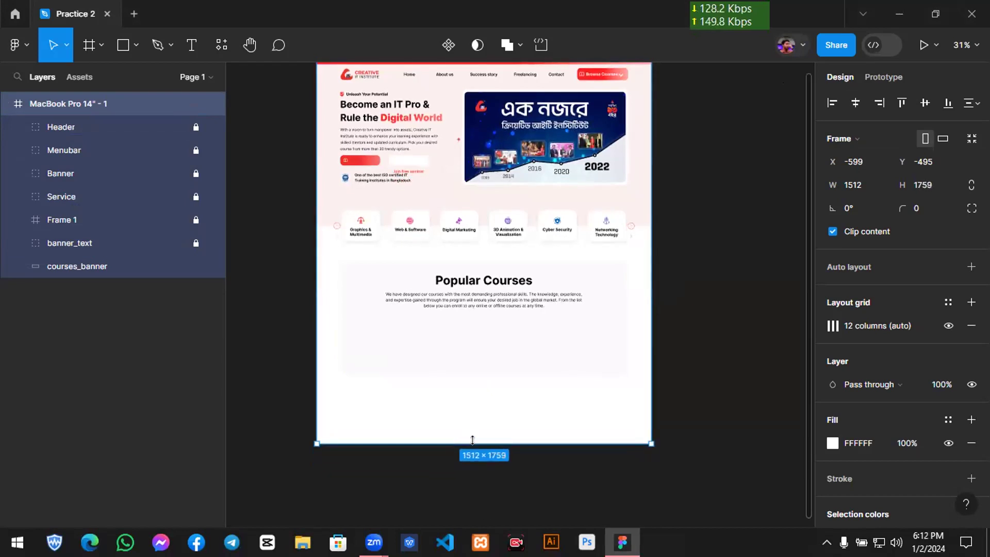
key(ctrl+z)
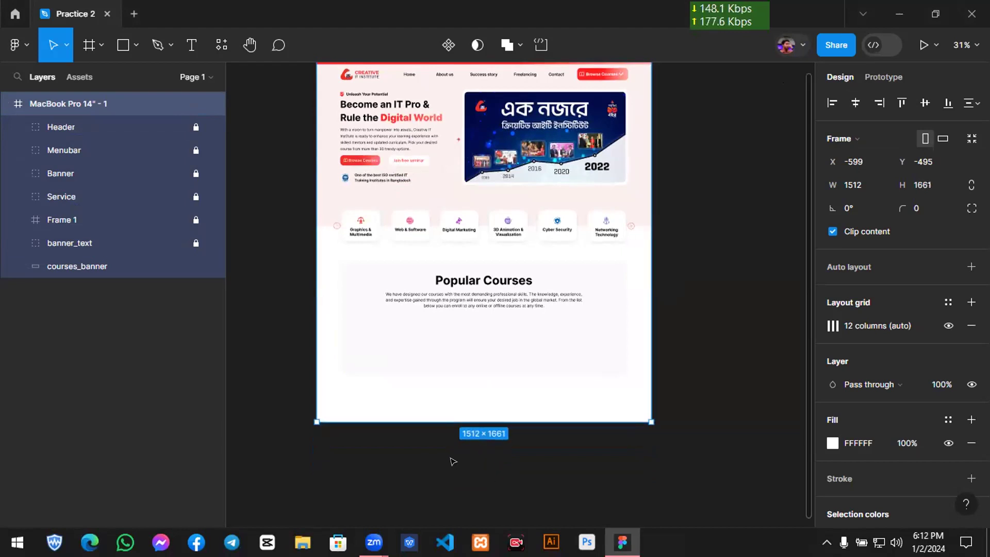
Extend the frame to 1512 × 1759 below Popular Courses, then deselect it.
drag(450, 421, 464, 439)
scroll(467, 444, up, 2)
scroll(467, 443, down, 2)
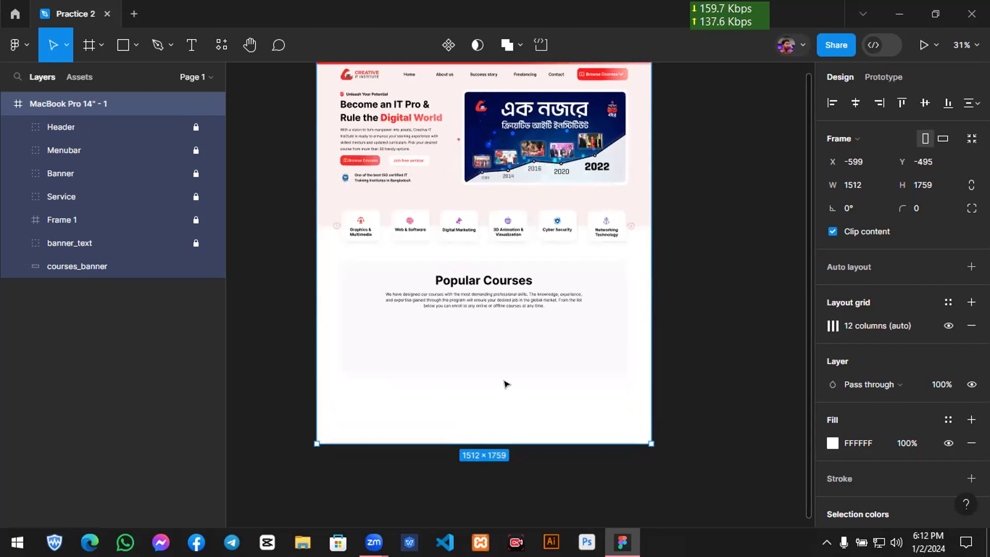
scroll(505, 384, up, 3)
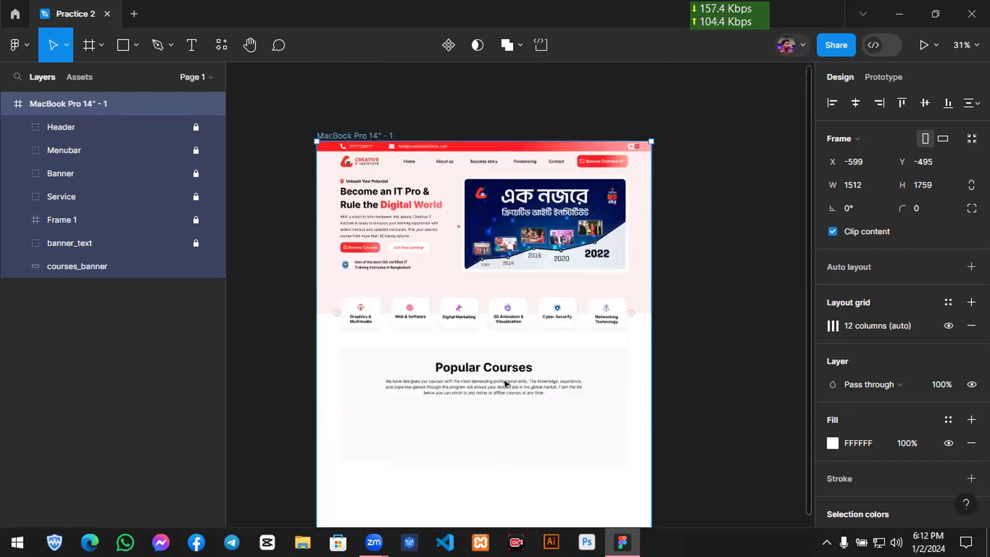
scroll(505, 384, down, 3)
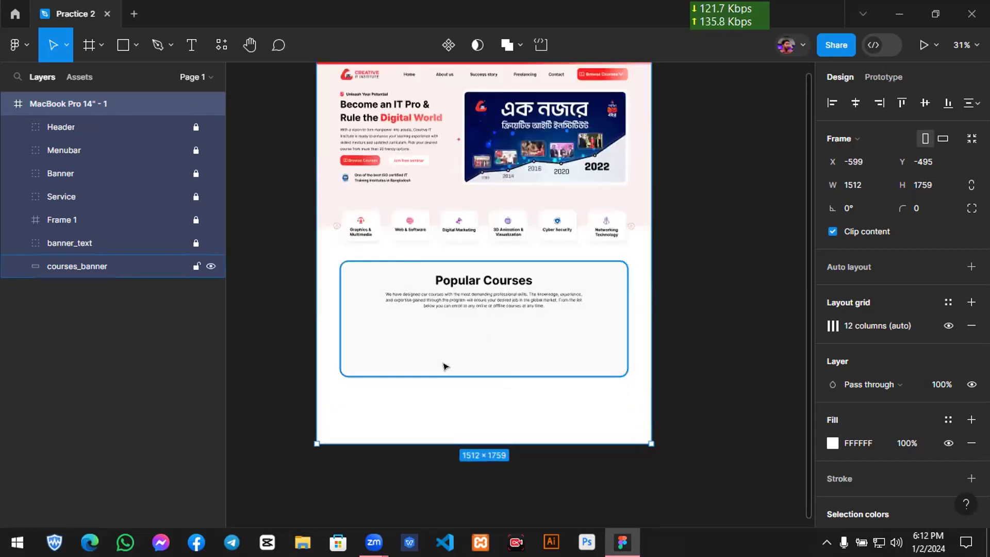
click(708, 310)
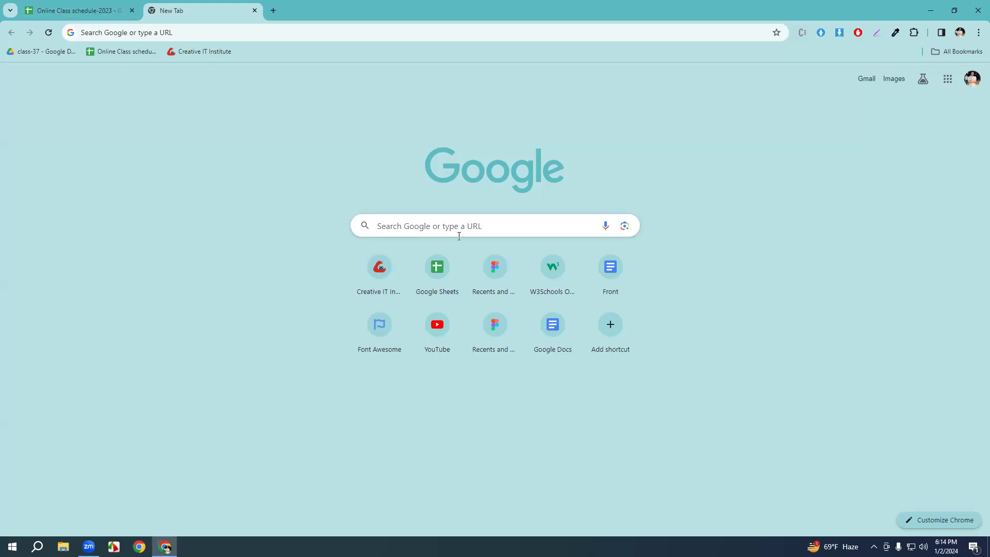
Search Google for figma, go to figma.com and open the Untitled file from Recents.
click(476, 229)
text(figma)
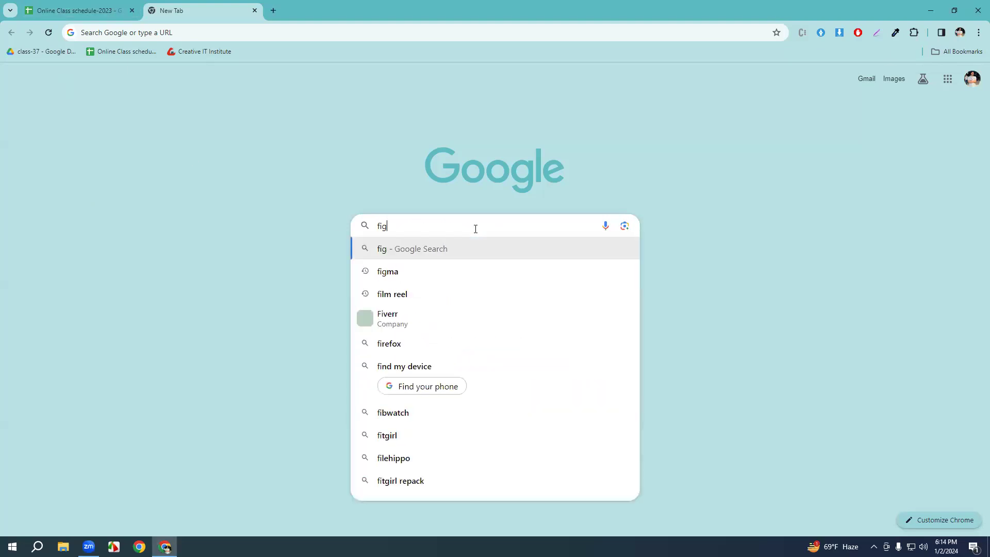
key(Return)
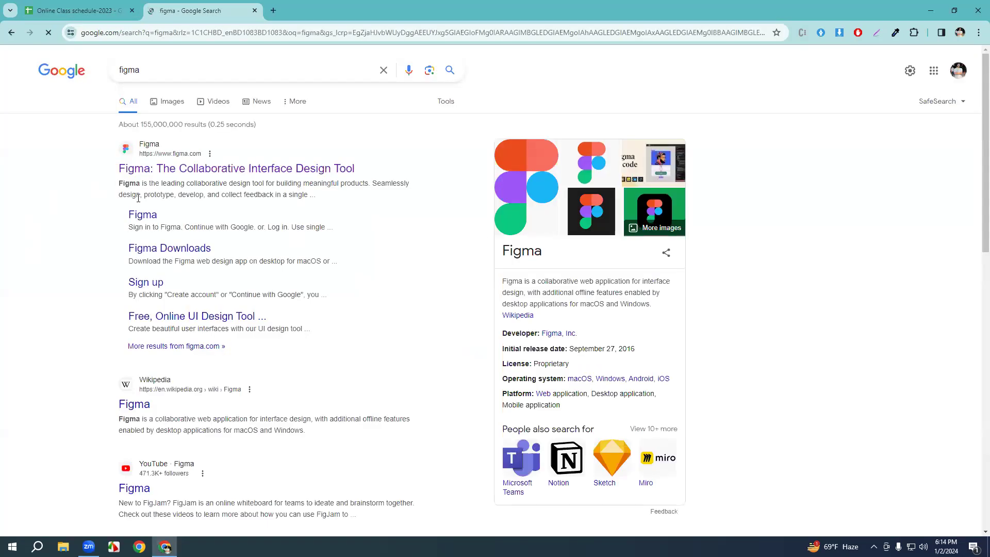
click(155, 173)
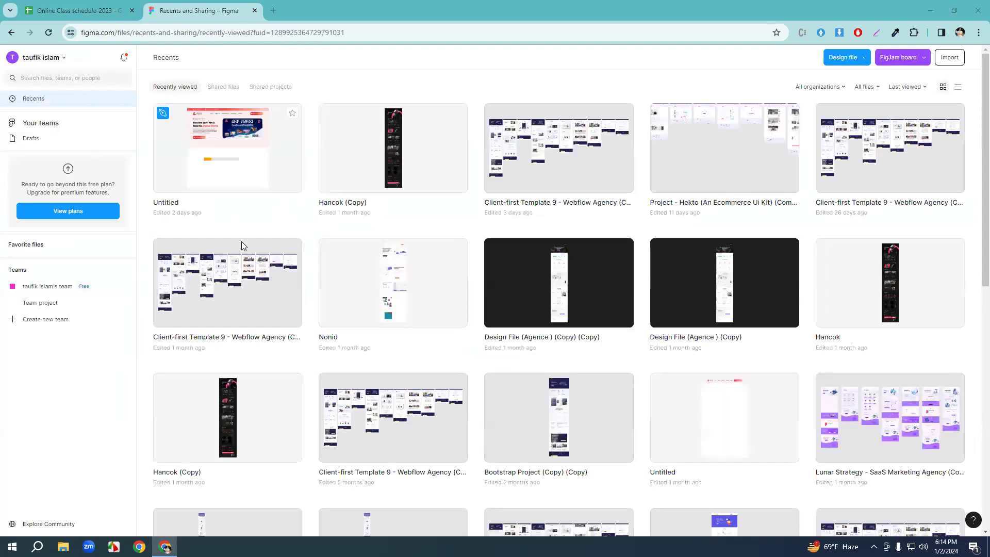
click(239, 165)
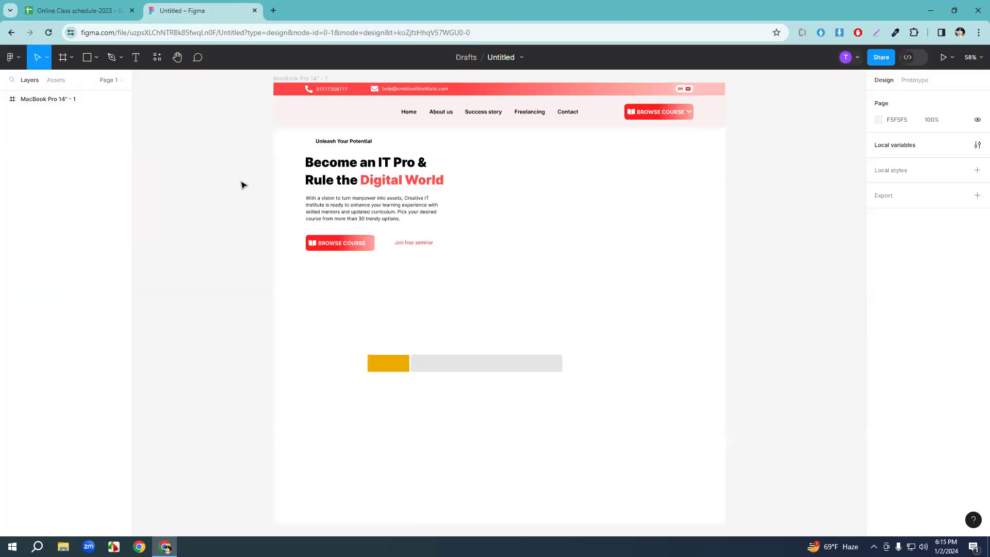
Delete the orange-and-grey progress bar group.
scroll(460, 386, down, 1)
click(433, 353)
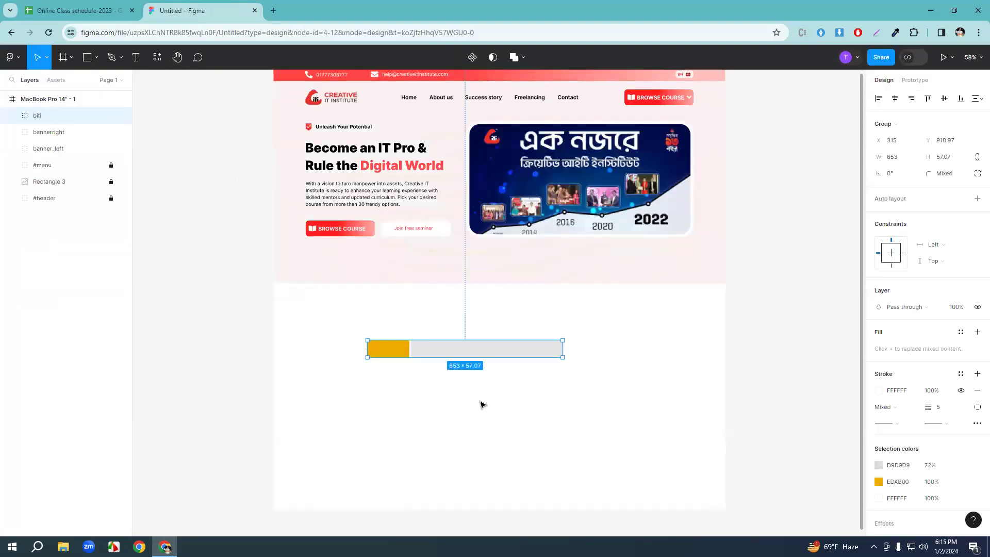
key(Delete)
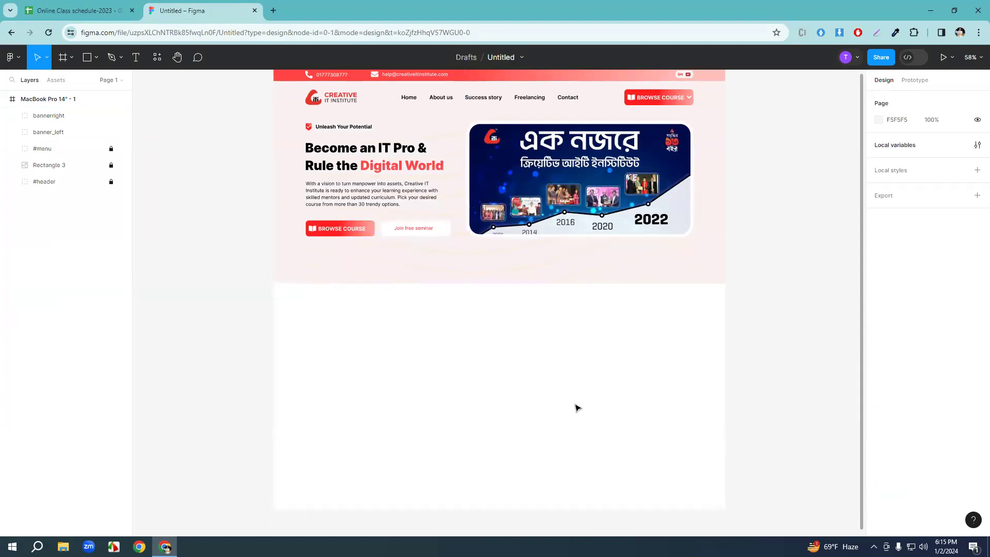
Lock the banner_left and bannerright layers.
scroll(477, 331, up, 1)
scroll(477, 332, down, 1)
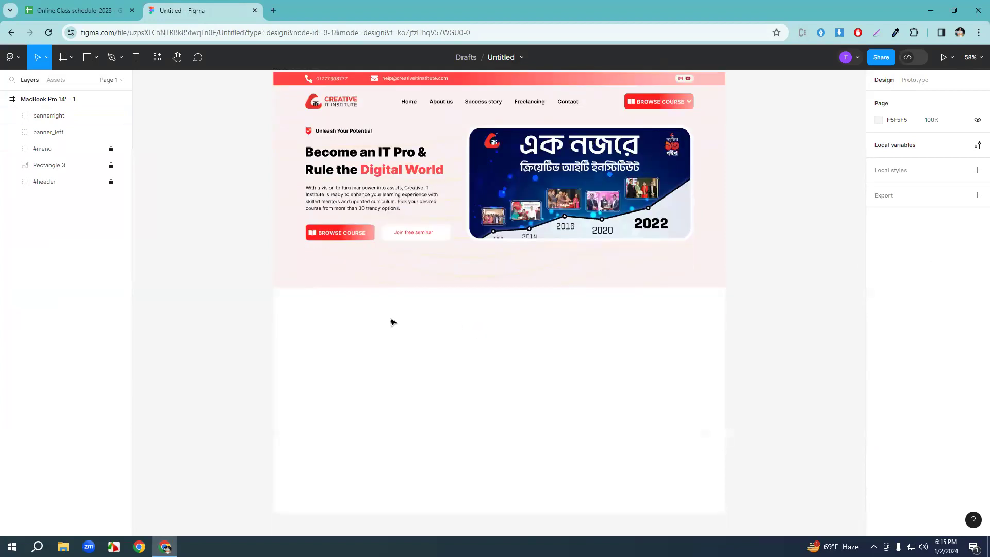
click(111, 132)
click(111, 116)
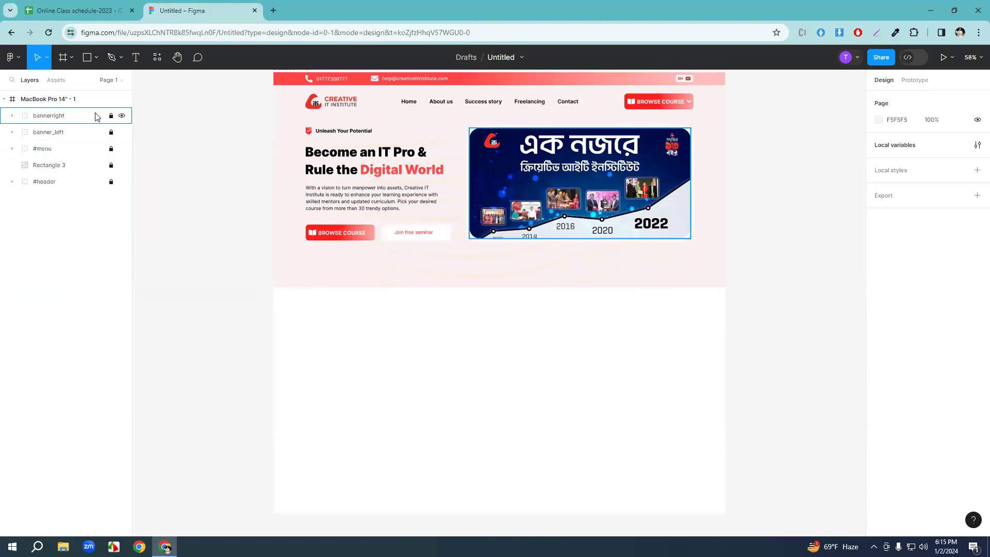
Turn on the frame's column layout grid with Ctrl+Shift+4.
click(60, 99)
click(491, 361)
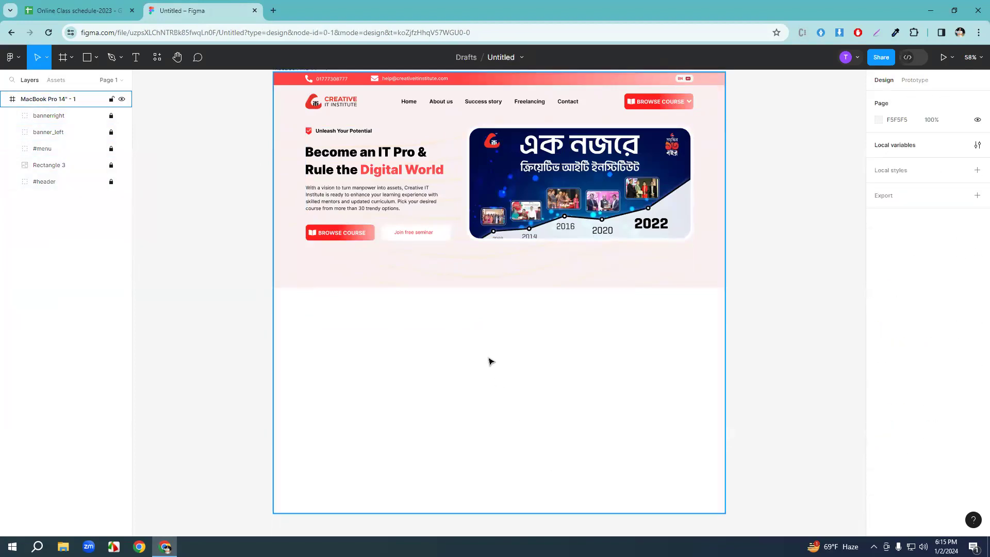
key(ctrl+shift+4)
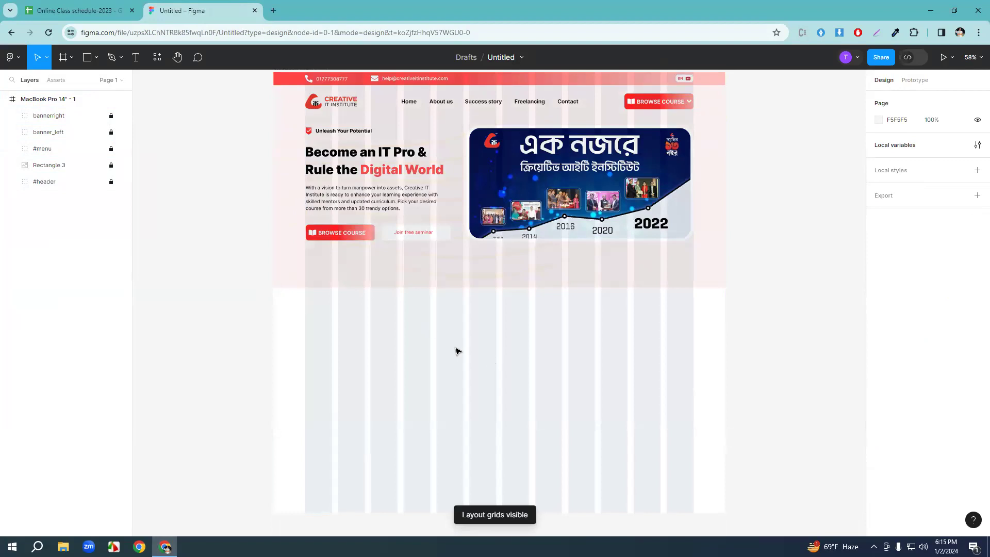
scroll(484, 369, down, 1)
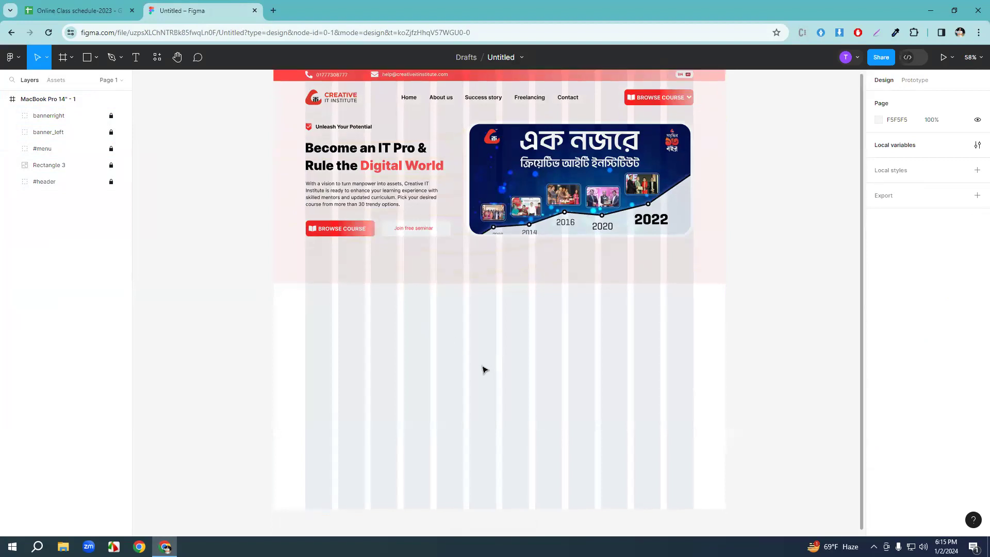
click(274, 10)
Search for creative it institute, open its website and scroll to the course cards.
text(crea)
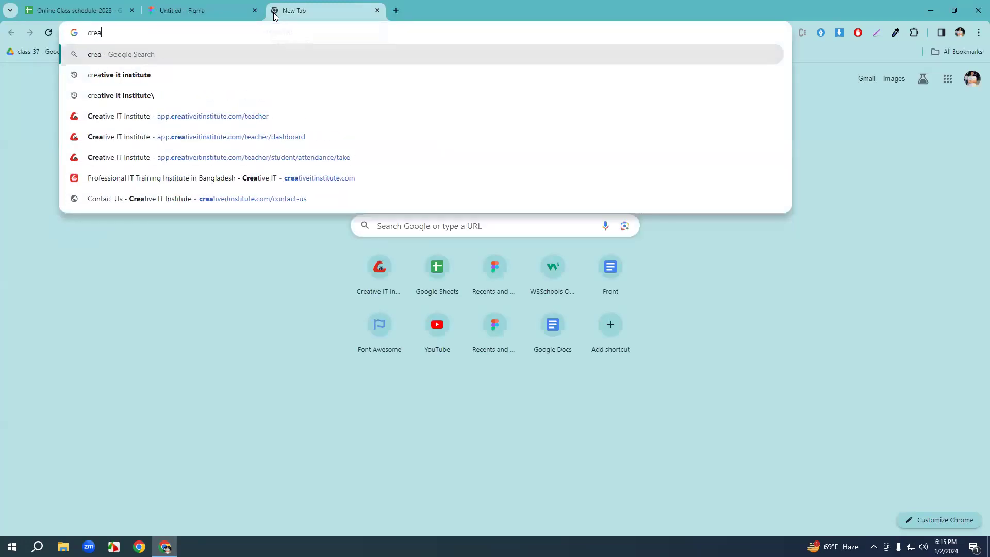
key(Down)
key(Return)
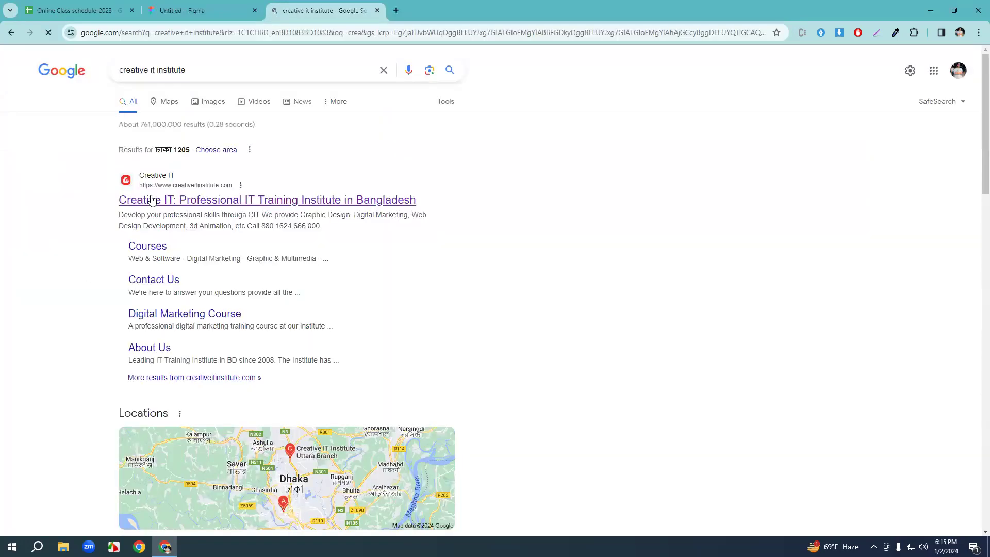
click(133, 201)
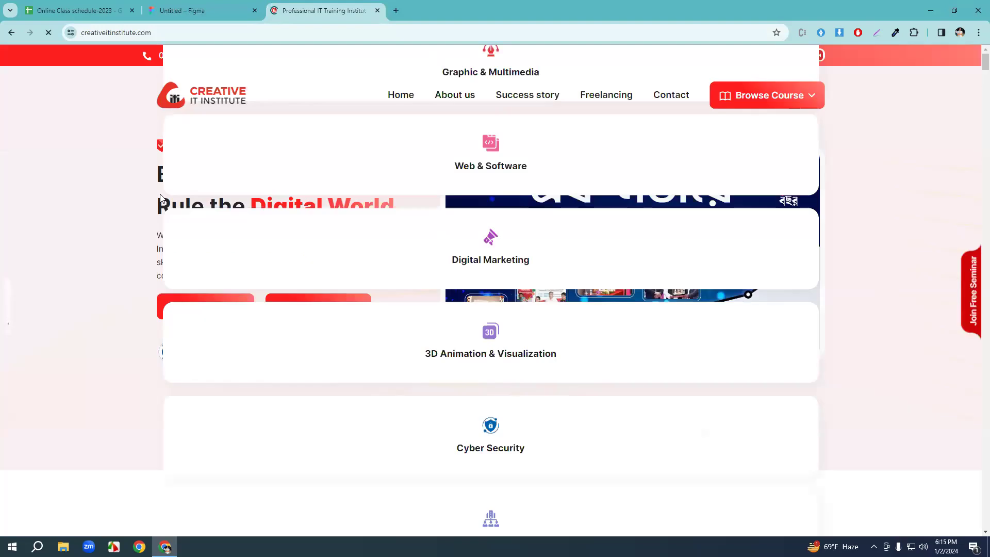
scroll(220, 281, down, 10)
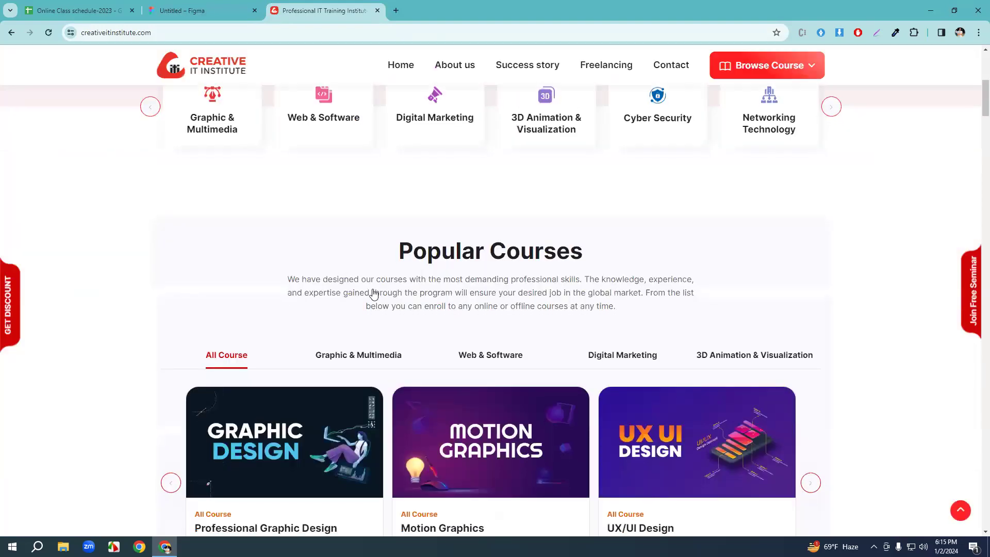
scroll(514, 317, up, 2)
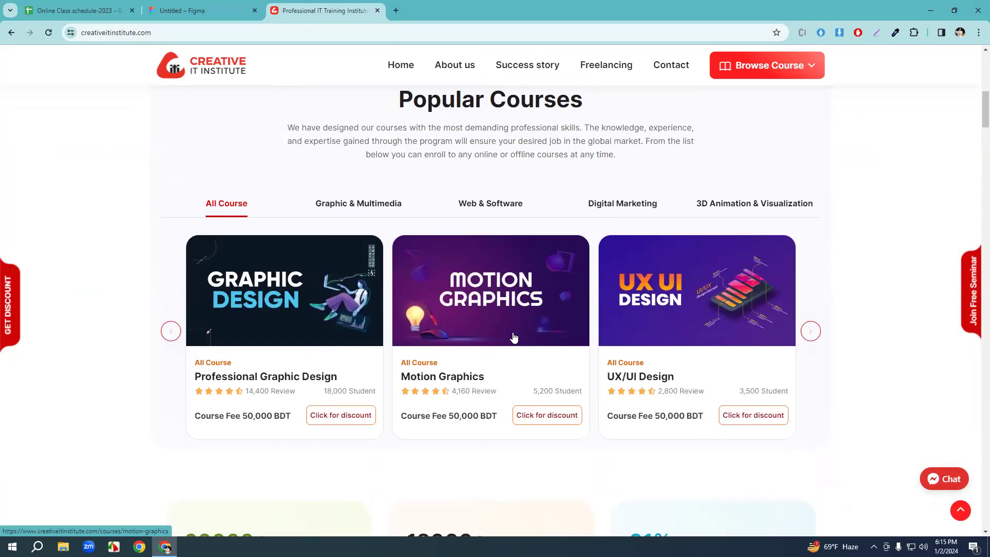
scroll(513, 338, down, 1)
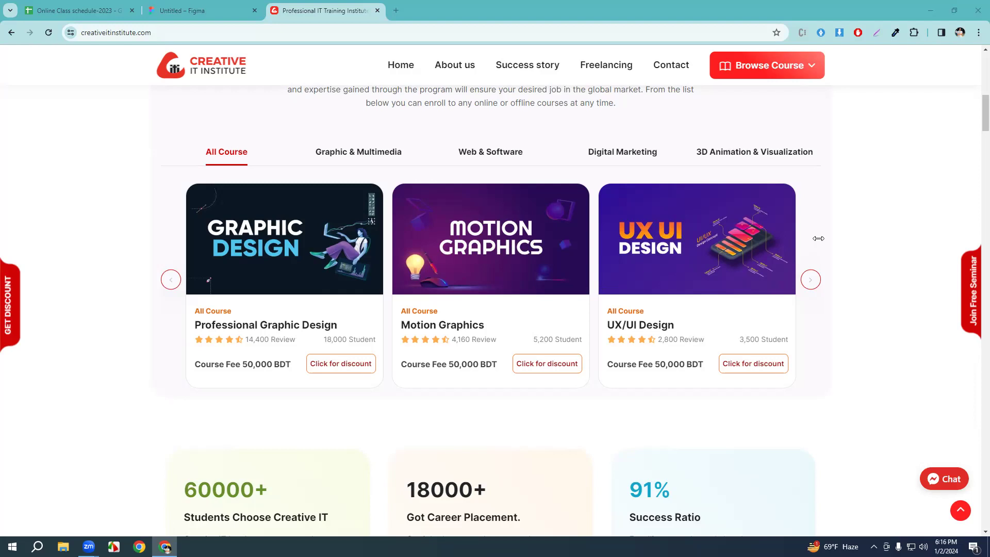
Scroll the creativeitinstitute.com homepage past the course cards and stats to Success Stories.
scroll(402, 245, down, 3)
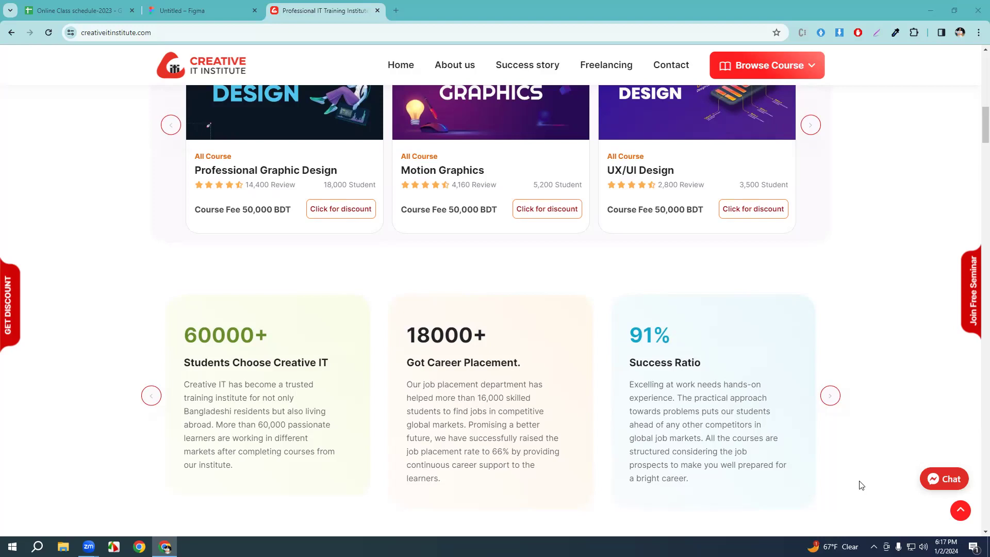
scroll(570, 451, up, 4)
scroll(571, 452, up, 3)
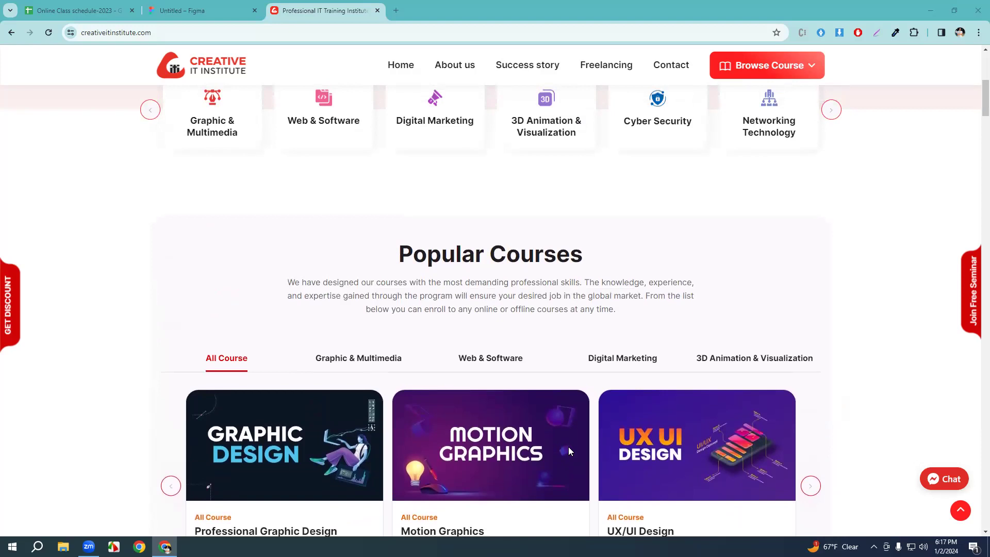
scroll(568, 450, down, 5)
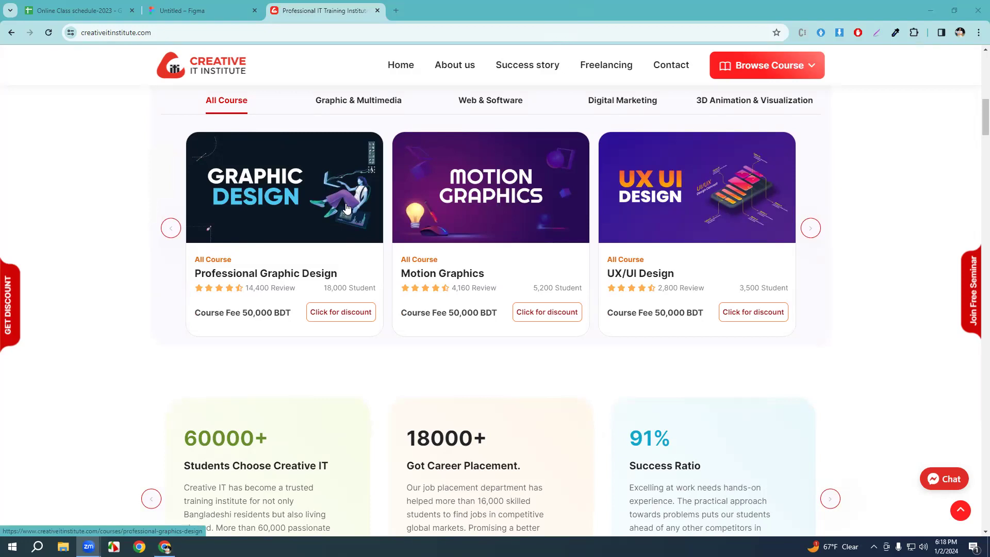
scroll(349, 212, down, 4)
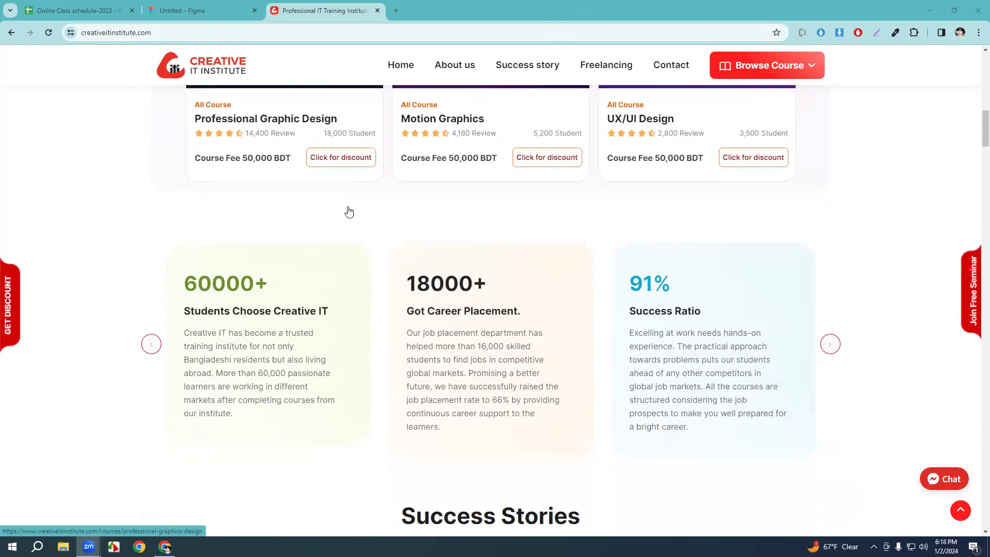
scroll(546, 289, up, 5)
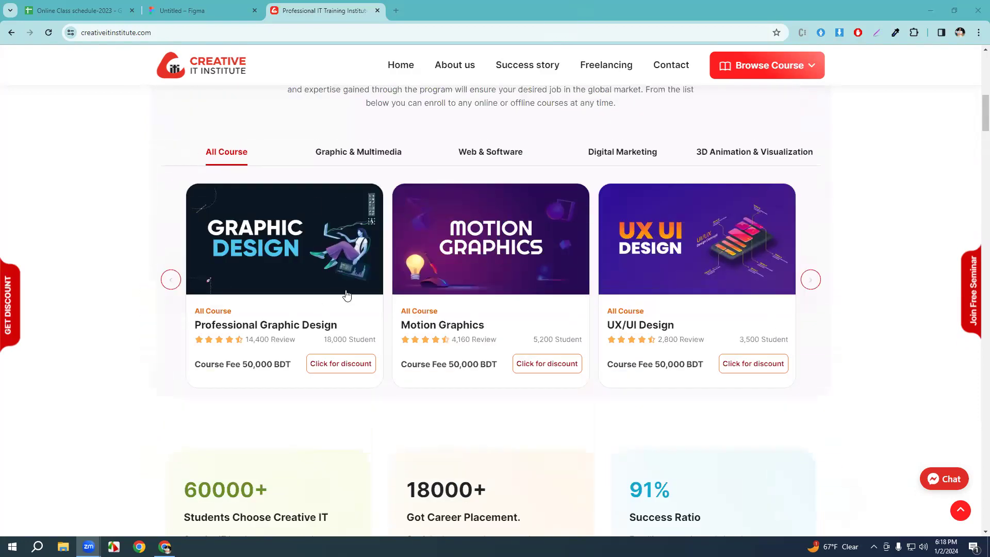
scroll(316, 283, down, 5)
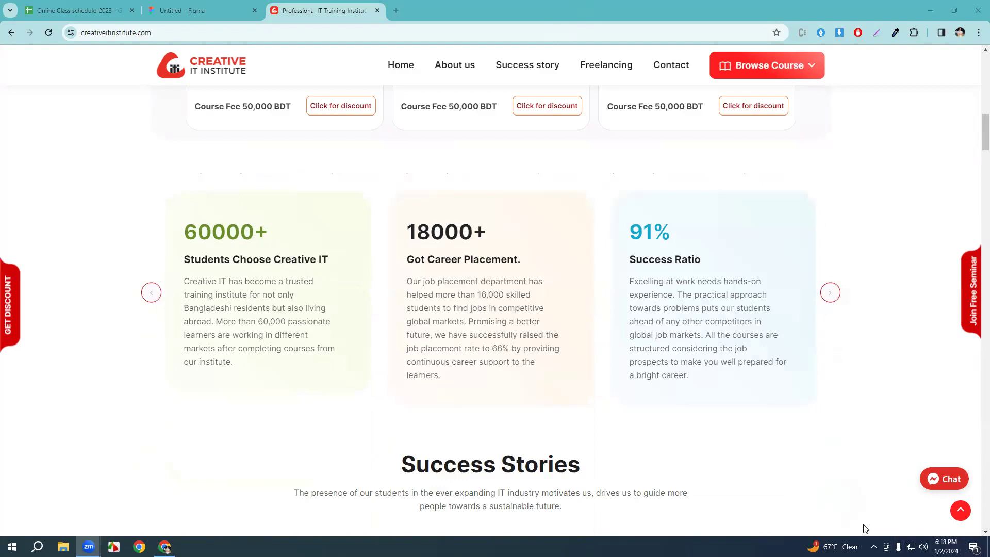
scroll(582, 379, down, 4)
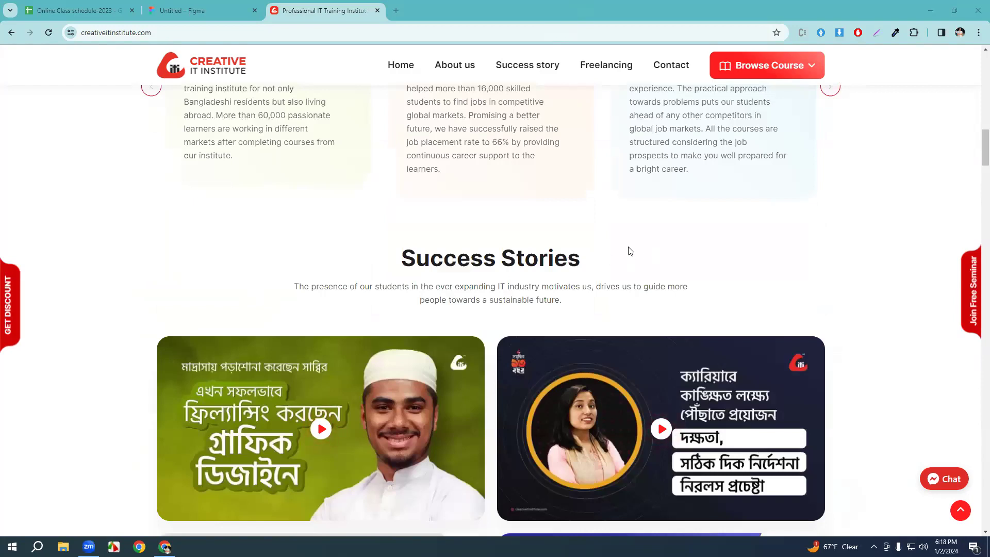
Scroll through the Success Stories section down to the Virtual Tour panel.
scroll(598, 211, down, 2)
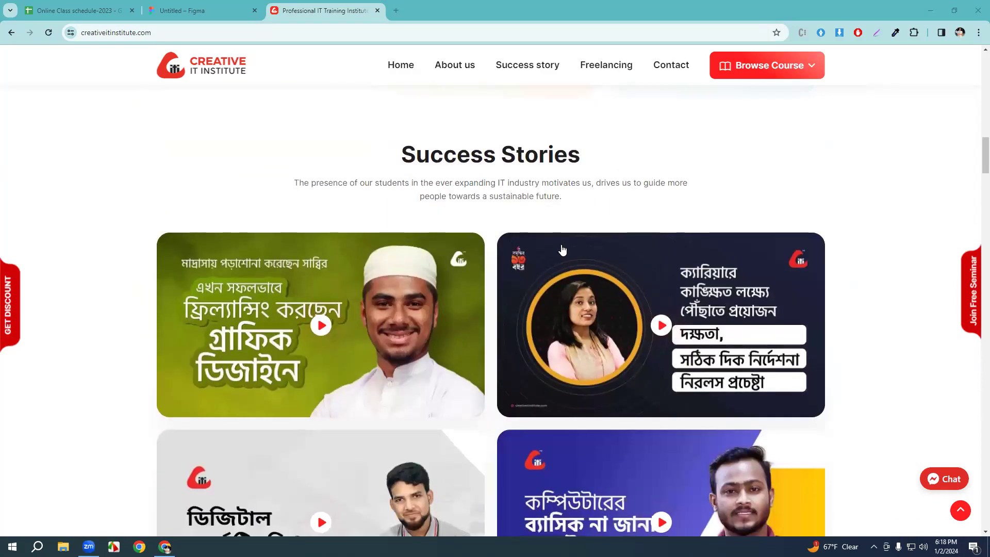
scroll(562, 250, down, 3)
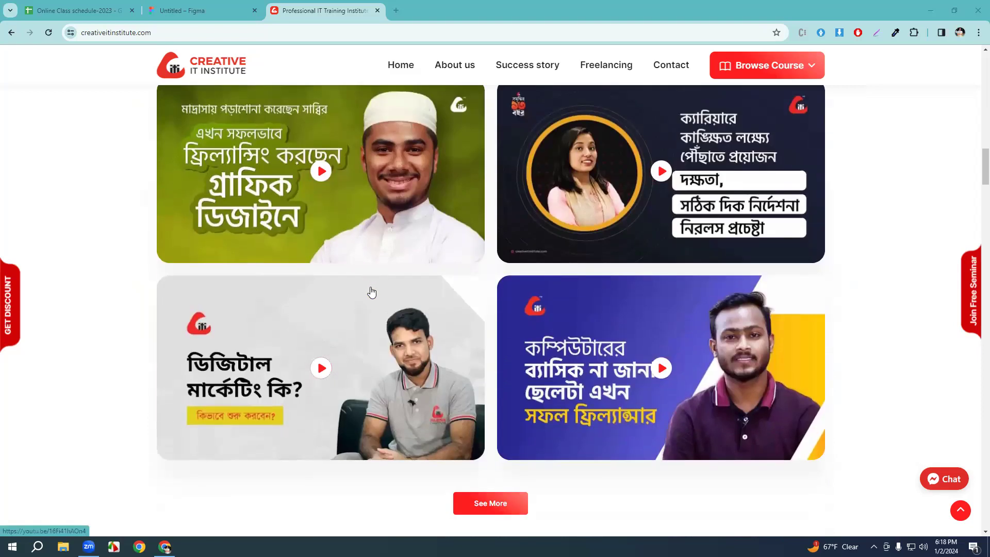
scroll(378, 298, up, 1)
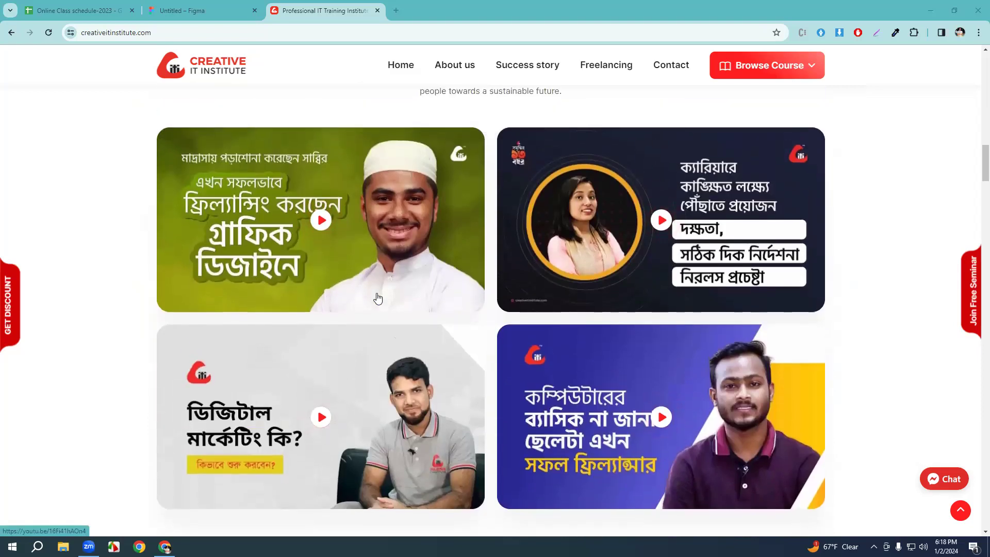
scroll(383, 305, up, 2)
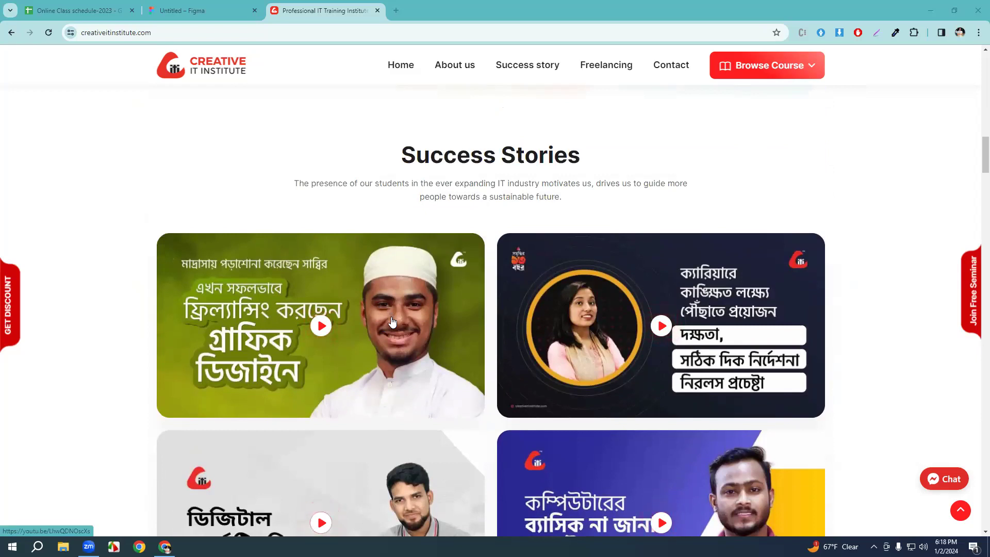
scroll(393, 324, up, 10)
scroll(393, 324, up, 1)
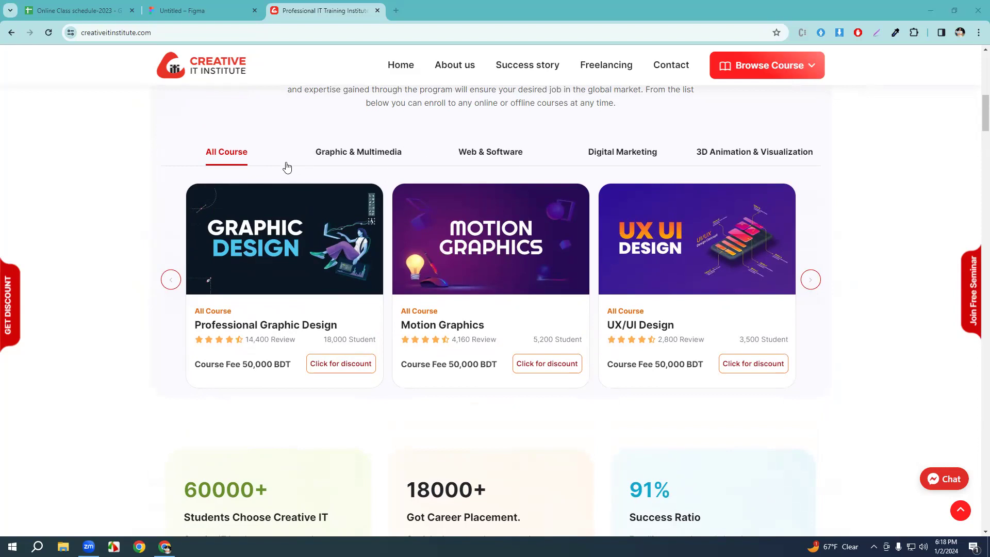
scroll(294, 262, down, 2)
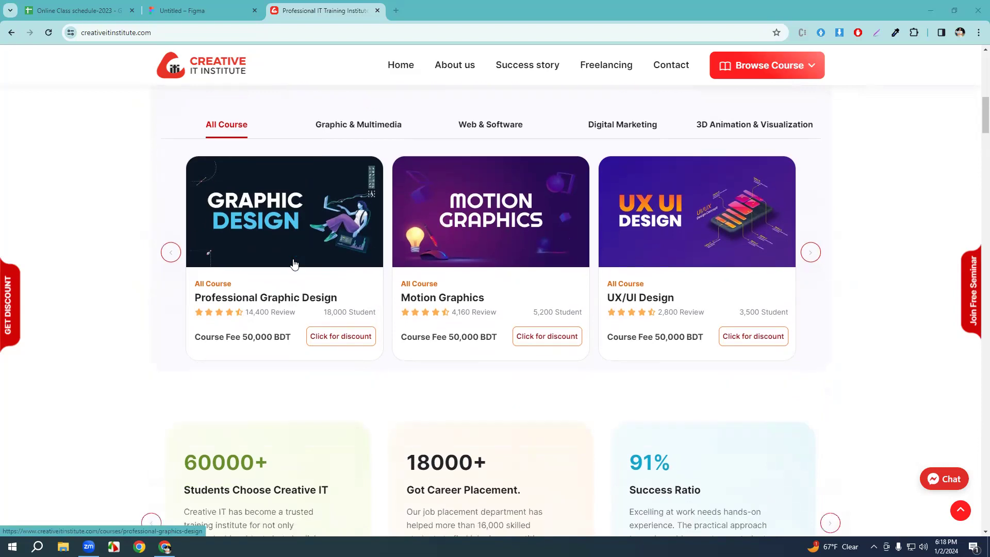
scroll(269, 293, up, 1)
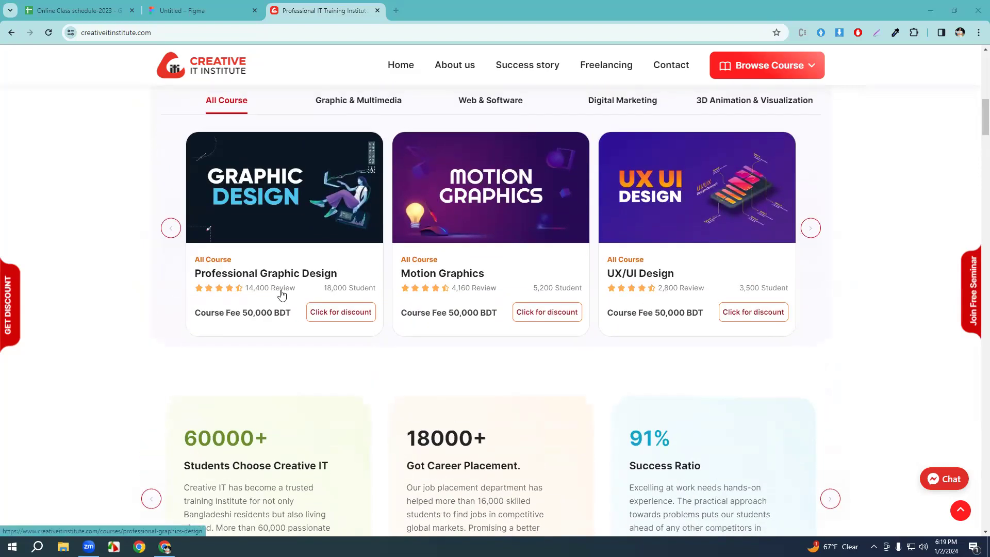
scroll(284, 294, down, 19)
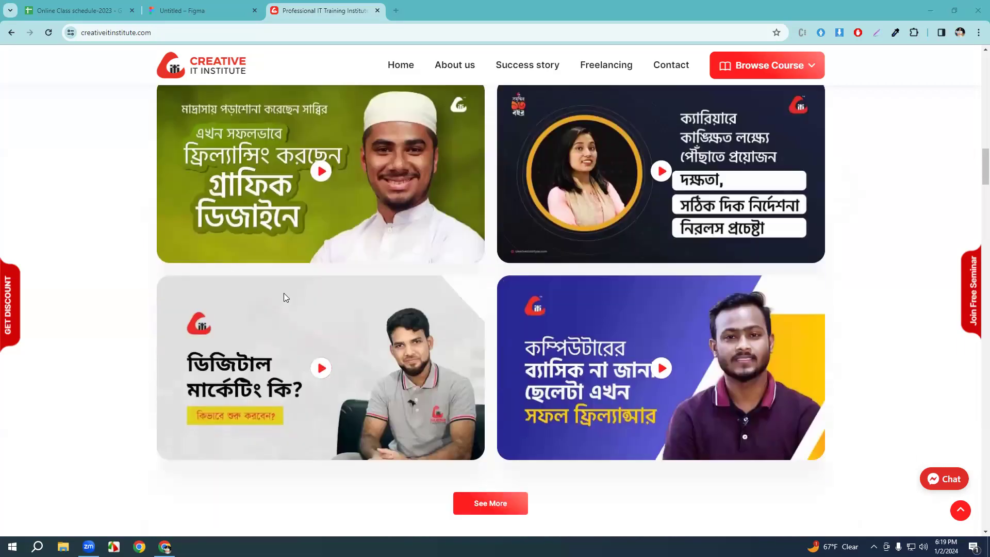
scroll(287, 298, down, 5)
scroll(284, 279, down, 7)
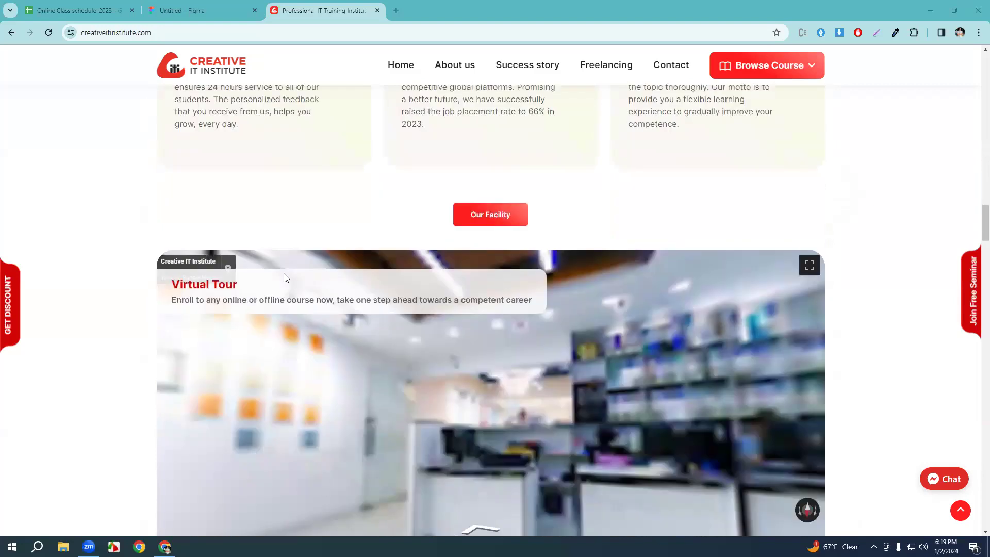
scroll(369, 303, down, 2)
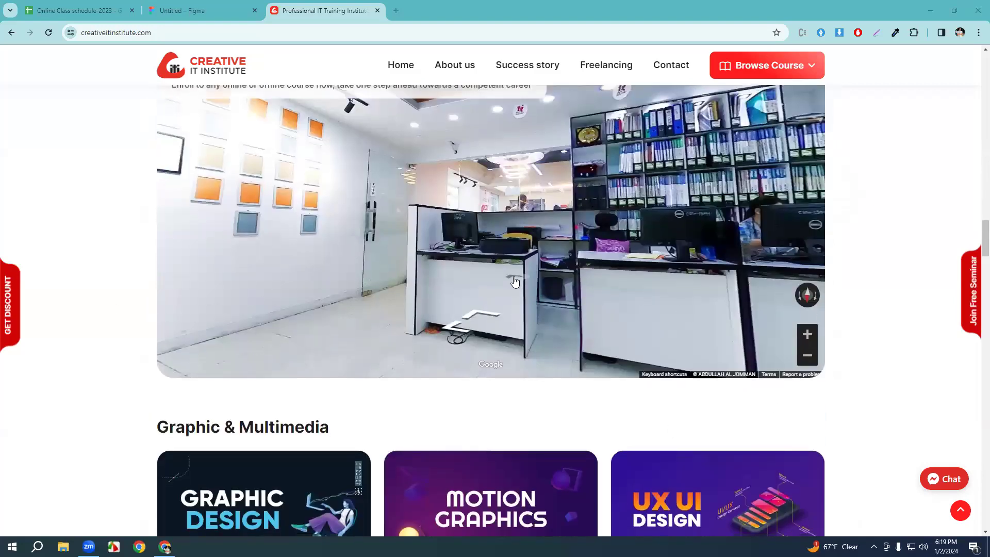
Advance the Virtual Tour one spot, browse the course and seminar sections, then scroll back up.
click(518, 297)
scroll(519, 297, down, 6)
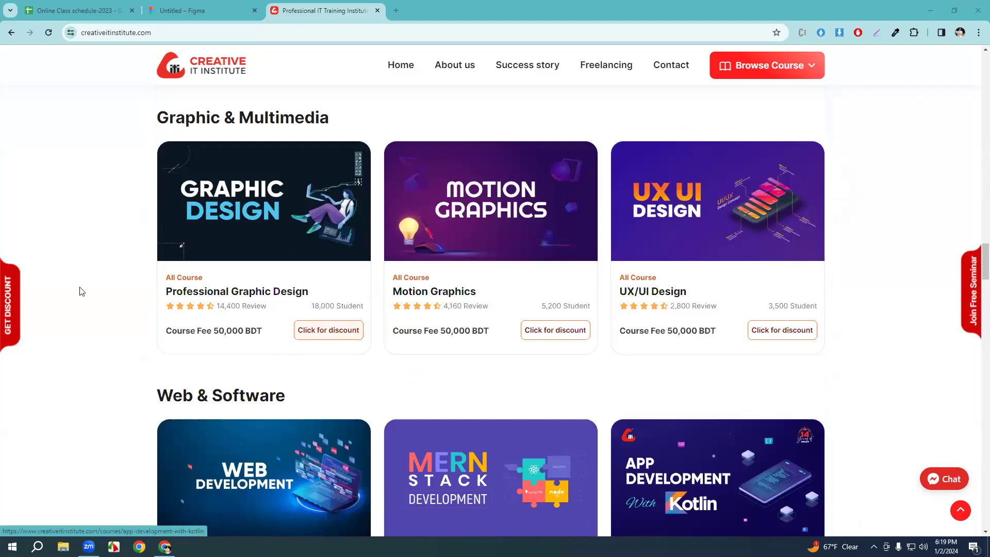
scroll(394, 290, down, 5)
scroll(522, 318, down, 6)
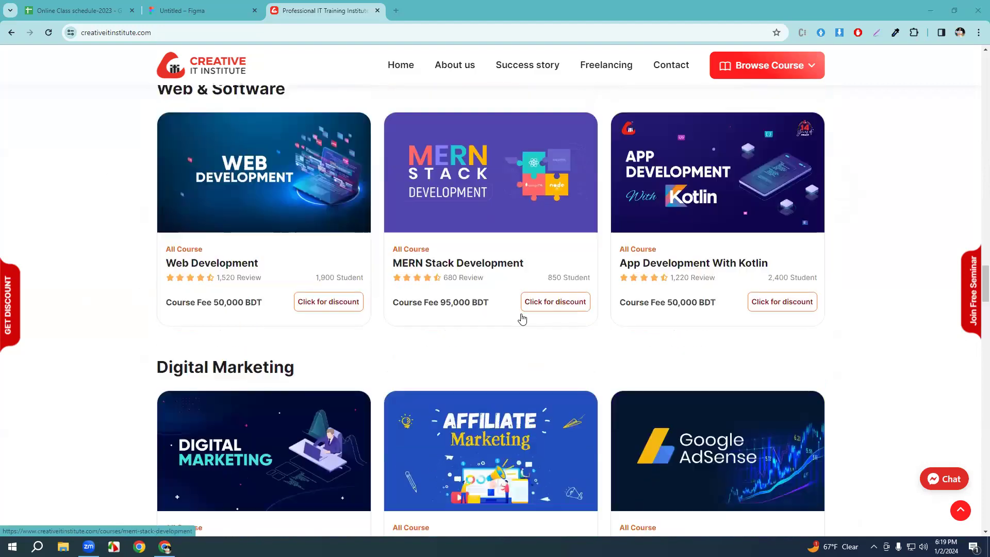
scroll(380, 295, down, 5)
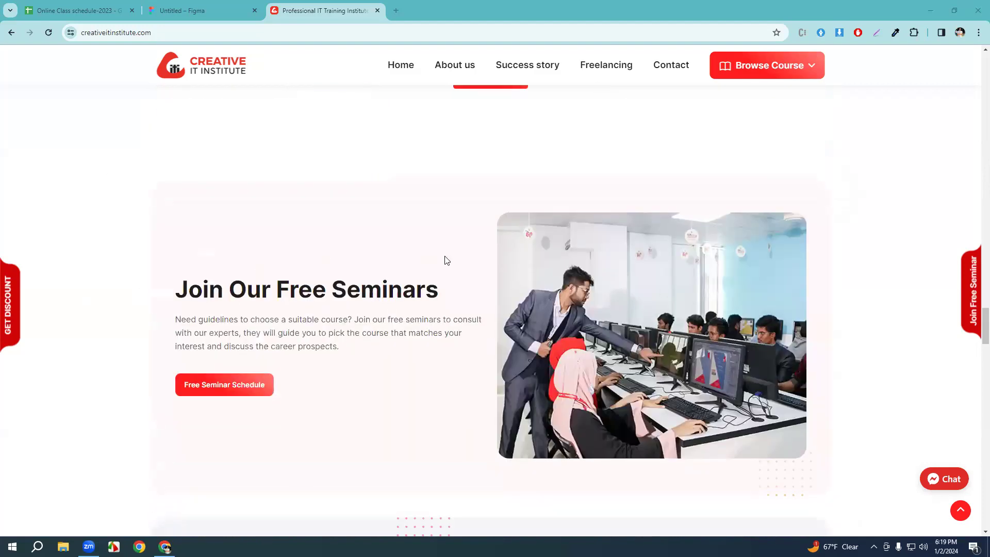
scroll(447, 261, down, 7)
scroll(437, 264, down, 3)
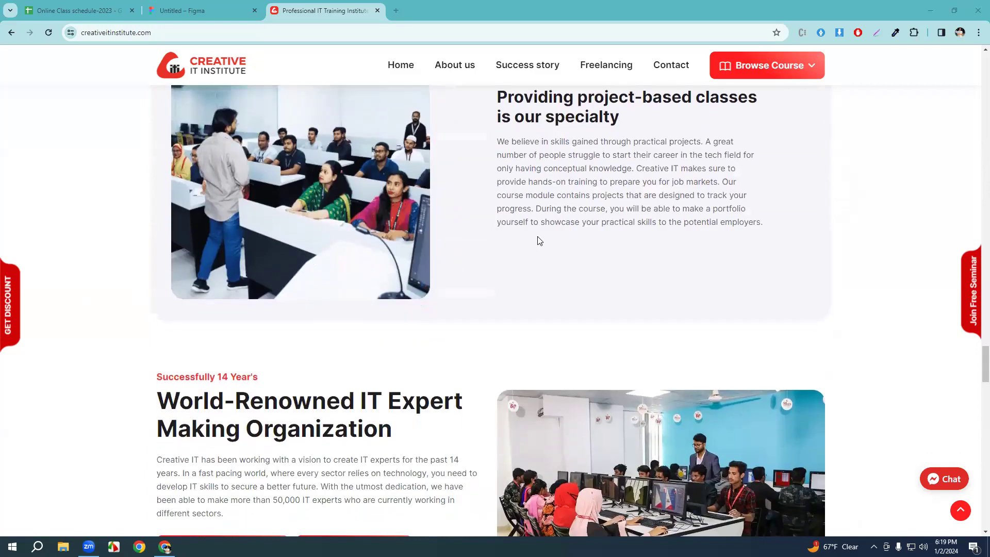
scroll(538, 238, down, 3)
scroll(588, 298, up, 2)
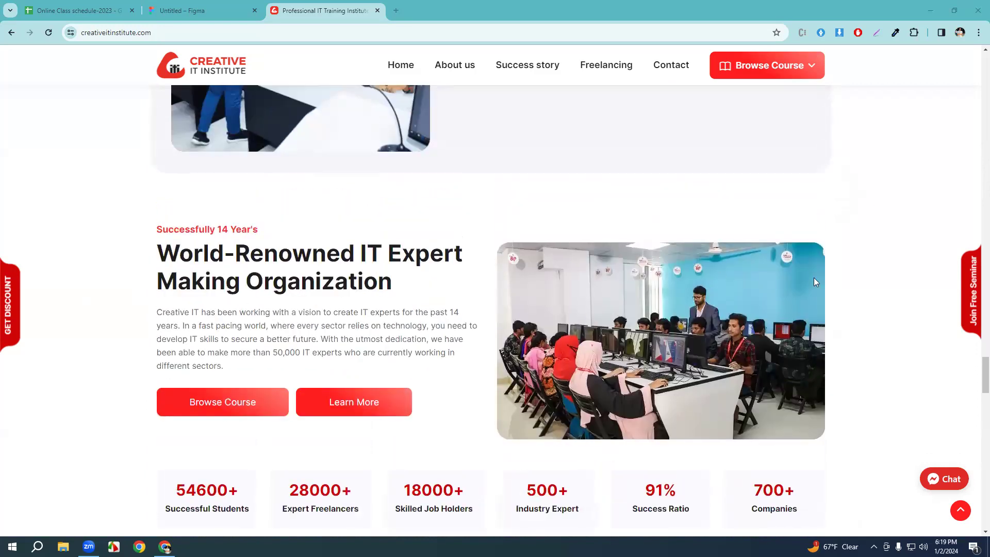
scroll(577, 327, up, 8)
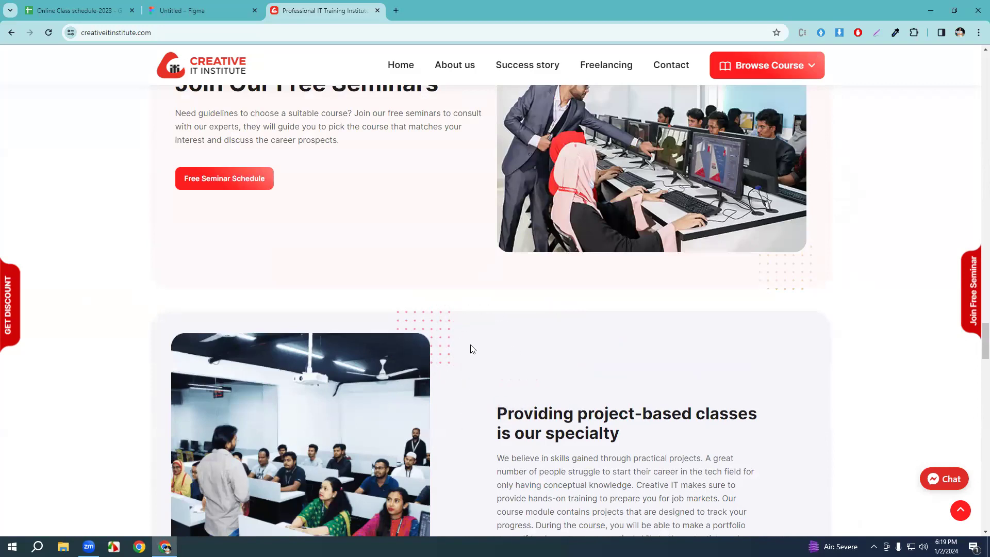
scroll(472, 349, up, 20)
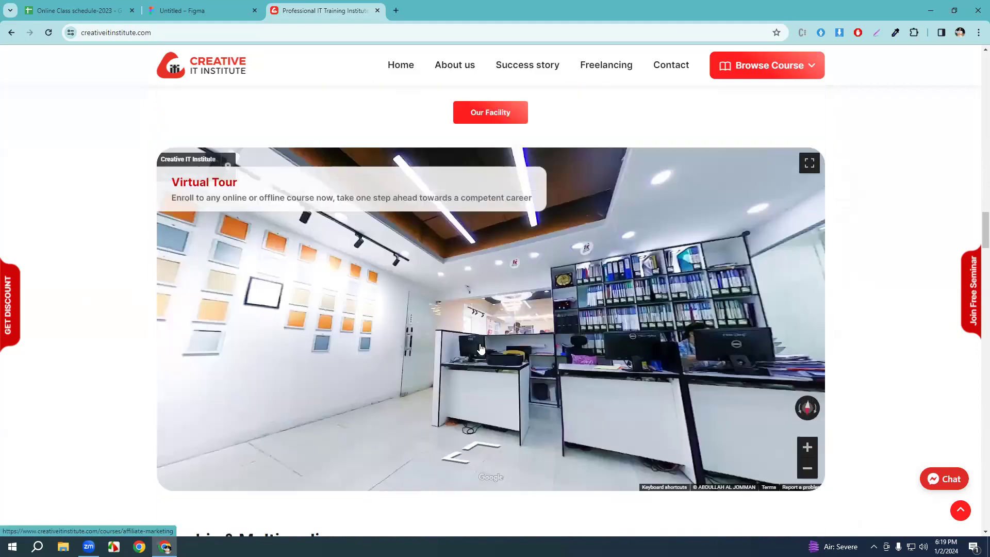
scroll(481, 349, up, 20)
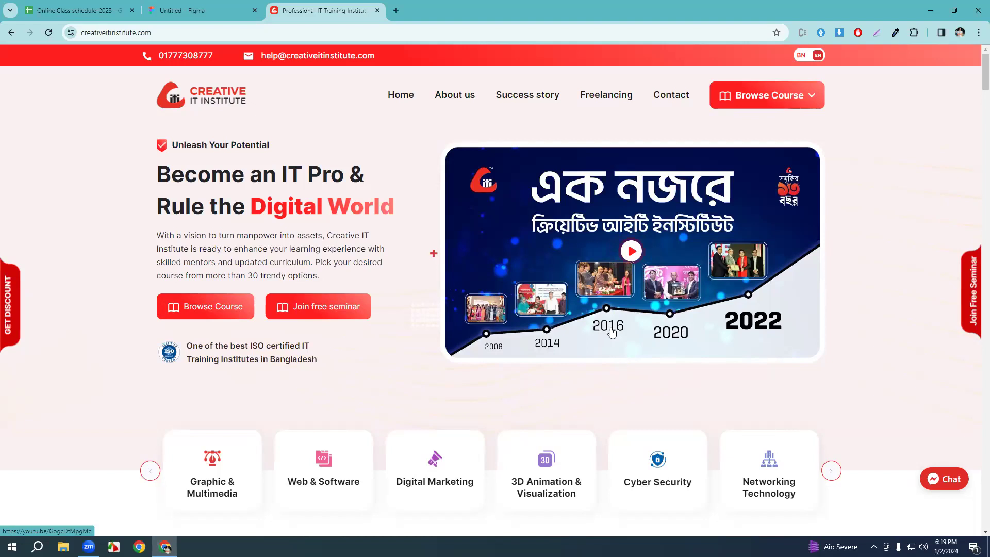
Scroll past the Popular Courses cards to the Our Facility Virtual Tour panorama.
scroll(612, 333, down, 15)
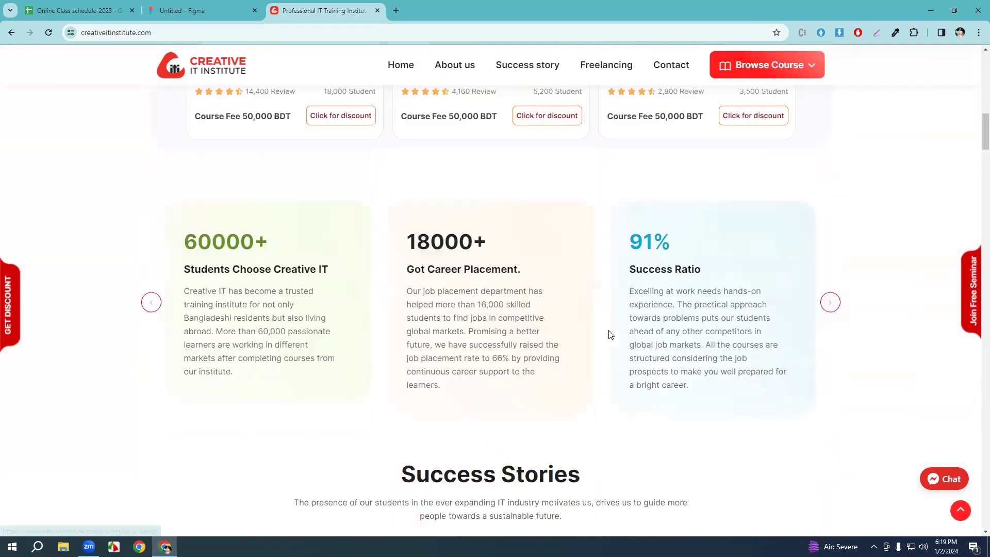
scroll(611, 334, up, 6)
scroll(611, 334, down, 1)
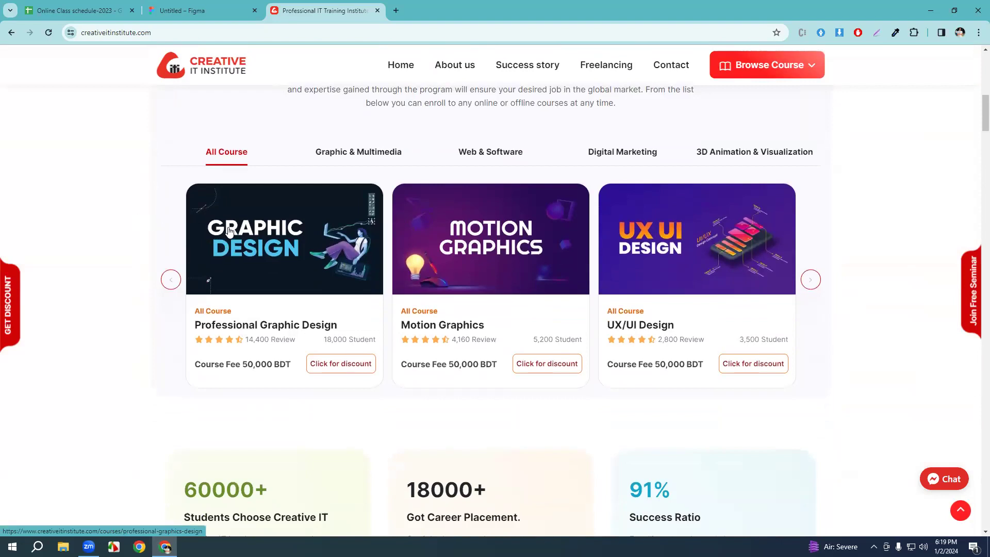
scroll(235, 253, down, 20)
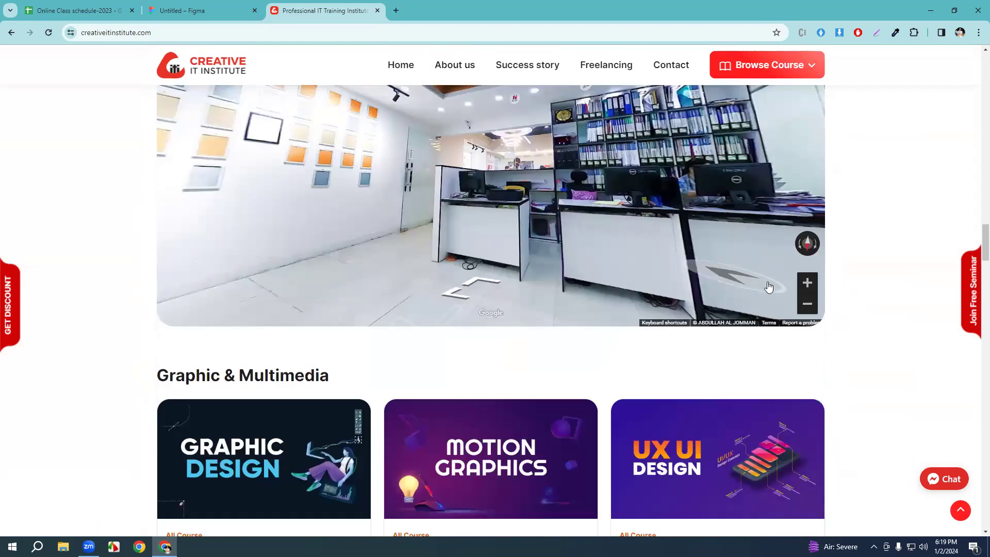
scroll(896, 283, up, 3)
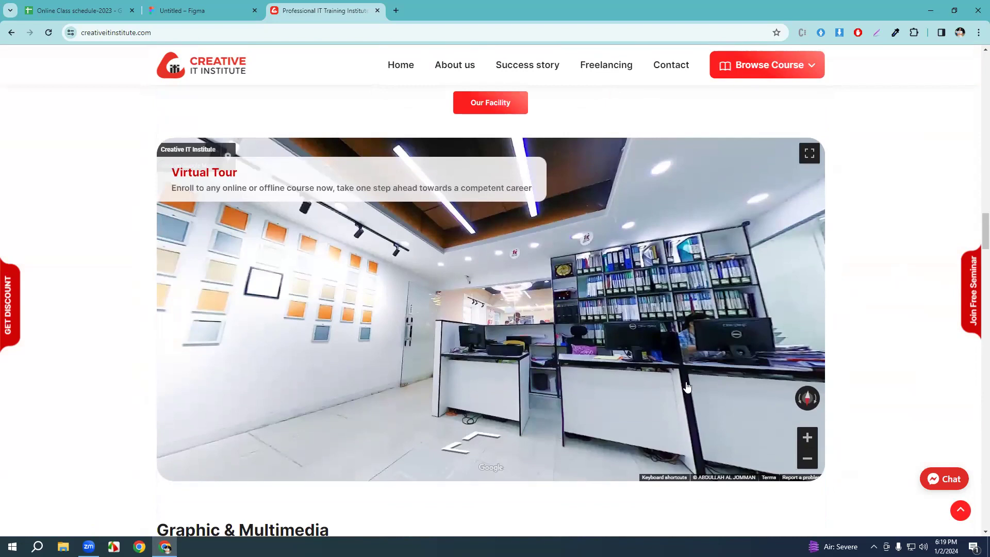
Look around the Virtual Tour and walk through the glass door to the desk with the tissue box.
drag(440, 311, 527, 219)
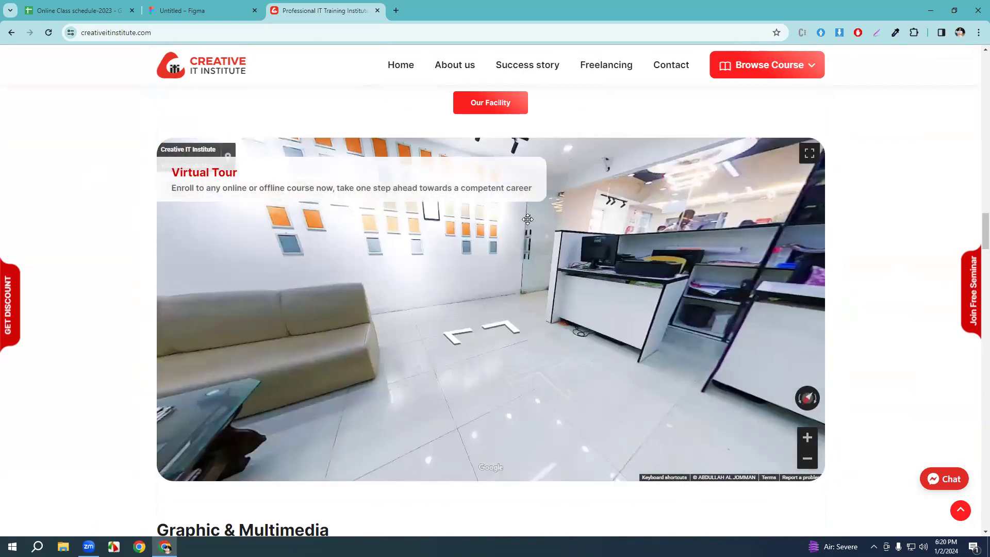
click(455, 336)
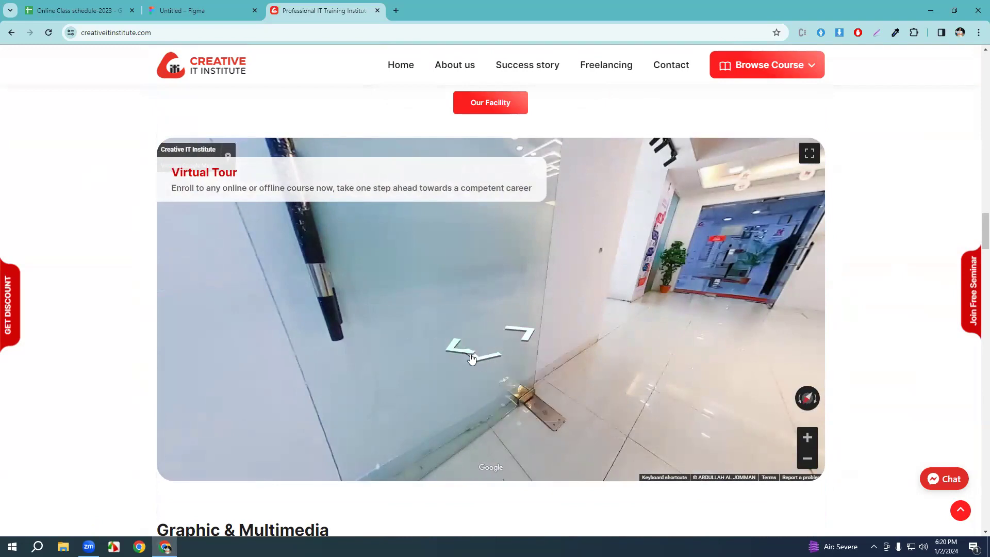
click(471, 358)
click(485, 333)
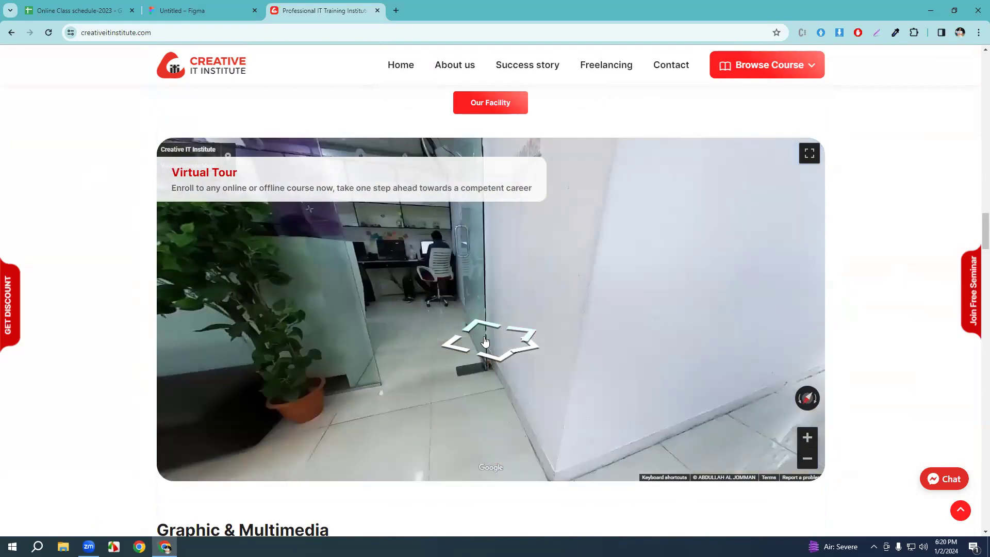
click(485, 342)
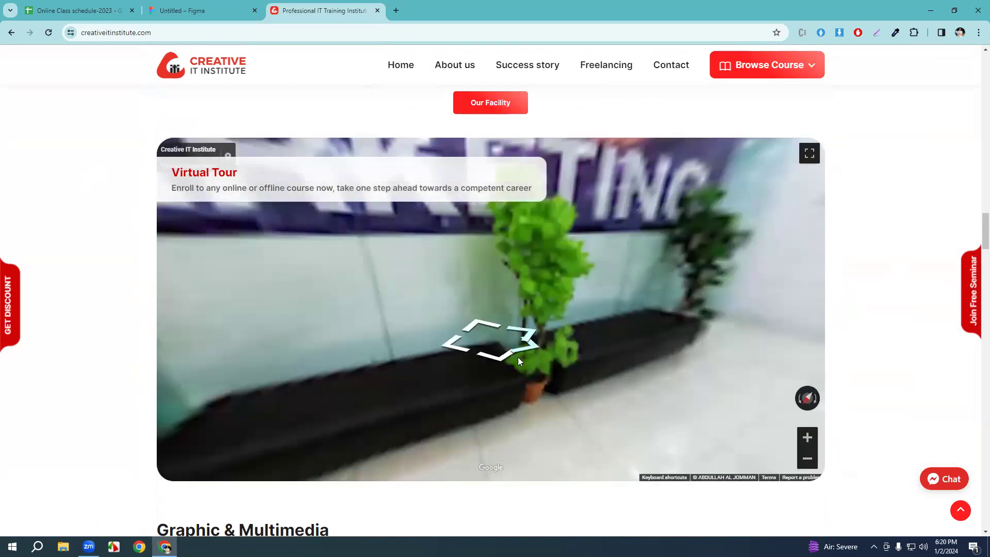
click(518, 357)
click(531, 390)
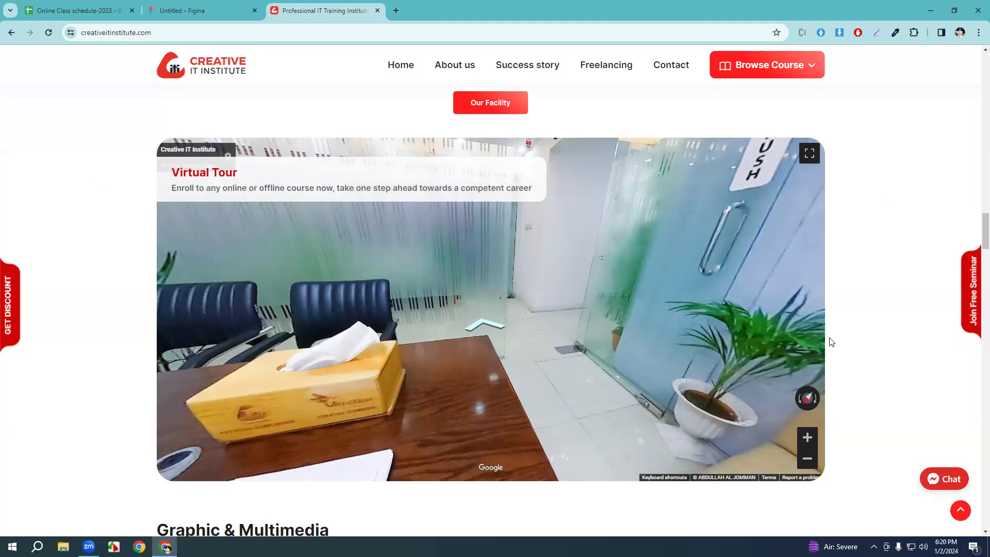
click(539, 387)
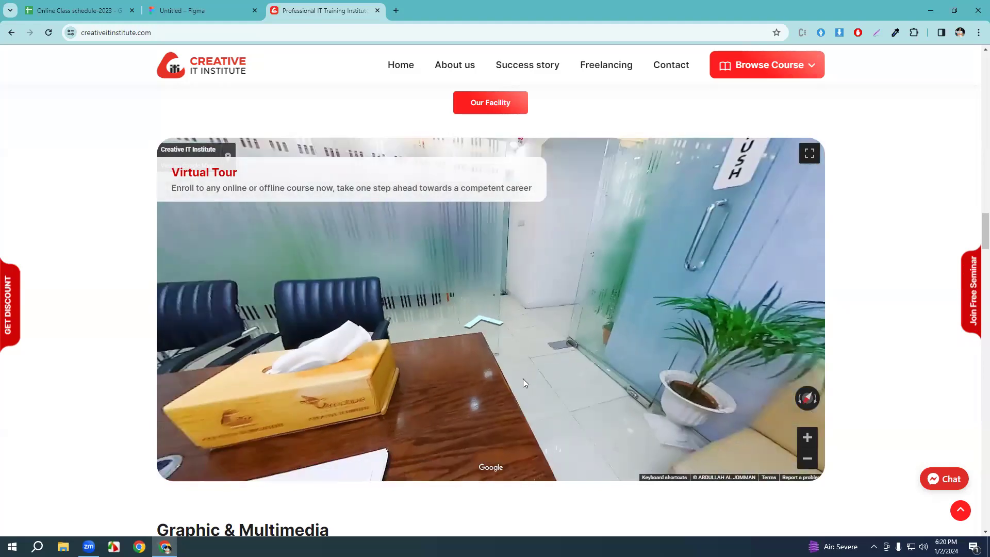
Scroll up to Popular Courses and frame the Professional Graphic Design card in a 383 × 384 screenshot area.
scroll(838, 376, down, 8)
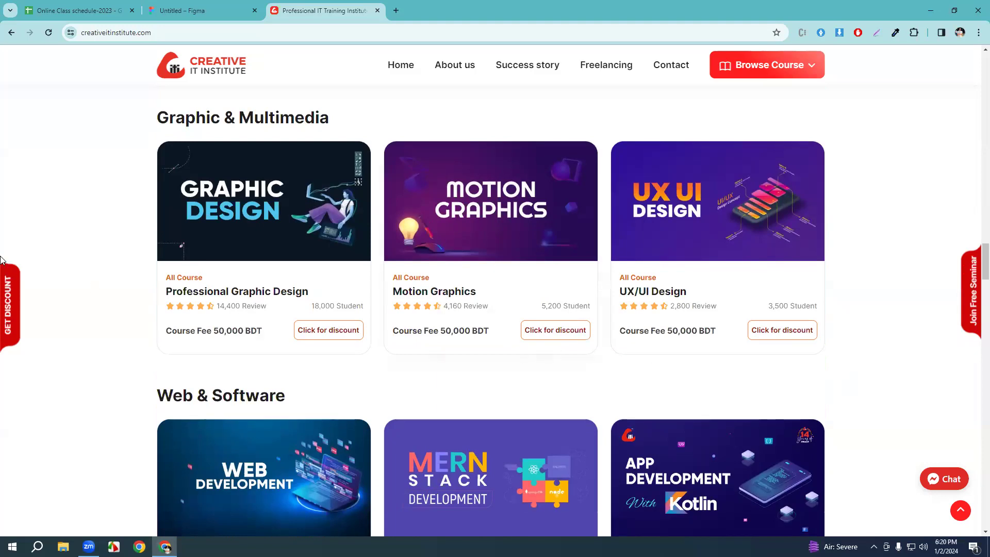
scroll(328, 285, up, 5)
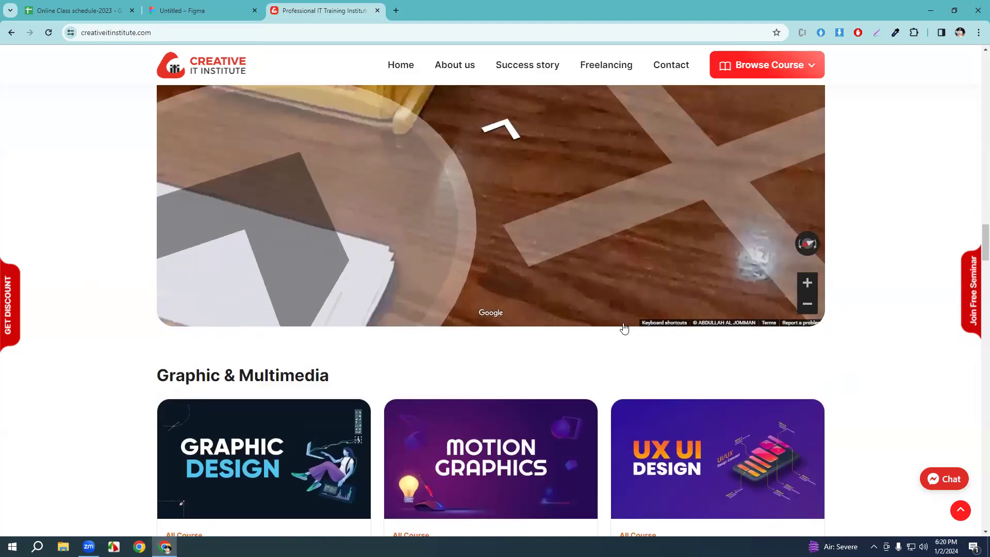
scroll(975, 302, up, 15)
scroll(495, 309, up, 12)
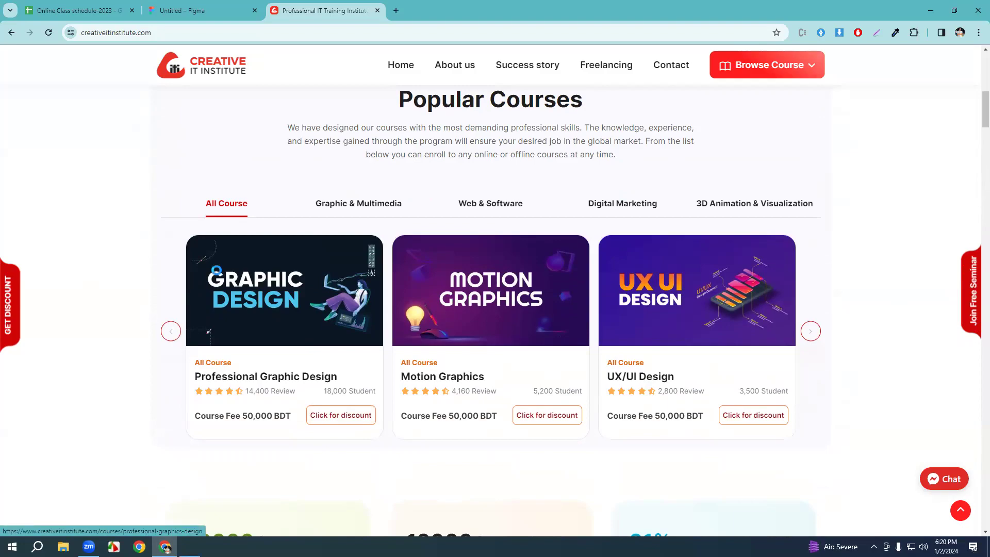
key(Print)
drag(188, 240, 382, 415)
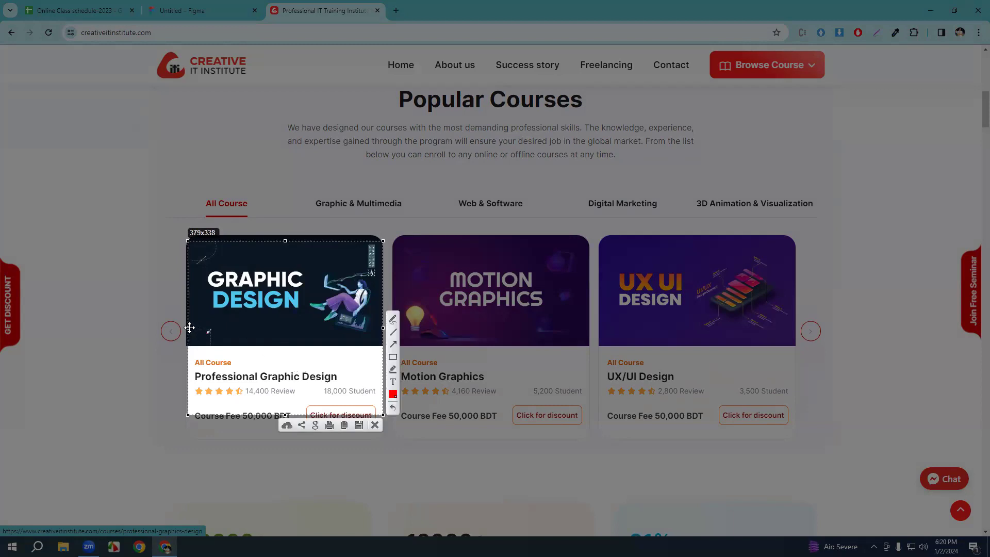
drag(189, 328, 186, 328)
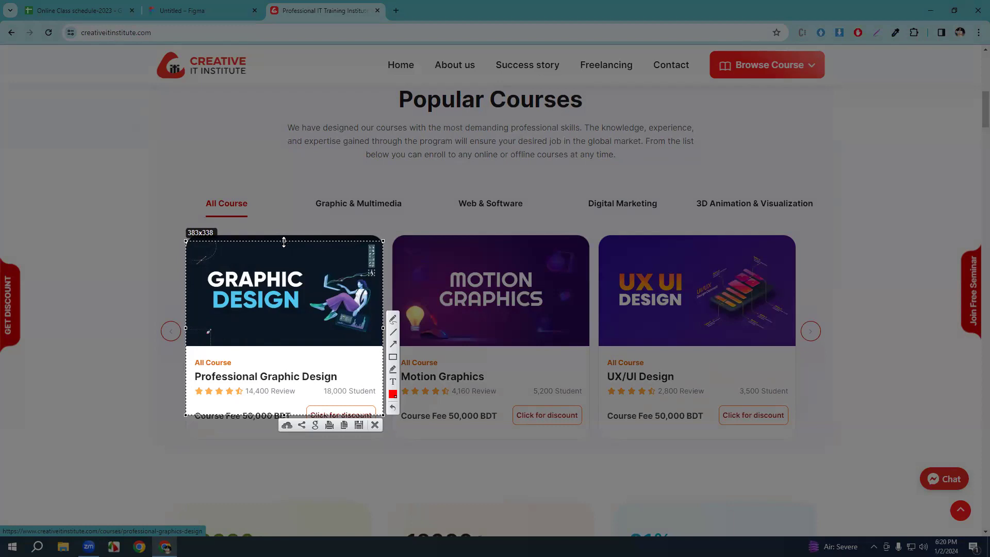
drag(283, 241, 283, 236)
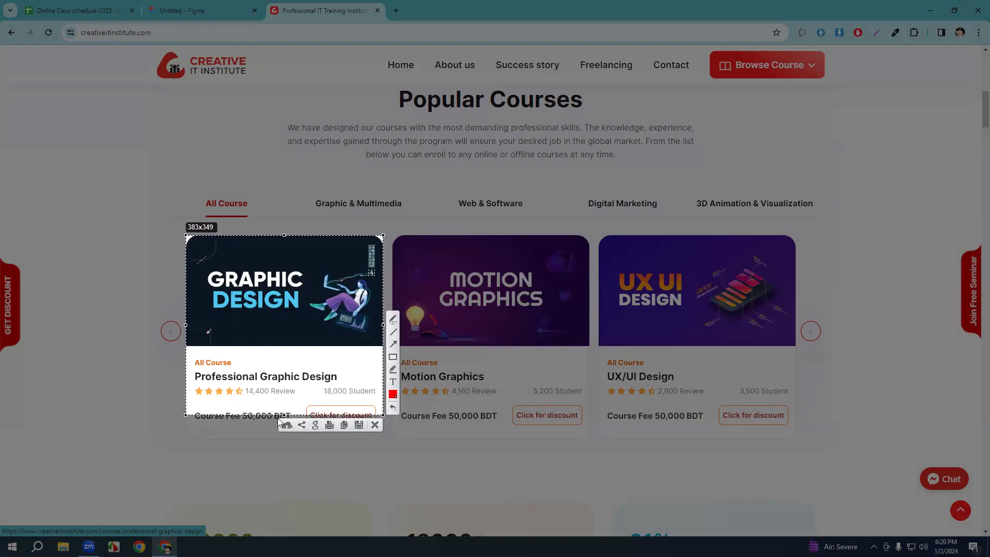
drag(284, 413, 285, 433)
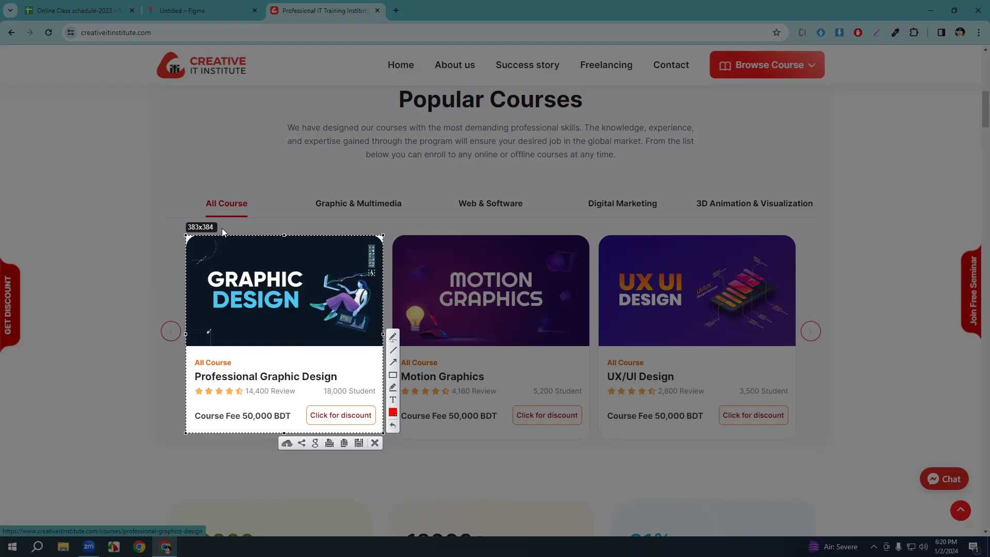
Close the capture overlay and draw a rectangle below the hero banner in Figma.
click(379, 447)
click(217, 11)
scroll(423, 264, down, 2)
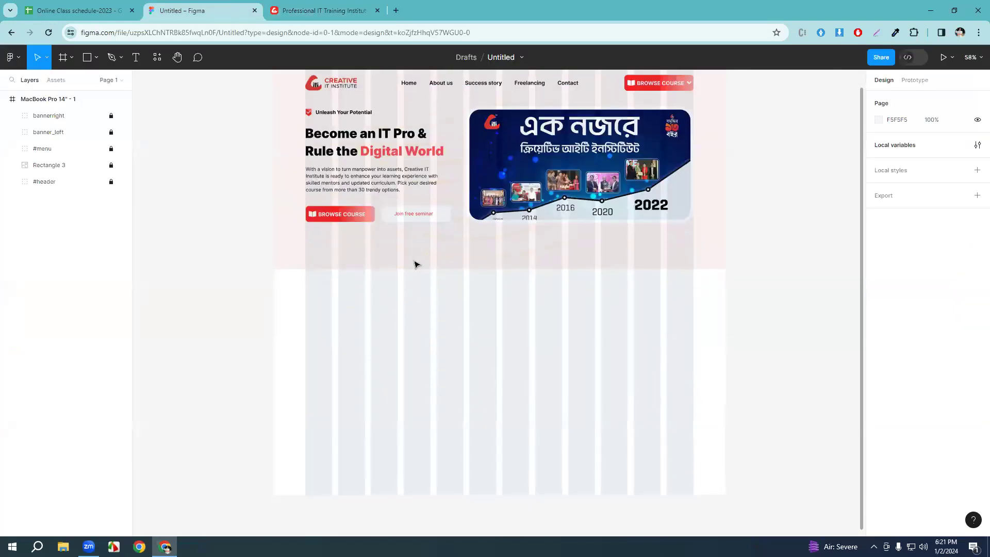
key(r)
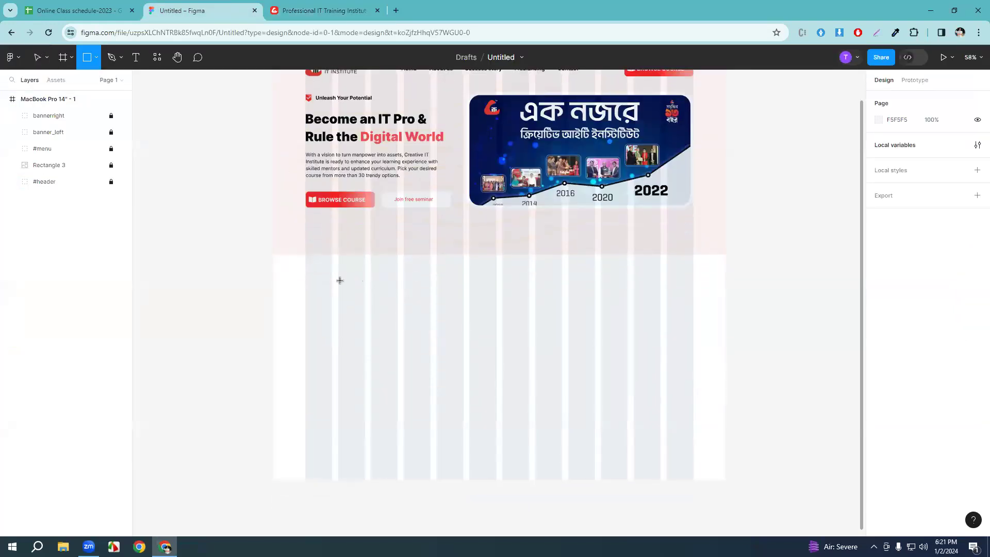
drag(317, 274, 469, 394)
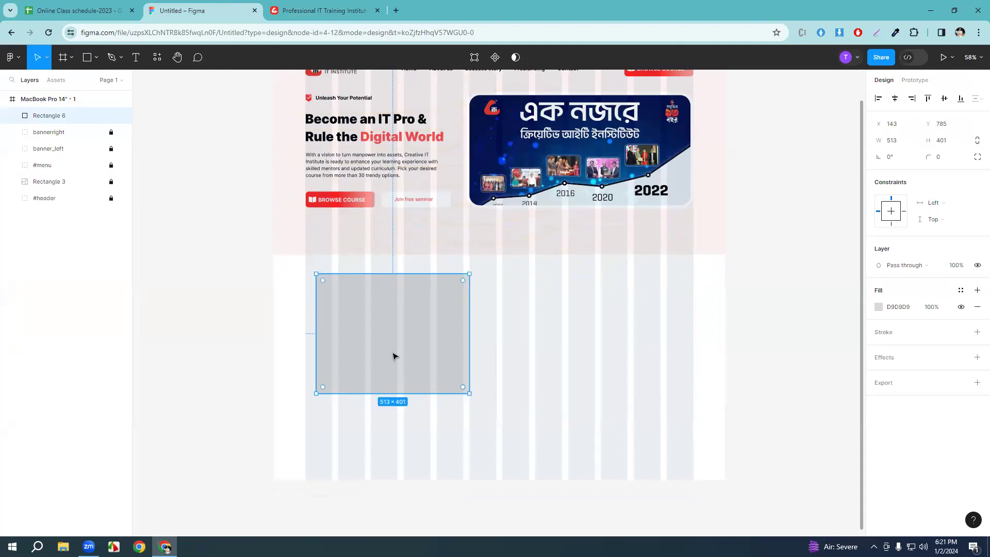
Resize the rectangle to a 384 × 384 square.
click(902, 144)
key(Return)
click(939, 146)
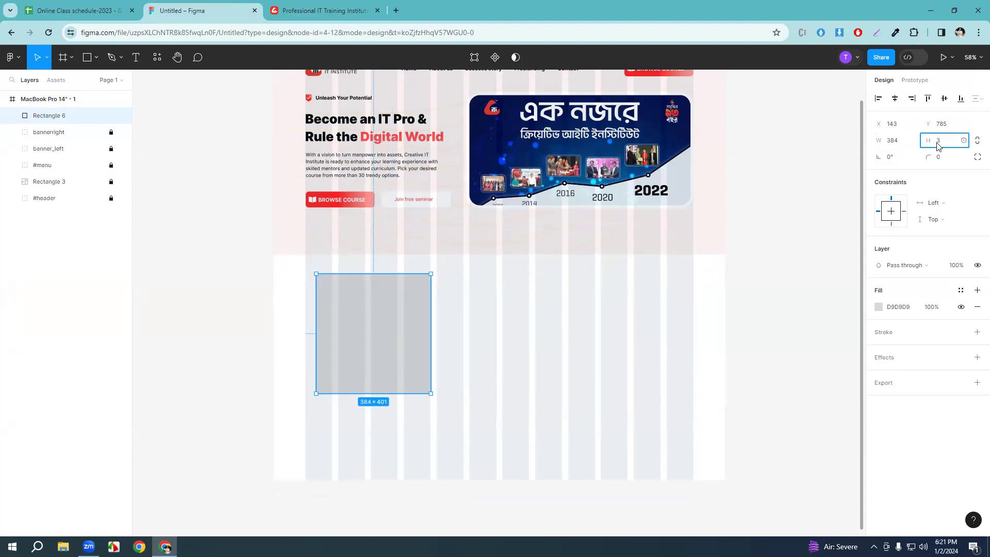
text(384)
key(Return)
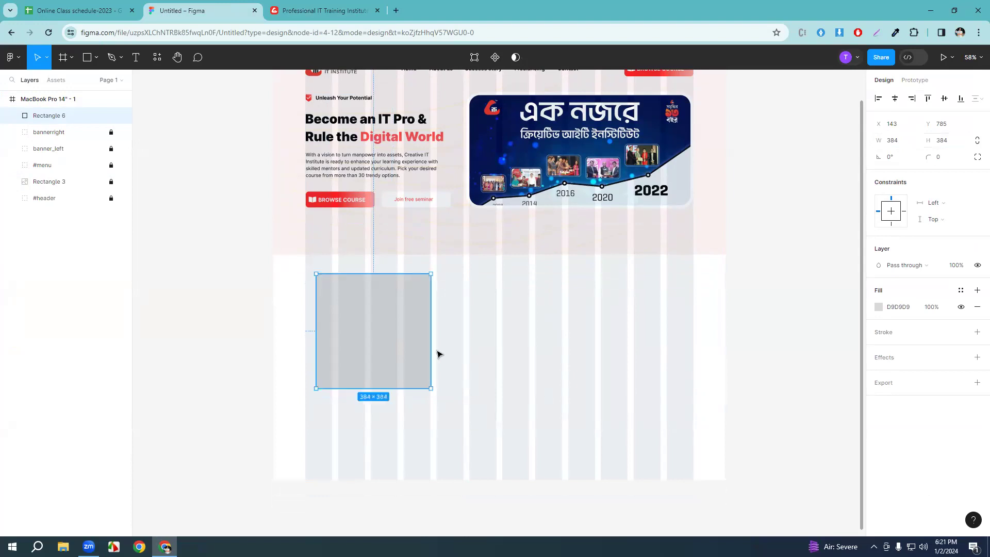
Zoom to the square placeholder and raise Rectangle 6's corner radius to round it.
scroll(544, 330, up, 5)
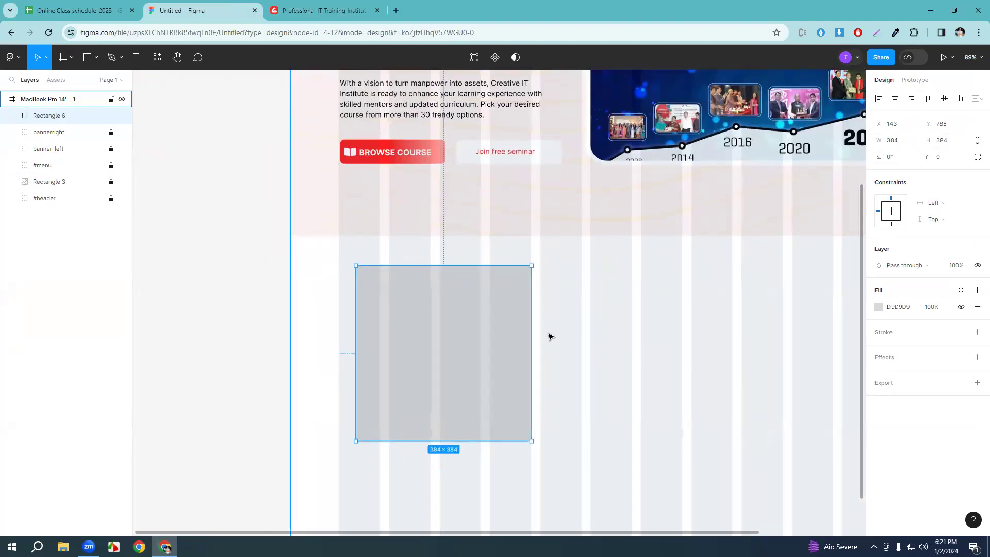
drag(606, 336, 535, 298)
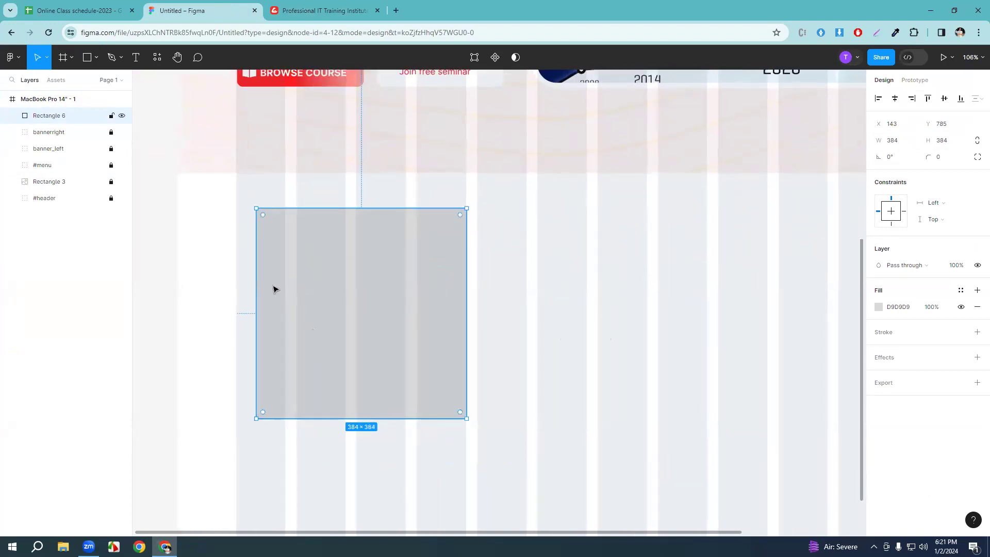
click(309, 10)
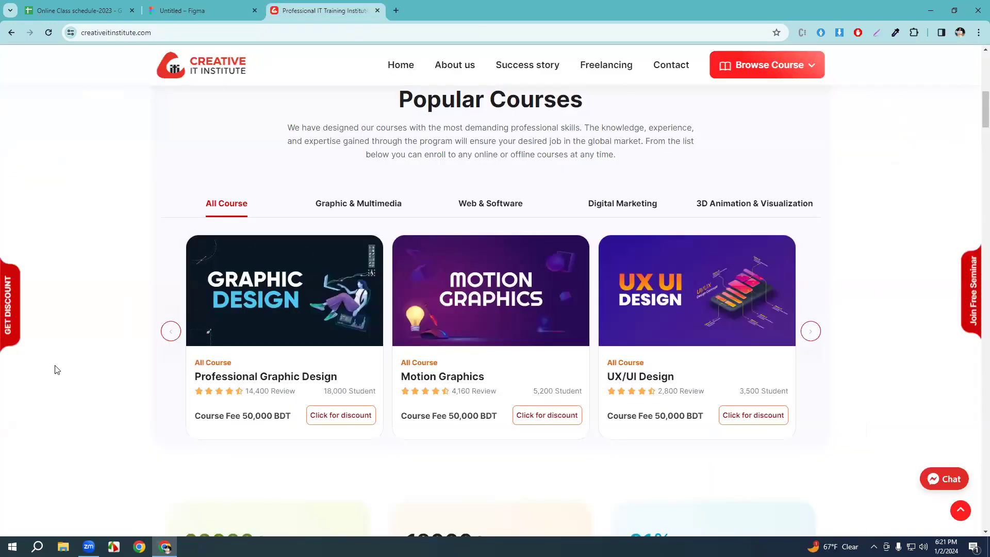
click(201, 10)
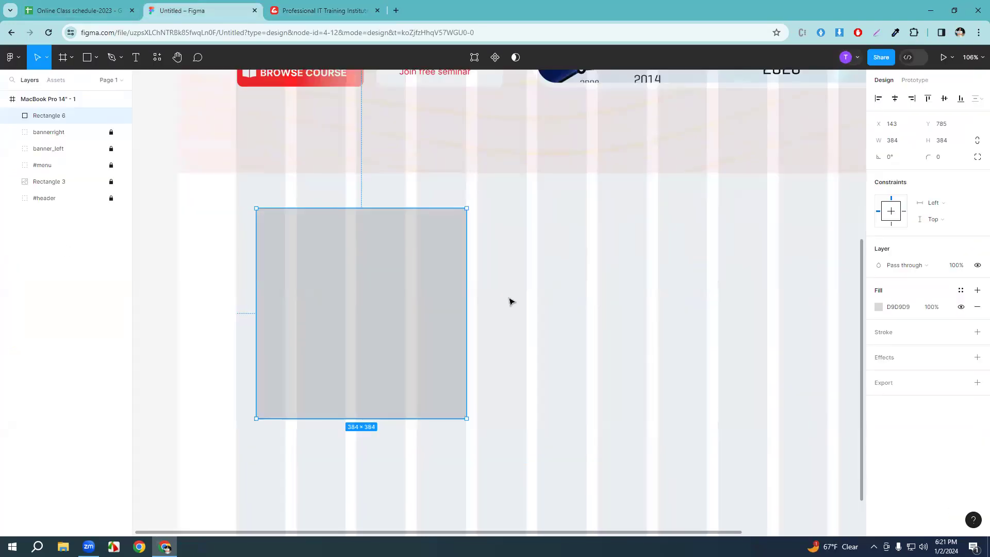
click(944, 159)
text(1)
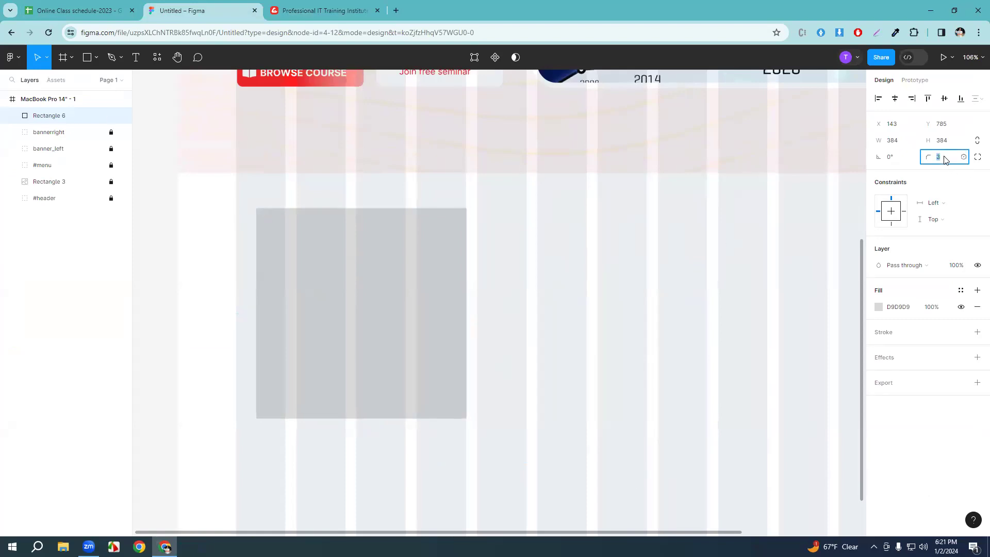
key(Up)
key(Up)
key(Up)
key(Up)
key(Up)
key(Up)
key(Up)
key(Up)
key(Up)
key(Up)
key(Up)
key(Up)
key(Up)
key(Up)
key(Up)
key(Up)
key(Up)
key(Up)
key(Up)
key(Up)
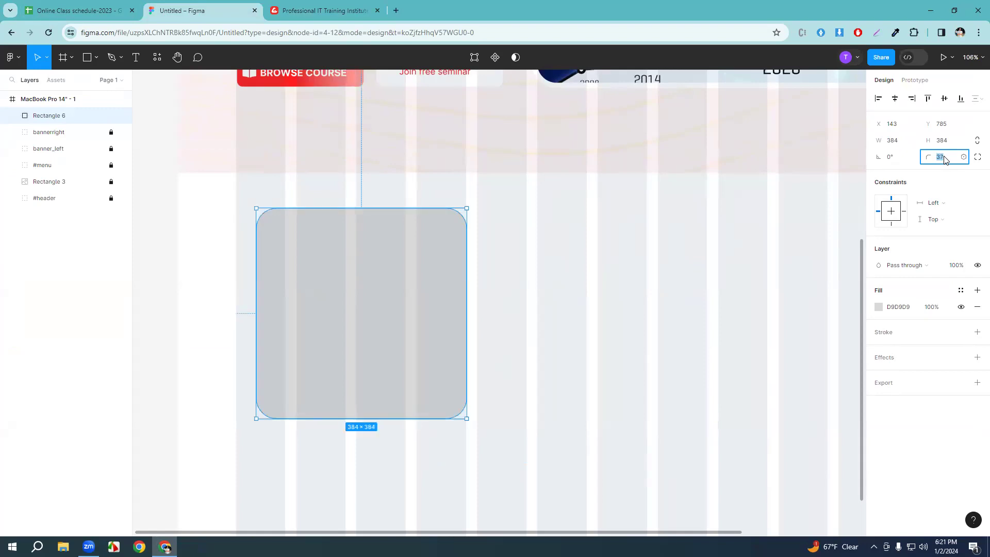
click(783, 382)
Fine-tune the square's corner radius to 33, comparing against the institute's course cards.
click(378, 7)
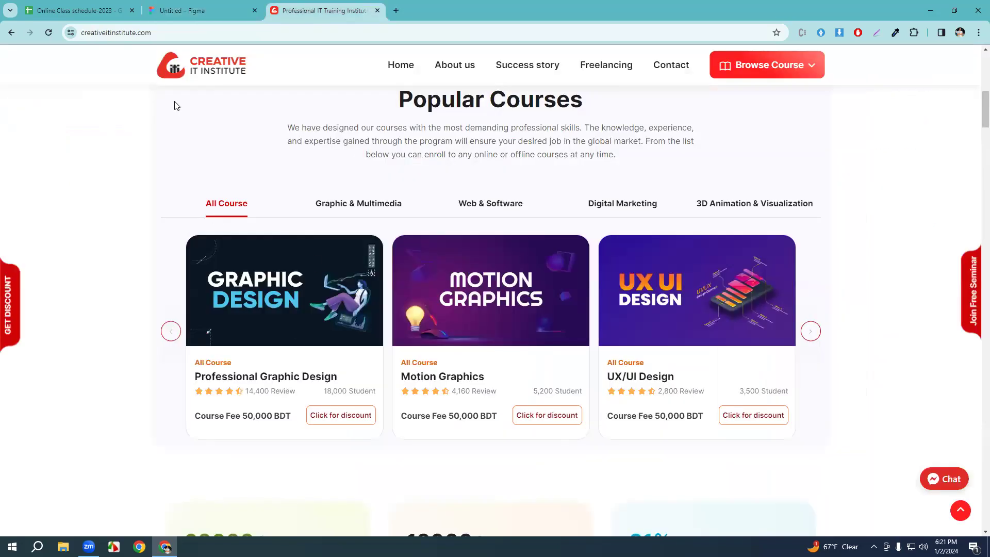
click(198, 11)
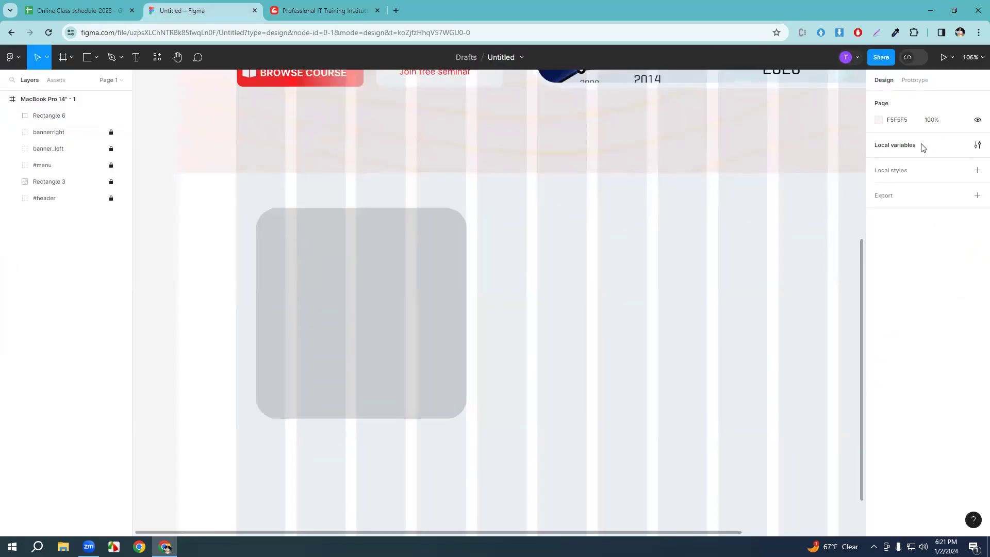
click(409, 289)
click(944, 155)
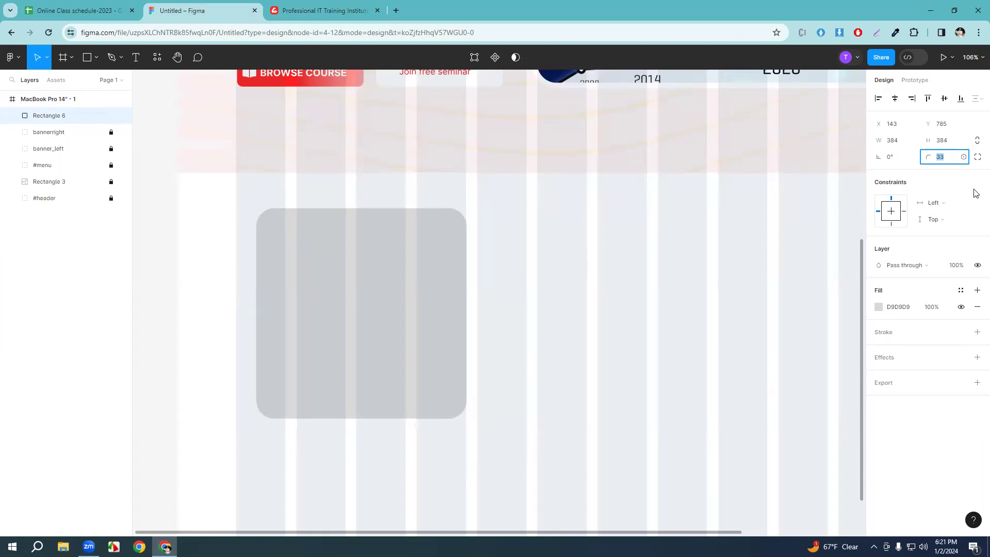
click(772, 348)
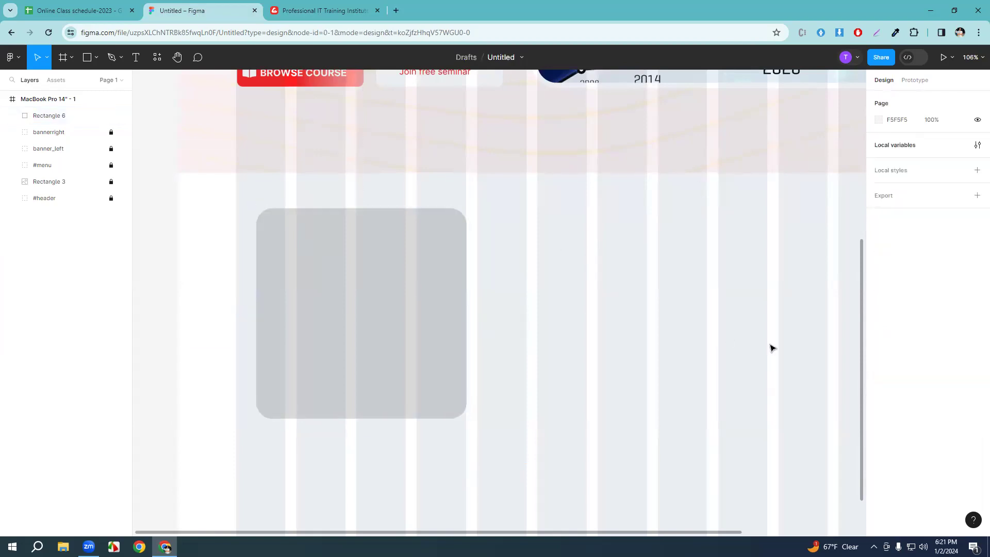
click(317, 10)
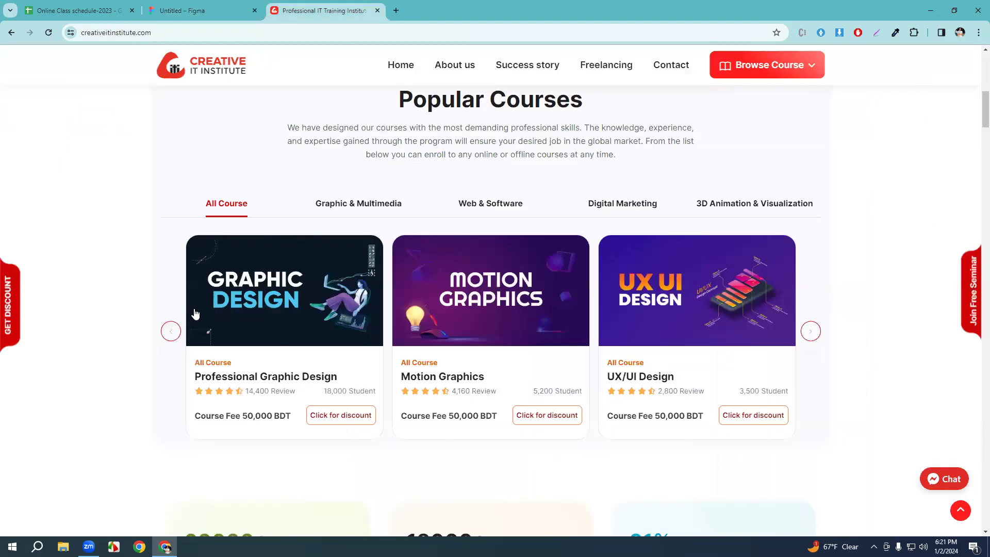
click(229, 7)
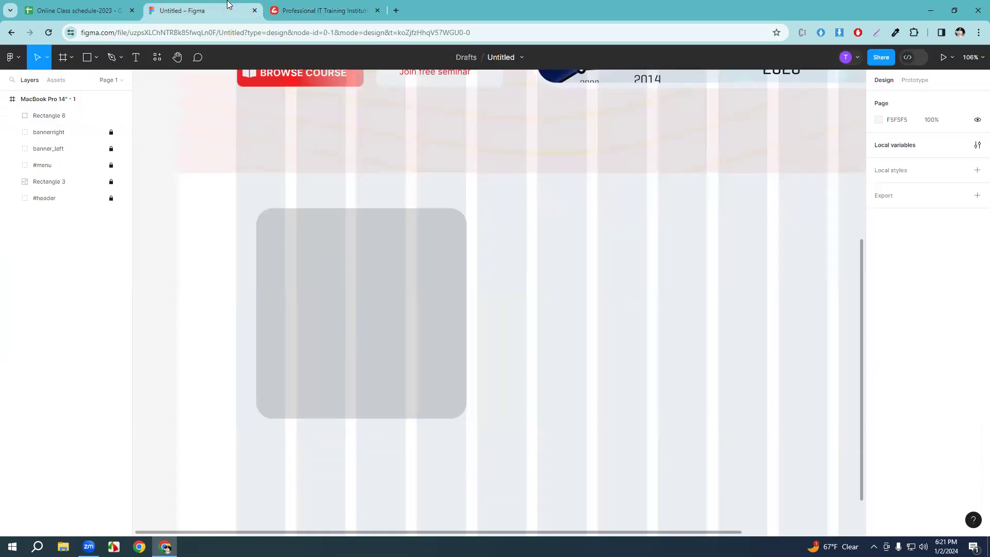
click(304, 11)
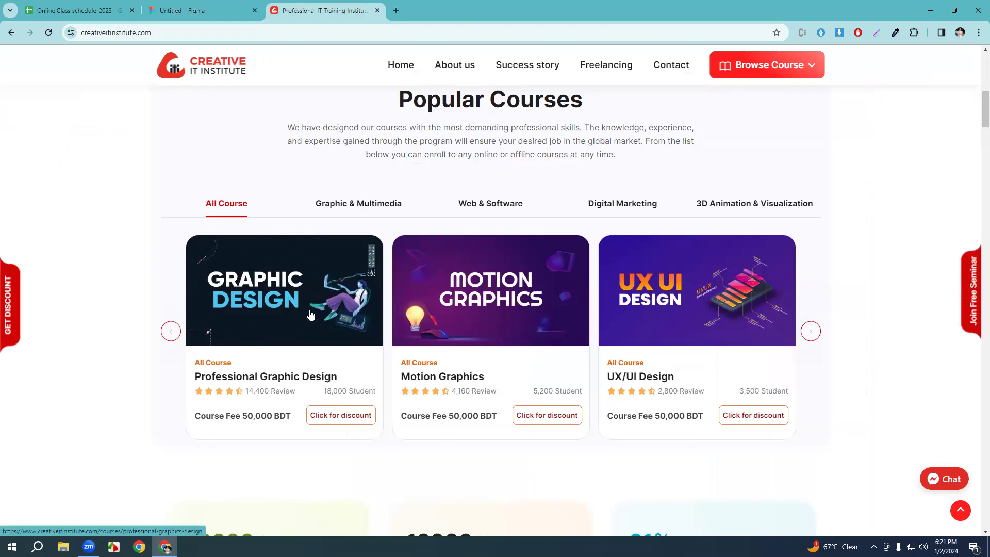
click(306, 264)
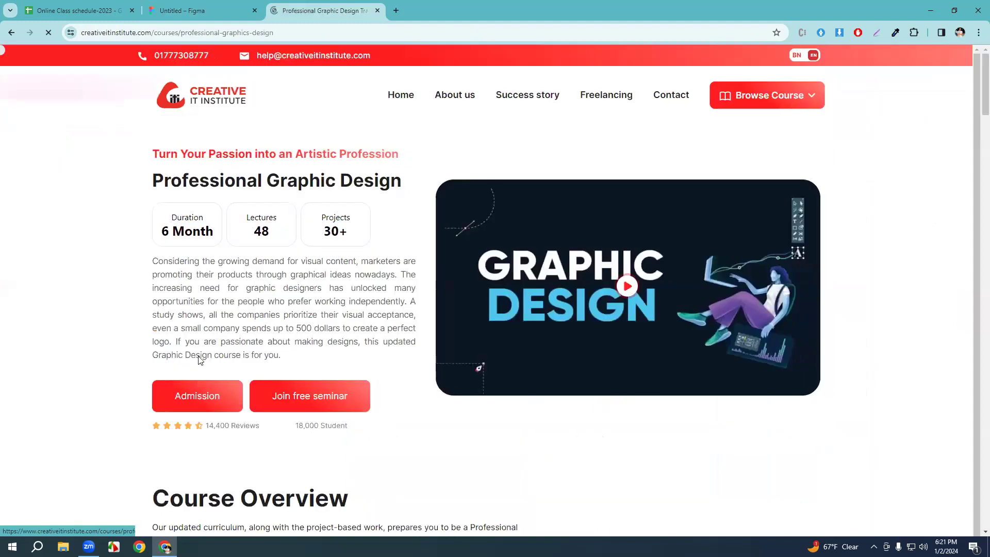
click(12, 33)
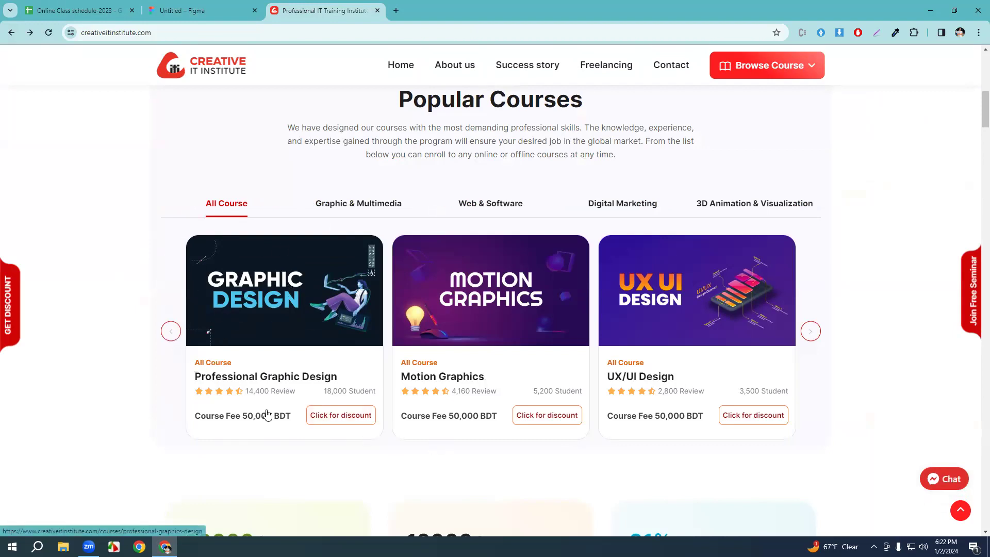
key(Print)
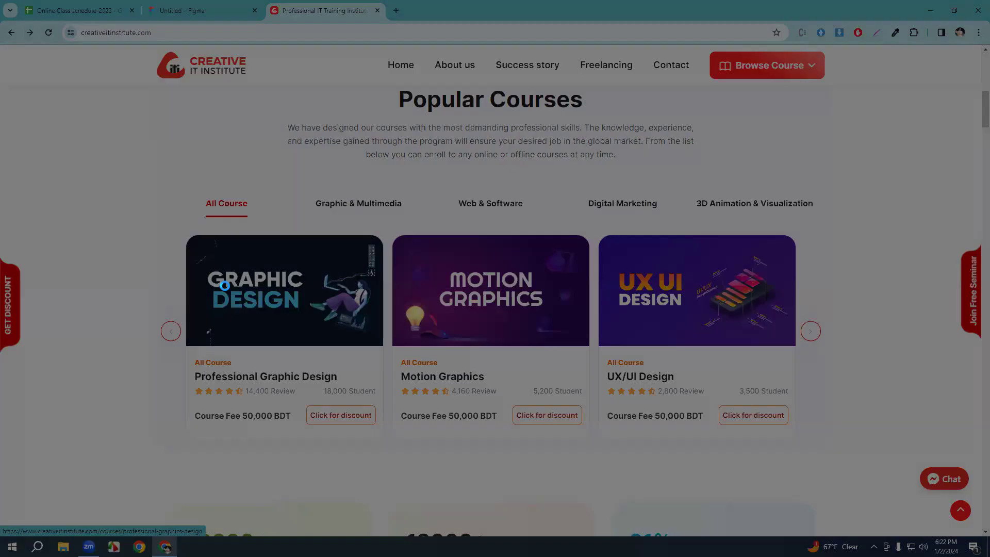
drag(186, 237, 382, 343)
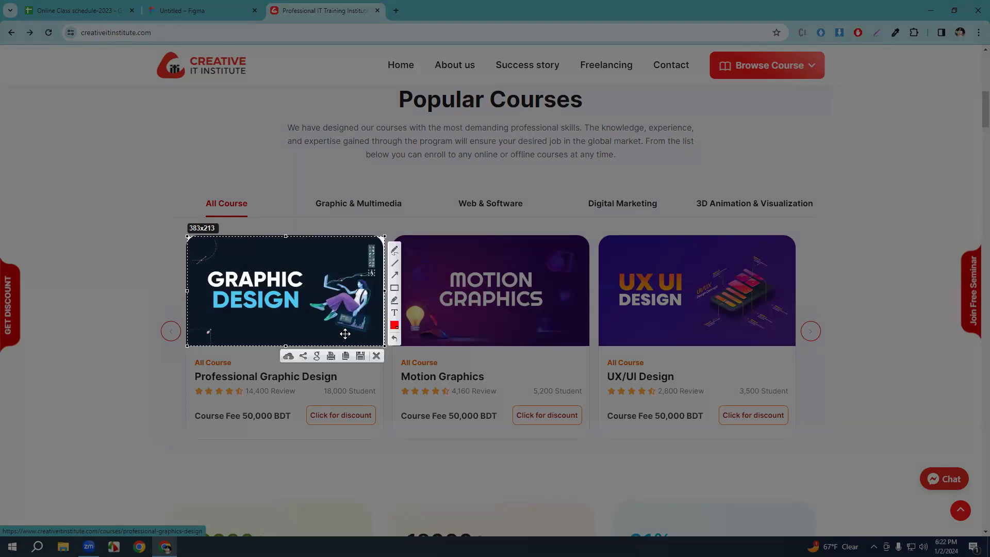
click(372, 356)
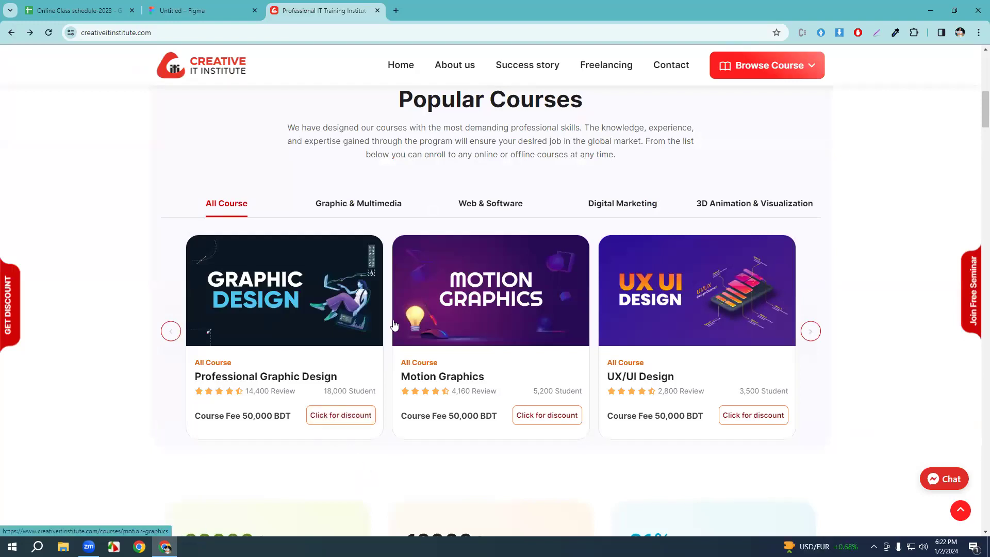
List the page's images in the image downloader and download the Graphic Design course image.
click(841, 34)
scroll(725, 269, down, 3)
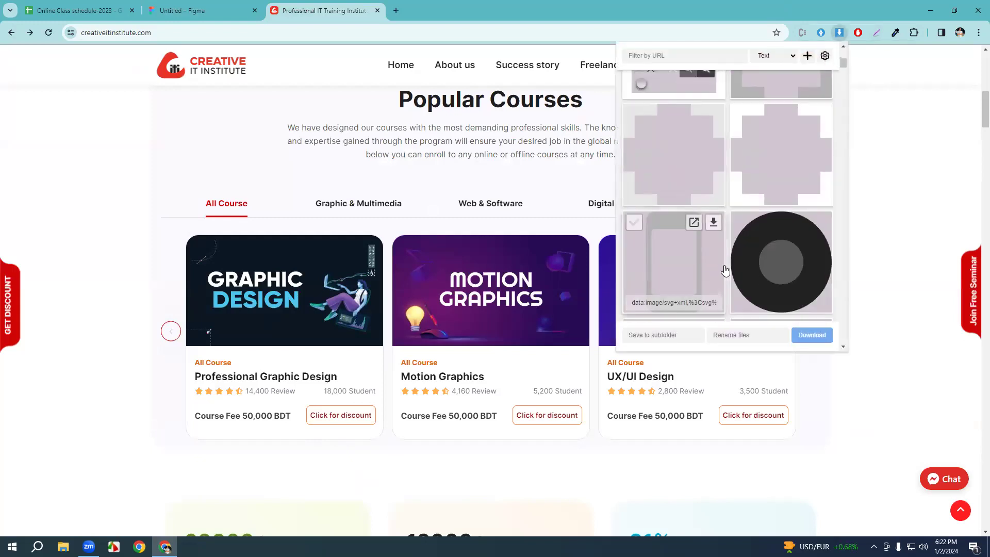
scroll(725, 269, down, 5)
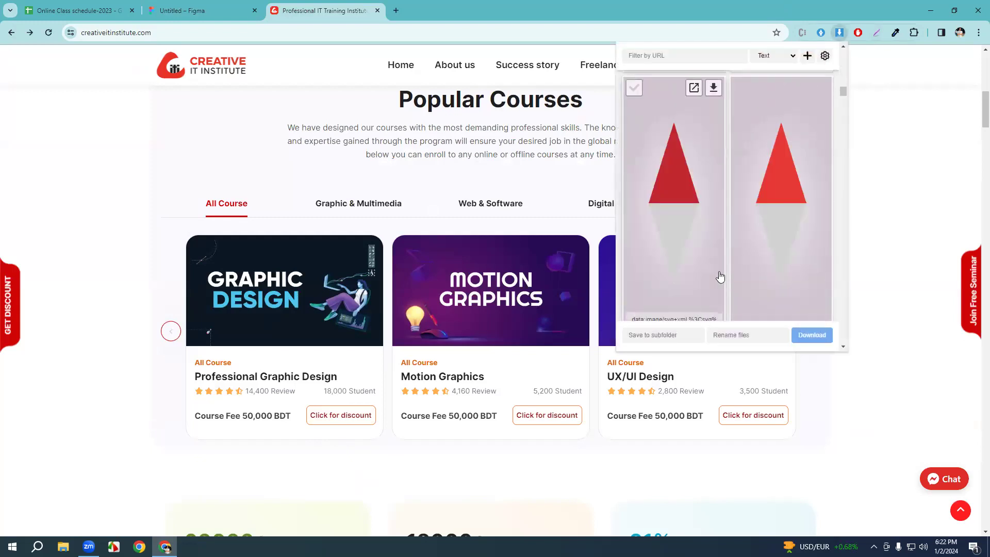
scroll(721, 277, down, 3)
scroll(720, 278, down, 2)
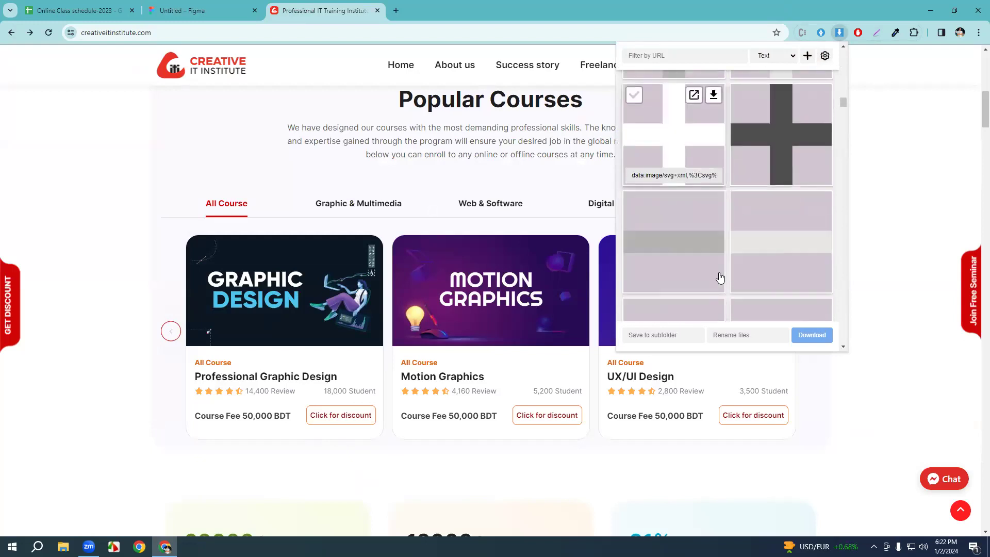
scroll(721, 277, down, 5)
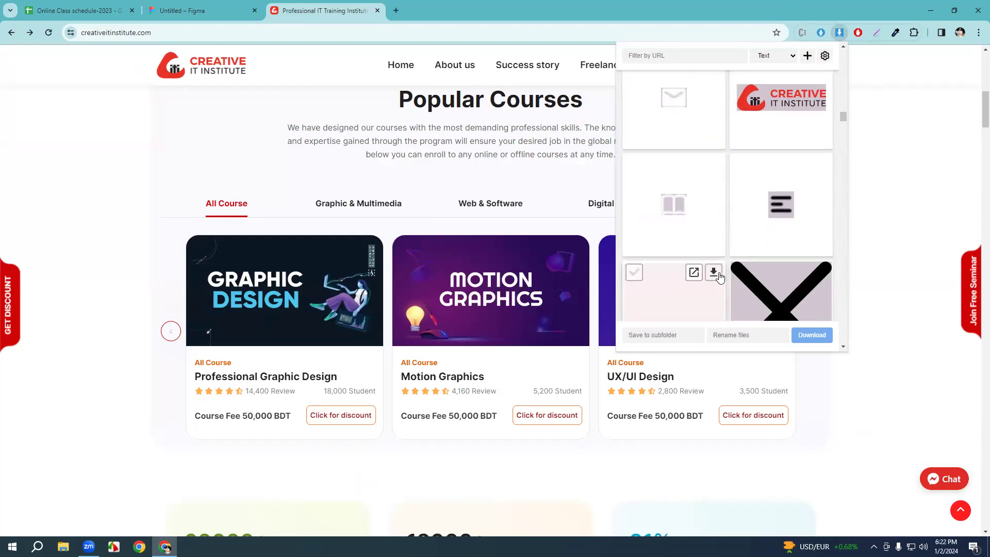
scroll(720, 277, down, 4)
scroll(720, 279, down, 2)
scroll(721, 278, down, 6)
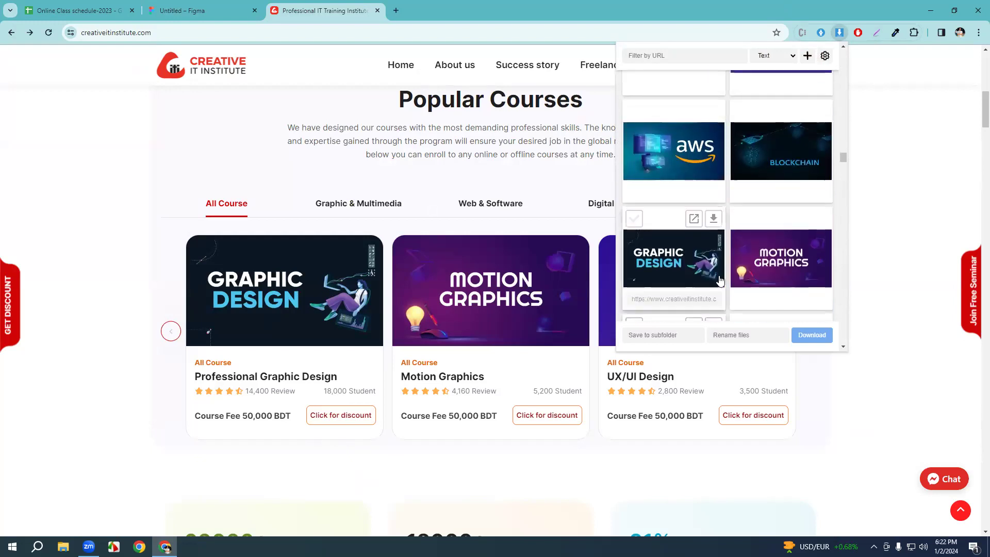
scroll(720, 278, up, 1)
scroll(720, 278, down, 2)
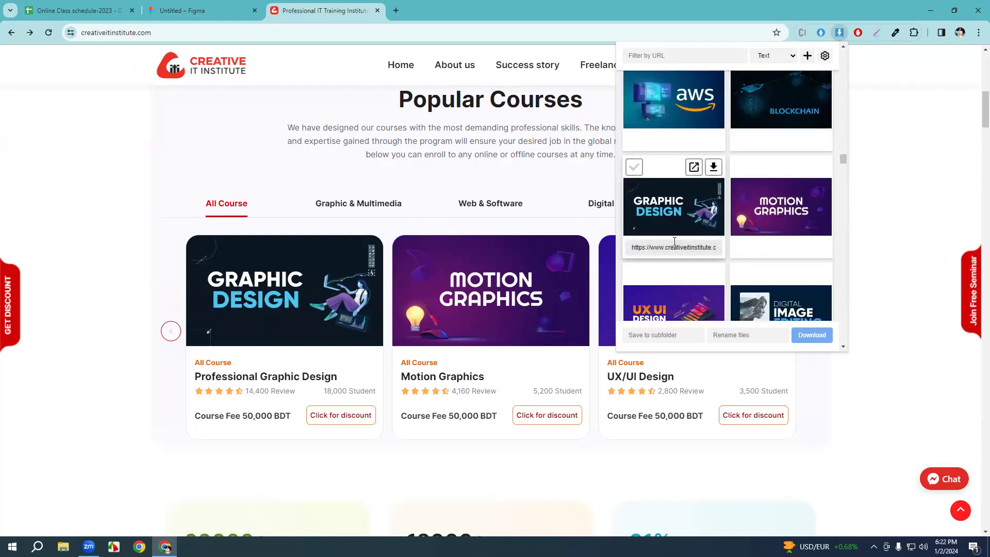
click(714, 167)
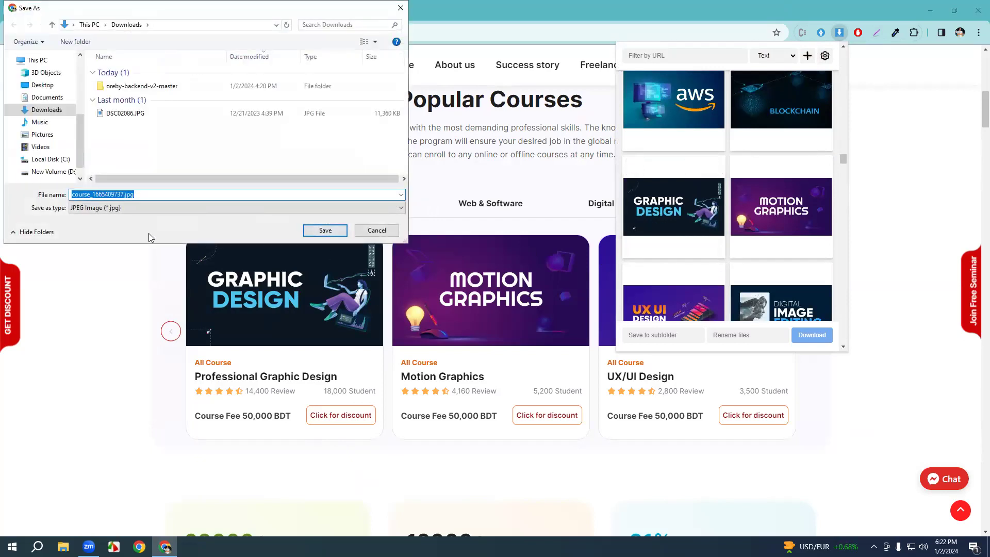
Save the image to Downloads as graphics.jpg and return to Figma.
click(124, 194)
key(shift+Home)
key(BackSpace)
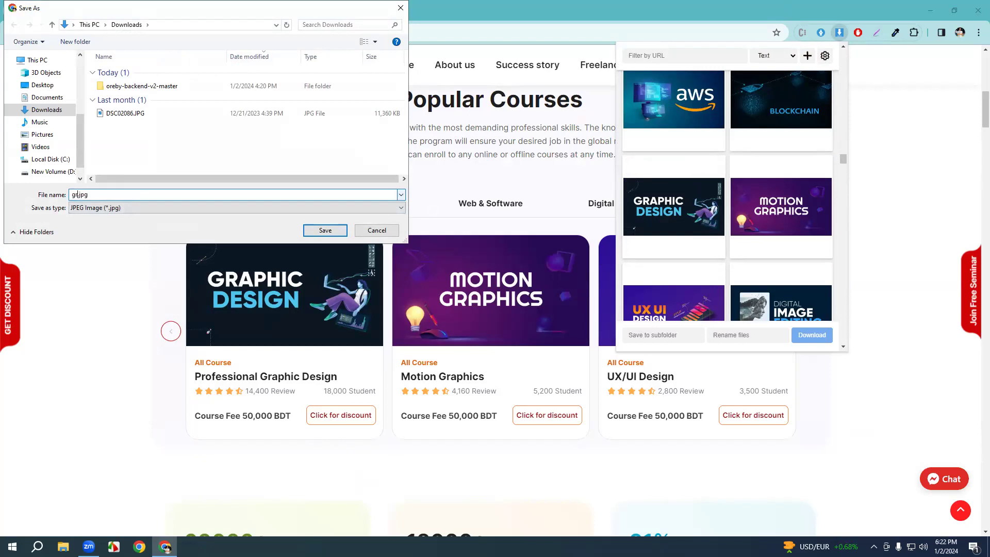
text(graphics)
key(Return)
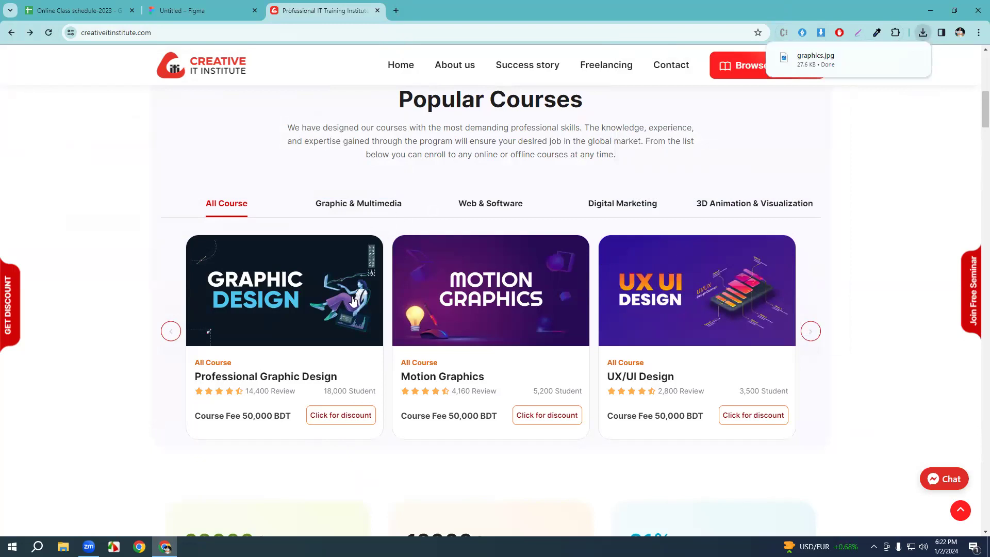
key(alt+Tab)
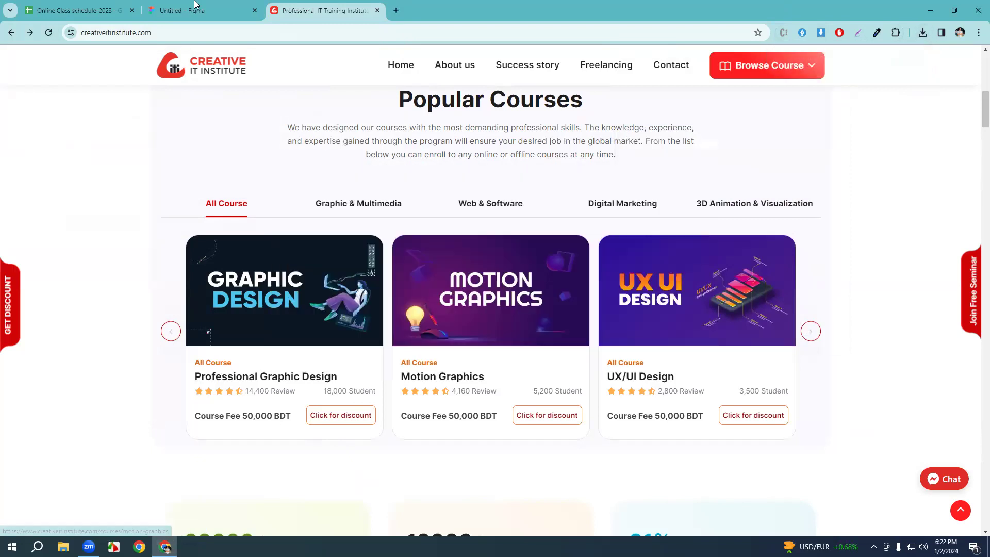
key(ctrl+shift+Tab)
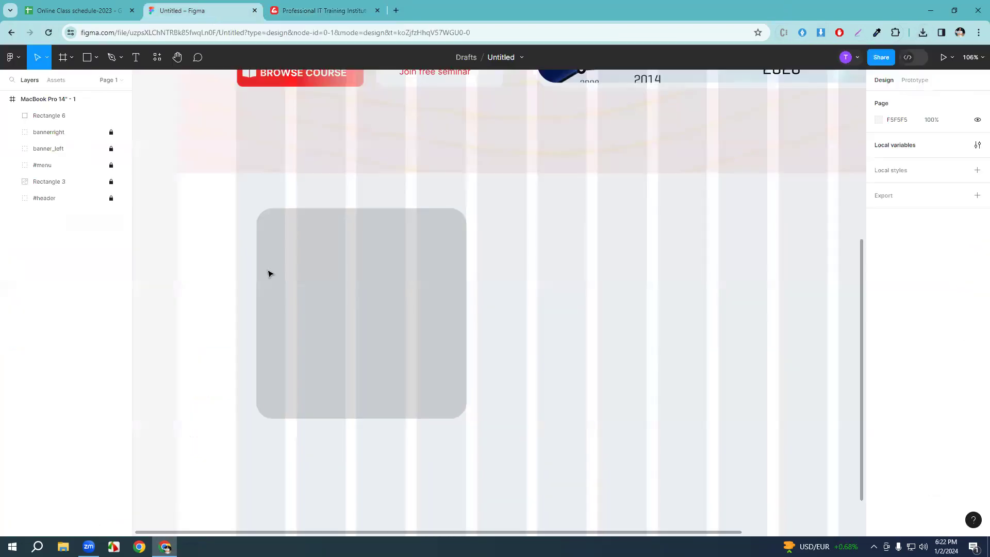
Place the downloaded graphics.jpg image onto the Figma canvas via File > Place image.
click(11, 57)
mouse_move(40, 128)
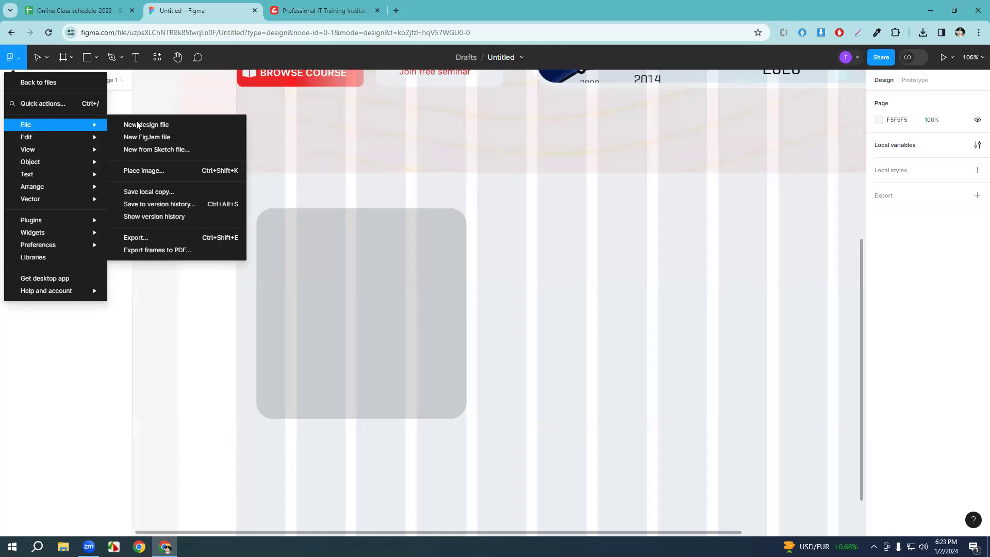
click(152, 170)
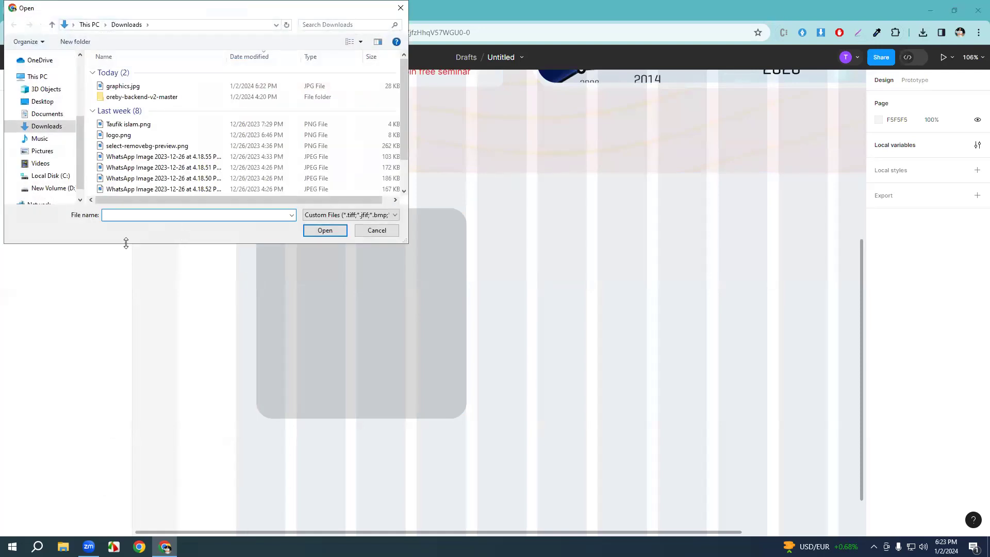
click(123, 86)
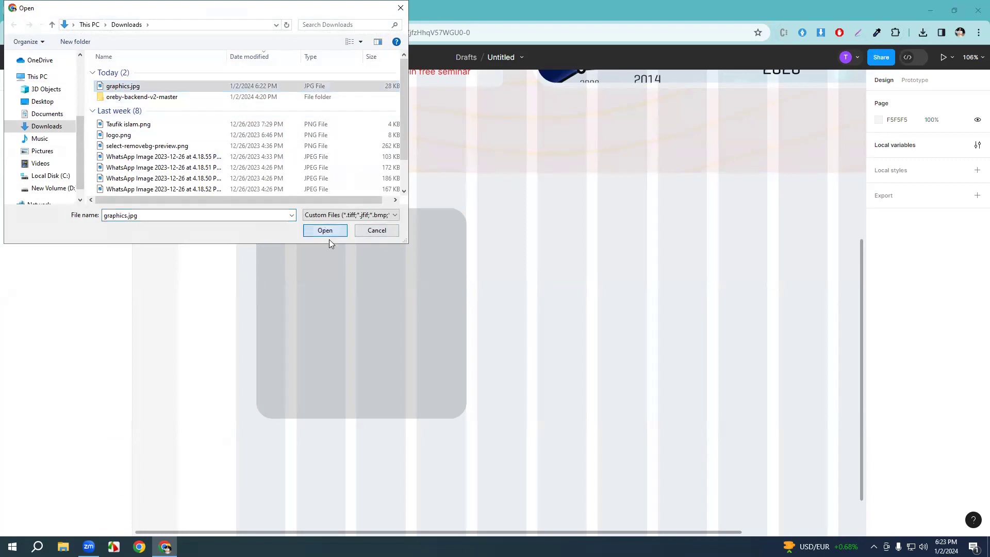
click(327, 231)
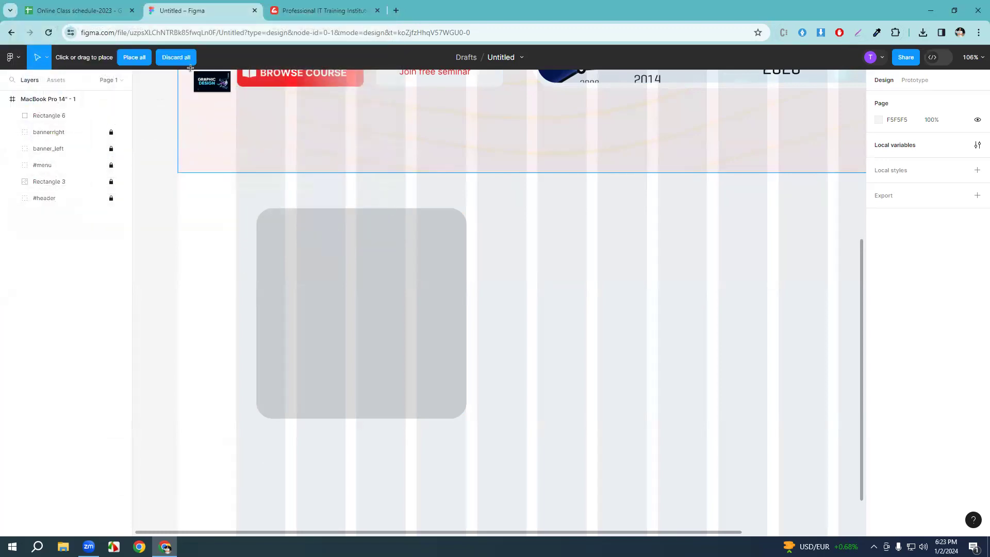
click(134, 56)
Resize the image to 386 × 217 and position it across the top of the rounded card.
drag(850, 107, 256, 439)
drag(187, 463, 324, 285)
drag(366, 248, 435, 266)
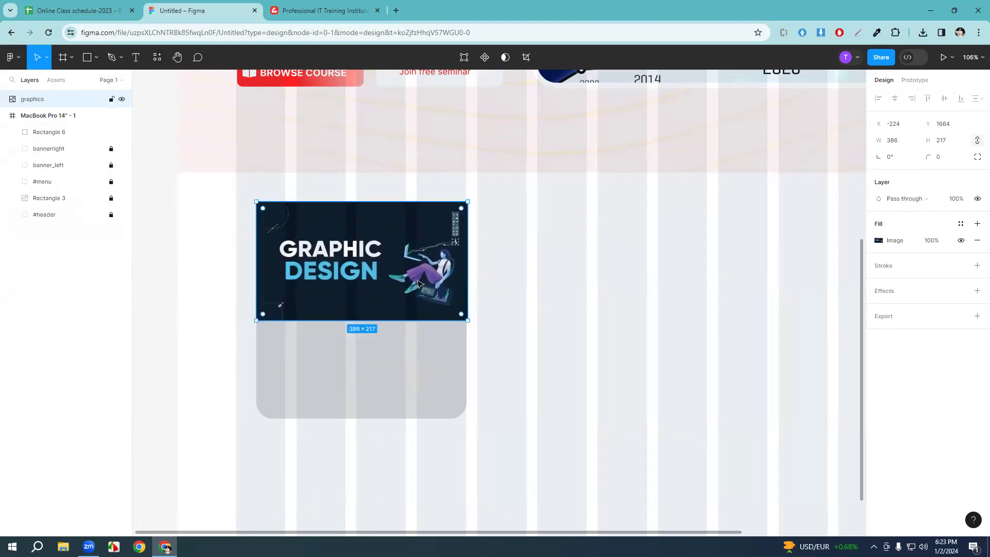
Mask the graphics image with the rounded Rectangle 6 shape and hide the layout grids.
drag(542, 441, 230, 191)
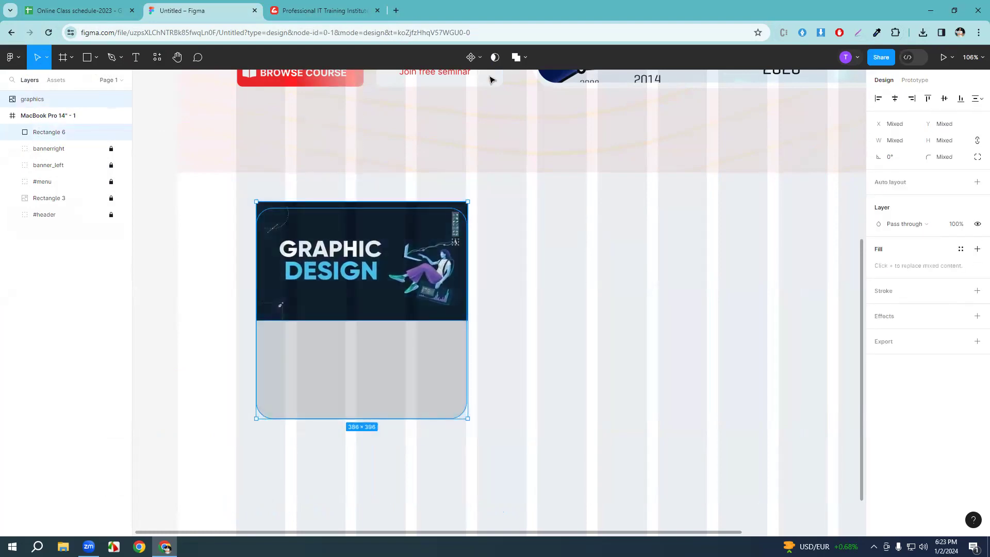
click(498, 58)
click(545, 330)
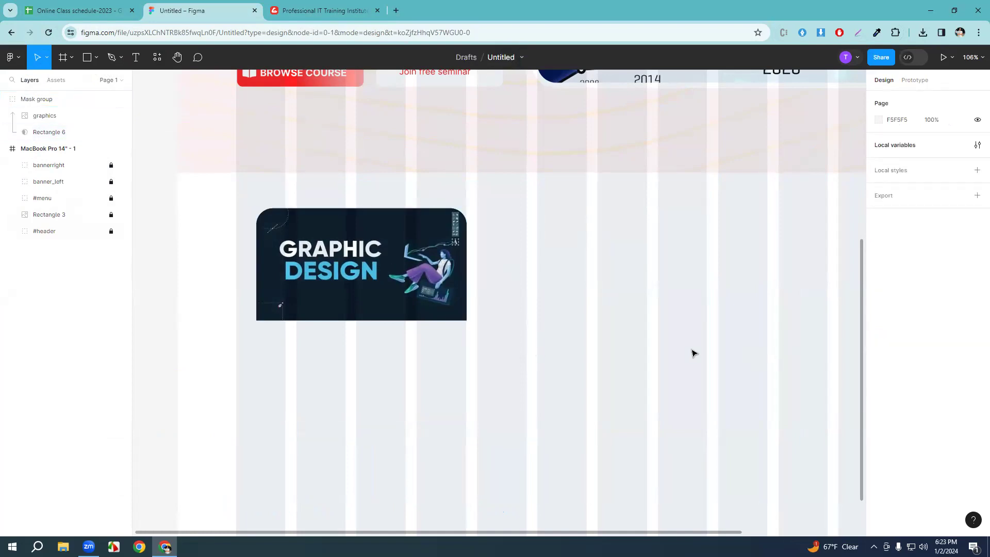
click(393, 282)
click(703, 287)
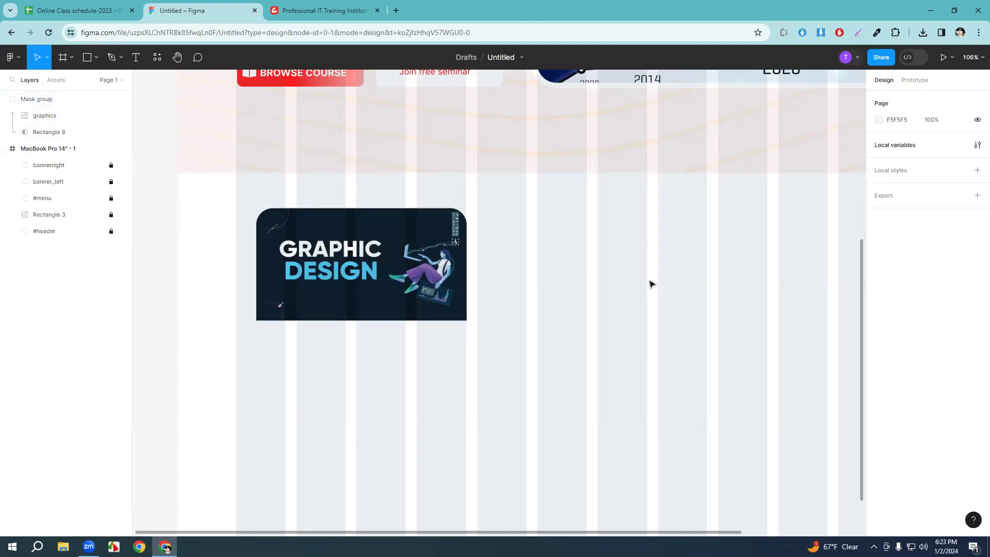
key(ctrl+shift+4)
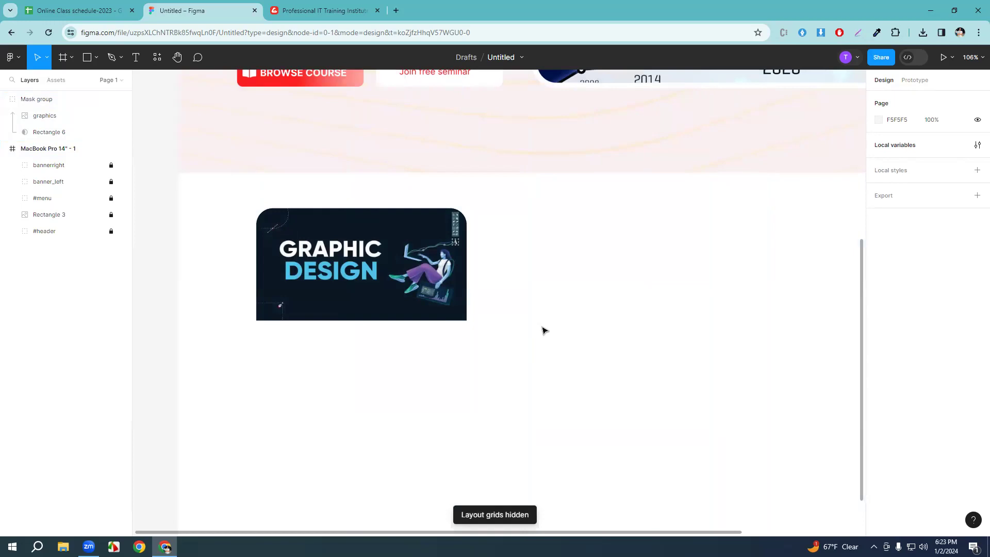
Nudge the image slightly lower inside the 384 × 384 masked Group 1.
click(307, 7)
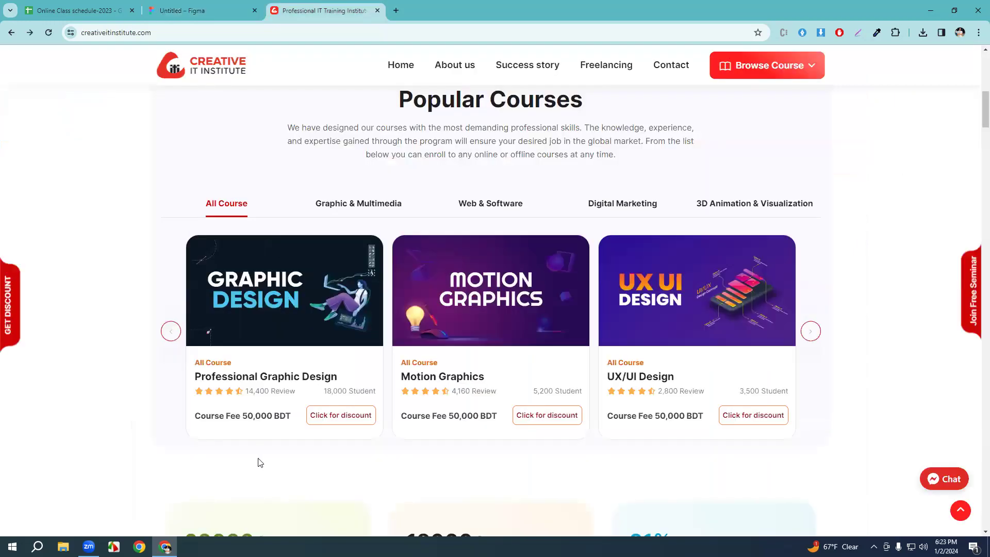
click(188, 10)
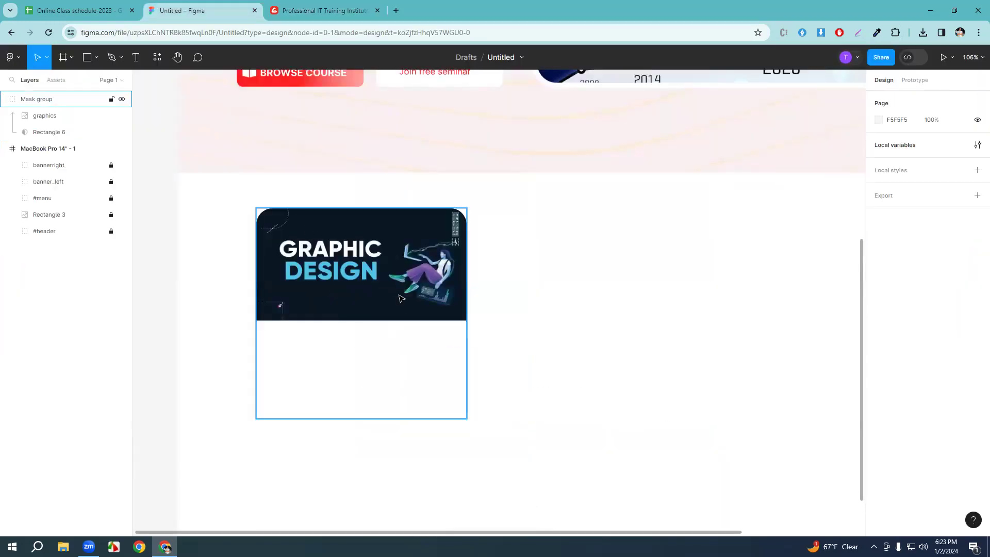
click(315, 9)
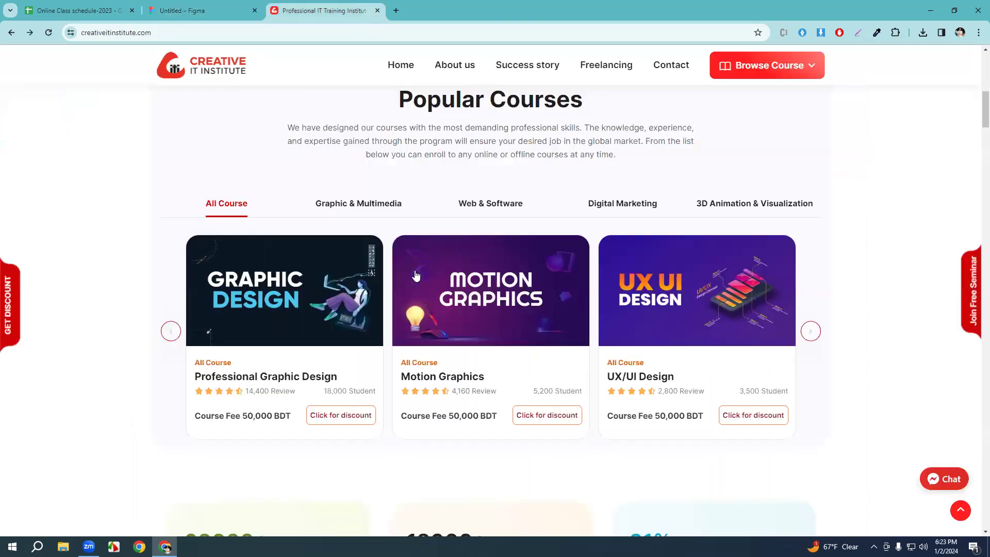
click(214, 6)
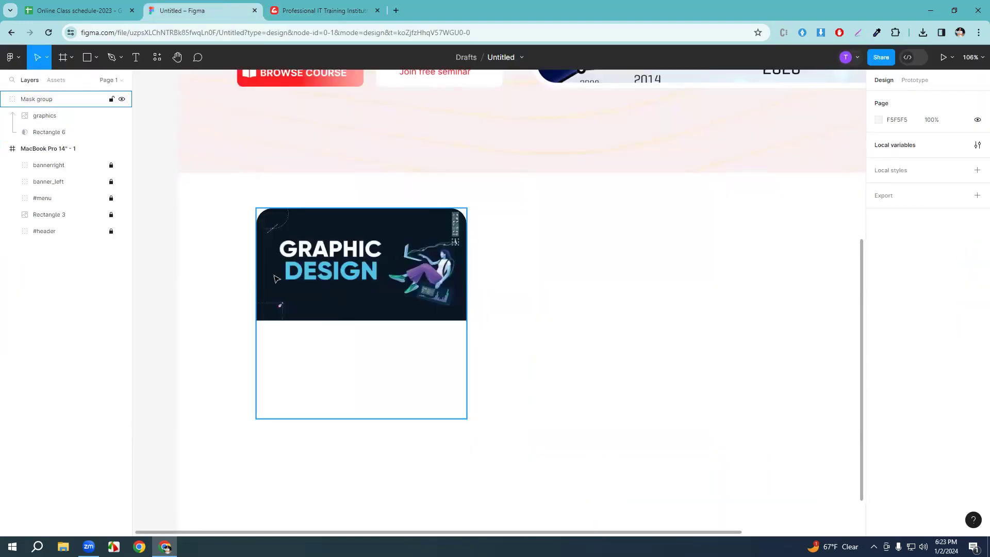
click(62, 116)
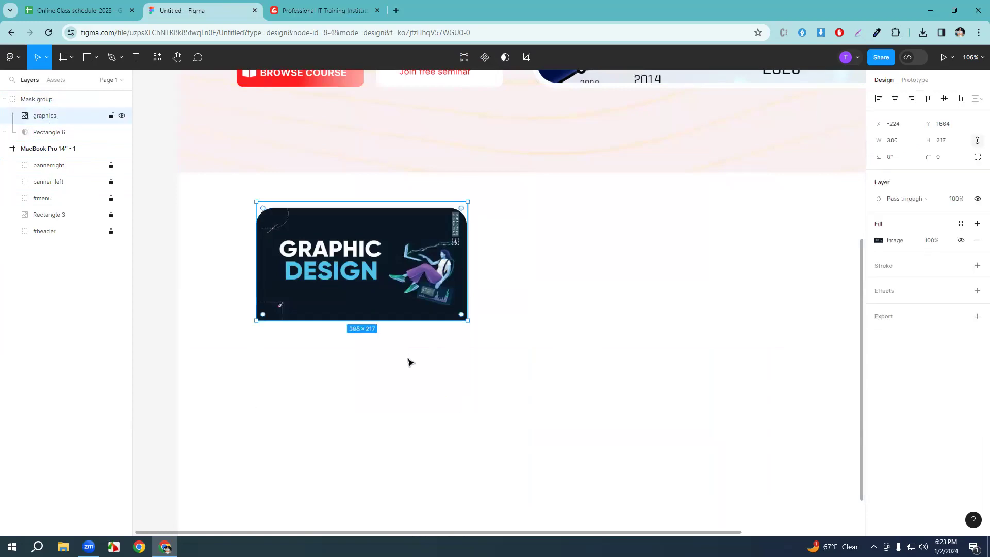
drag(383, 291, 382, 295)
click(731, 397)
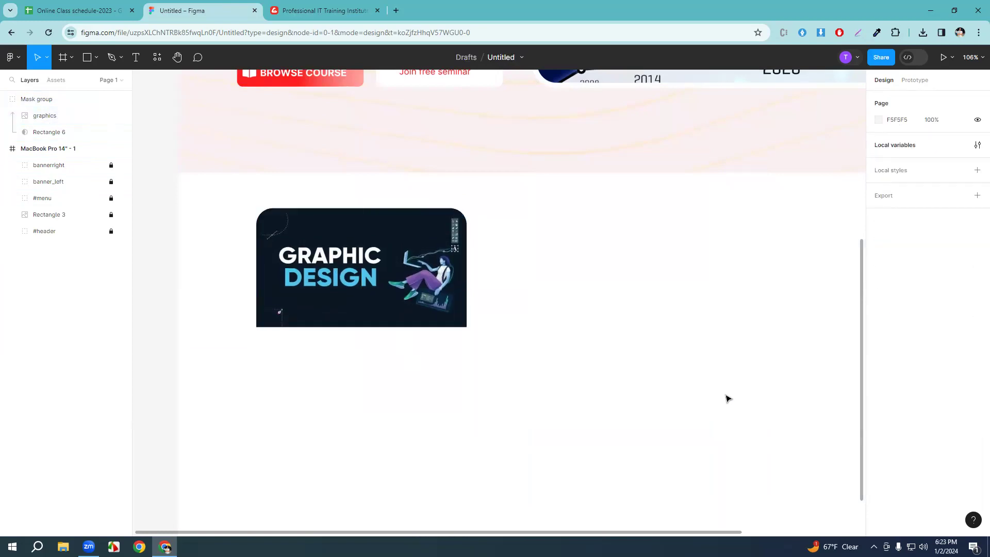
click(272, 301)
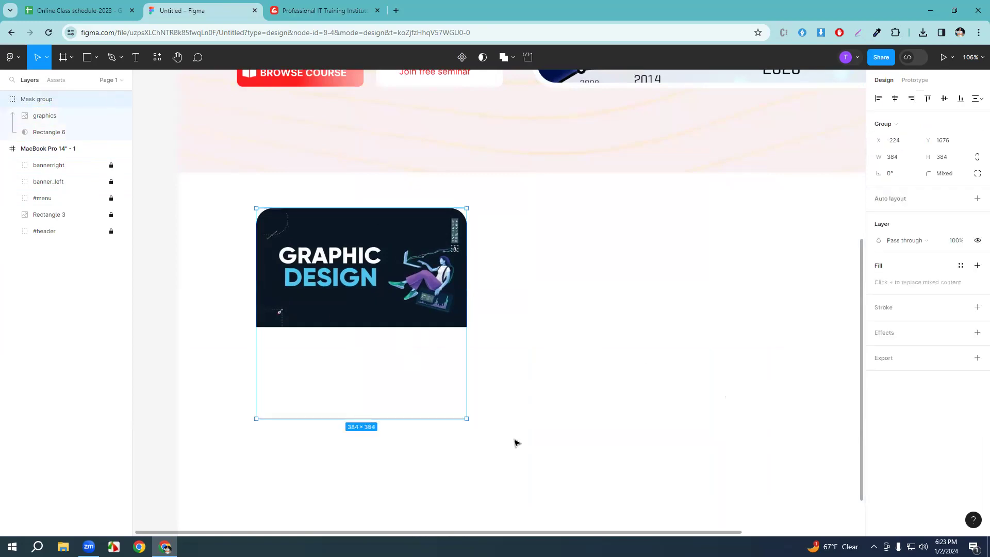
drag(518, 441, 241, 193)
Wrap the masked card in a group named graphics inside the MacBook Pro 14" - 1 frame.
key(ctrl+g)
key(ctrl+r)
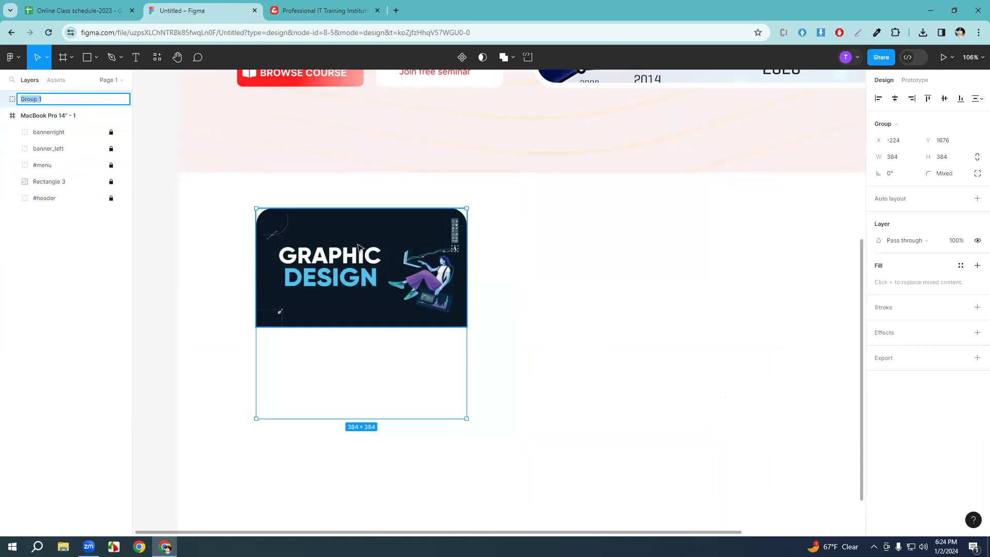
key(BackSpace)
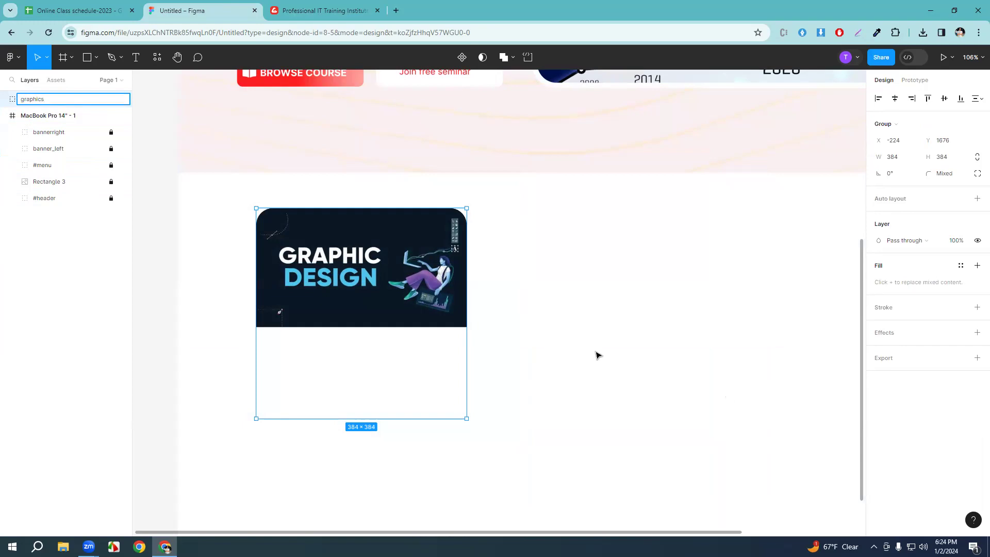
key(Return)
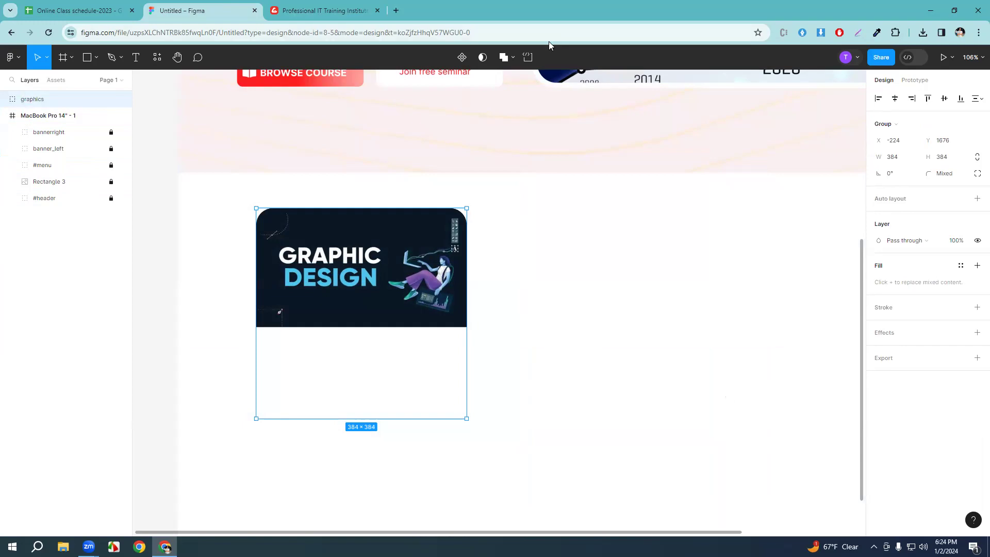
click(670, 348)
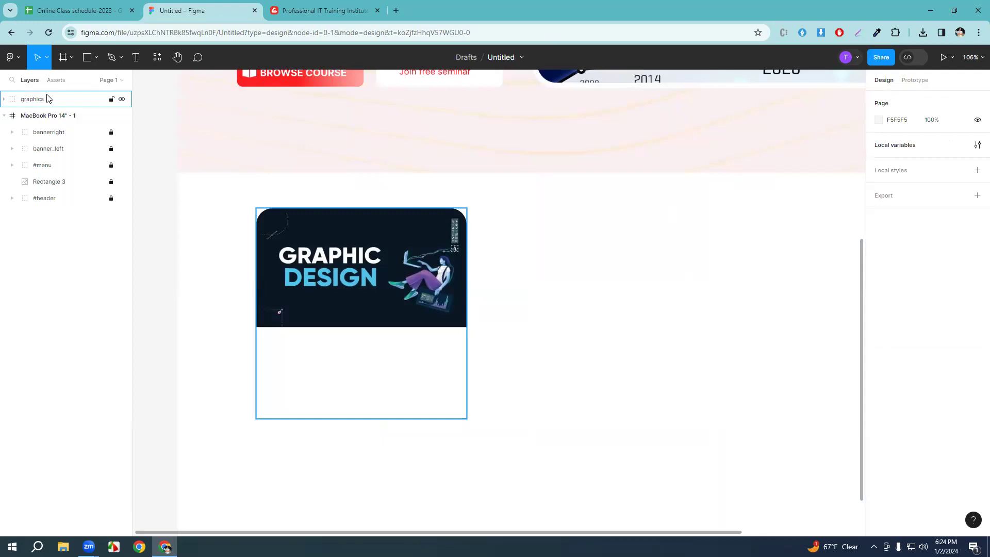
drag(41, 100, 44, 124)
click(573, 342)
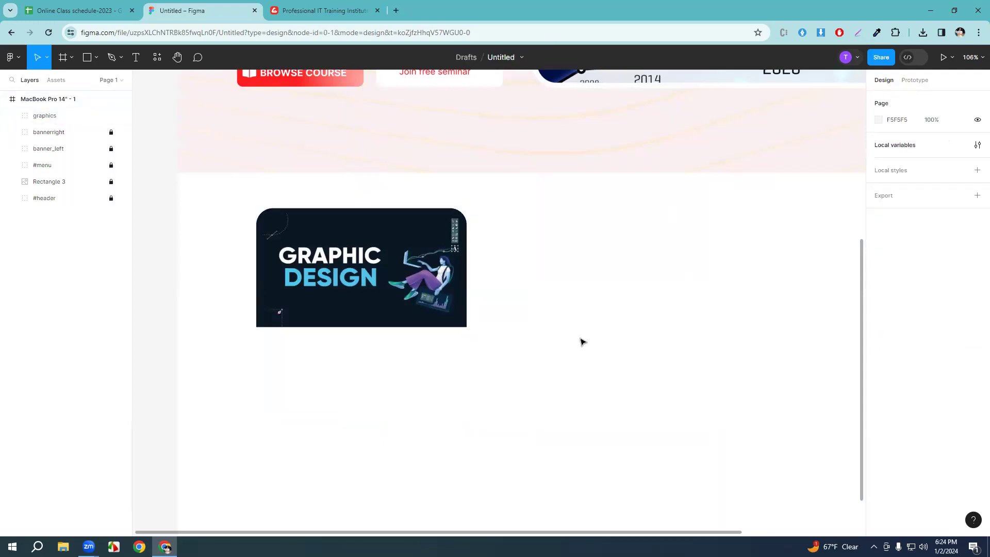
Turn the layout grid columns off so the mockup shows without the overlay.
click(332, 382)
key(ctrl+shift+4)
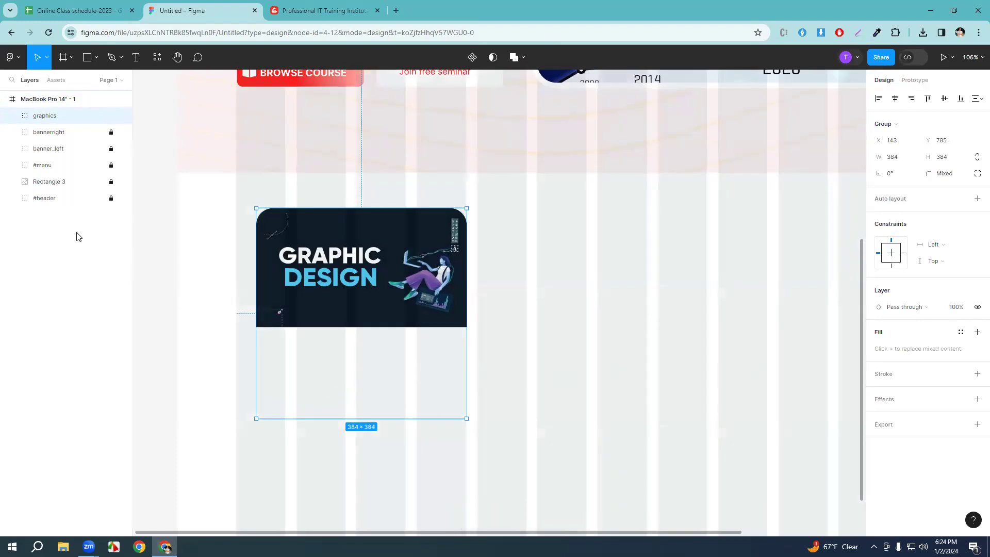
key(Escape)
key(shift+g)
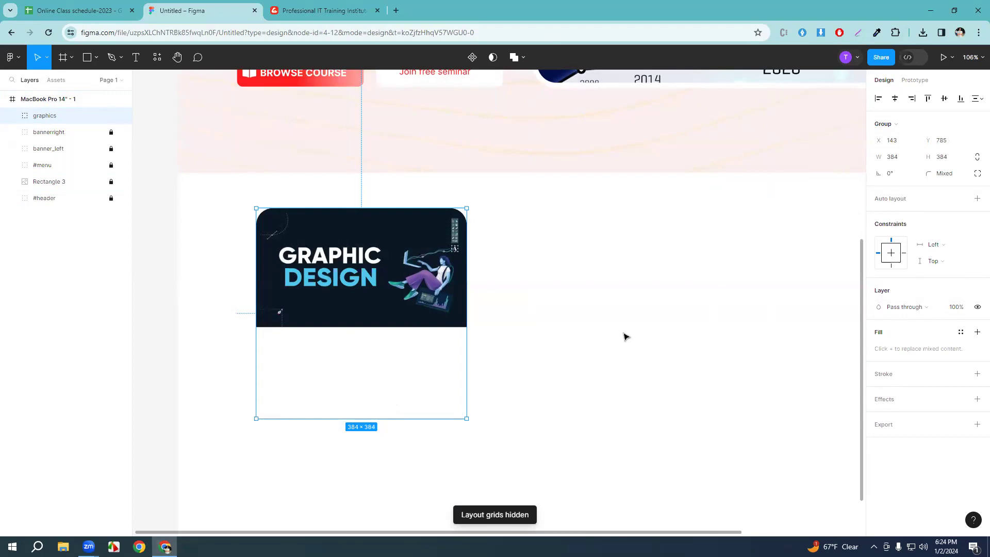
click(317, 5)
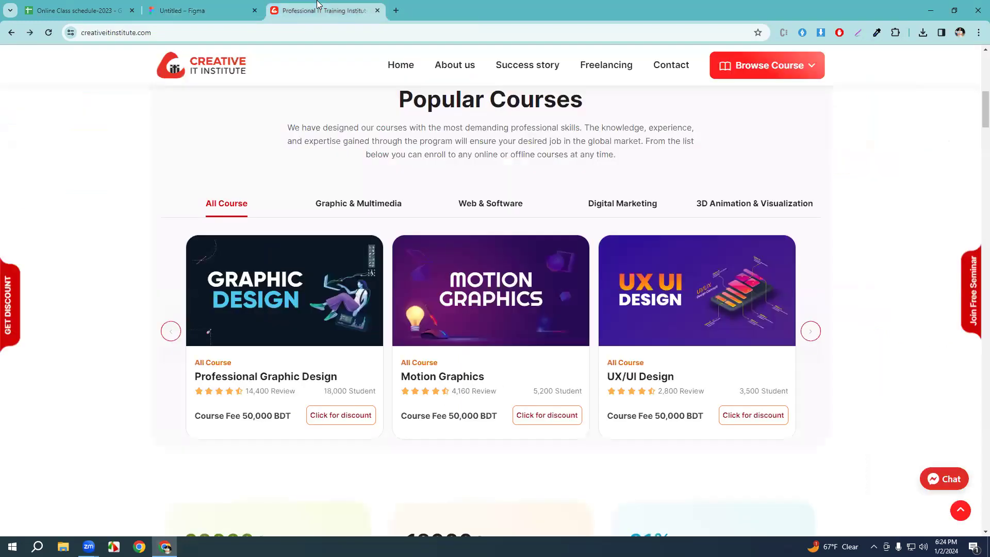
Fill the Rectangle 6 mask shape inside the graphics group with dark red B73838 at 100%.
click(235, 4)
key(Escape)
click(12, 116)
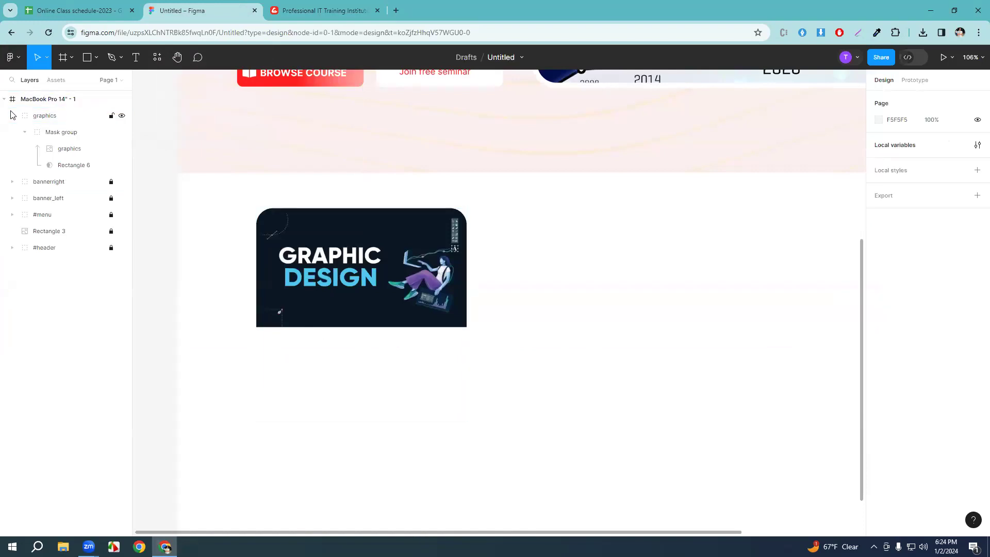
click(64, 170)
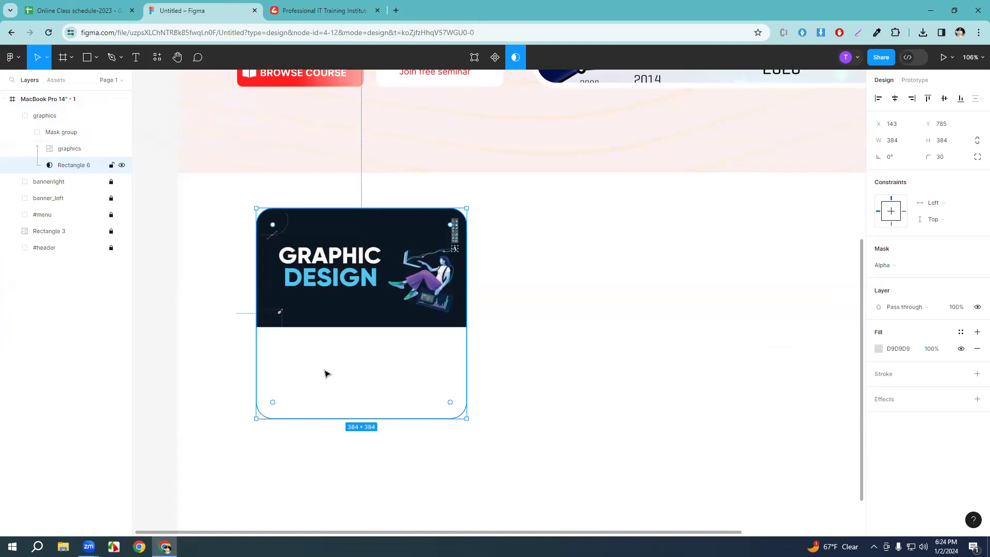
click(879, 349)
drag(848, 329, 828, 305)
mouse_move(60, 165)
mouse_down()
mouse_move(62, 147)
mouse_move(72, 166)
mouse_up()
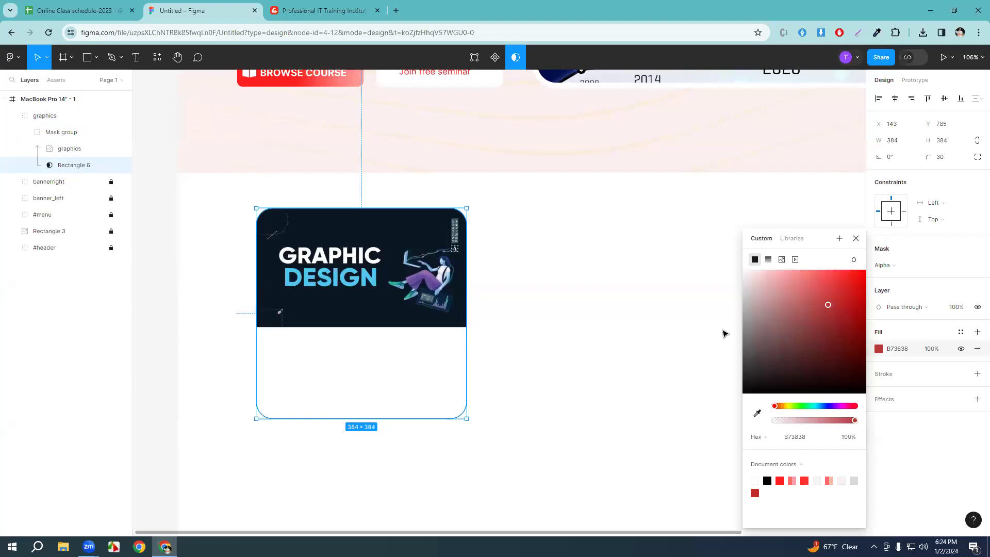
click(855, 239)
click(24, 132)
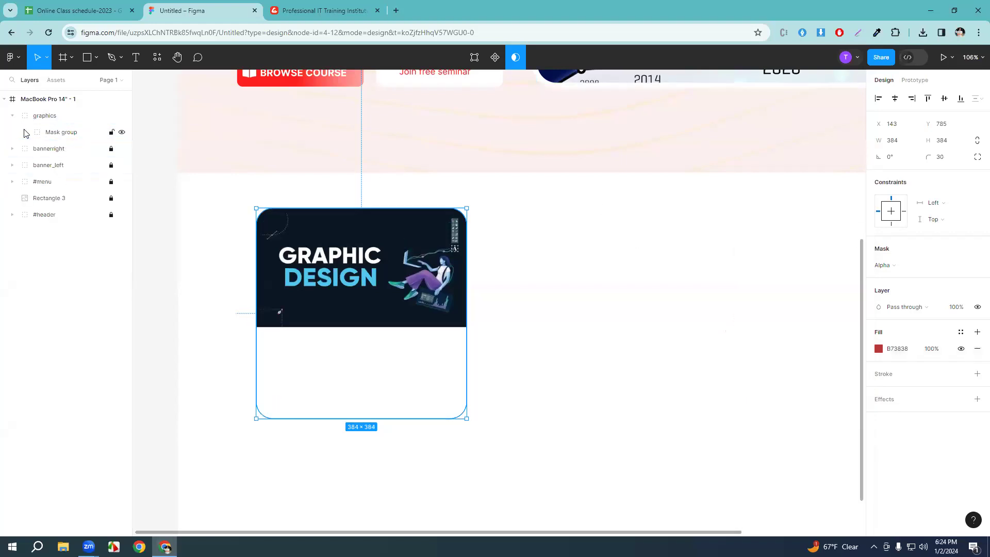
click(660, 315)
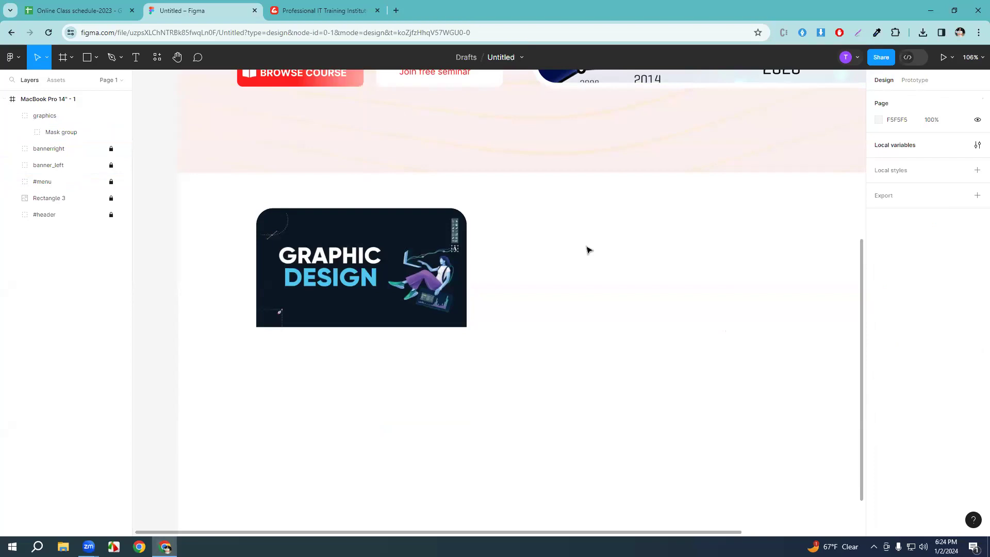
click(324, 383)
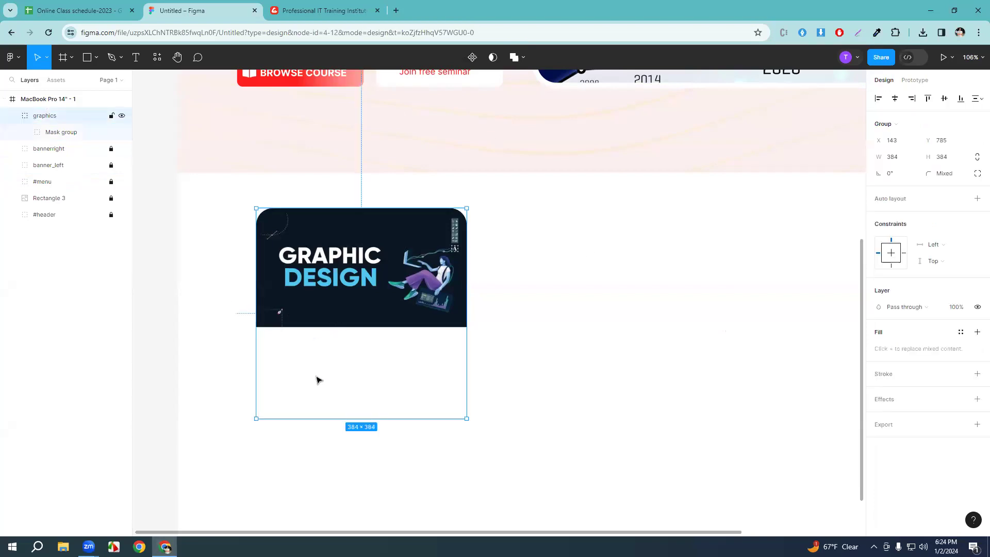
Draw a grey rectangle 384 wide and place it directly beneath the Graphic Design image.
click(97, 57)
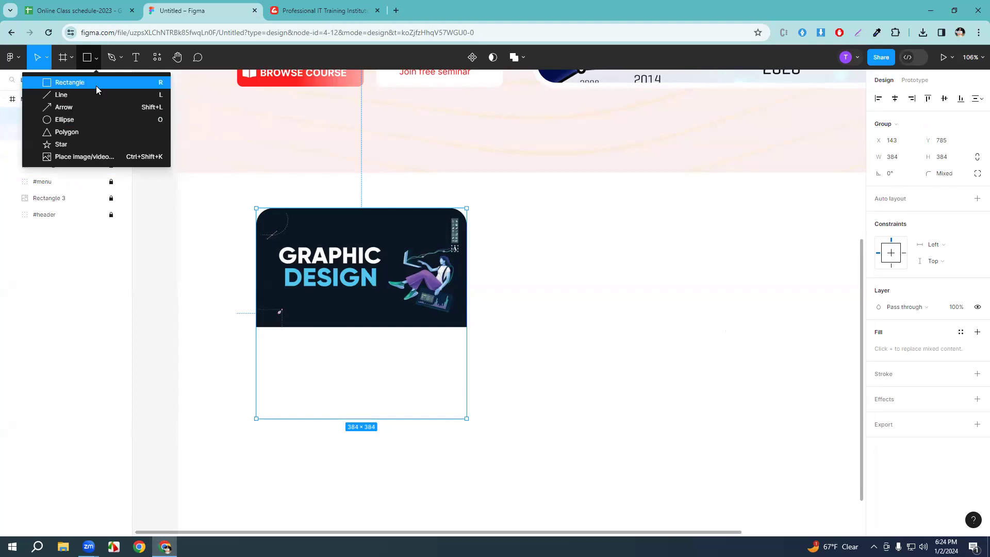
click(96, 86)
mouse_move(545, 325)
mouse_down()
mouse_move(647, 410)
mouse_move(651, 399)
mouse_up()
click(398, 364)
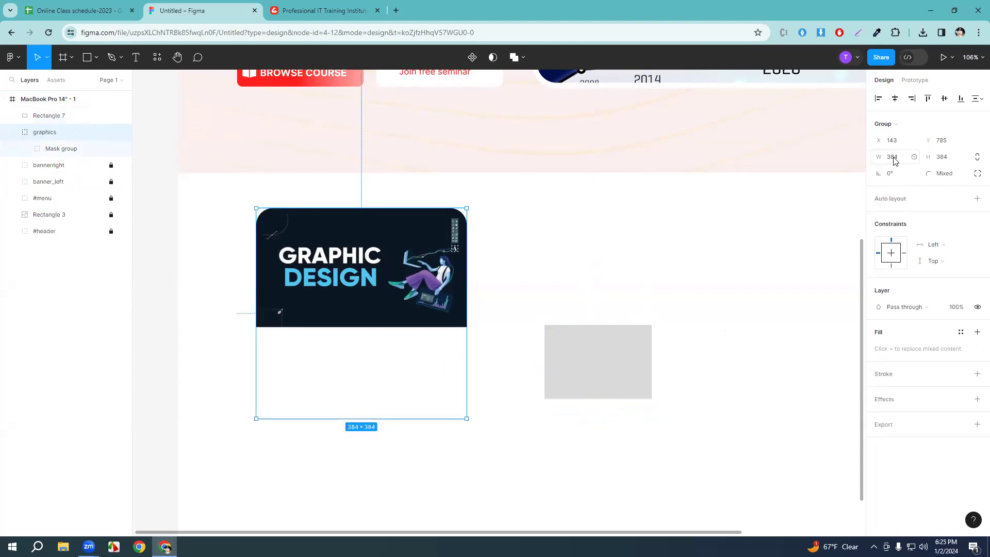
click(571, 387)
click(899, 143)
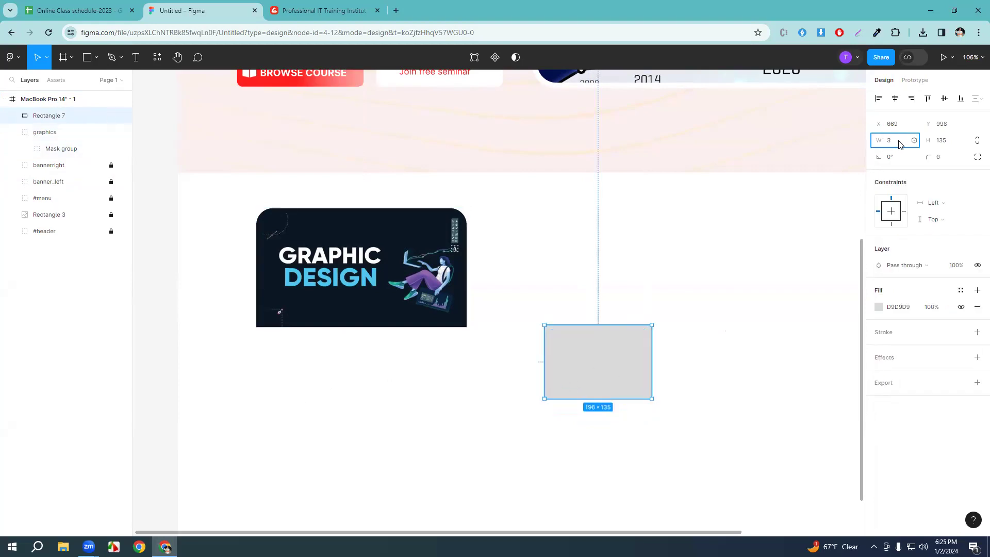
key(Return)
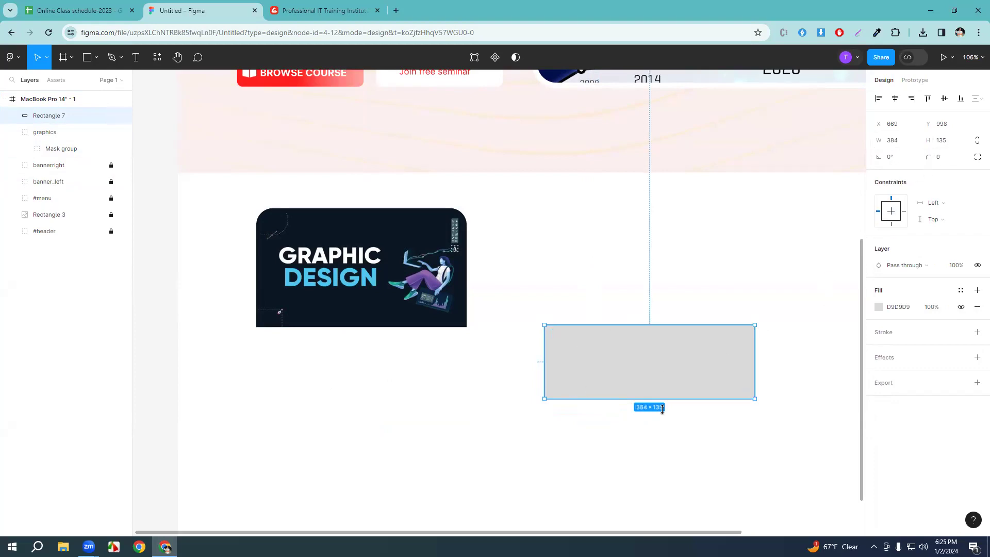
drag(590, 371, 359, 371)
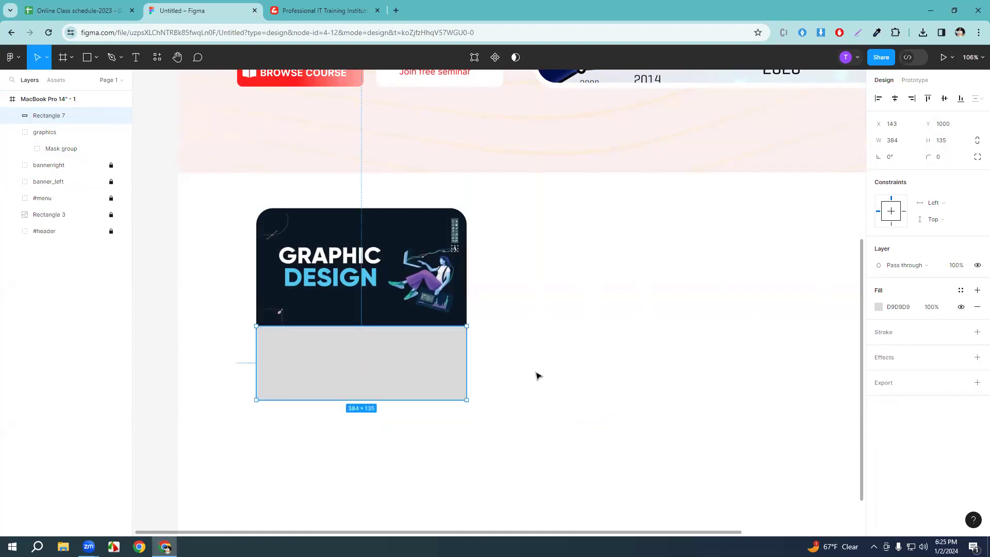
click(536, 376)
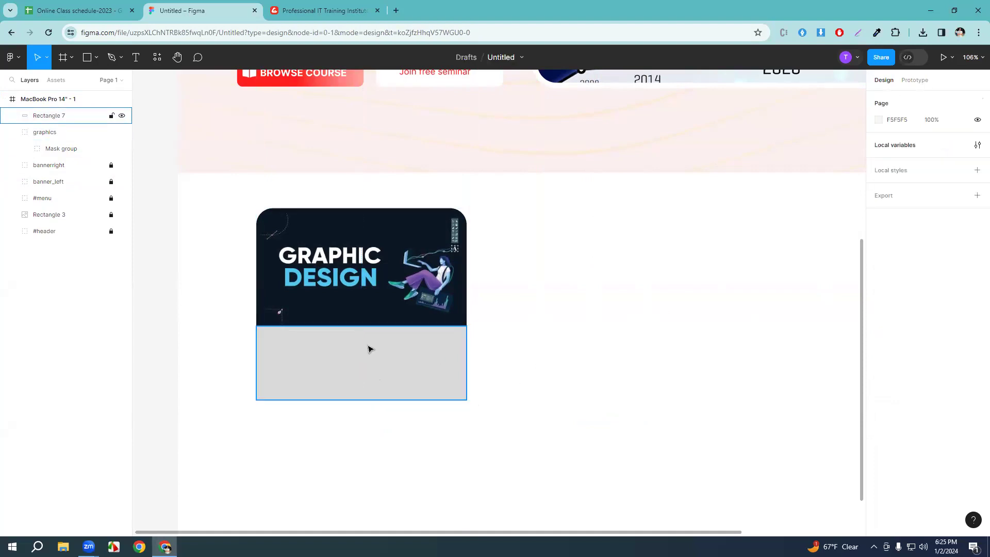
Stretch the grey rectangle to 169 high and view the whole card.
click(362, 377)
drag(361, 400, 360, 418)
click(596, 416)
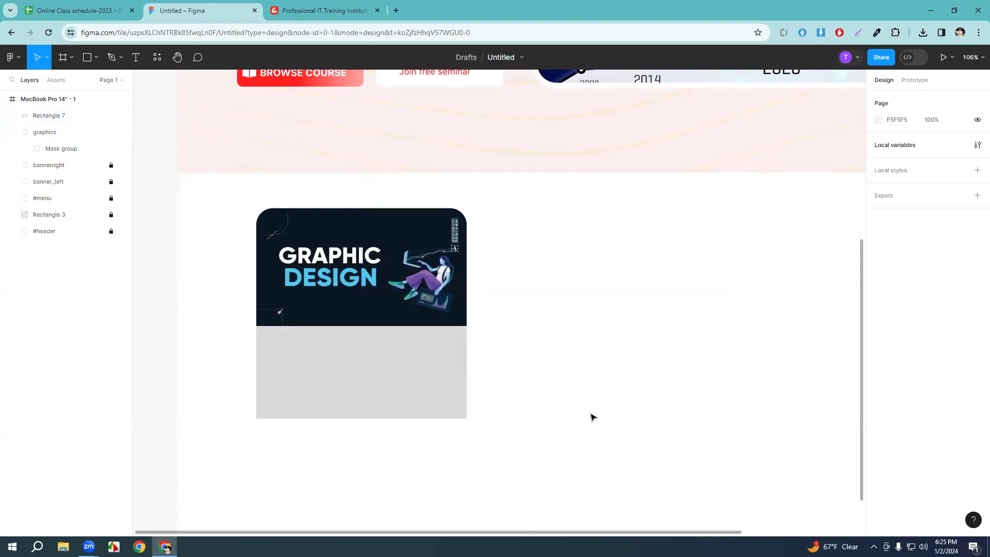
scroll(593, 370, down, 1)
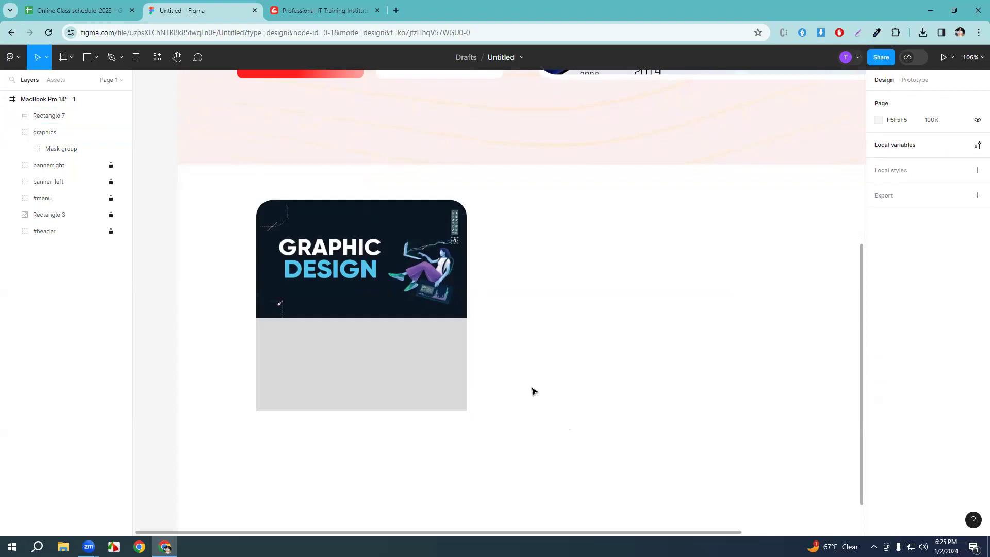
click(421, 380)
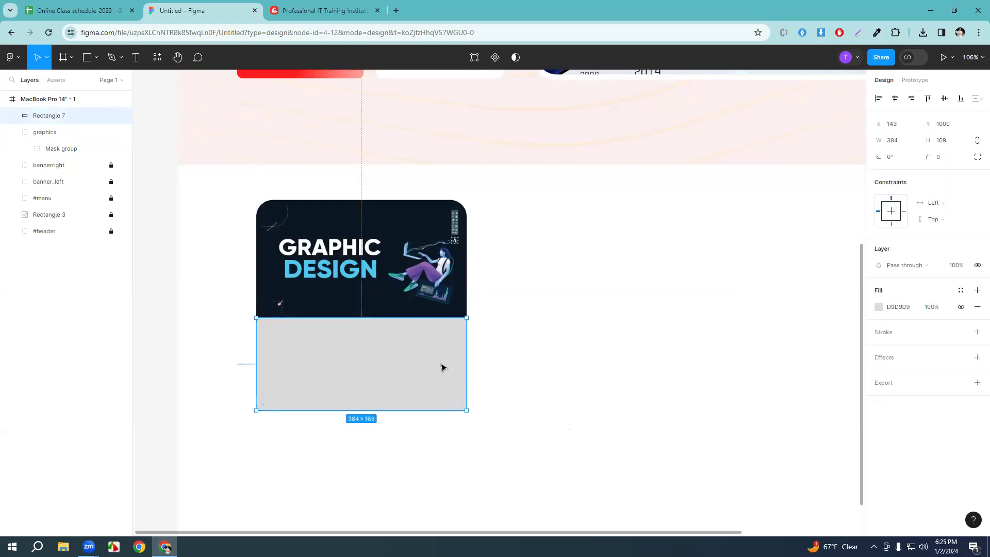
click(588, 369)
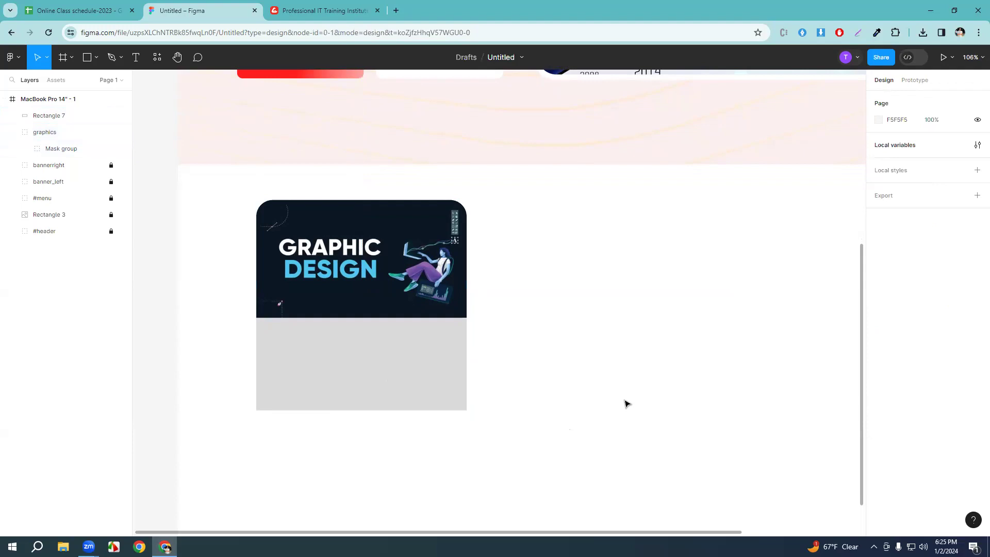
scroll(586, 389, up, 5)
scroll(641, 283, left, 5)
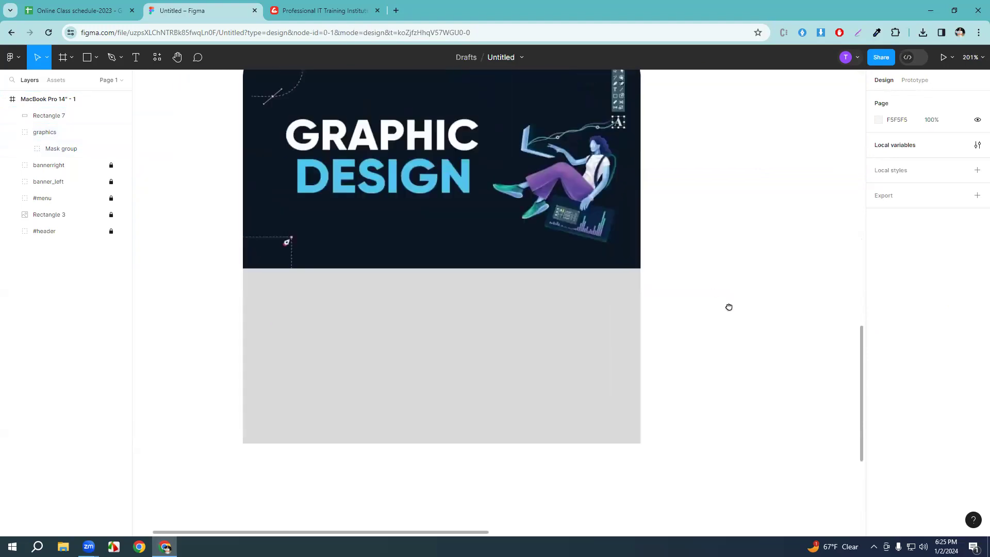
scroll(729, 307, down, 1)
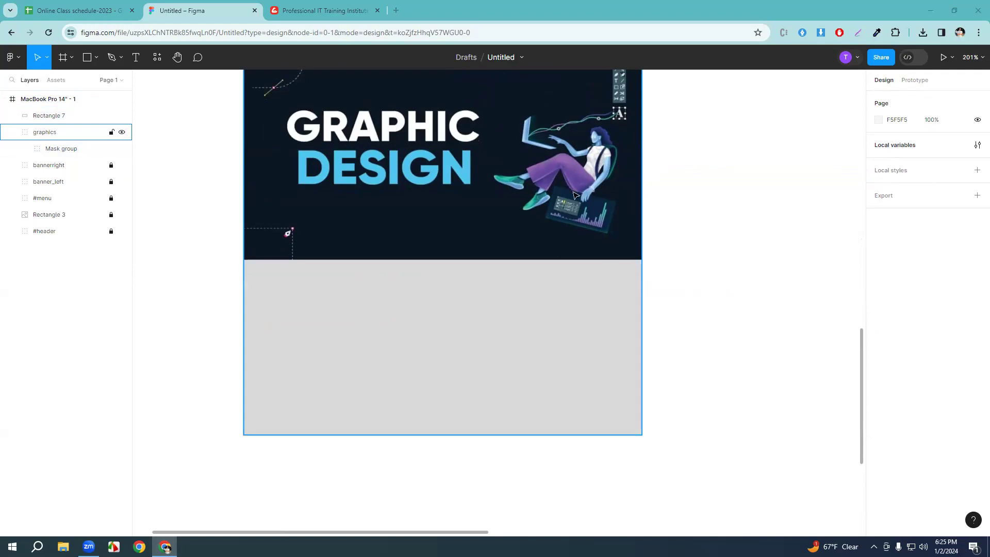
drag(700, 246, 670, 277)
drag(527, 205, 472, 241)
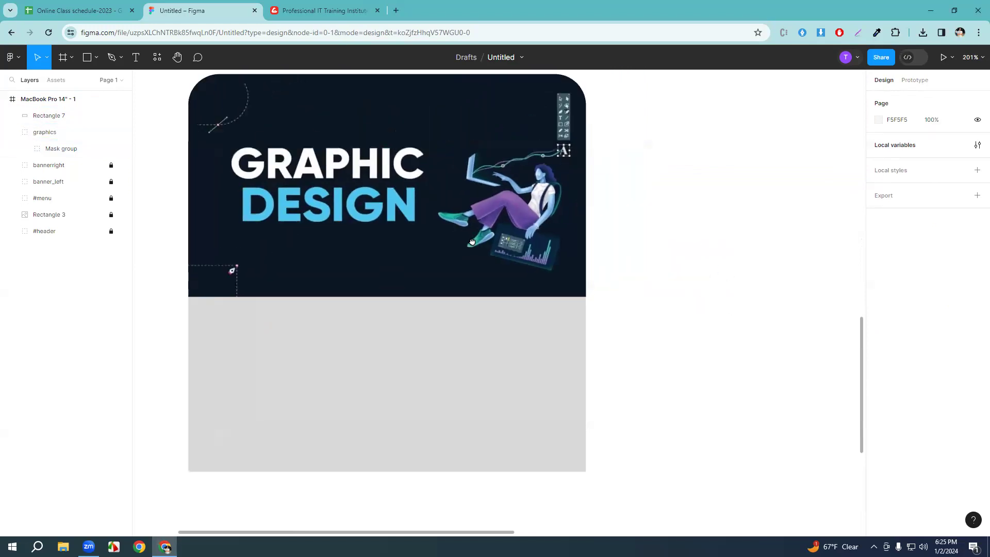
click(323, 10)
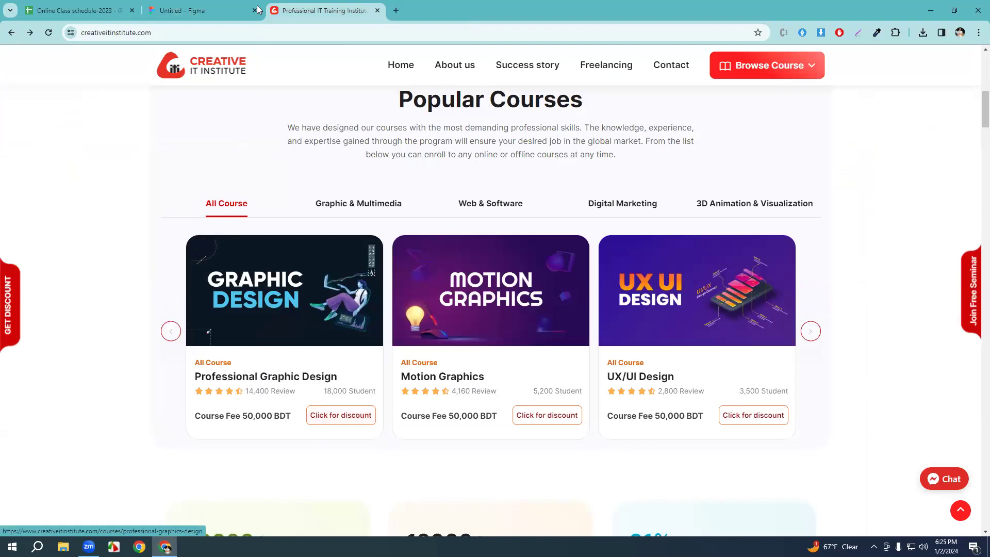
Group the grey rectangle and image into a 384 × 384 group named boxofgrahic.
click(234, 9)
drag(544, 382, 569, 366)
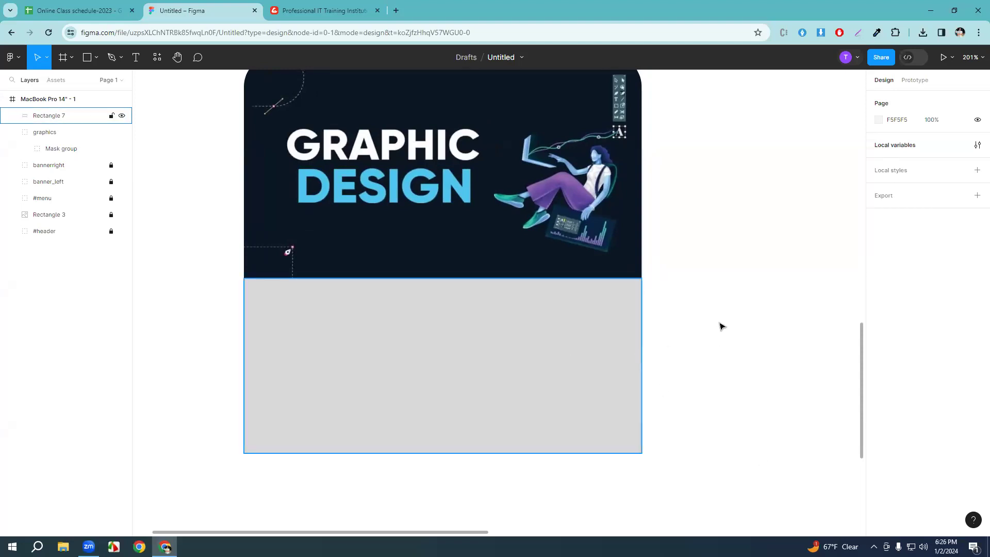
scroll(604, 292, up, 1)
ctrl+scroll(632, 289, down, 3)
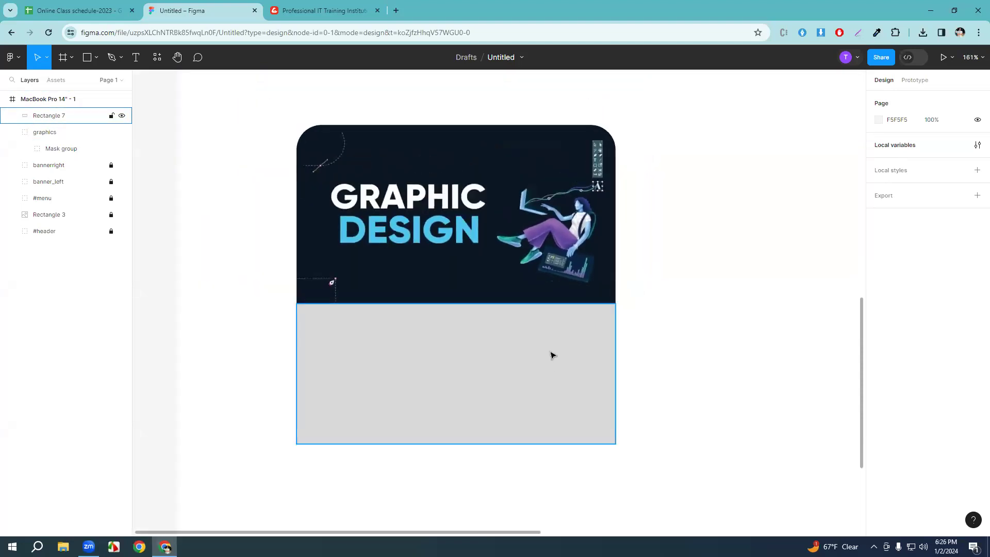
drag(721, 494, 230, 122)
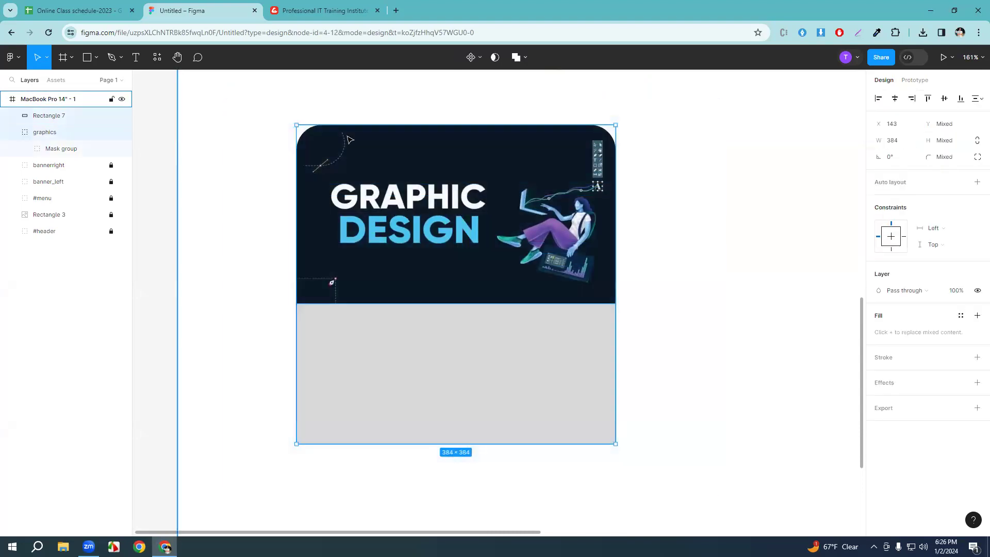
key(ctrl+g)
key(ctrl+r)
key(BackSpace)
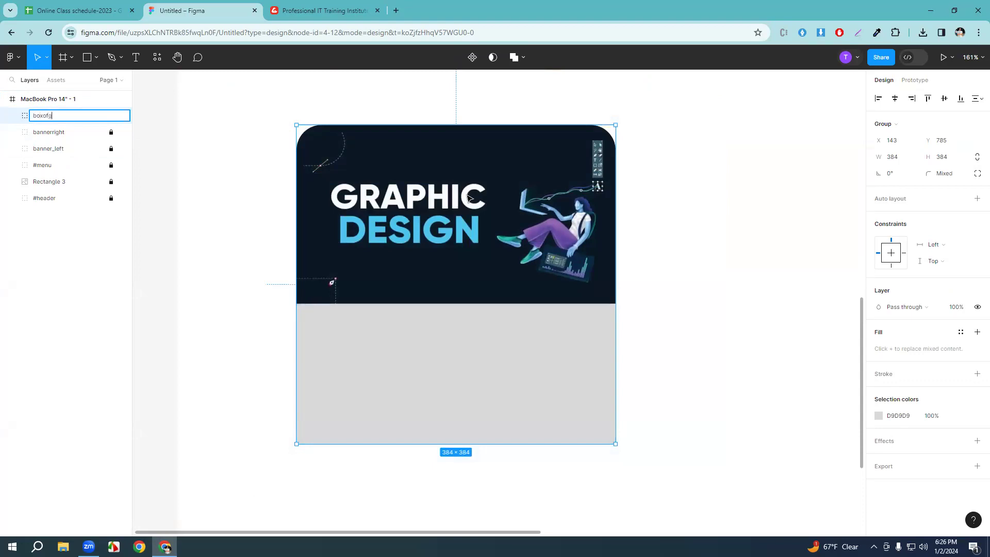
text(boxofgrahic)
key(Return)
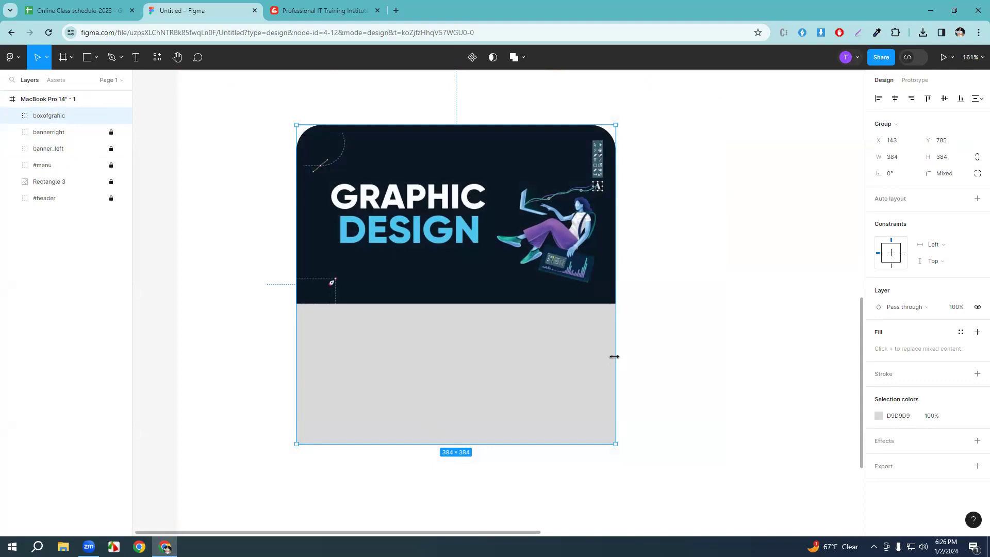
Nudge the card group left, then review the Professional Graphic Design course on the website.
drag(482, 328, 448, 326)
click(701, 304)
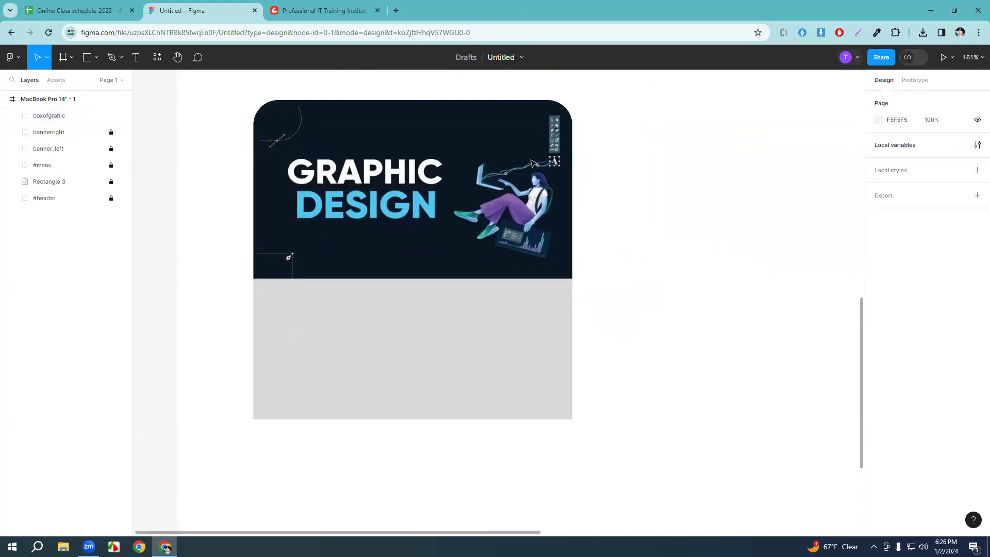
click(341, 7)
drag(245, 364, 204, 364)
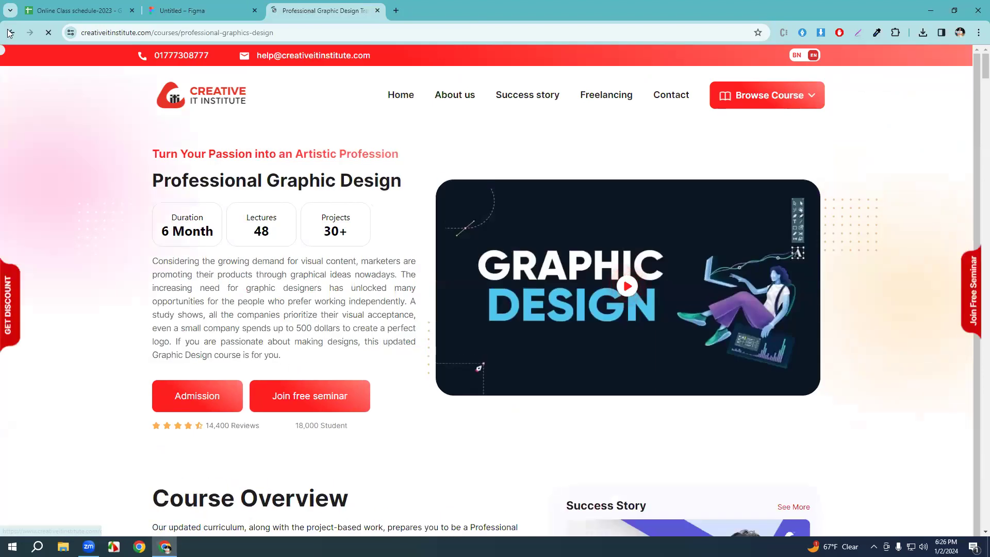
key(alt+Left)
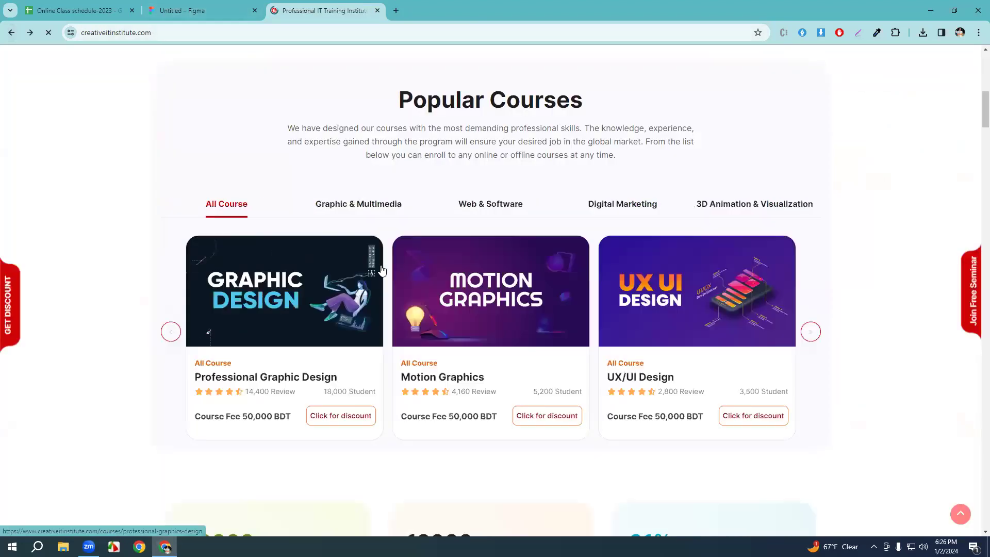
scroll(382, 268, down, 5)
scroll(382, 268, up, 6)
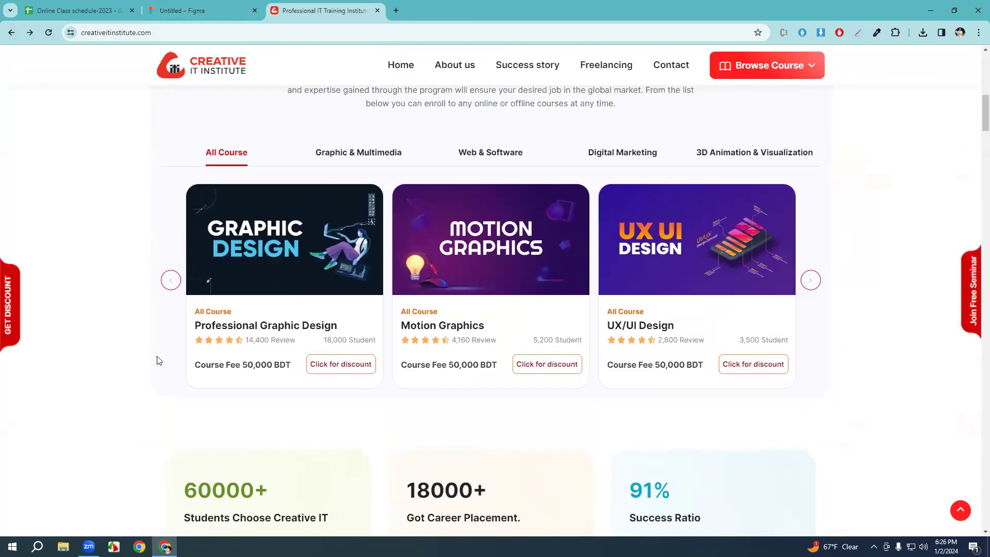
click(178, 11)
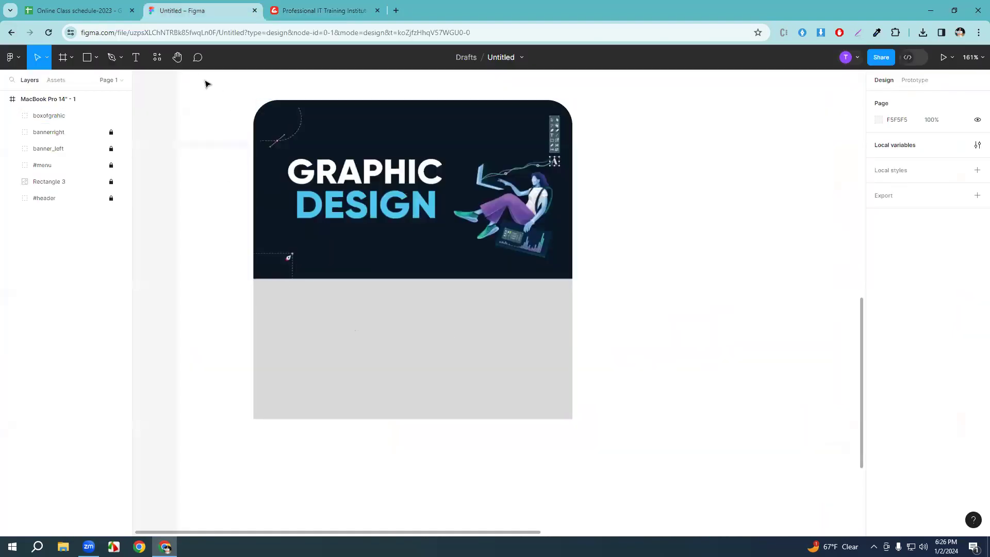
Add an 'All courses' text label on the card's grey body, just below the image.
click(142, 58)
click(299, 295)
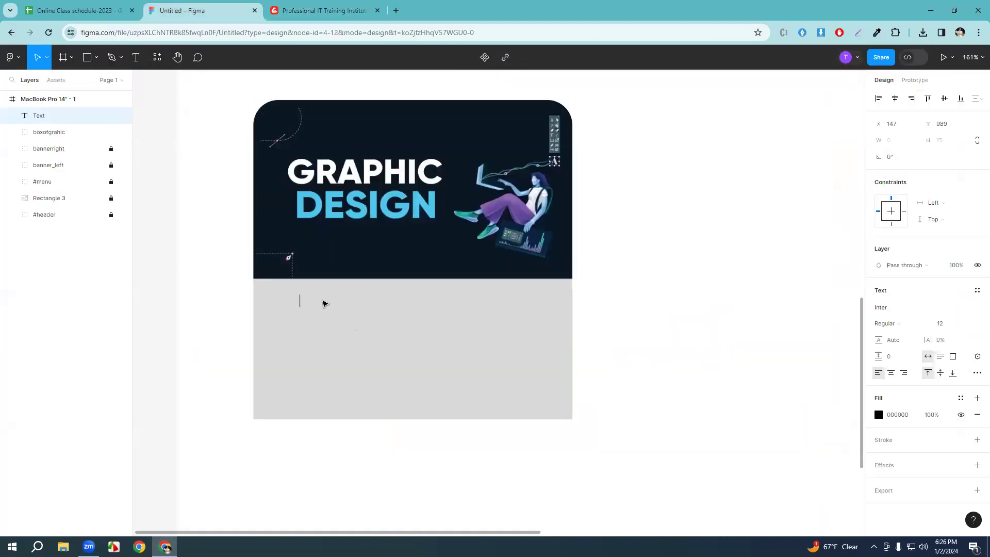
text(All courses)
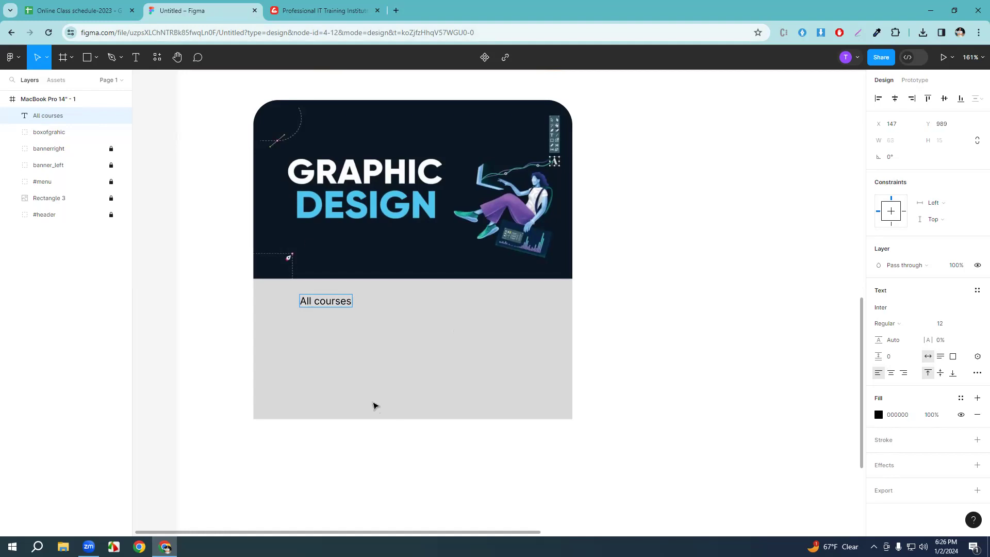
key(Escape)
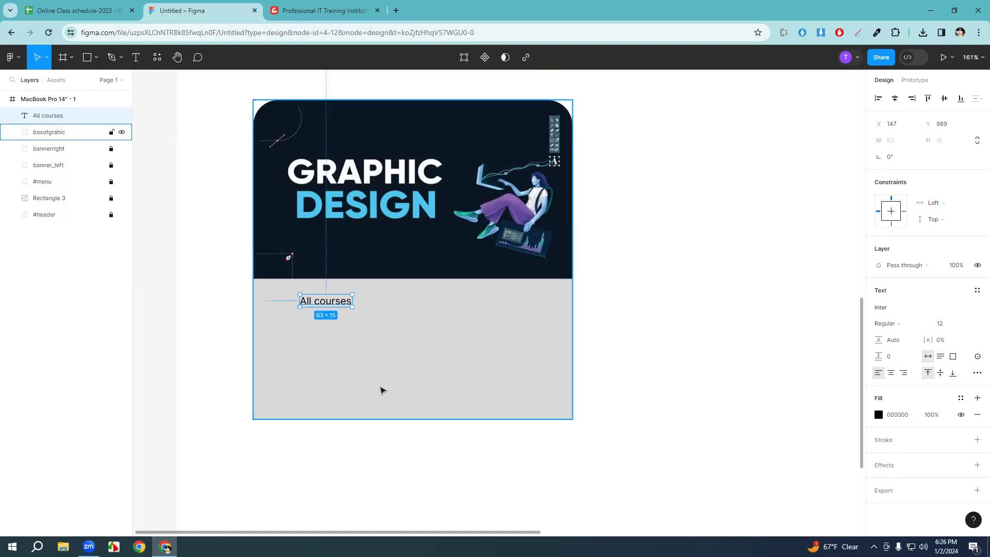
click(498, 381)
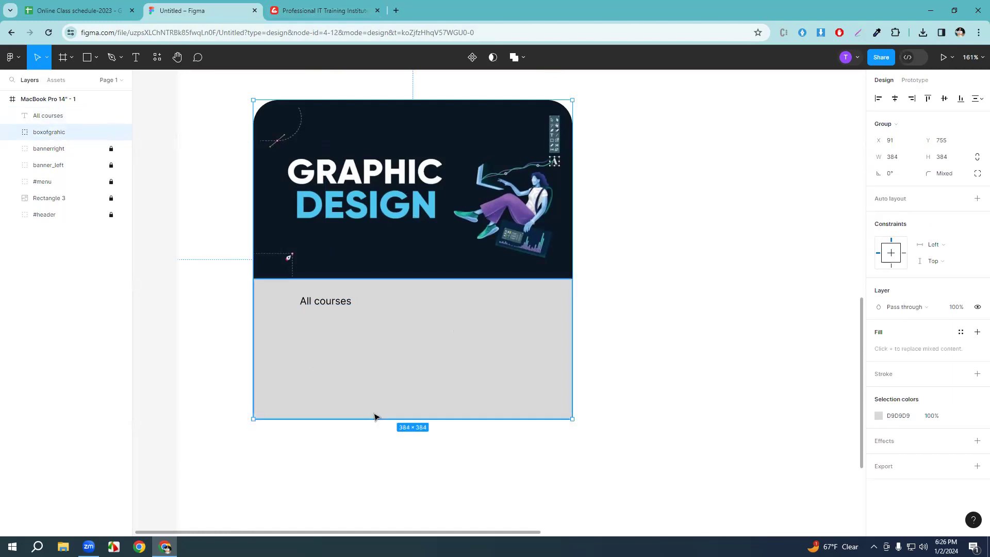
Give the grey Rectangle 7 a uniform corner radius of 23, nudged slightly higher.
click(12, 132)
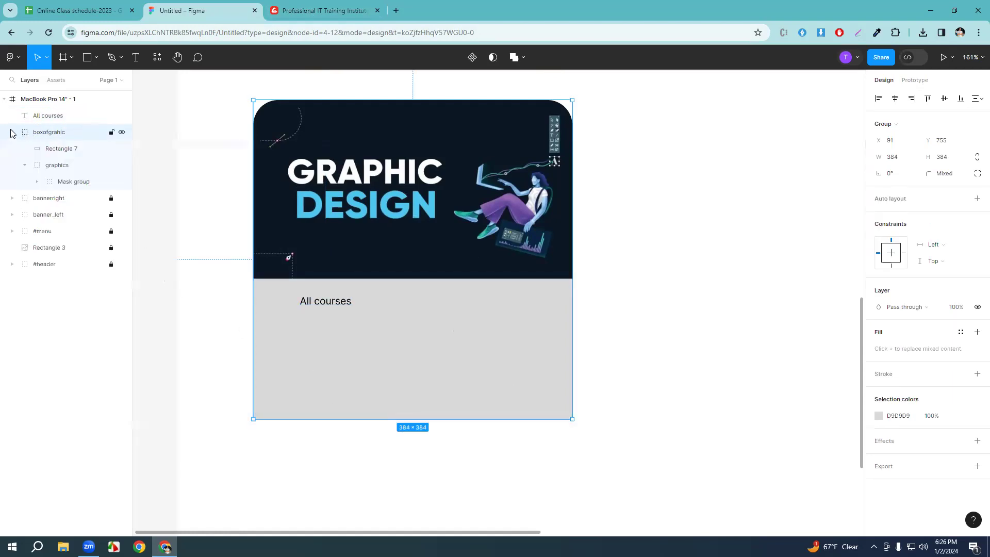
click(60, 150)
click(940, 159)
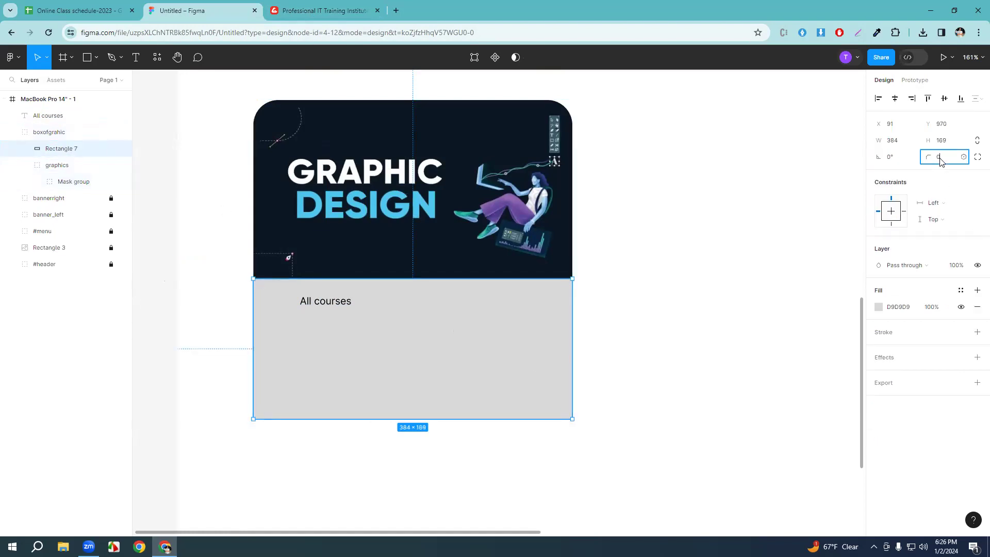
text(23)
key(Return)
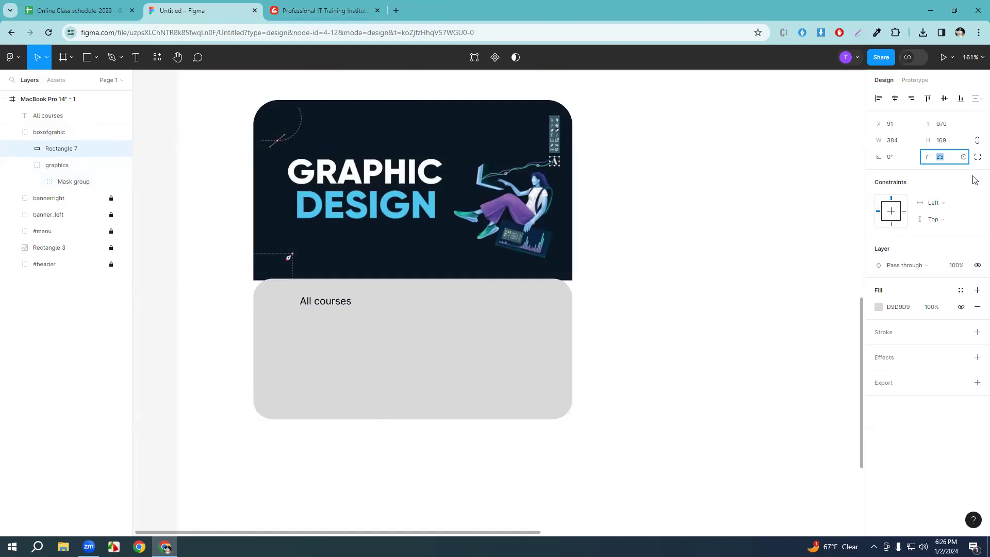
key(Up)
key(Up)
key(Up)
Shift the whole card group slightly right and down.
click(679, 410)
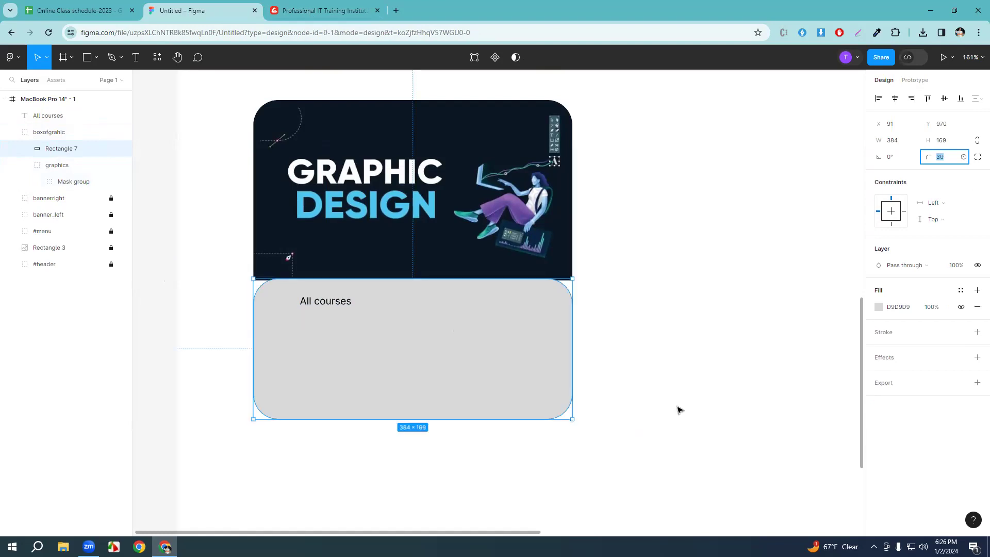
click(345, 350)
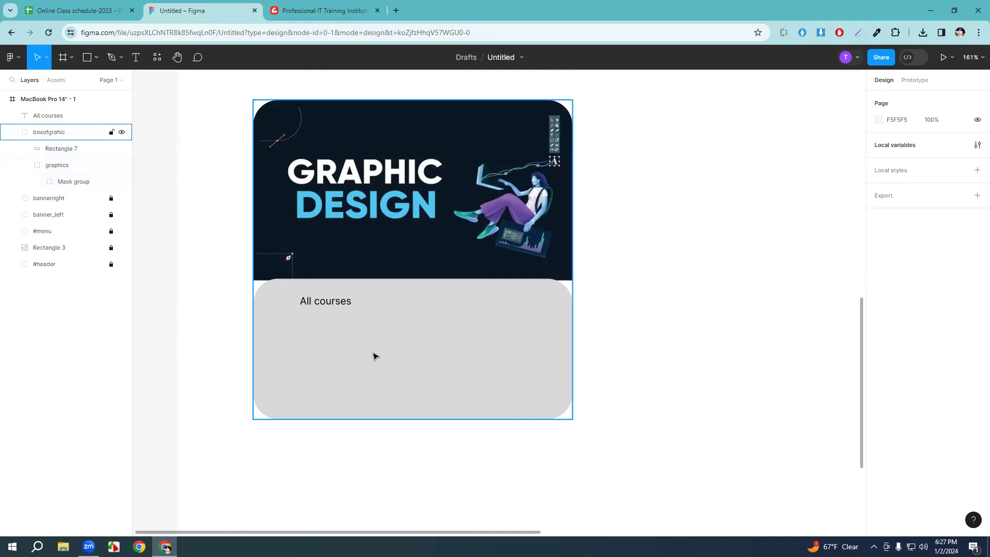
mouse_move(387, 363)
mouse_down()
mouse_move(385, 356)
mouse_move(389, 364)
mouse_up()
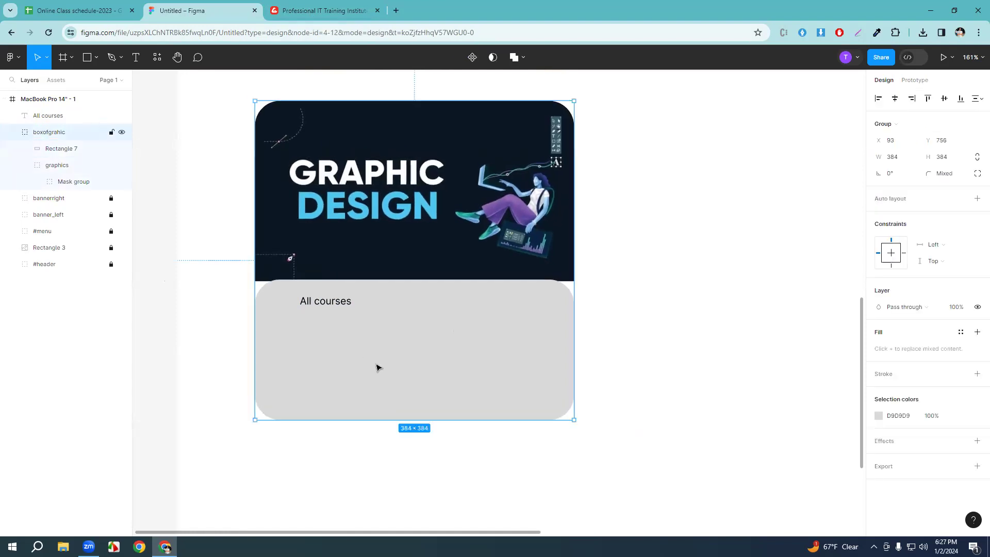
Reset Rectangle 7's corner radius to 0 so all corners are square.
click(79, 153)
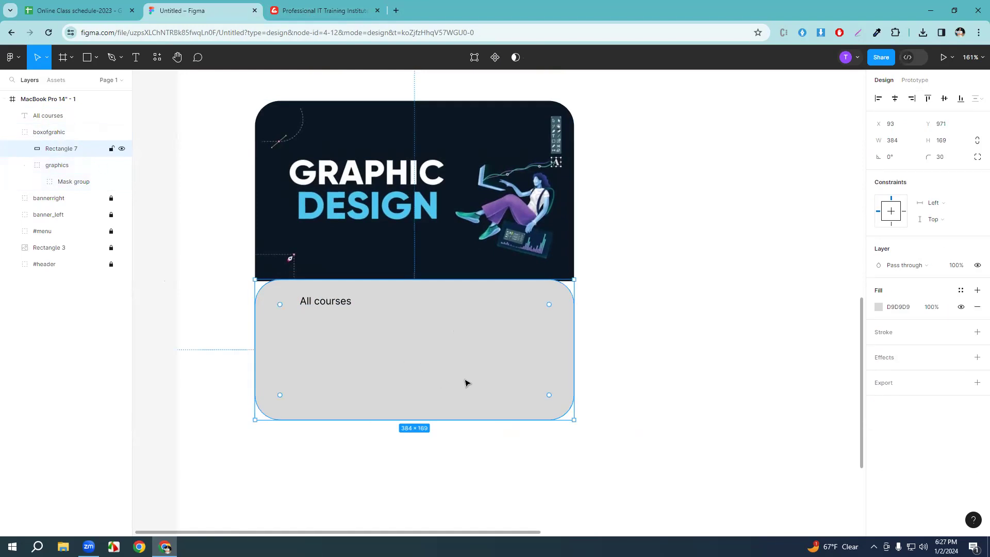
click(978, 156)
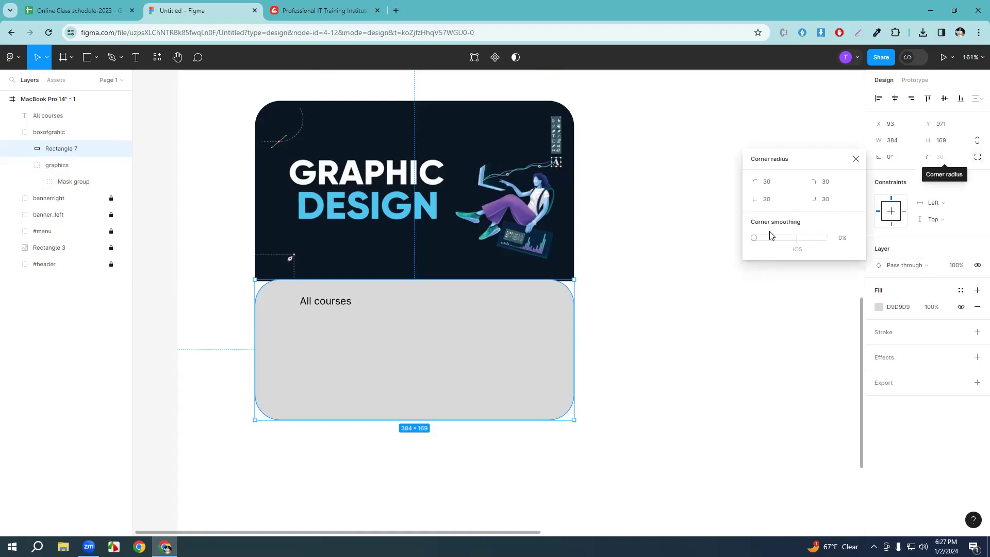
click(855, 159)
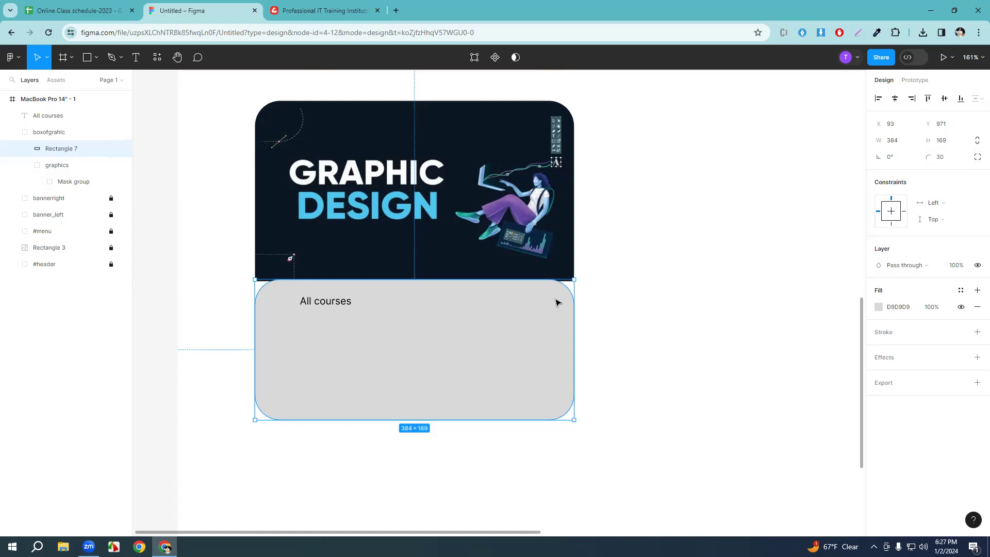
click(942, 160)
text(0)
key(Return)
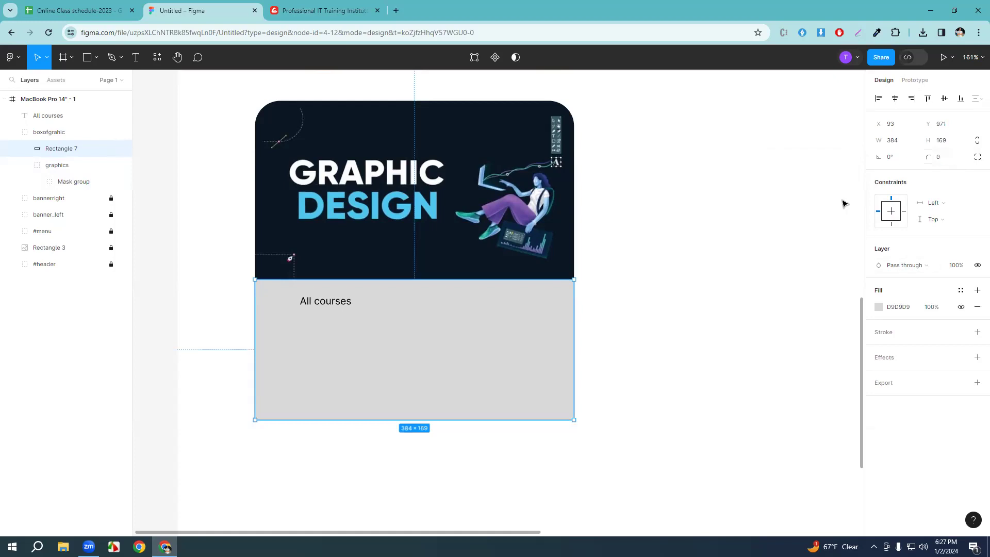
Using independent corners, round only the bottom-left and bottom-right corners to about 30.
click(977, 158)
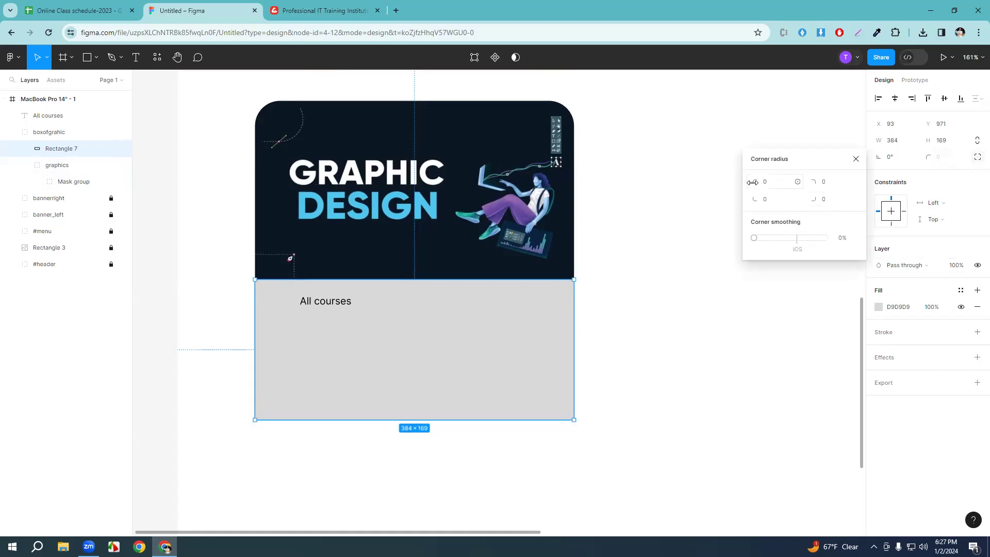
click(825, 200)
text(20)
key(Return)
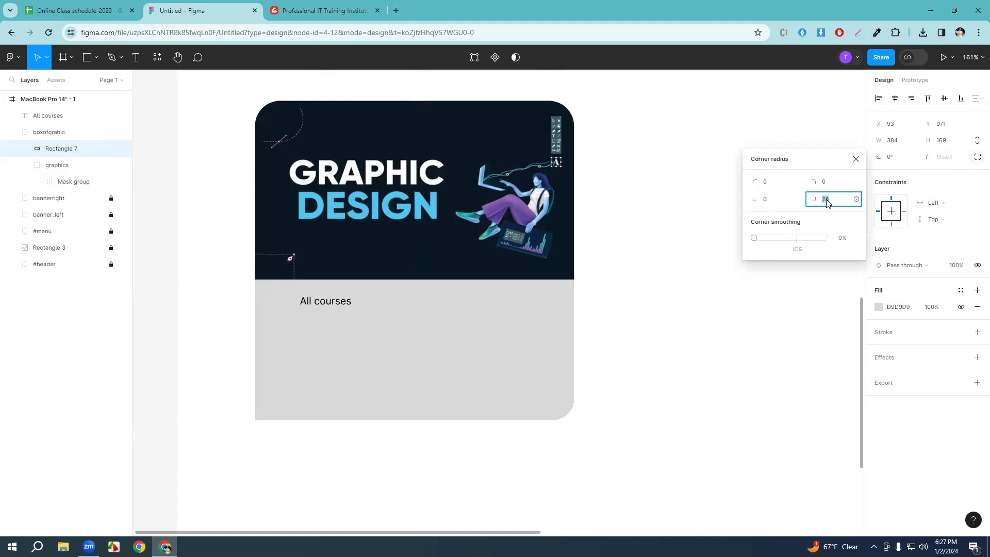
click(770, 202)
text(14)
key(Return)
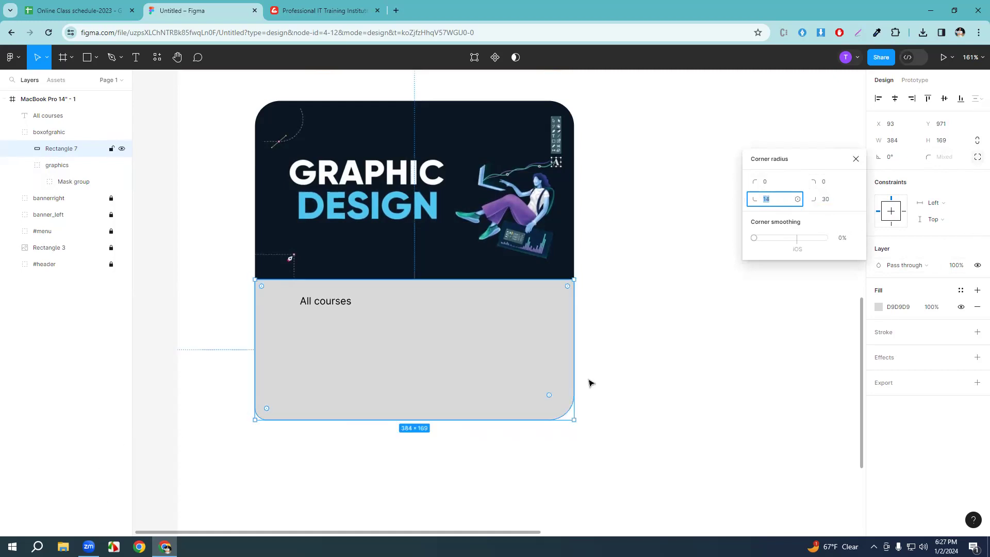
text(28)
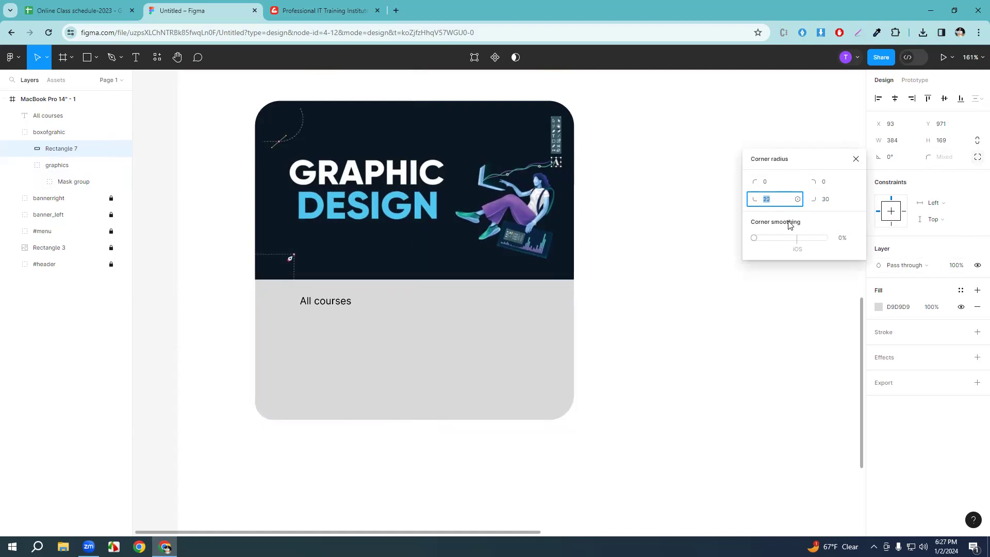
key(Down)
key(Down)
key(Down)
click(722, 348)
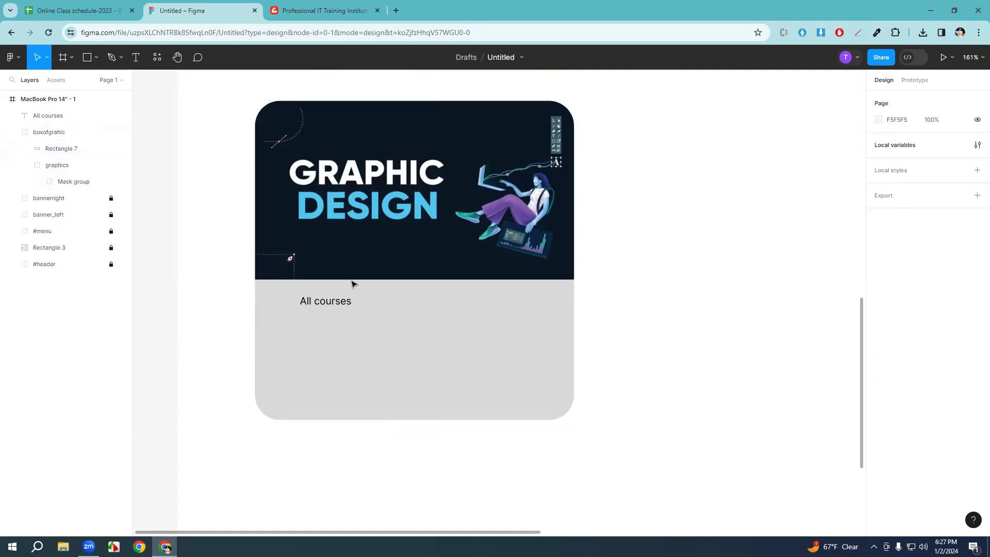
Read the live card label's font details: Inter, 14px, weight 700.
click(8, 137)
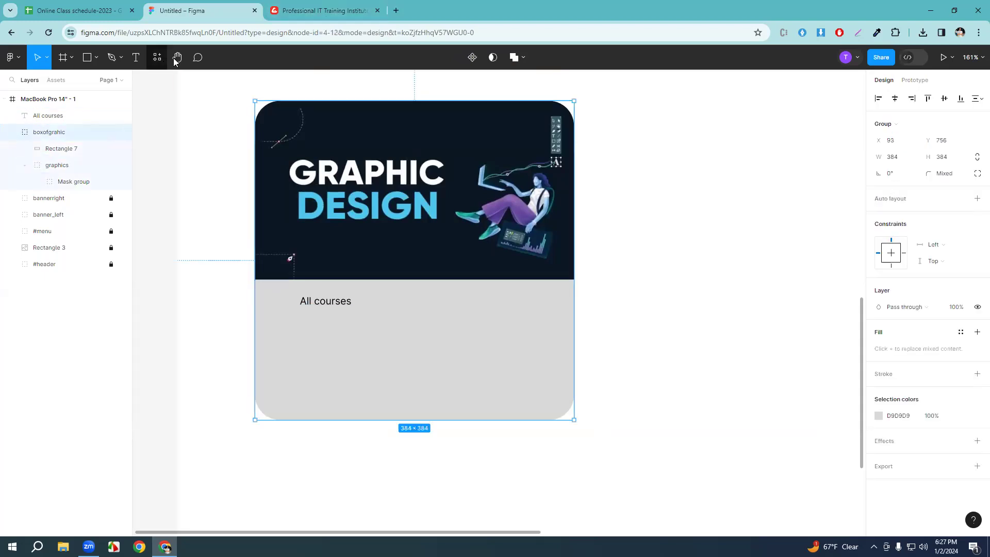
click(328, 7)
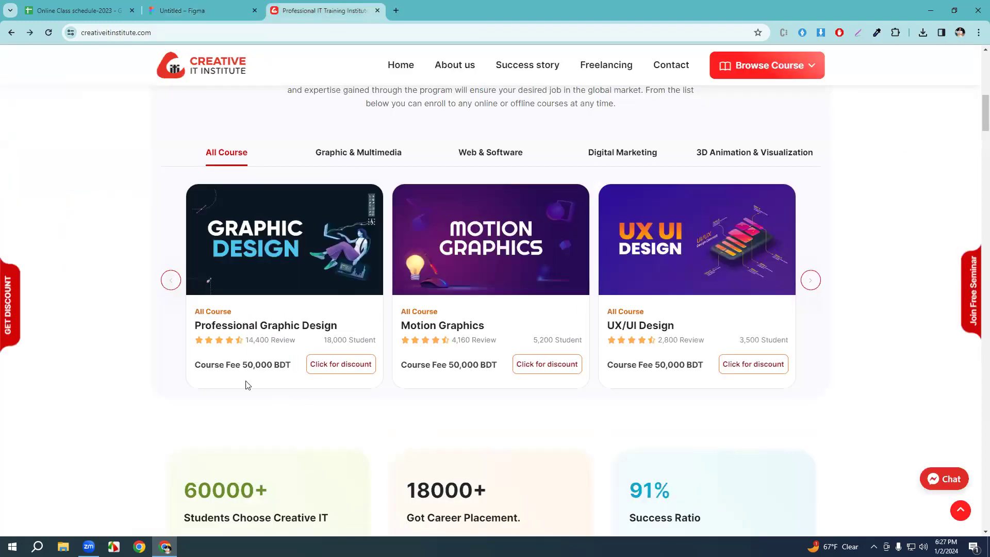
right_click(213, 311)
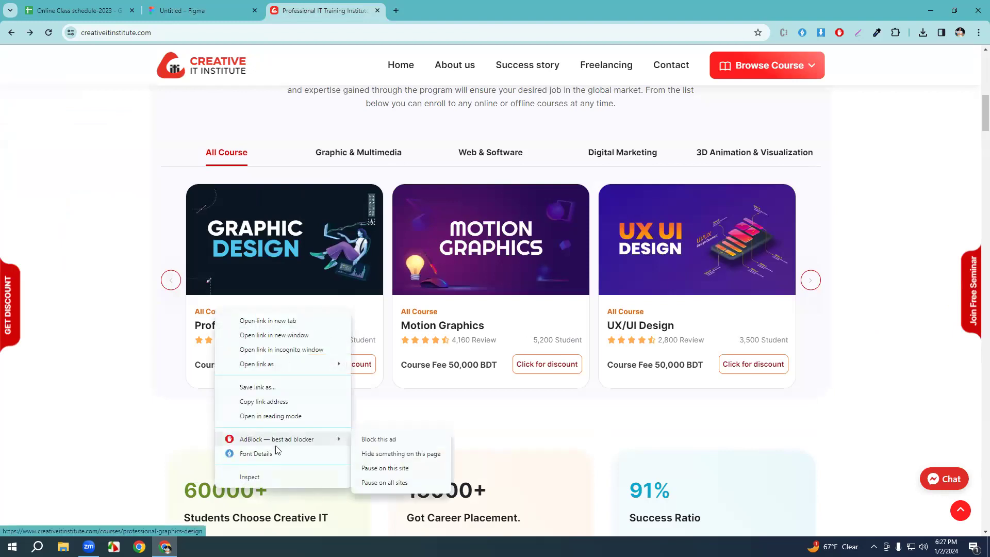
click(277, 452)
drag(501, 301, 521, 318)
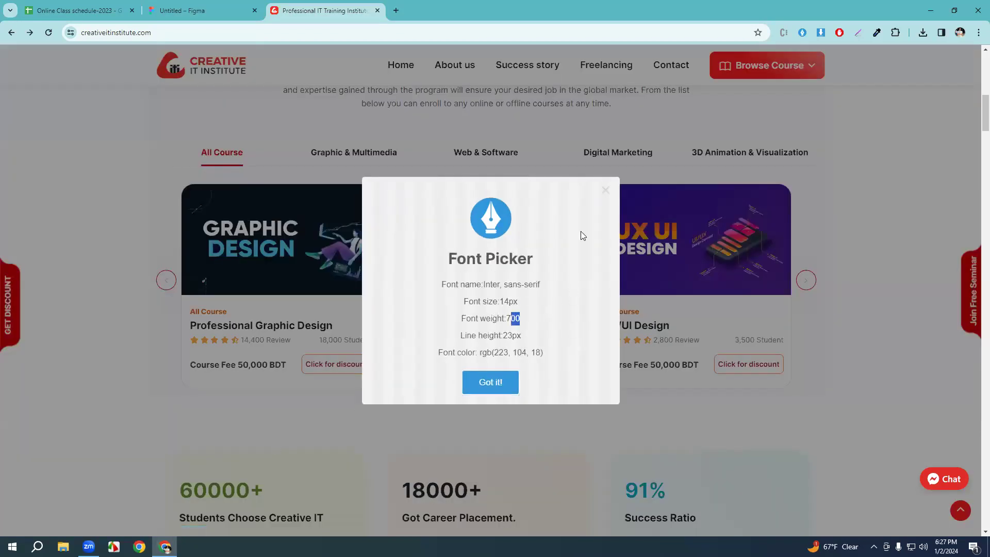
click(605, 192)
Back in Figma, select the All courses text and edit its font size.
key(alt+Tab)
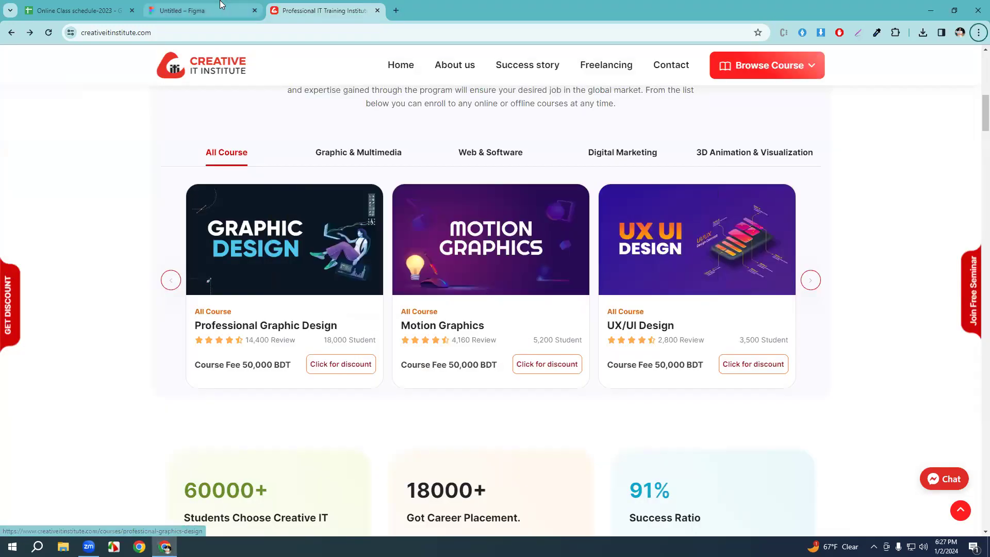
click(196, 10)
click(336, 302)
click(941, 324)
Set All courses to font size 14 in Bold and show the layout grid.
text(14)
key(Return)
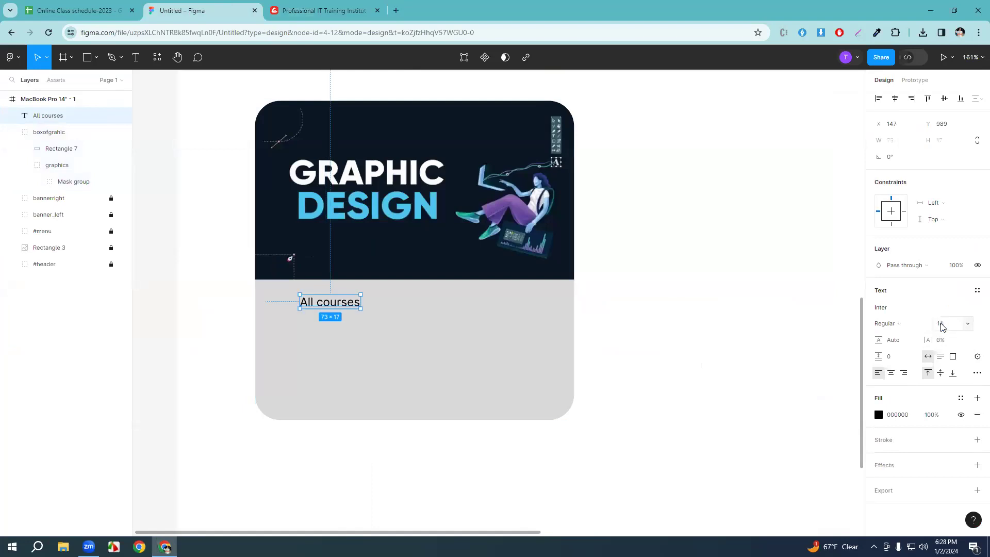
click(900, 325)
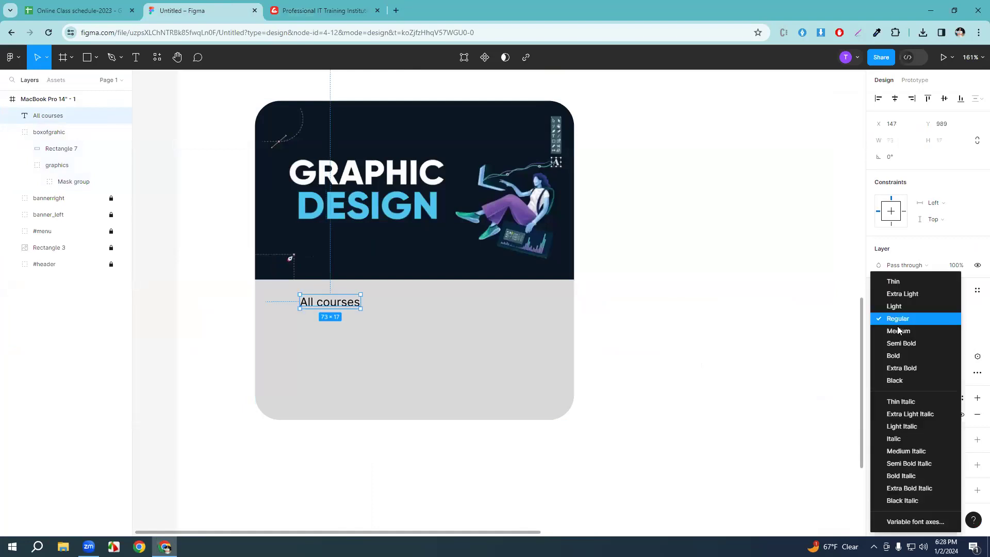
click(901, 356)
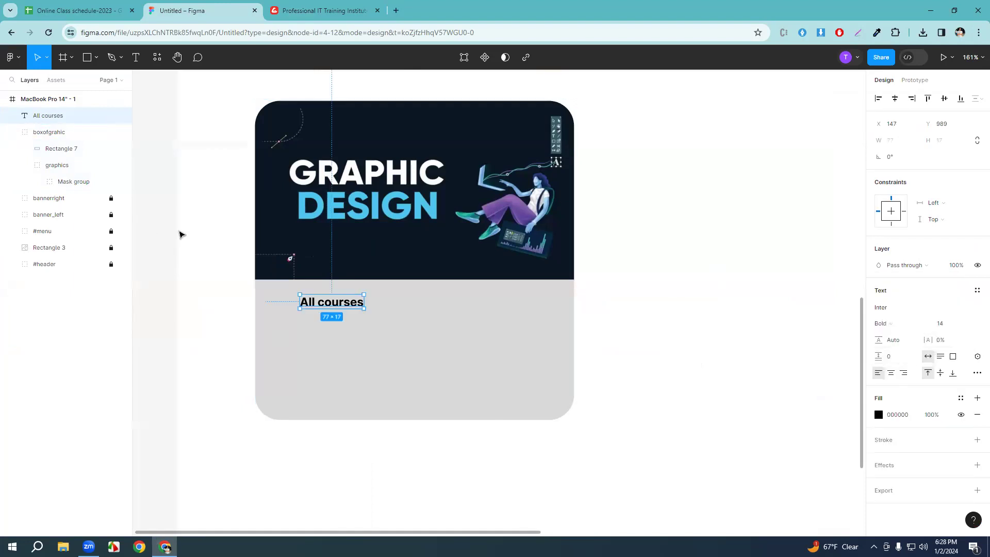
key(ctrl+shift+4)
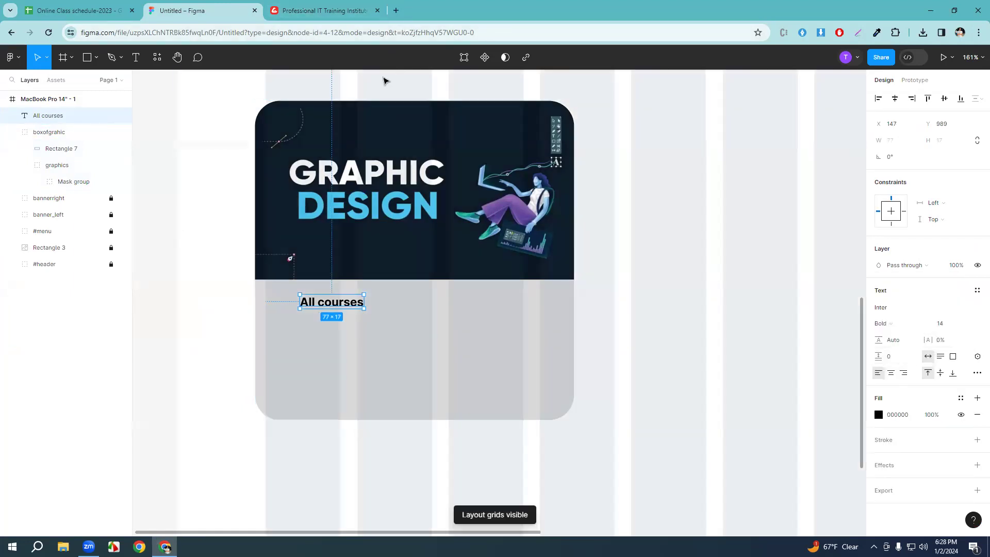
Check the All courses fill colour, then bring up the institute's course page for reference.
click(337, 9)
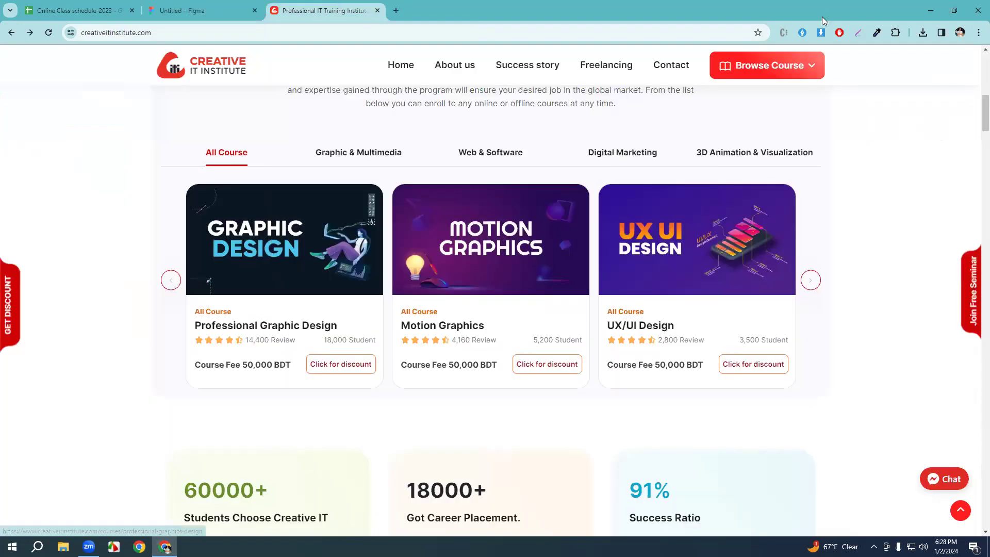
click(175, 10)
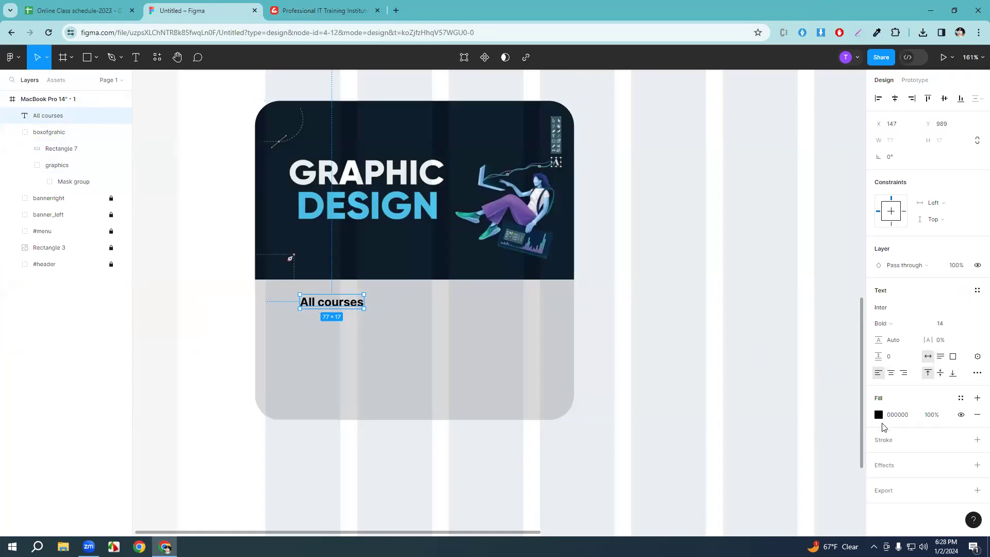
click(876, 417)
click(691, 333)
click(304, 6)
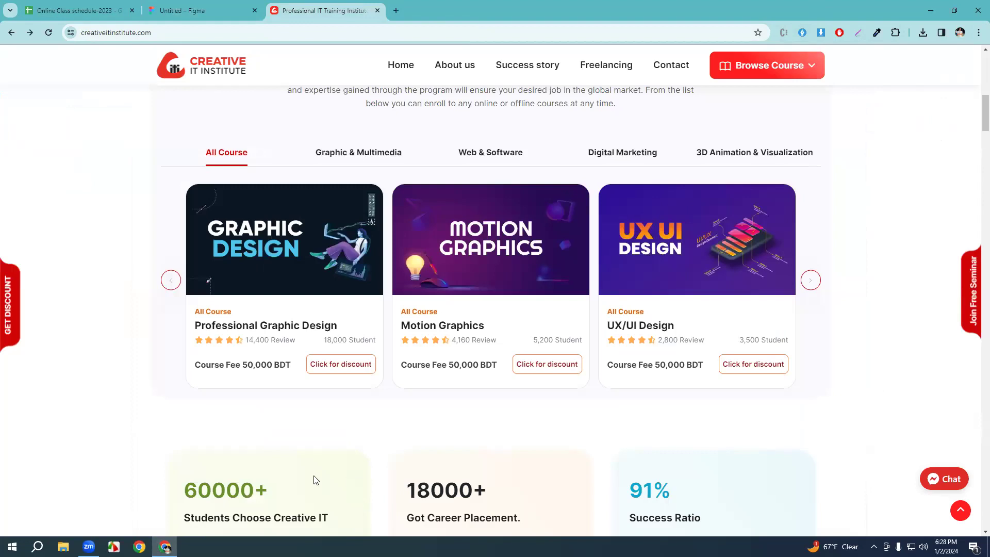
Sample the orange #FFAE4F from the site's All Course label, then reselect All courses in Figma.
click(876, 33)
click(860, 50)
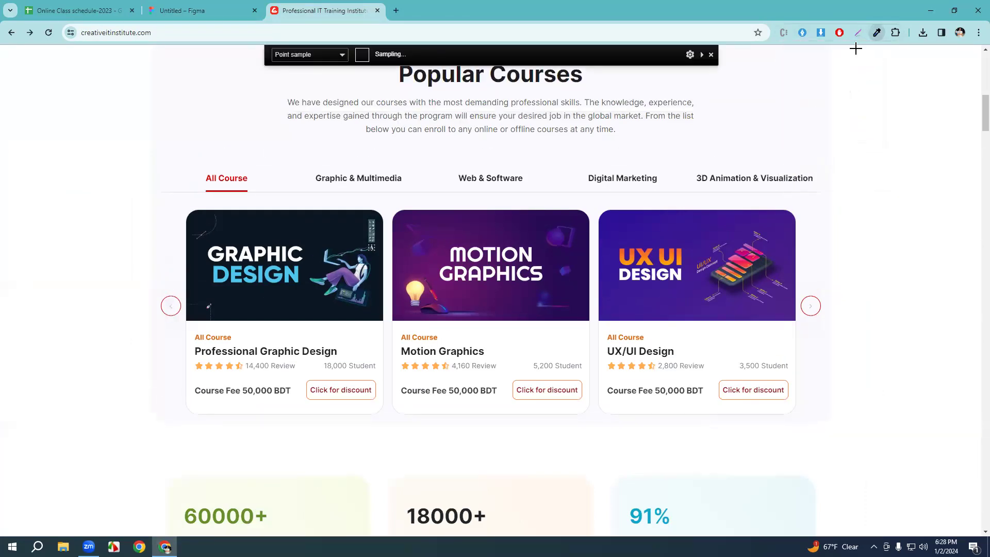
click(208, 366)
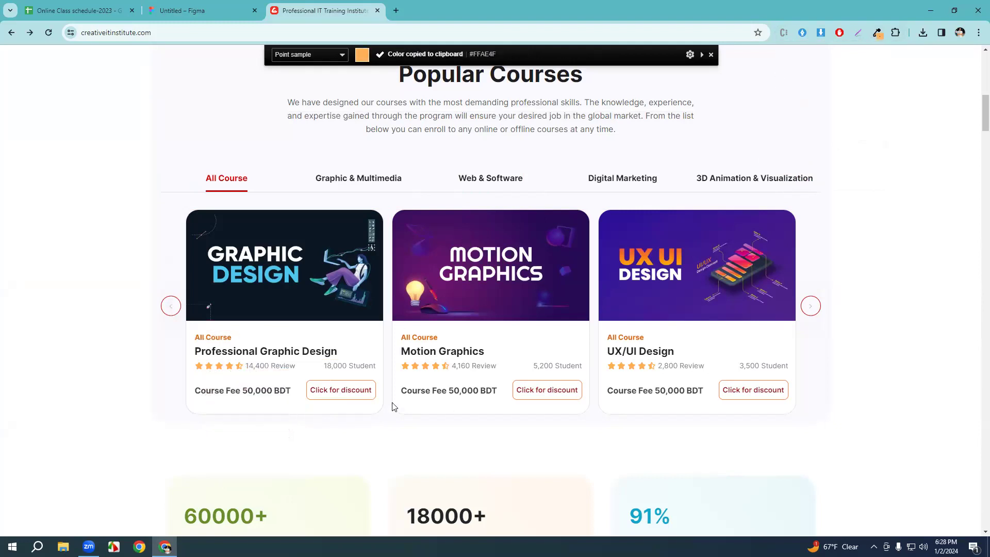
key(alt+Tab)
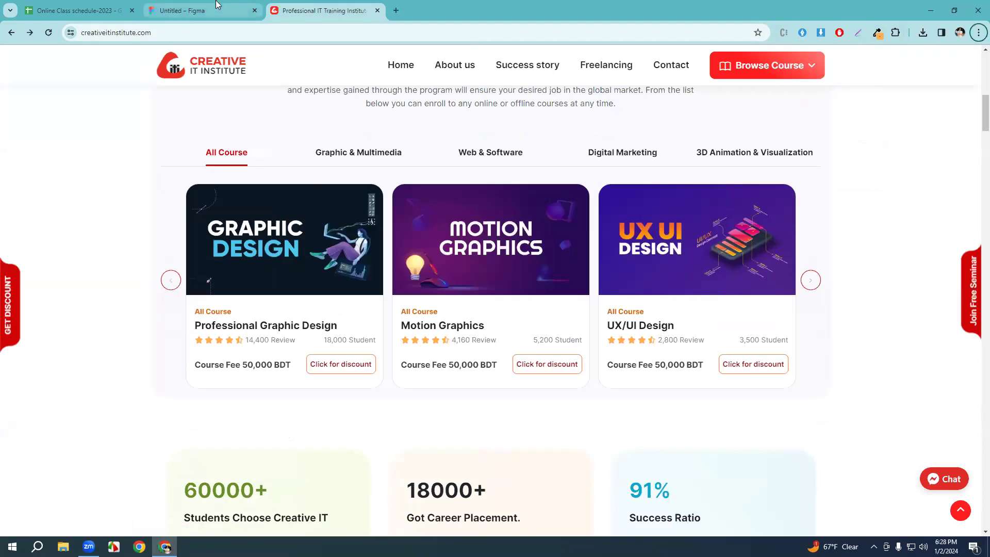
click(216, 6)
click(349, 309)
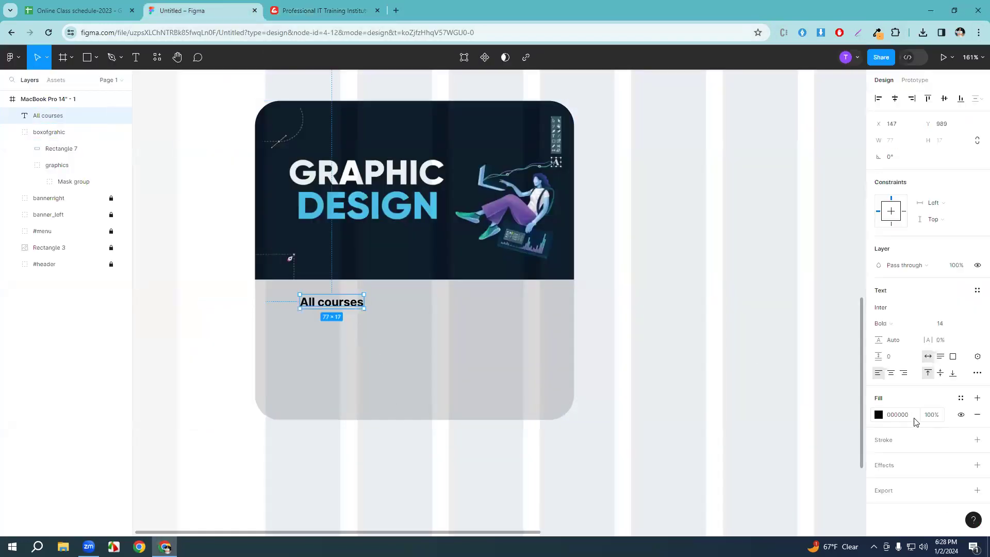
Fill the All courses text with orange #FFAE4F and compare it with the live page.
click(895, 417)
key(ctrl+v)
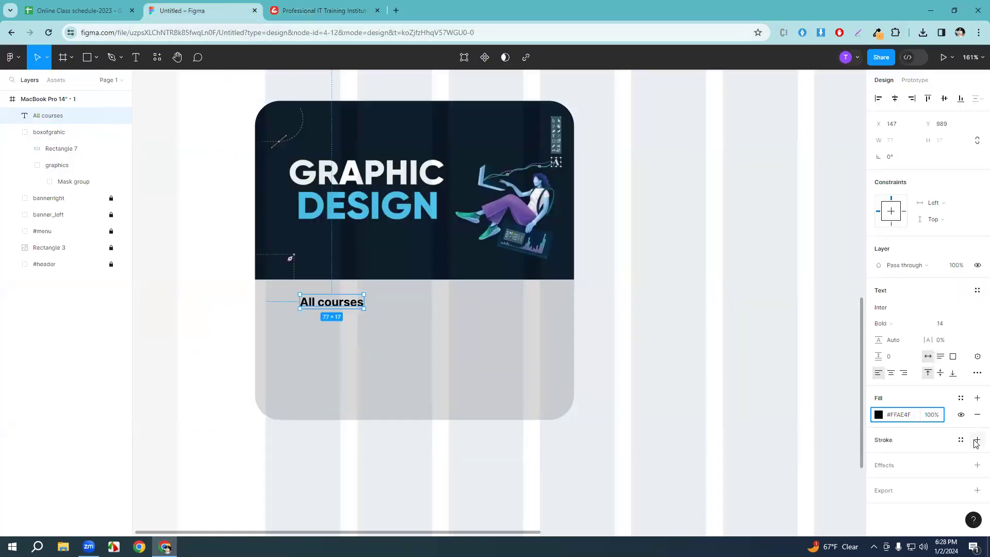
key(Return)
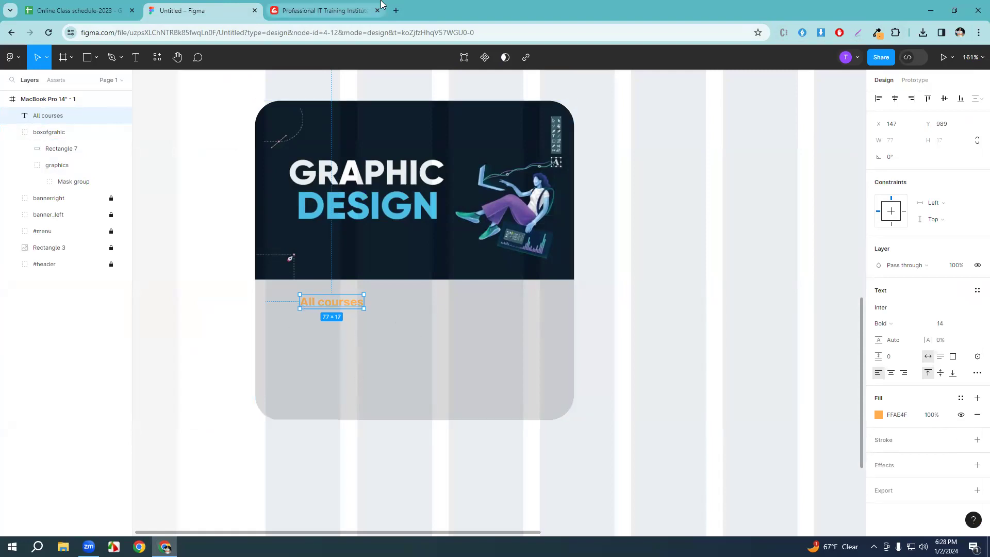
click(356, 10)
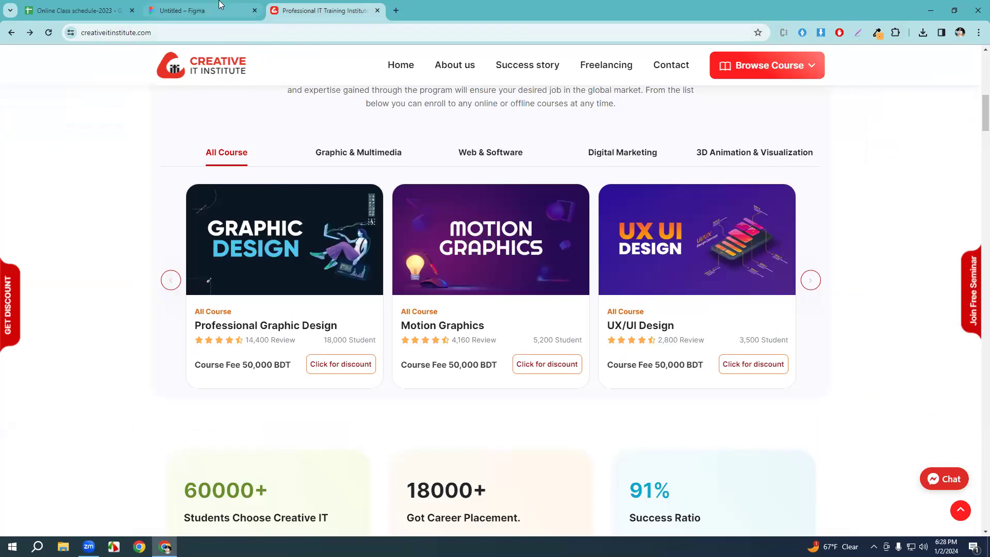
click(201, 10)
Move All courses left toward the card's edge under the banner, checking against the live page.
drag(337, 302, 299, 300)
click(279, 9)
click(199, 10)
scroll(279, 340, up, 5)
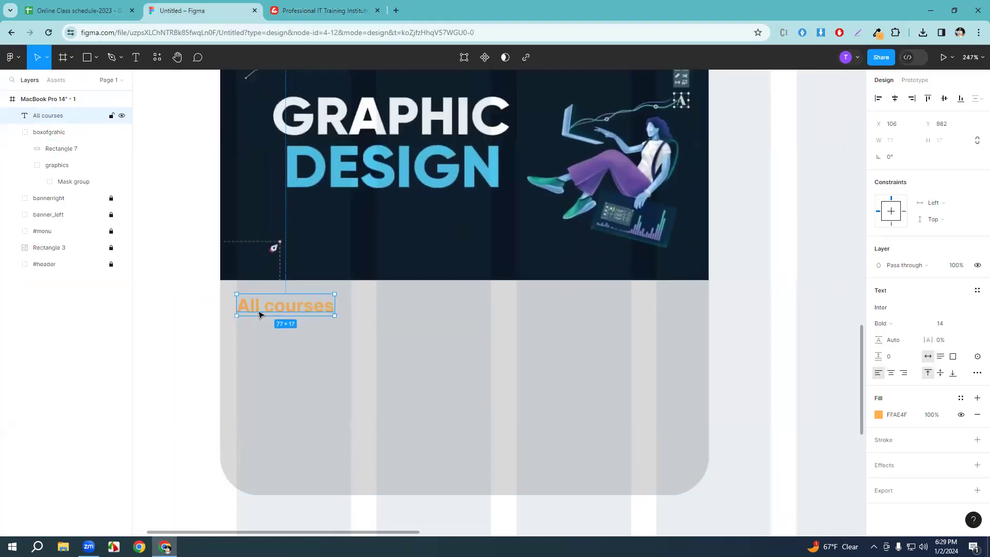
drag(287, 307, 288, 305)
click(304, 7)
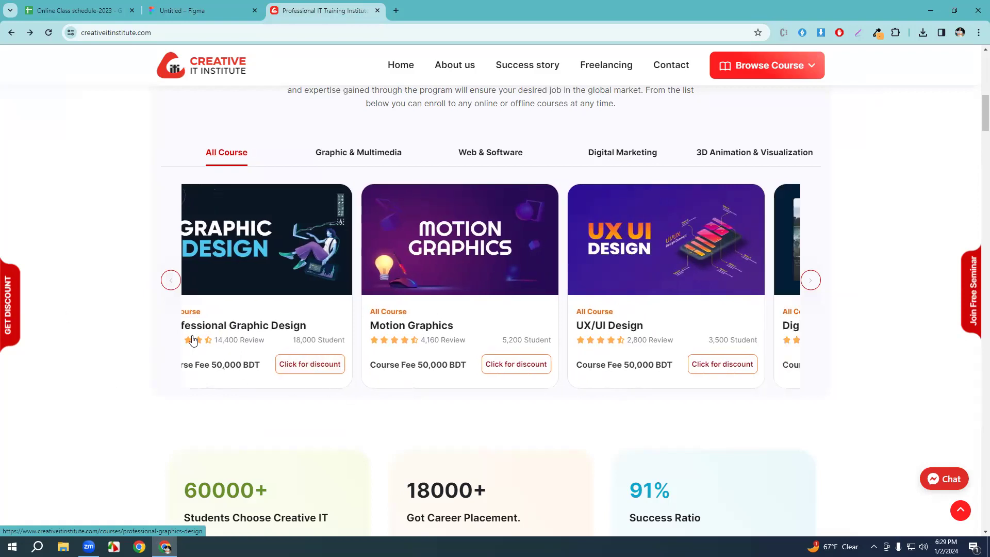
drag(327, 303, 597, 308)
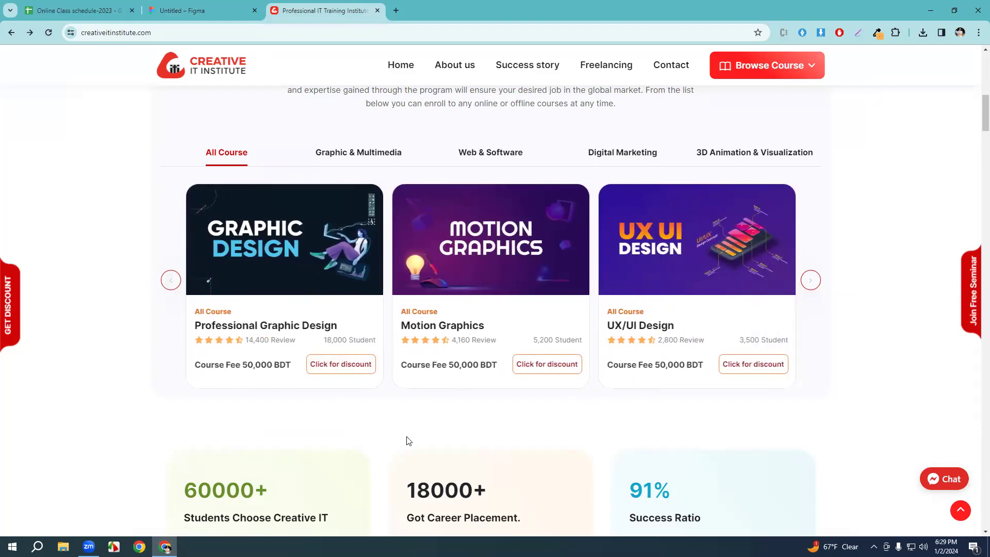
key(alt+Tab)
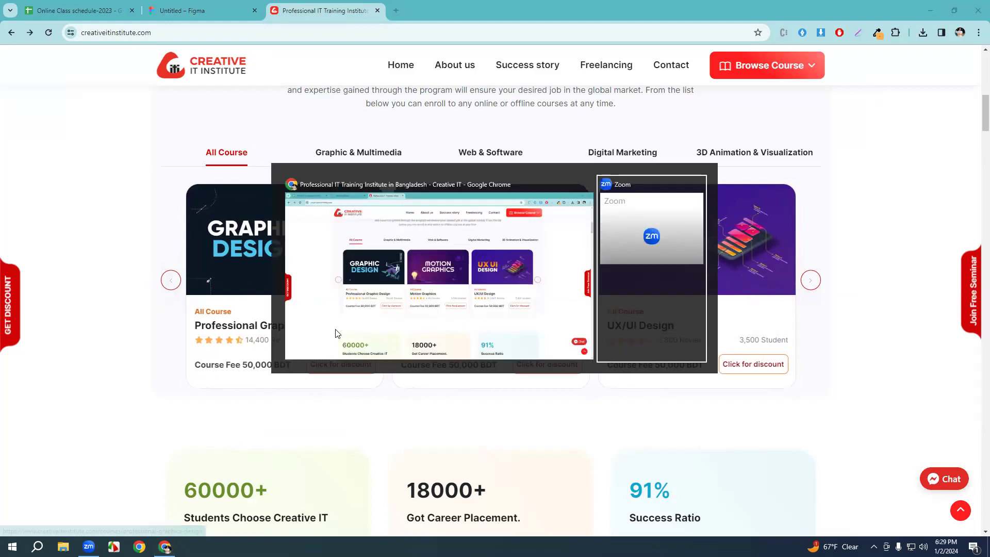
click(196, 10)
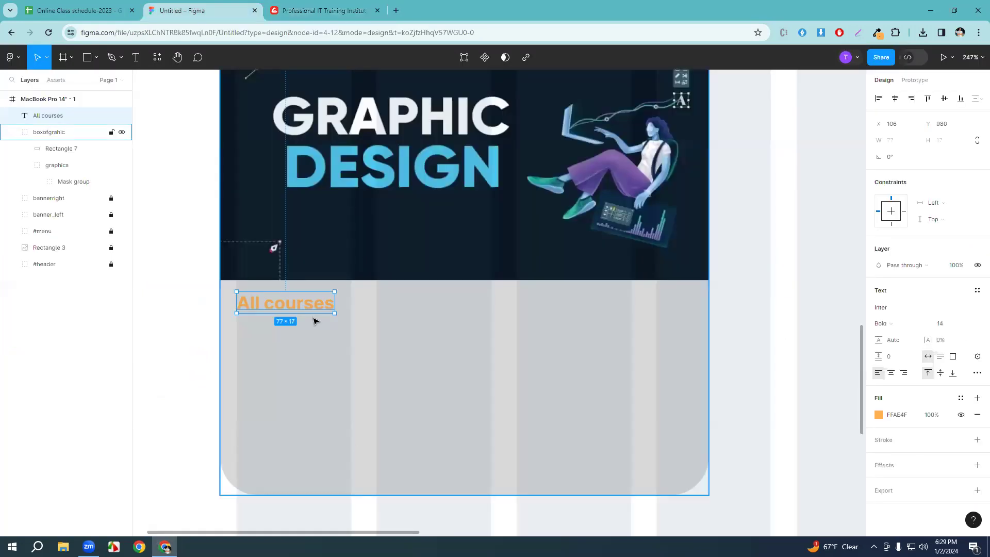
click(383, 347)
click(320, 11)
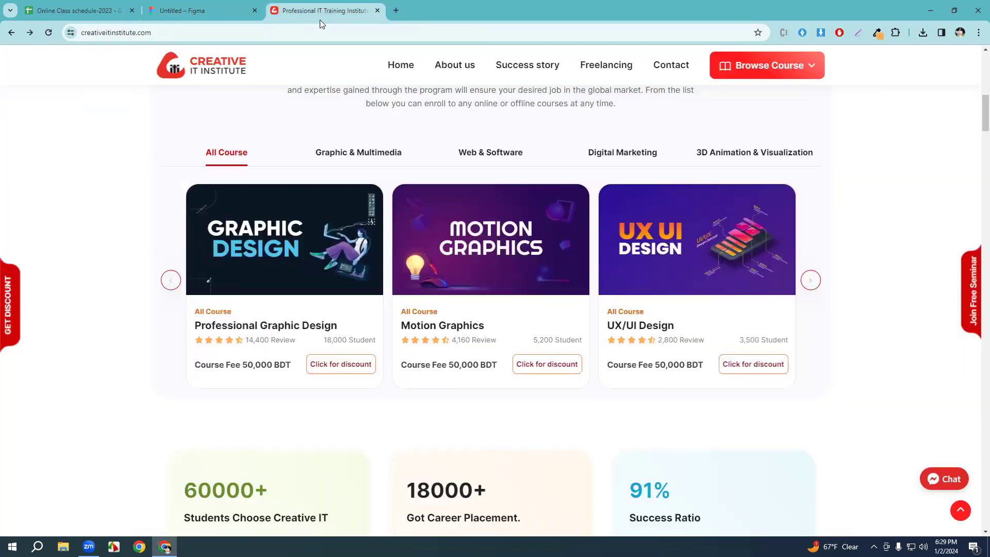
click(214, 5)
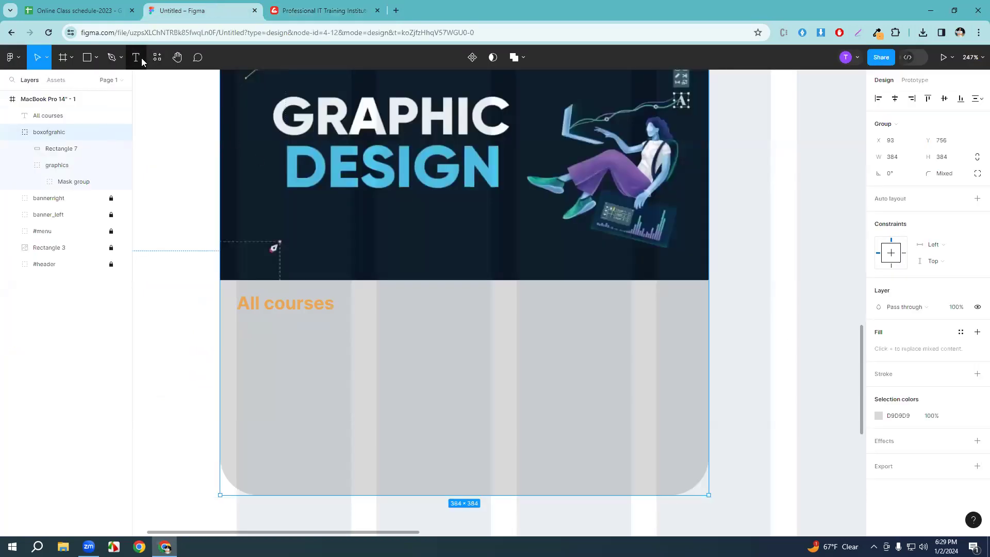
Add a new text label reading 'PRO' just below All courses.
key(t)
click(320, 10)
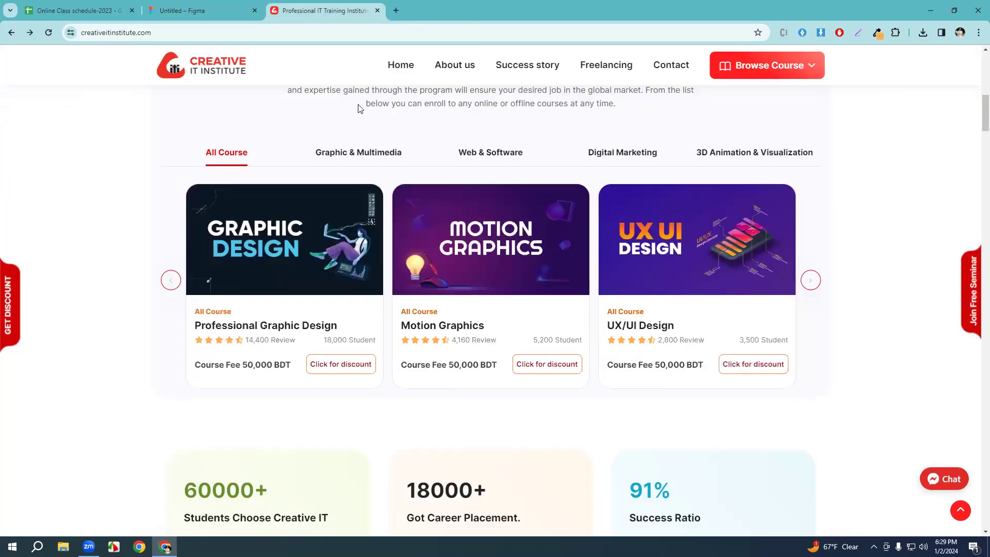
click(224, 5)
click(251, 346)
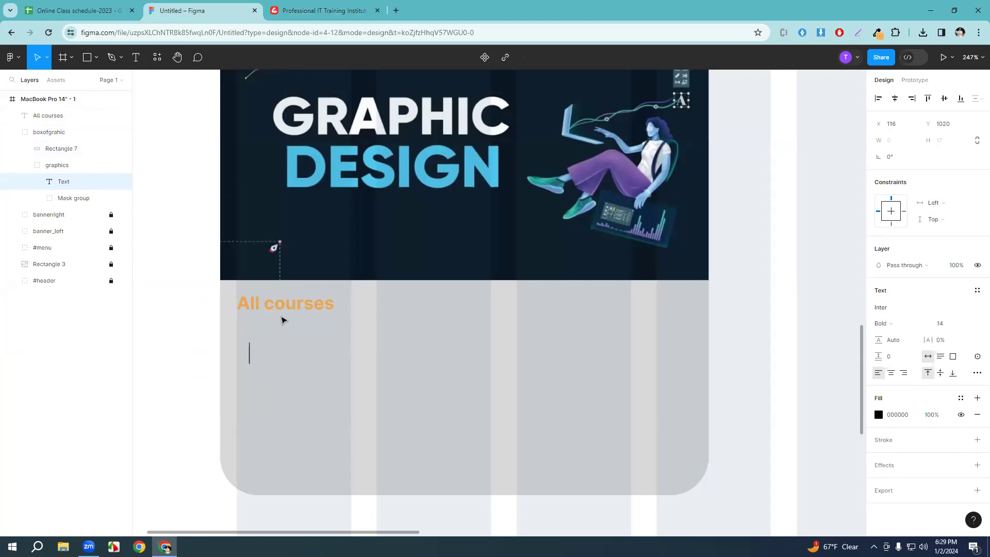
click(887, 416)
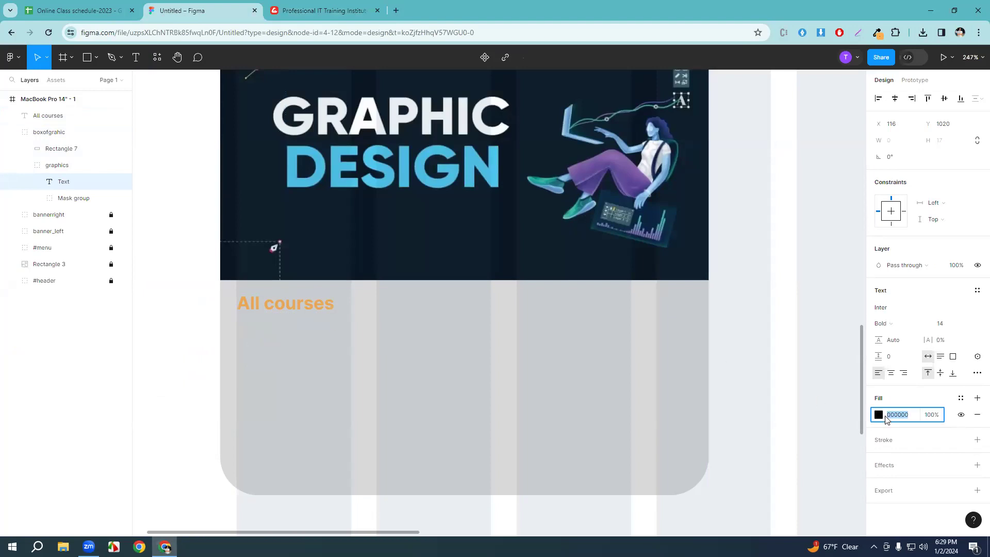
click(316, 337)
click(251, 70)
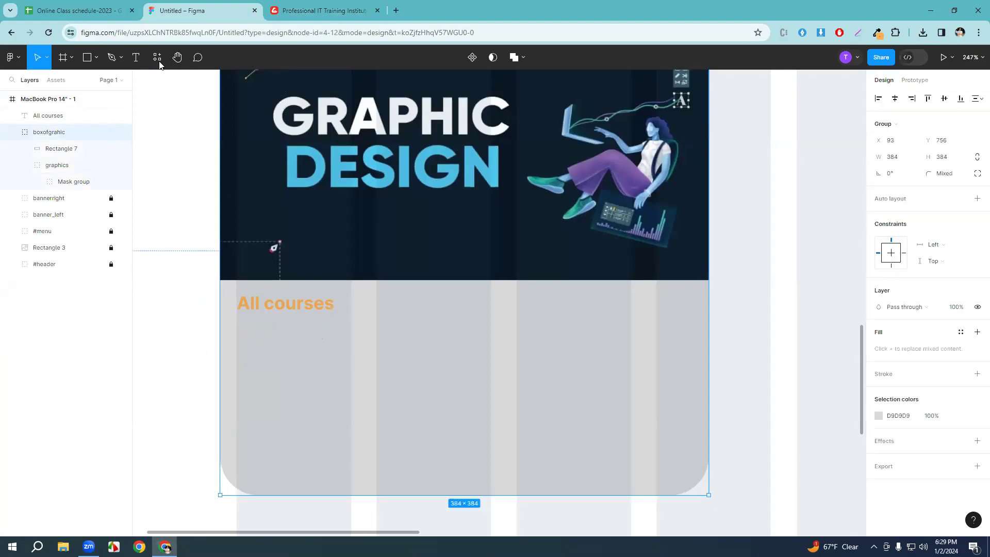
key(t)
click(259, 324)
text(PRO)
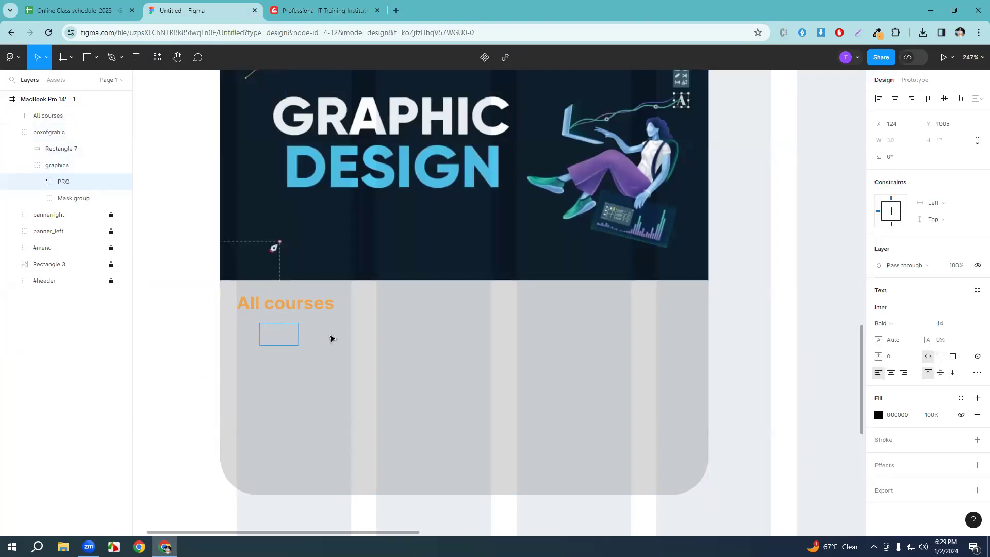
key(ctrl+a)
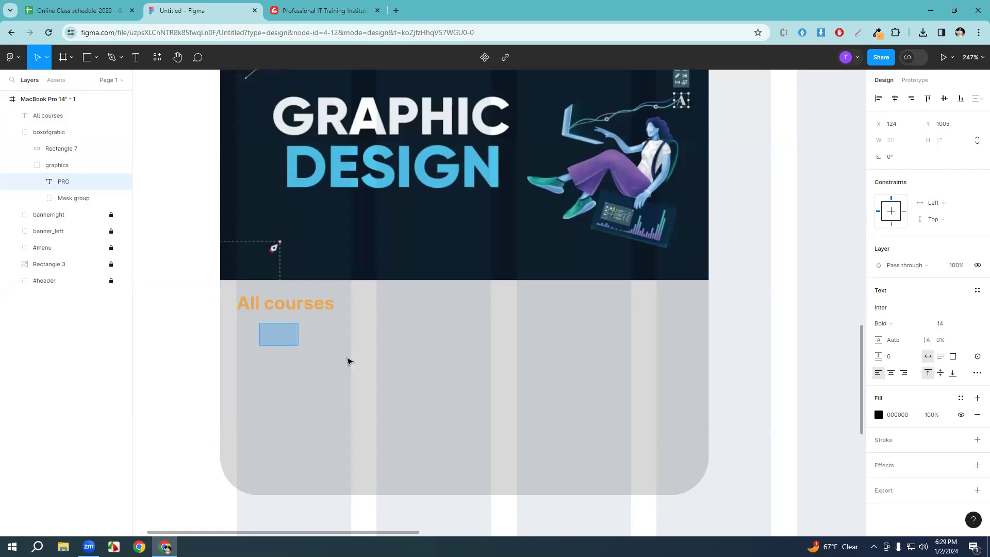
key(Escape)
Move the PRO layer out of the graphics group and place it under All courses.
drag(279, 336, 175, 341)
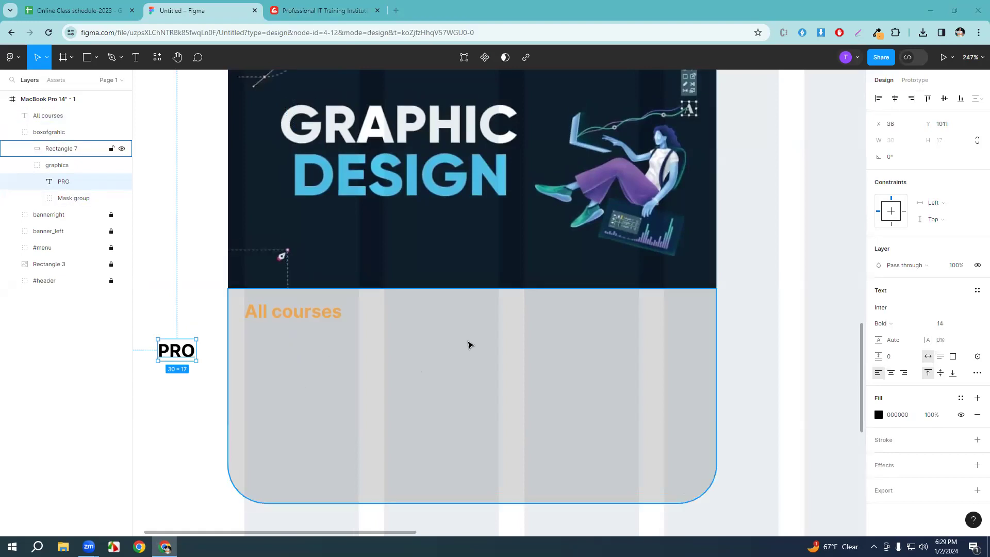
scroll(469, 343, up, 2)
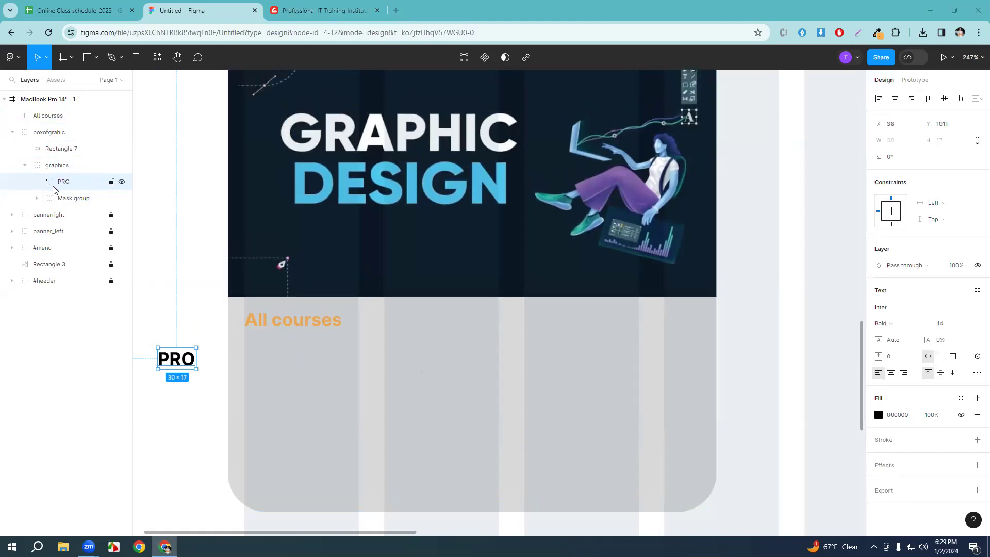
drag(55, 186, 49, 126)
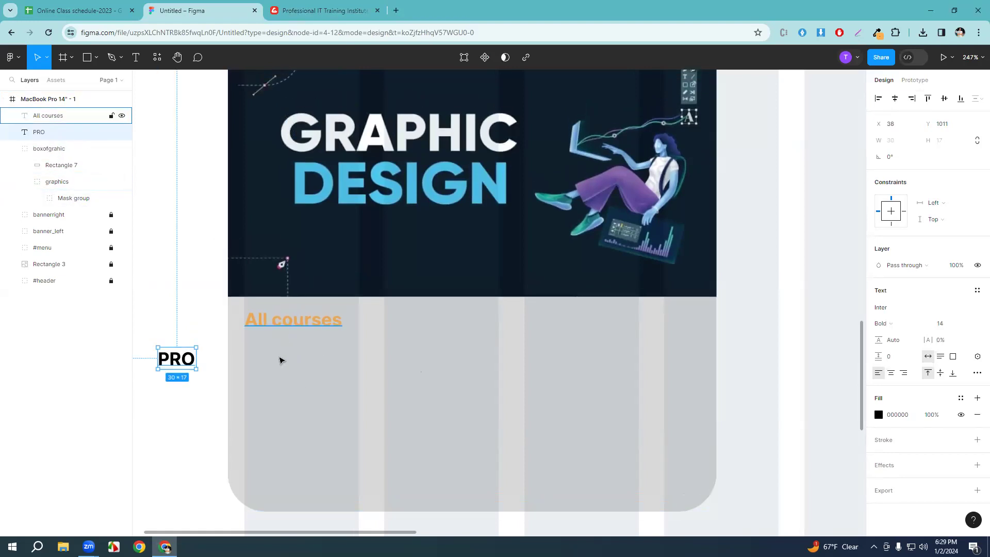
drag(180, 360, 279, 356)
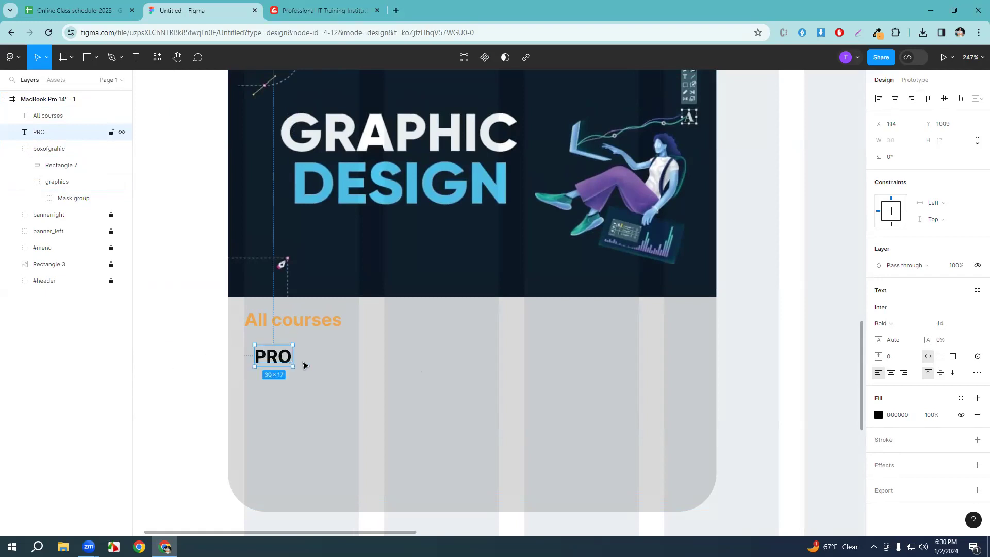
scroll(308, 367, down, 2)
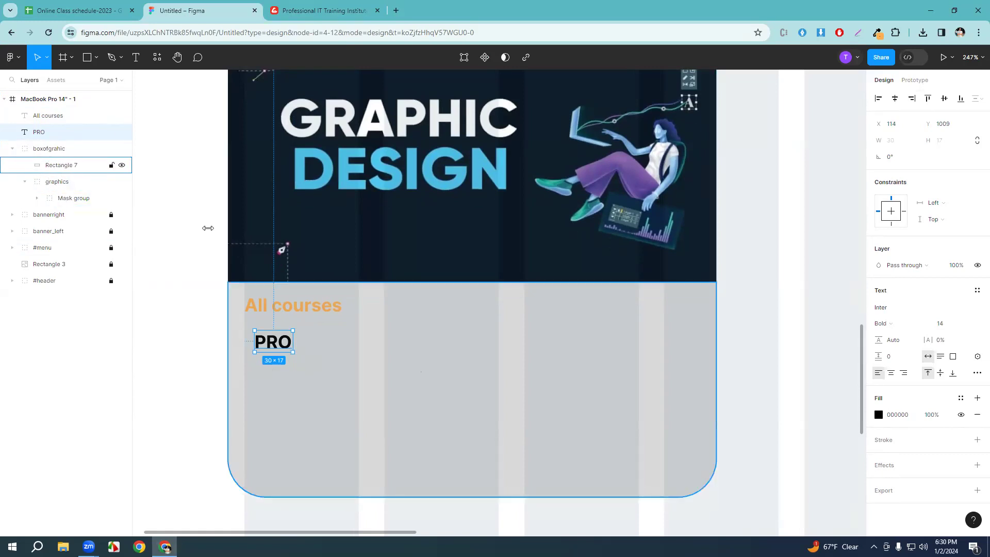
scroll(350, 404, down, 2)
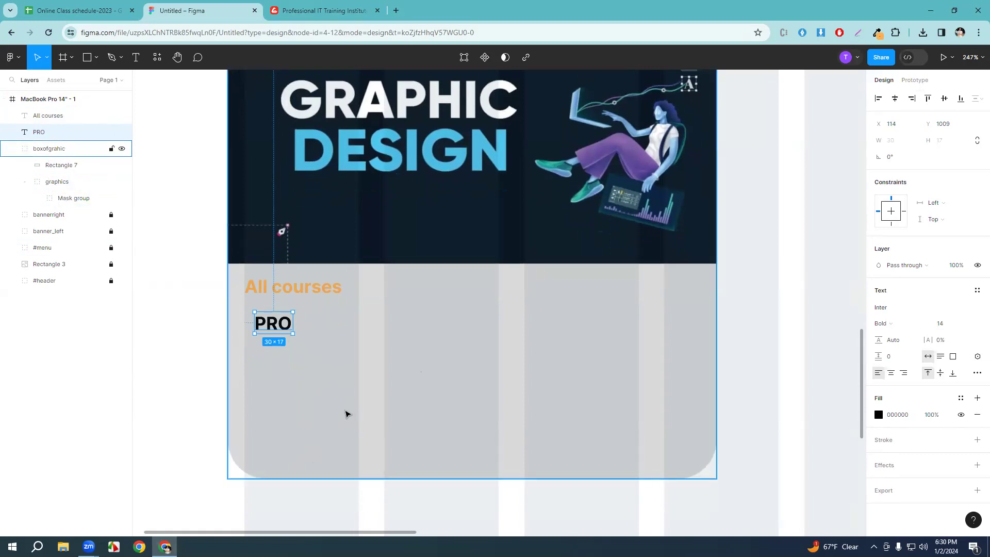
click(345, 414)
click(284, 324)
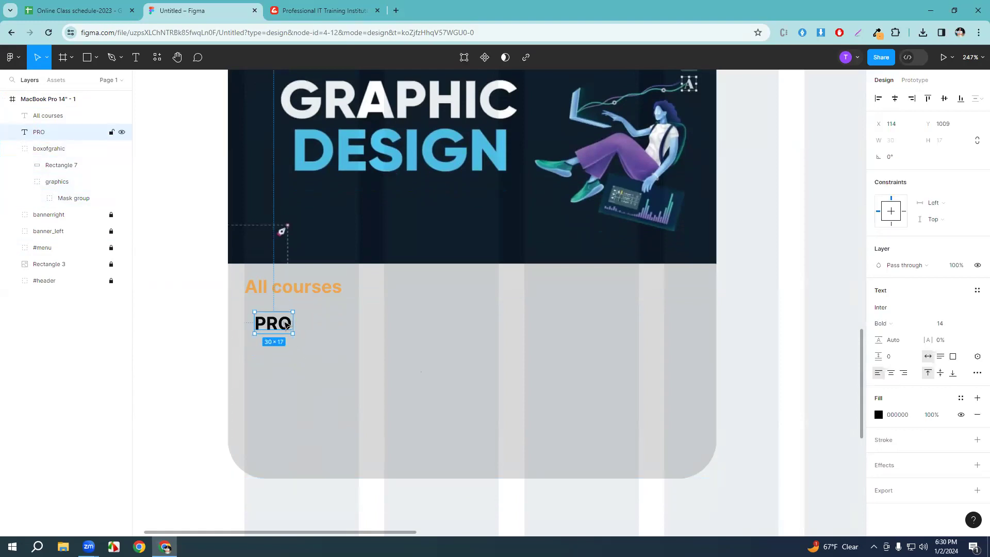
Extend the PRO label to 'PROFESSIONAL GRAH', checking the title on the live page.
double_click(287, 324)
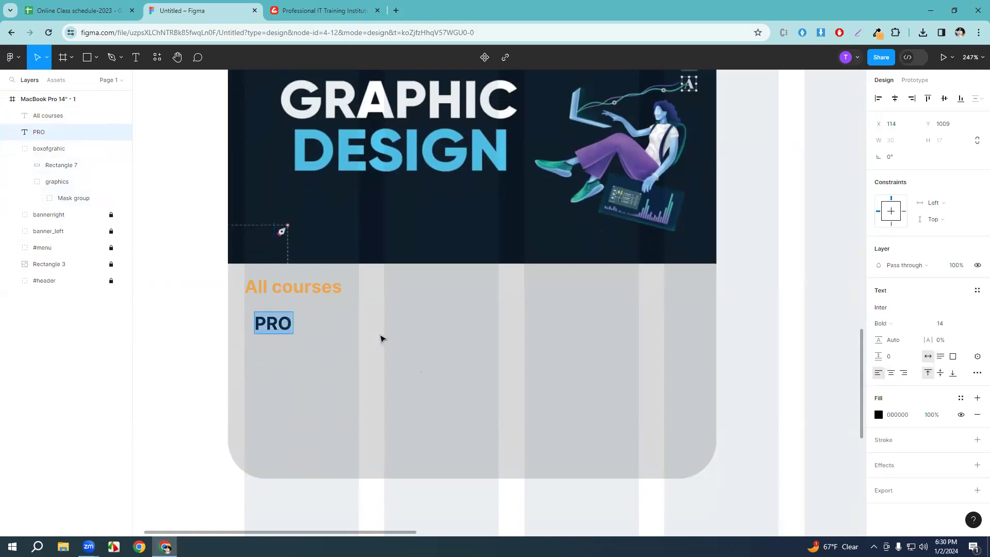
click(292, 327)
text(FESSIONAL GRAH)
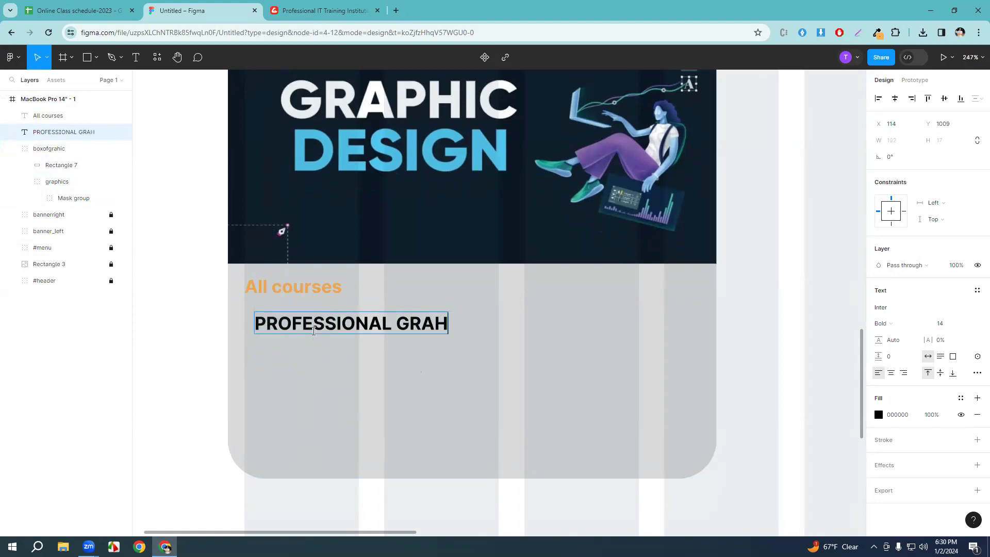
click(283, 5)
click(196, 7)
Retype the label in mixed case so it reads 'Professional Graphic Design'.
drag(269, 322, 386, 322)
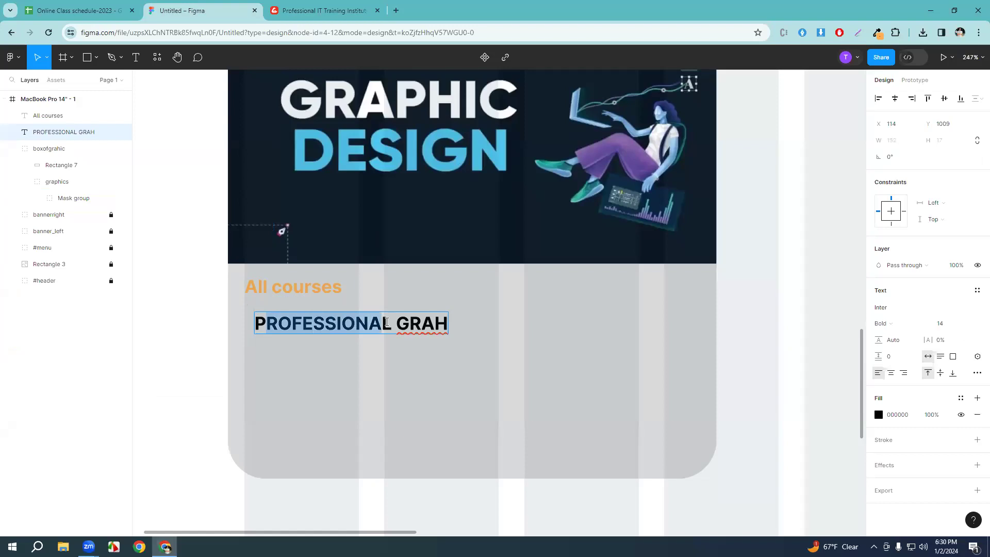
key(BackSpace)
key(Delete)
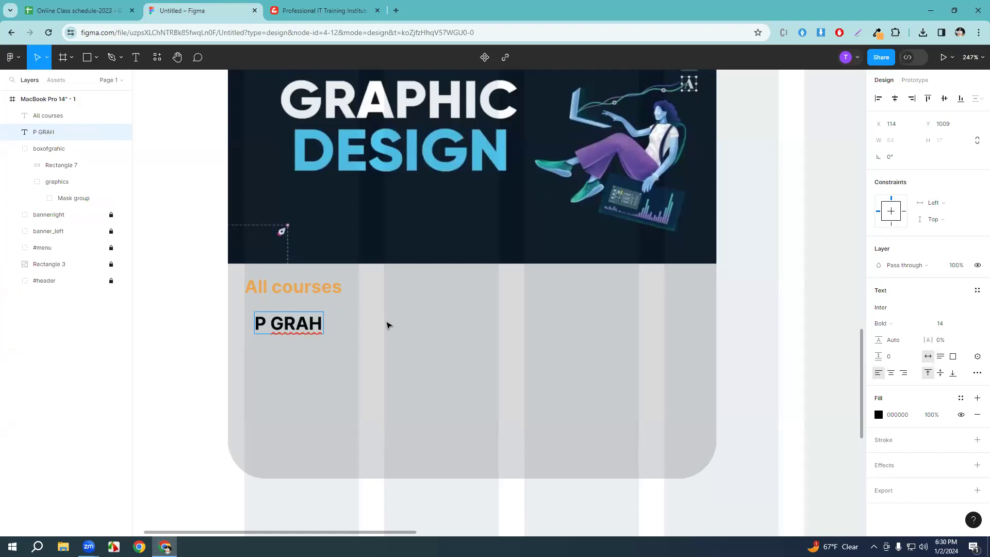
text(rofessi)
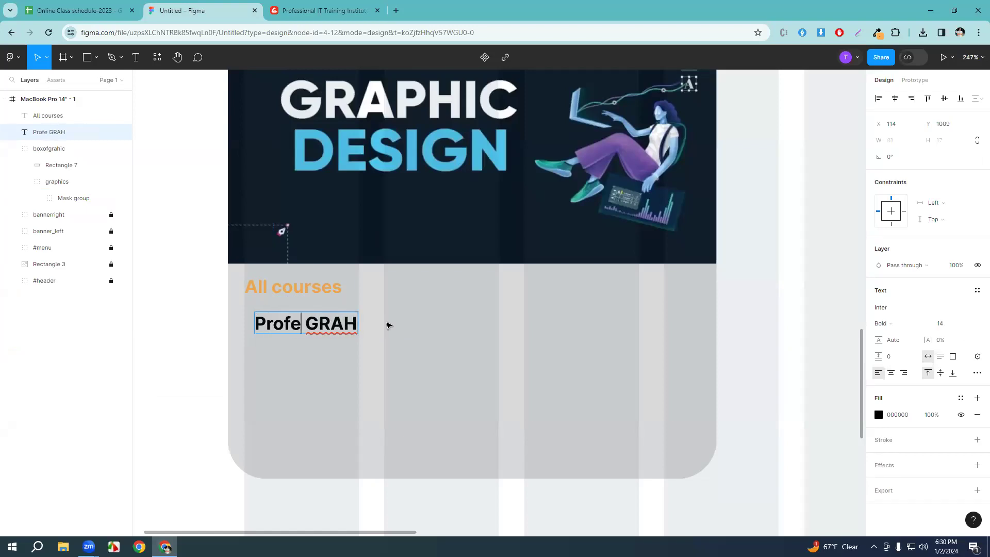
text(onal)
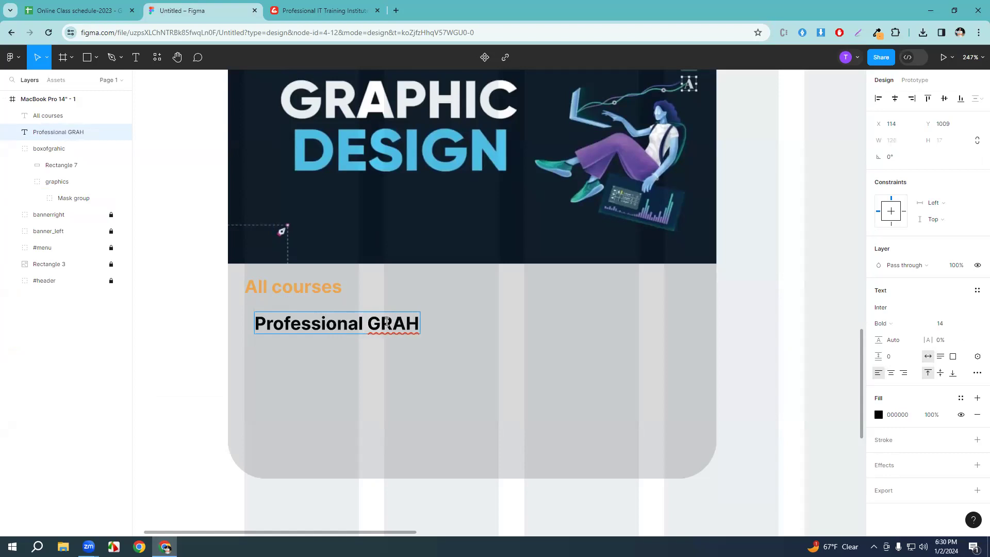
key(Left)
key(shift+End)
key(BackSpace)
text(raphic )
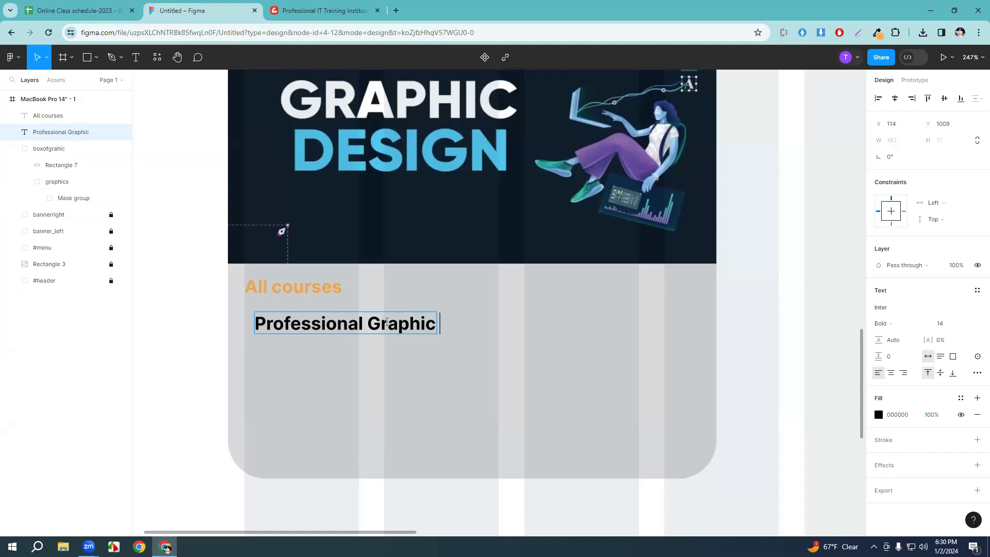
text(Design)
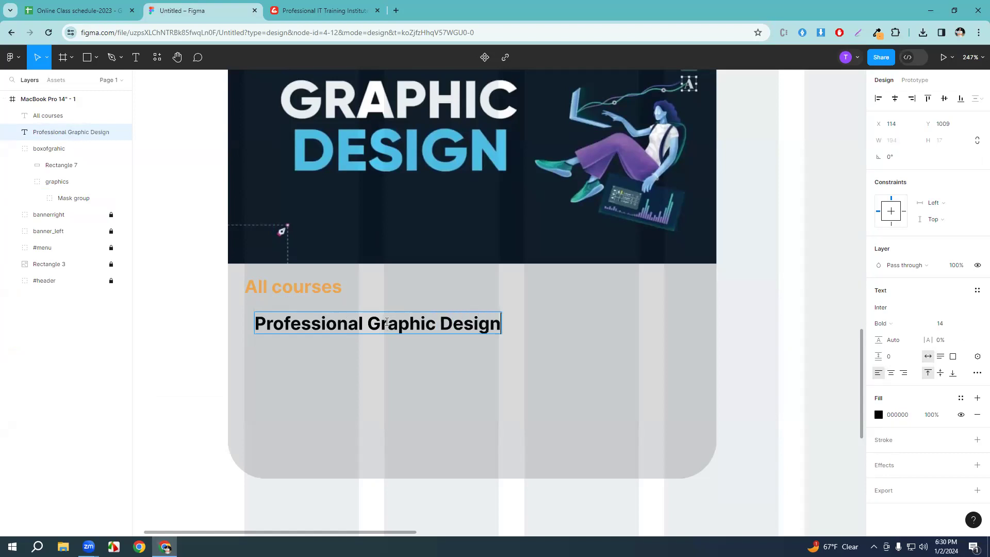
click(323, 10)
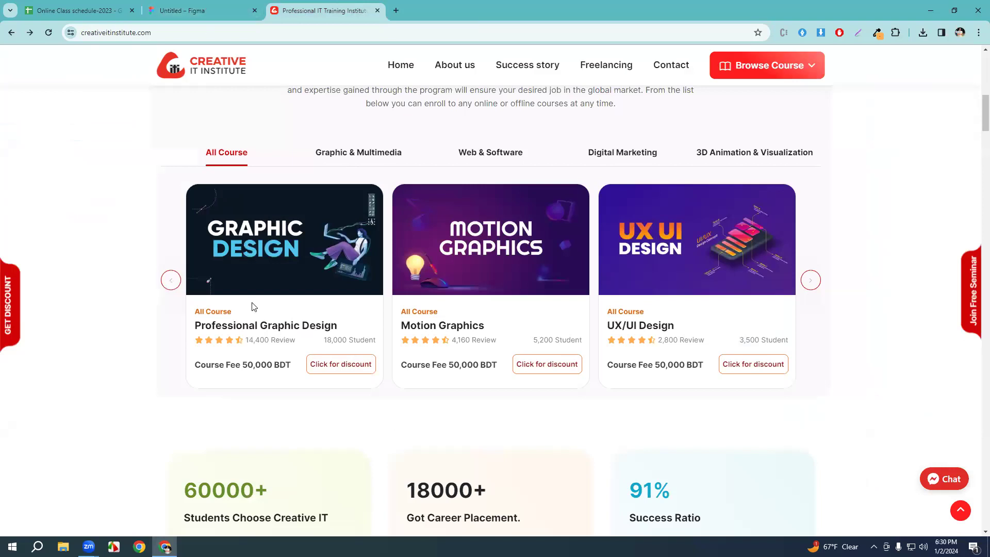
Read the live course title's font: Inter, 20px, weight 700, colour rgb(31, 30, 30).
right_click(274, 330)
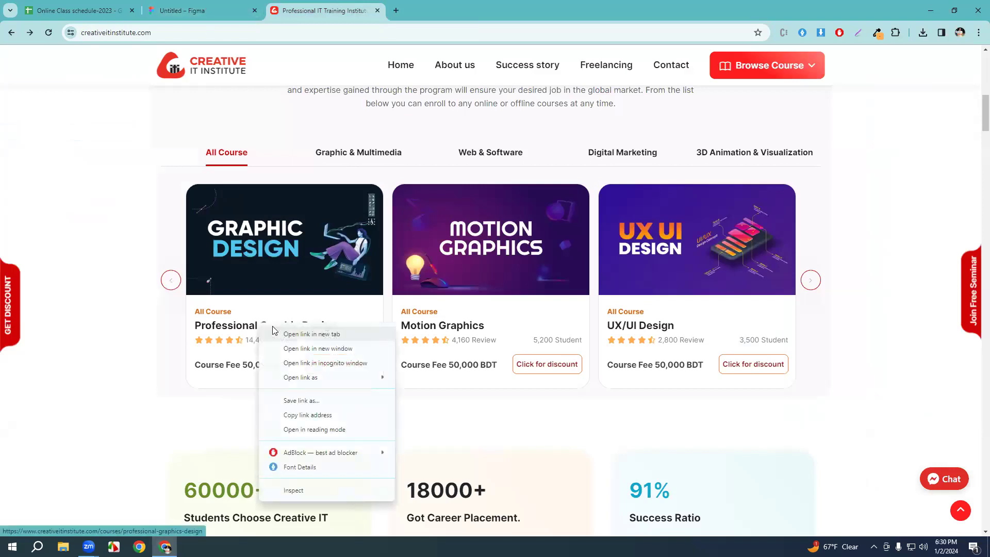
click(341, 493)
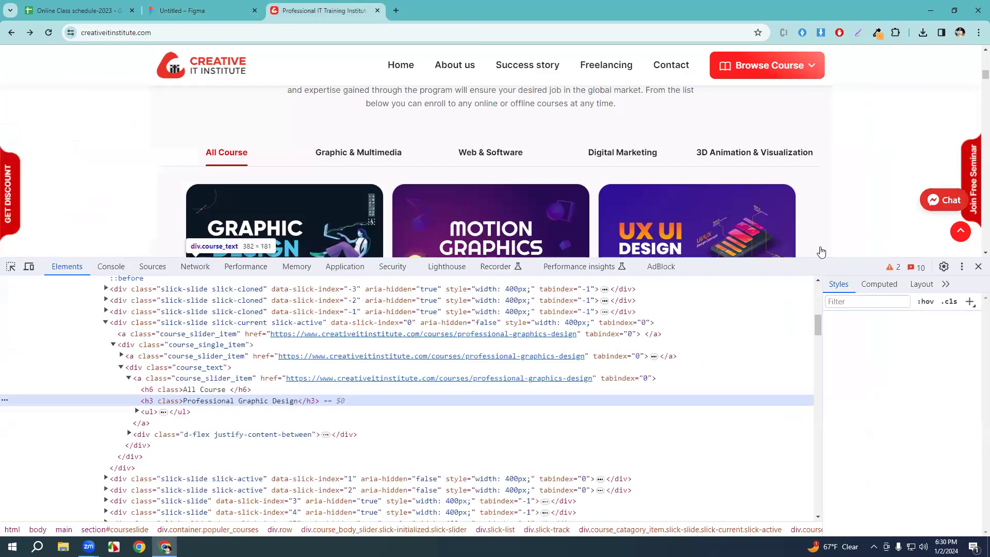
click(978, 267)
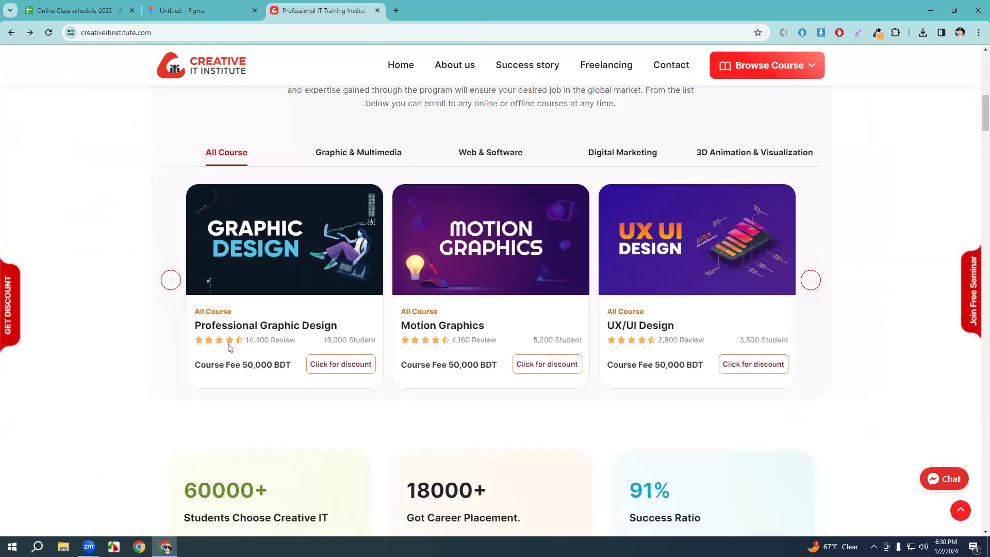
right_click(231, 330)
click(295, 472)
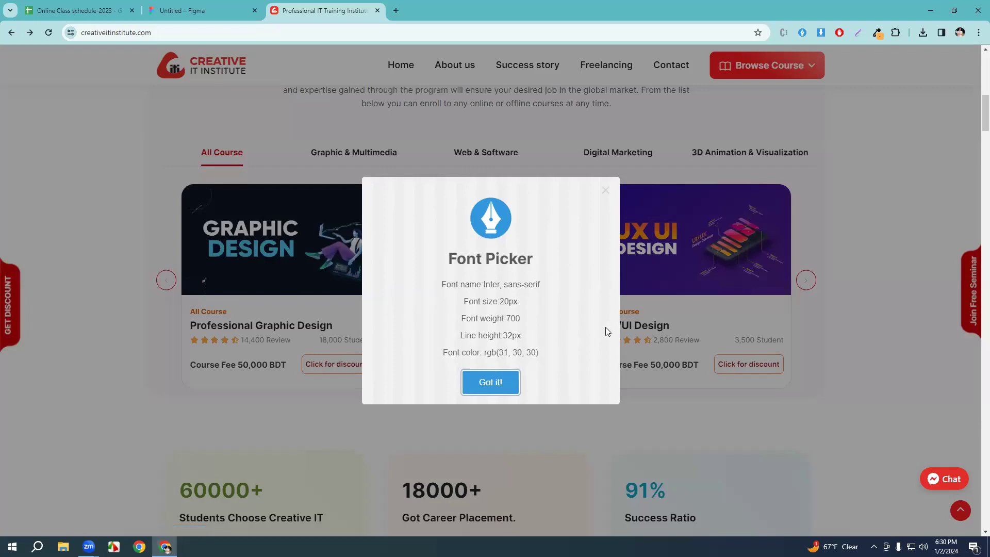
click(606, 191)
key(alt+Tab)
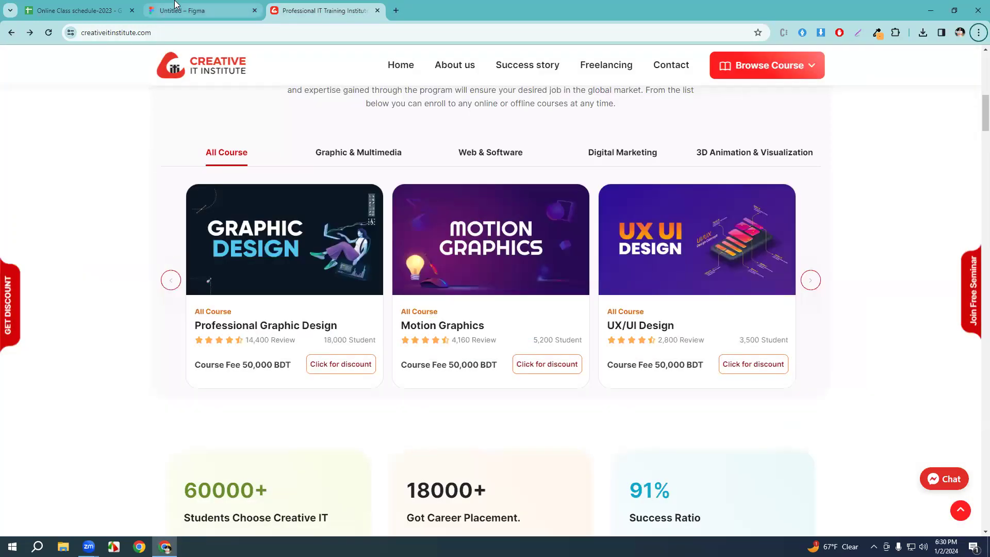
key(ctrl+shift+Tab)
Set the title to font size 20 in Bold and align it directly beneath All courses.
click(949, 324)
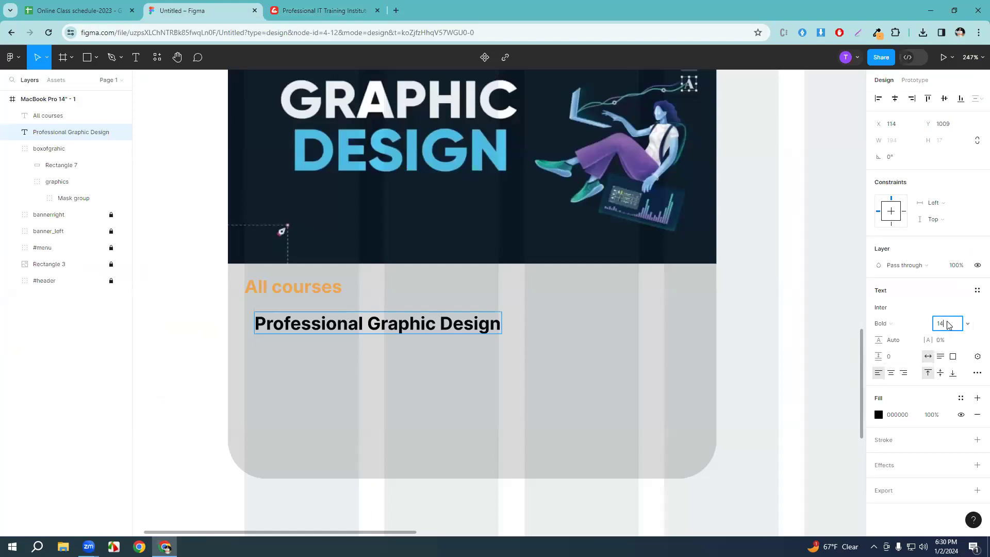
text(20)
key(Return)
click(885, 323)
click(887, 316)
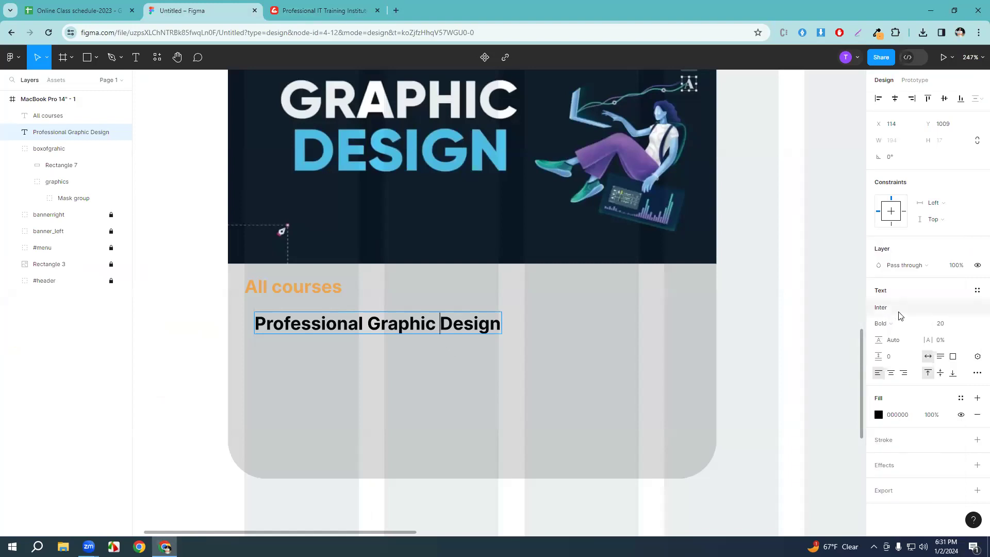
key(Escape)
drag(420, 334, 411, 322)
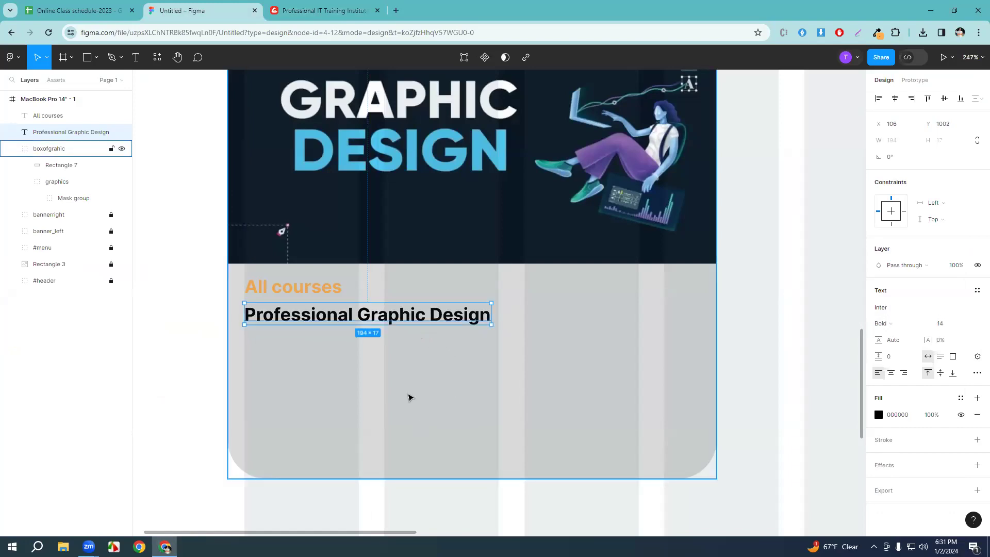
click(353, 4)
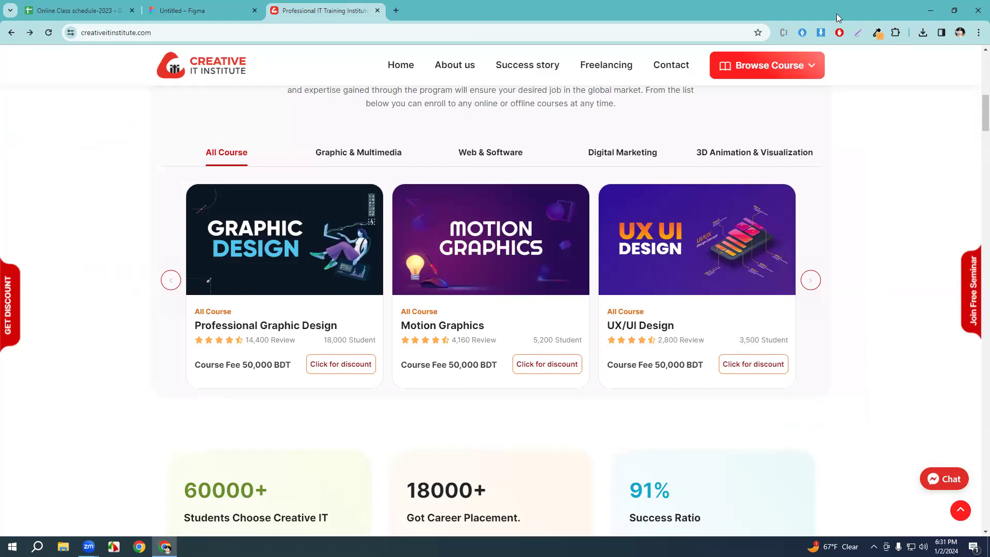
click(820, 33)
scroll(716, 214, down, 3)
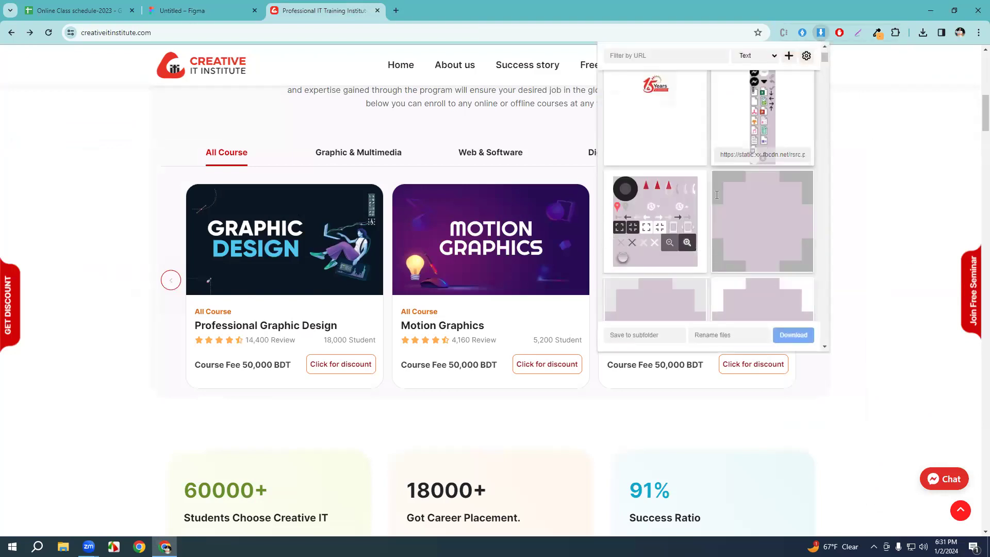
scroll(717, 213, down, 5)
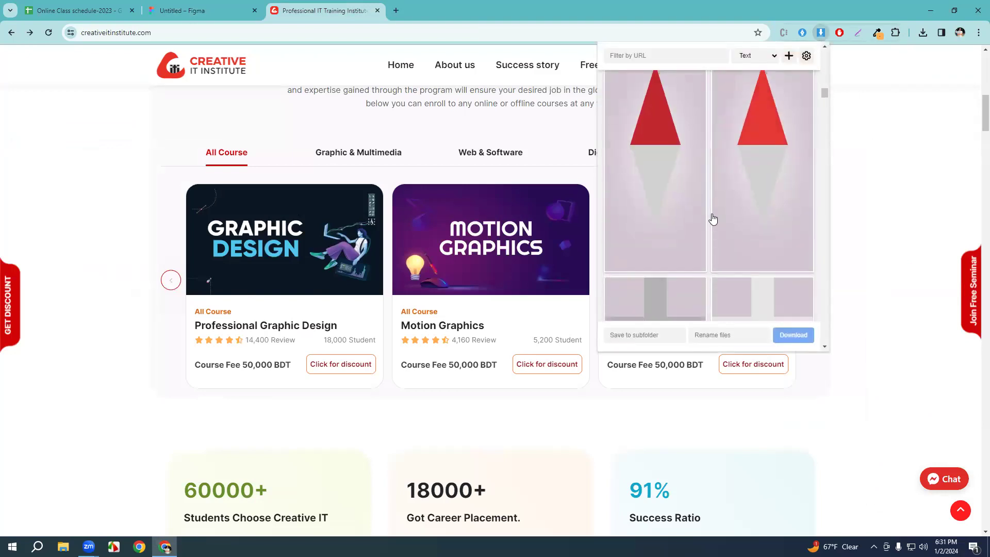
scroll(714, 266, down, 8)
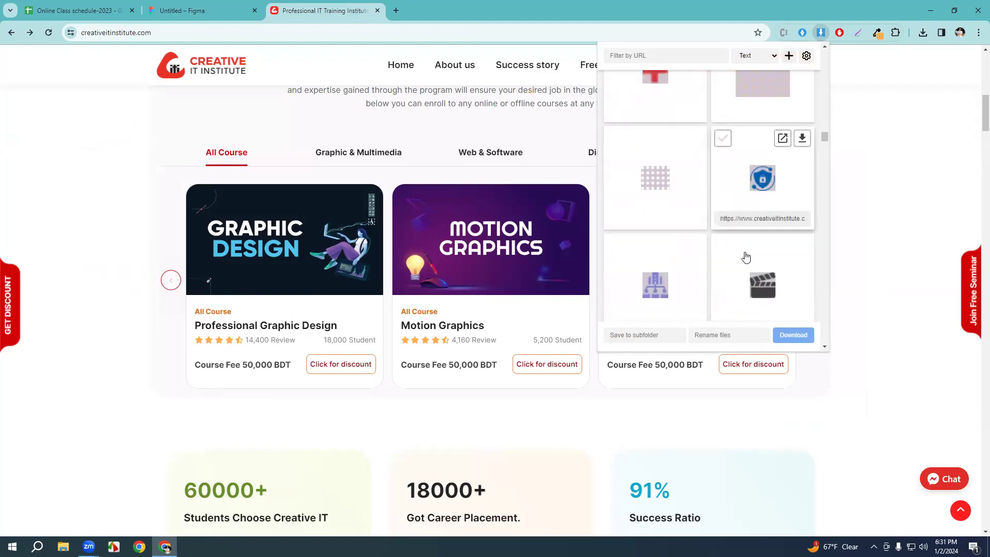
scroll(746, 259, down, 6)
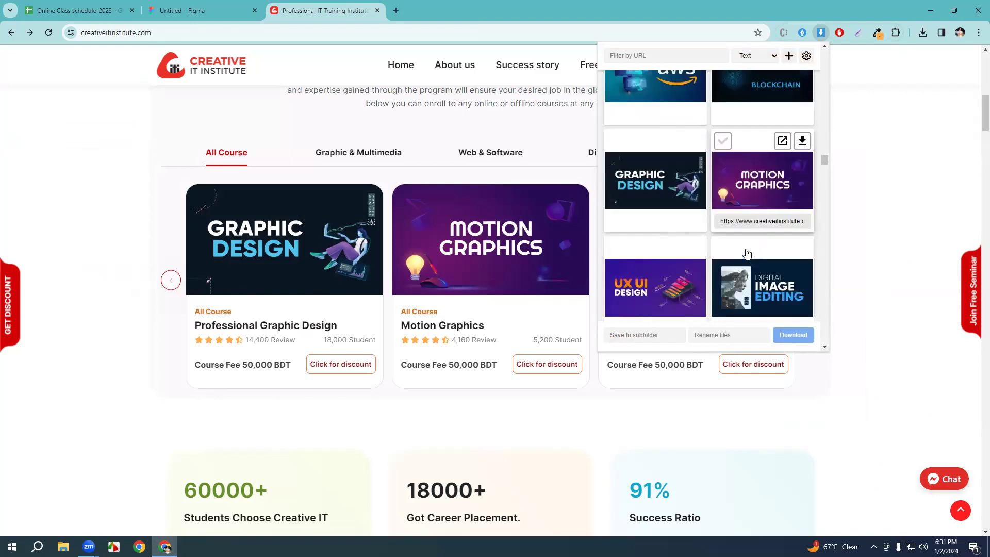
scroll(747, 253, down, 8)
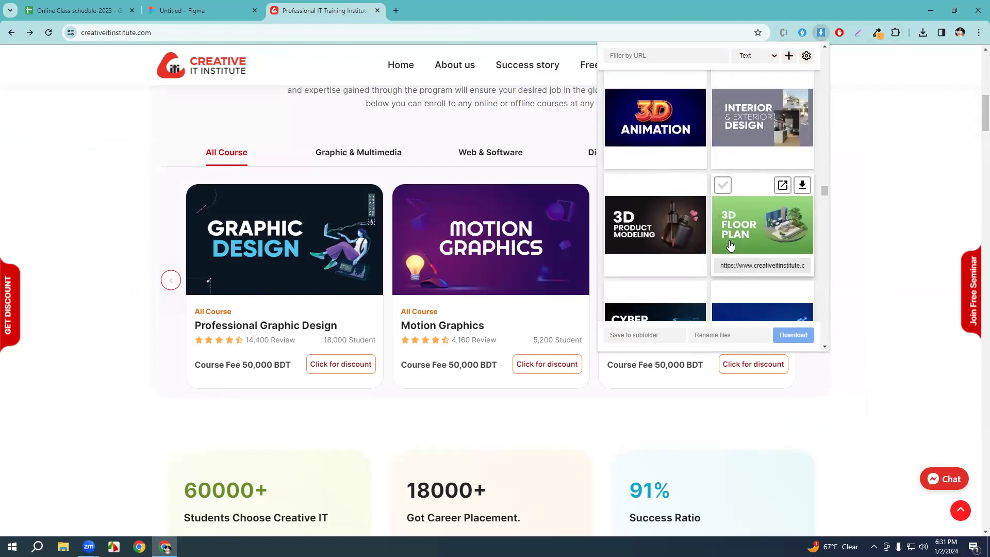
scroll(730, 243, down, 8)
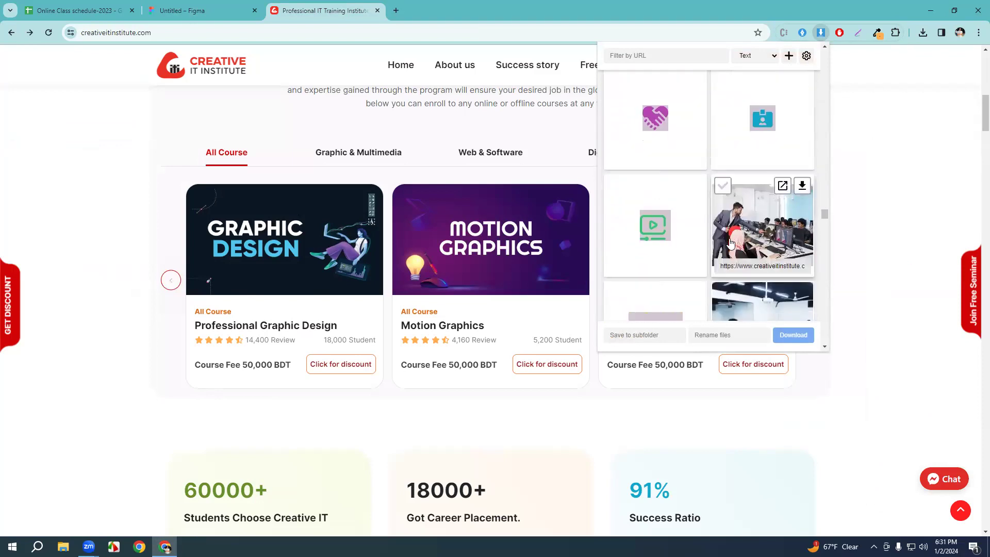
scroll(730, 244, down, 8)
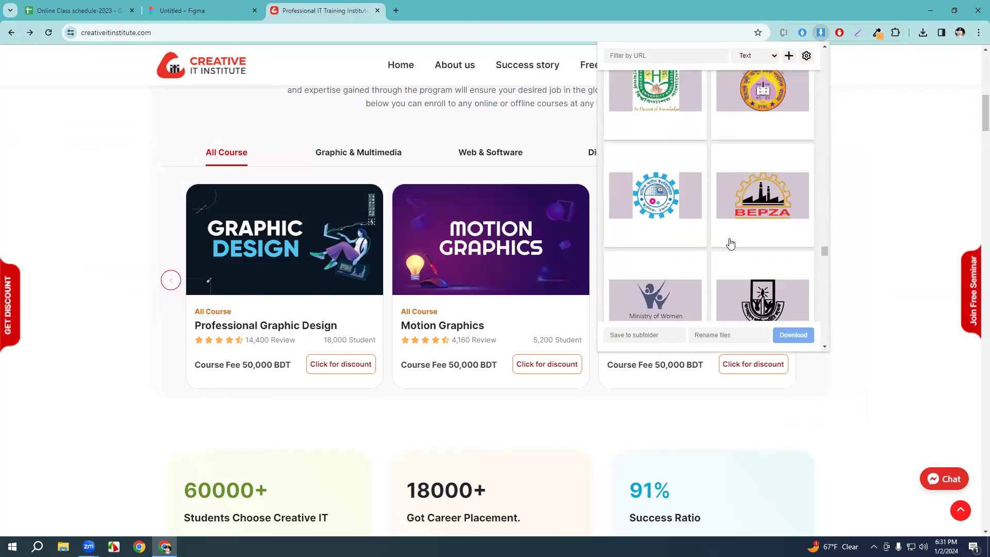
scroll(730, 244, down, 6)
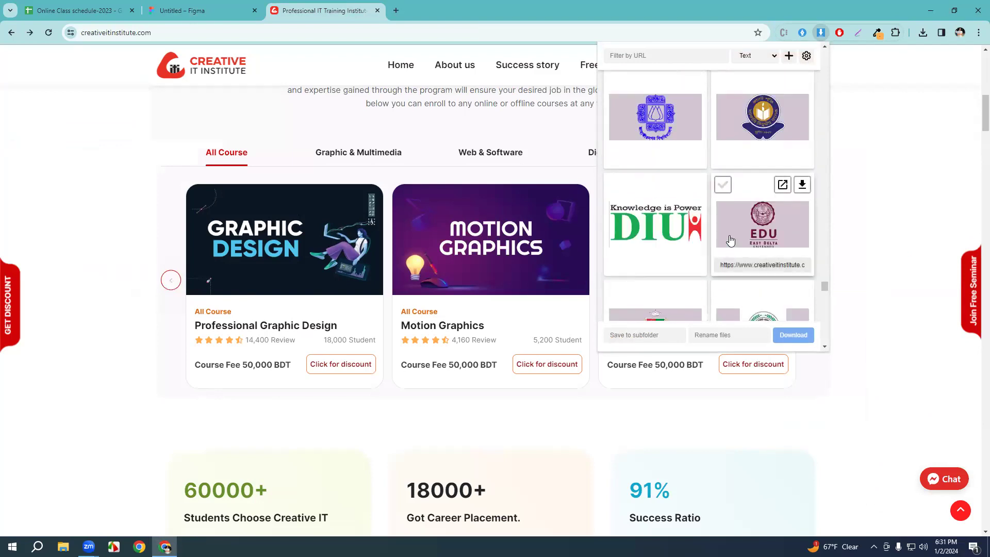
scroll(730, 241, down, 3)
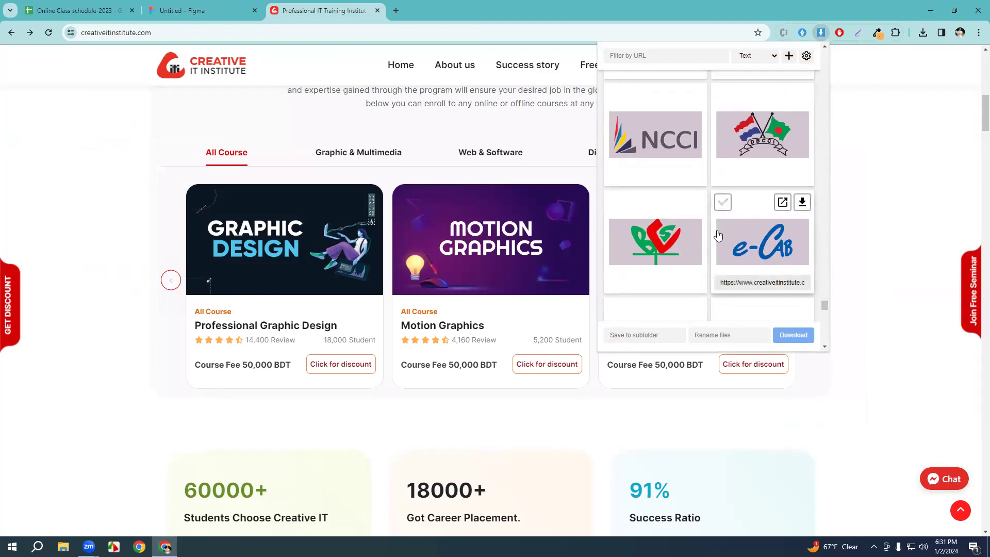
scroll(706, 228, down, 5)
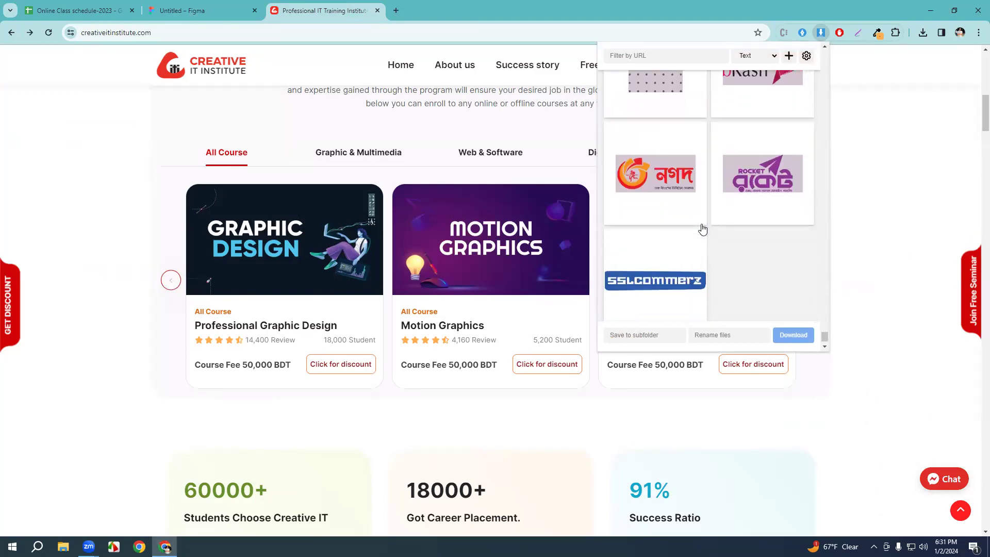
scroll(702, 228, down, 5)
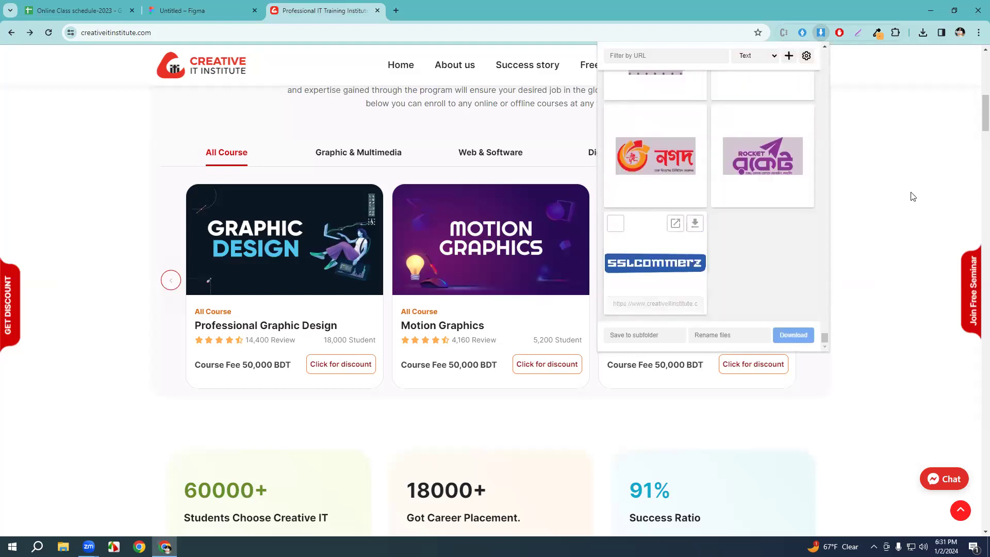
click(861, 297)
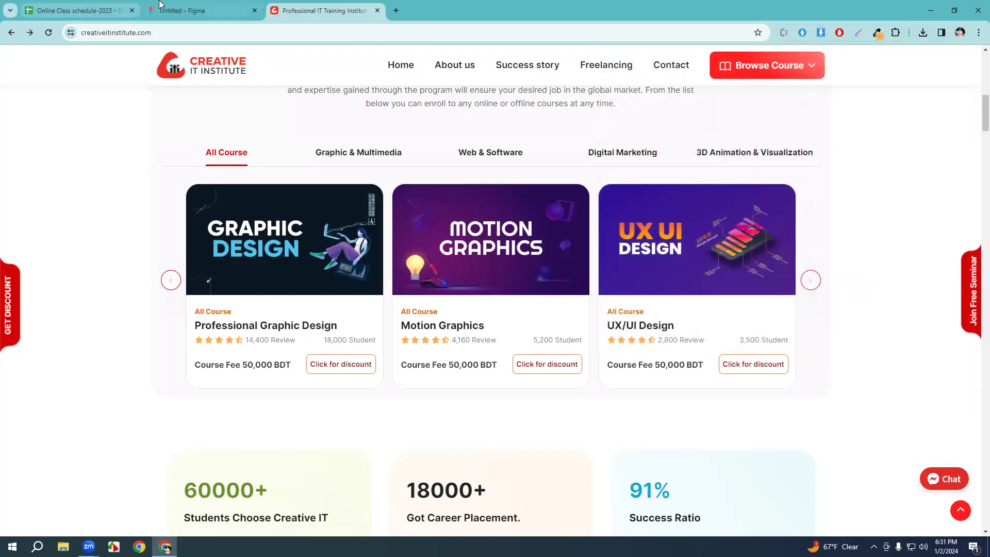
Launch the Font Awesome Icons plugin from the card group's context menu.
click(165, 10)
right_click(409, 380)
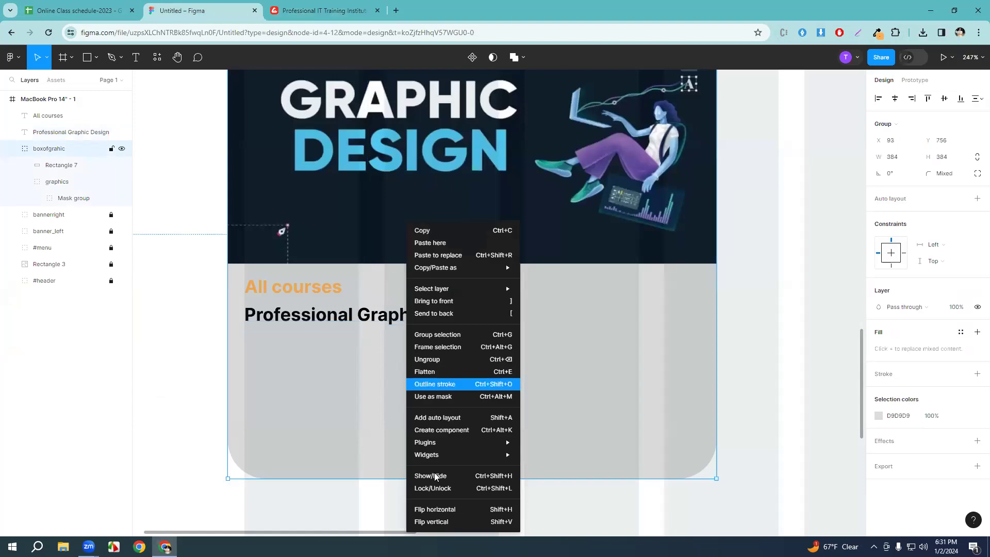
mouse_move(449, 442)
click(564, 455)
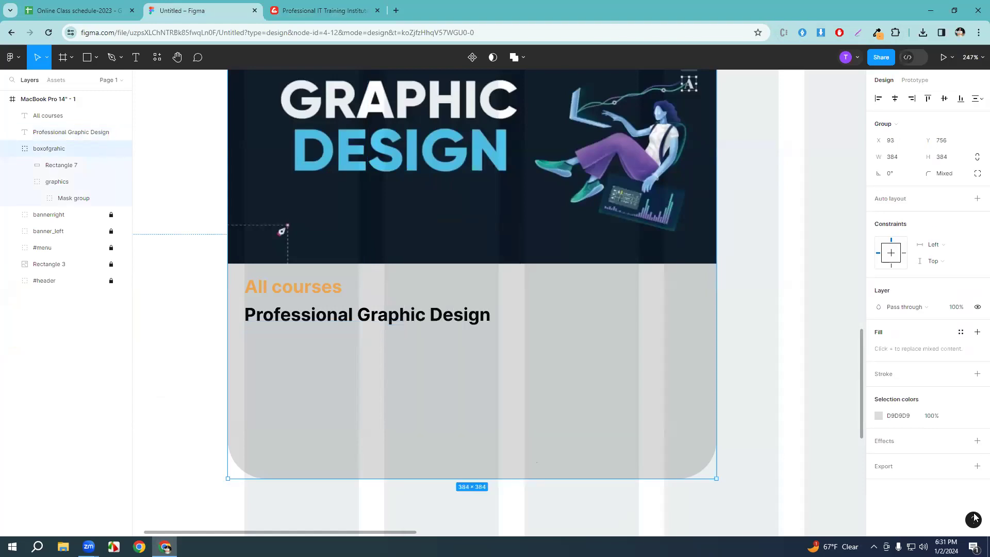
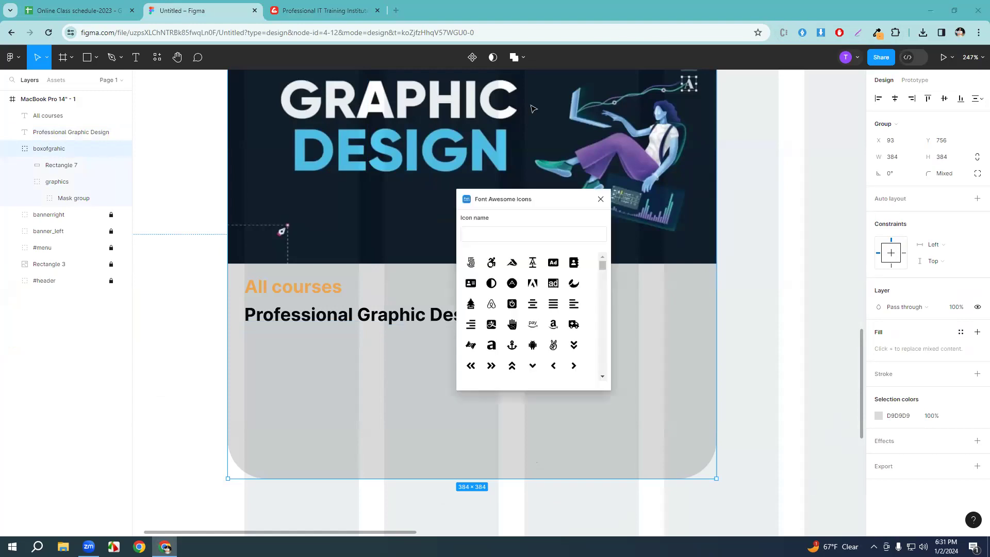
Insert a solid Font Awesome 'star' icon beside the card heading, then compare with the reference course site.
drag(537, 199, 656, 187)
click(622, 222)
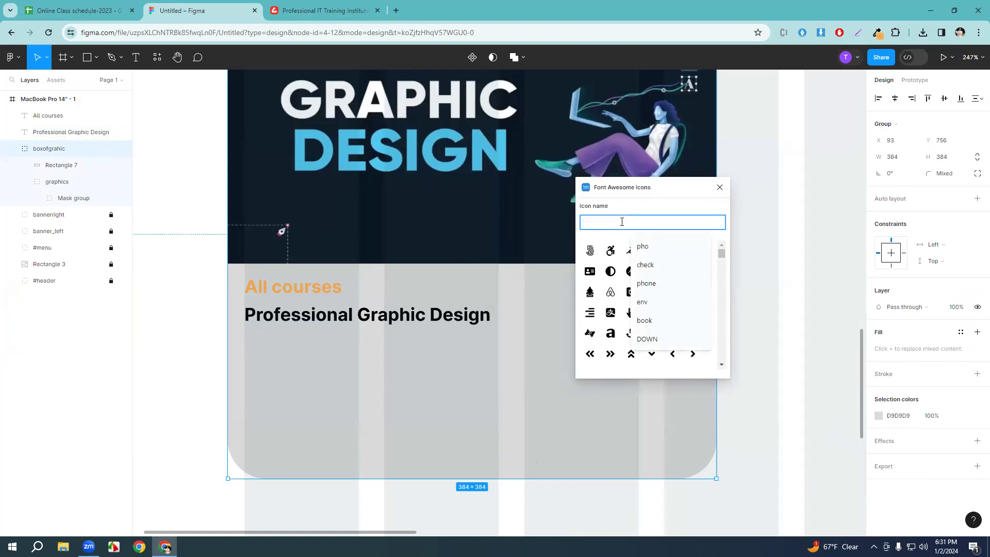
text(star)
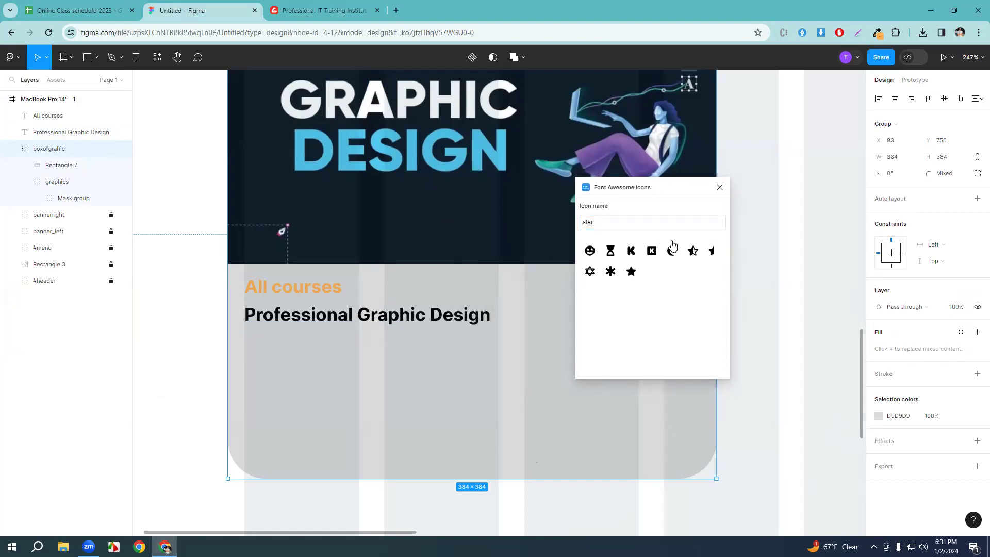
click(630, 273)
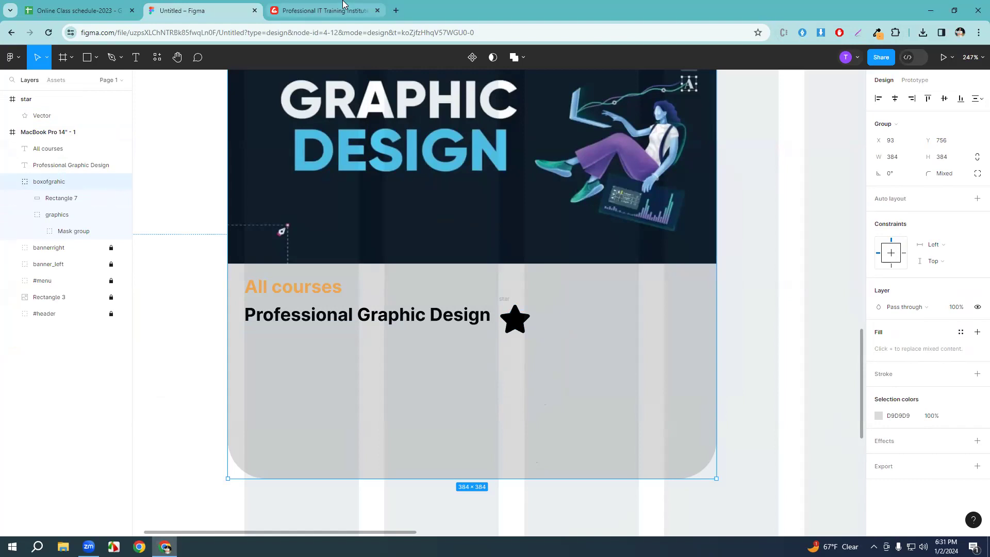
click(325, 10)
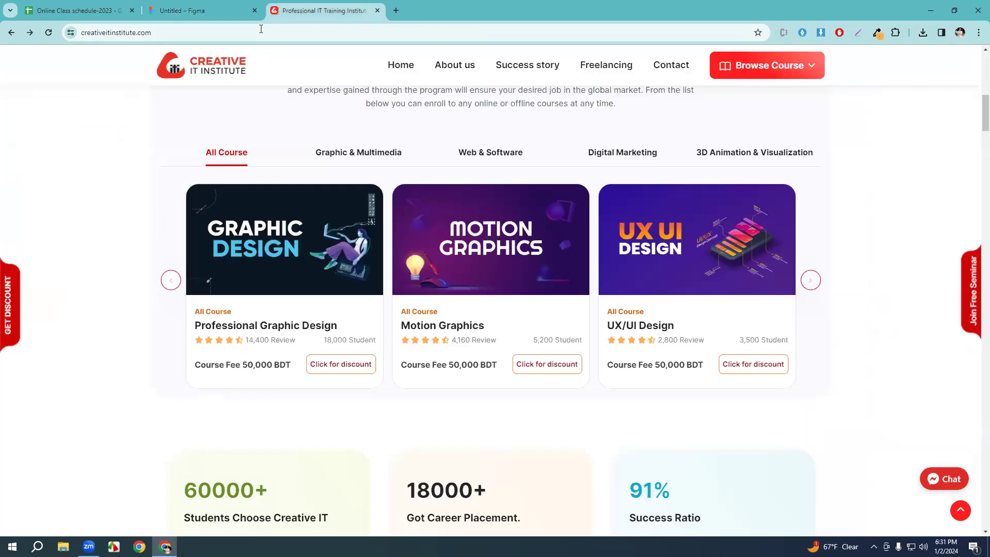
click(206, 10)
Drag the star vector out of its wrapper frame and delete the empty frame.
right_click(568, 337)
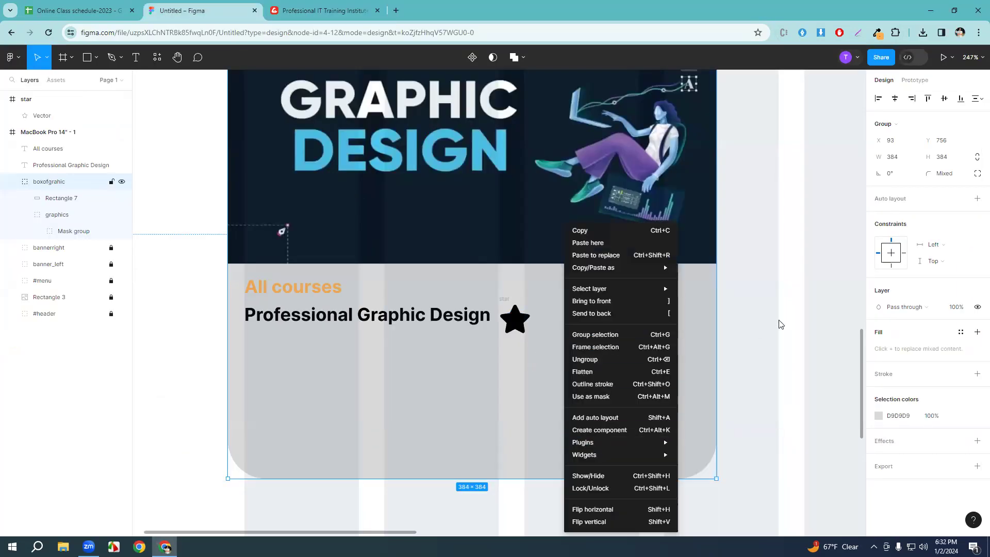
click(509, 361)
click(516, 319)
drag(518, 327, 293, 382)
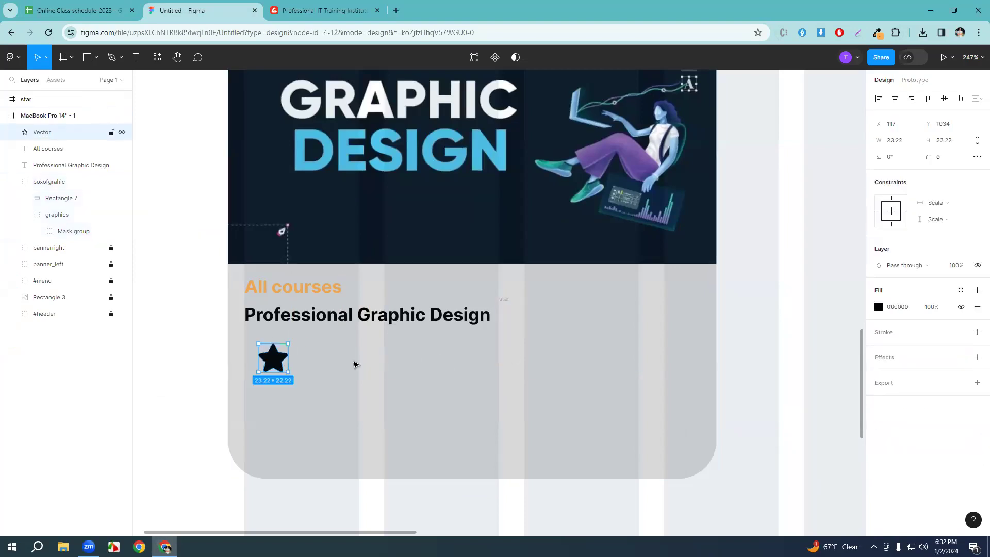
click(509, 304)
key(Delete)
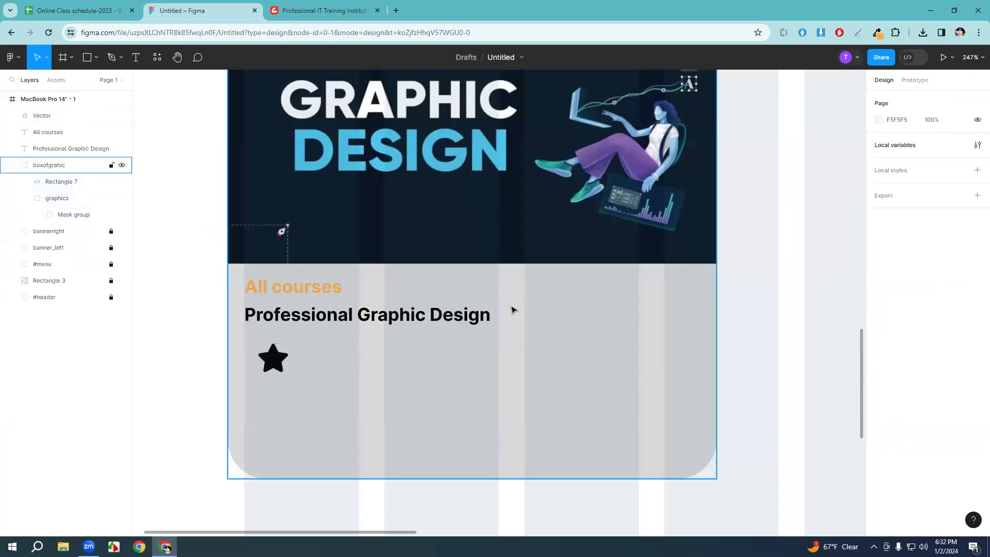
Check the reference card, then align the star under the heading's left edge.
click(327, 10)
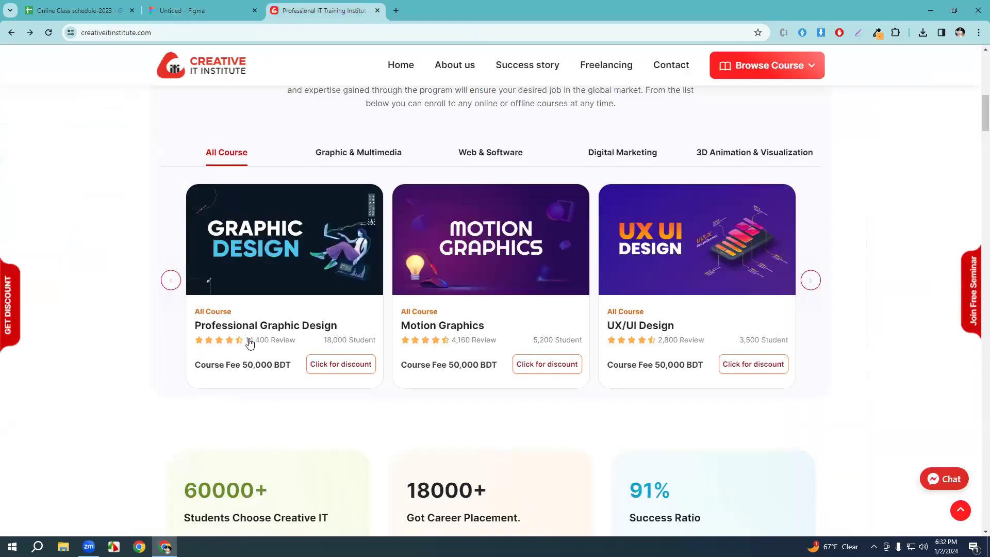
click(170, 5)
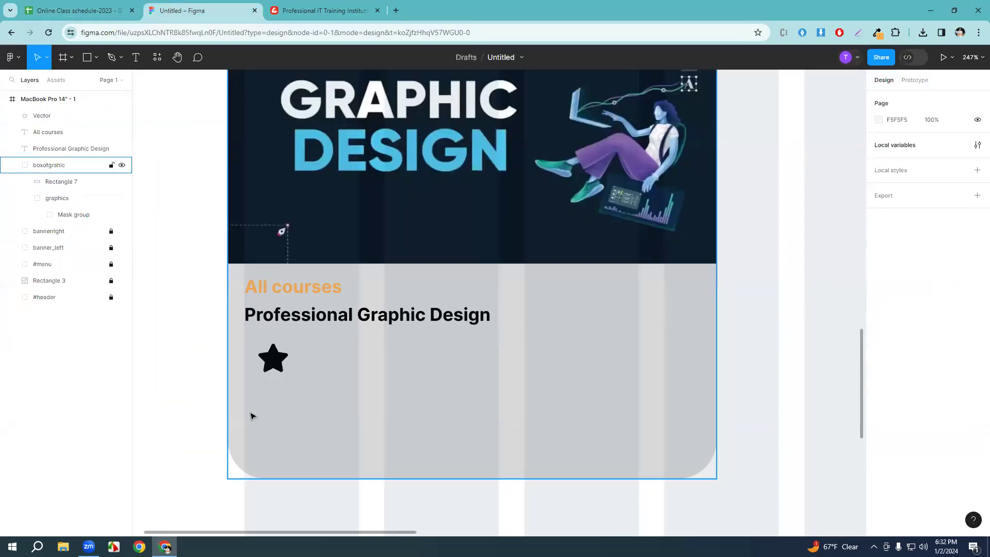
mouse_move(279, 361)
mouse_down()
mouse_move(264, 354)
mouse_move(295, 354)
mouse_move(263, 356)
mouse_up()
Fill the star copy with orange FFAE4F and compare it against the reference site.
click(282, 354)
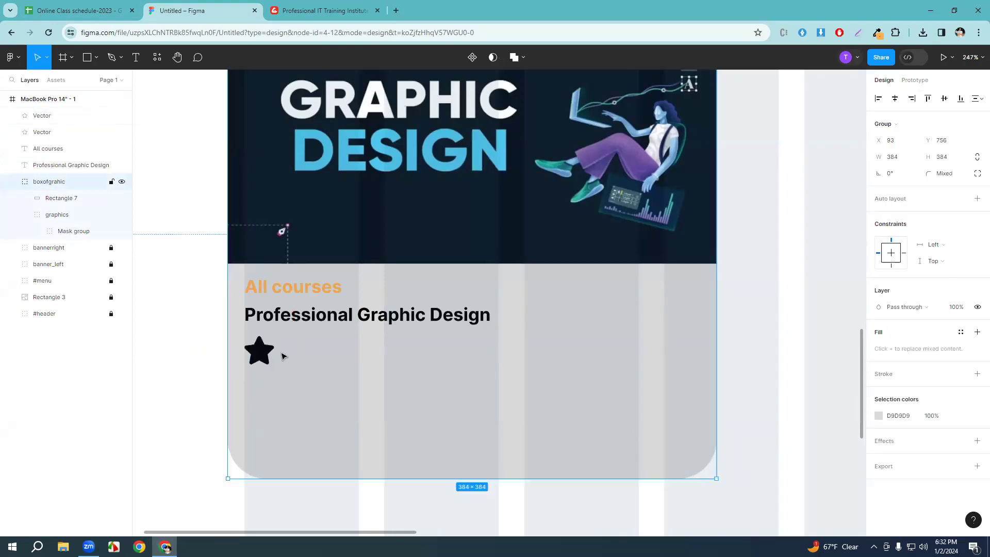
click(259, 350)
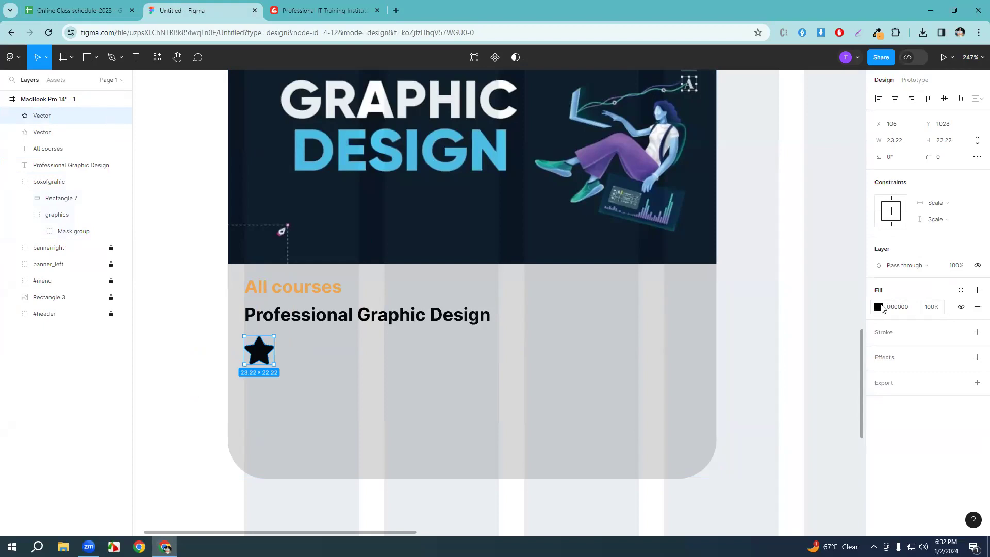
click(879, 307)
click(829, 481)
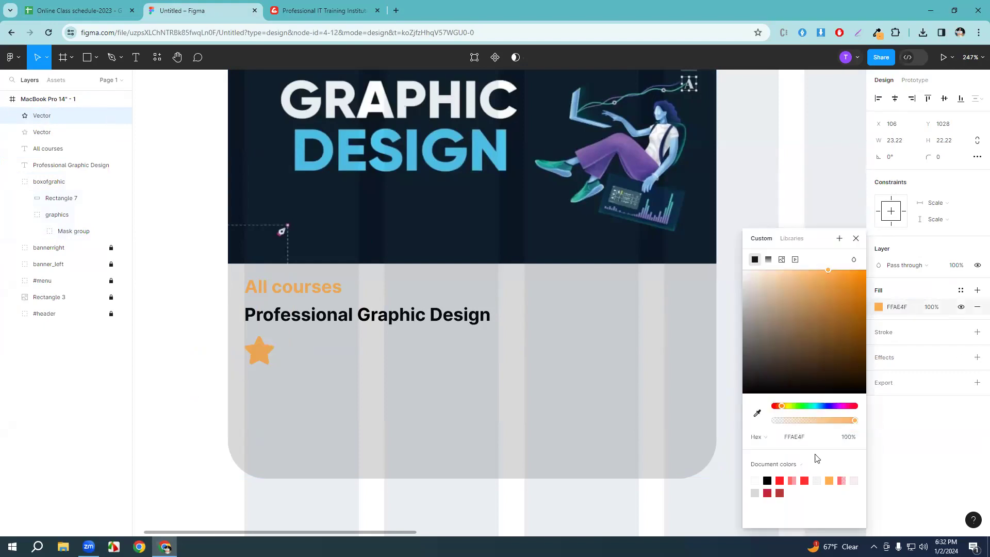
click(856, 238)
click(385, 360)
click(311, 10)
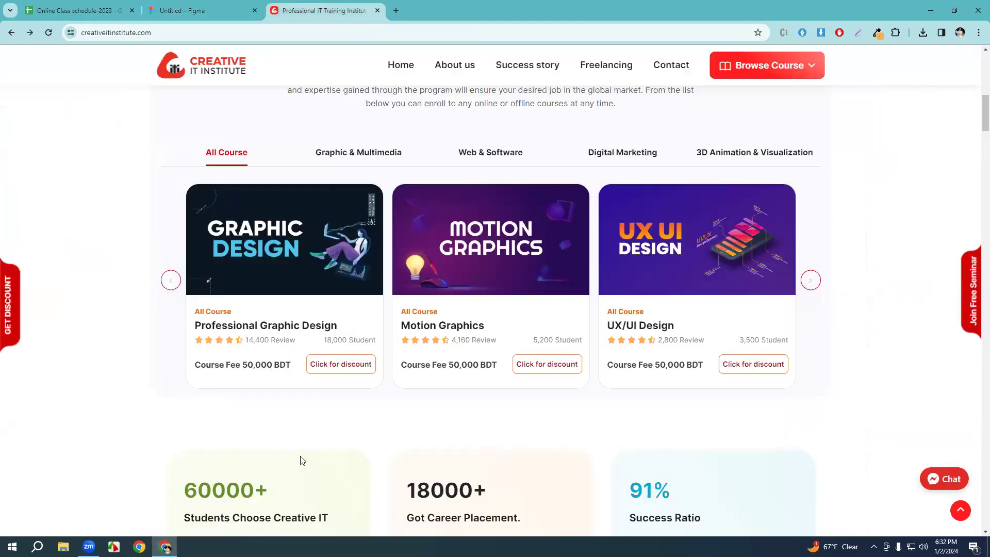
click(199, 10)
Delete the black star and move the small orange star into its spot.
click(266, 359)
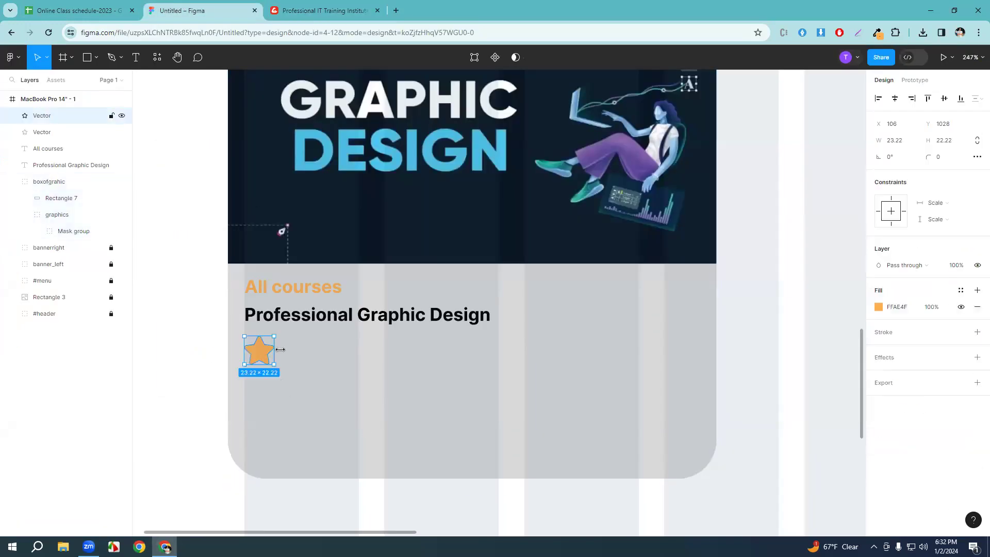
drag(277, 334, 309, 365)
key(ctrl+z)
click(254, 354)
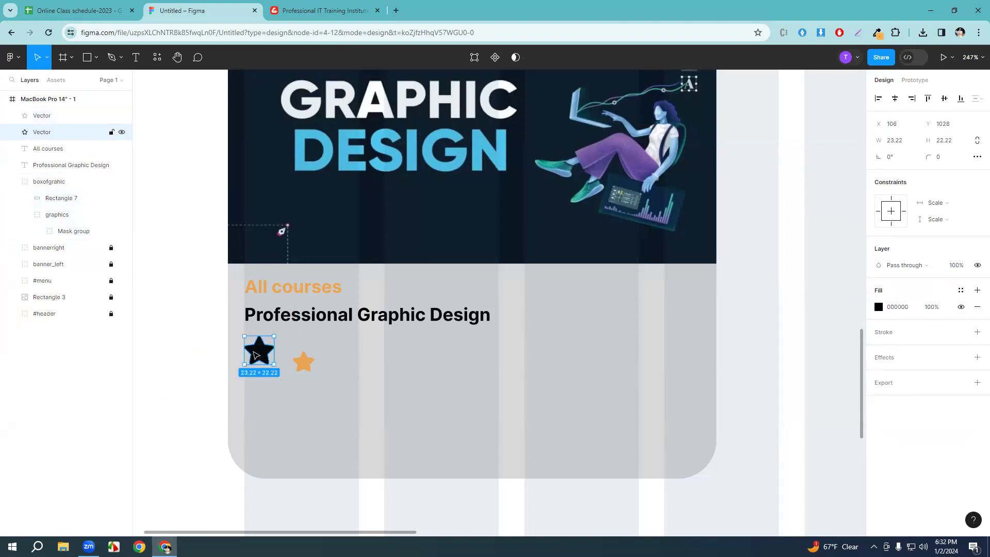
key(Delete)
drag(305, 366, 275, 346)
click(263, 351)
key(ctrl+z)
Duplicate the orange star to the right to build a row of four stars.
click(260, 346)
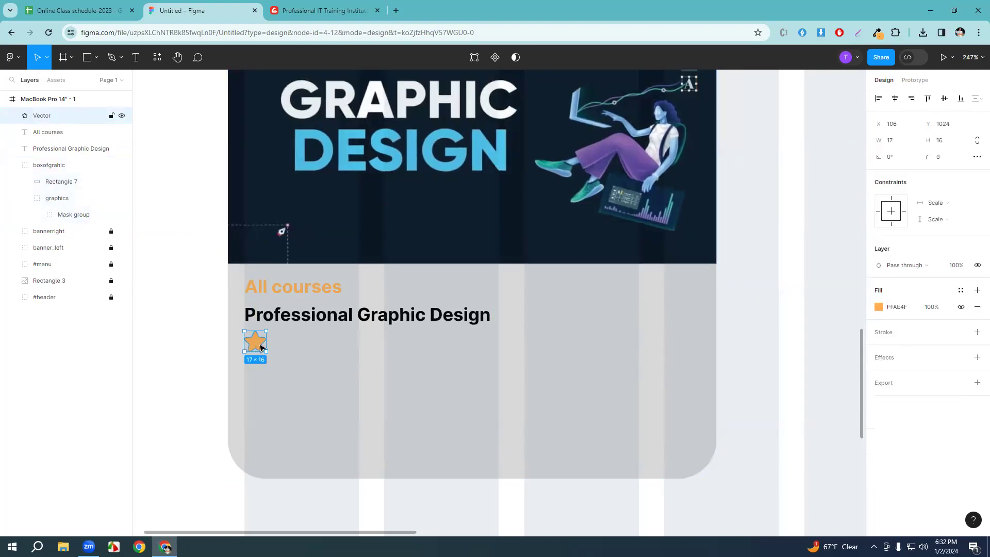
alt+drag(263, 344, 357, 347)
click(396, 356)
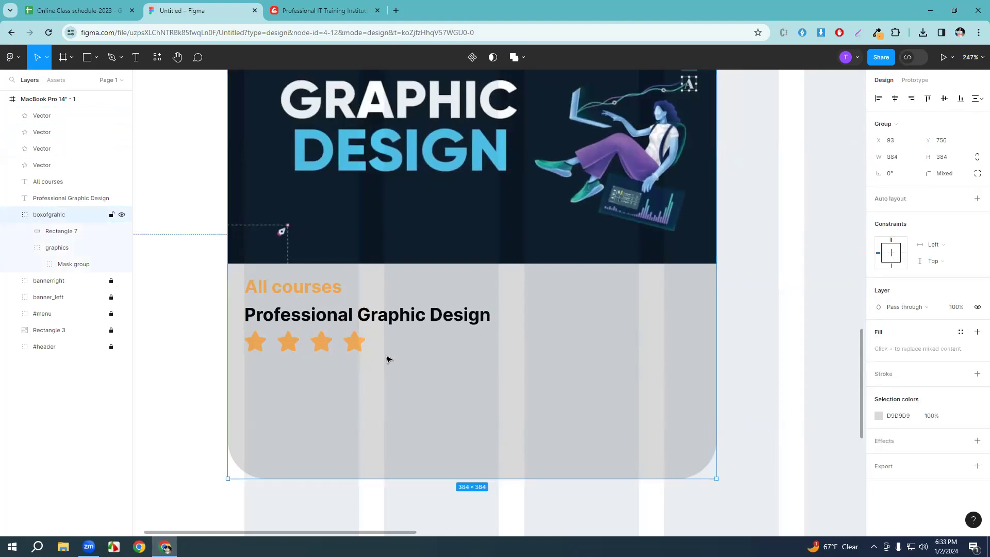
drag(441, 391, 423, 390)
scroll(423, 390, down, 3)
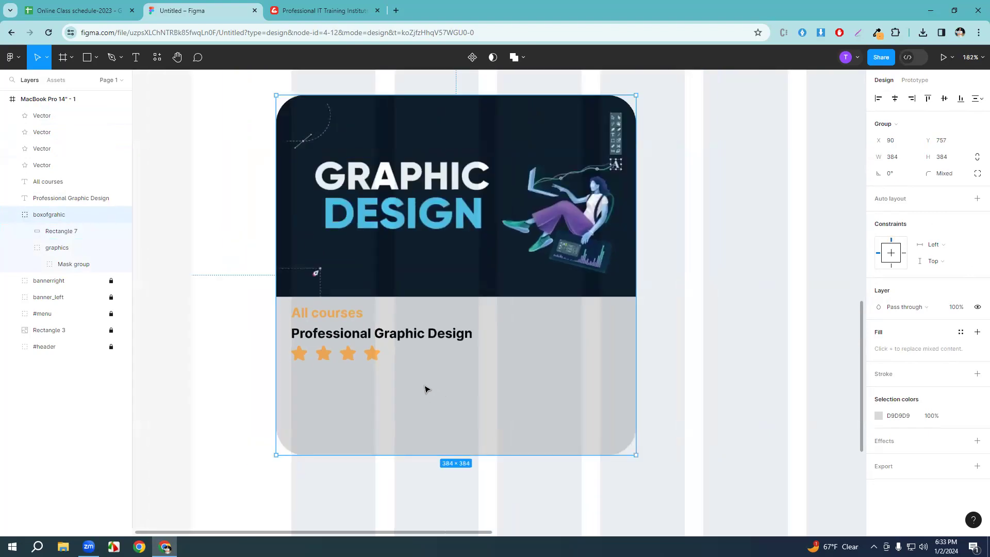
scroll(426, 389, up, 2)
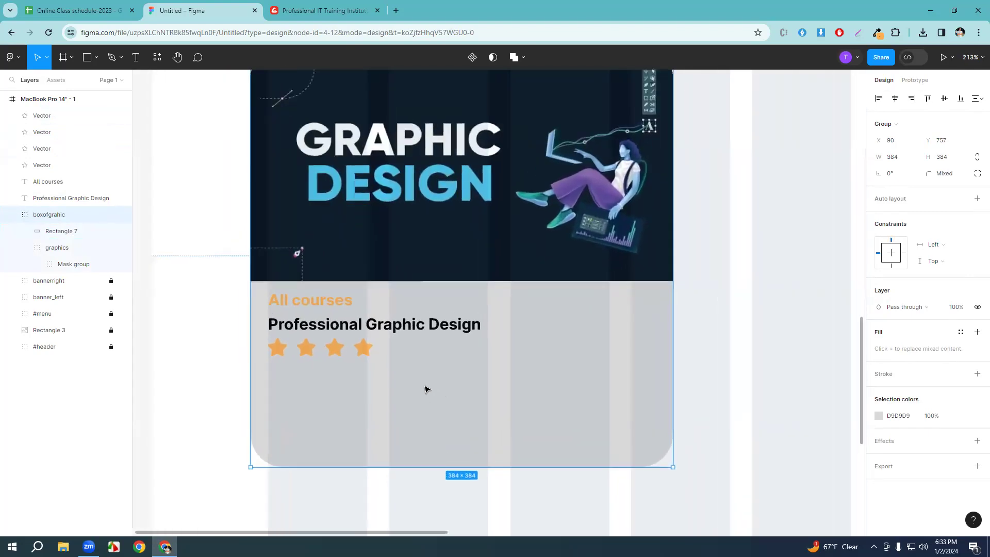
key(Tab)
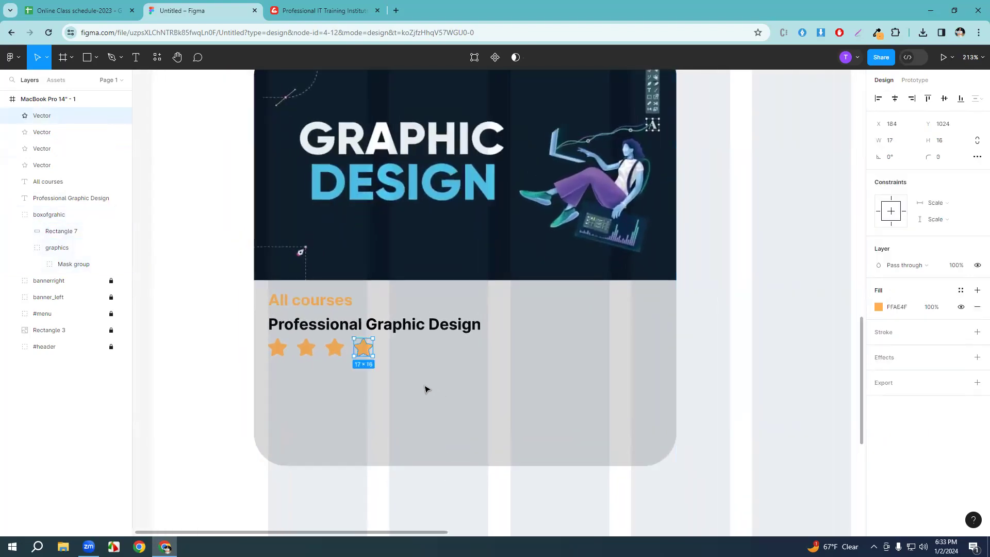
click(422, 385)
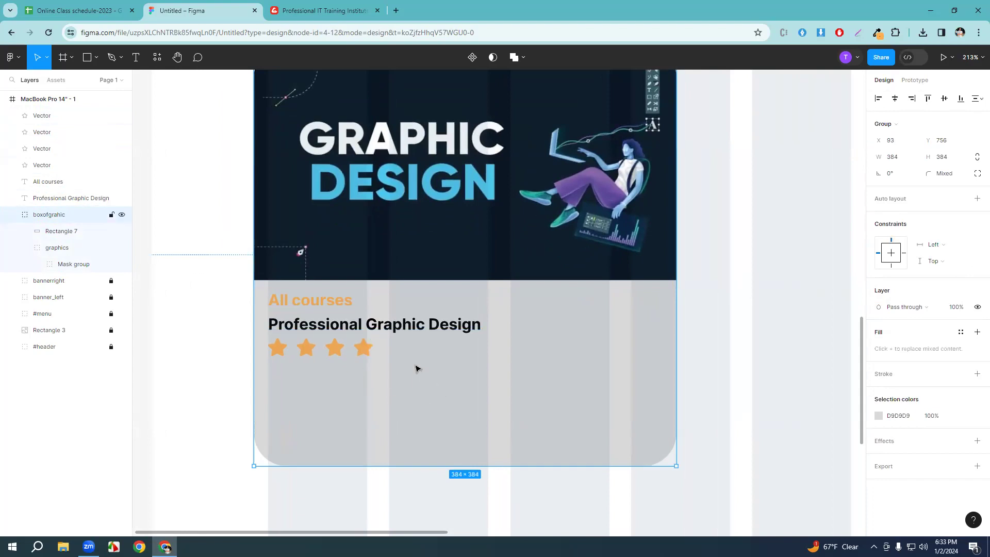
Insert a half-star icon from the Font Awesome Icons plugin by searching 'star'.
right_click(417, 368)
mouse_move(452, 447)
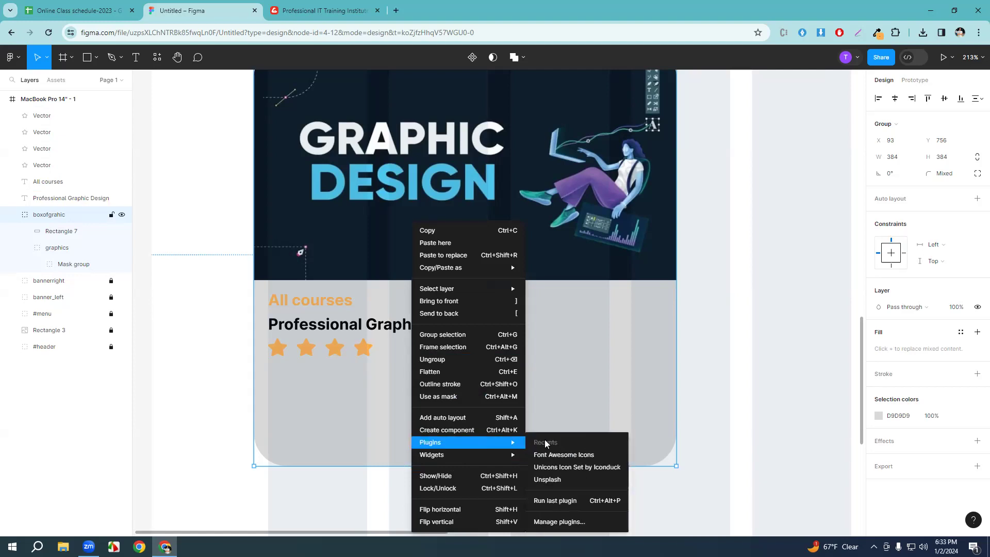
click(554, 460)
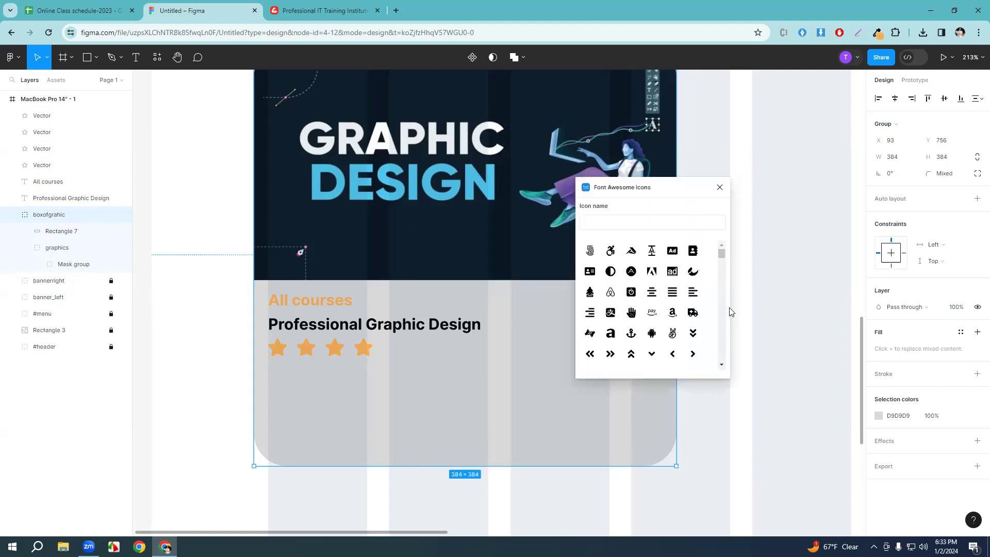
click(631, 223)
text(star)
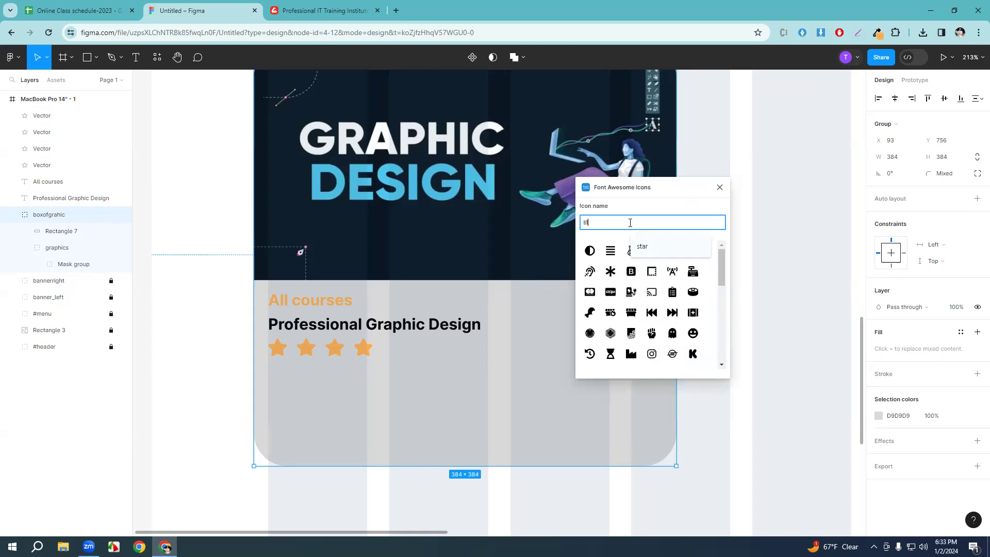
click(693, 251)
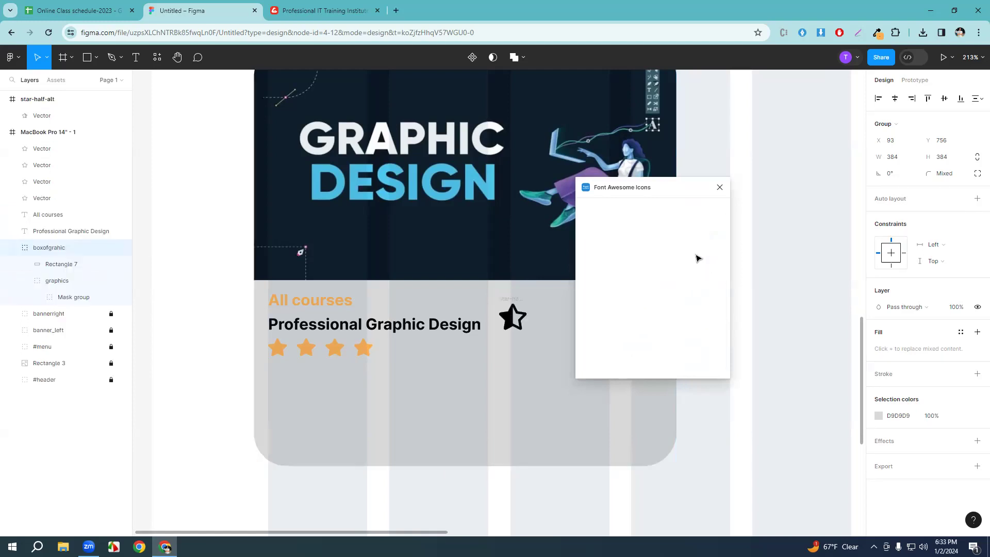
drag(512, 323, 457, 368)
key(ctrl+z)
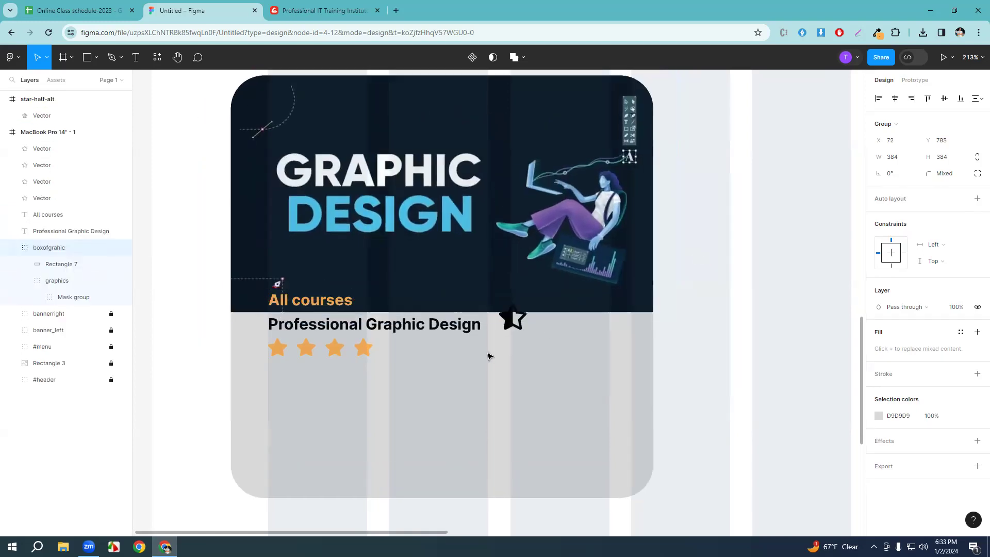
Move the half star out of its frame to follow the four stars, deleting the empty frame.
click(514, 319)
double_click(516, 319)
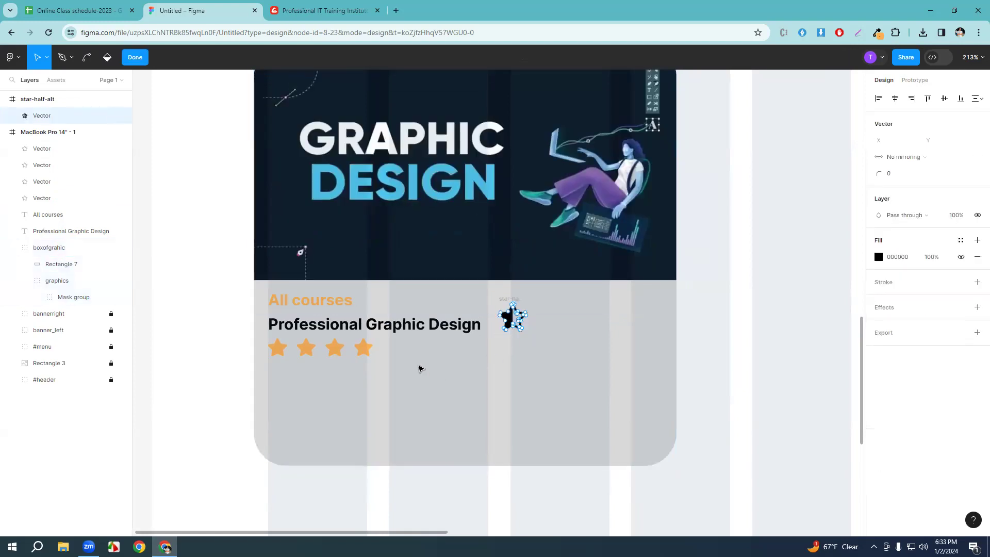
key(Escape)
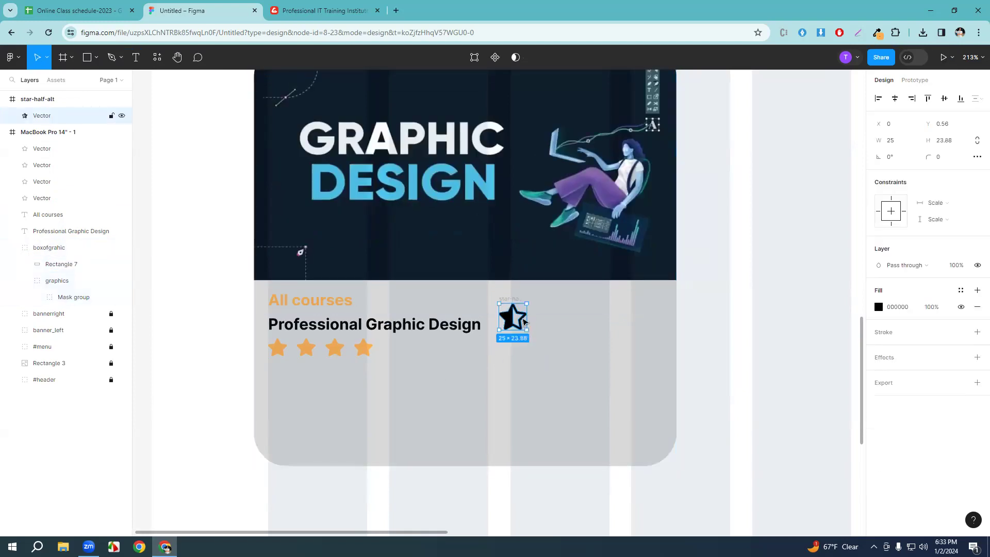
drag(518, 319, 413, 363)
click(517, 300)
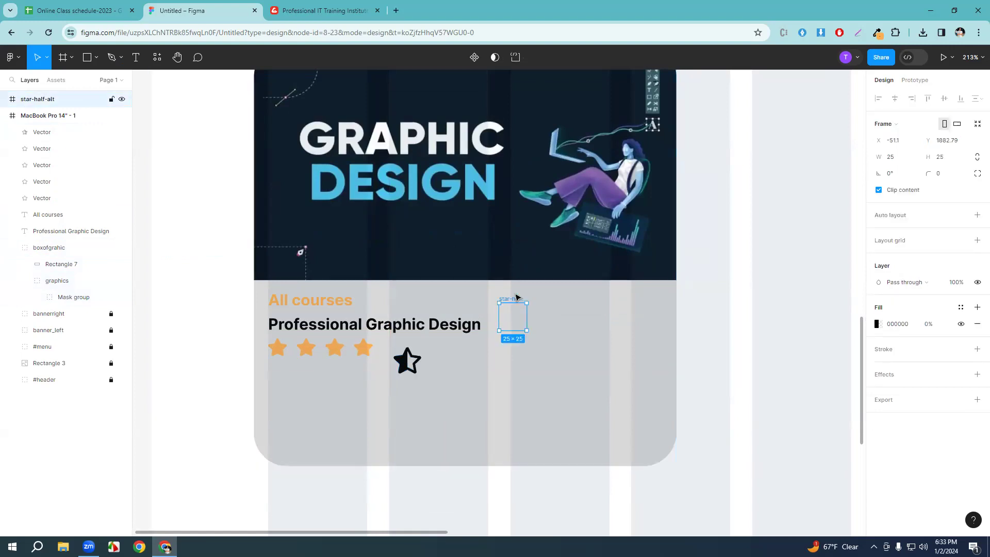
key(Delete)
click(364, 348)
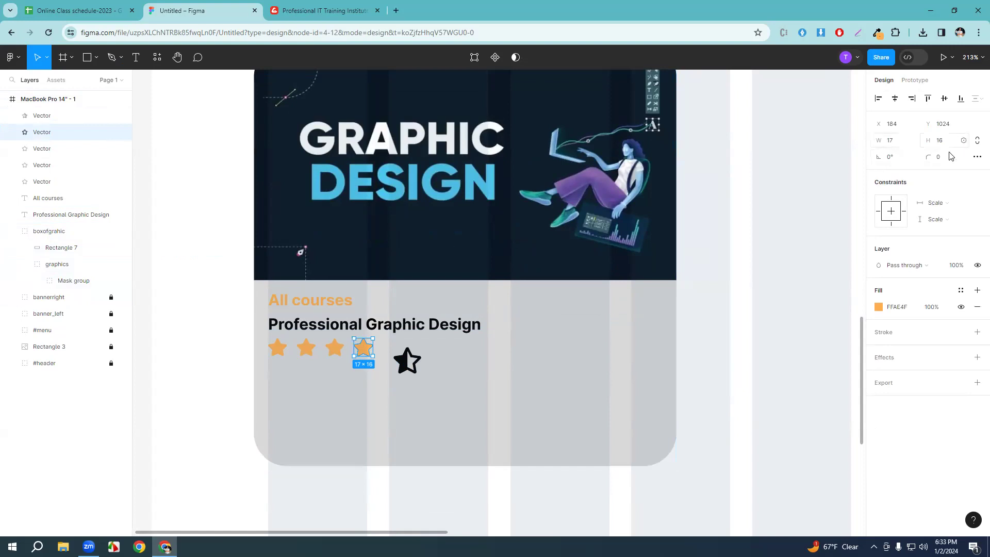
click(410, 360)
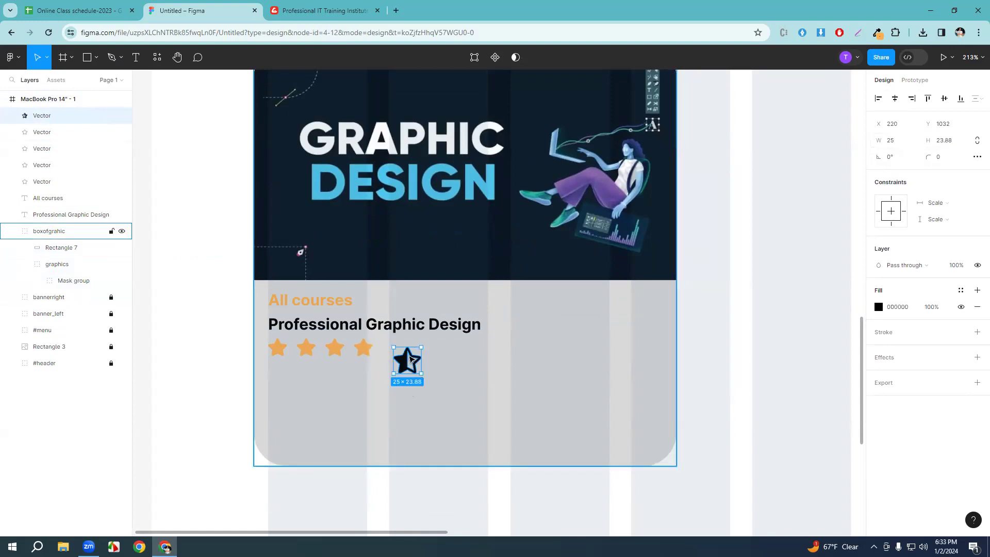
key(ctrl+z)
key(ctrl+z)
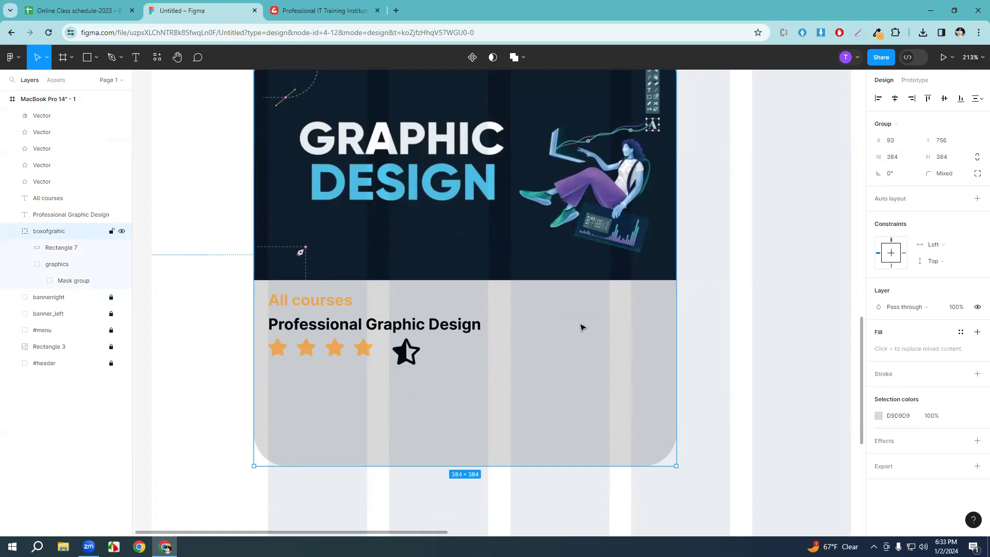
Resize the half star and fill it with the document's orange FFAE4F.
click(399, 366)
click(898, 142)
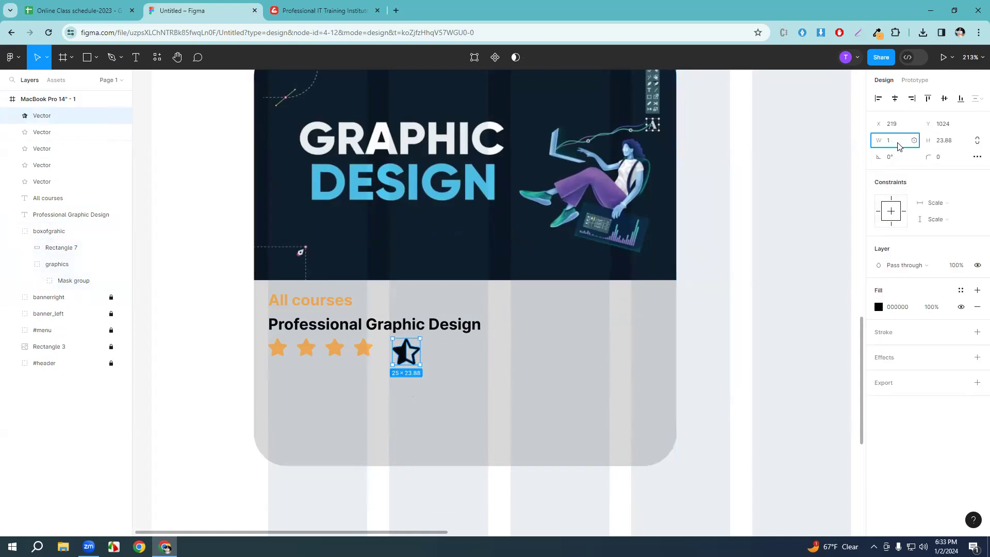
text(16)
key(Return)
click(948, 142)
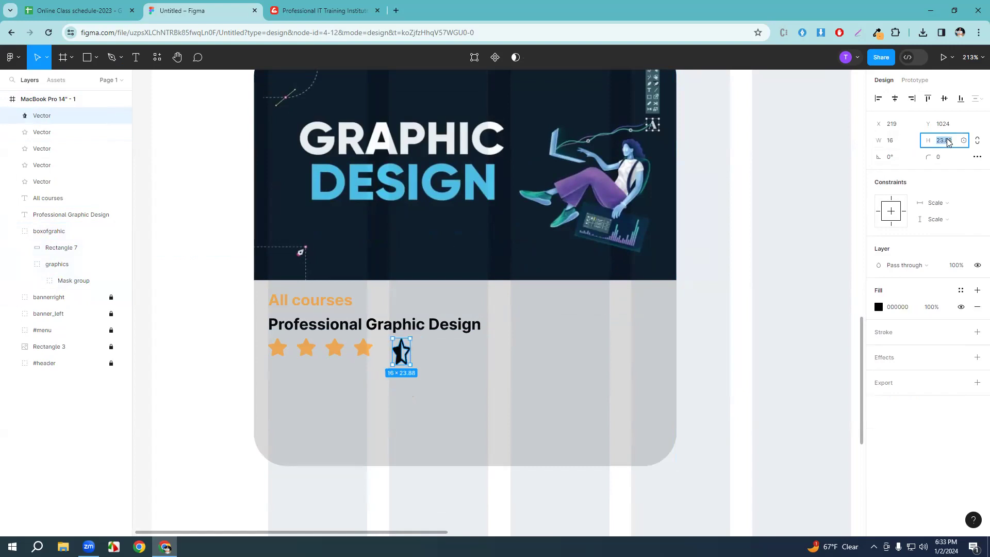
text(17)
key(Return)
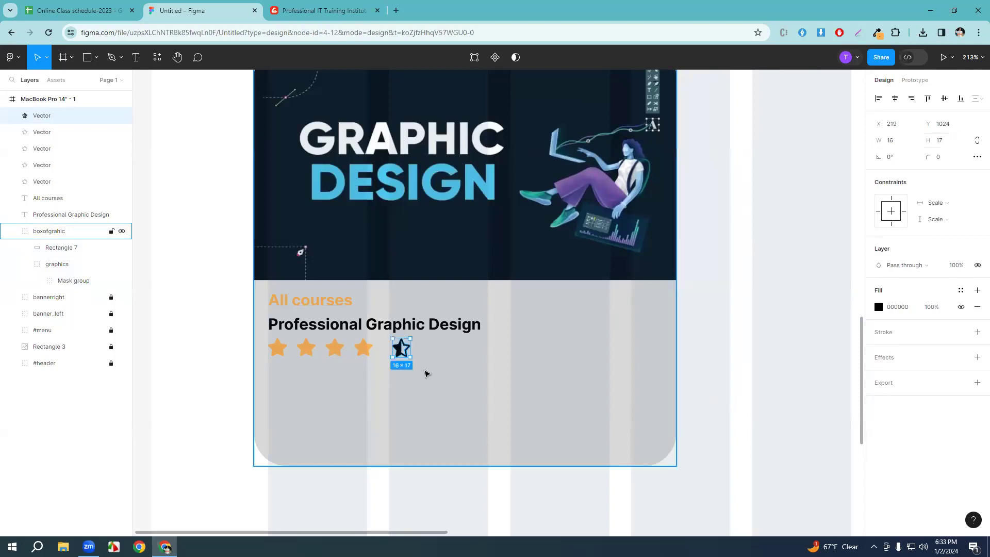
click(879, 308)
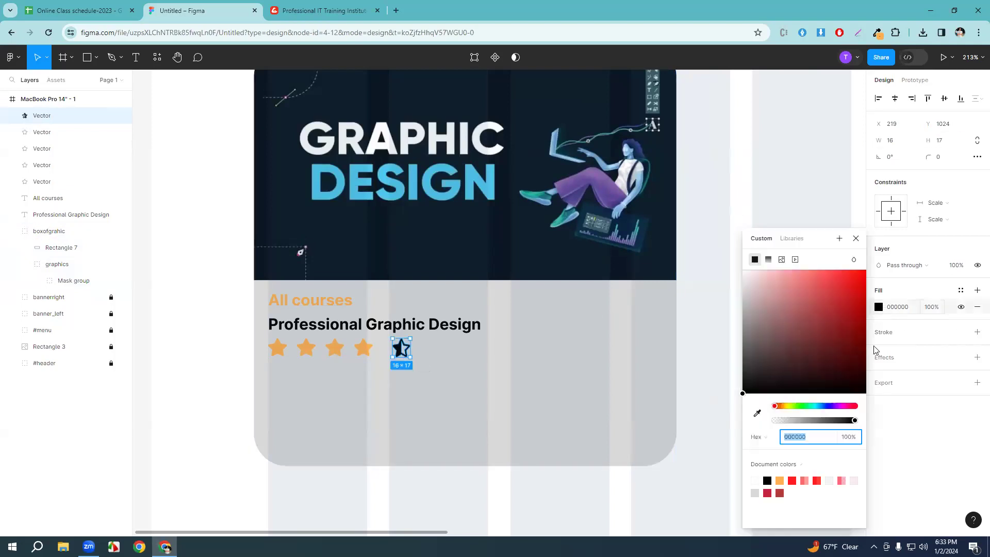
click(781, 480)
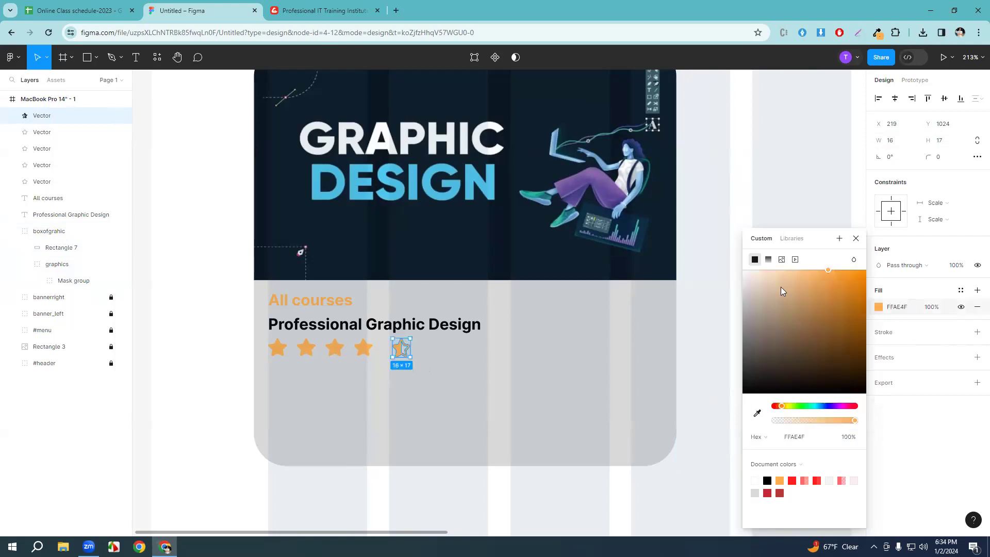
click(856, 240)
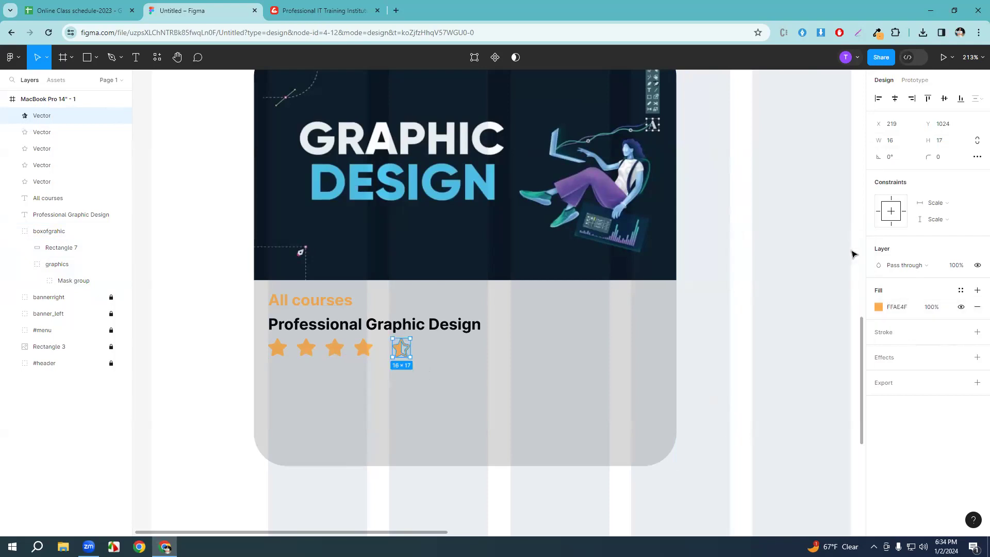
Correct the half star to 17 × 16 and slide it left to 9 px spacing.
click(898, 144)
key(Return)
click(966, 146)
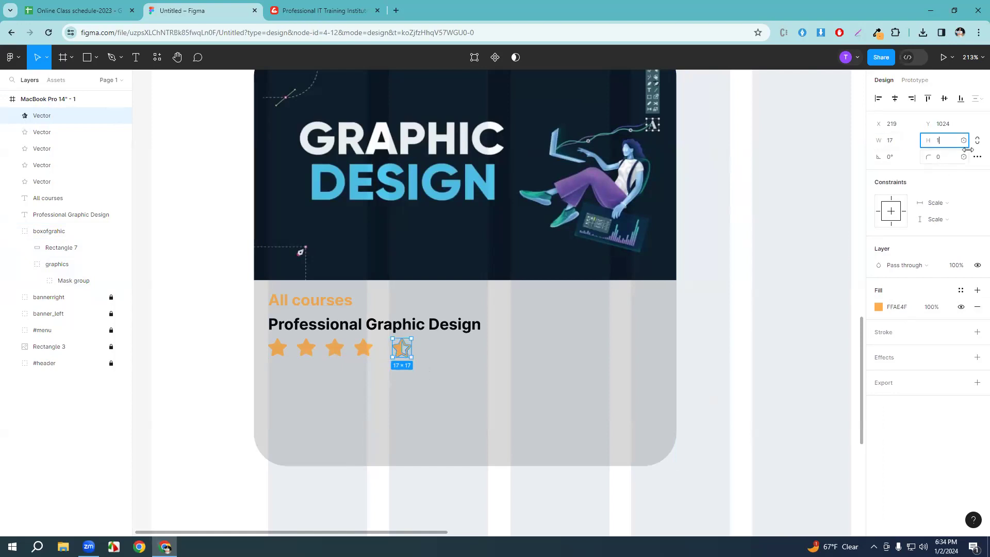
text(16)
key(Return)
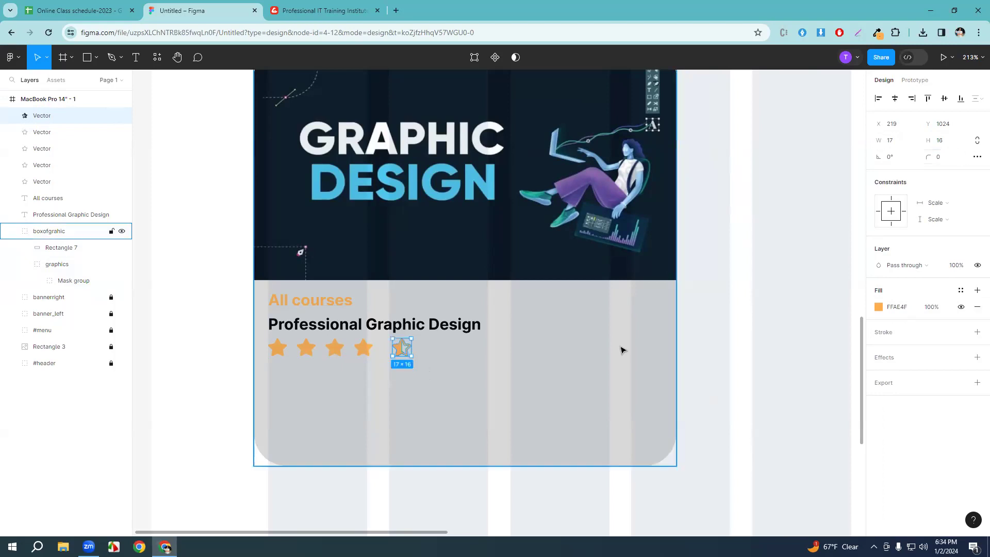
drag(401, 348, 399, 351)
click(426, 419)
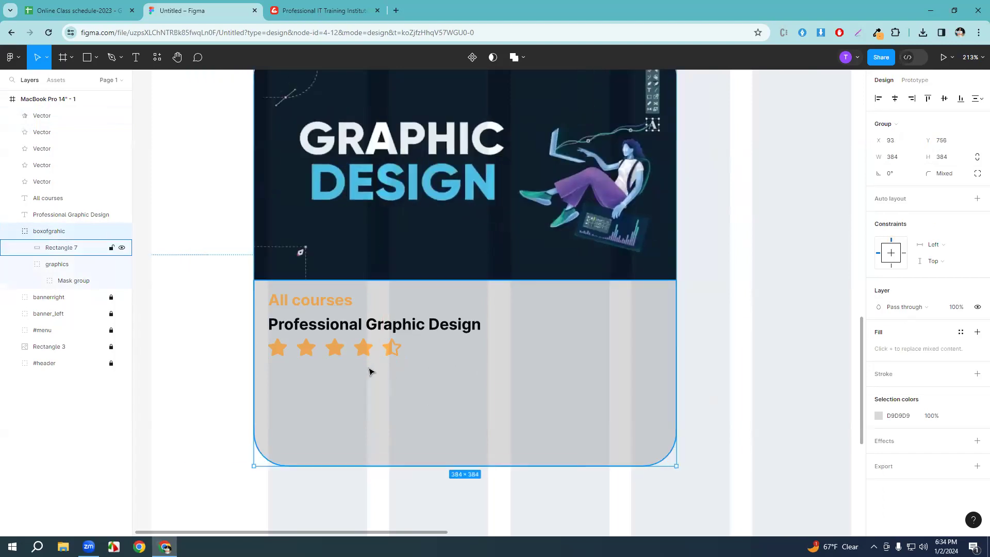
Select all five stars, group them, and rename the group 'review'.
click(392, 348)
shift+click(364, 348)
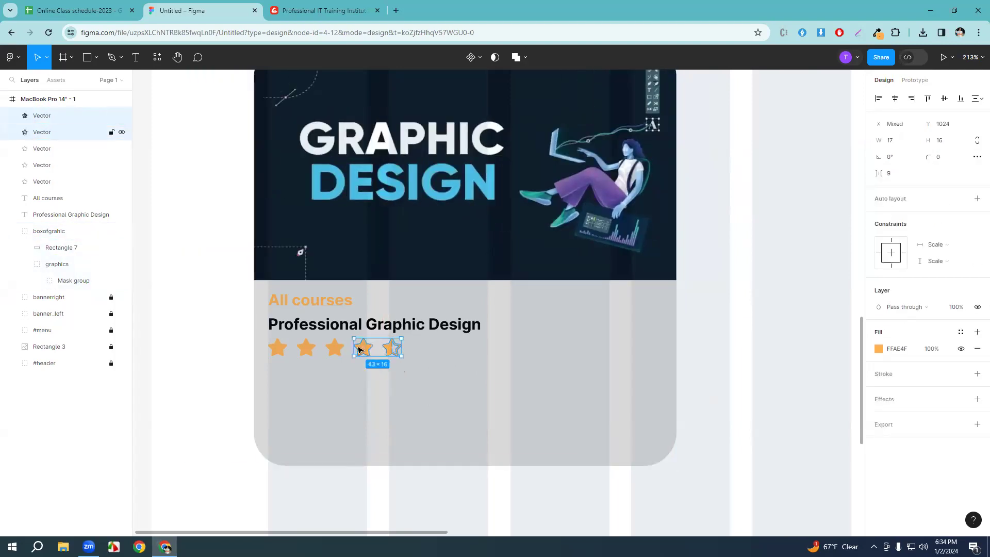
shift+click(335, 349)
shift+click(305, 348)
shift+click(276, 348)
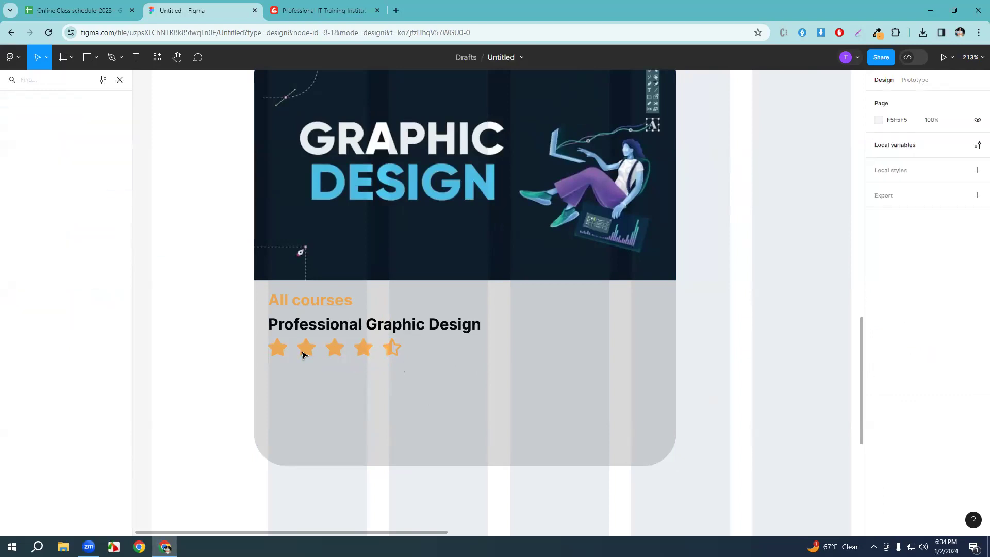
click(119, 79)
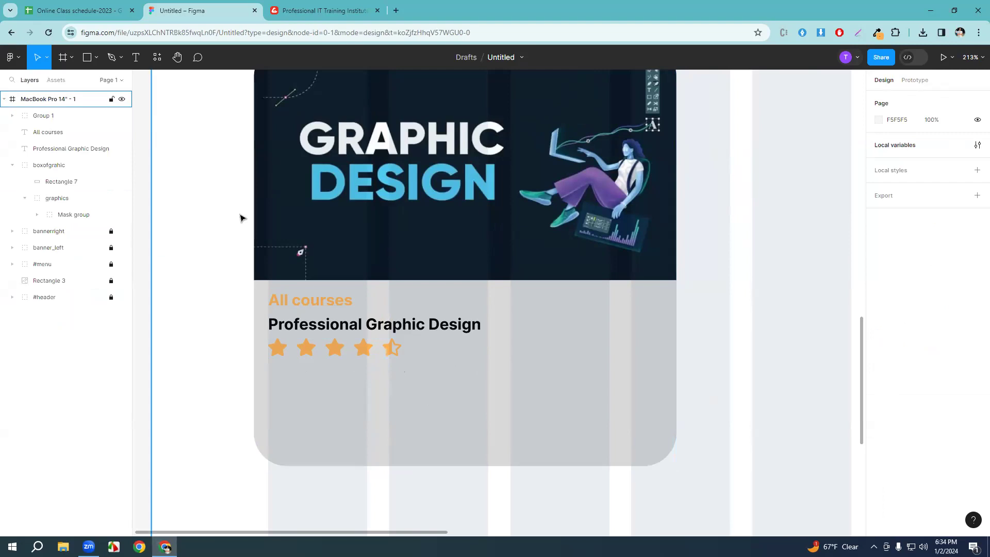
click(398, 354)
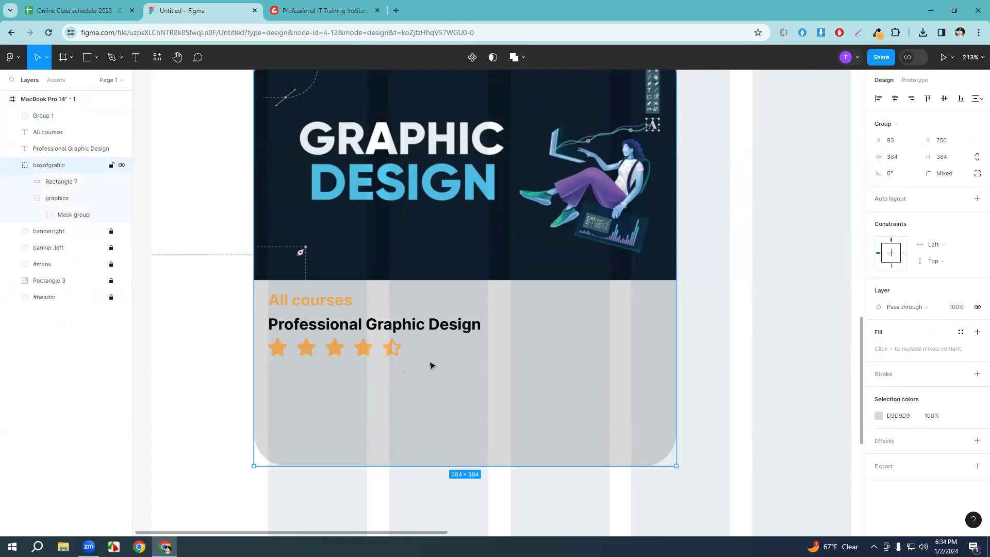
key(ctrl+r)
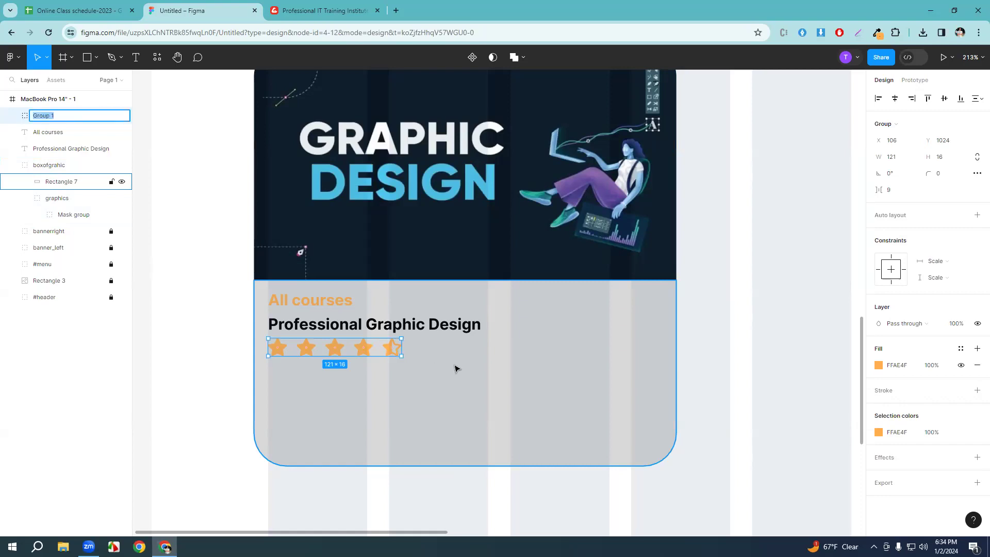
key(BackSpace)
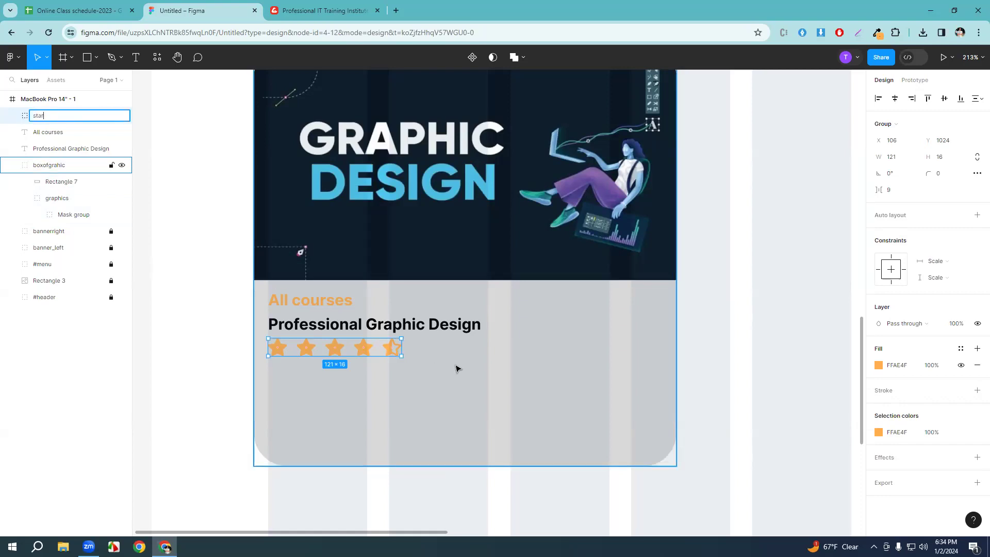
text(review)
key(Return)
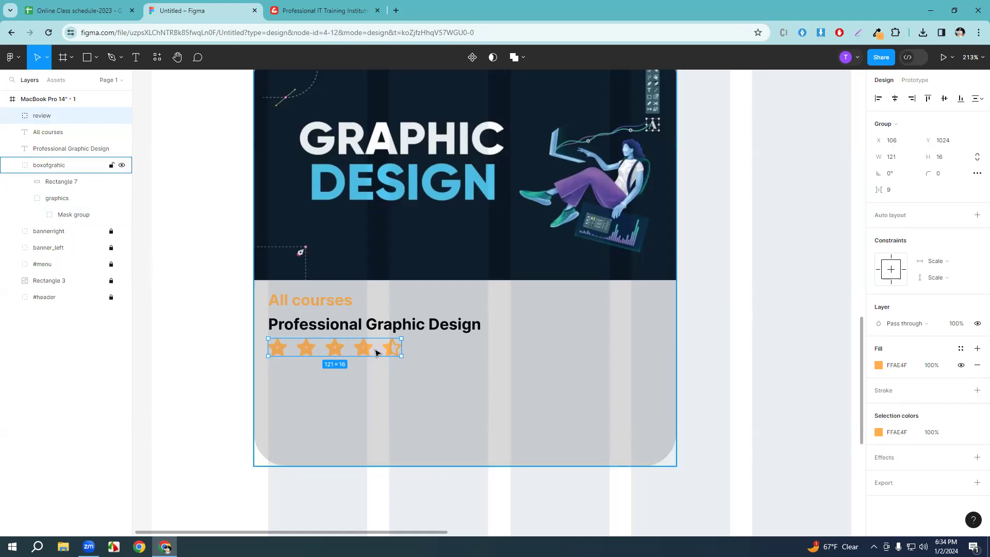
Position the review star group under the course title and collapse the card's layers.
click(946, 101)
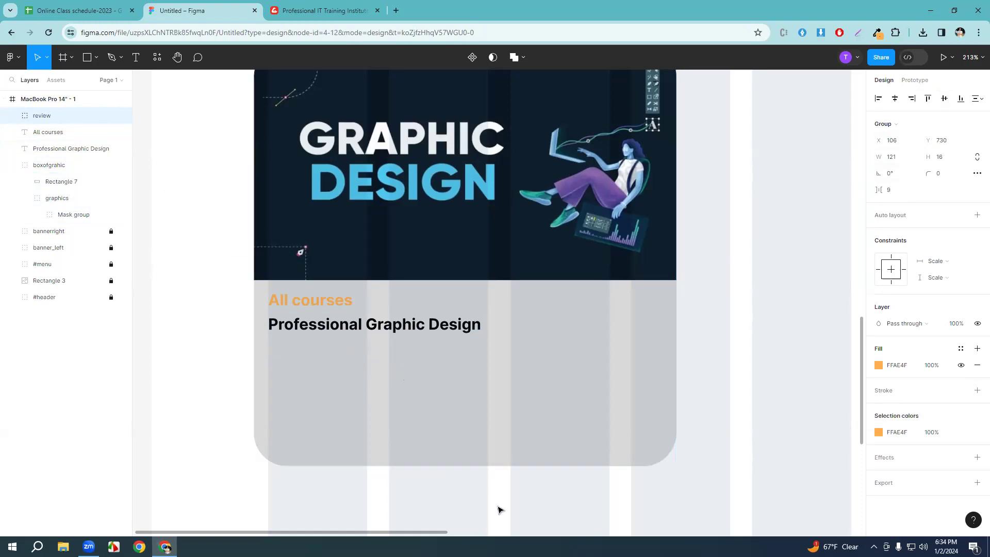
scroll(497, 511, down, 5)
scroll(496, 485, up, 5)
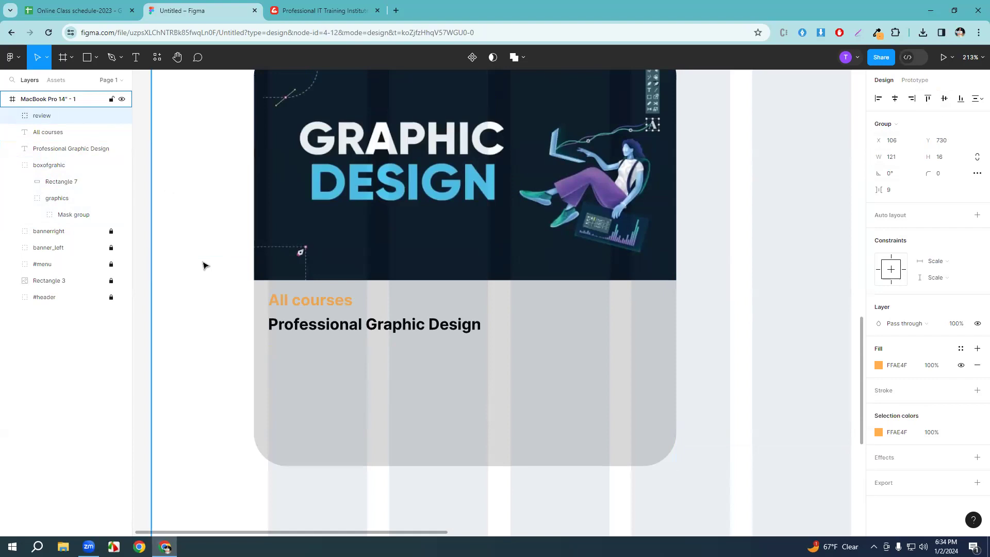
key(ctrl+z)
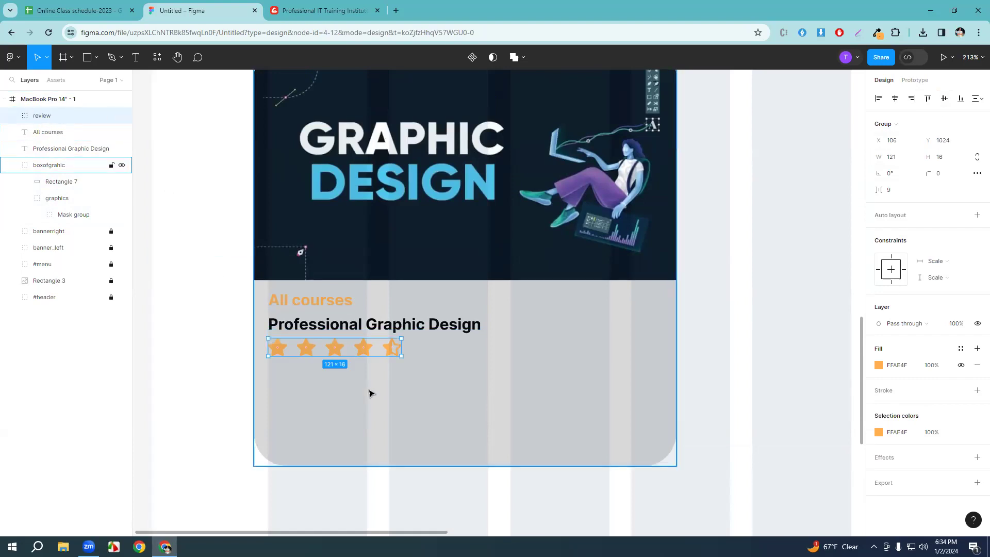
drag(375, 350, 344, 355)
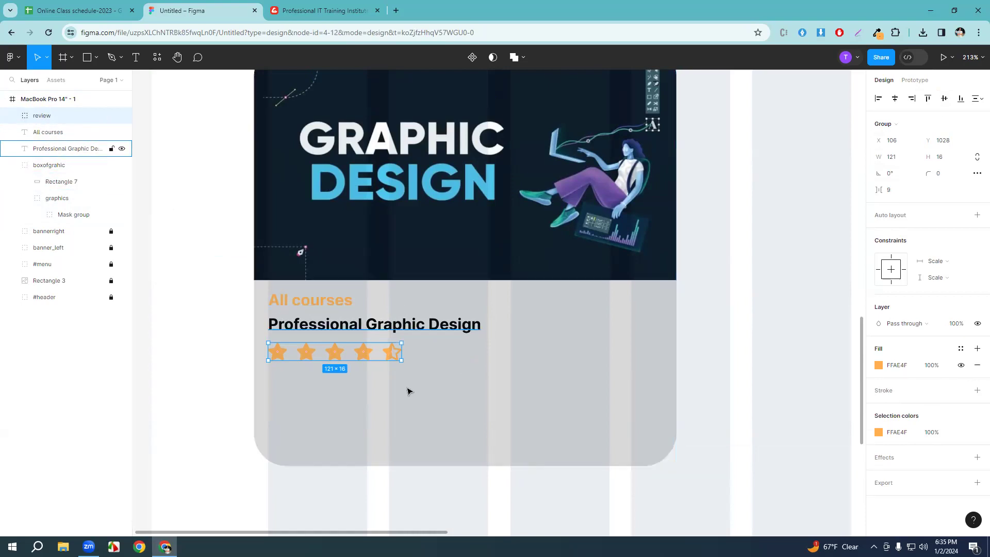
drag(462, 394, 402, 367)
key(ctrl+z)
key(ctrl+z)
scroll(508, 352, down, 5)
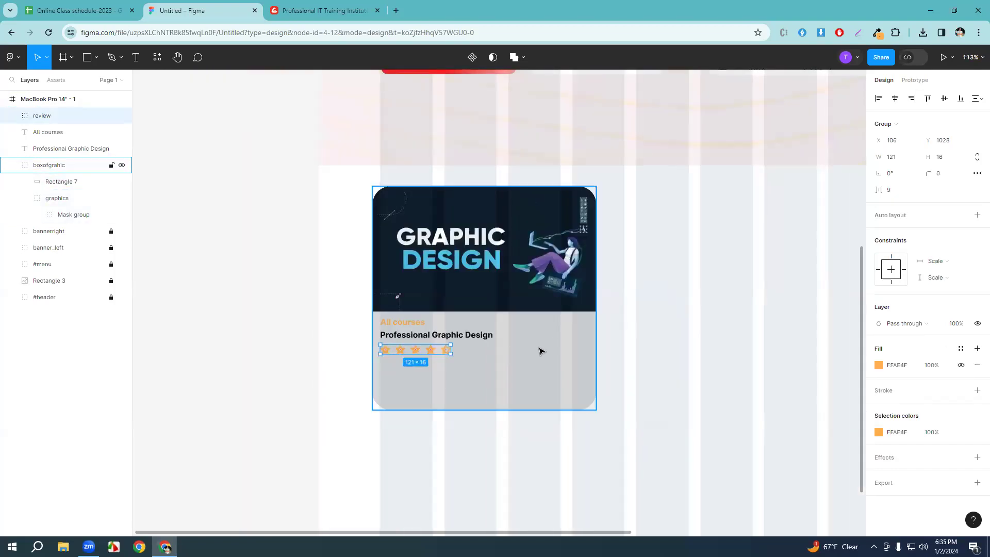
click(12, 165)
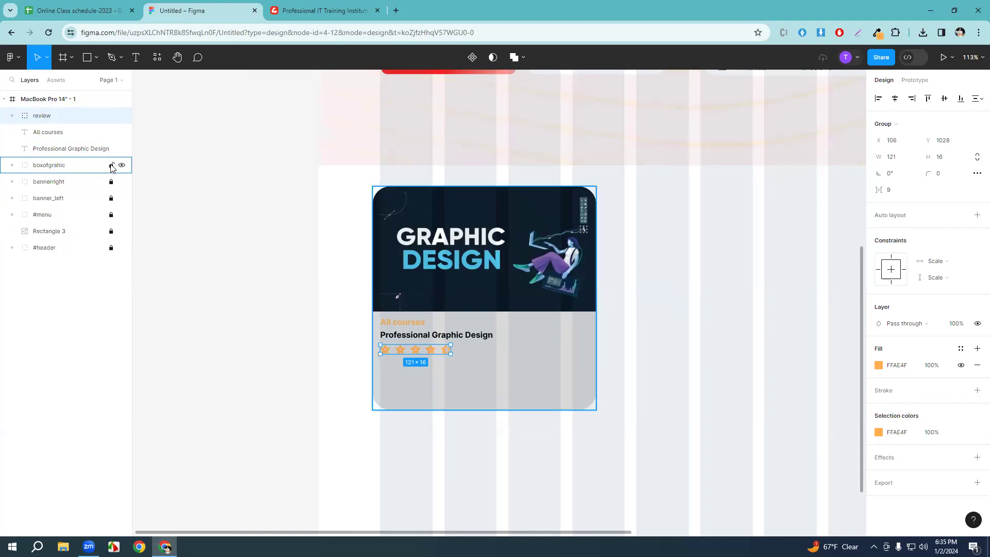
click(485, 377)
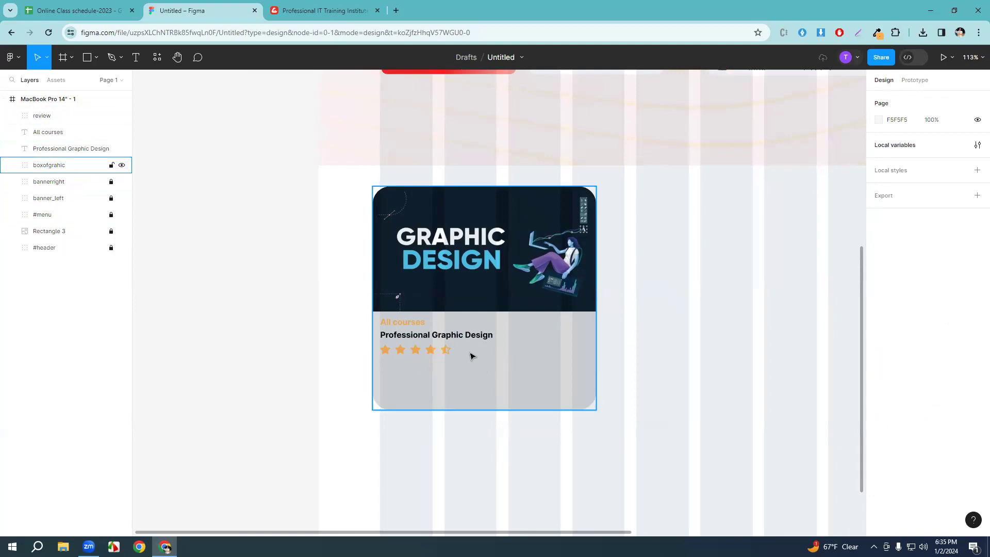
scroll(490, 361, down, 2)
scroll(489, 361, up, 6)
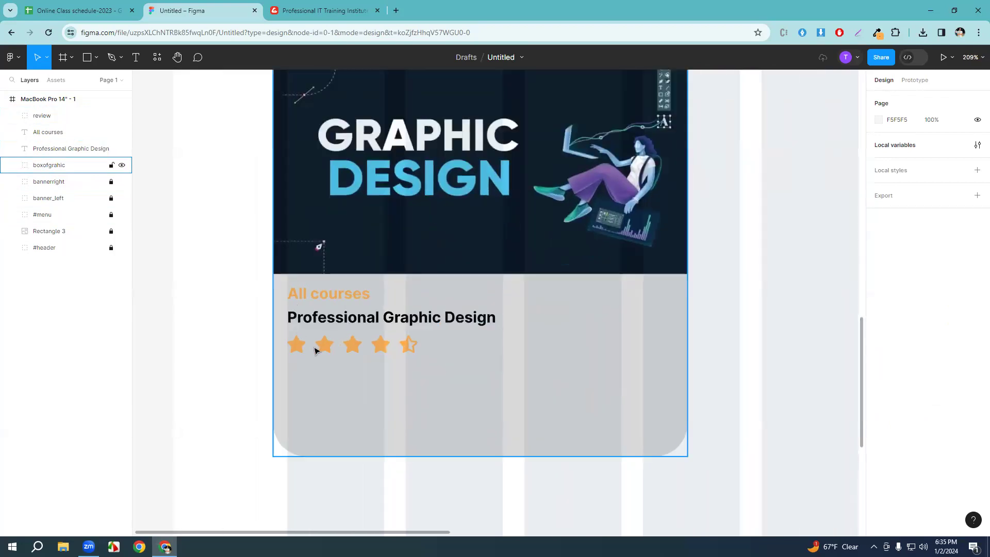
Group the review stars, 'Professional Graphic Design' title and All courses label as 'review cpi'.
click(372, 348)
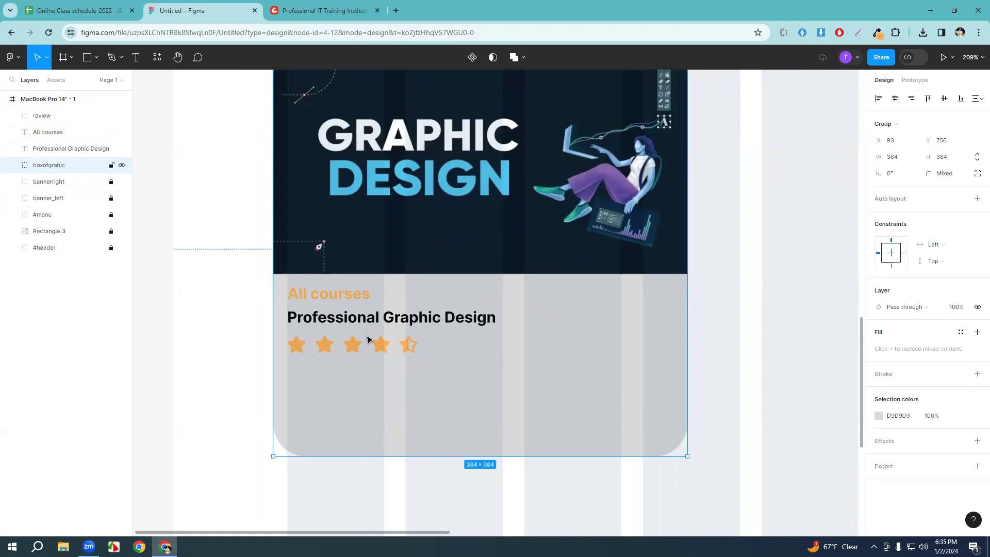
double_click(368, 343)
shift+click(362, 321)
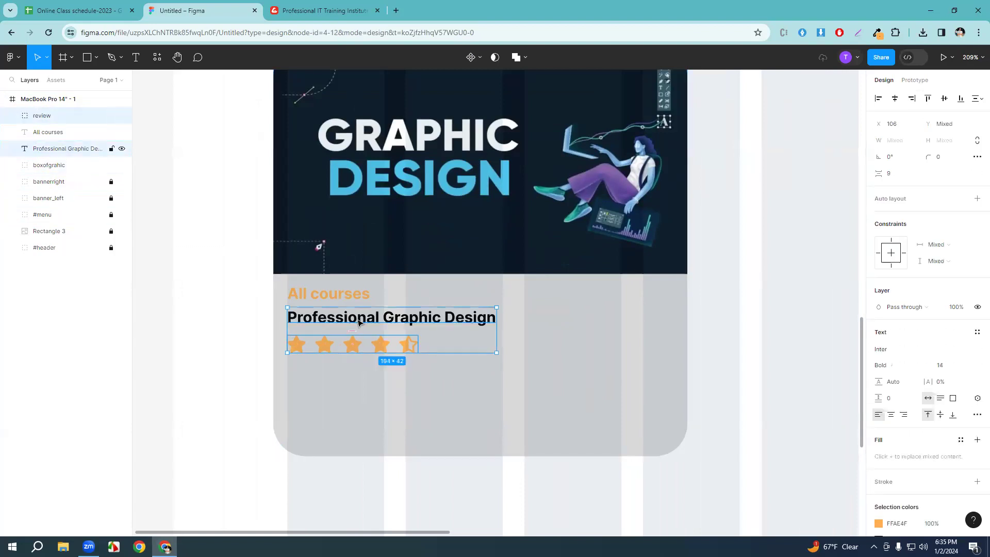
shift+click(339, 293)
key(ctrl+g)
key(ctrl+r)
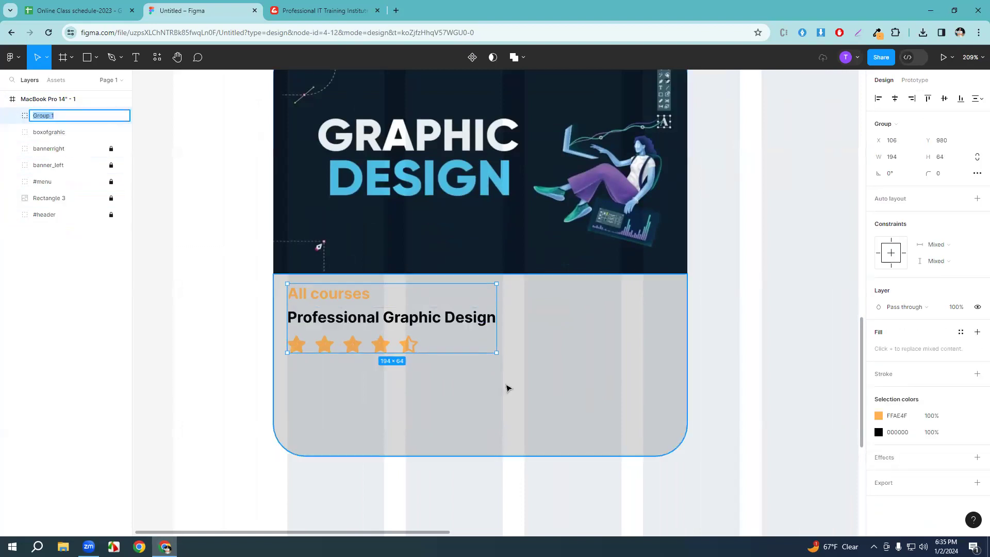
key(BackSpace)
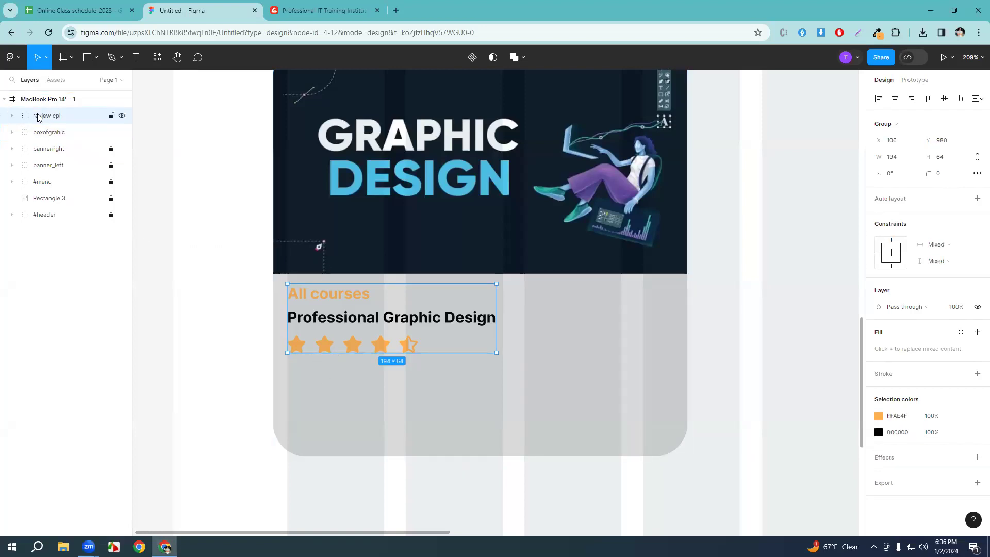
drag(370, 331, 411, 331)
key(ctrl+z)
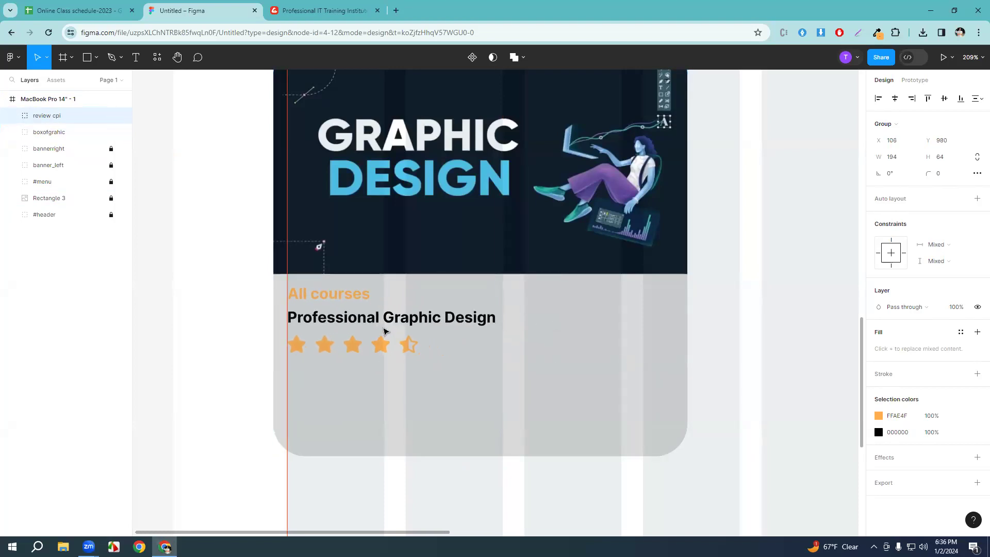
click(508, 351)
scroll(548, 317, down, 3)
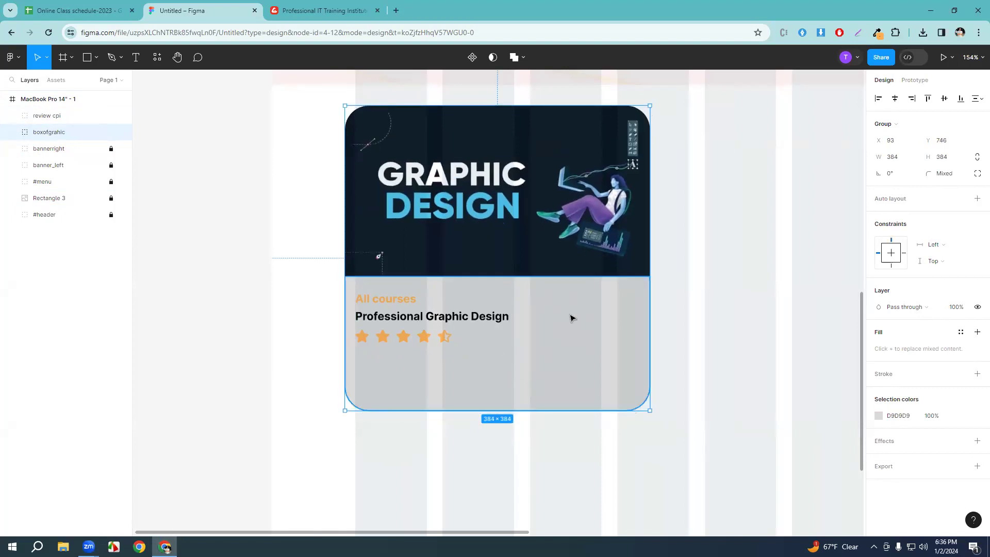
Nudge the card group into place, shifting it about 41 px left, then slightly right.
click(740, 433)
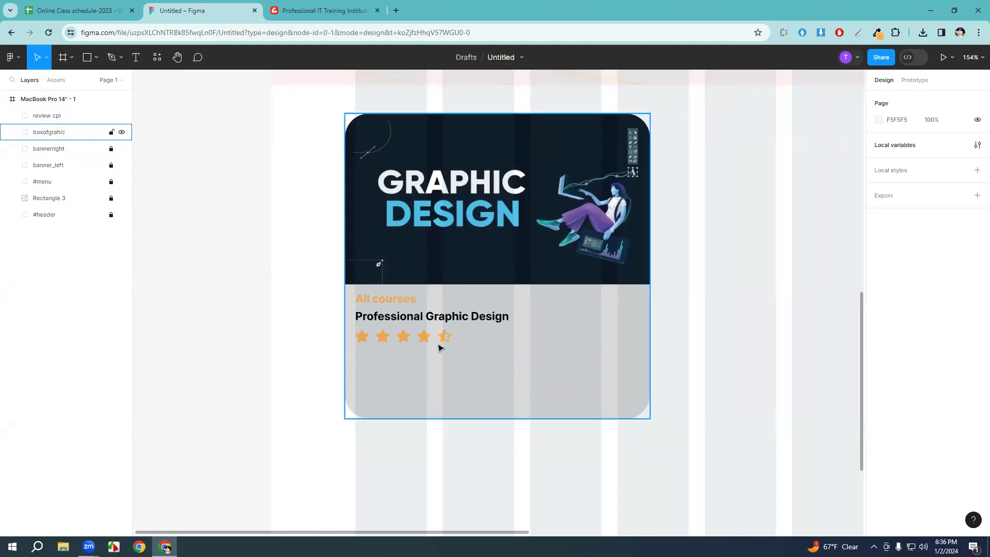
mouse_move(515, 383)
mouse_down()
mouse_move(535, 380)
mouse_move(524, 382)
mouse_up()
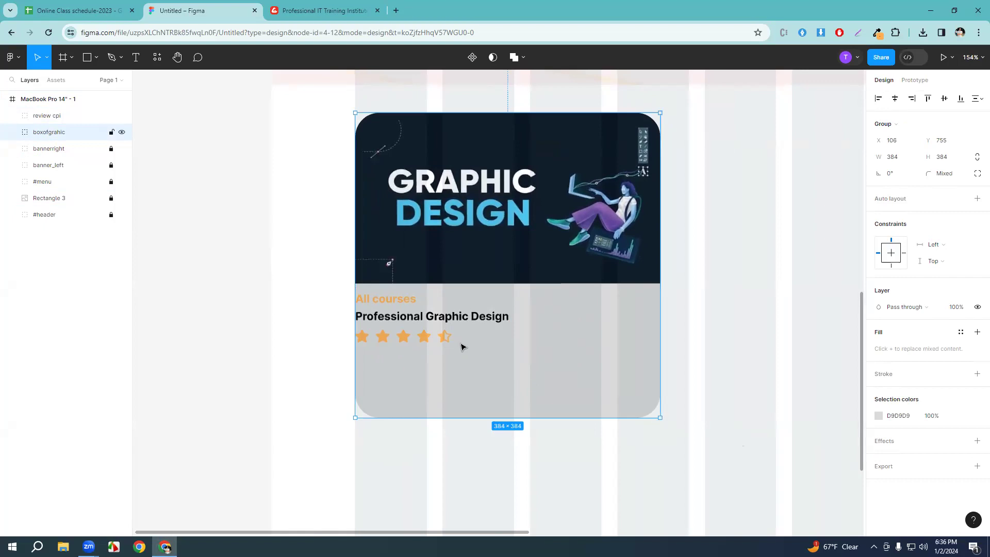
drag(436, 323, 403, 317)
click(415, 324)
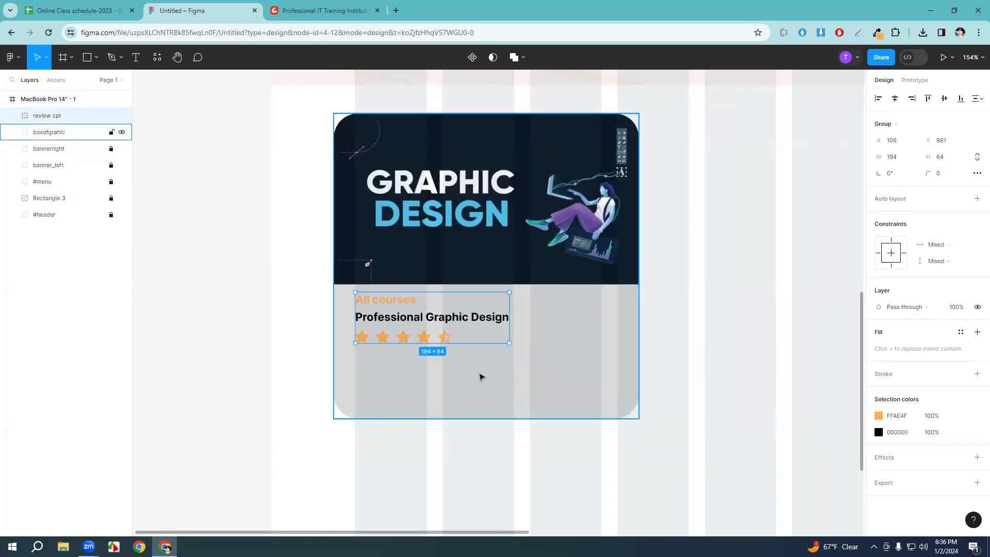
click(483, 378)
drag(483, 378, 489, 379)
Move the review cpi layer into boxofgrahic and adjust the grey bottom panel's position.
click(47, 116)
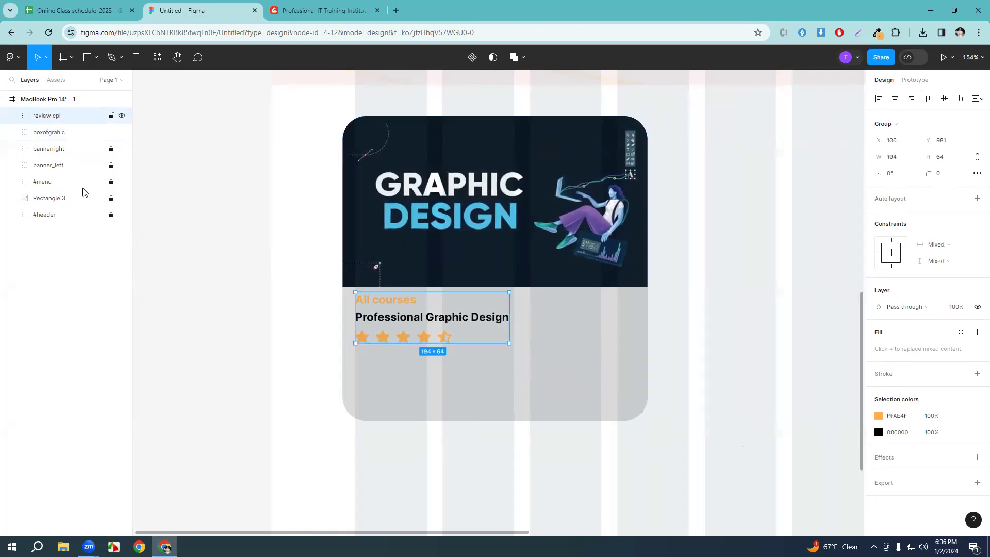
click(11, 133)
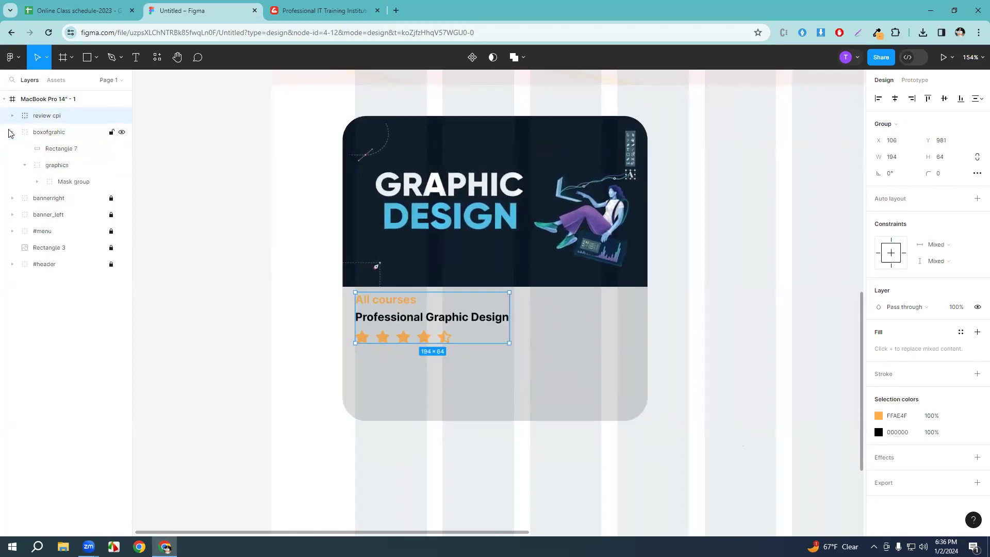
mouse_move(53, 152)
mouse_down()
mouse_move(44, 115)
mouse_move(51, 147)
mouse_up()
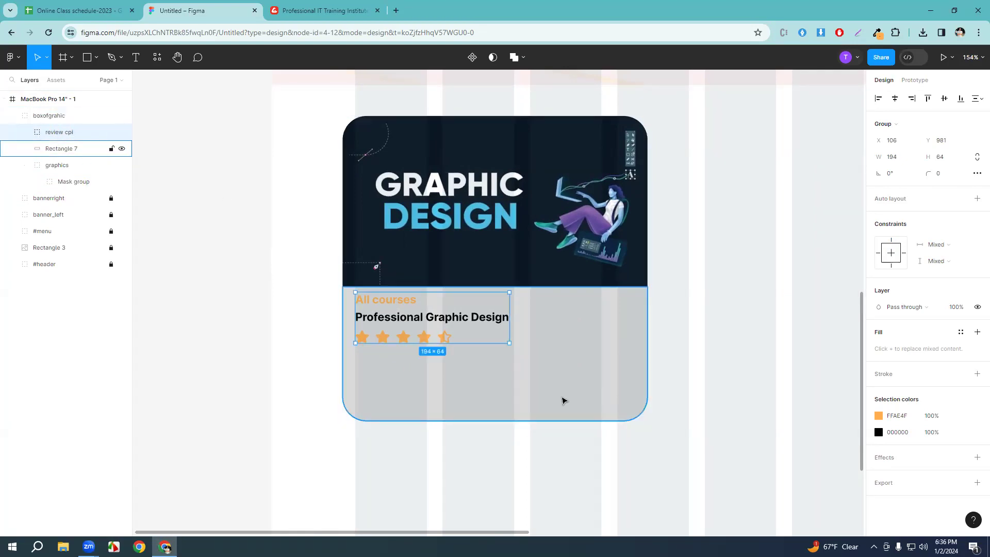
click(502, 360)
mouse_move(519, 362)
mouse_down()
mouse_move(506, 354)
mouse_move(513, 360)
mouse_up()
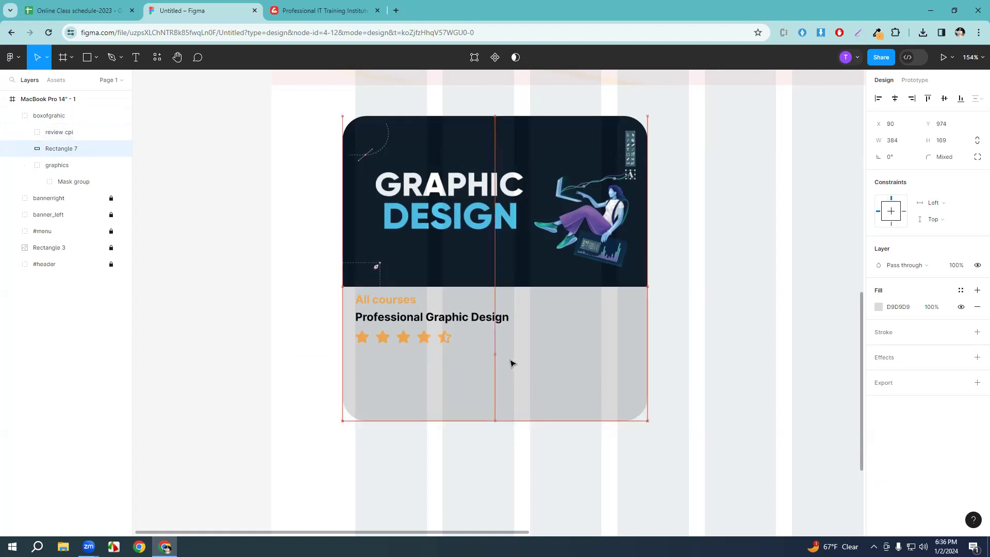
click(734, 354)
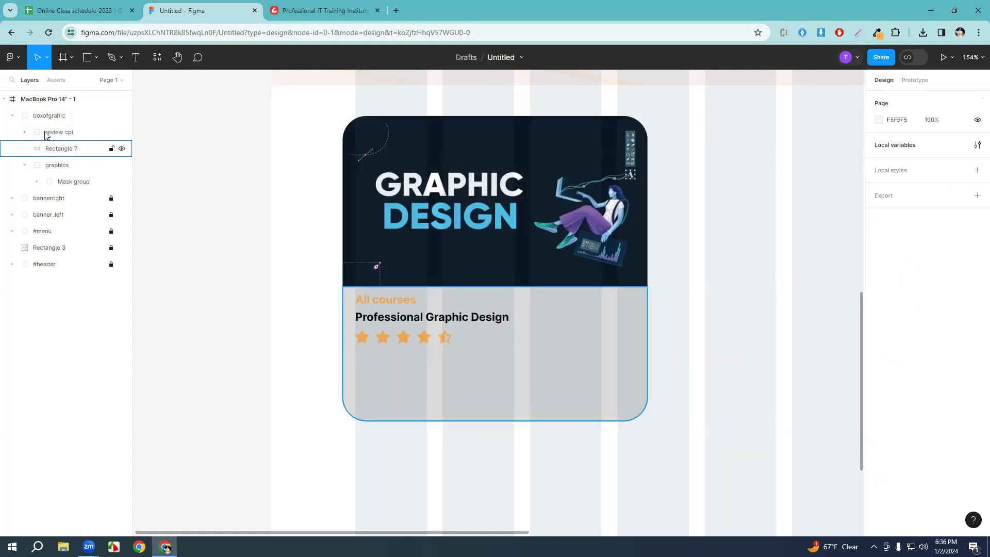
click(122, 132)
click(122, 132)
Move Rectangle 7 into the graphics group and lock graphics.
click(72, 152)
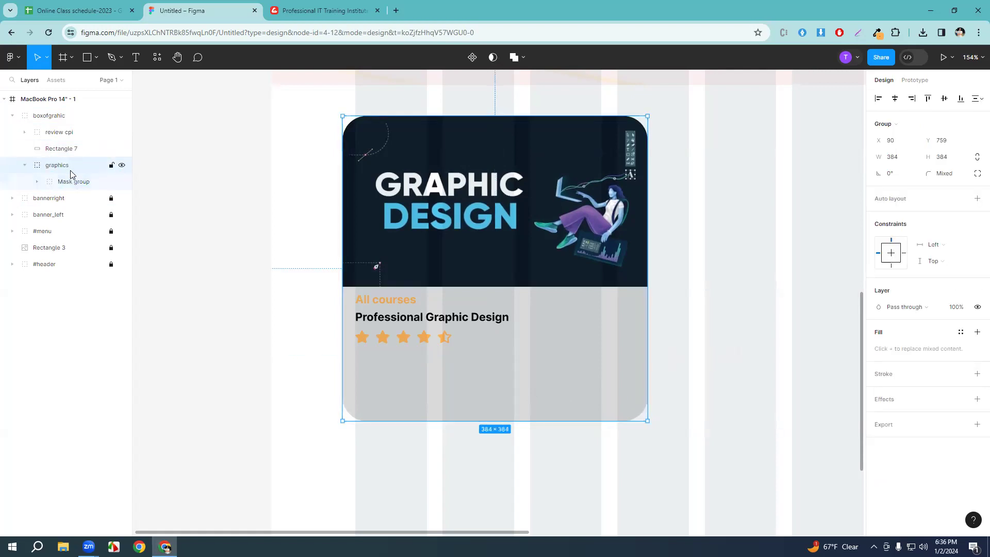
drag(64, 150, 66, 166)
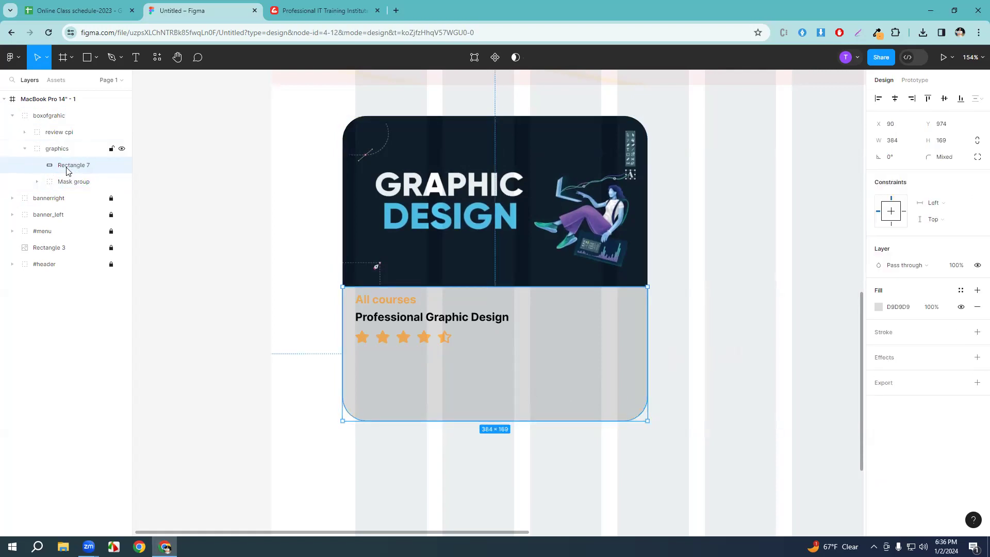
click(25, 149)
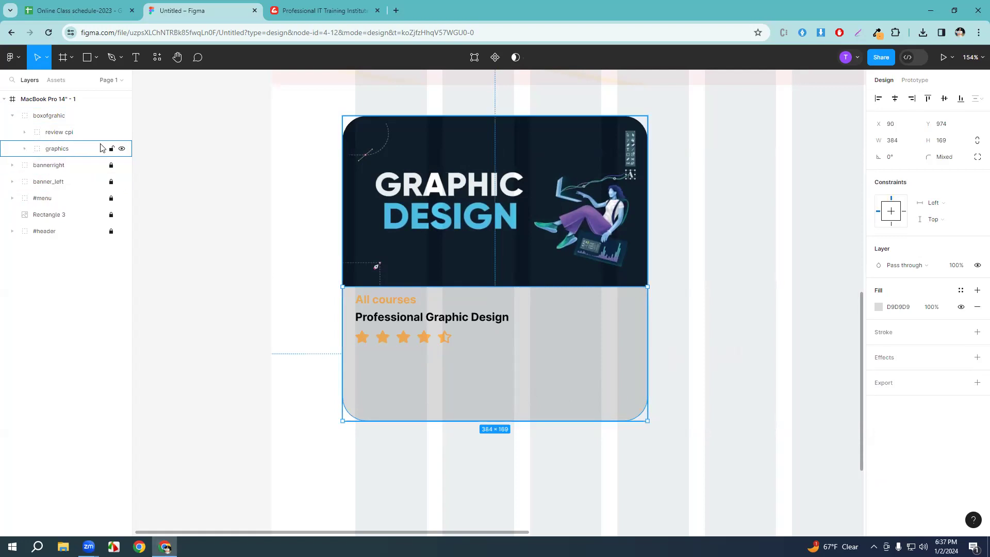
click(113, 149)
Shift the MacBook Pro frame slightly left and down.
click(551, 349)
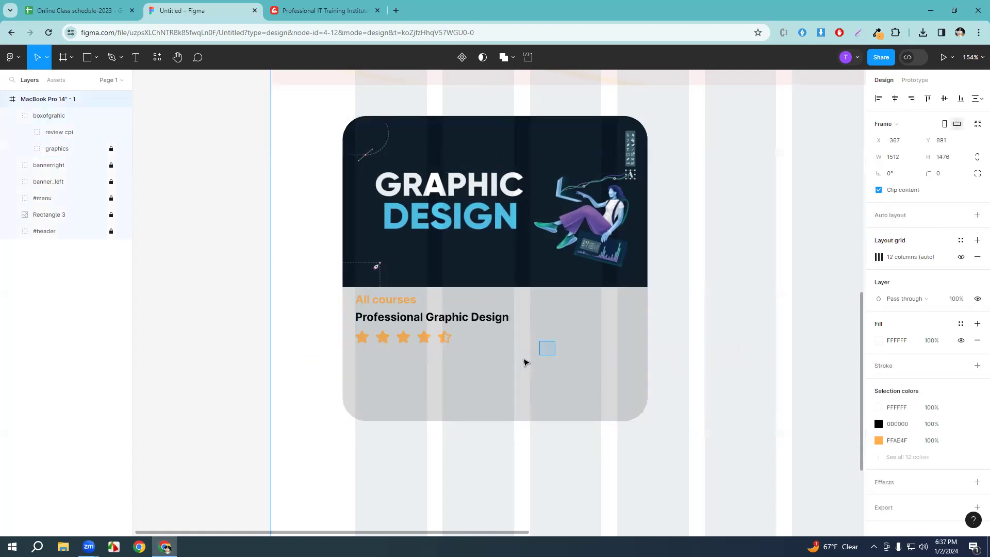
drag(459, 322, 449, 333)
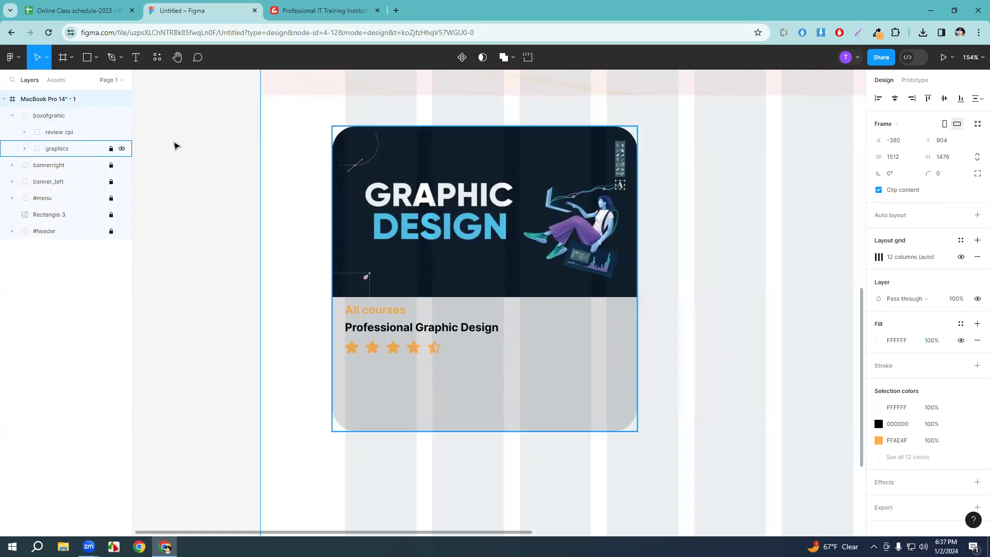
click(187, 144)
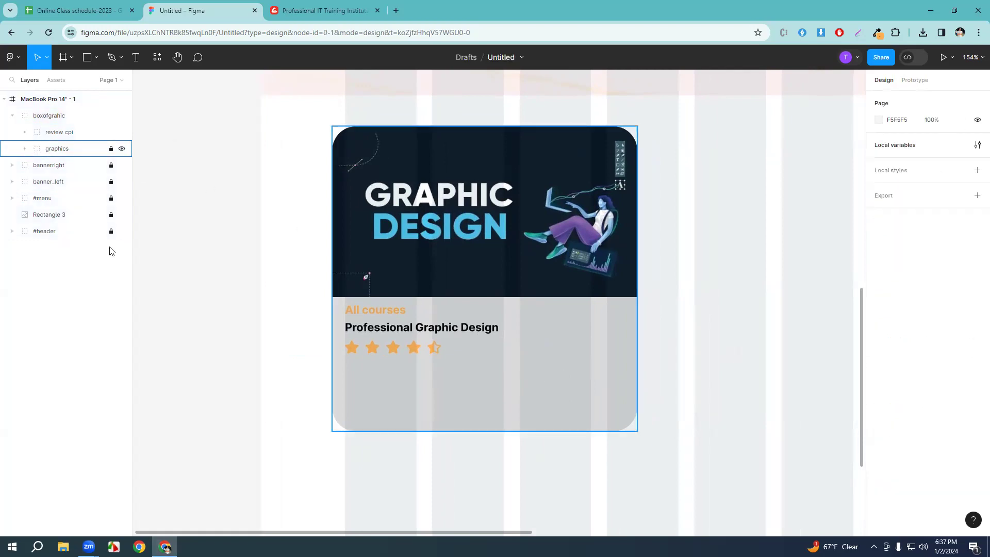
Lower the review cpi text about 13 px on the card, checking it against the layout grid.
click(52, 115)
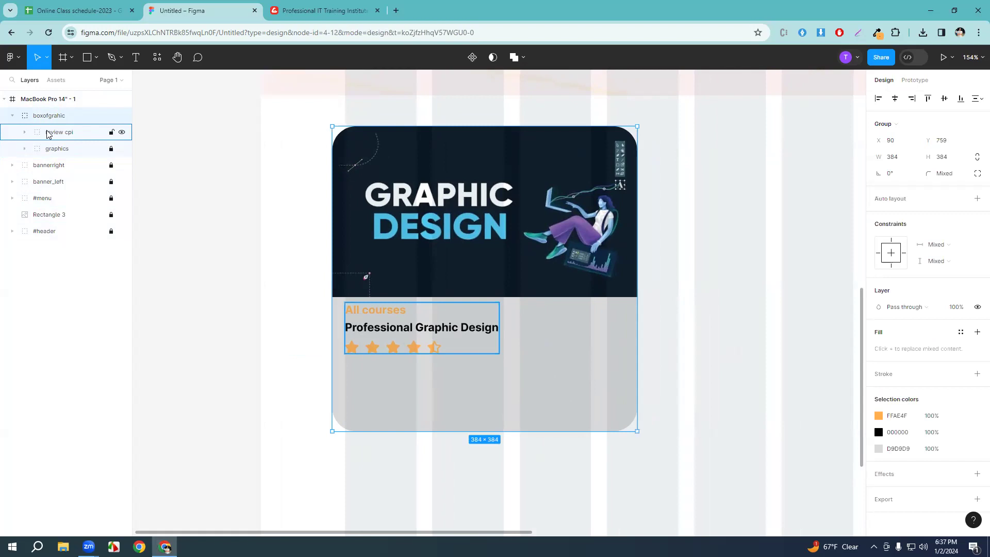
click(48, 133)
click(122, 133)
click(122, 132)
drag(362, 324, 384, 327)
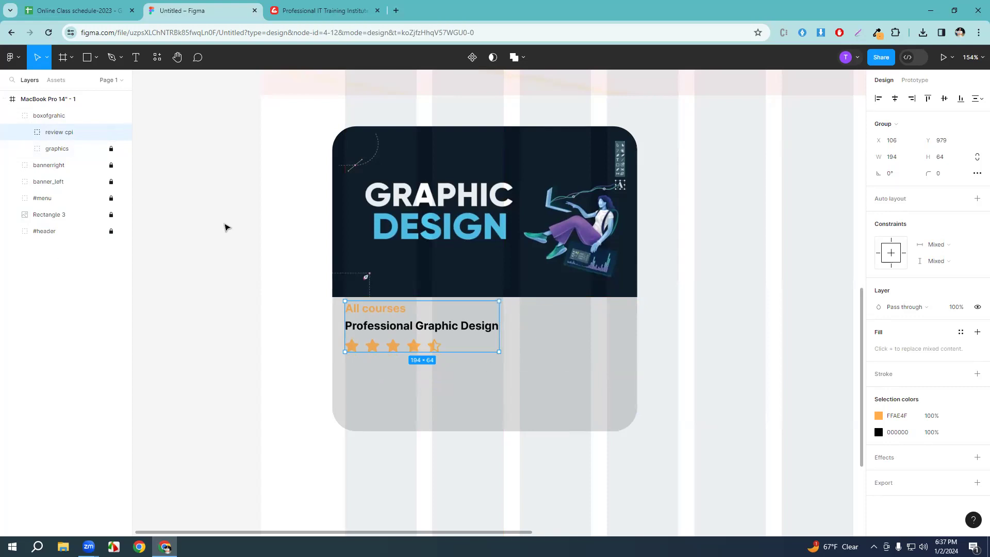
drag(421, 341, 421, 347)
click(573, 385)
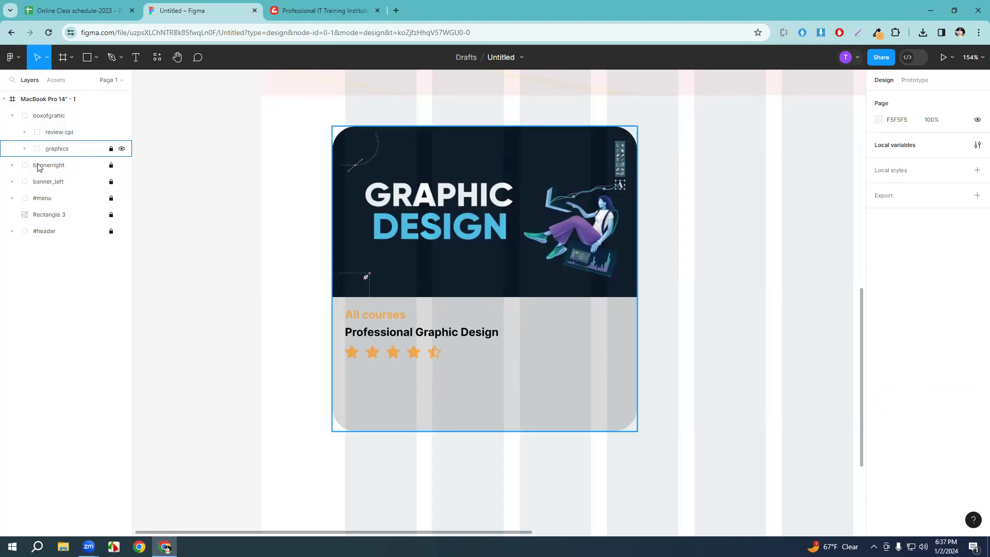
key(ctrl+shift+4)
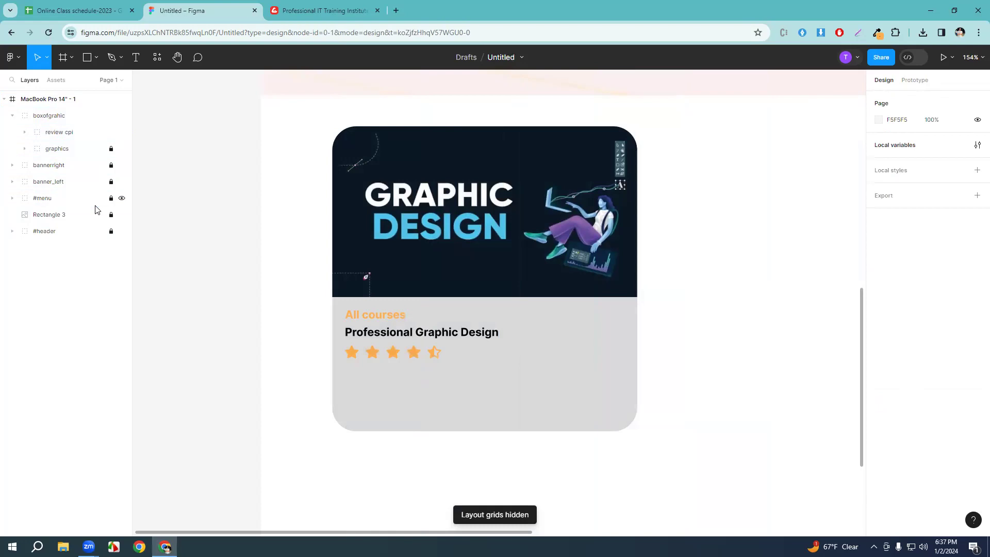
key(ctrl+shift+4)
Rename the grey bottom panel Rectangle 7 to 'card bottom' inside graphics.
click(23, 149)
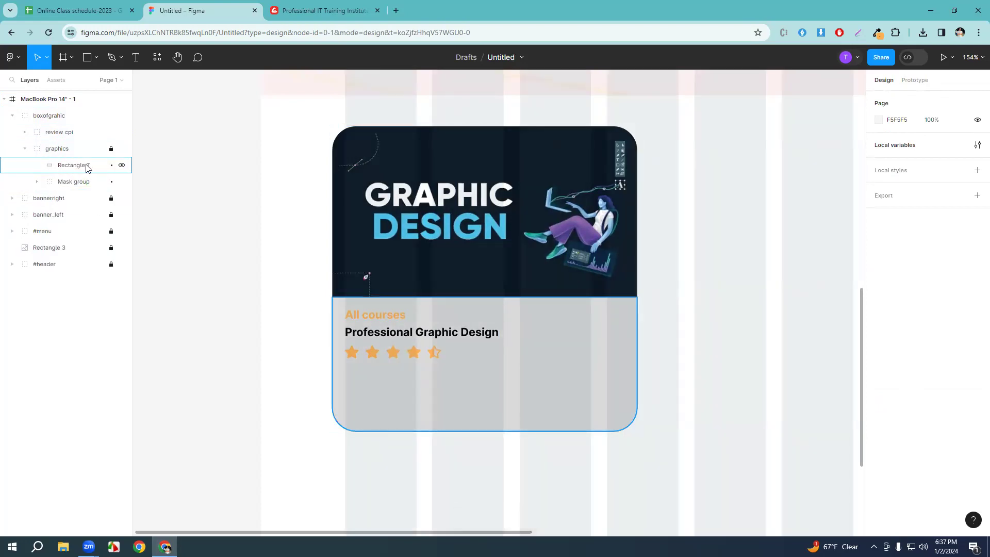
click(73, 166)
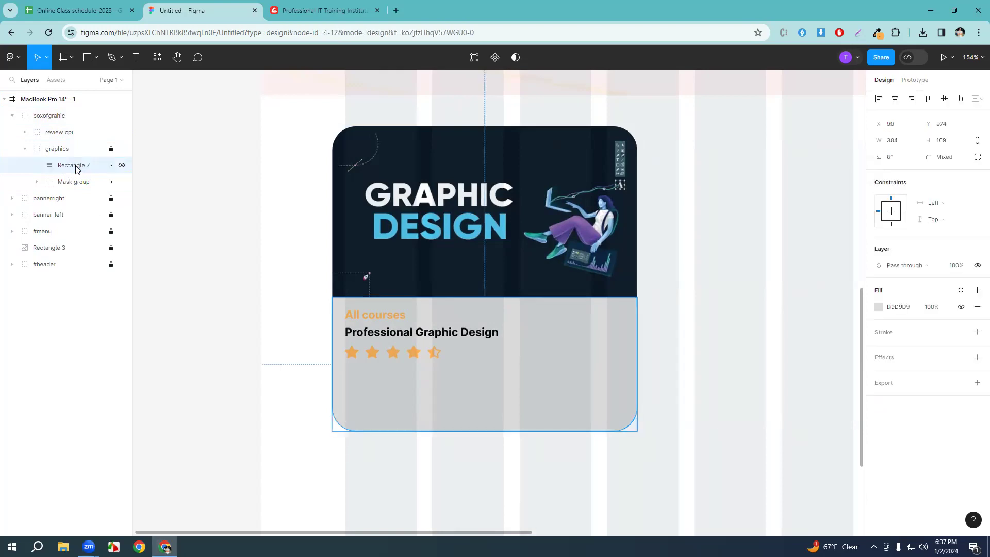
double_click(76, 166)
key(BackSpace)
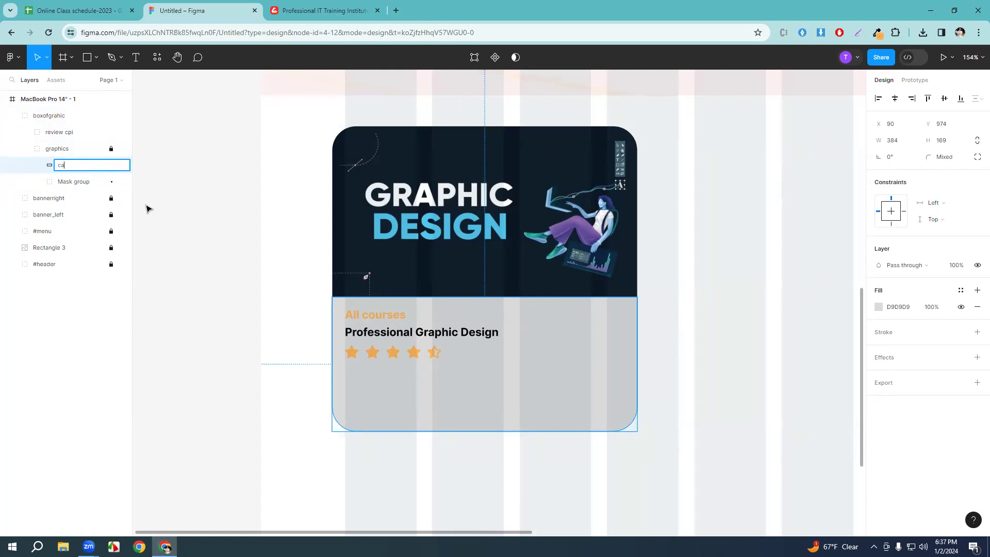
text(card bottom p...)
key(Return)
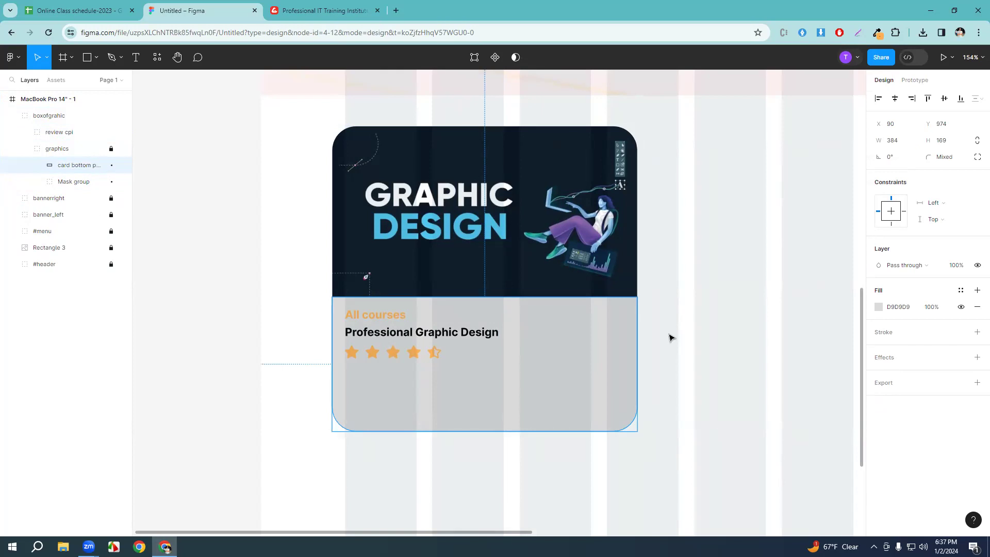
click(25, 149)
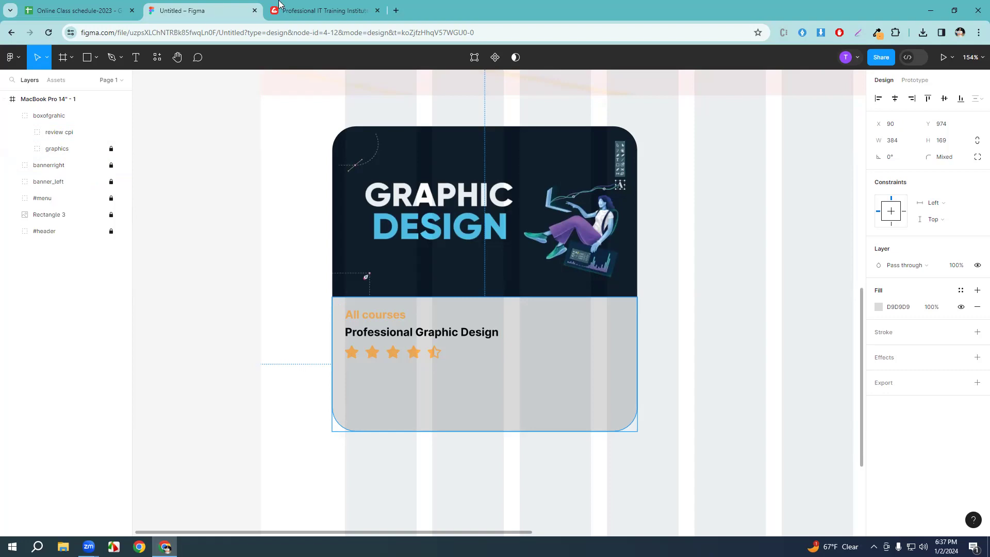
click(321, 5)
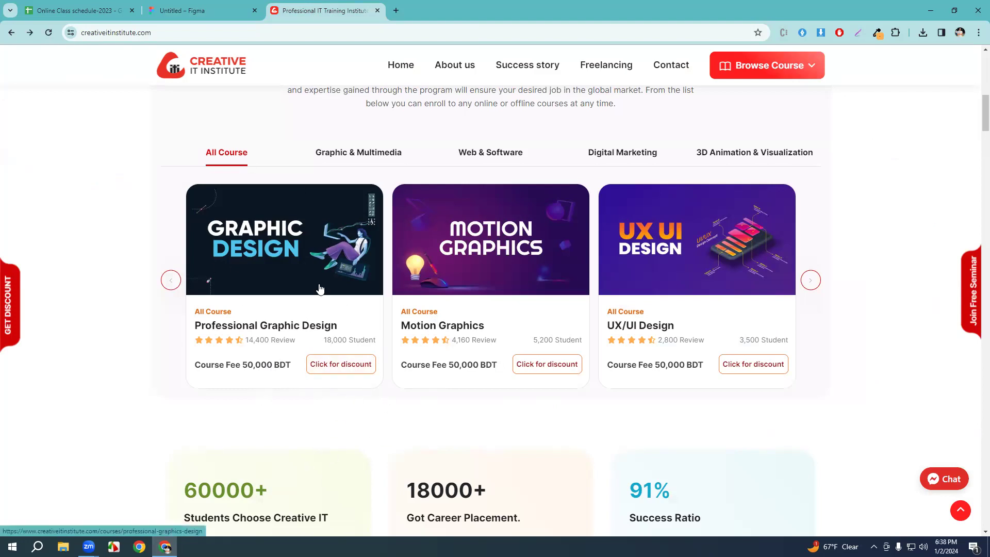
scroll(348, 314, down, 6)
scroll(340, 338, up, 6)
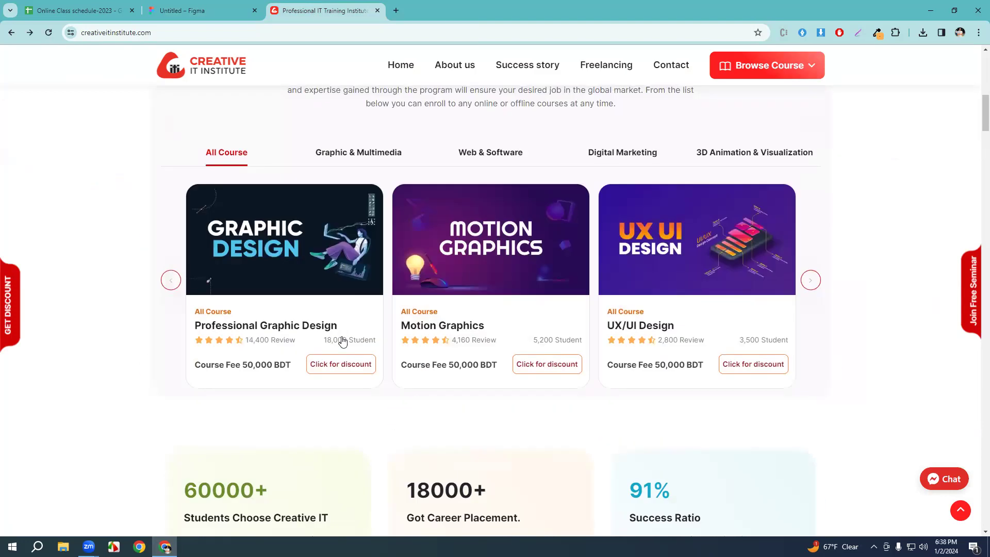
click(207, 10)
key(Escape)
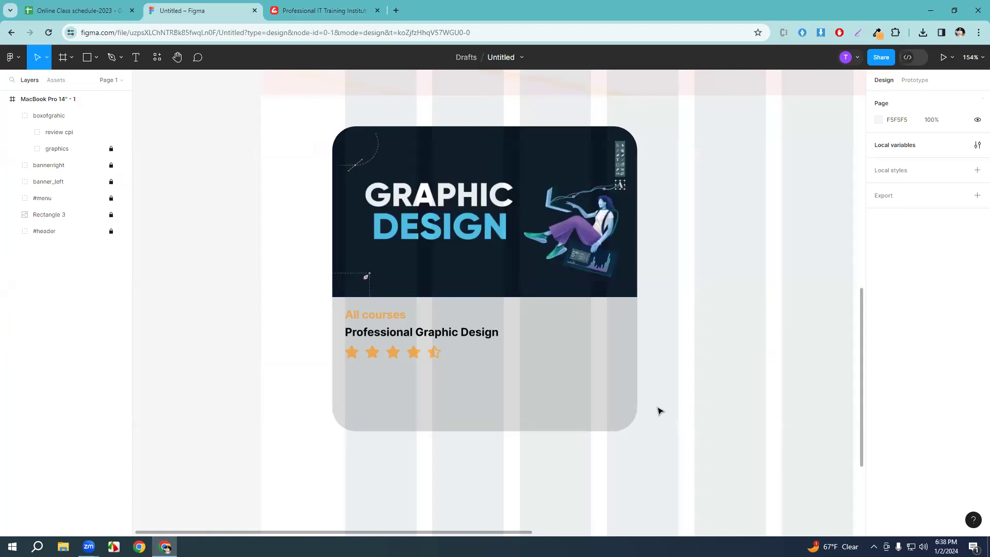
Draw a 147×28 rectangle in the card's lower area.
click(87, 57)
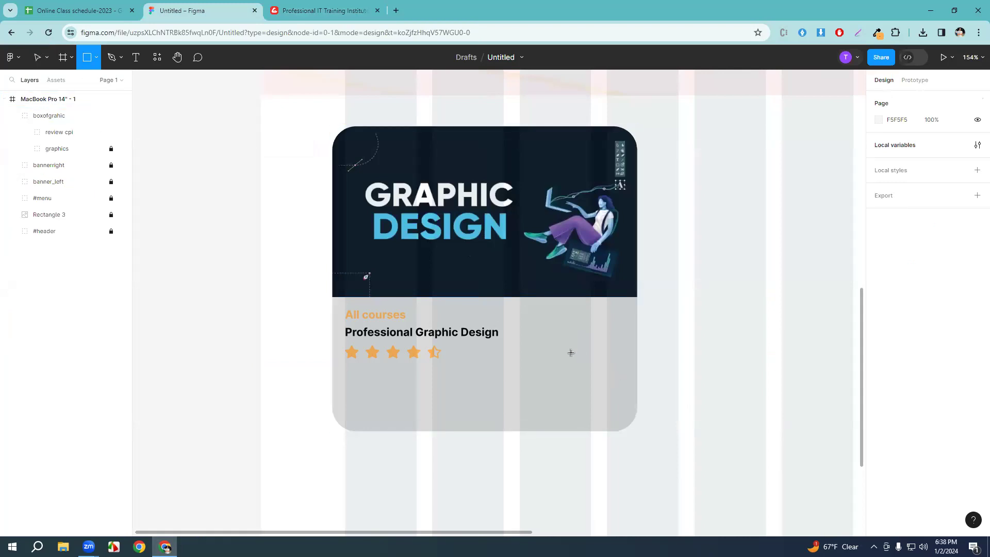
drag(469, 378, 586, 399)
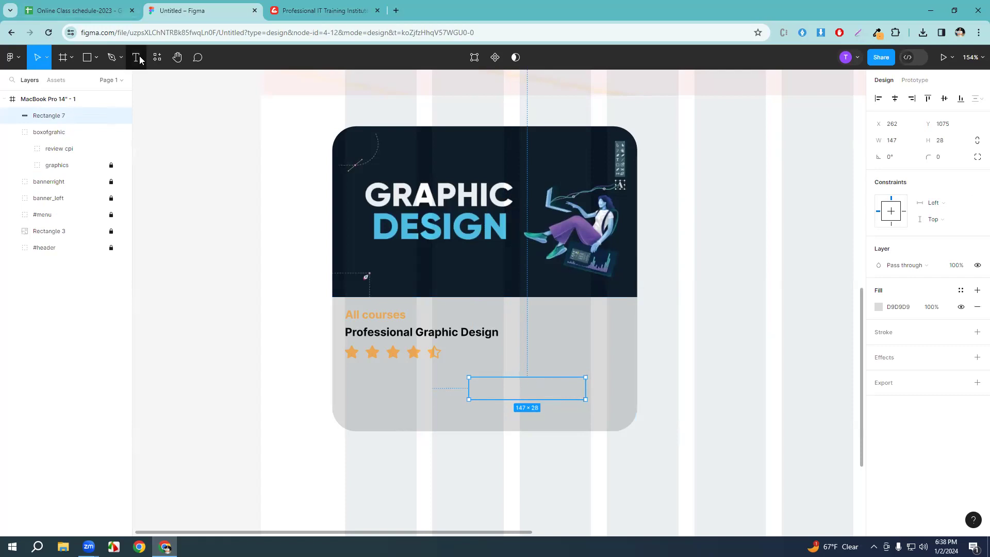
key(t)
click(549, 389)
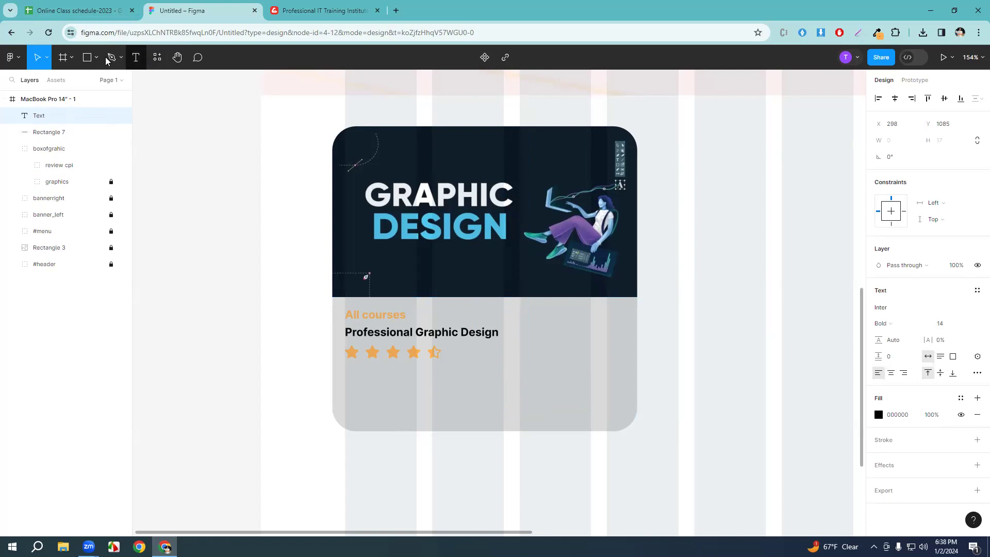
click(565, 389)
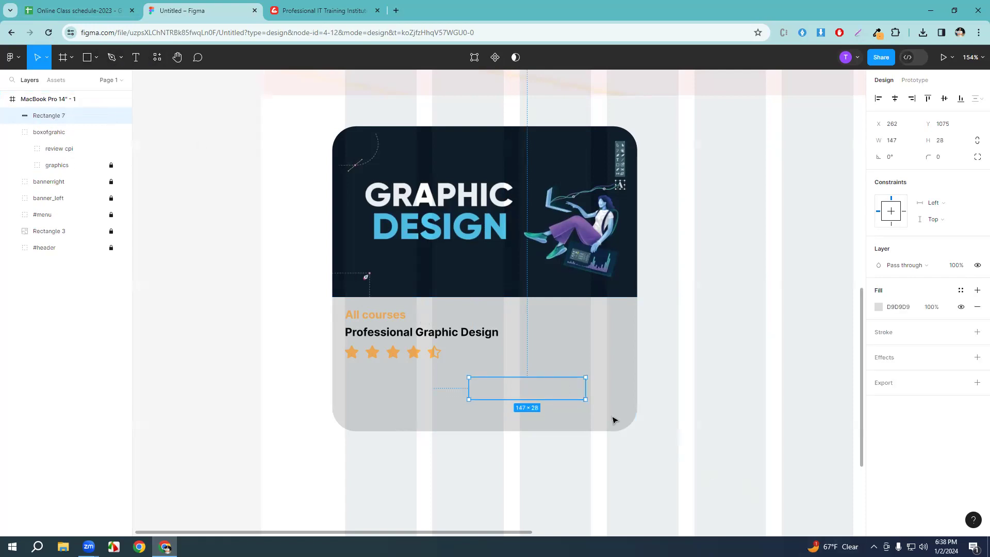
Fill the rectangle red C61D1D and round its corners slightly.
click(879, 306)
click(849, 297)
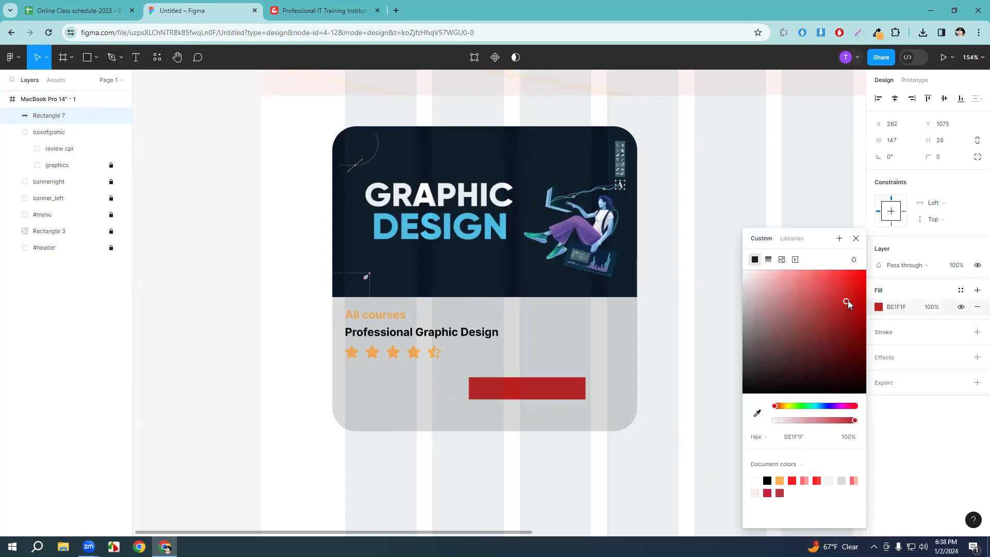
click(855, 239)
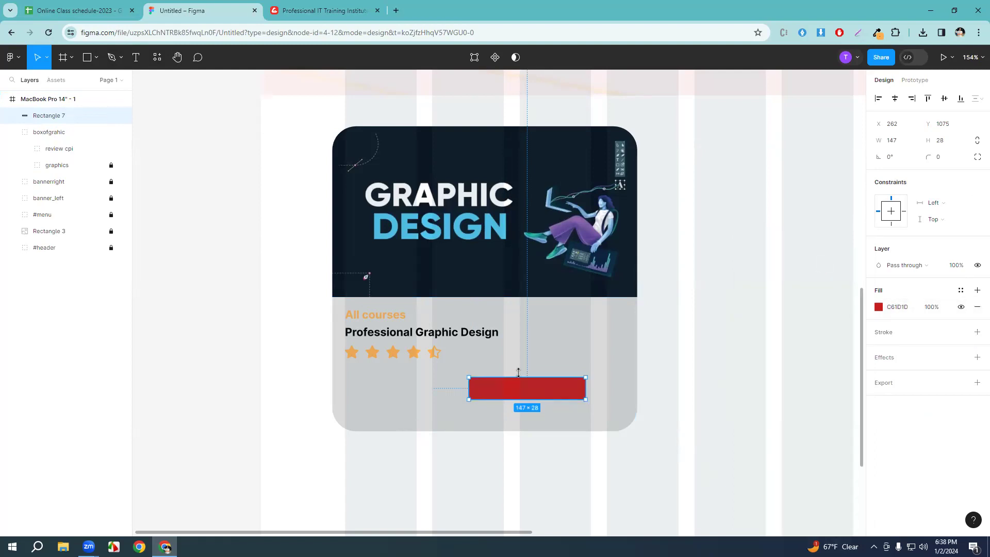
click(944, 161)
text(3)
key(Return)
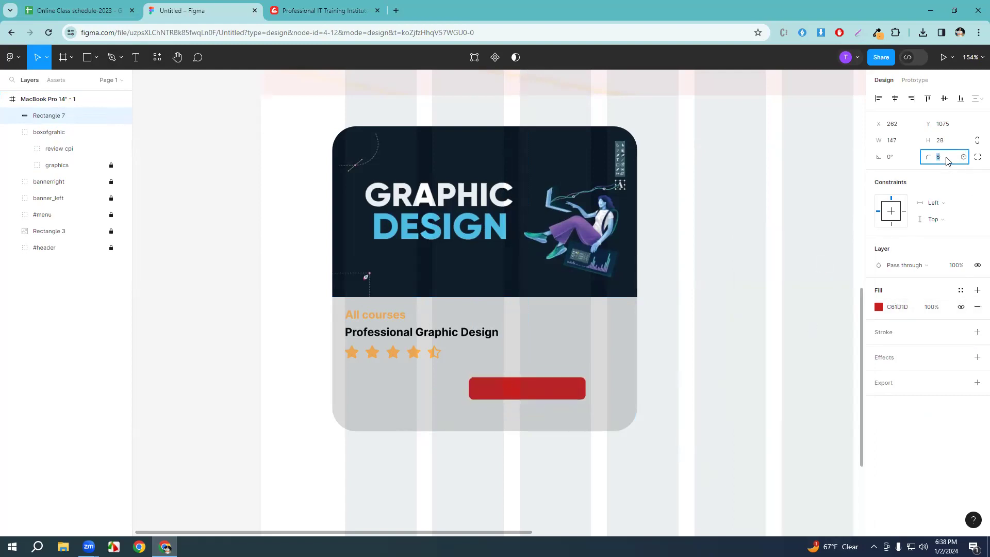
Compare with the reference course card site, then add a 1 px black inside stroke.
click(324, 10)
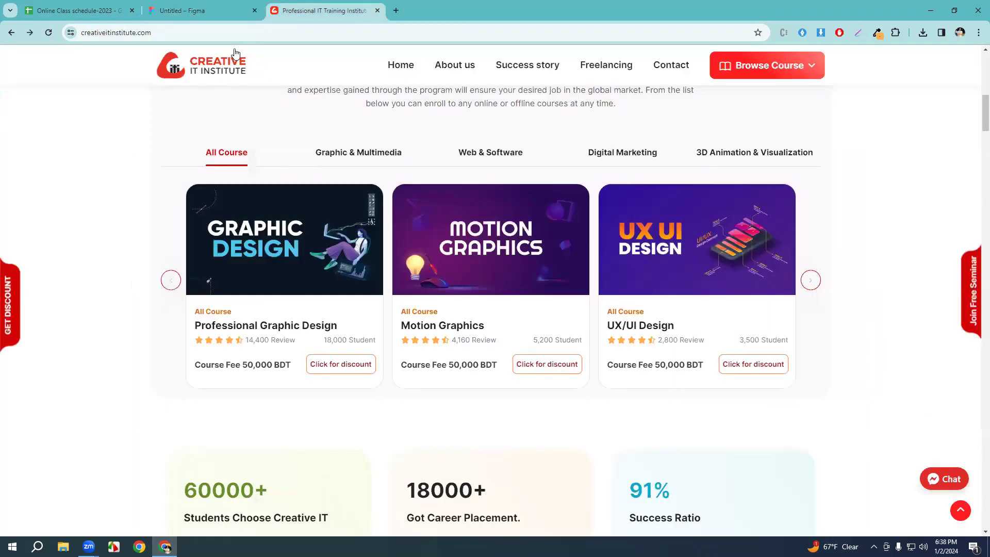
click(231, 7)
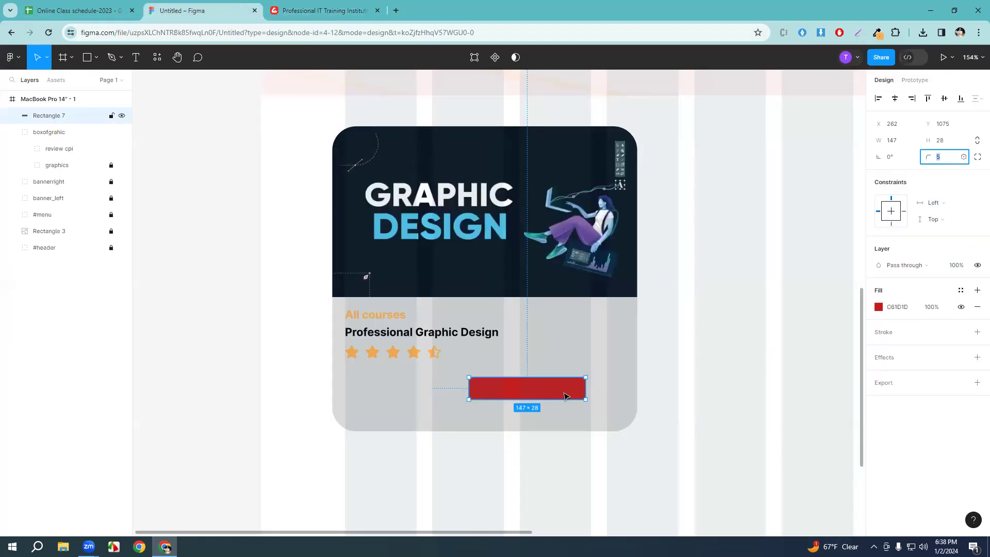
click(680, 382)
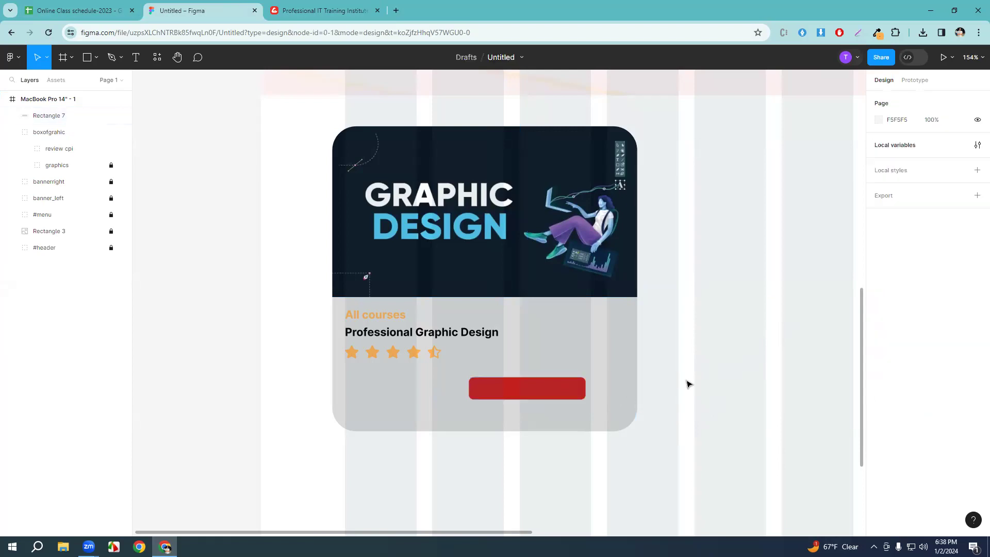
click(566, 391)
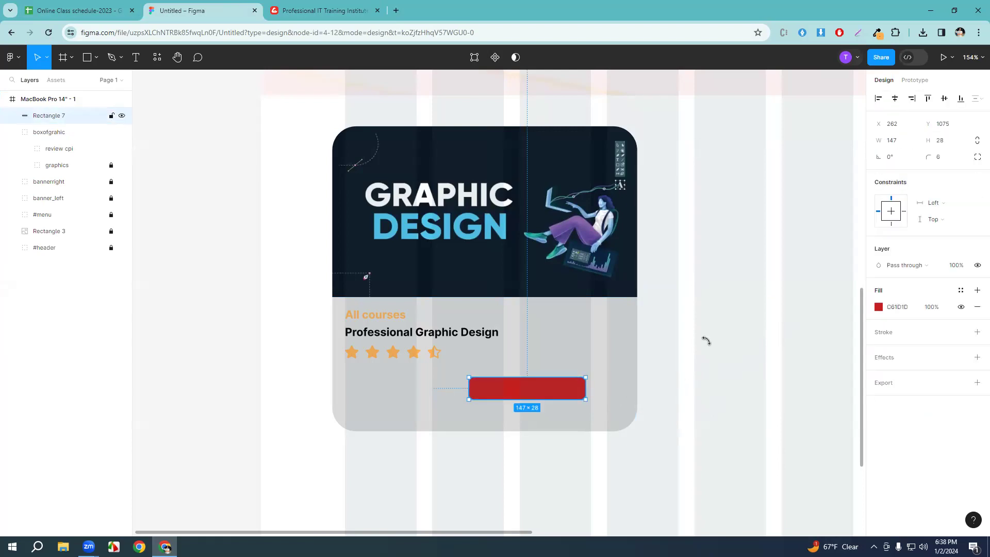
click(323, 10)
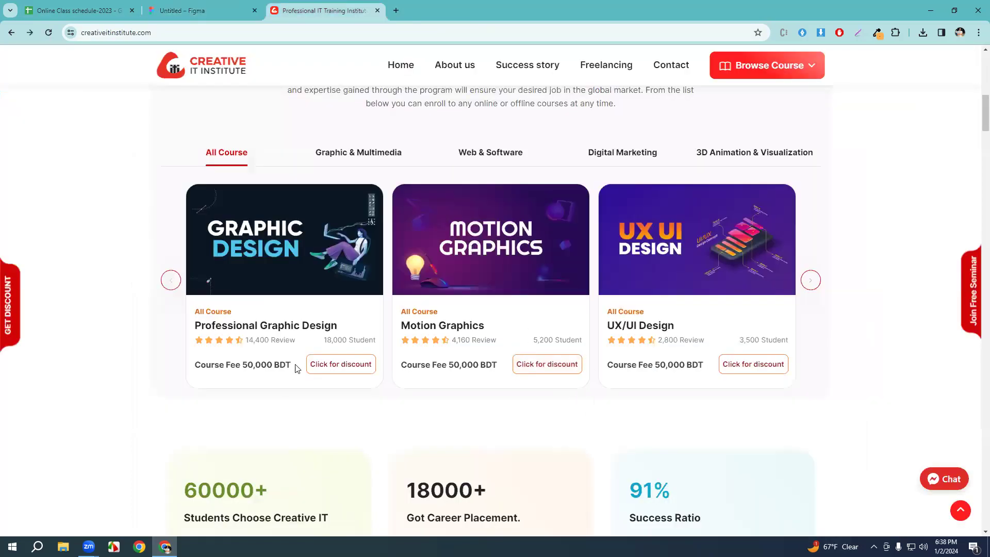
click(224, 5)
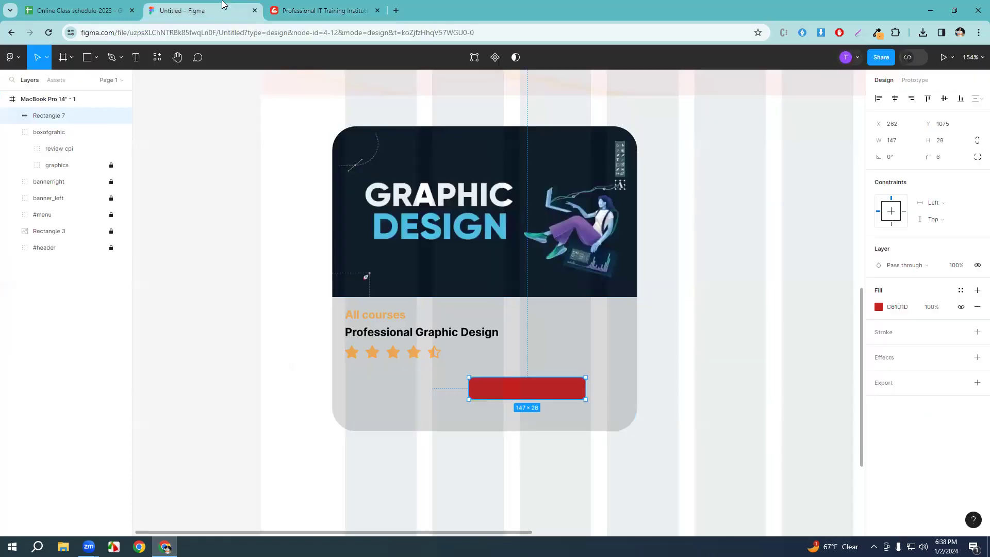
click(904, 334)
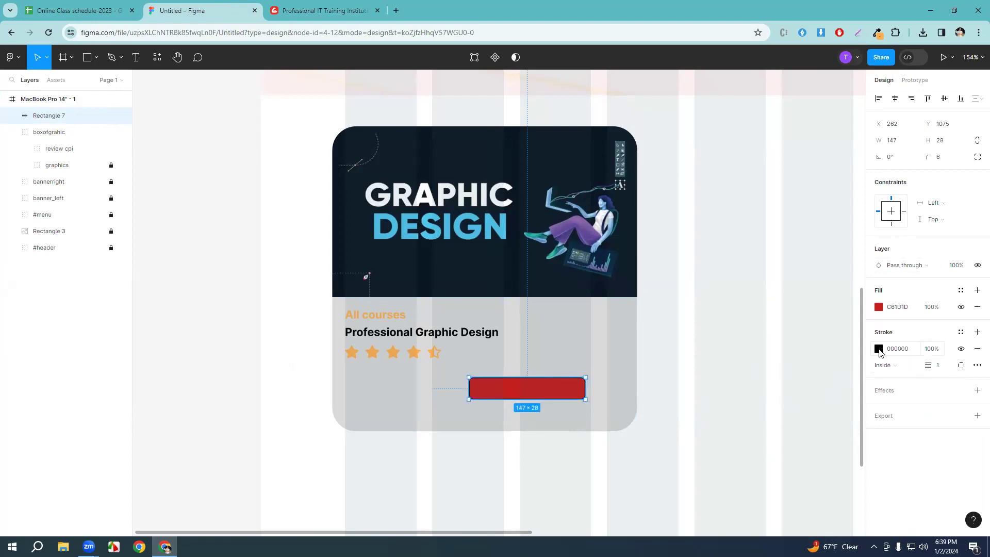
Make the red rectangle's border orange FFAE4F.
click(879, 348)
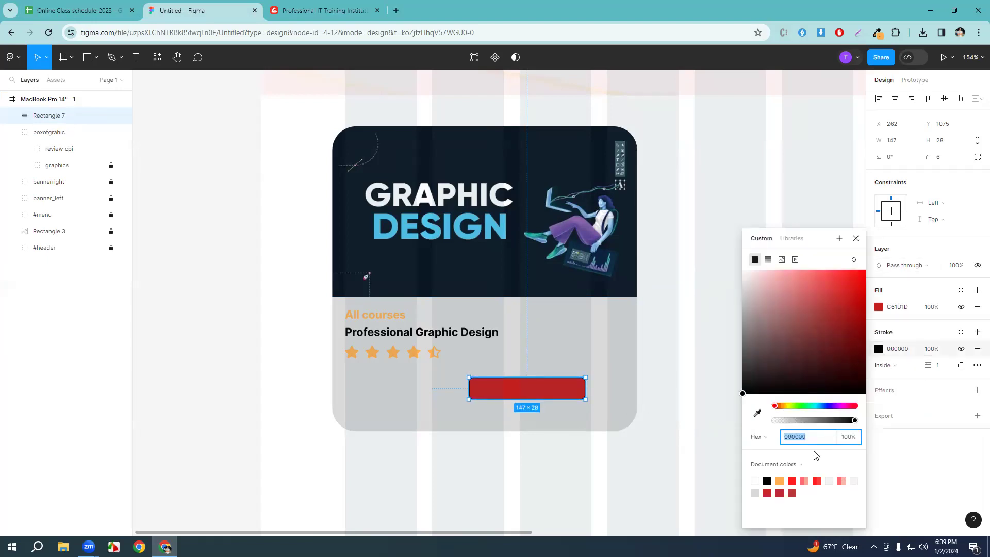
click(780, 481)
click(856, 239)
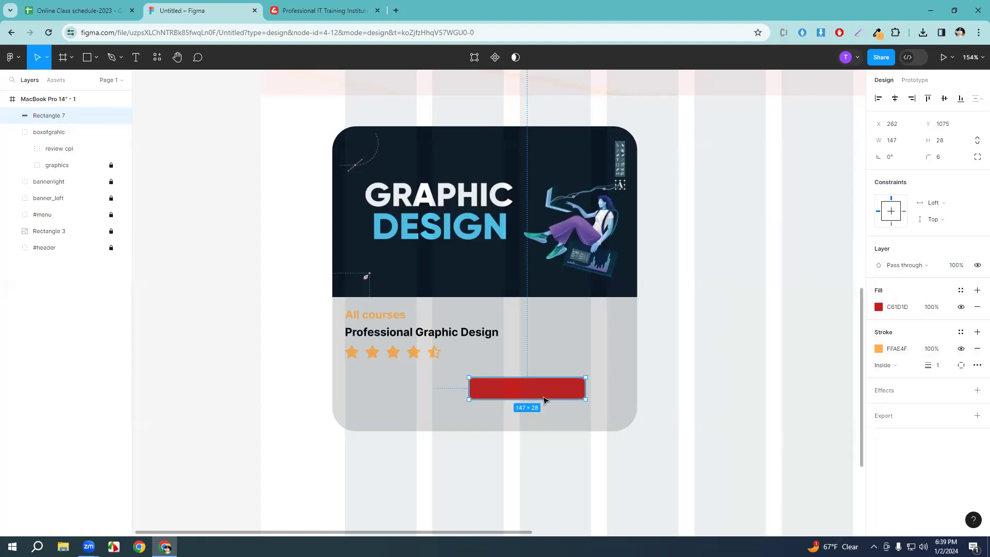
click(760, 424)
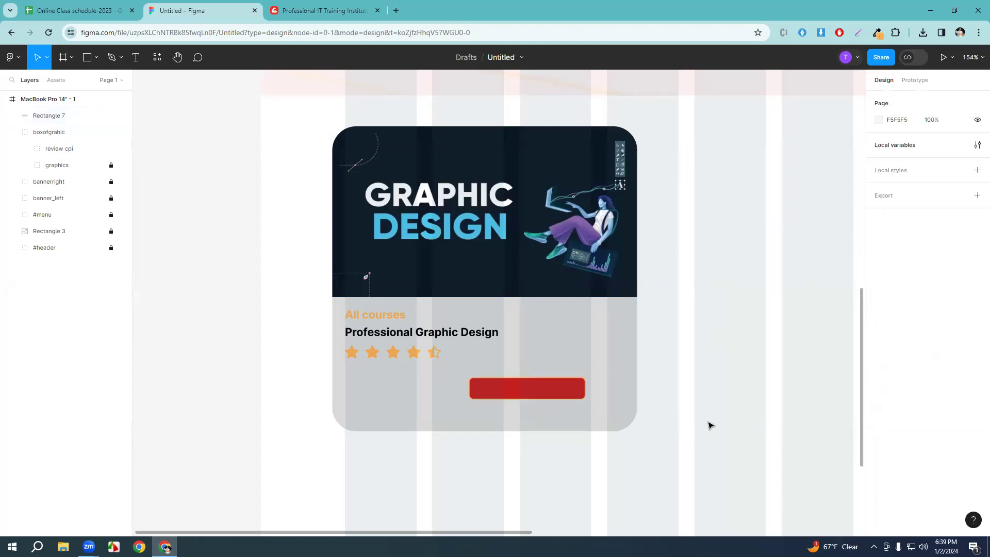
Toggle the layout grids and zoom to inspect the button against the reference site.
key(ctrl+shift+4)
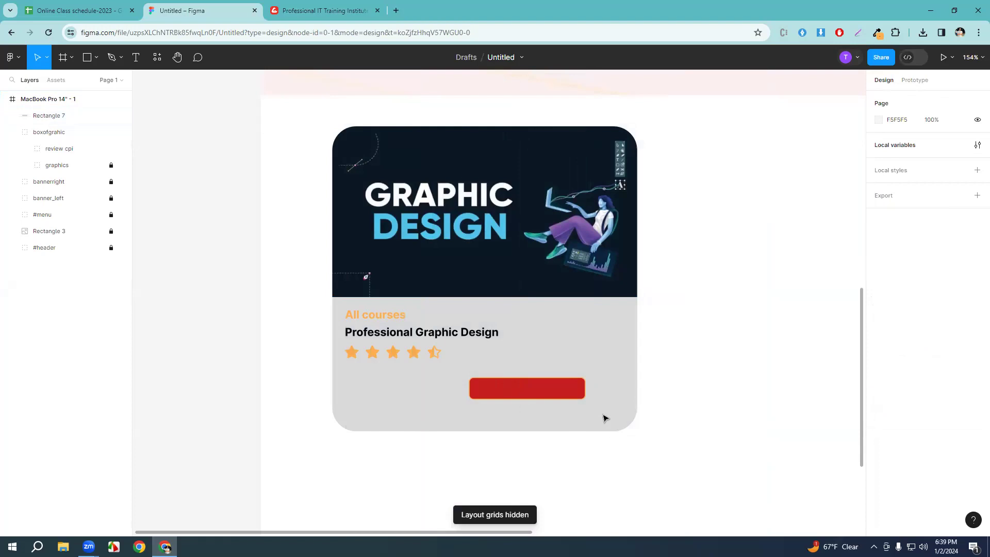
ctrl+scroll(604, 415, up, 5)
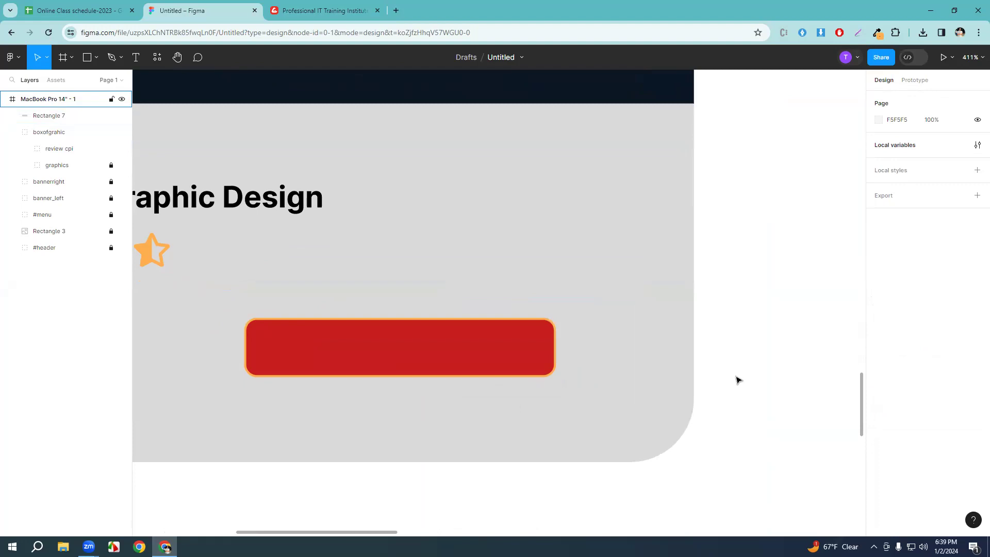
scroll(737, 380, down, 5)
key(shift+g)
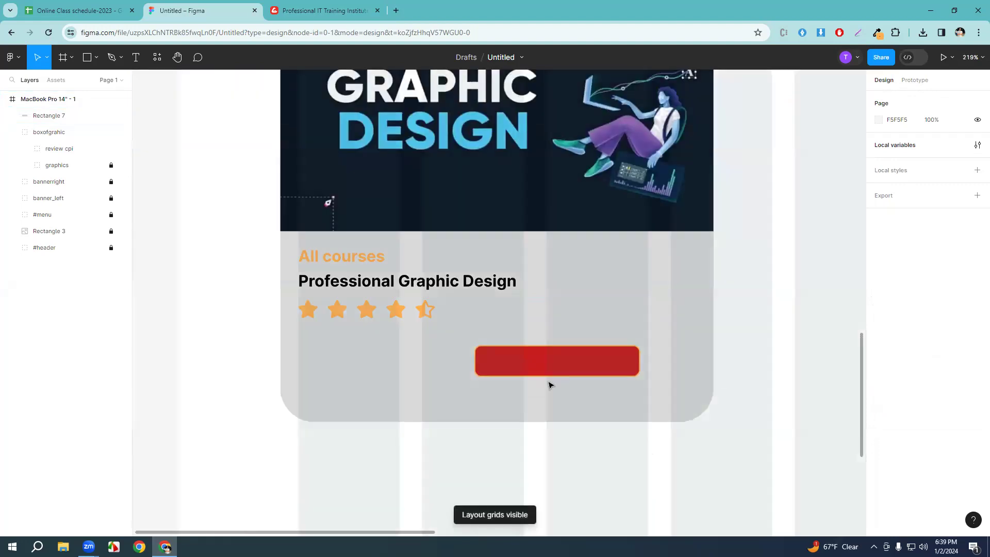
click(323, 10)
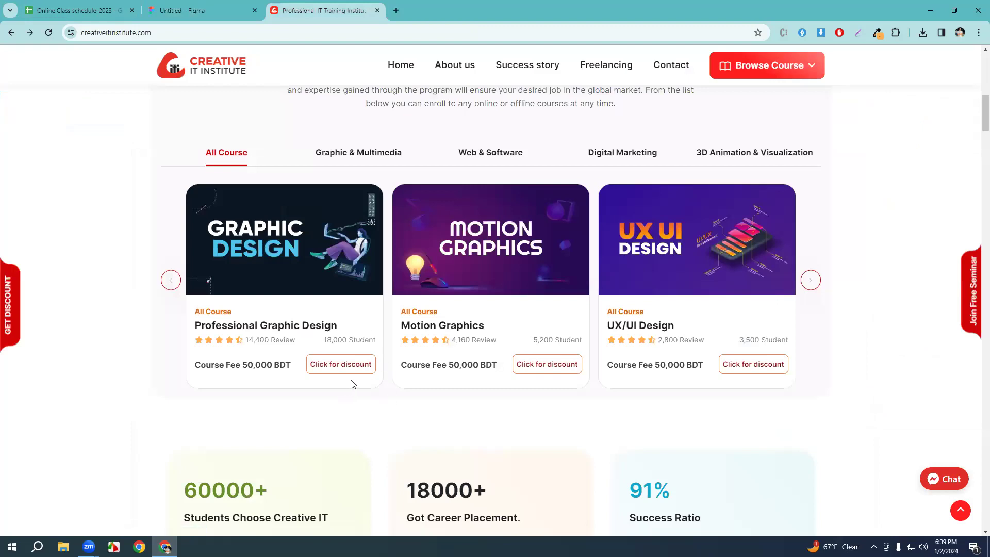
click(235, 7)
click(564, 362)
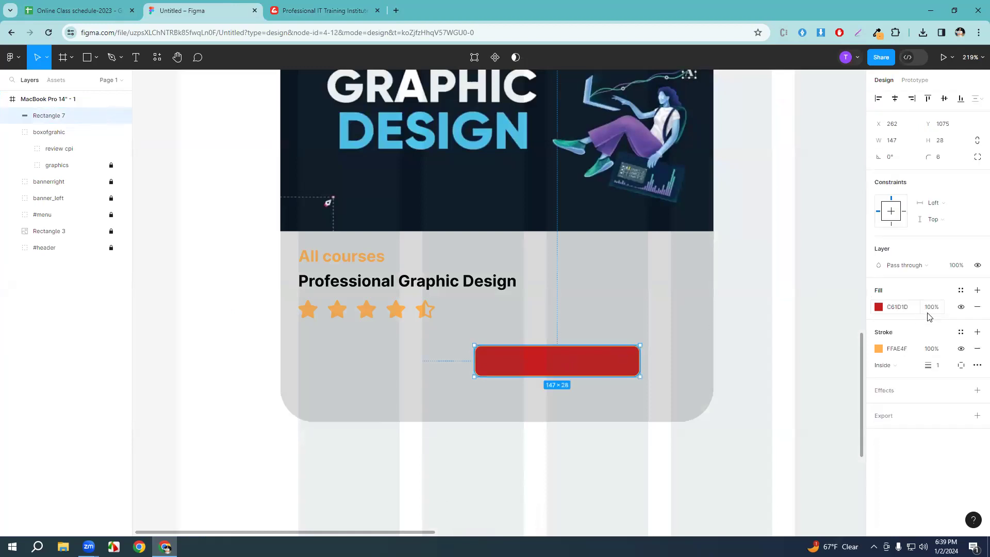
Change the button fill to white FFFFFF and move it toward the card's right side.
click(879, 308)
drag(817, 424, 675, 462)
drag(768, 289, 730, 264)
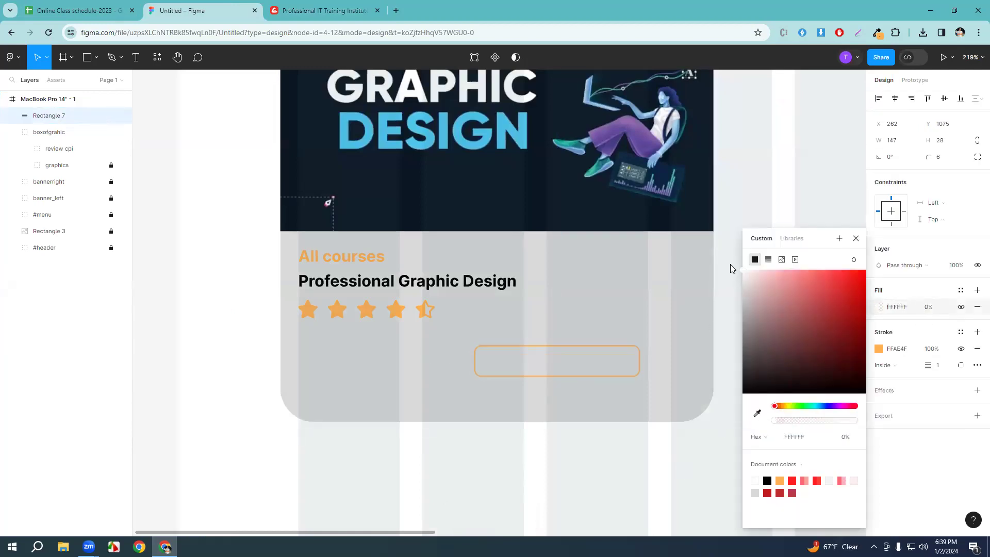
drag(808, 423, 870, 431)
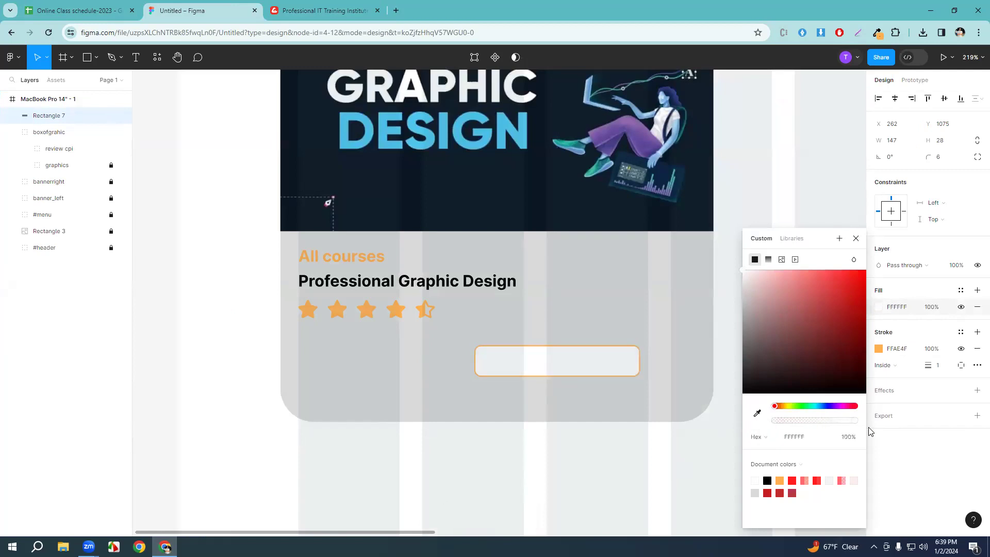
click(857, 238)
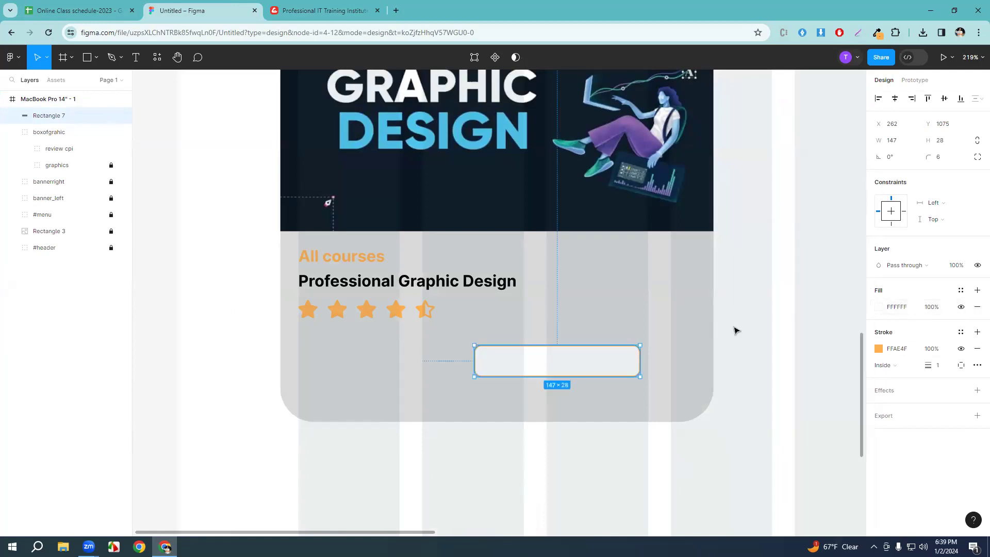
key(ctrl+shift+4)
drag(583, 367, 632, 352)
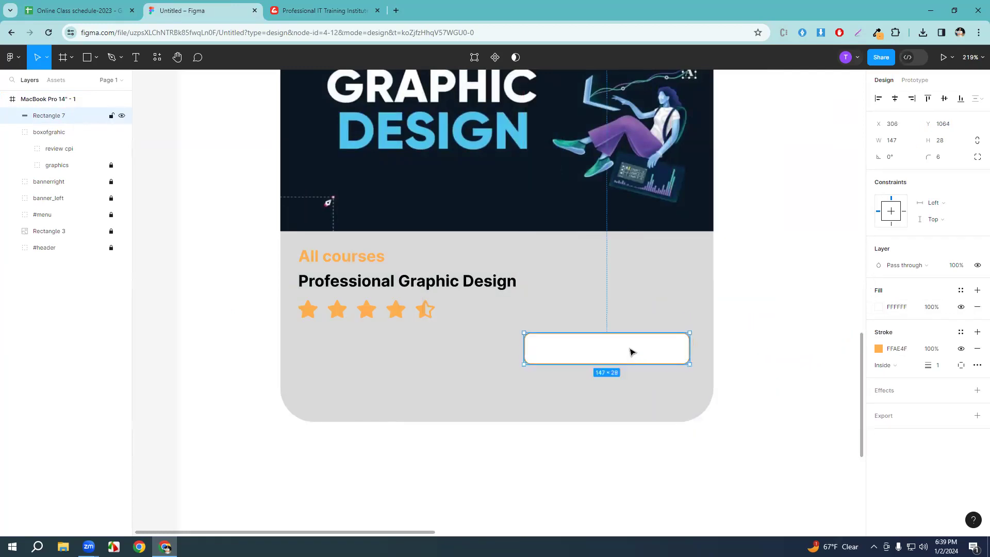
click(325, 10)
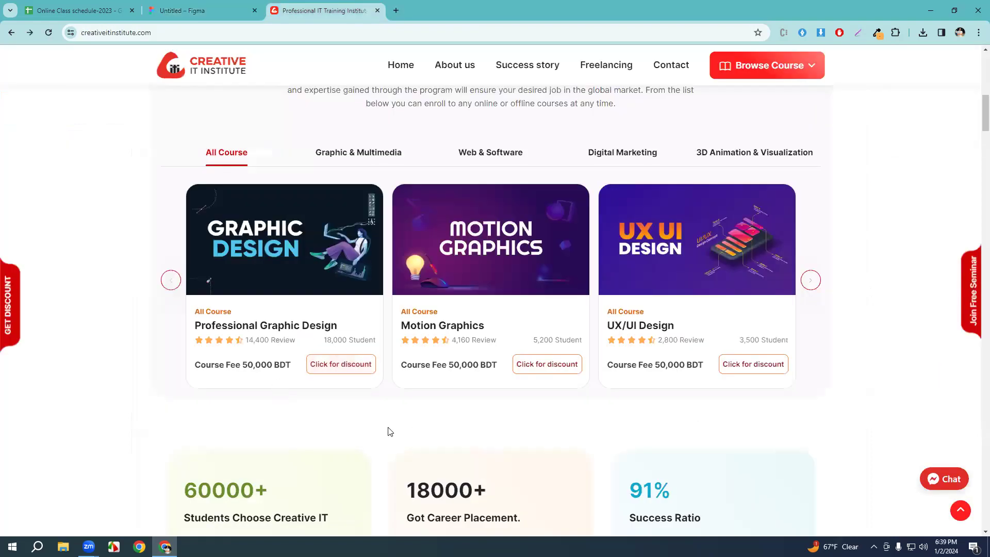
click(201, 10)
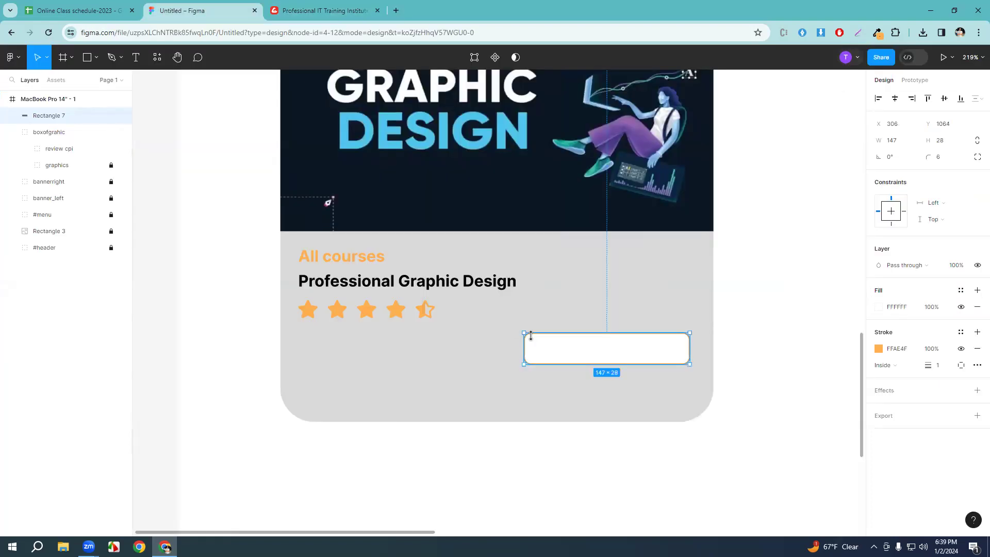
Set the button fill to 0% opacity and raise it level with the star rating.
click(879, 349)
click(757, 202)
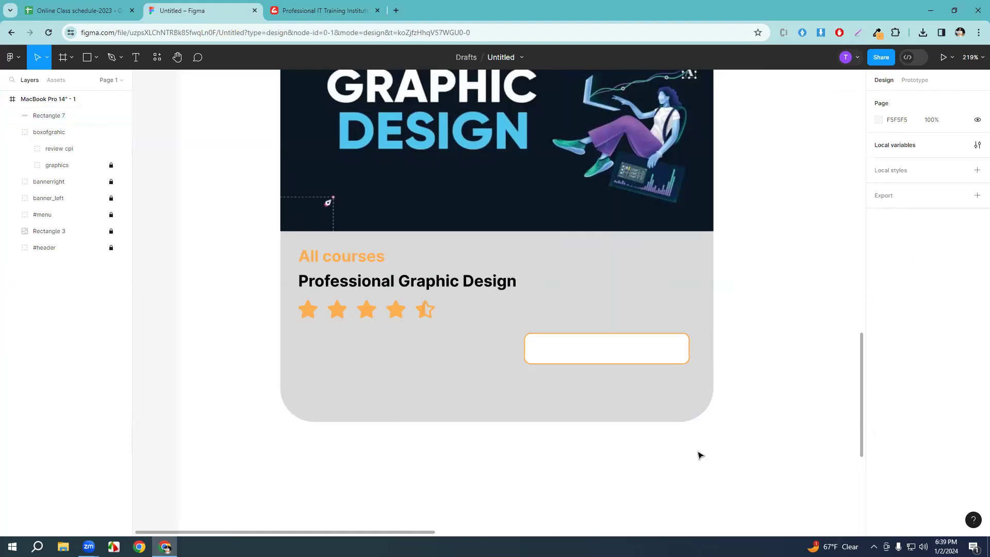
click(662, 357)
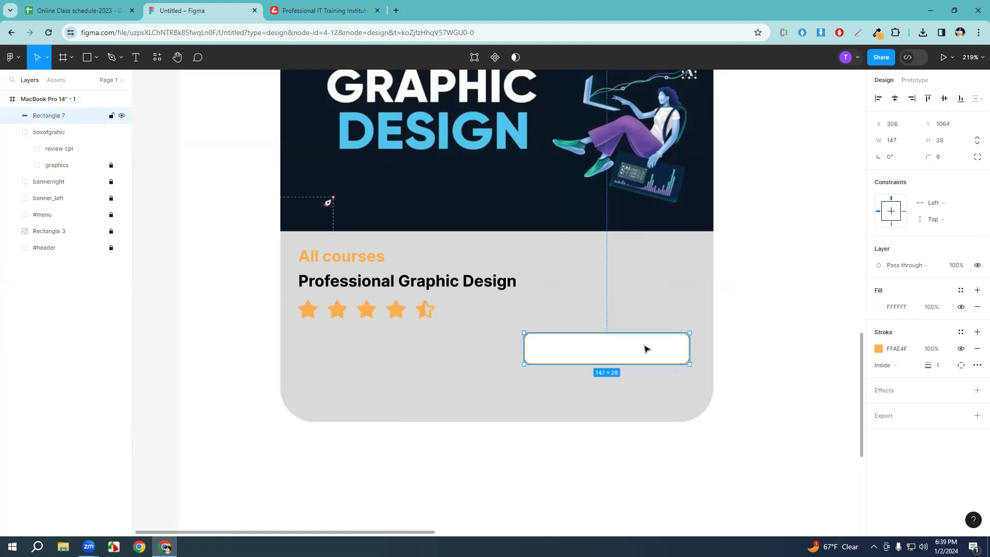
click(878, 307)
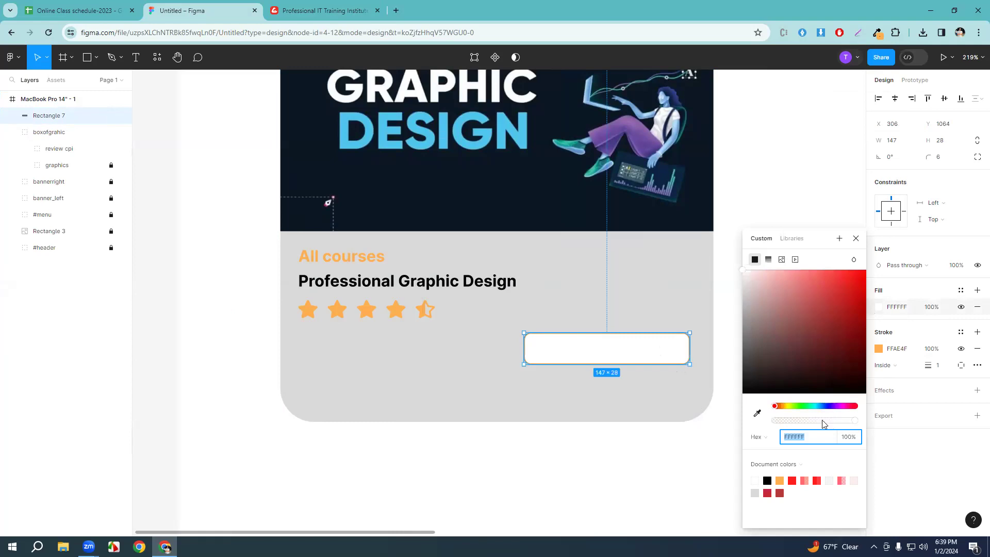
drag(824, 423, 754, 425)
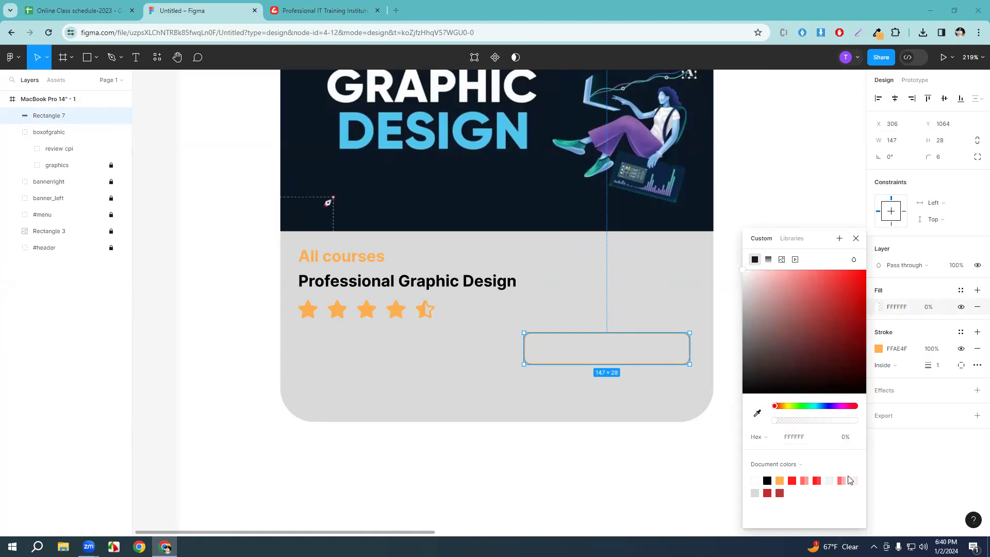
click(855, 239)
drag(636, 345, 630, 315)
Add the text 'HEllo' and place it inside the orange box.
click(163, 274)
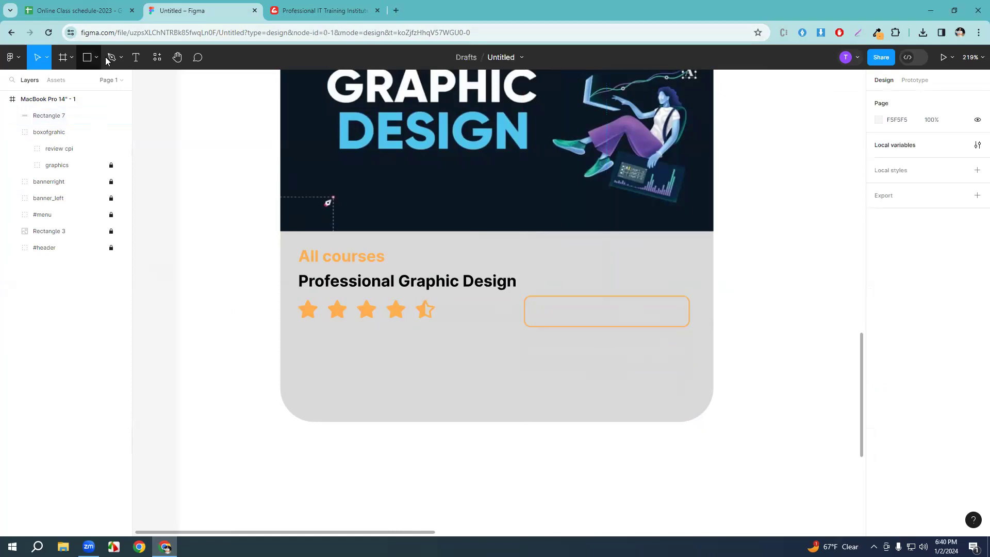
click(136, 56)
click(577, 319)
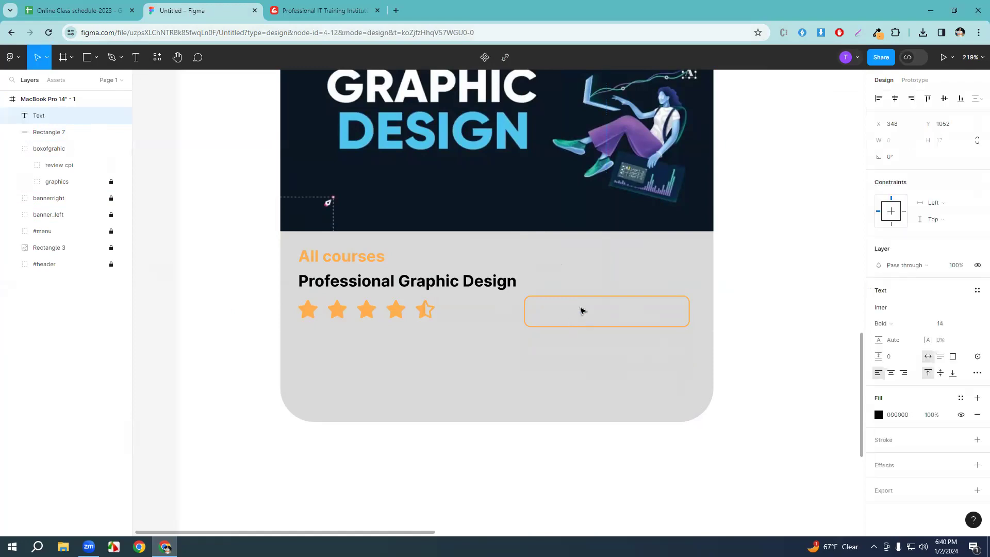
text(HEllo)
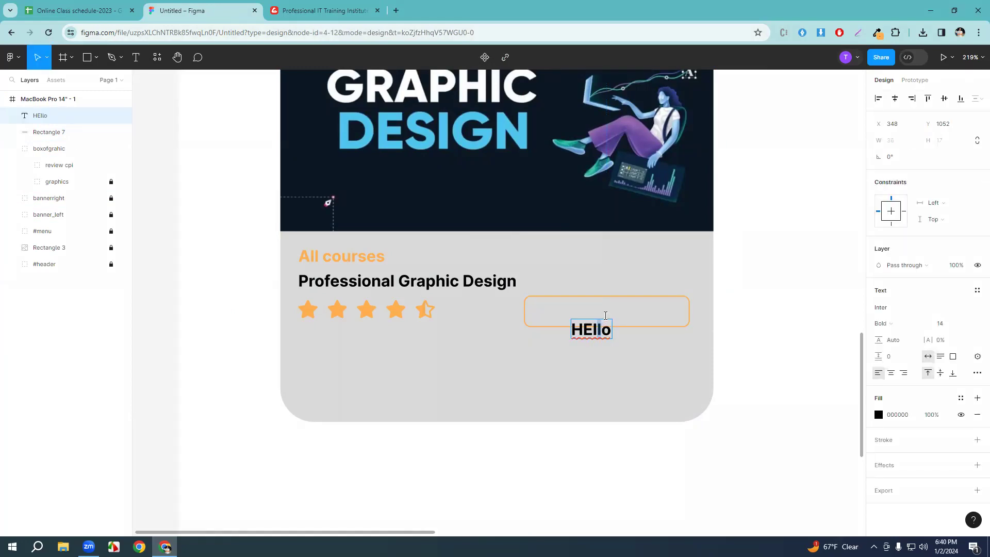
key(Escape)
drag(608, 320, 622, 305)
Group the HEllo text with its orange box and name the group 'button'.
drag(702, 375, 535, 281)
key(Escape)
key(ctrl+f)
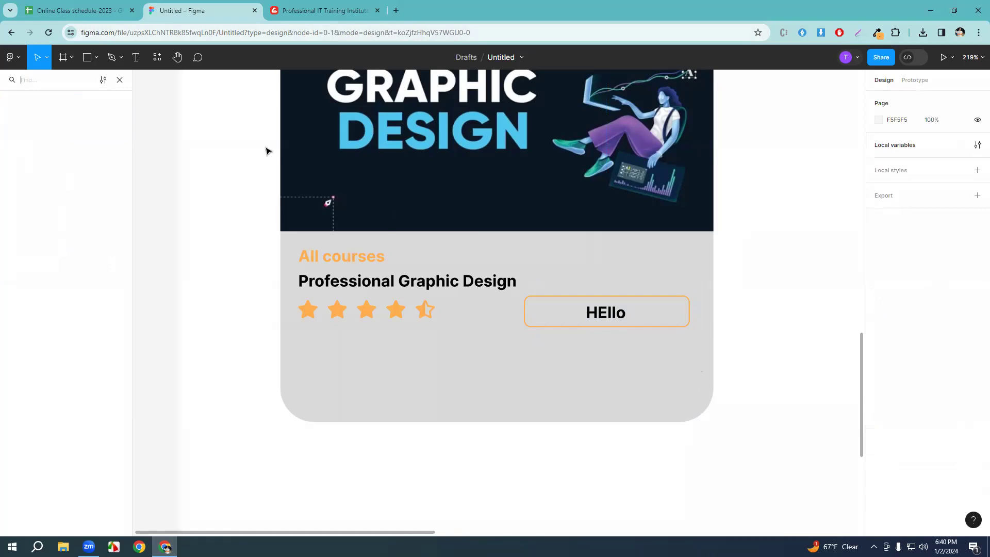
click(103, 81)
click(119, 81)
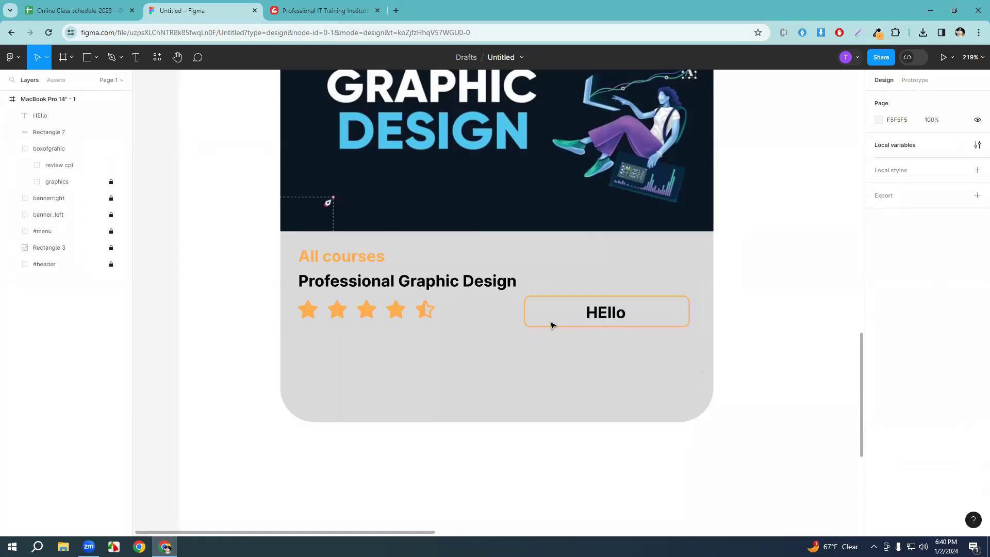
drag(655, 361, 602, 283)
key(ctrl+g)
key(ctrl+r)
key(BackSpace)
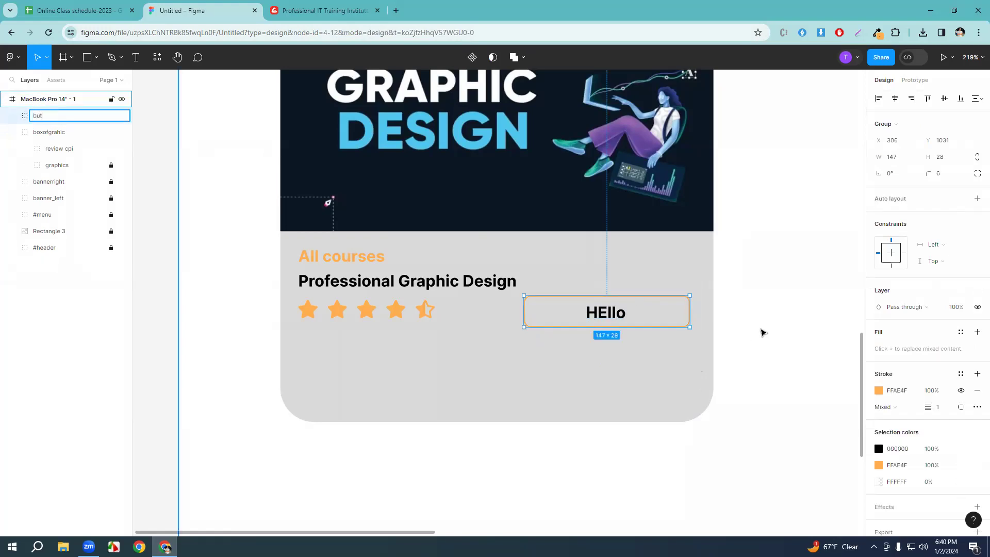
key(Return)
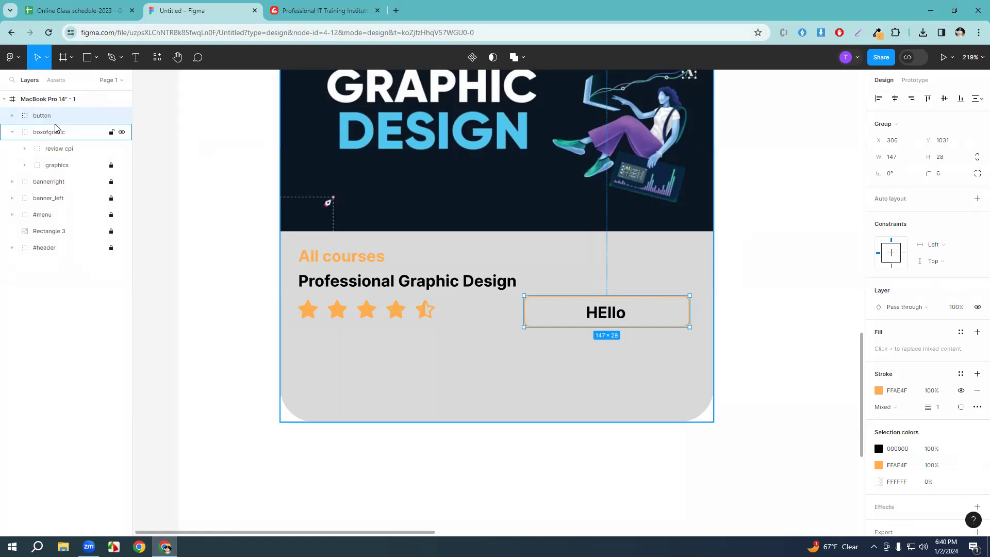
Drag the button group into the boxofgrahic group in Layers.
ctrl+scroll(640, 288, down, 3)
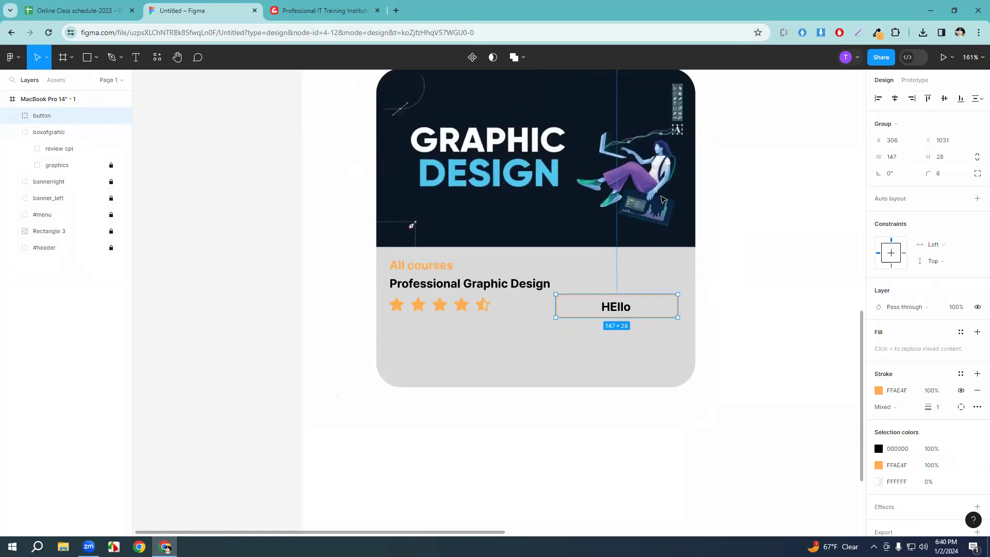
scroll(596, 142, up, 2)
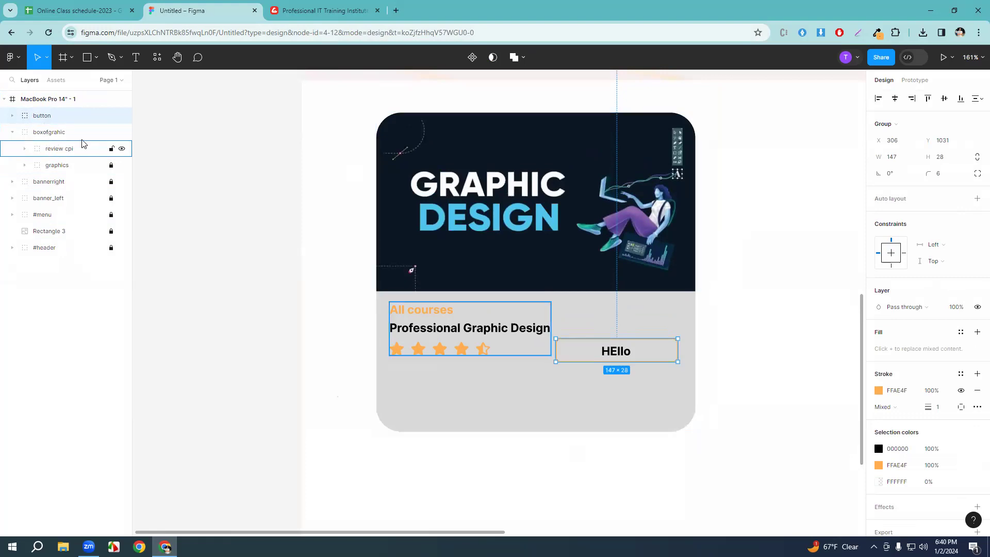
drag(41, 117, 83, 150)
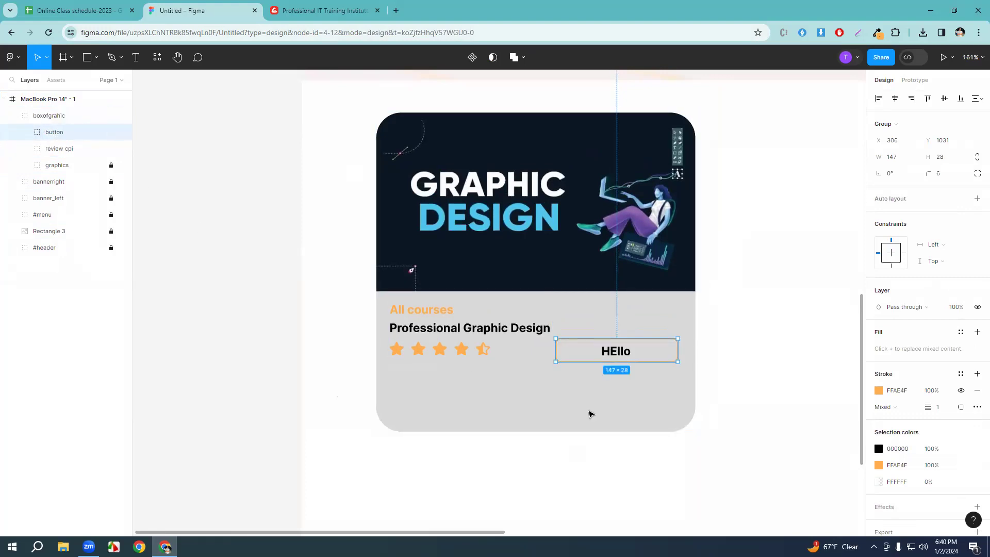
click(737, 344)
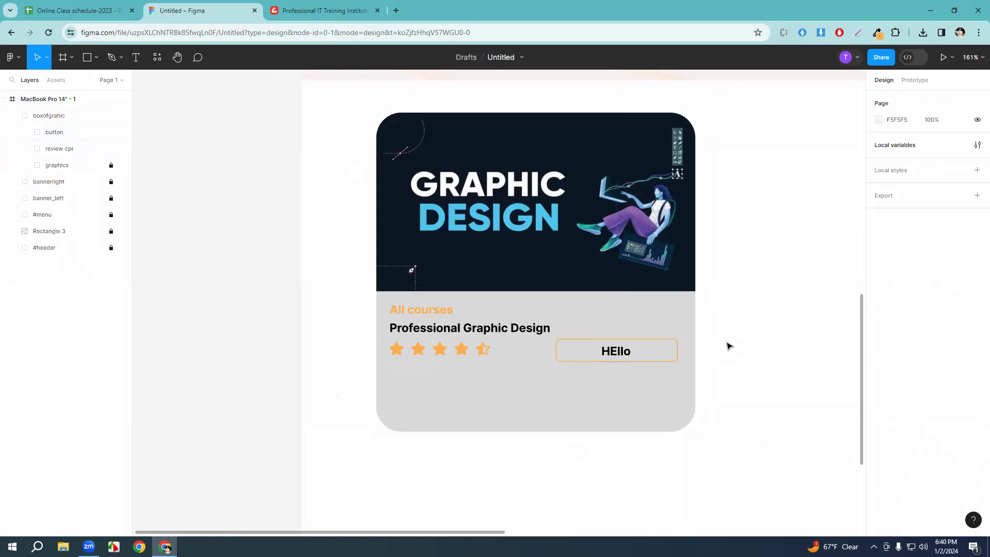
Try different stroke weights on the boxofgrahic card group, then collapse it.
click(47, 116)
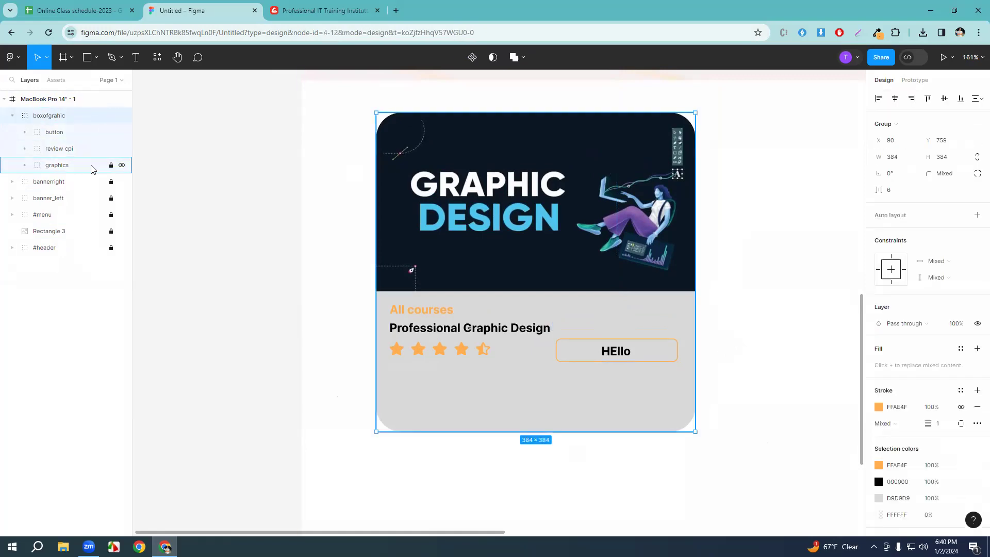
click(939, 428)
key(Up)
key(Up)
key(Up)
key(Up)
key(Down)
key(Down)
key(Down)
key(Down)
key(Down)
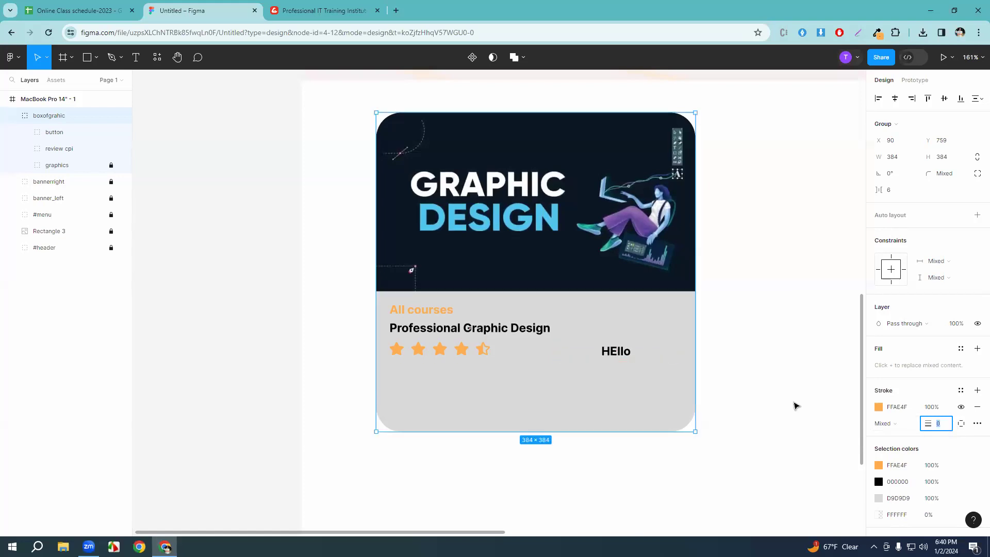
click(805, 387)
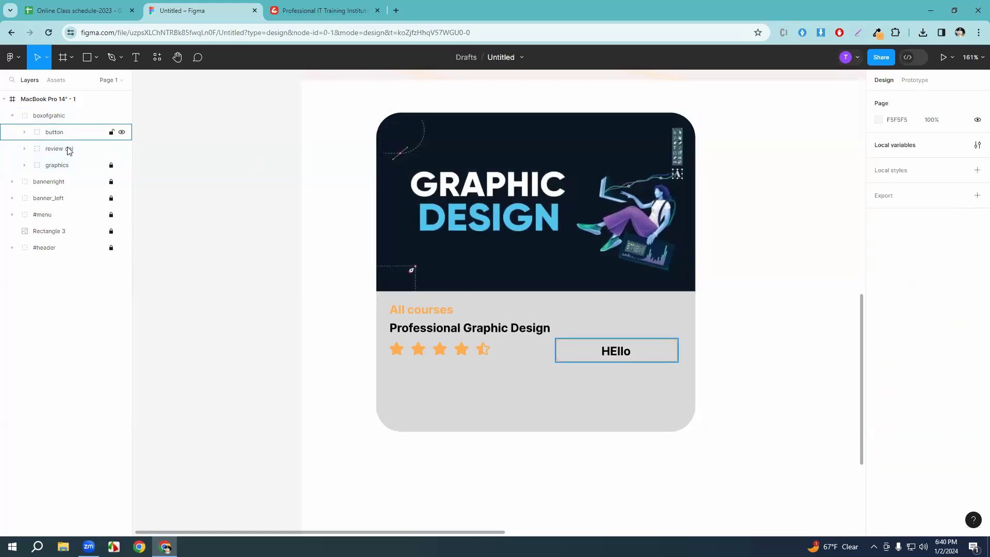
click(13, 116)
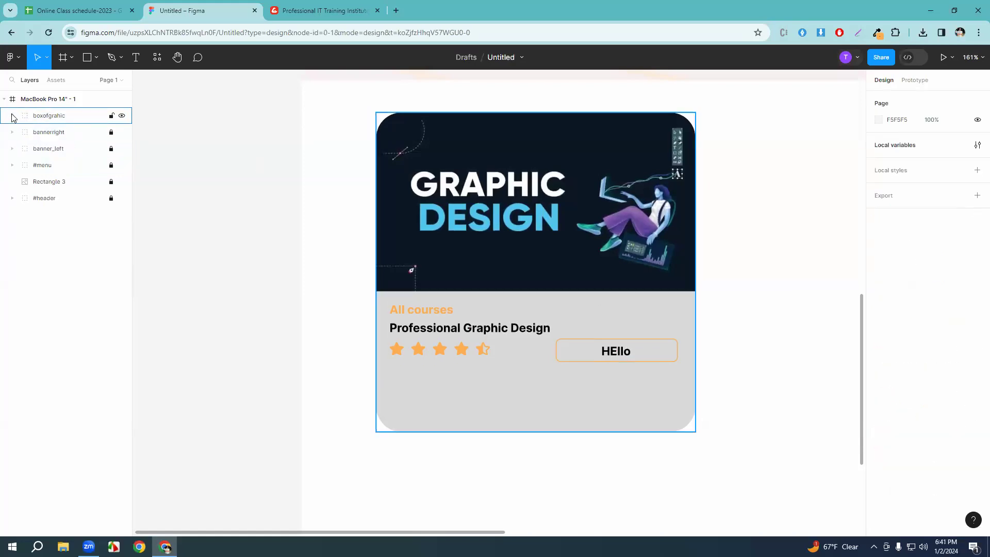
Reselect boxofgrahic and review its advanced stroke settings without changing them.
click(59, 122)
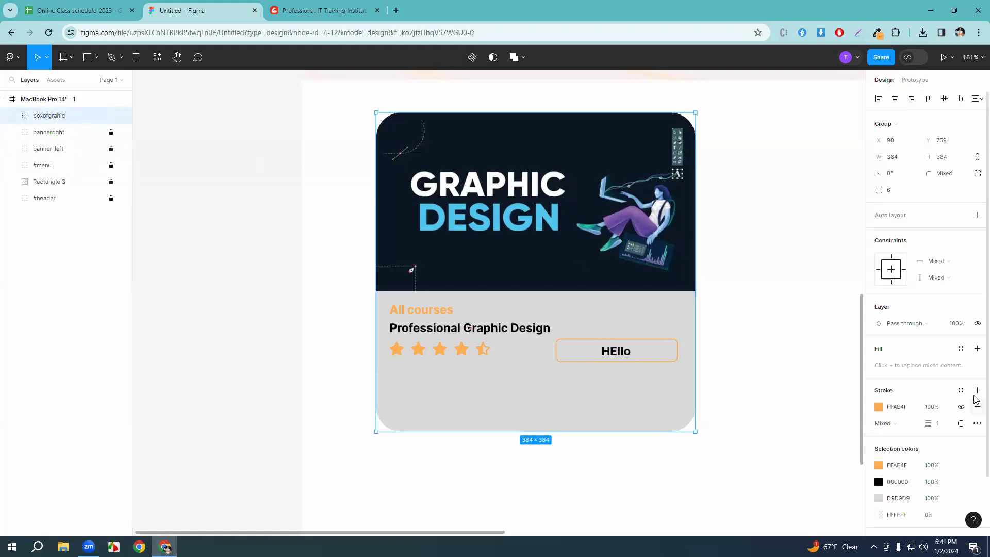
scroll(809, 395, down, 1)
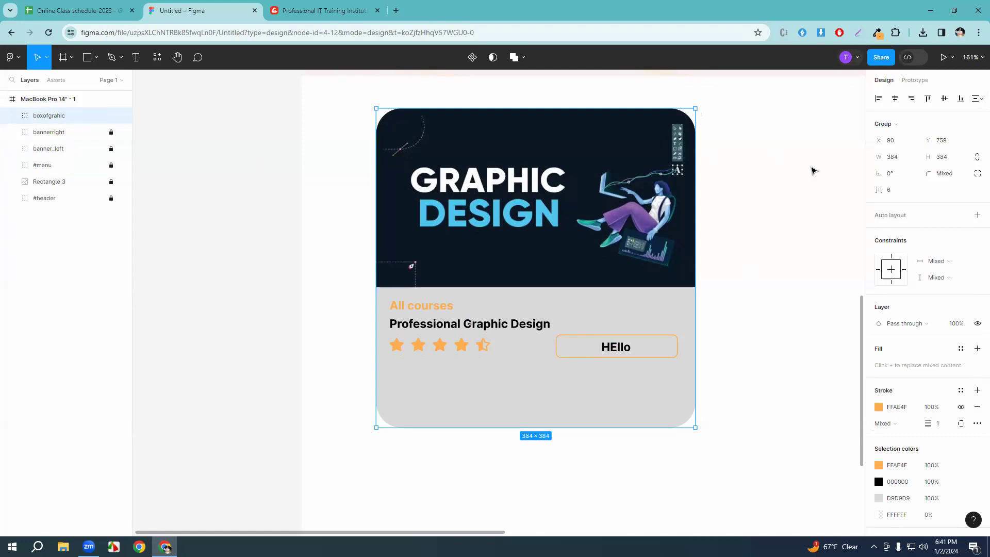
click(812, 170)
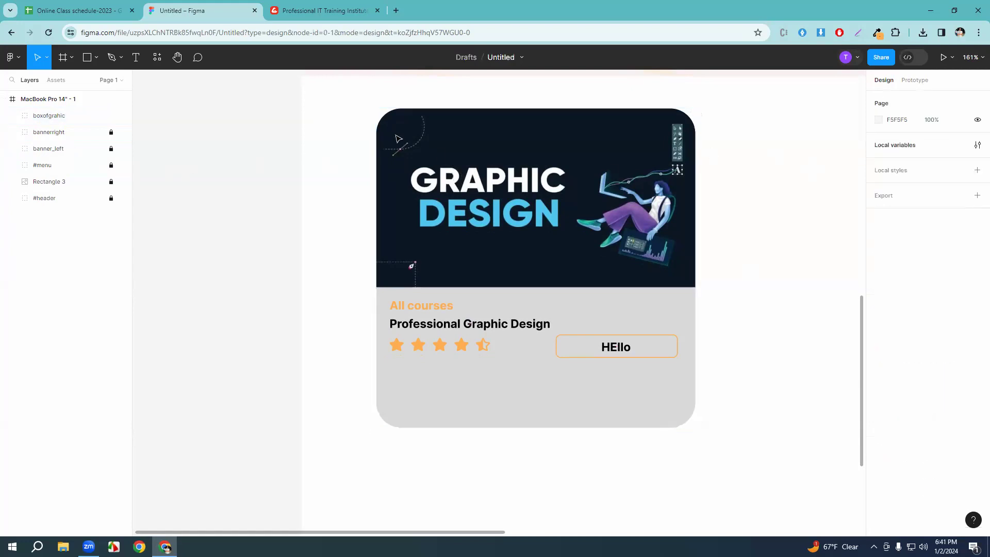
click(50, 116)
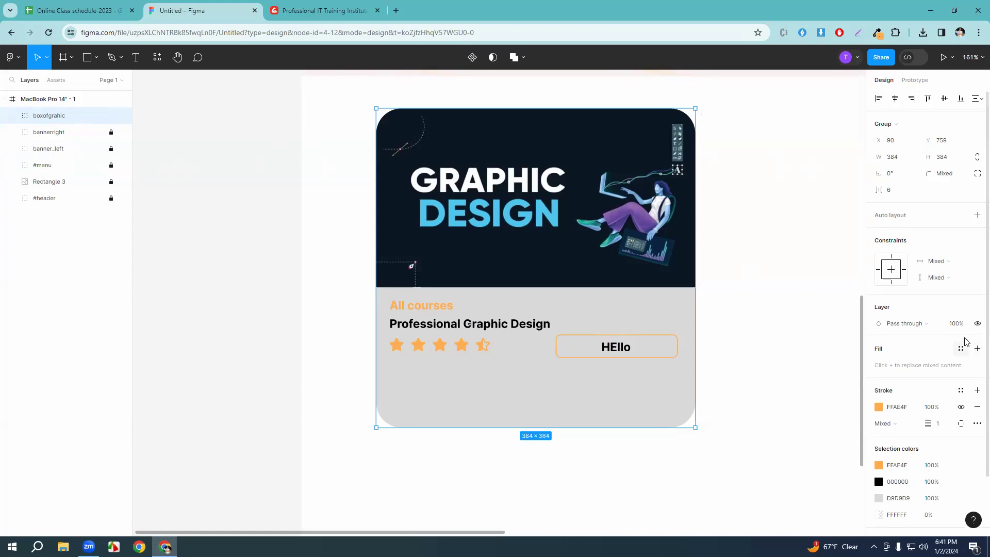
scroll(966, 342, down, 2)
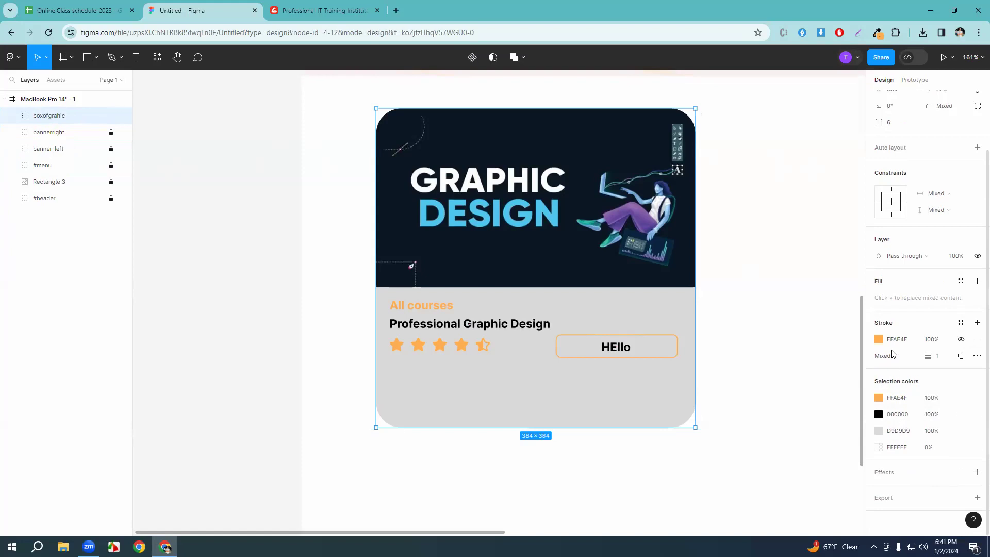
click(976, 357)
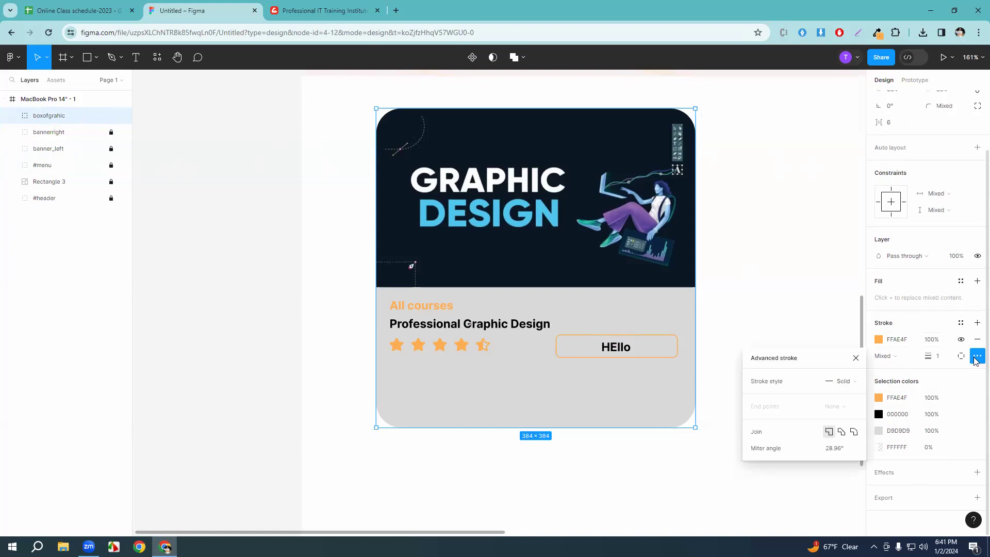
click(856, 358)
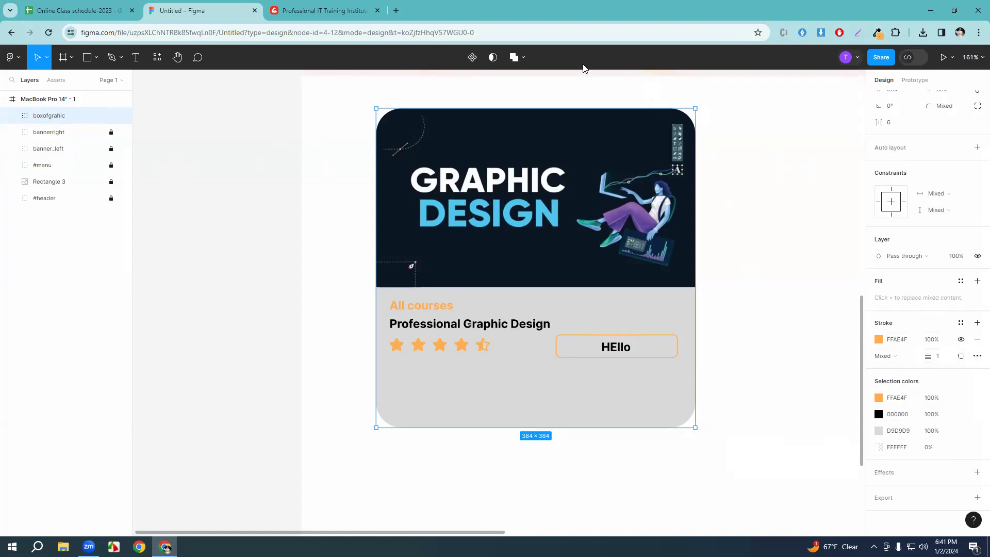
click(584, 68)
click(794, 233)
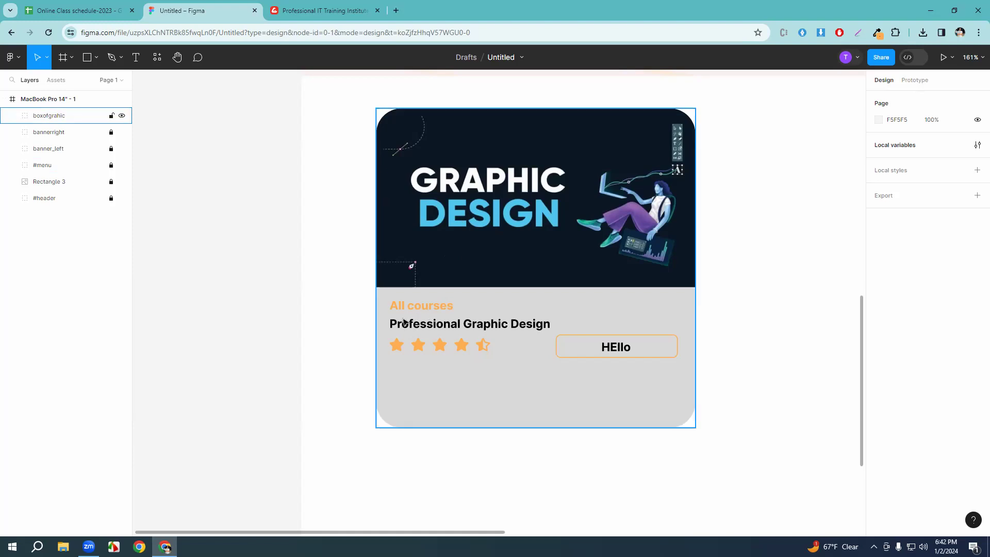
Expand bannerright and drag the boxofgrahic card slightly left and up to X 88, Y 754.
scroll(378, 320, up, 15)
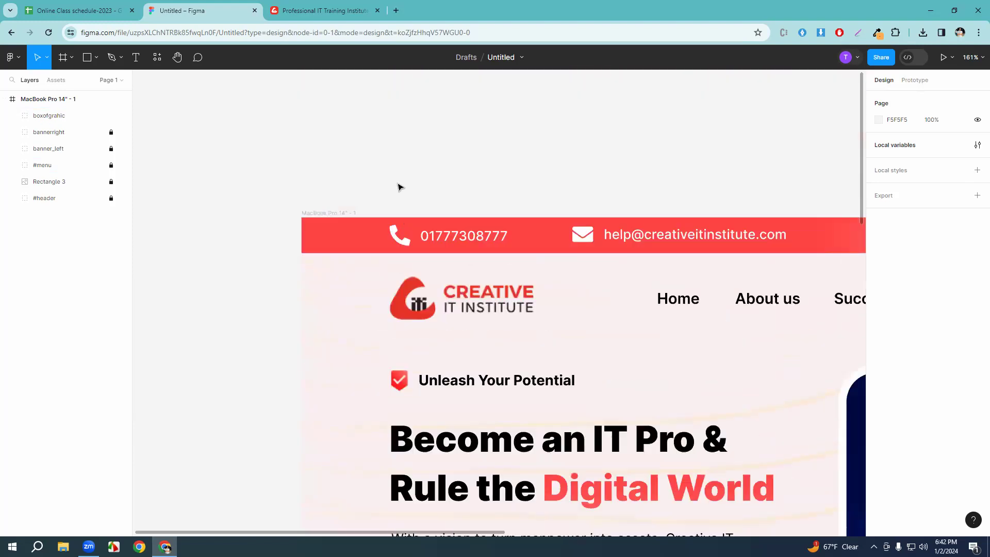
scroll(400, 244, down, 5)
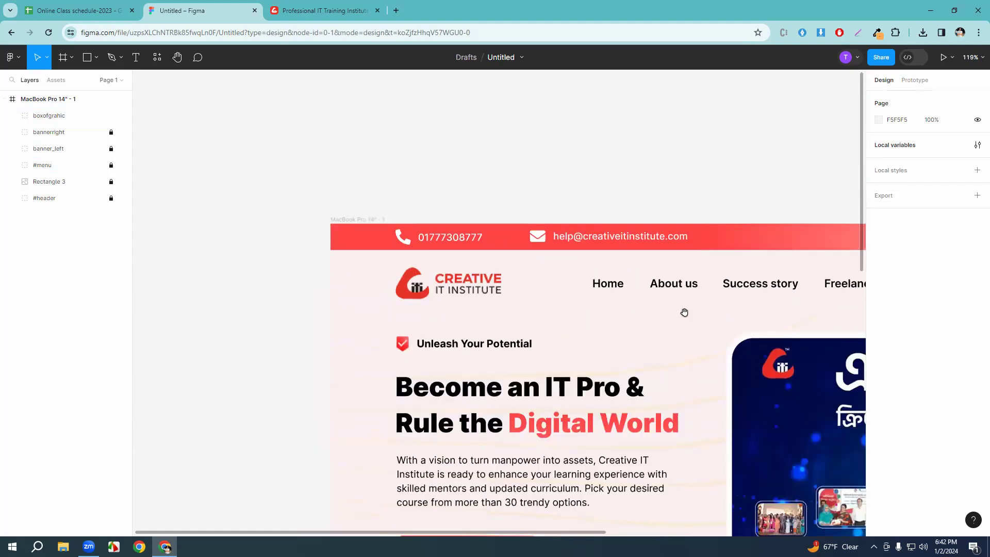
scroll(520, 266, down, 3)
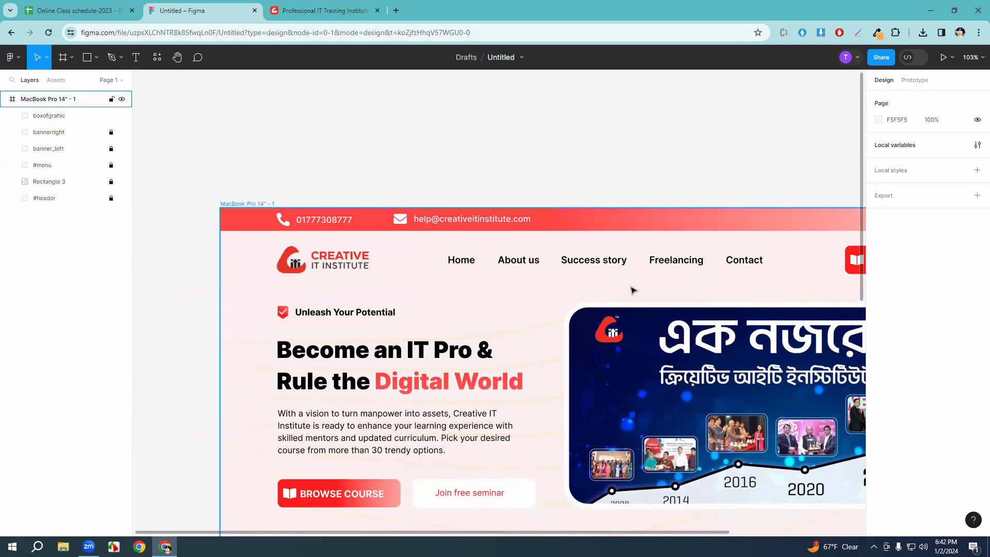
scroll(616, 281, down, 2)
scroll(598, 334, down, 1)
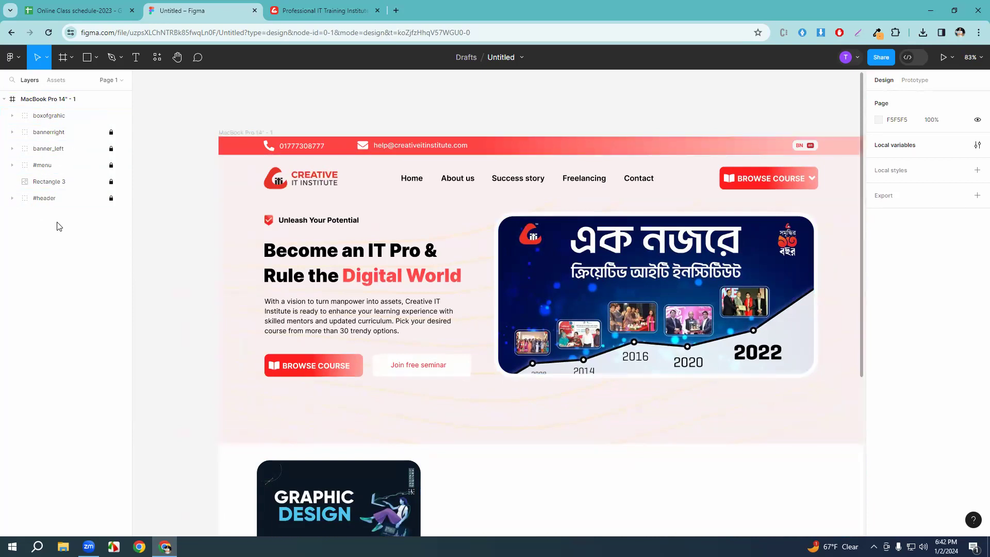
scroll(392, 193, down, 2)
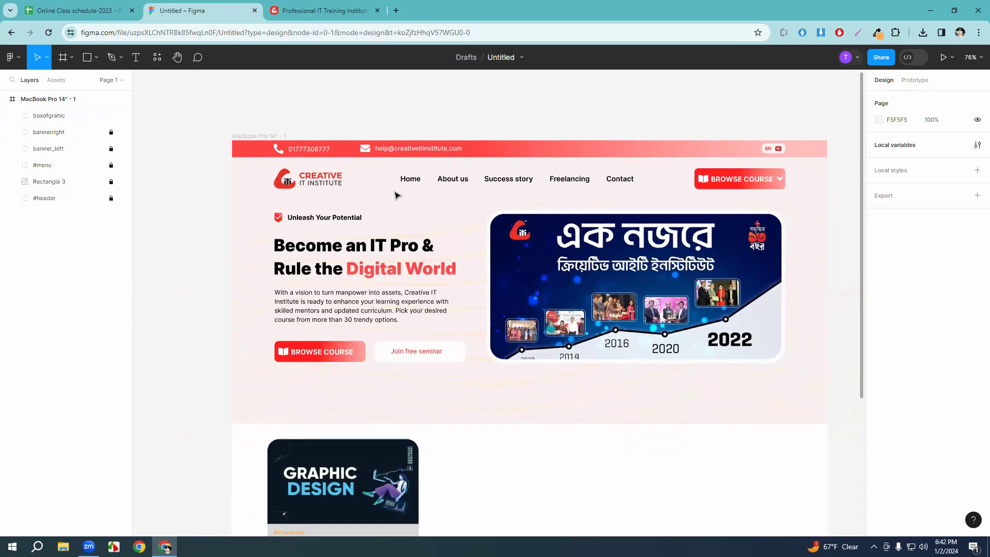
scroll(548, 261, down, 5)
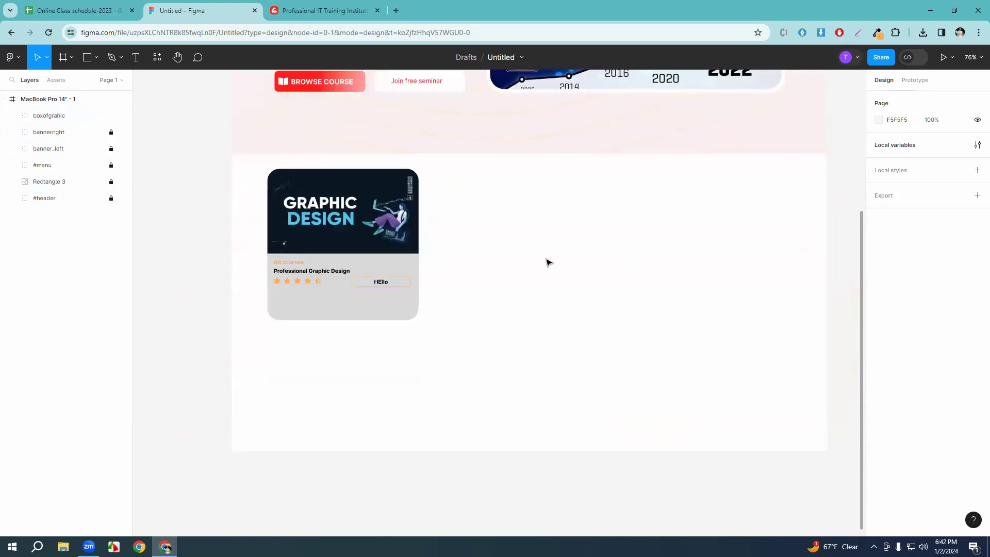
scroll(388, 274, up, 5)
drag(389, 194, 548, 235)
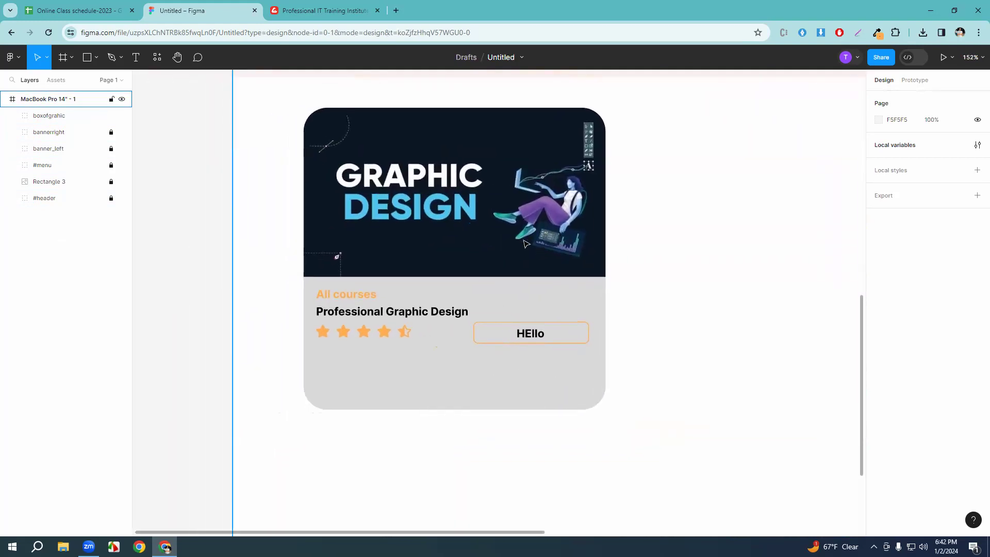
scroll(524, 240, up, 4)
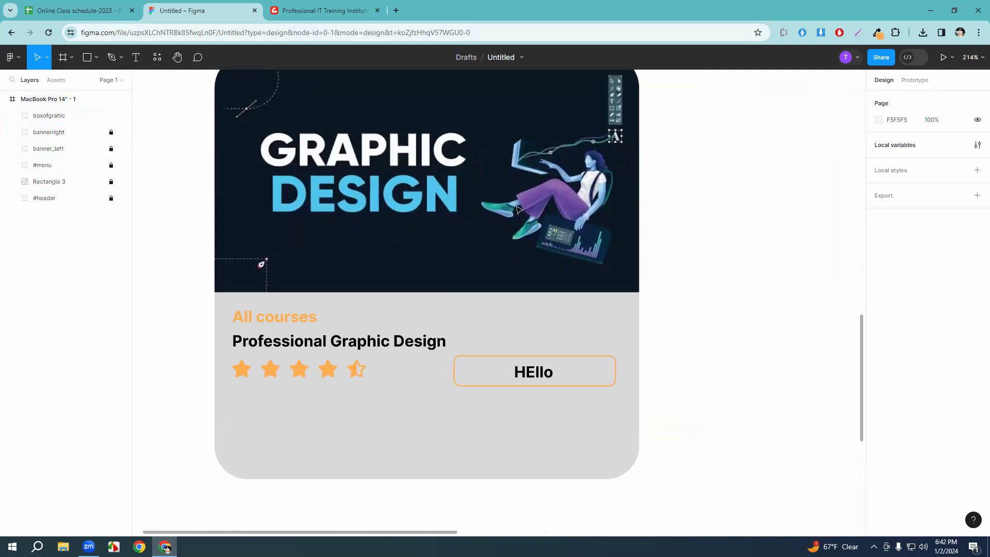
scroll(519, 210, up, 2)
scroll(519, 210, down, 1)
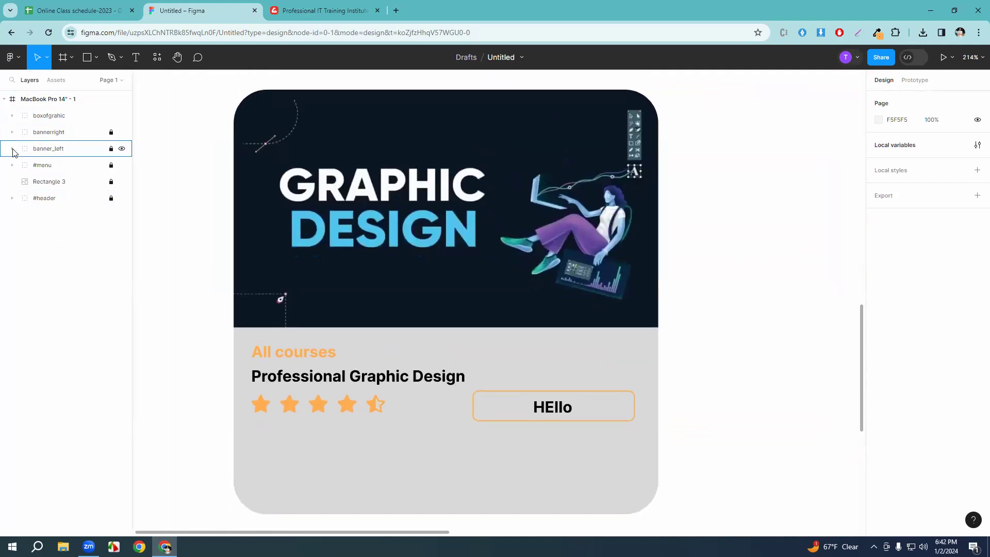
click(12, 132)
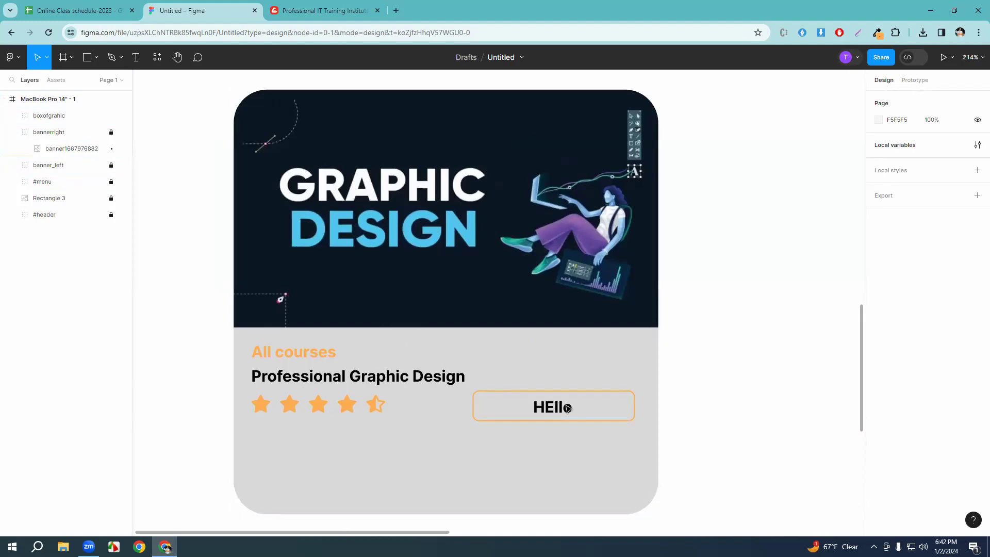
mouse_move(567, 408)
mouse_down()
mouse_move(554, 427)
mouse_move(551, 403)
mouse_up()
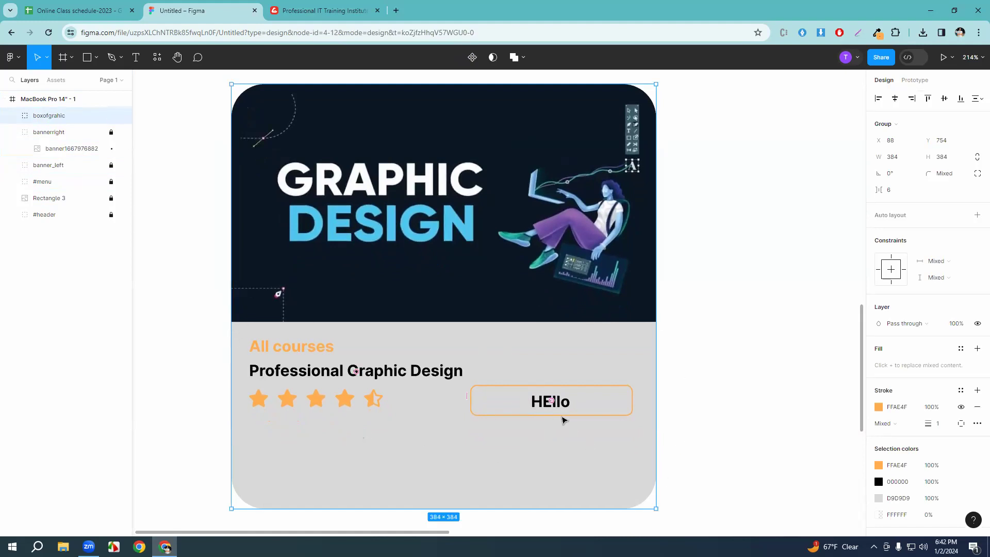
Nudge the course card up, then expand boxofgrahic and select its graphics group.
drag(561, 408, 566, 389)
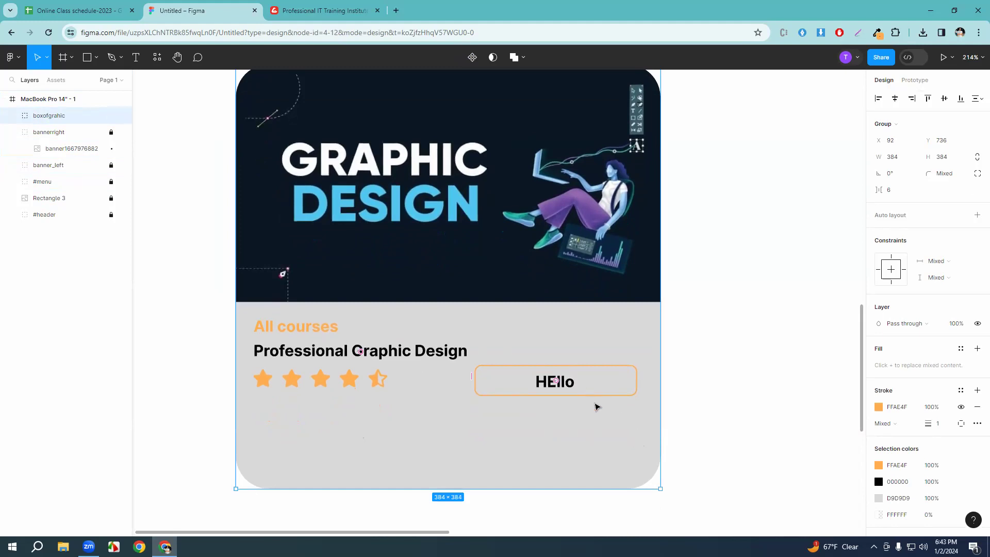
scroll(590, 392, down, 2)
click(607, 461)
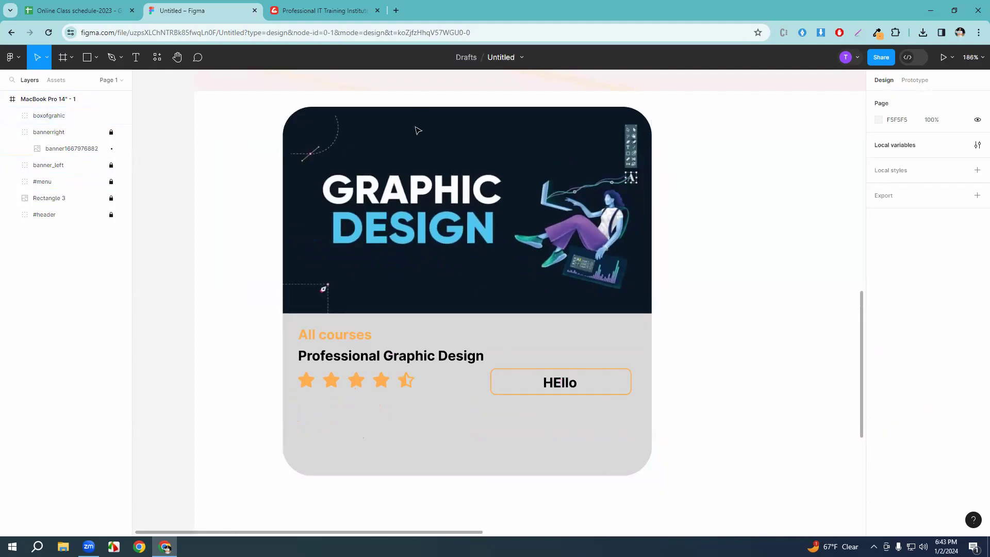
click(12, 133)
click(12, 115)
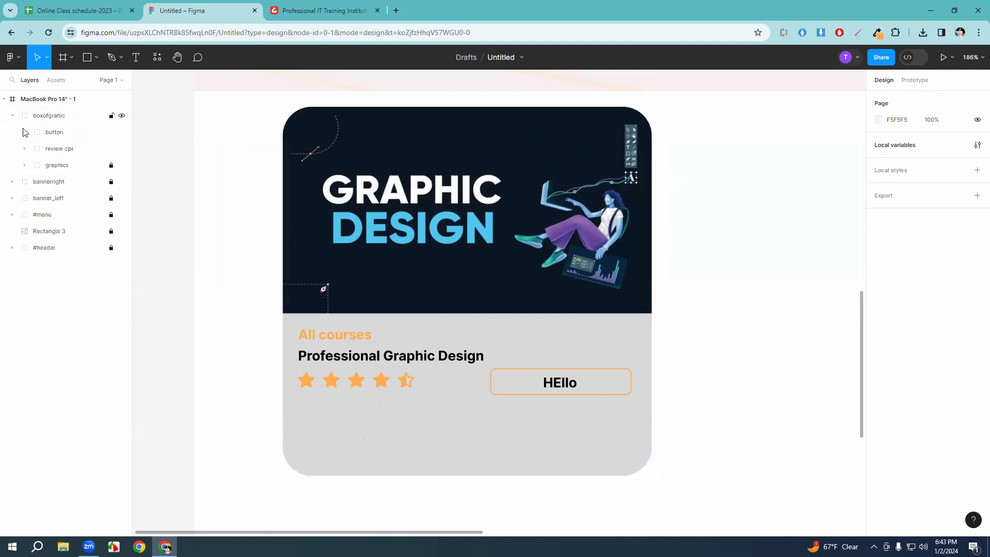
click(34, 170)
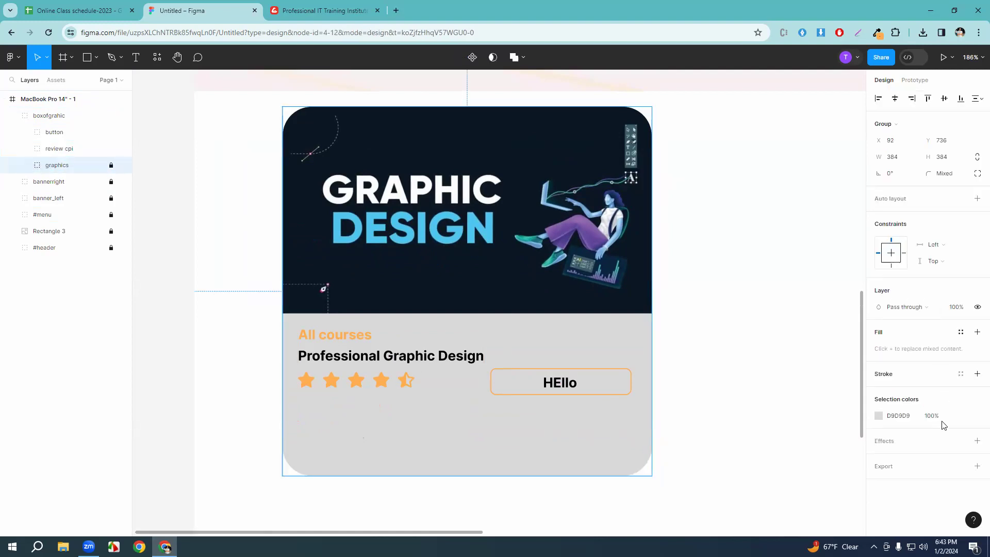
Add a black inside stroke to the graphics group and set its weight to 1.
click(938, 377)
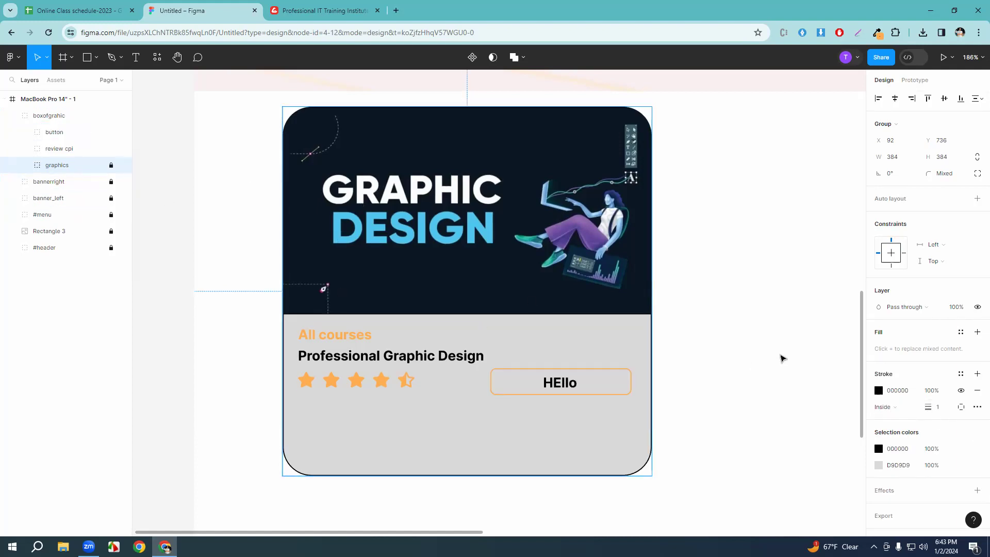
click(820, 319)
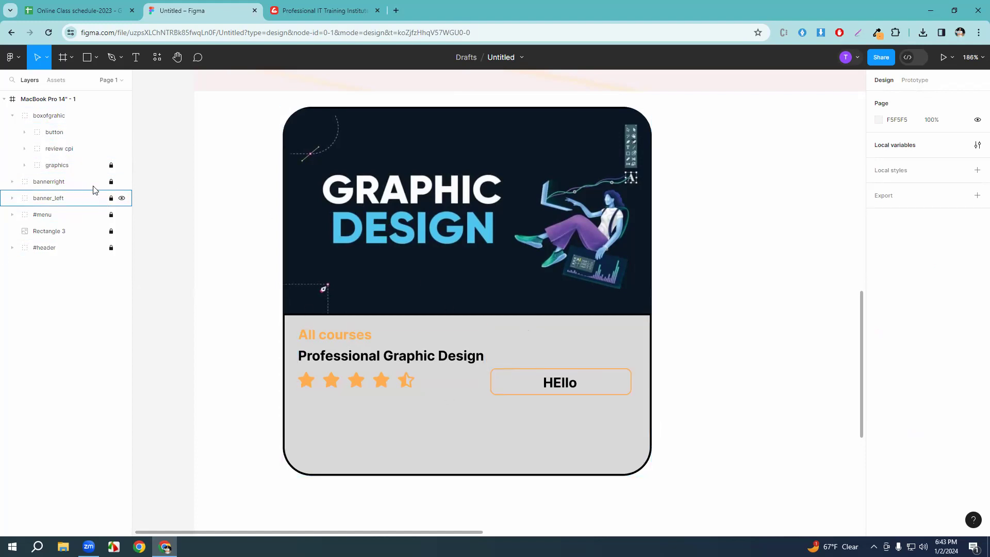
click(70, 165)
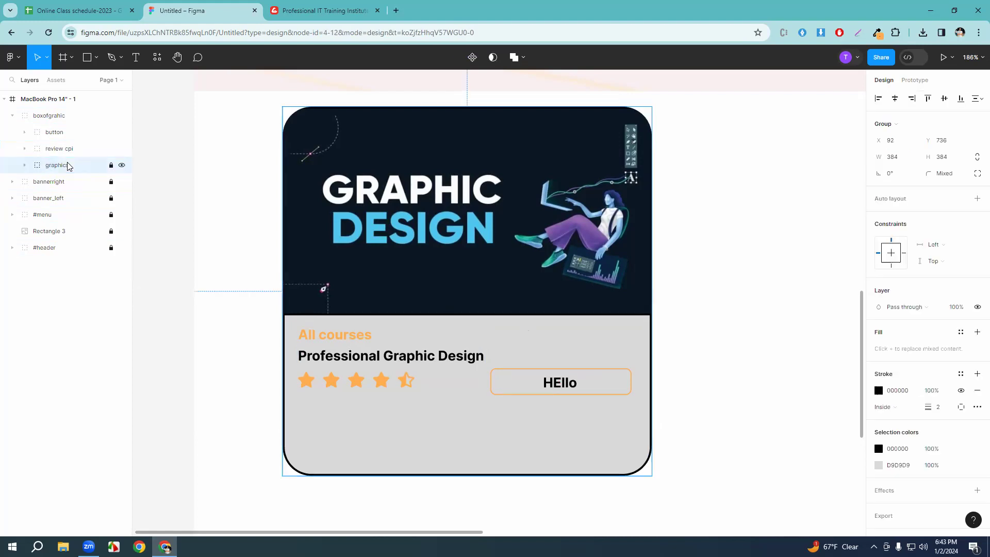
click(940, 407)
text(1)
key(Return)
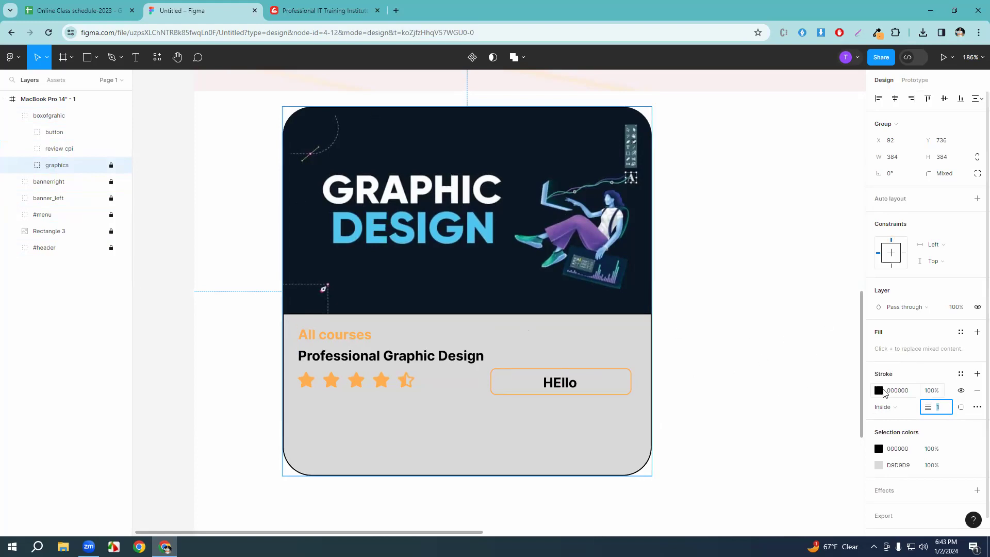
Change the graphics group's border colour to dark red C32B2B.
click(879, 390)
click(781, 480)
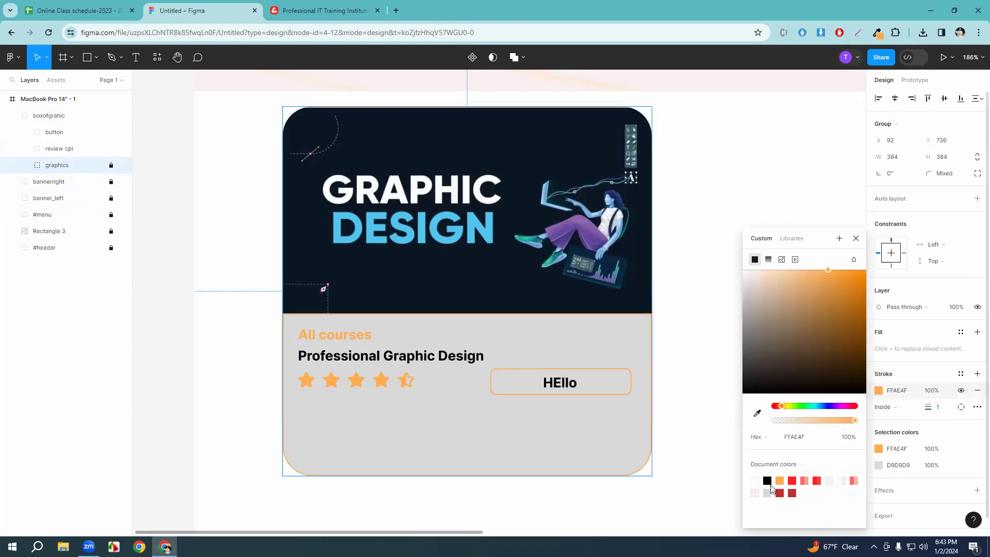
click(779, 492)
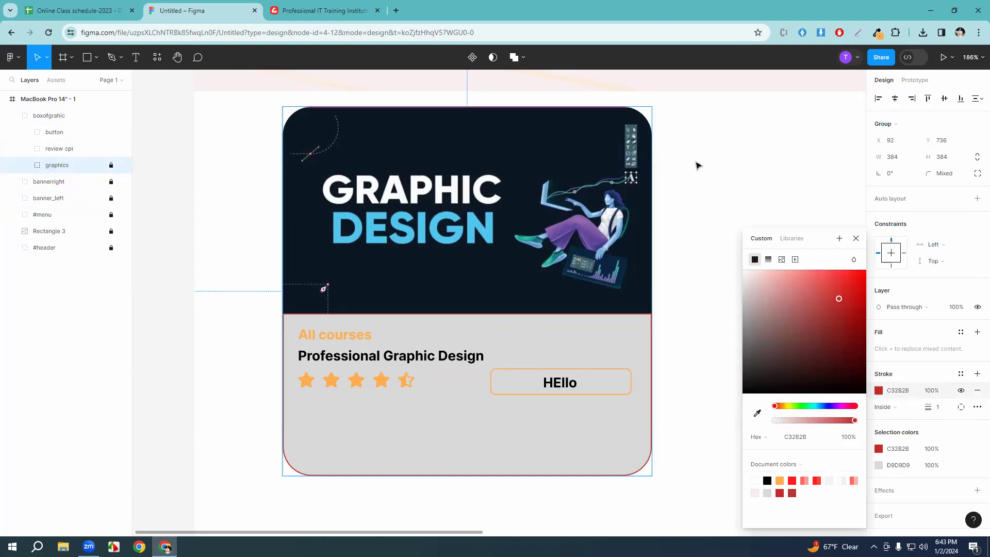
click(856, 238)
click(669, 409)
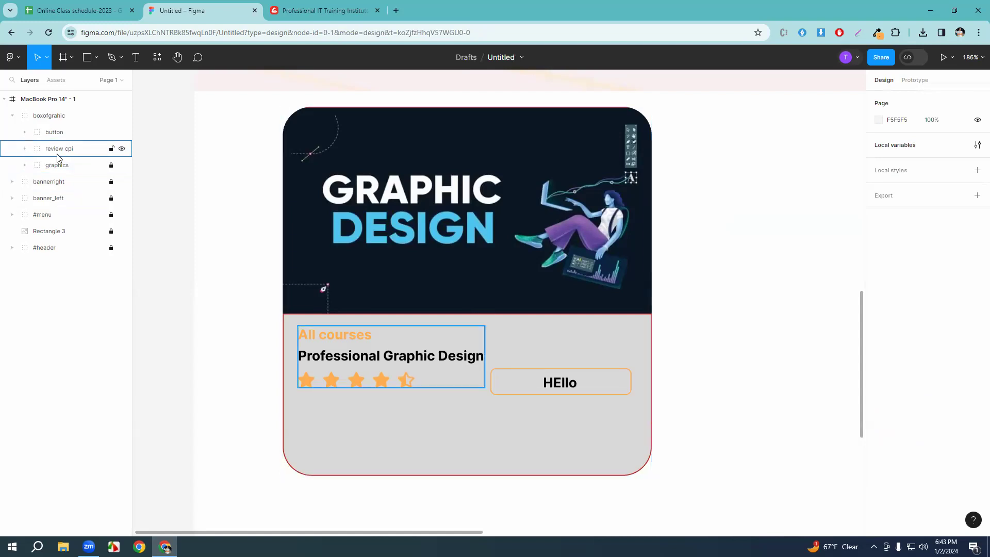
Limit the red border to the bottom edge only, after trying top, right and left.
click(52, 170)
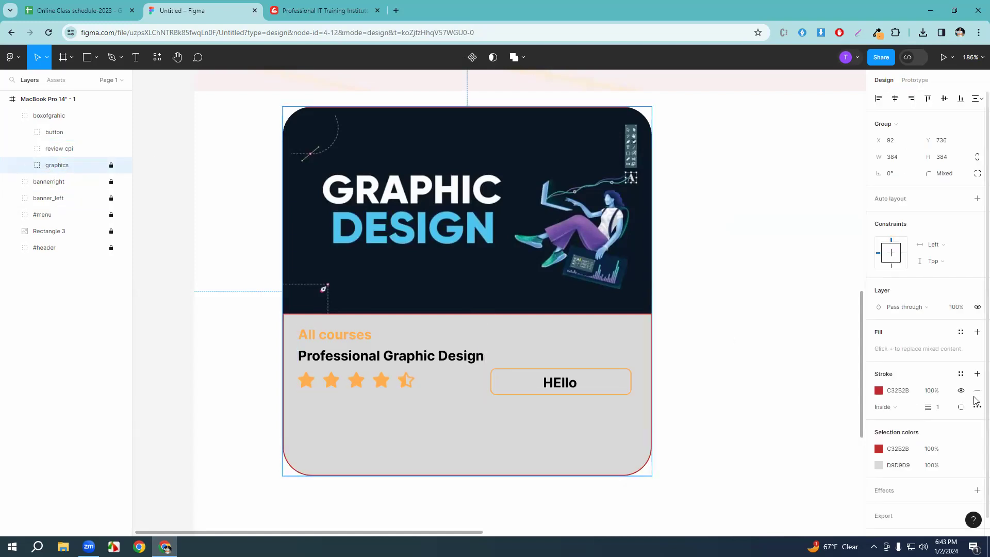
click(960, 407)
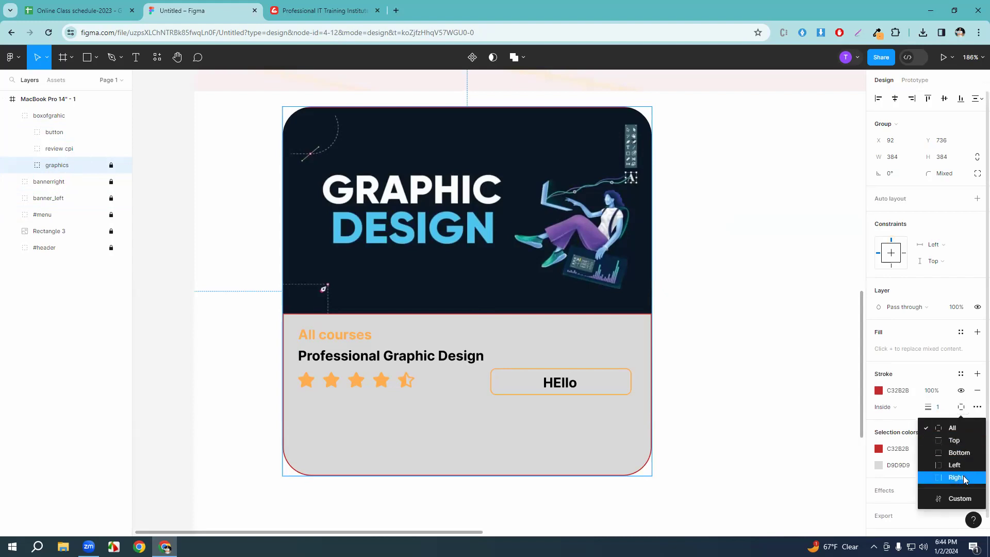
click(941, 443)
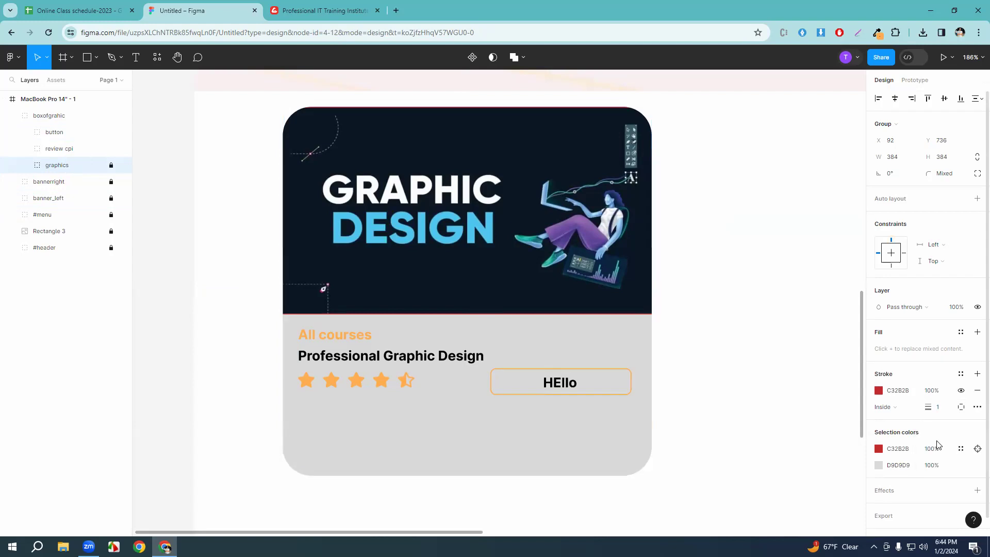
click(962, 407)
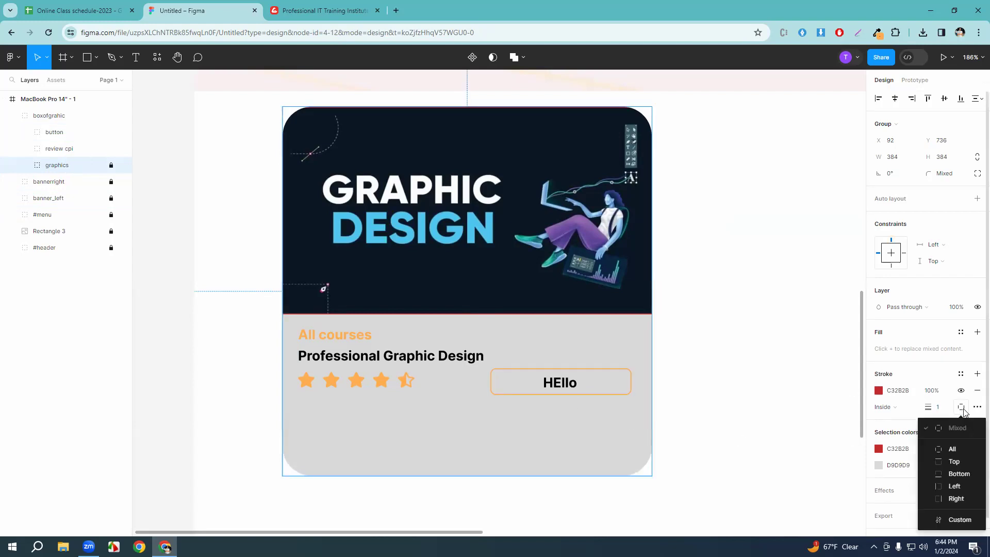
click(939, 498)
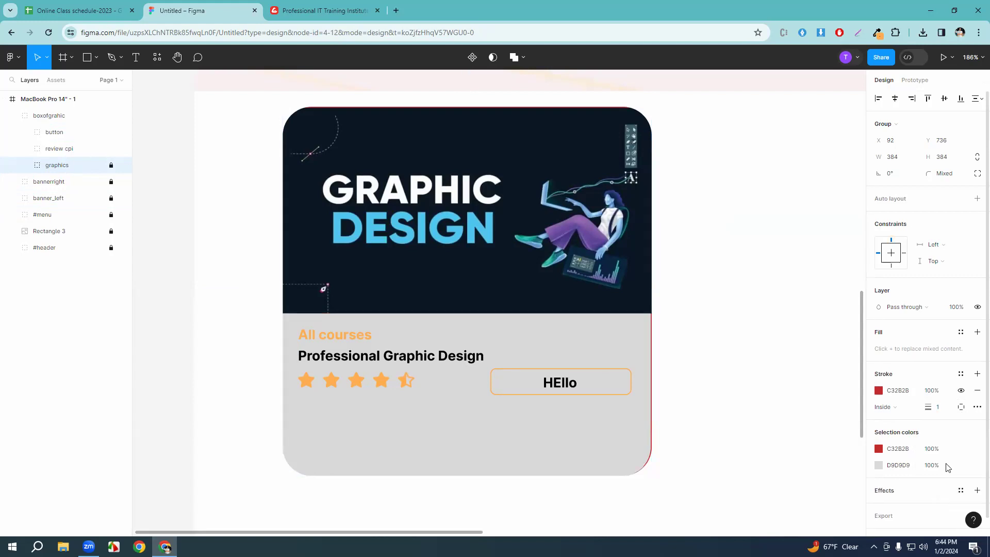
click(961, 407)
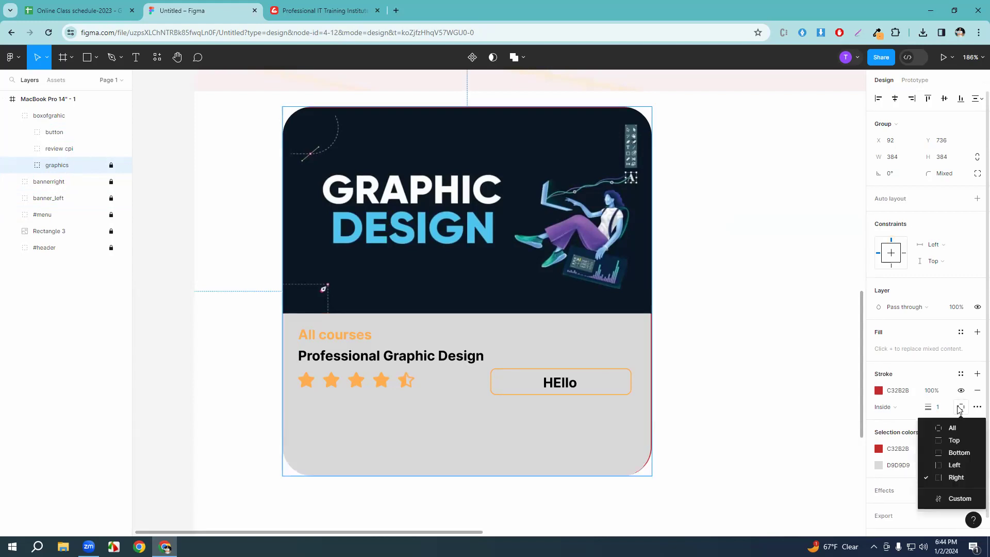
click(941, 464)
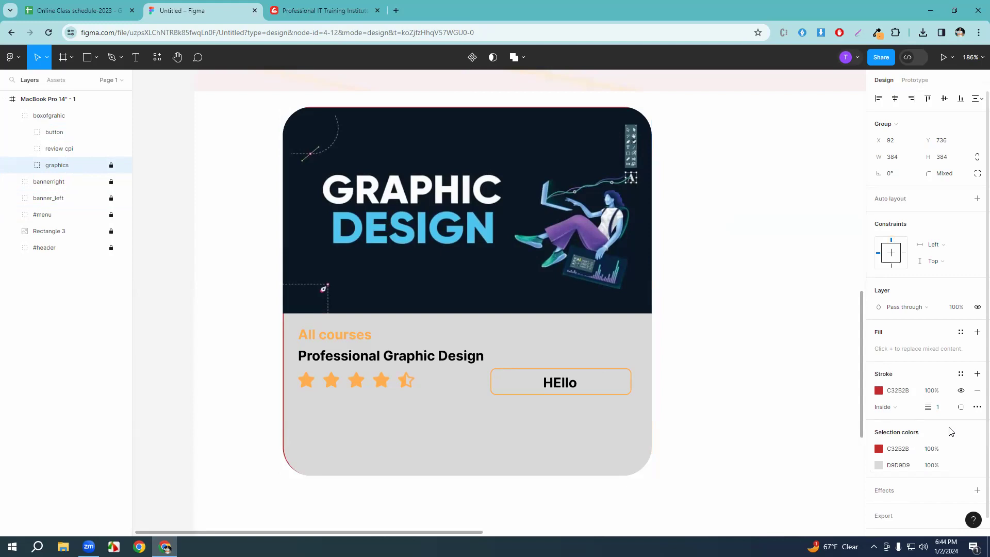
click(961, 407)
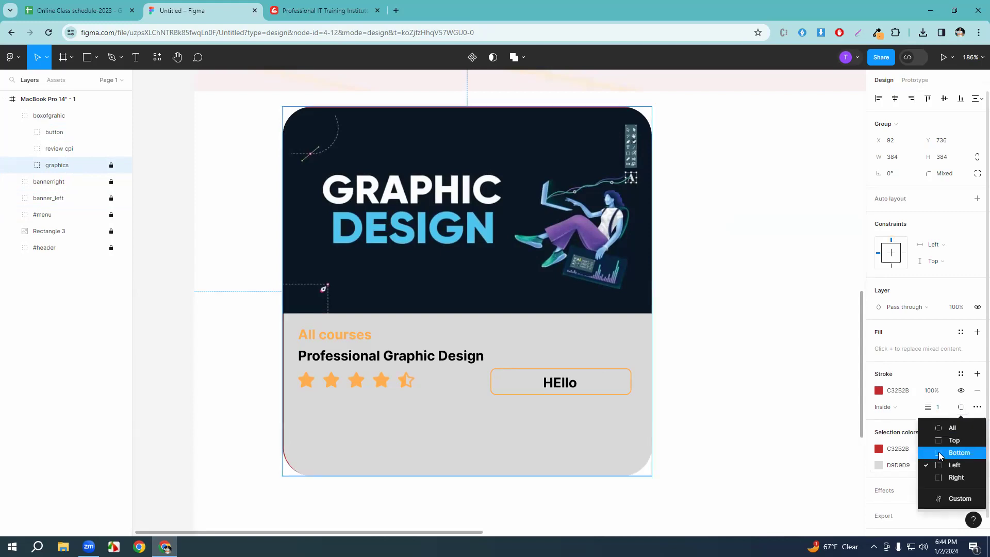
click(951, 498)
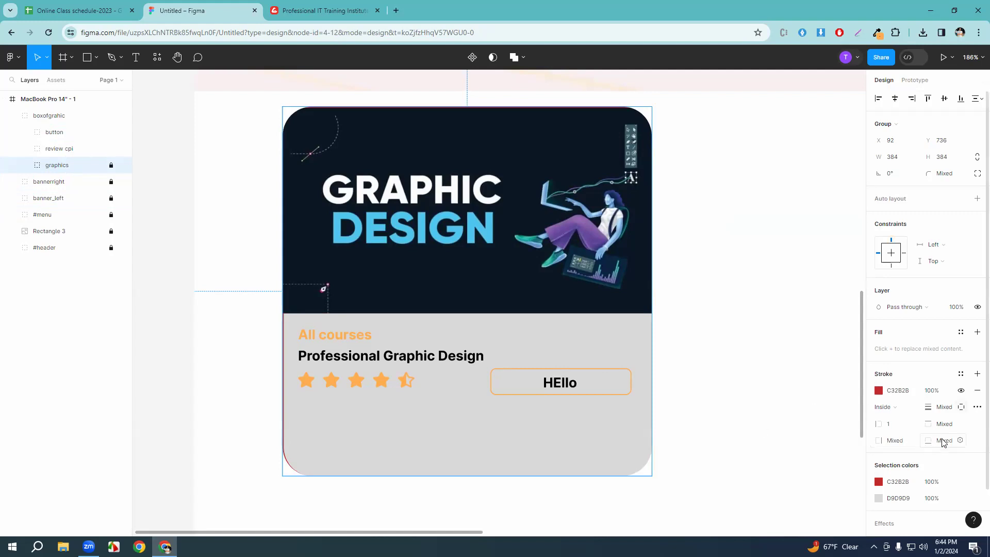
scroll(953, 448, down, 1)
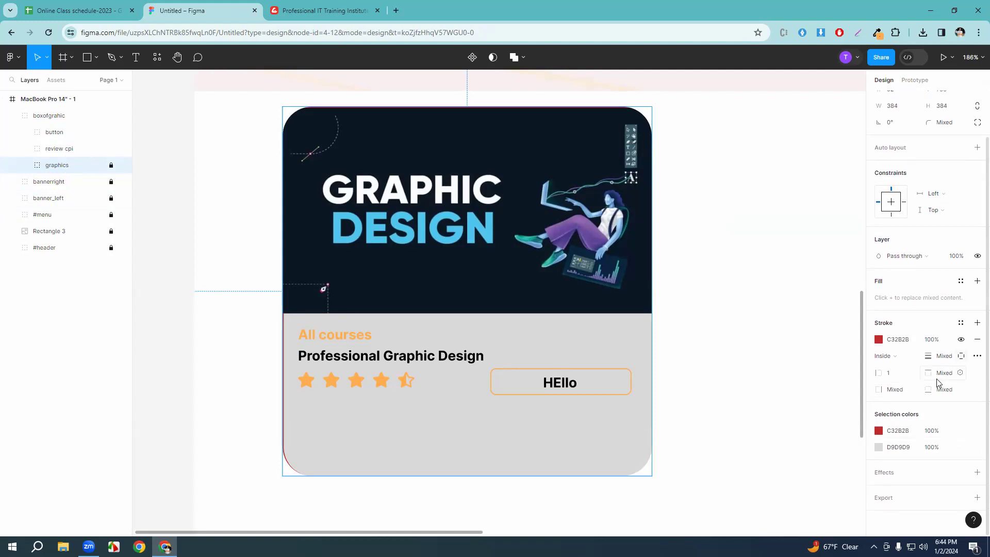
click(961, 356)
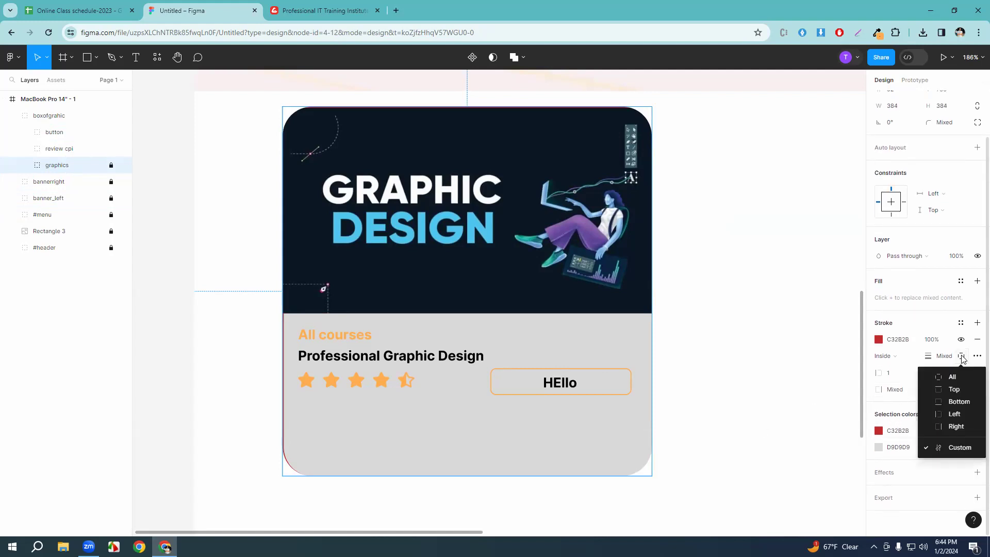
click(956, 401)
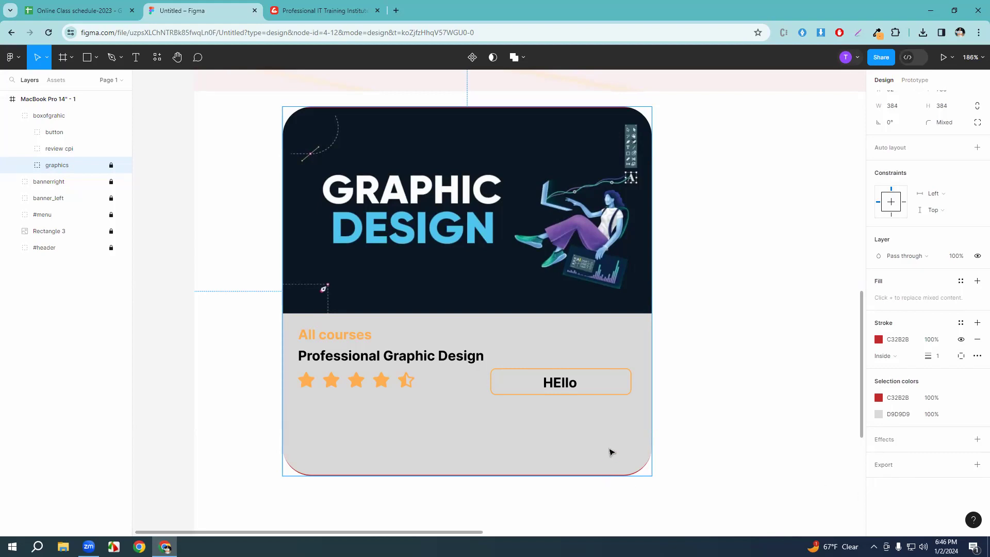
Unlock the graphics group, check its visibility, and delete its red C32B2B stroke.
click(685, 465)
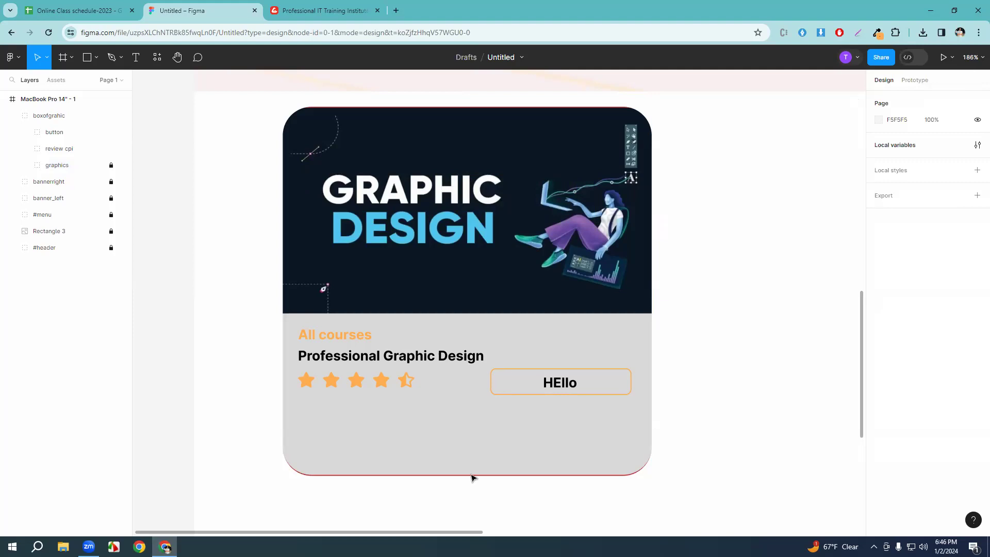
click(52, 164)
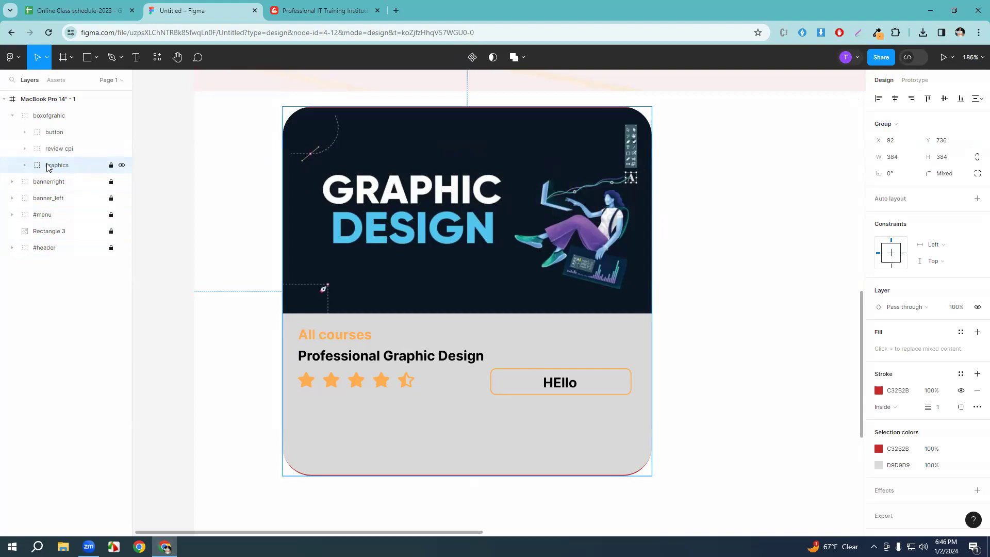
click(112, 165)
click(121, 166)
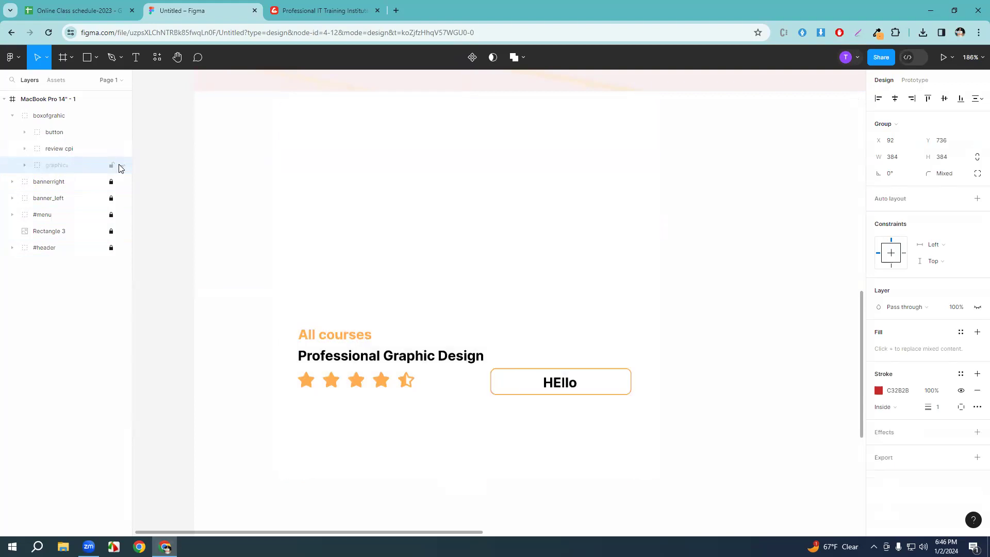
click(122, 166)
click(122, 165)
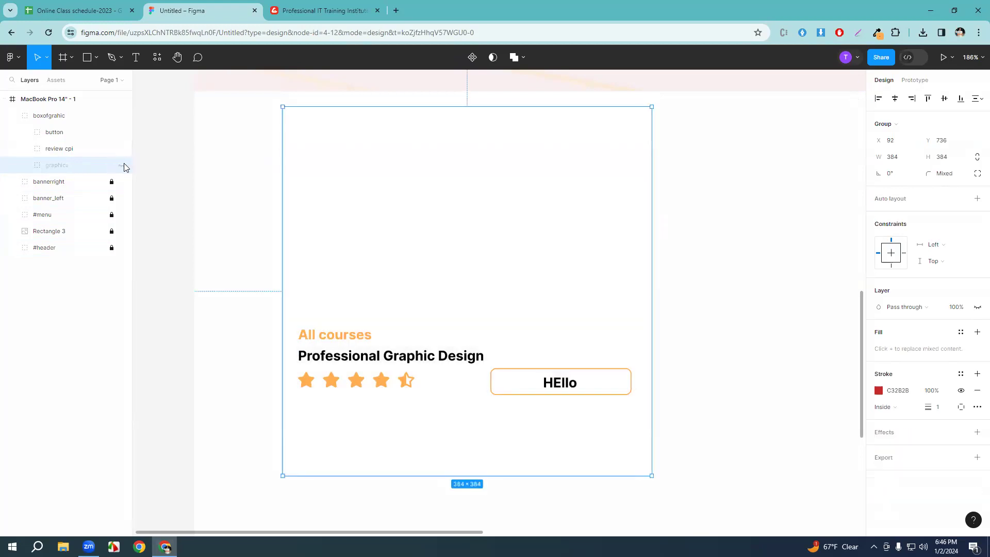
click(122, 166)
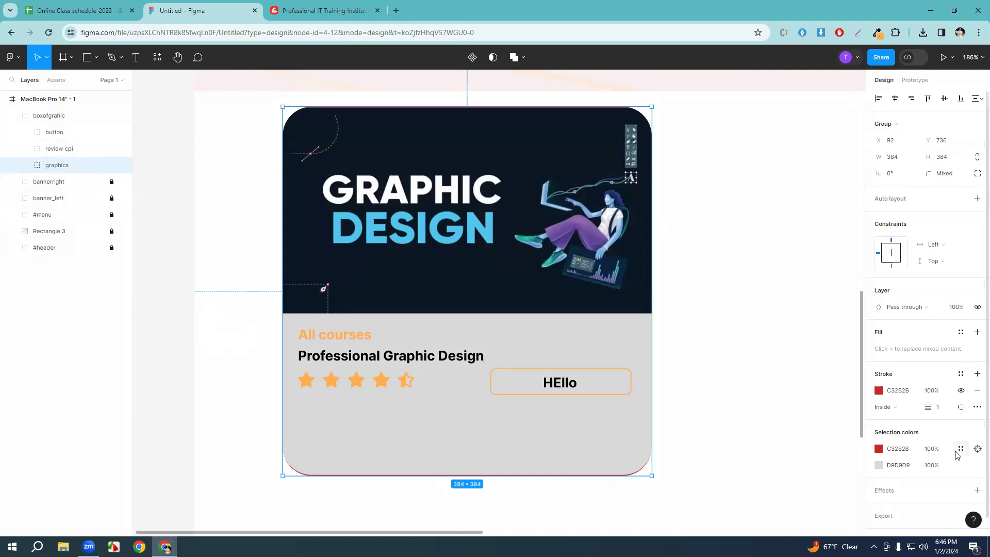
click(977, 391)
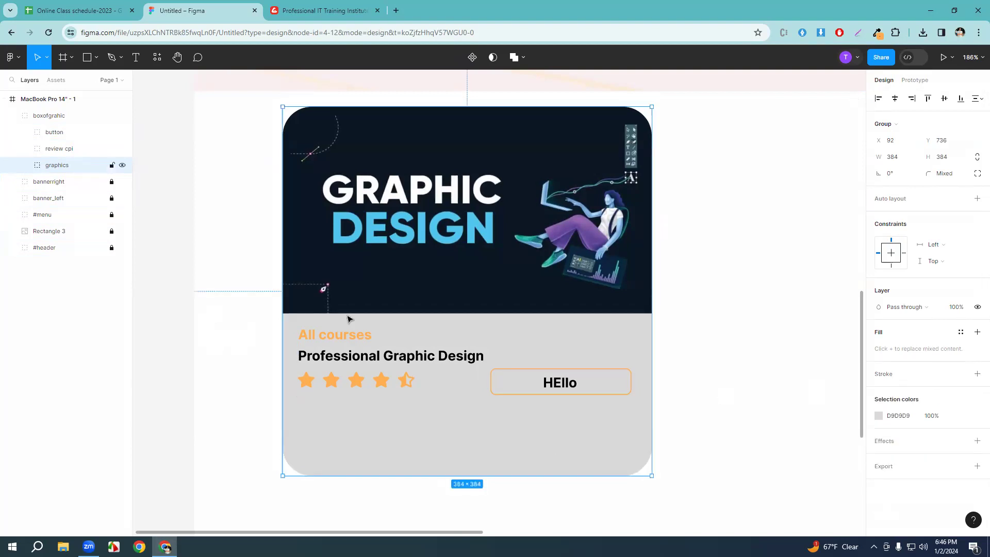
Add a black stroke to the boxofgrahic card group with weight 2.
click(122, 116)
click(122, 115)
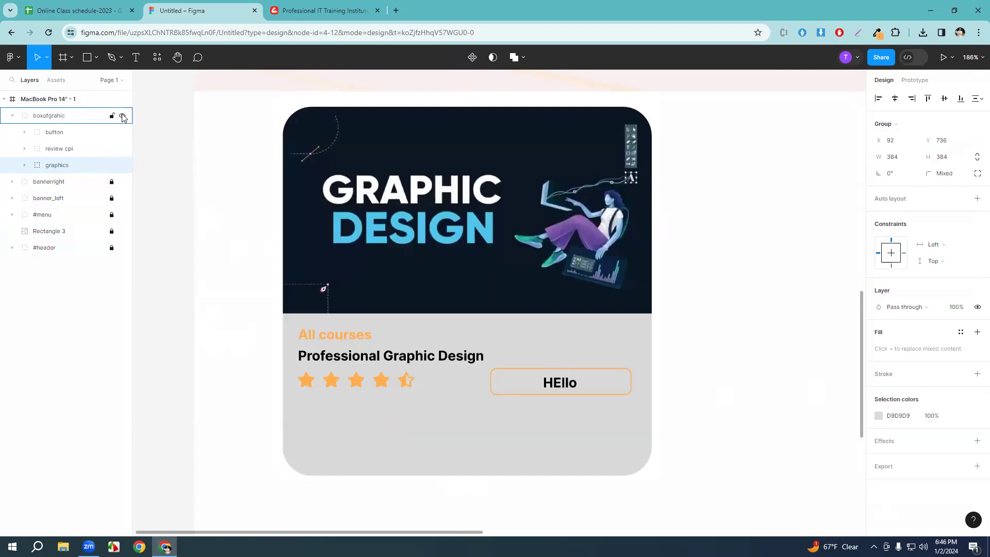
click(915, 380)
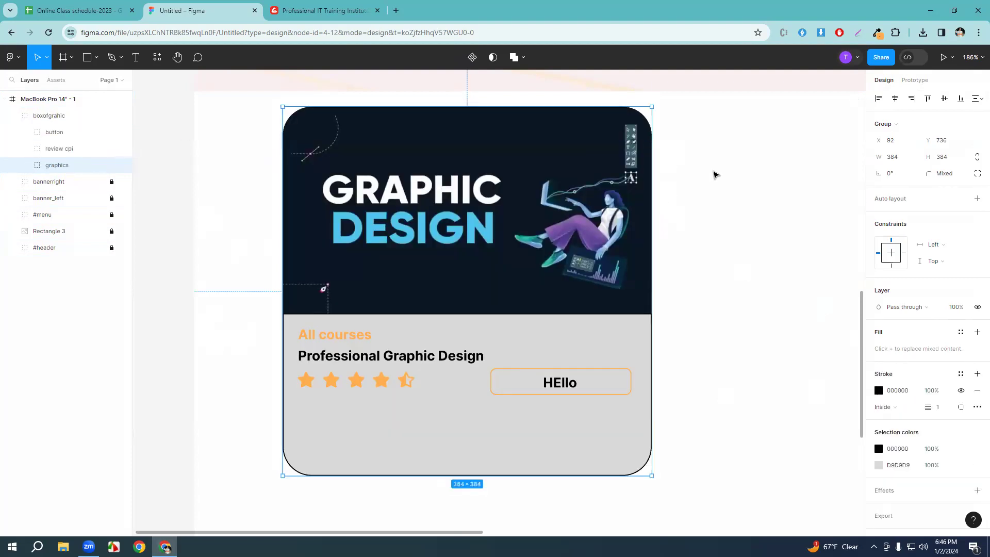
click(714, 174)
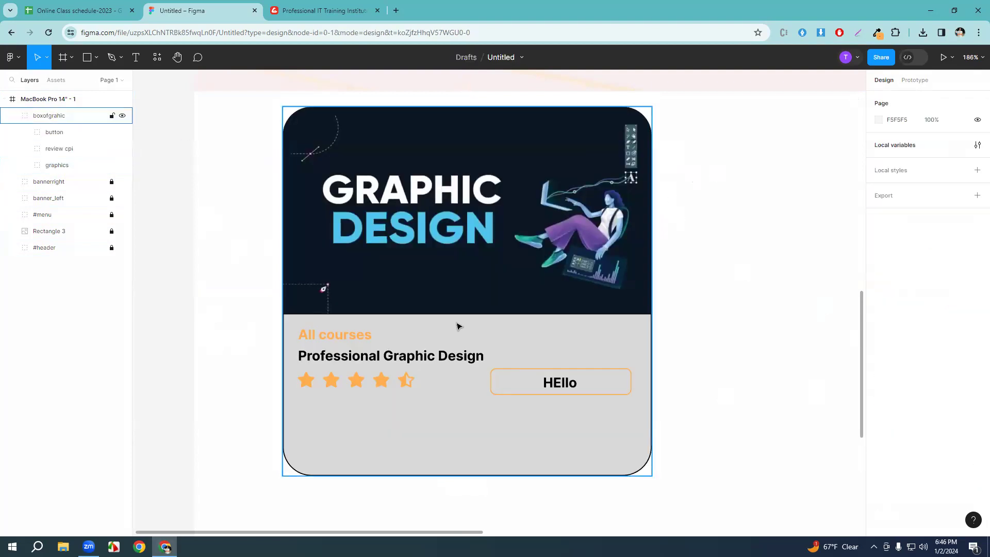
click(542, 140)
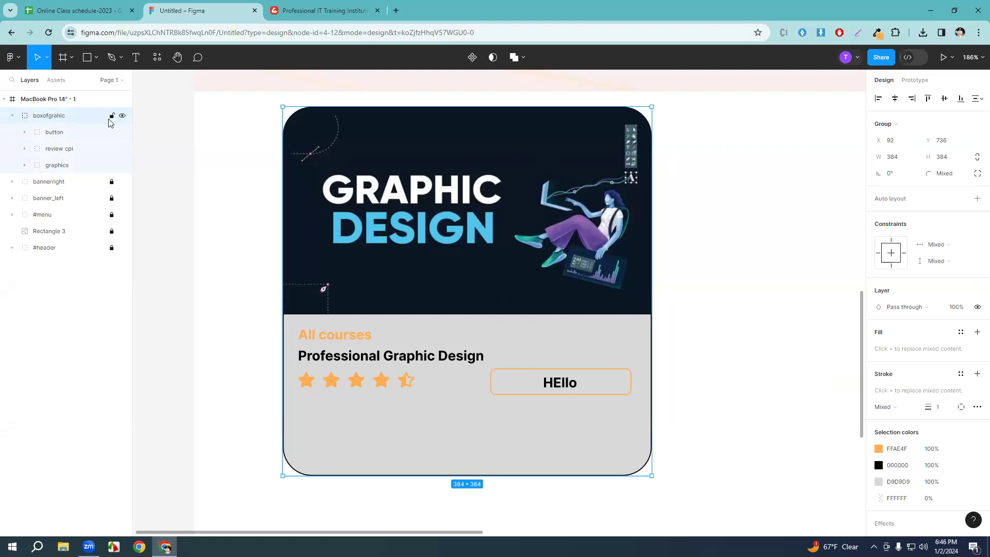
click(122, 116)
click(122, 115)
click(940, 408)
text(2)
key(Return)
key(Up)
key(Up)
key(Up)
key(Up)
key(Up)
key(Up)
key(Up)
key(Up)
key(Up)
key(Up)
key(Up)
key(Up)
key(Up)
key(Up)
key(Up)
key(Up)
key(Up)
key(Up)
key(Up)
key(Up)
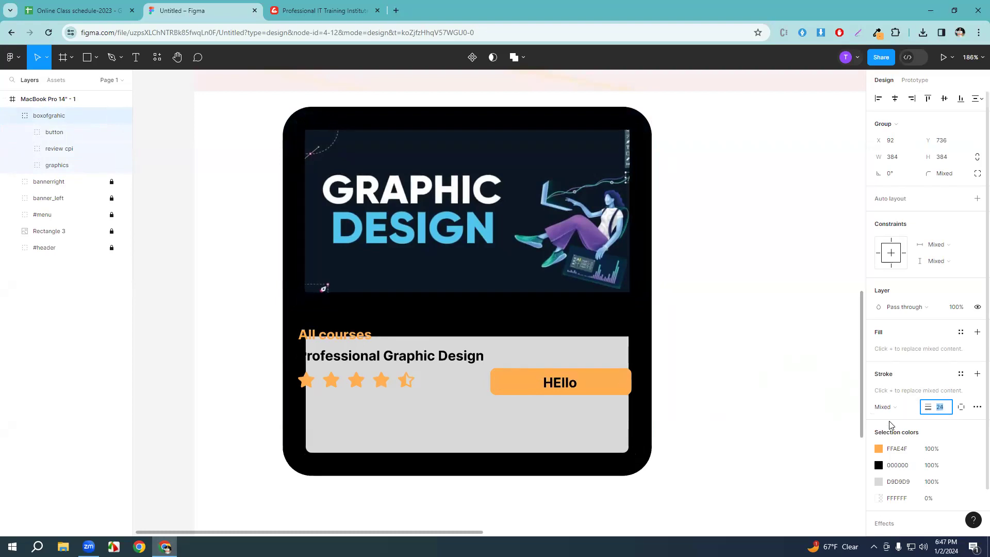
Set the card group's stroke position to Outside and thin it.
click(892, 406)
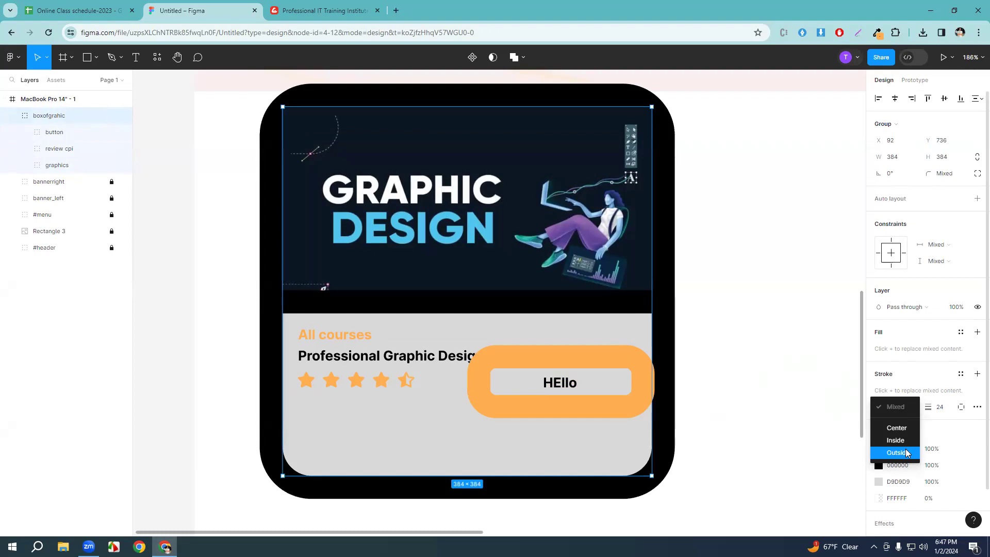
click(907, 453)
click(948, 408)
key(Down)
key(Down)
key(Down)
key(Down)
key(Down)
key(Down)
key(Down)
key(Down)
key(Down)
key(Down)
key(Down)
key(Down)
key(Down)
key(Down)
key(Down)
key(Down)
key(Down)
key(Down)
key(Down)
key(Down)
key(Down)
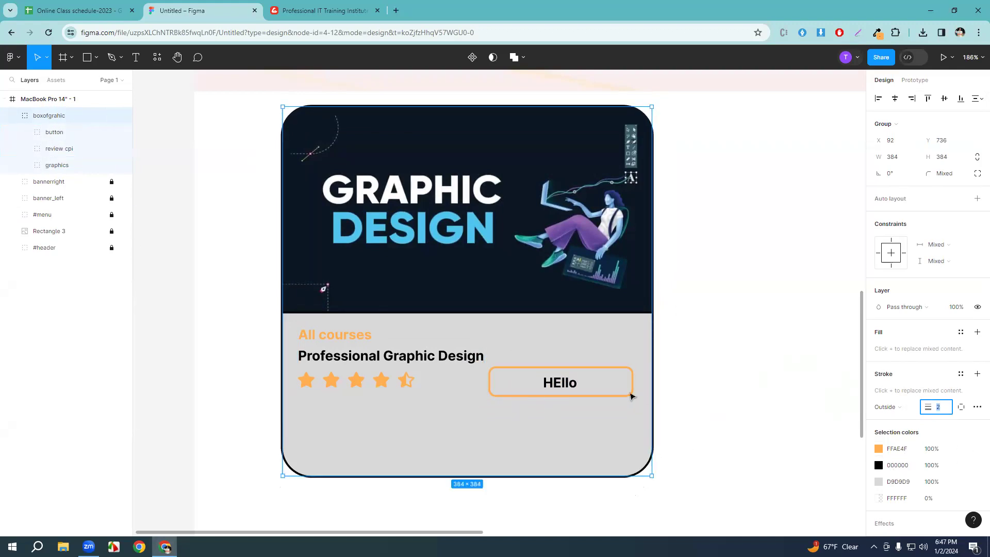
Try border weights 6, 14 and 4, then settle the card outline at 2.
click(25, 132)
click(123, 132)
click(123, 132)
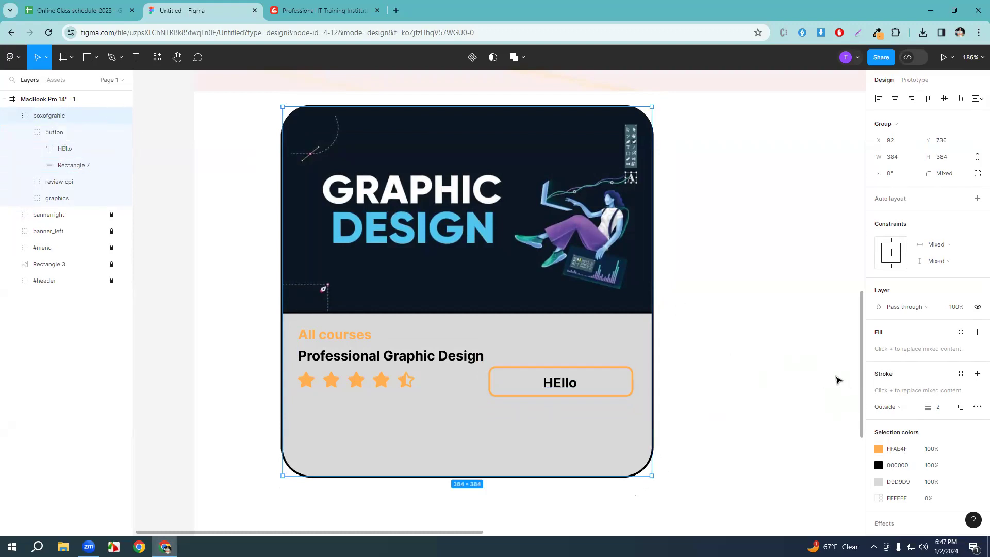
click(944, 408)
text(6)
key(Return)
text(14)
key(Return)
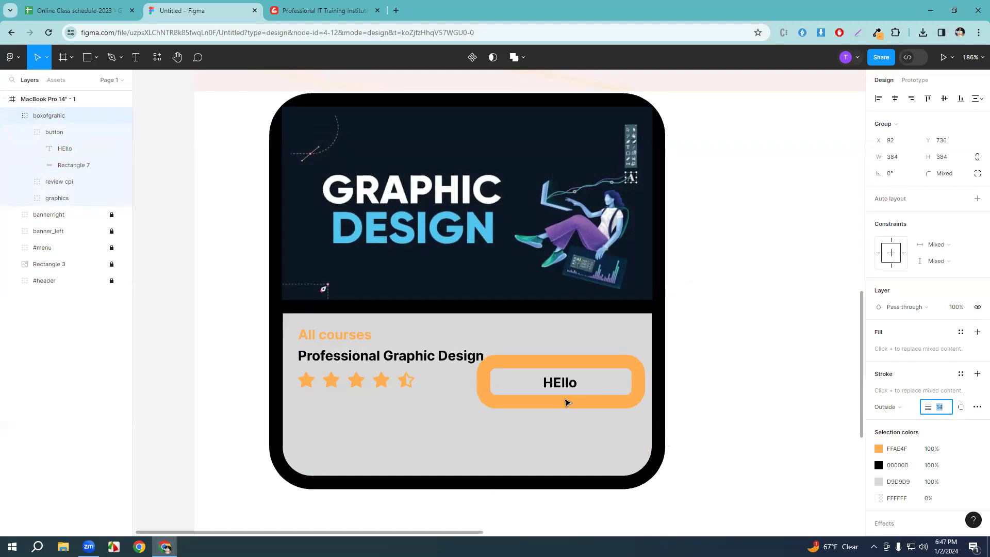
text(4)
key(Return)
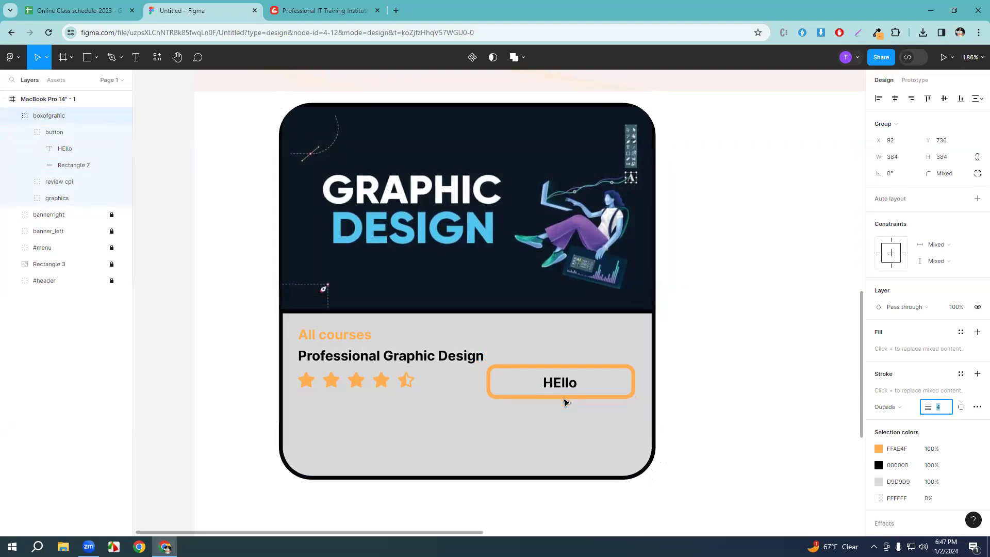
key(Up)
key(Up)
key(Up)
key(Up)
key(Up)
key(Up)
key(Up)
key(Up)
key(Up)
key(Up)
key(Up)
key(Up)
key(Up)
key(Up)
key(Up)
key(Up)
key(Up)
key(Up)
key(Up)
key(Down)
key(Down)
key(Down)
key(Down)
key(Down)
key(Down)
key(Down)
key(Down)
key(Down)
key(Down)
key(Down)
key(Down)
key(Down)
key(Down)
key(Down)
key(Down)
key(Down)
key(Down)
key(Down)
key(Down)
key(Down)
key(Down)
key(Down)
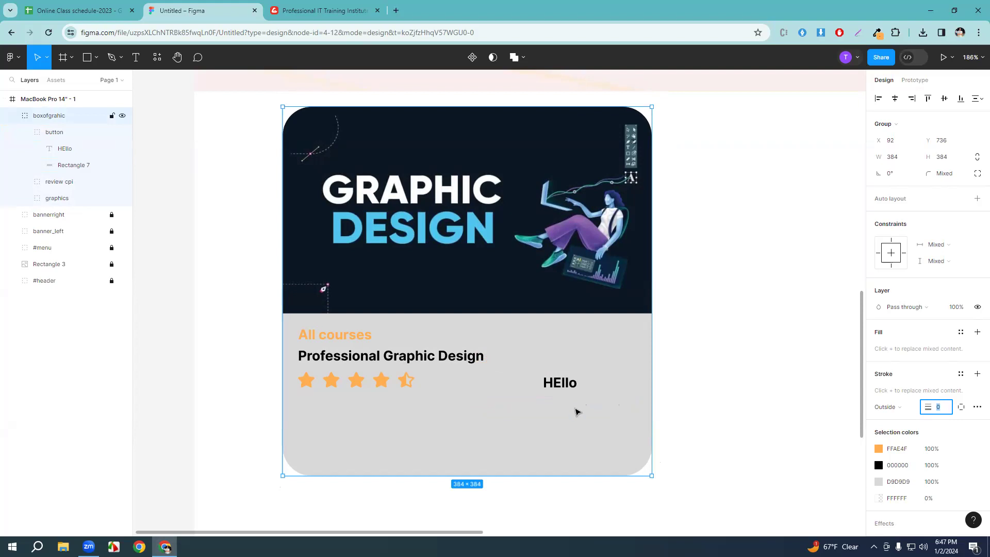
key(Up)
key(Up)
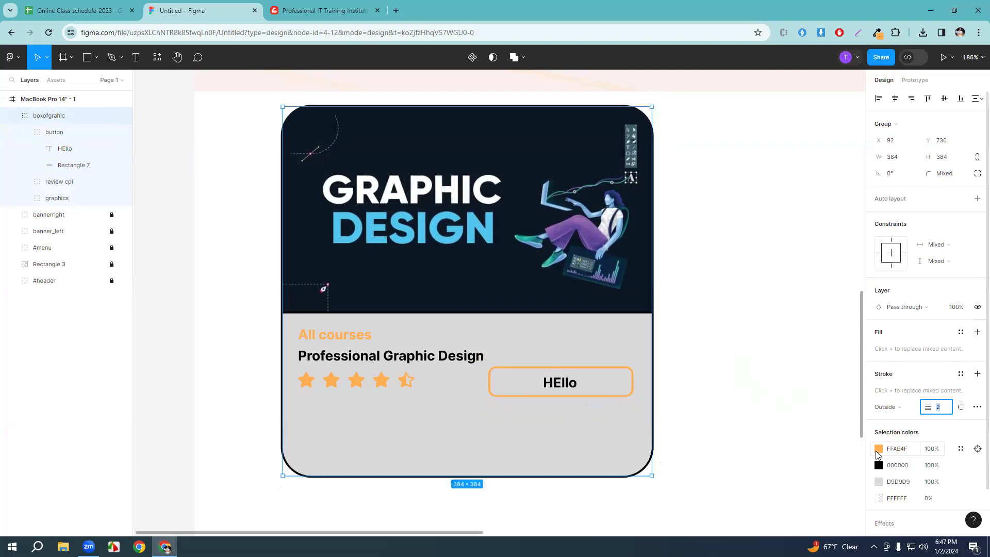
Select the HEllo button group in the boxofgrahic card and delete it.
click(25, 133)
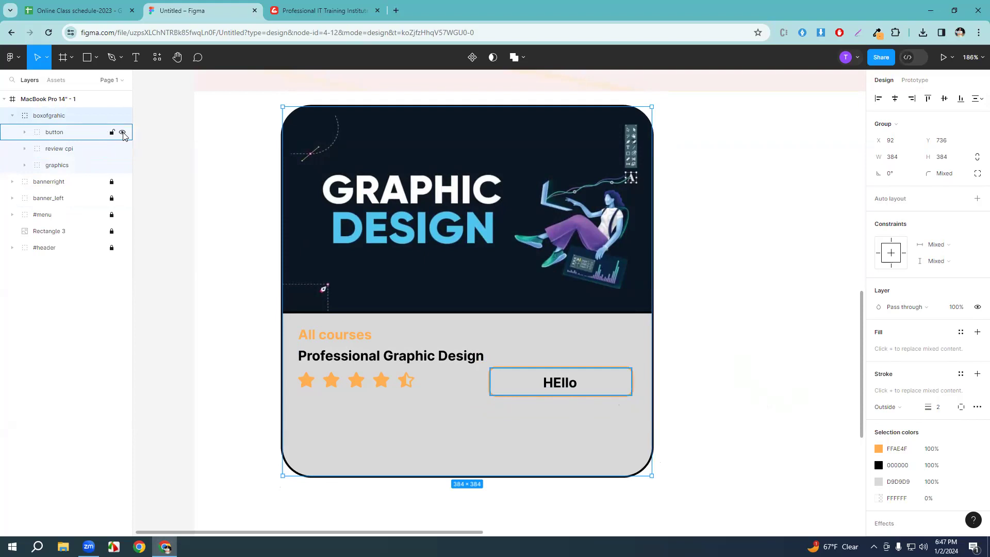
click(75, 135)
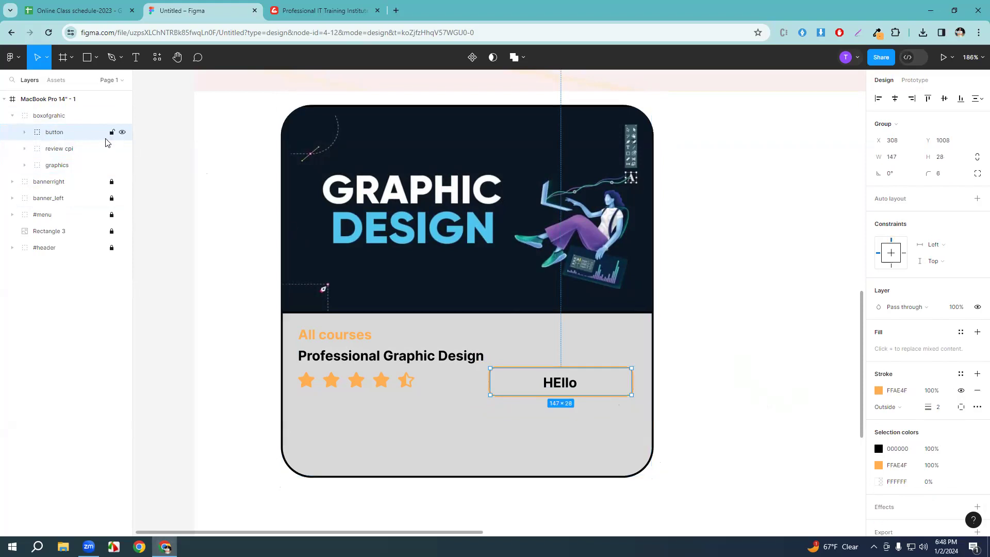
click(123, 133)
click(124, 133)
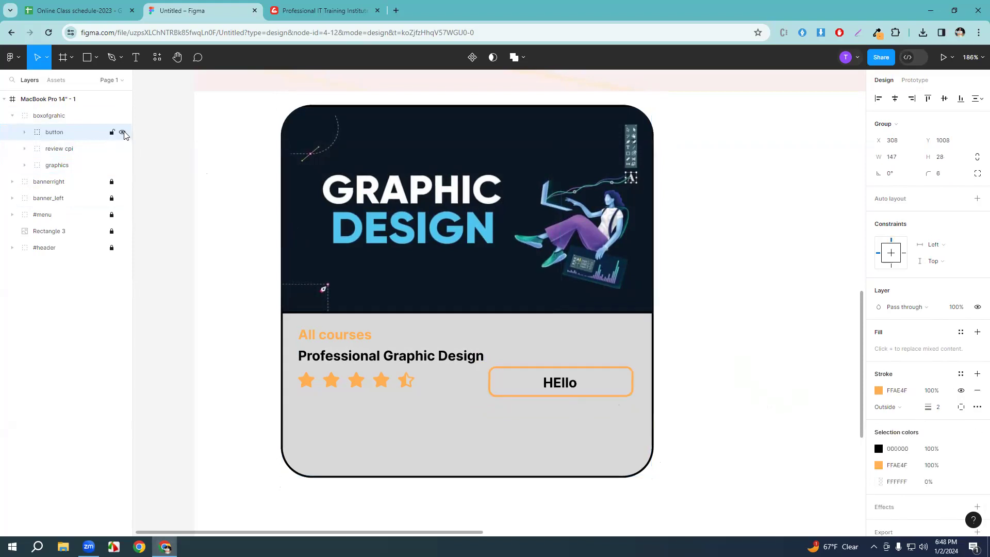
click(72, 133)
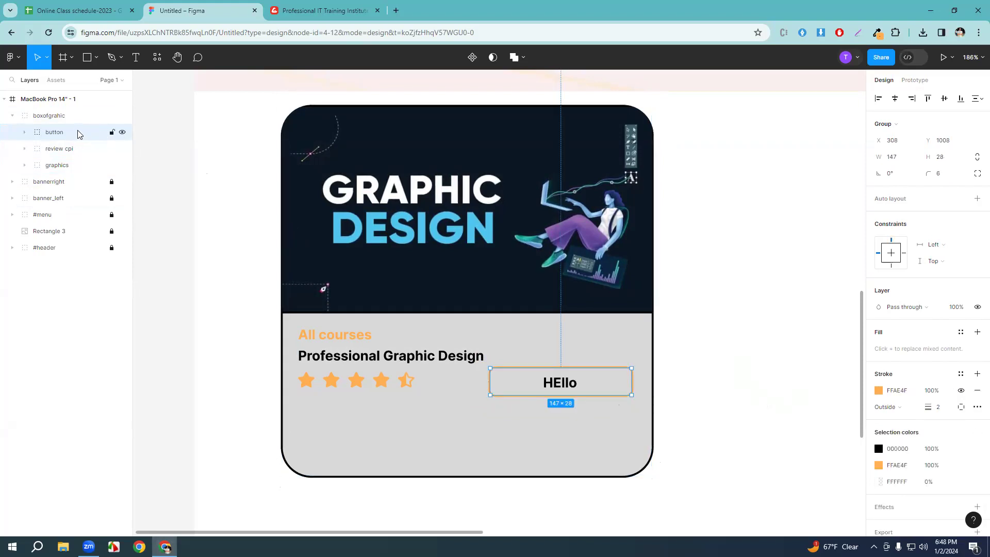
key(Delete)
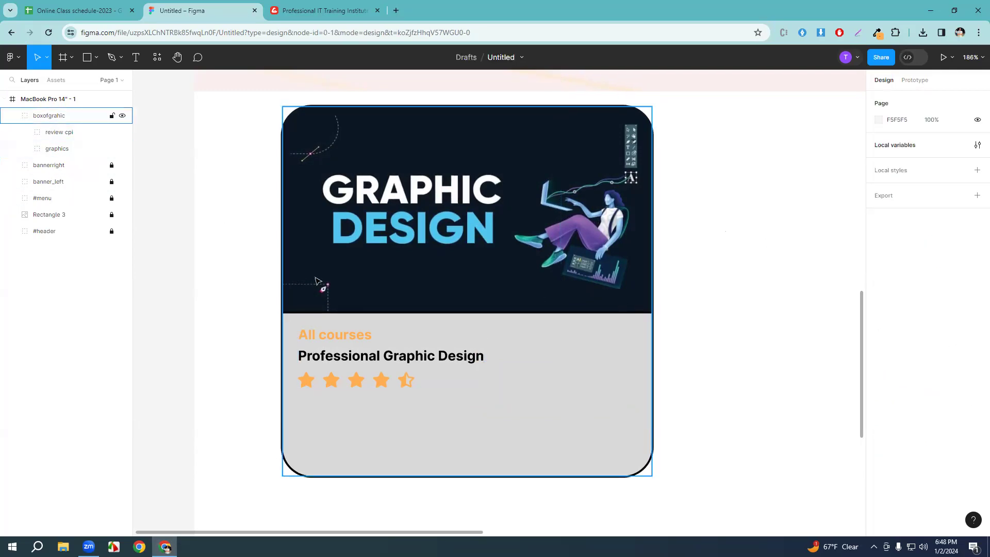
click(43, 117)
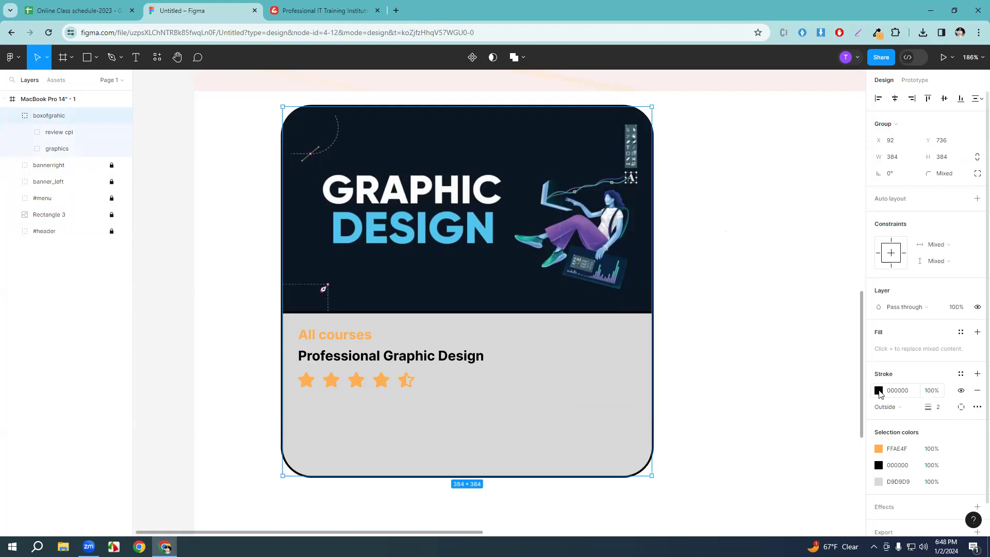
click(877, 390)
click(839, 406)
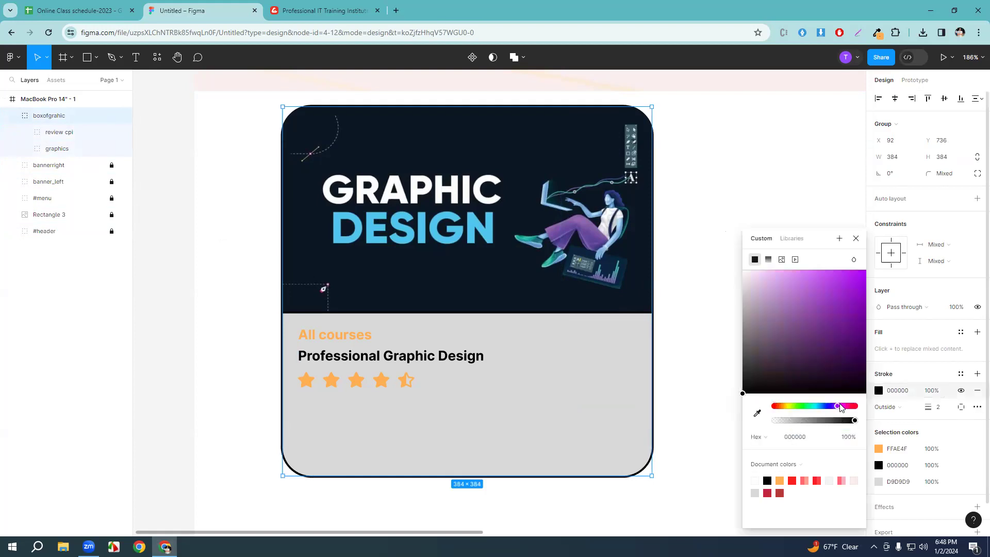
drag(841, 318, 866, 276)
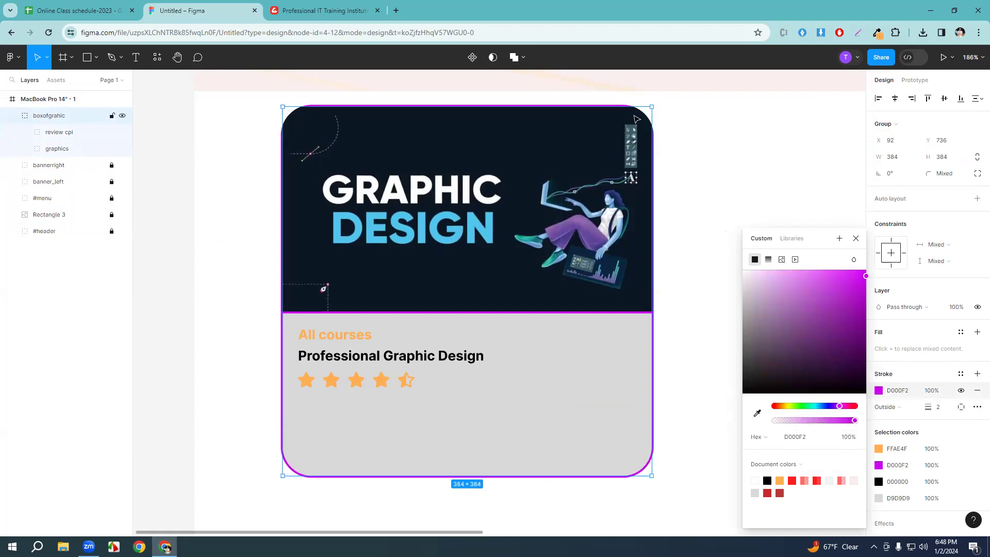
mouse_move(653, 106)
mouse_down()
mouse_move(651, 115)
mouse_move(652, 106)
mouse_up()
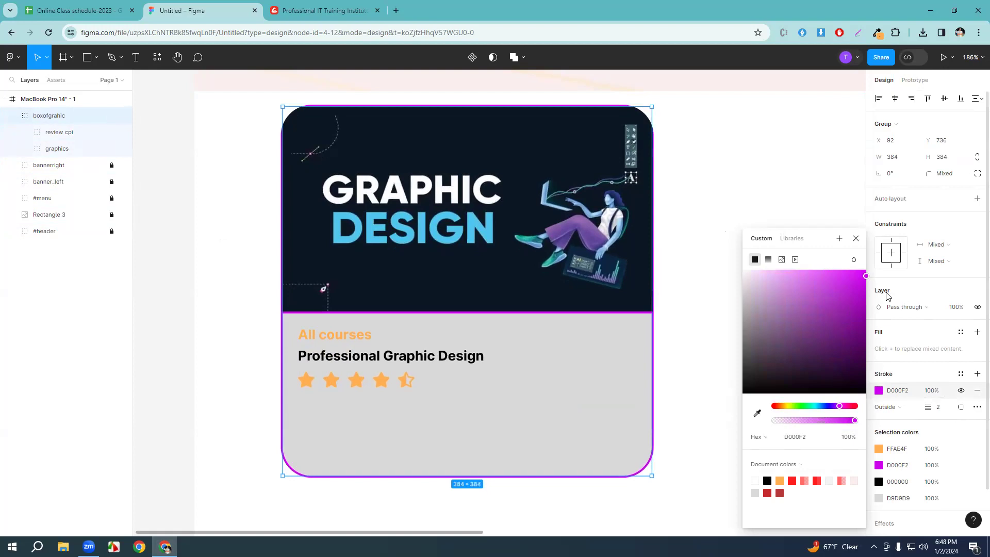
click(856, 240)
click(698, 327)
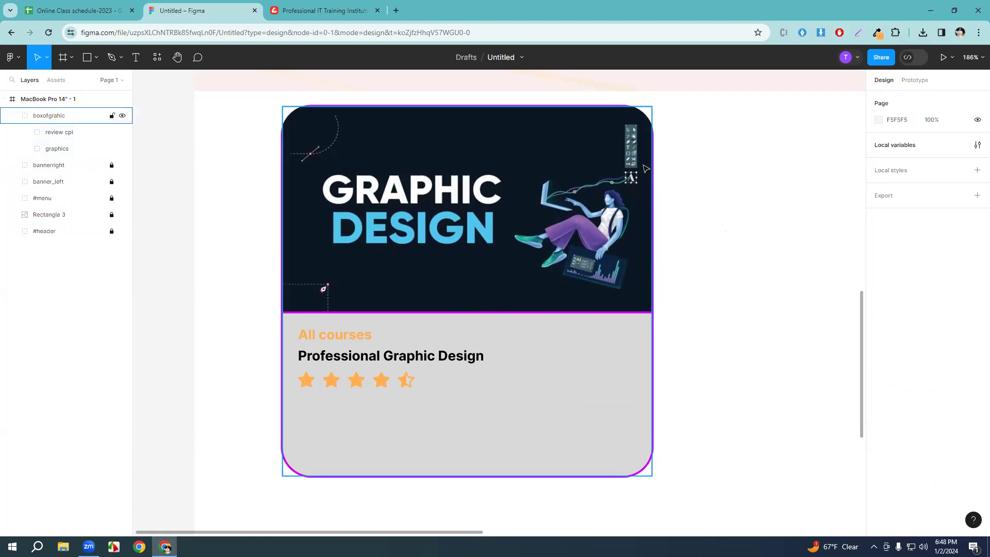
click(640, 115)
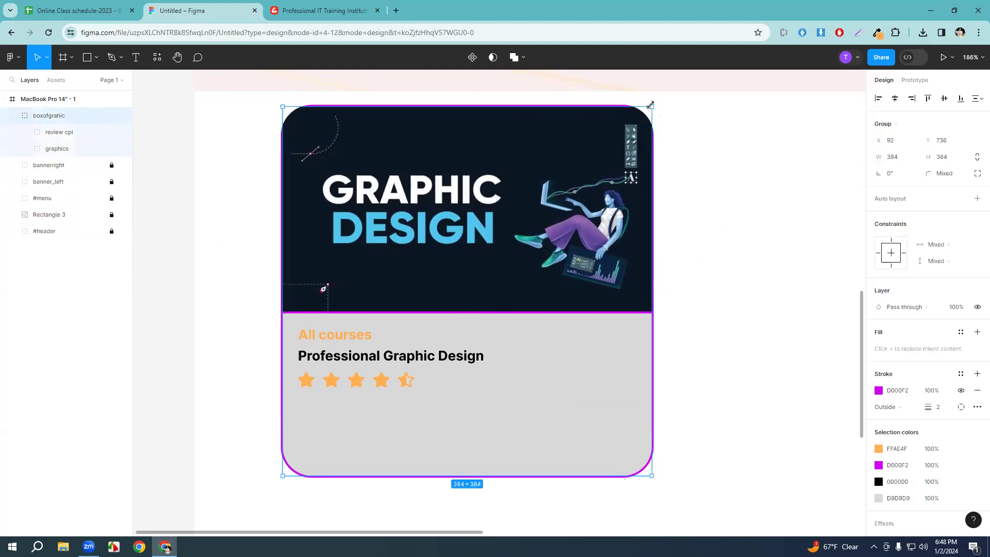
drag(652, 105, 649, 109)
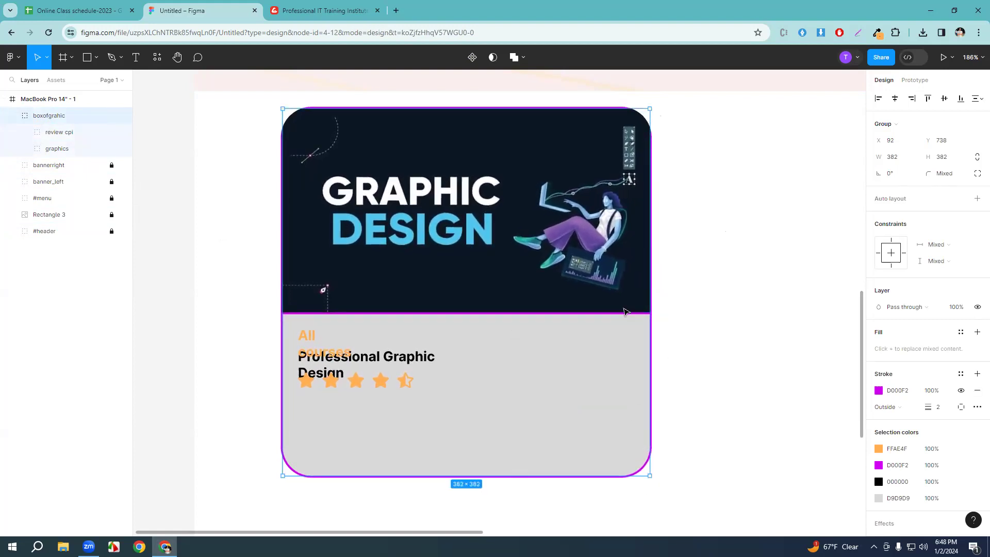
key(ctrl+z)
key(ctrl+z)
key(ctrl+z)
key(ctrl+z)
click(653, 447)
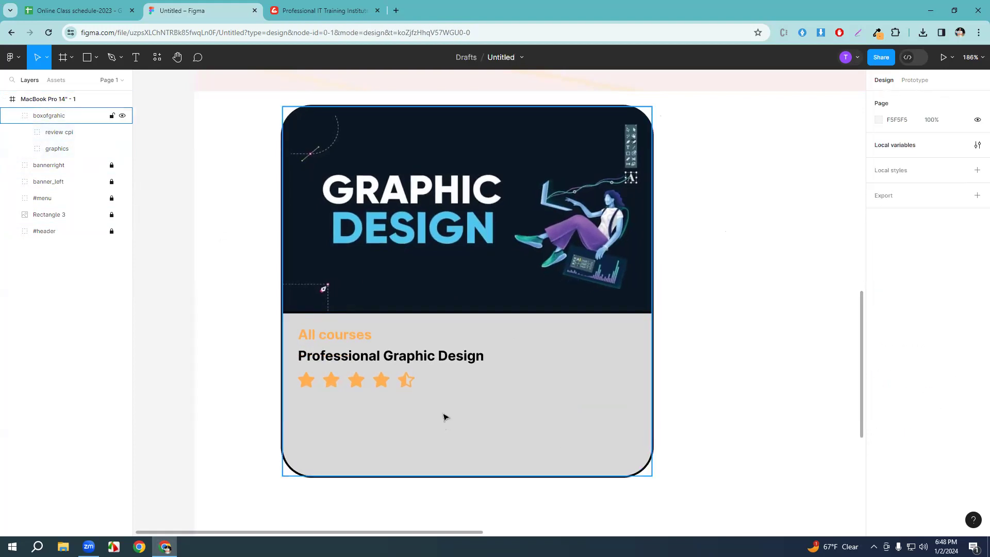
Undo to restore the HEllo button with weight-2 border, then view the Creative IT Institute page.
key(ctrl+z)
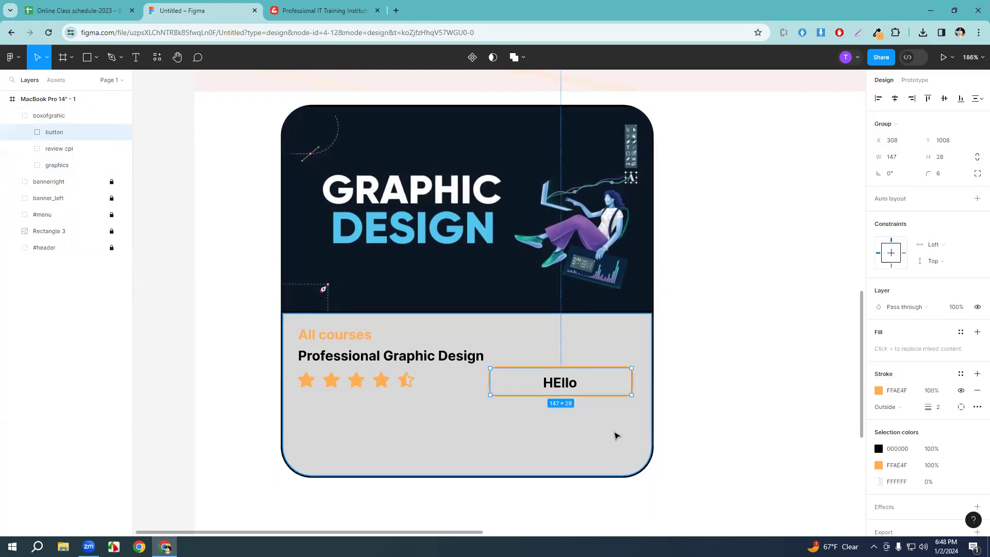
key(ctrl+z)
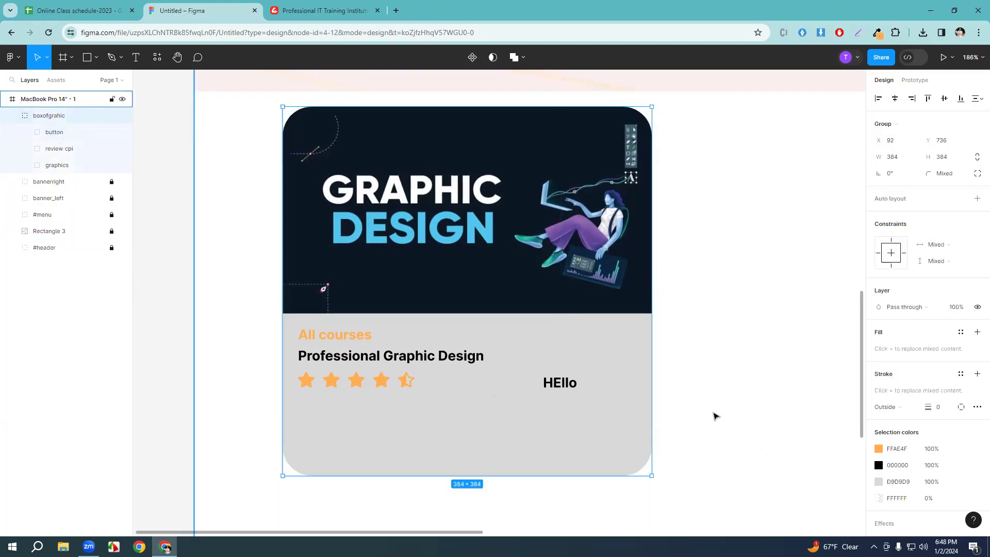
key(ctrl+z)
key(ctrl+z)
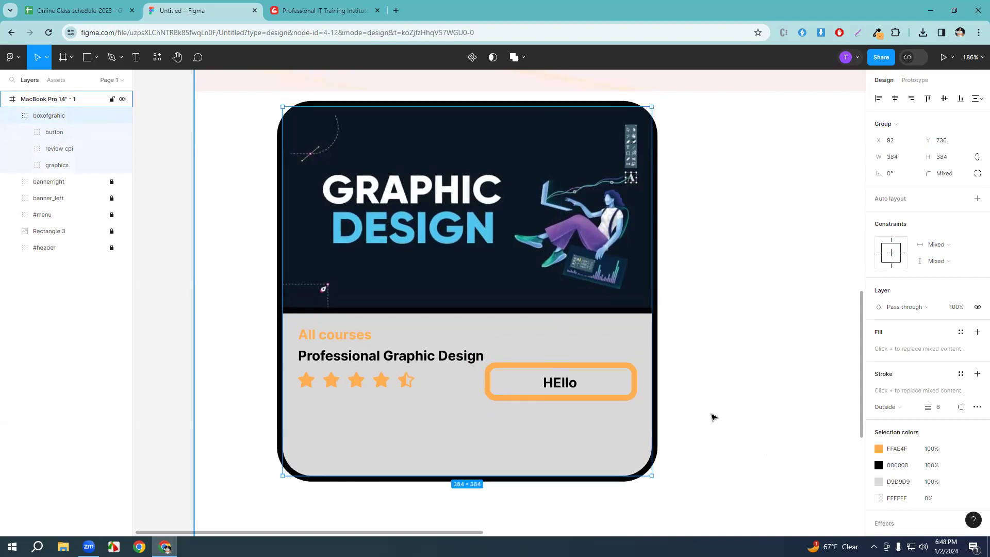
key(ctrl+z)
key(ctrl+shift+z)
key(ctrl+shift+z)
key(ctrl+z)
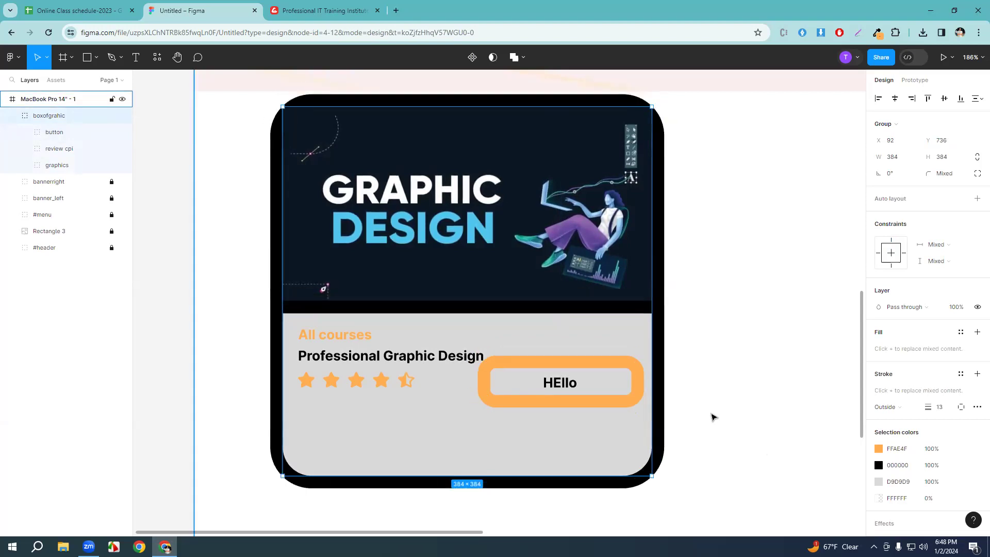
key(ctrl+z)
key(ctrl+z)
key(ctrl+z)
key(ctrl+shift+z)
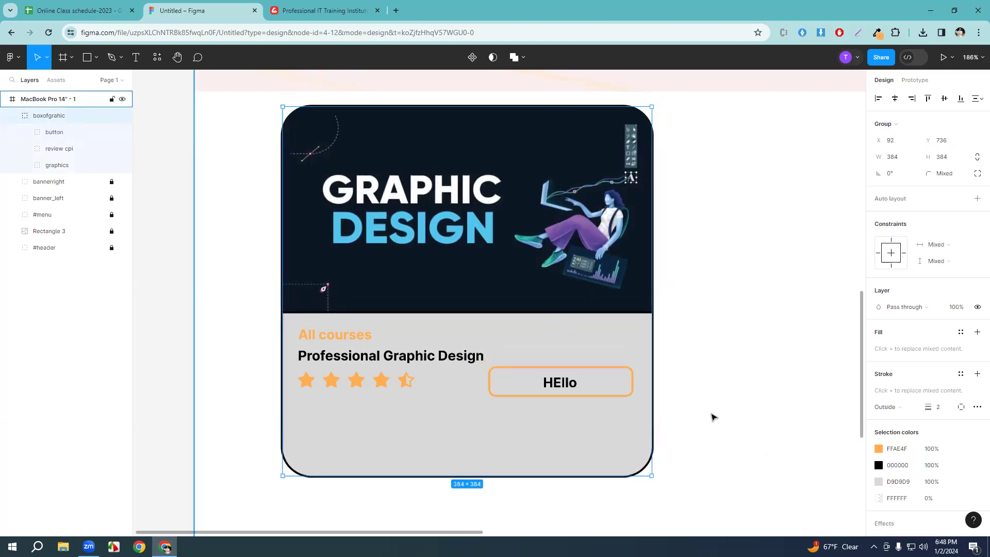
click(379, 4)
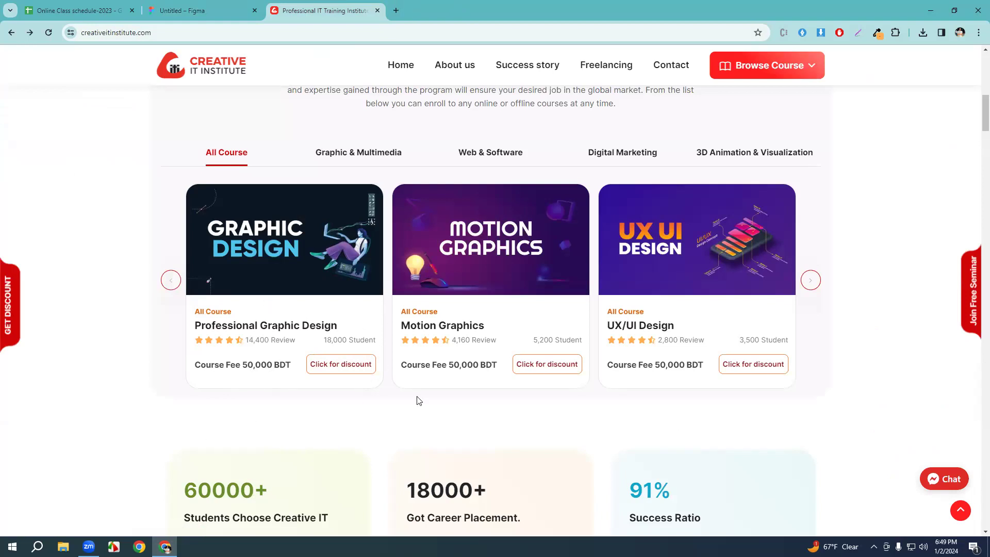
Switch from the Creative IT Institute page back to the Figma design.
key(ctrl+shift+Tab)
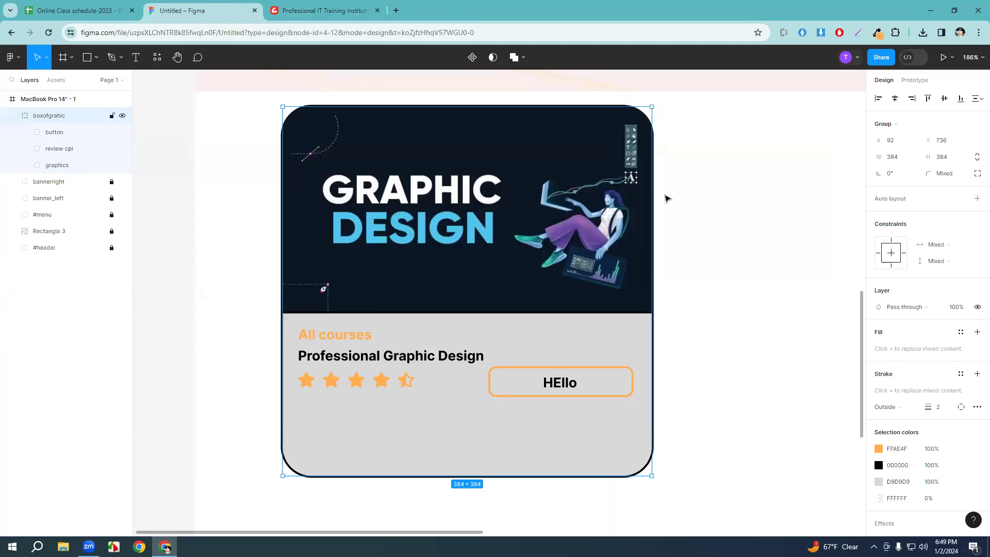
Undo and redo border changes to keep the card border weight at 2.
click(753, 305)
key(ctrl+z)
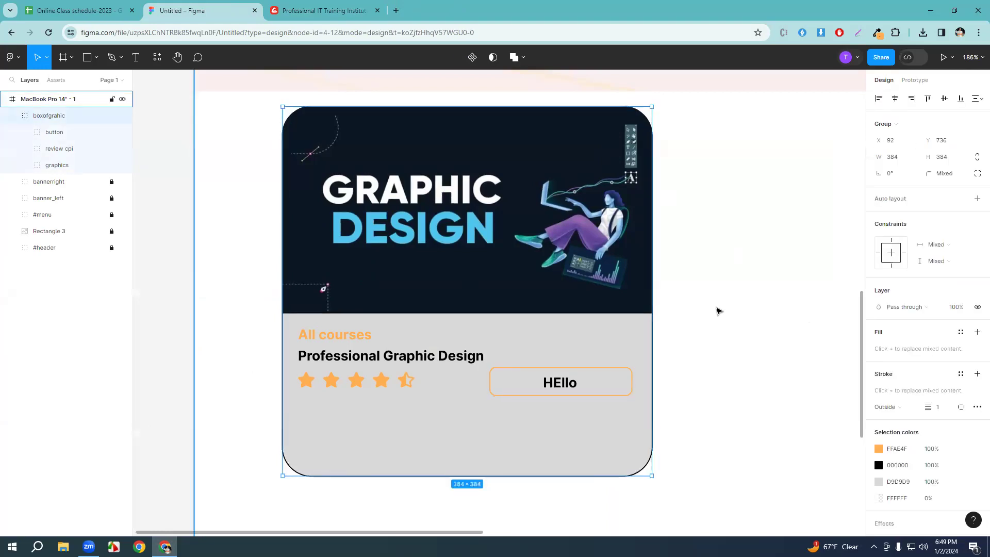
key(ctrl+shift+z)
key(ctrl+z)
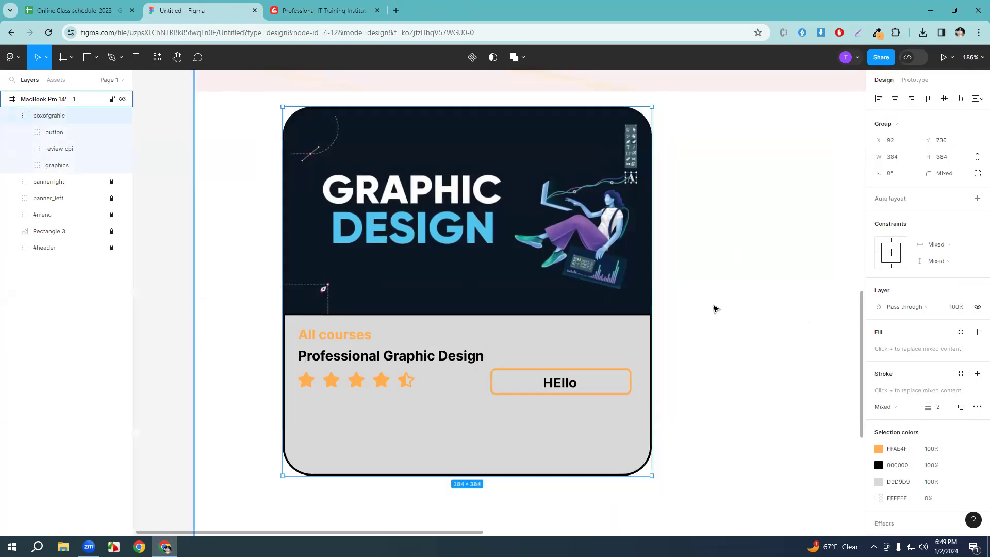
click(720, 311)
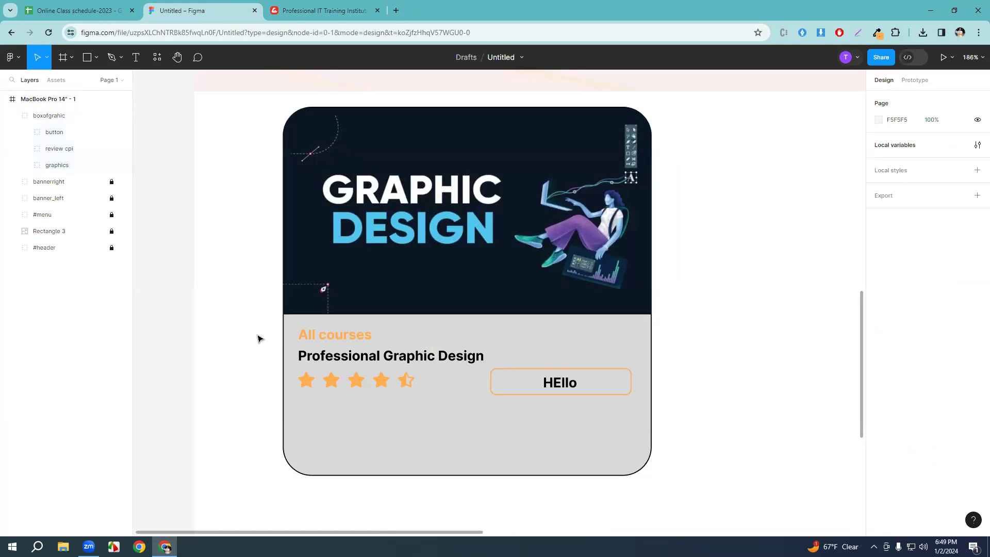
scroll(379, 356, up, 5)
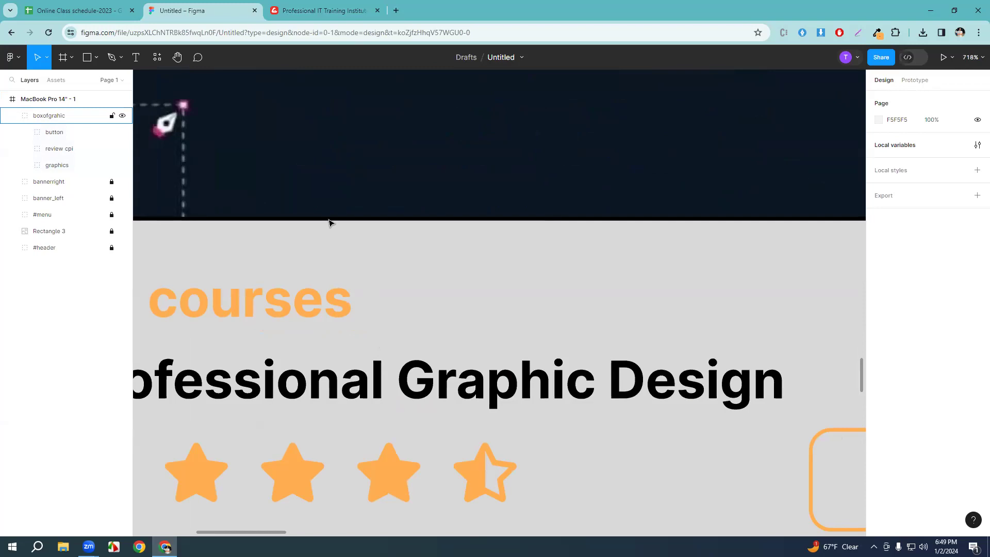
scroll(554, 346, down, 5)
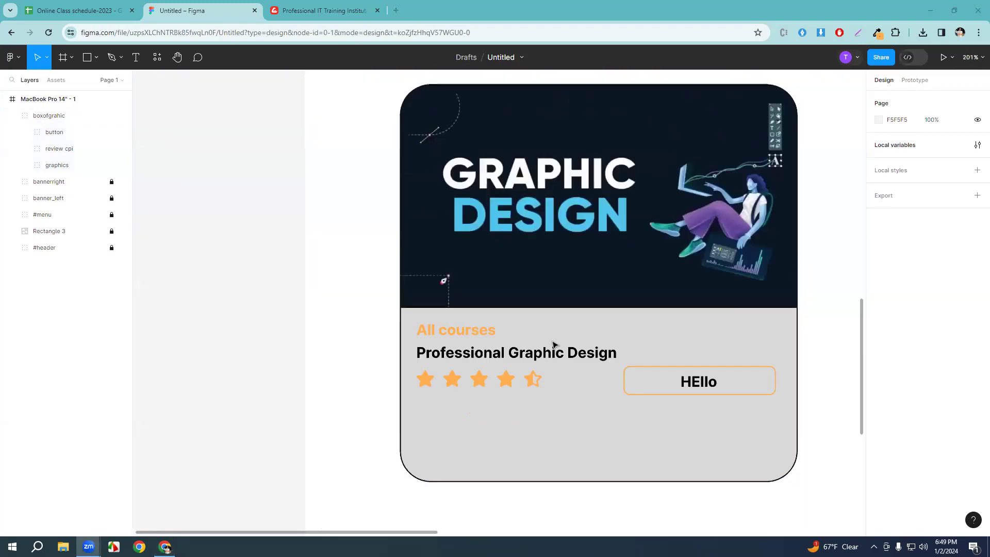
Drag the boxofgrahic card to X 137, Y 806 and show the column layout grids.
click(610, 433)
drag(613, 453, 485, 341)
scroll(599, 347, left, 3)
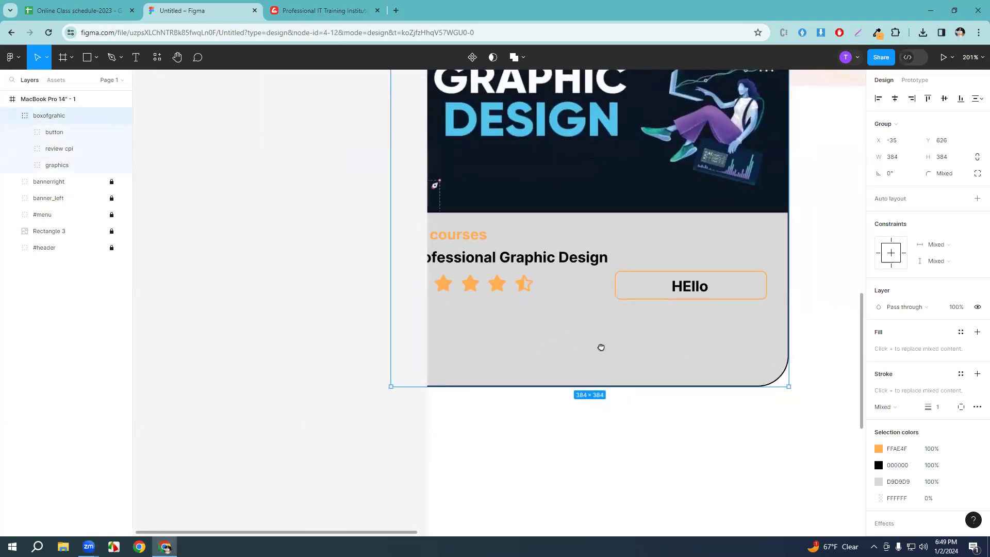
scroll(599, 356, down, 3)
drag(600, 357, 434, 444)
scroll(490, 389, up, 3)
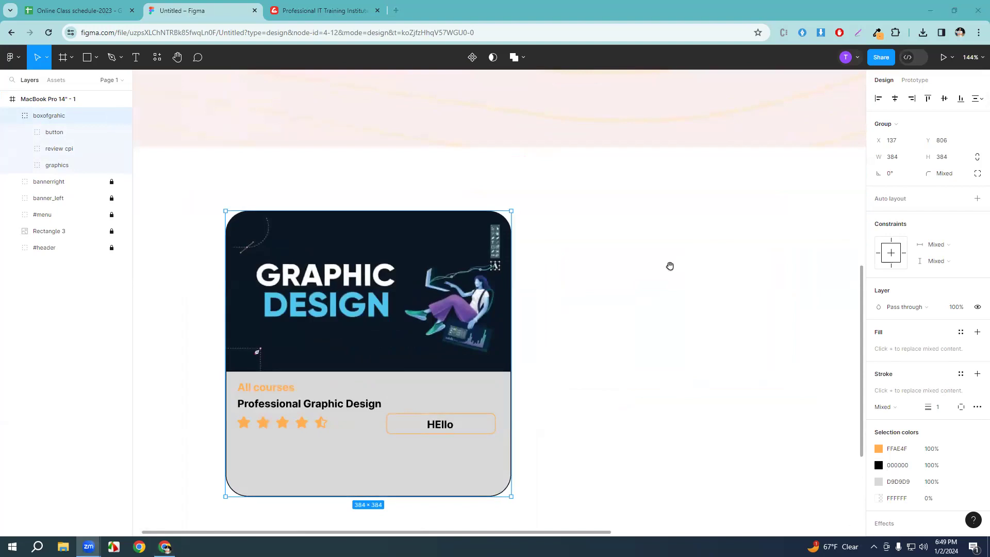
click(670, 265)
scroll(595, 224, down, 5)
scroll(480, 369, right, 3)
click(479, 370)
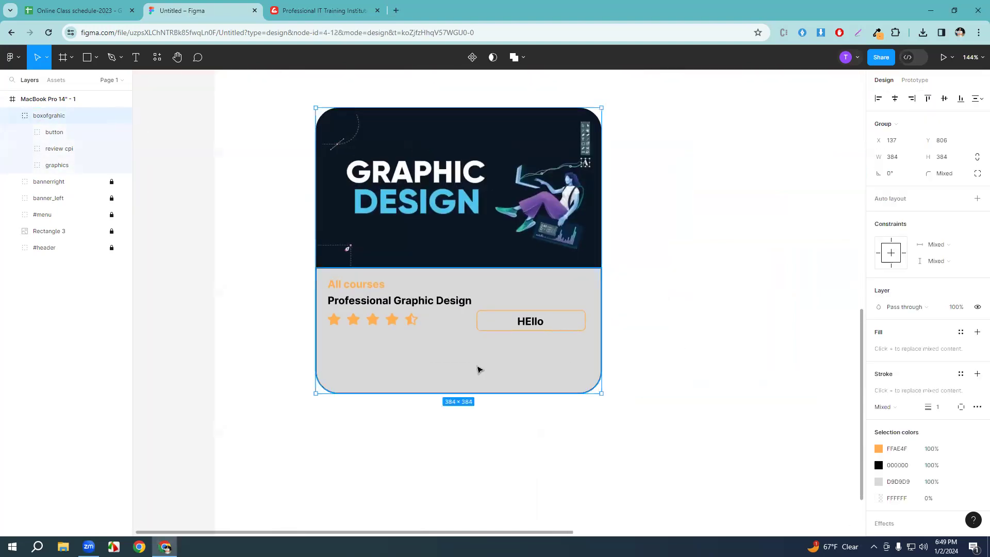
key(ctrl+shift+4)
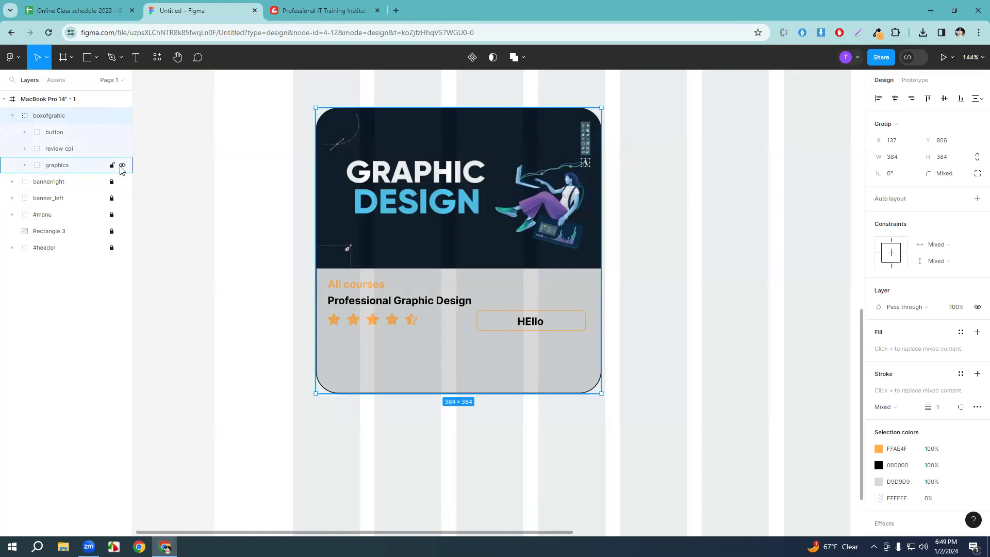
Expand the graphics group to reveal card bottom part, and remove the group's black stroke.
click(122, 165)
click(123, 165)
click(122, 165)
click(122, 165)
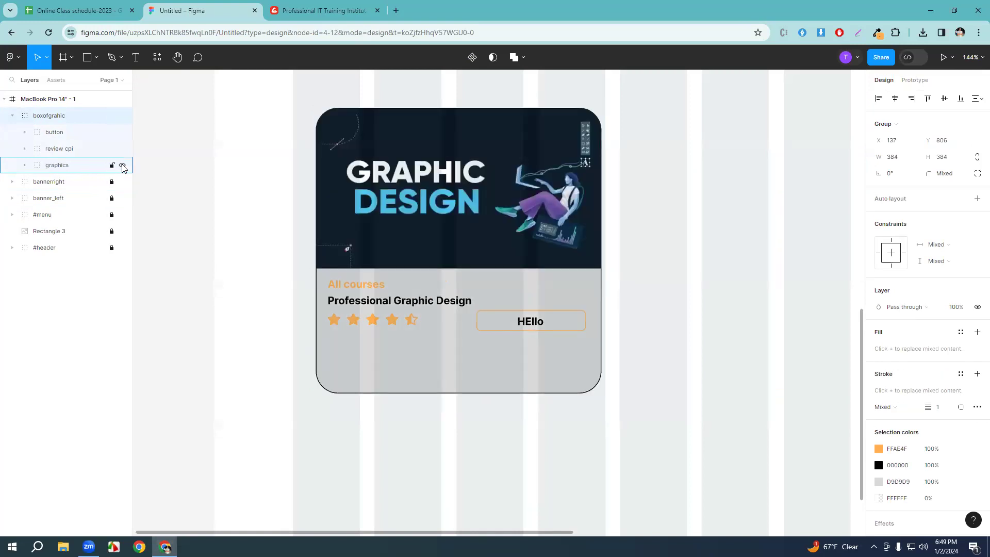
click(24, 165)
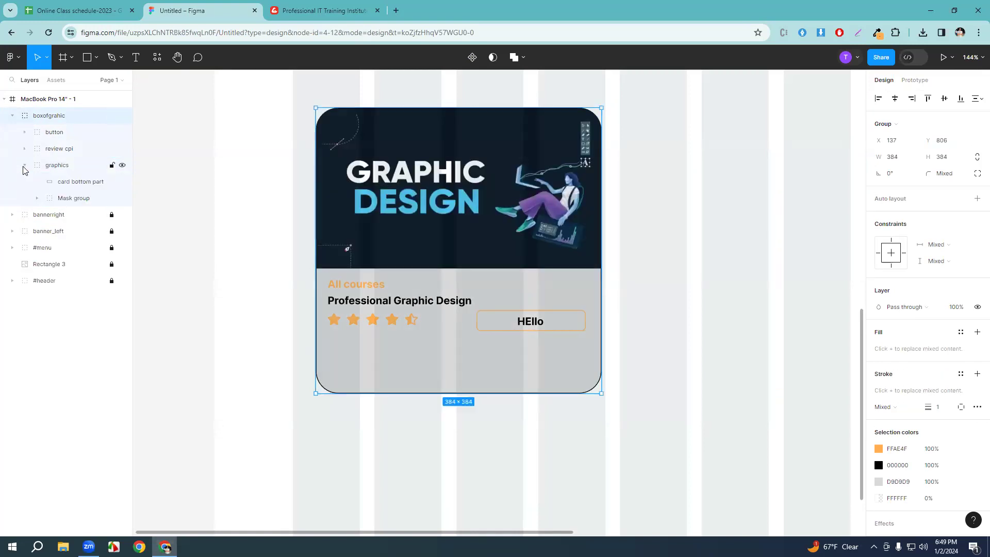
click(68, 181)
click(123, 182)
click(122, 183)
click(122, 182)
click(122, 182)
click(114, 184)
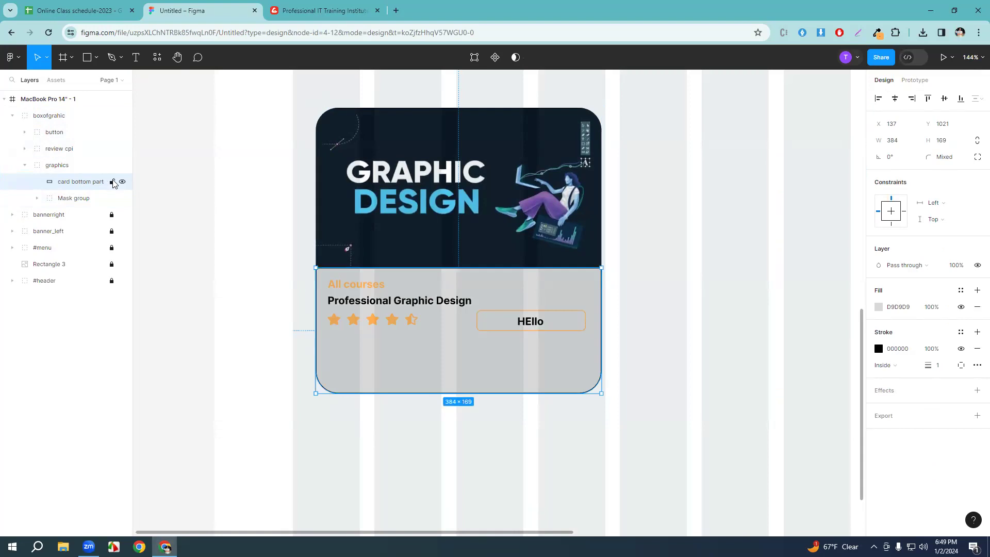
click(77, 169)
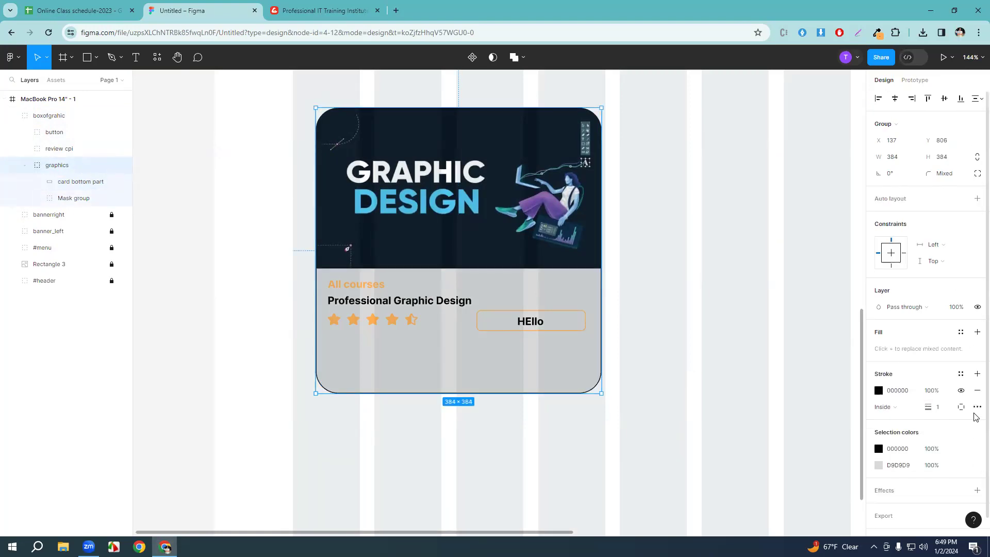
click(977, 391)
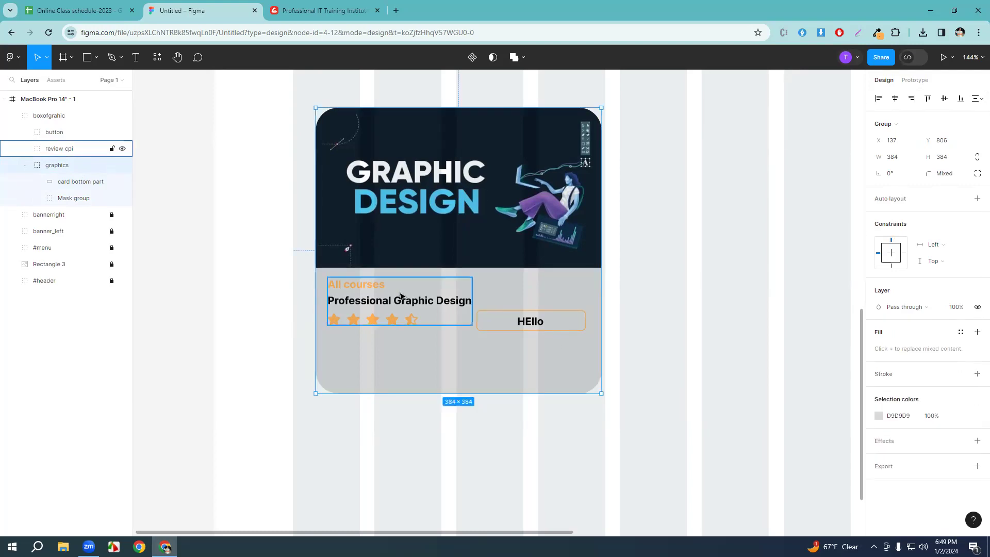
Give card bottom part a black stroke on the left side only, placed Outside.
click(76, 182)
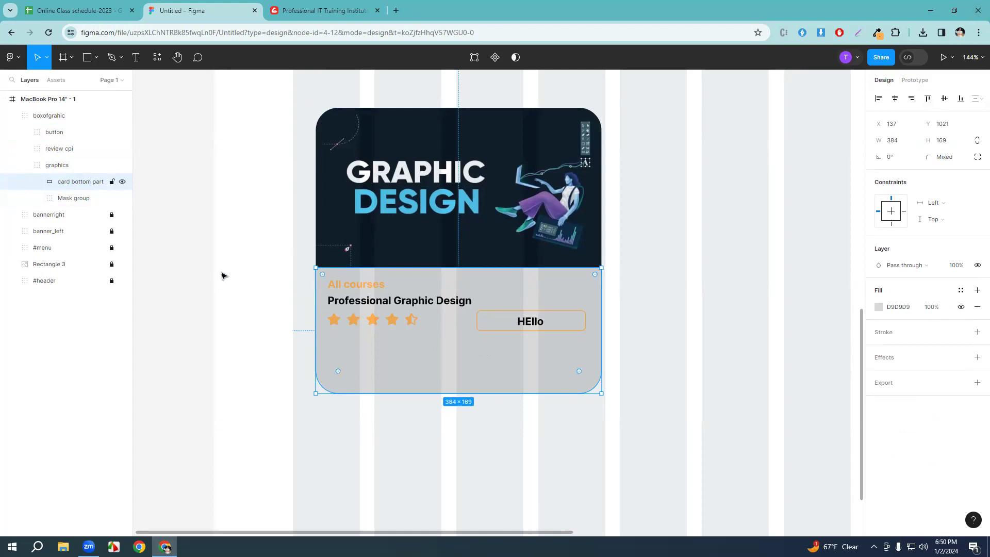
click(893, 333)
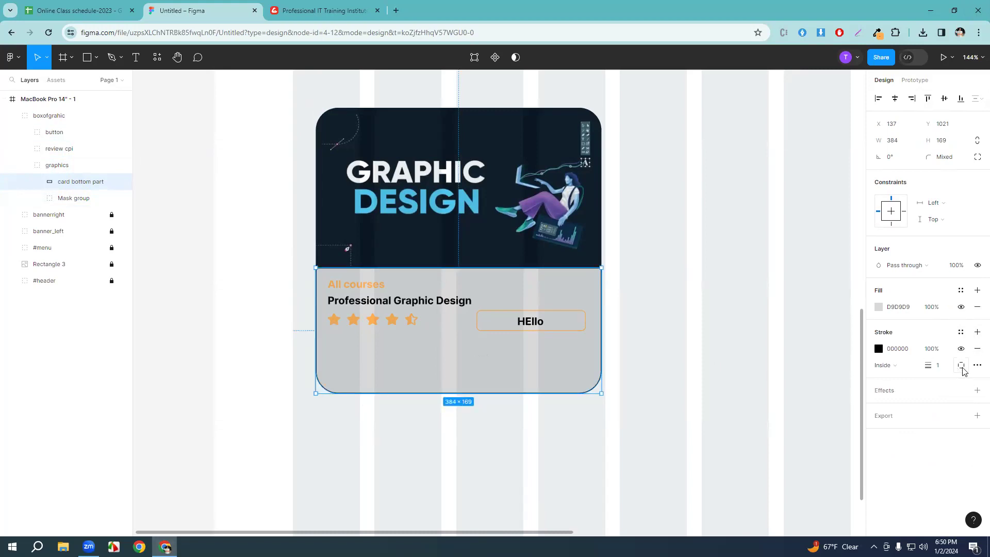
click(960, 366)
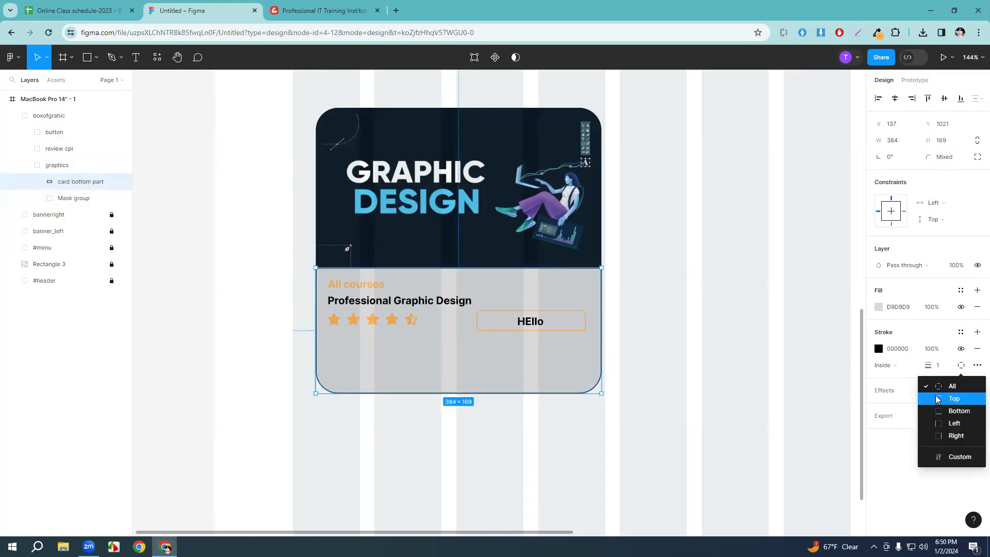
click(941, 439)
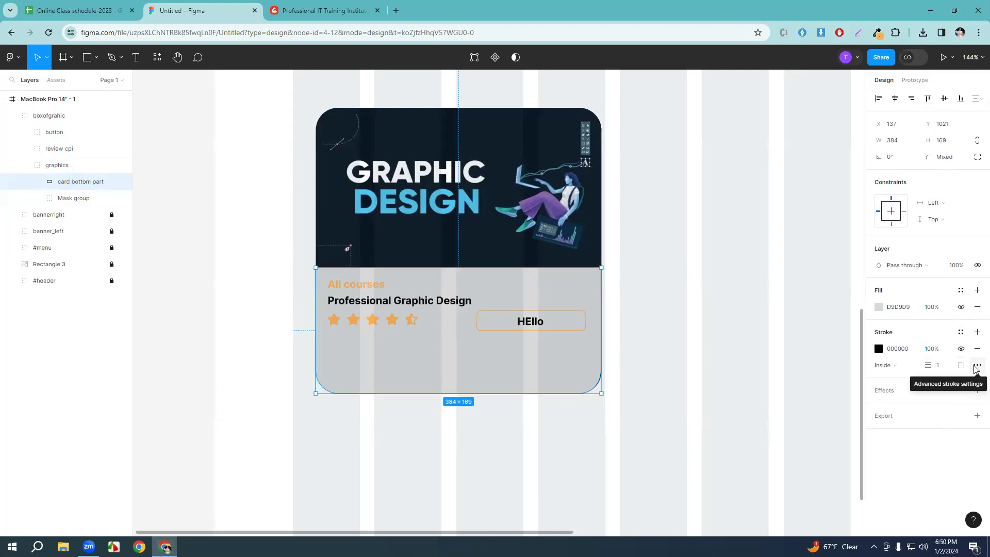
click(977, 366)
click(964, 365)
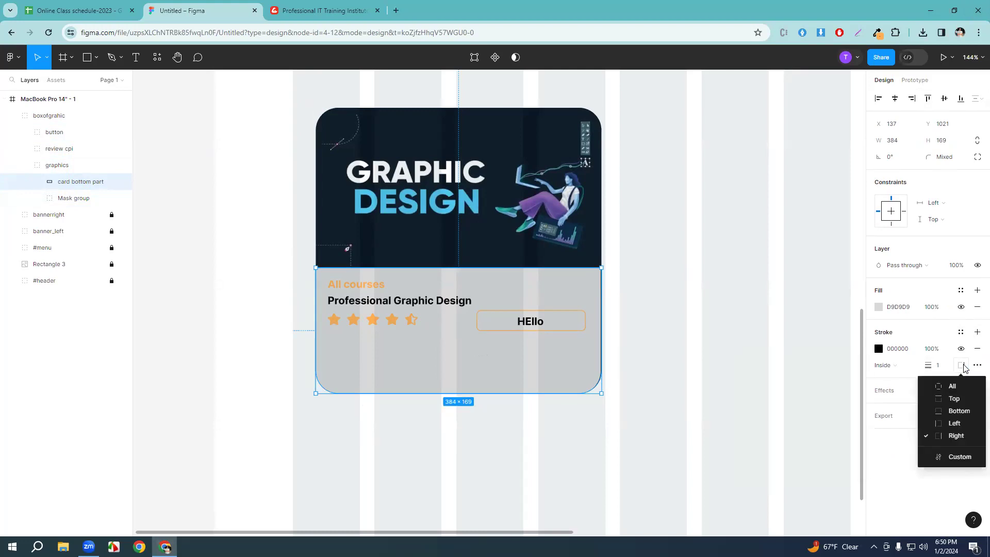
click(939, 425)
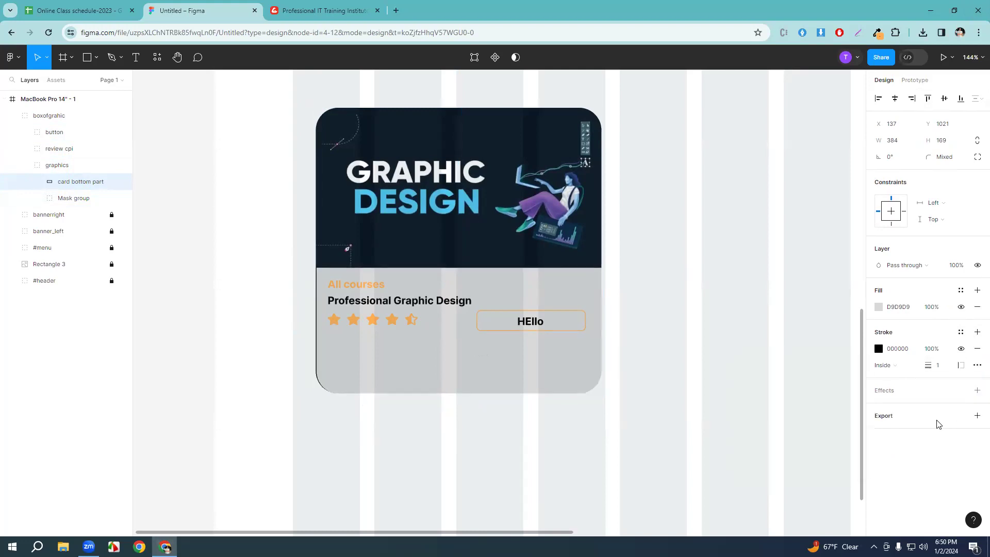
click(896, 366)
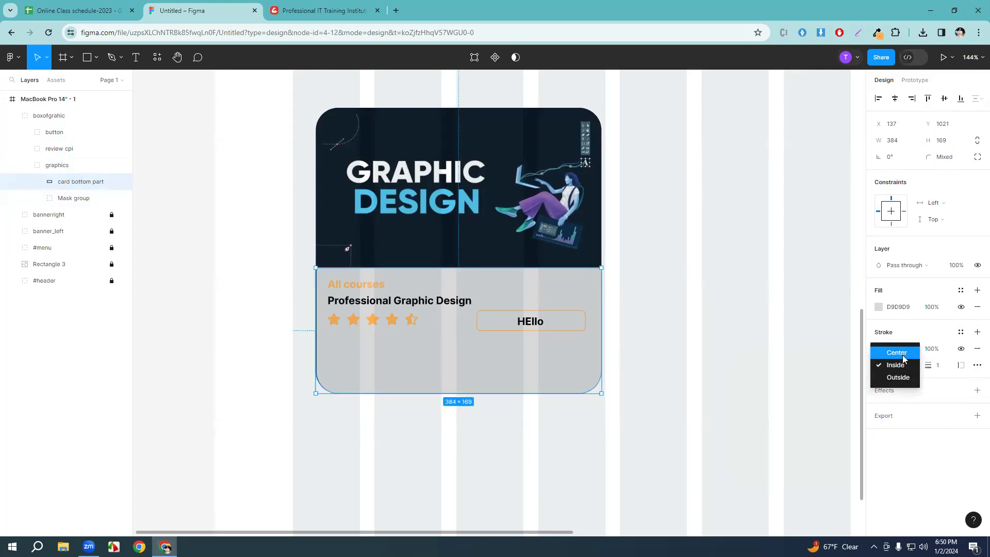
click(900, 378)
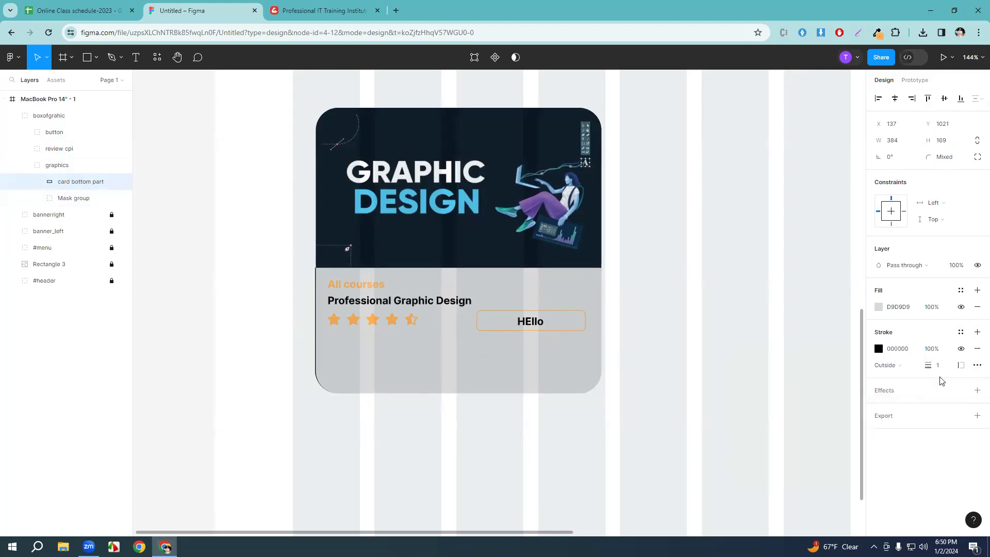
click(977, 365)
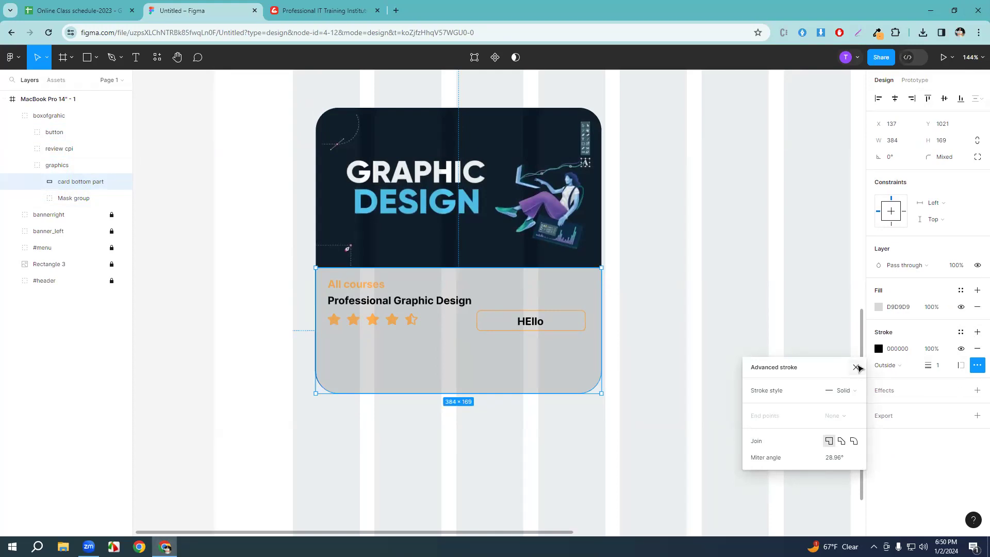
click(856, 367)
Add a second stroke to card bottom part and set the first stroke's opacity to 35%.
click(976, 332)
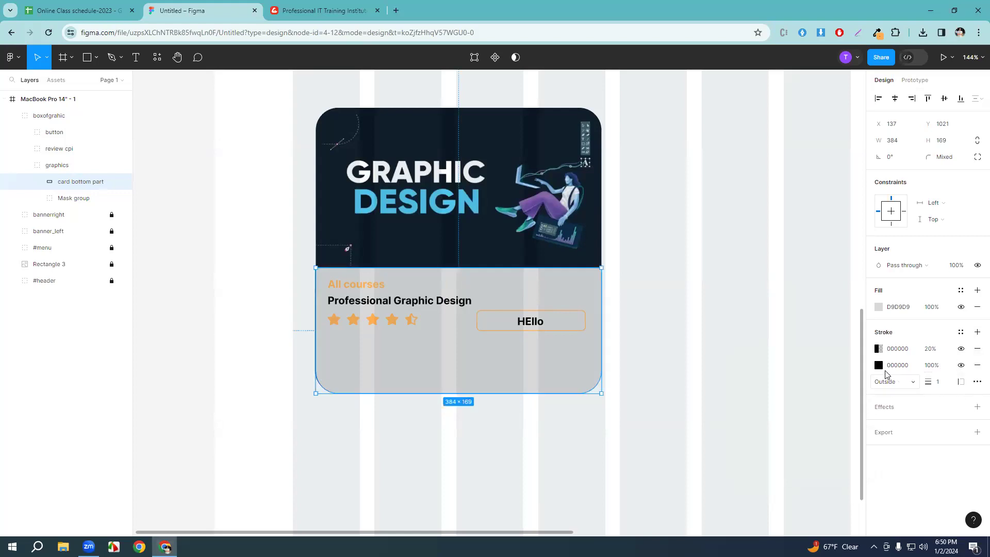
click(962, 349)
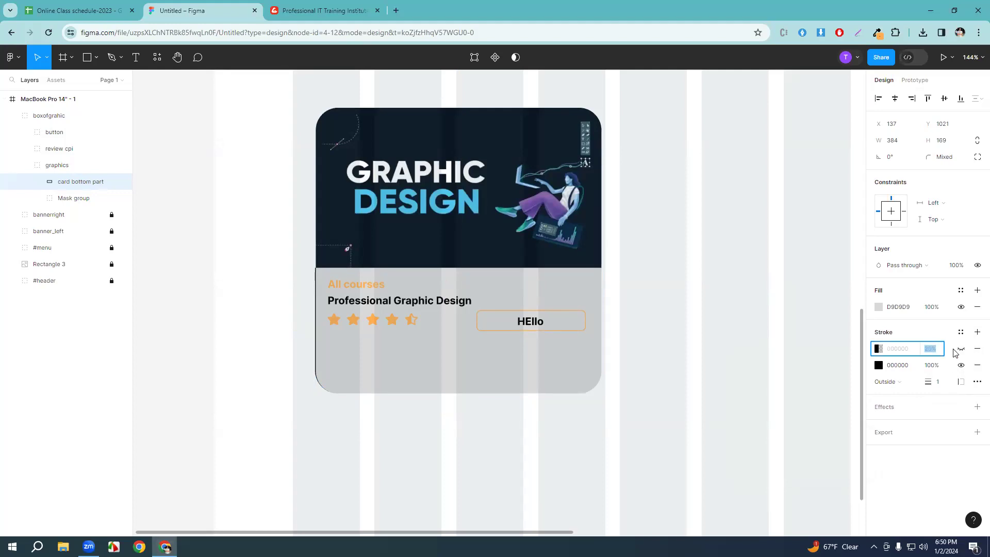
click(895, 366)
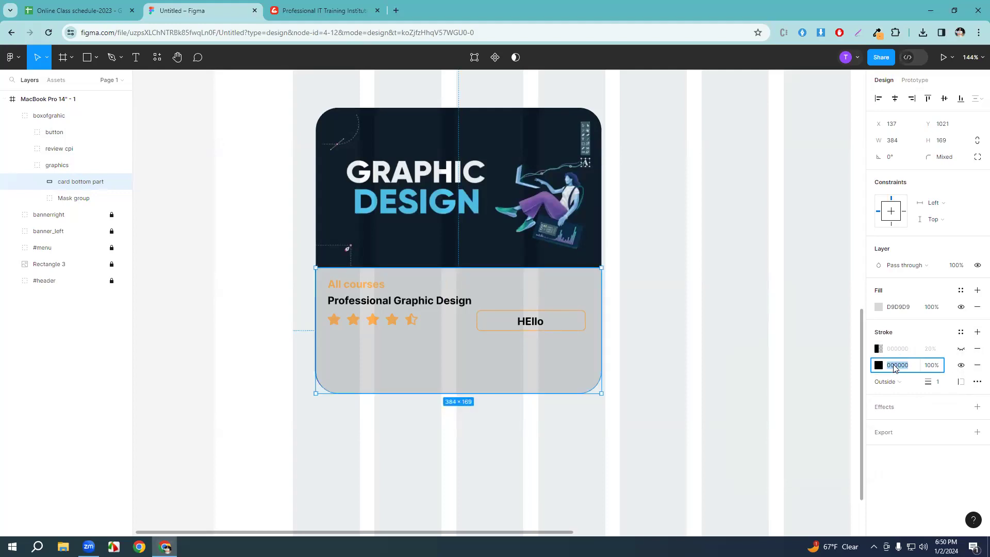
click(902, 349)
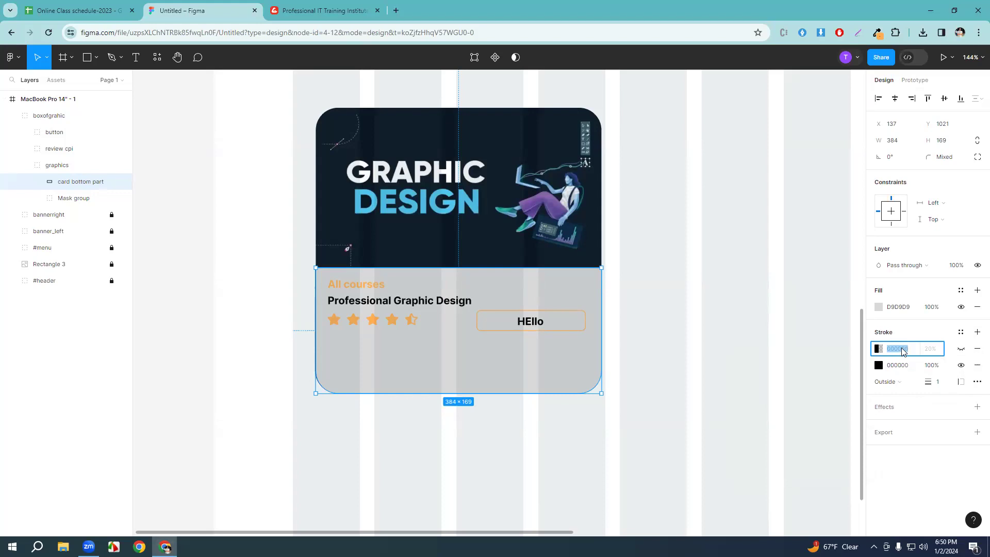
click(962, 350)
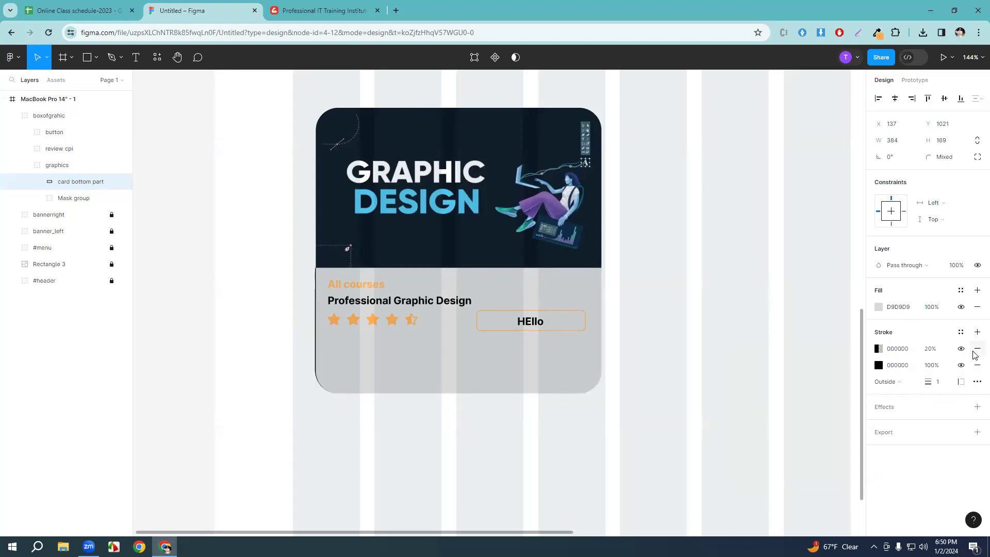
click(942, 355)
text(35)
key(Return)
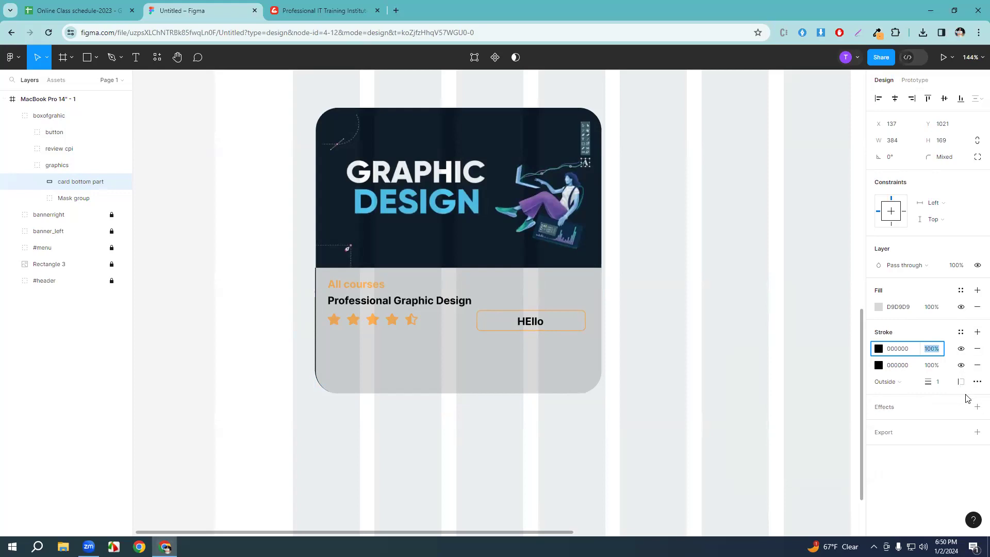
click(954, 382)
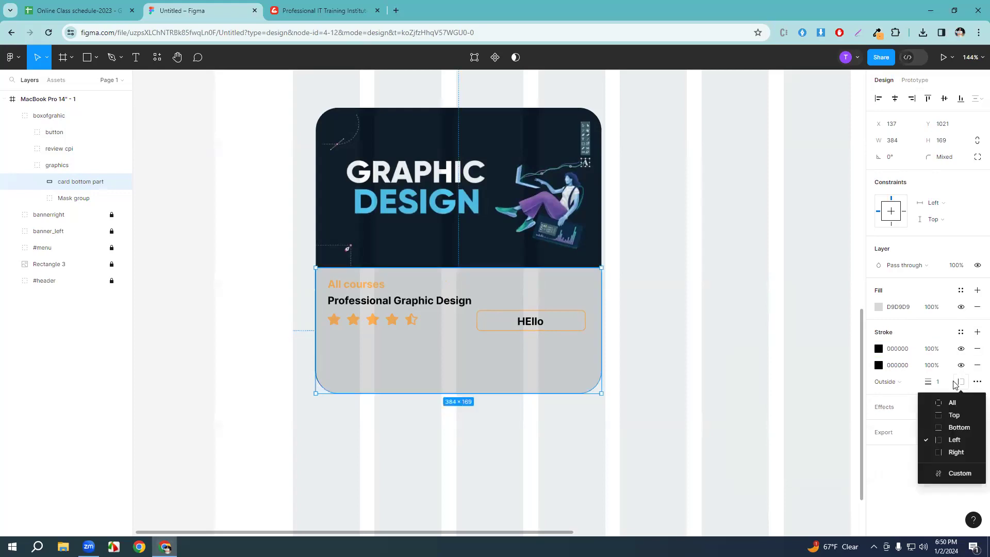
Remove a duplicate black stroke and try bottom, right, left, then all-sides stroking on the grey panel.
click(955, 427)
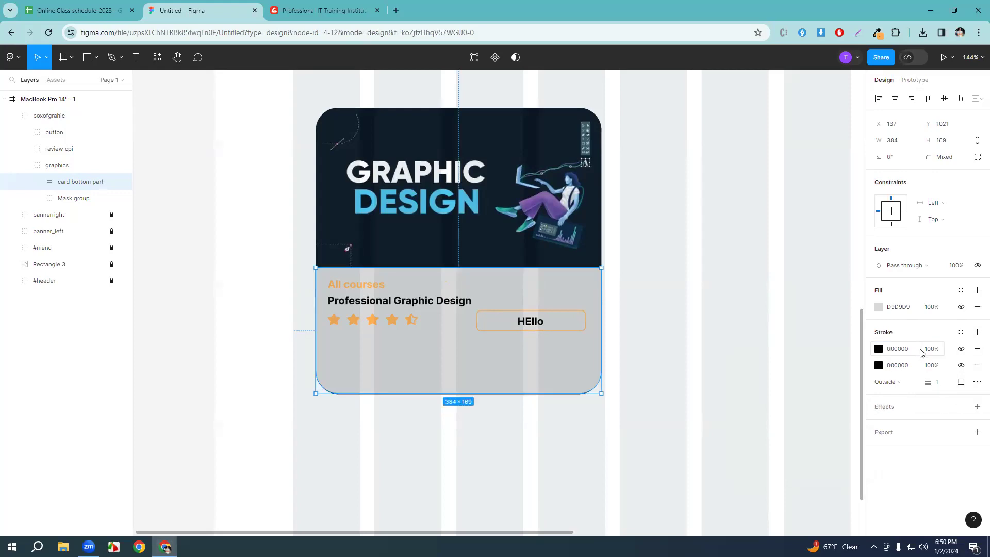
click(976, 350)
click(960, 366)
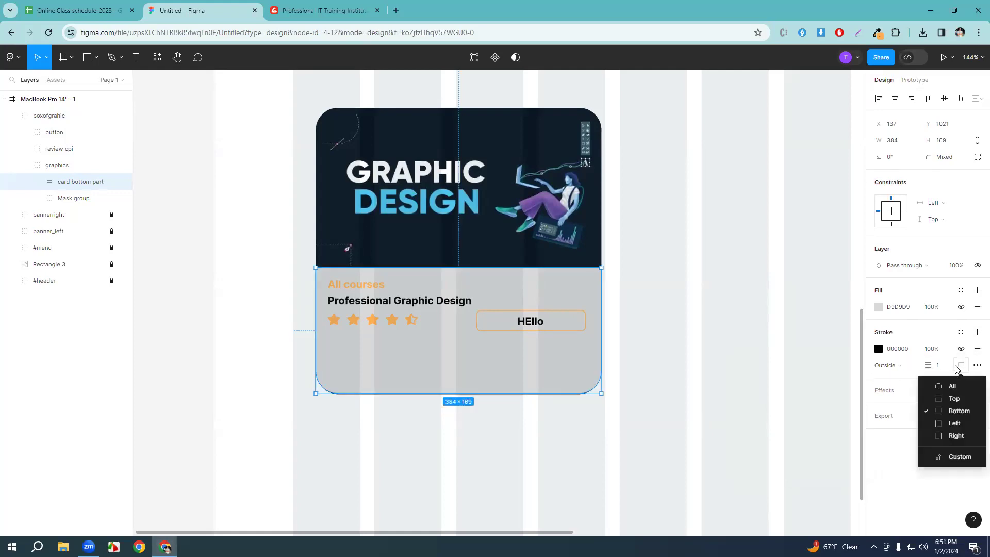
click(952, 437)
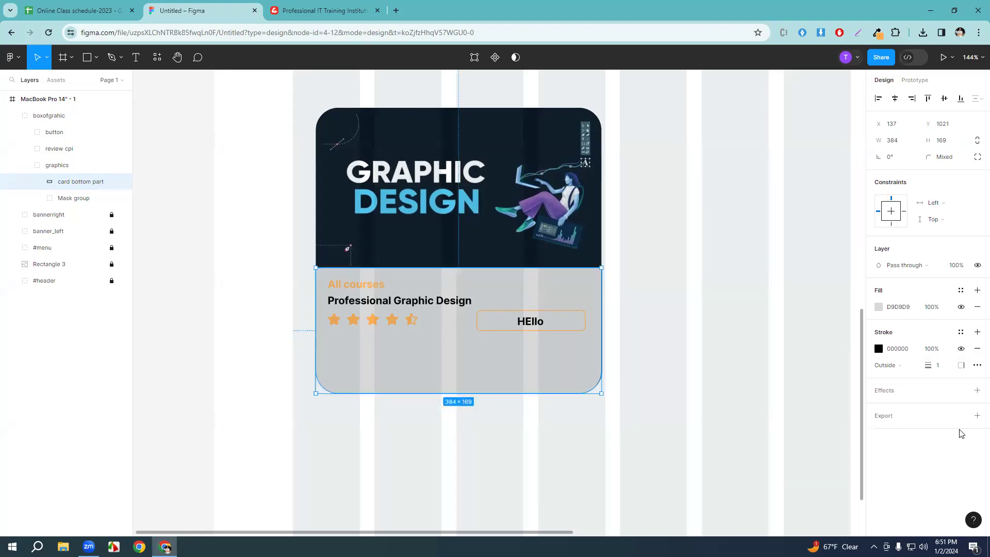
click(961, 366)
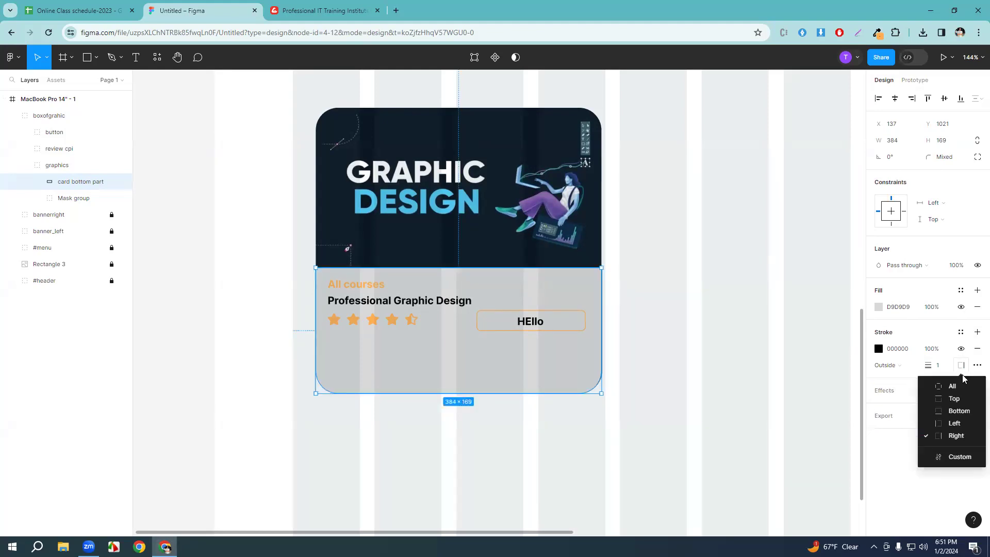
click(955, 424)
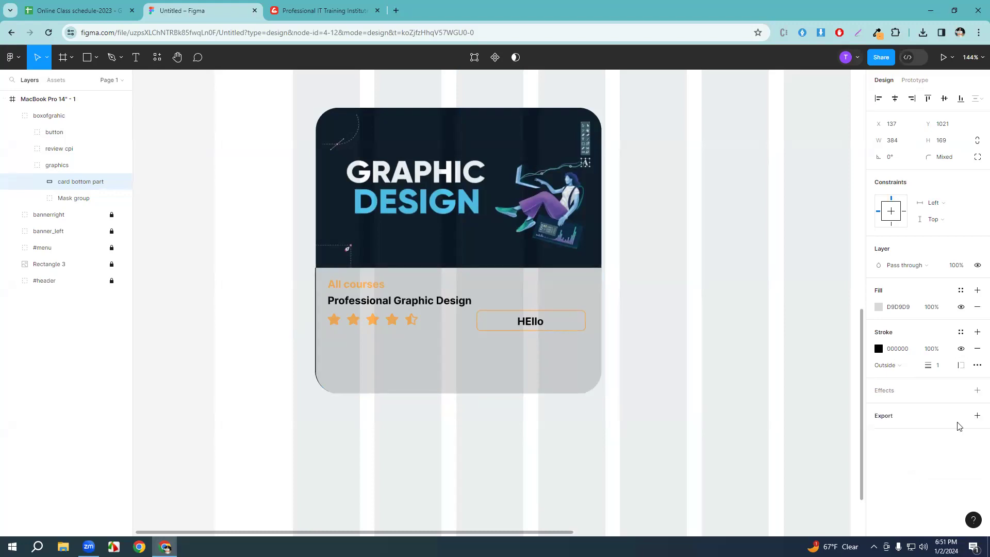
click(961, 366)
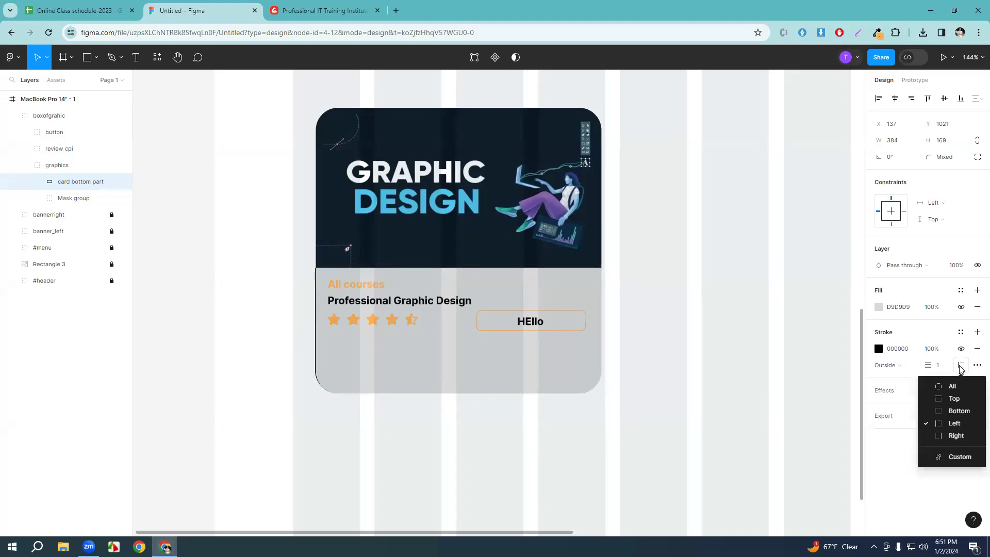
click(942, 412)
click(961, 366)
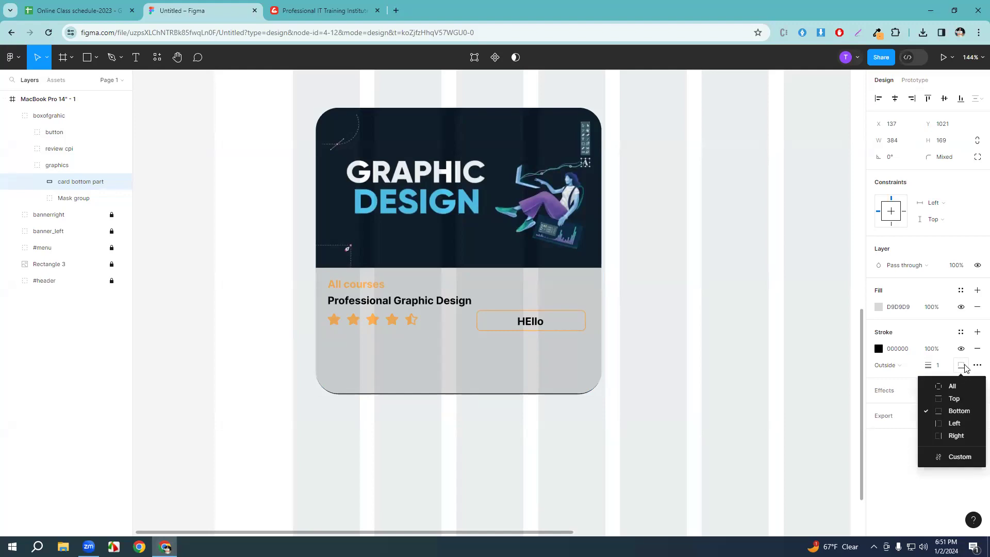
click(944, 389)
click(961, 366)
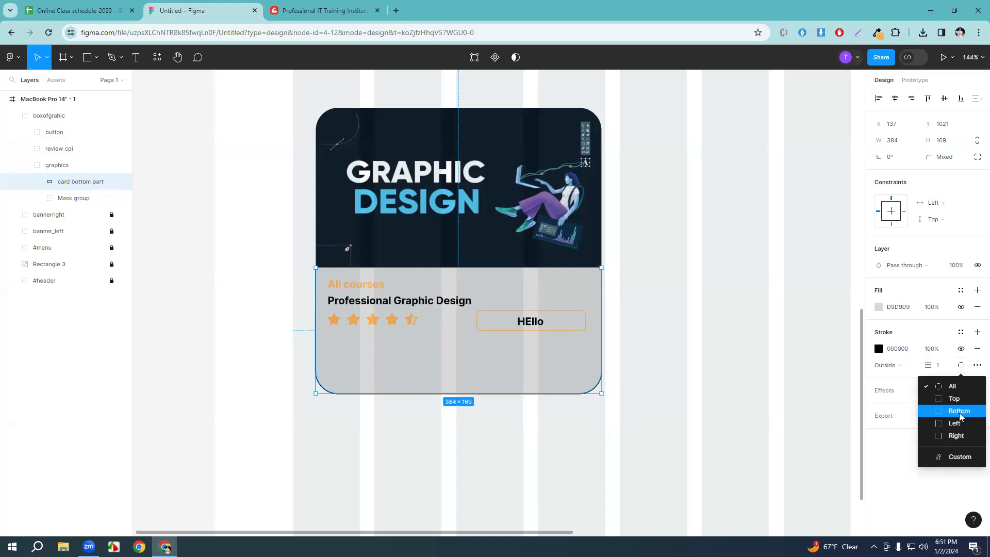
Use custom per-side stroke widths with the top edge set to 0, then deselect.
click(960, 457)
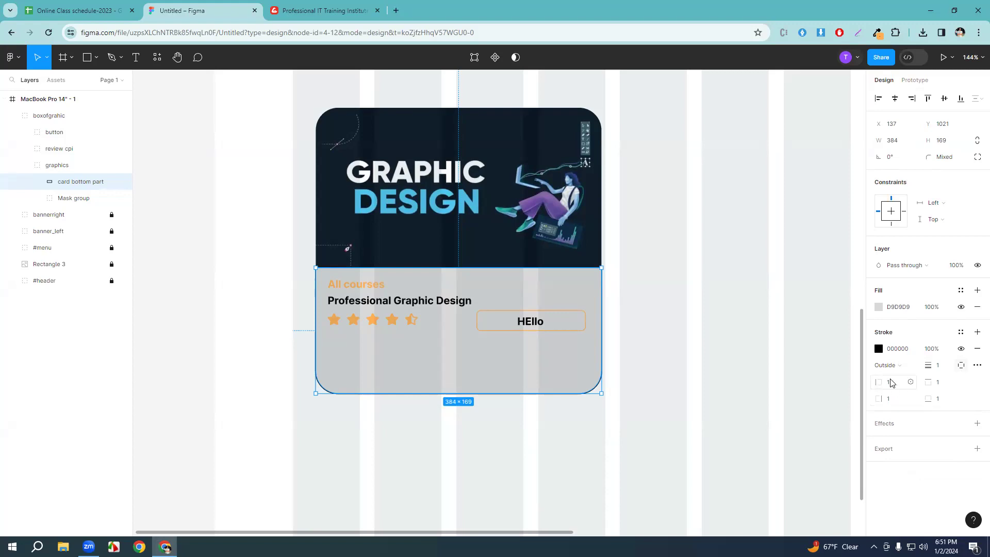
click(947, 387)
text(0)
key(Return)
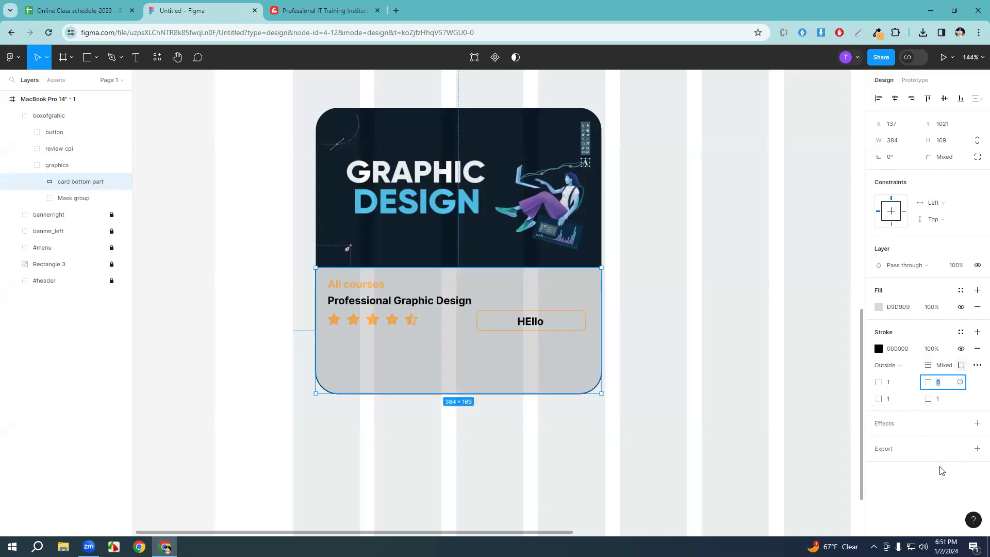
click(743, 422)
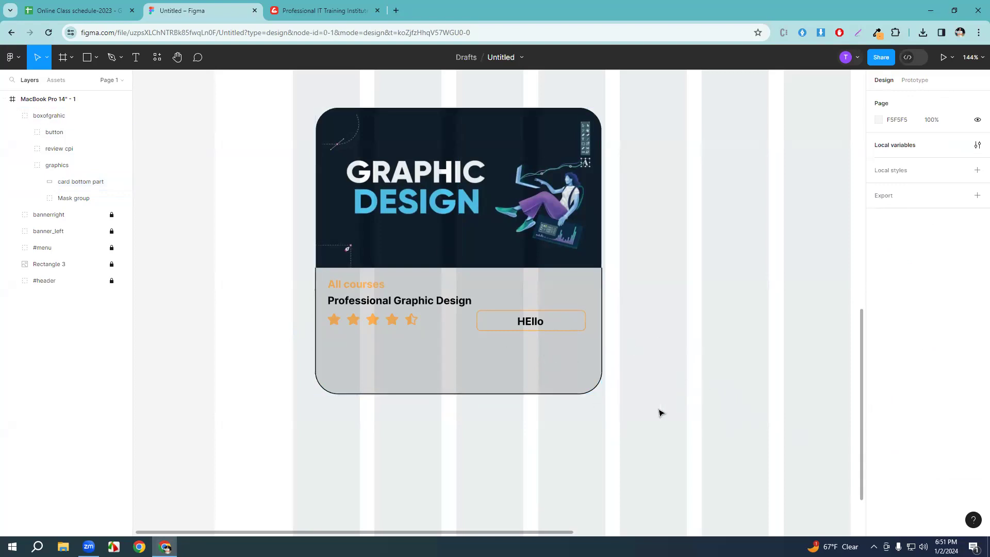
ctrl+scroll(516, 307, up, 10)
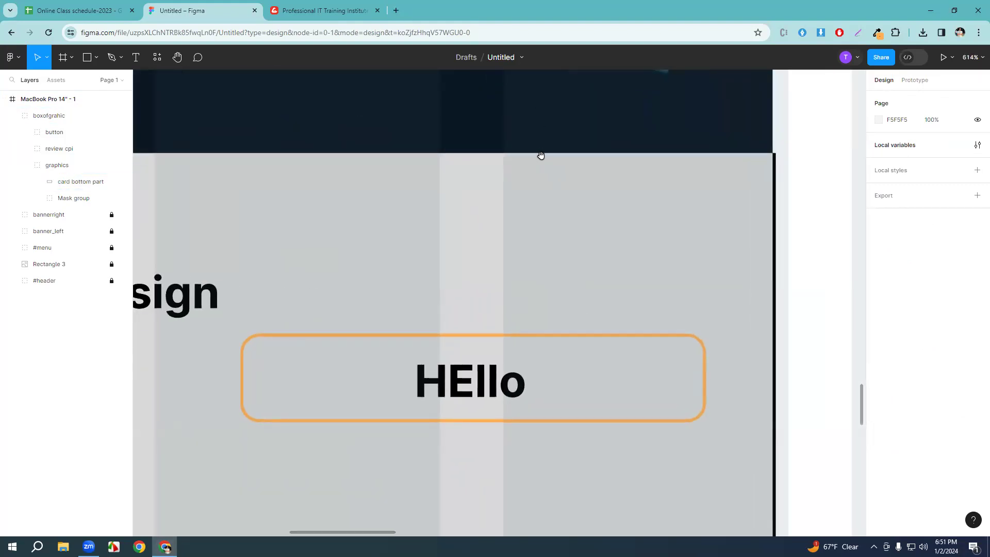
ctrl+scroll(519, 160, up, 1)
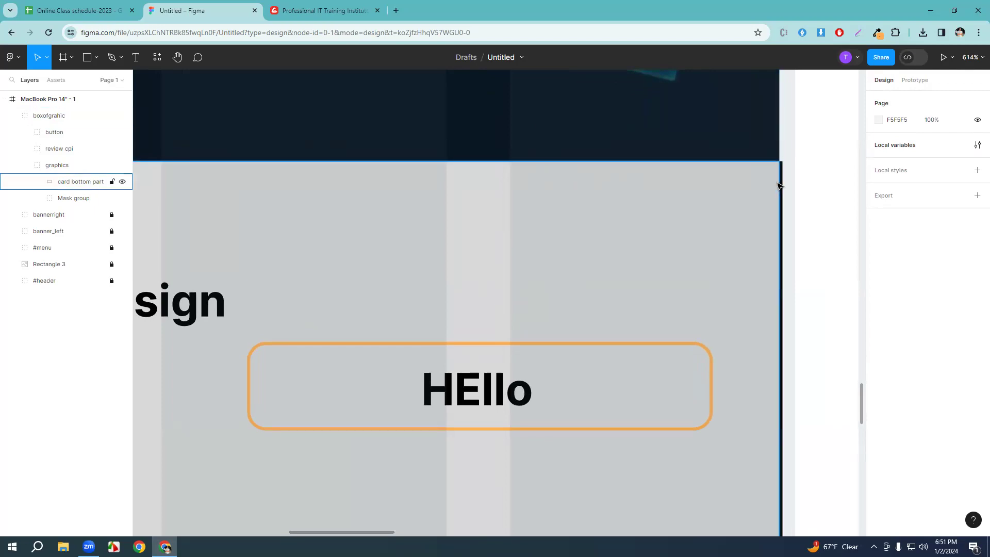
ctrl+scroll(745, 175, up, 2)
ctrl+scroll(669, 215, up, 8)
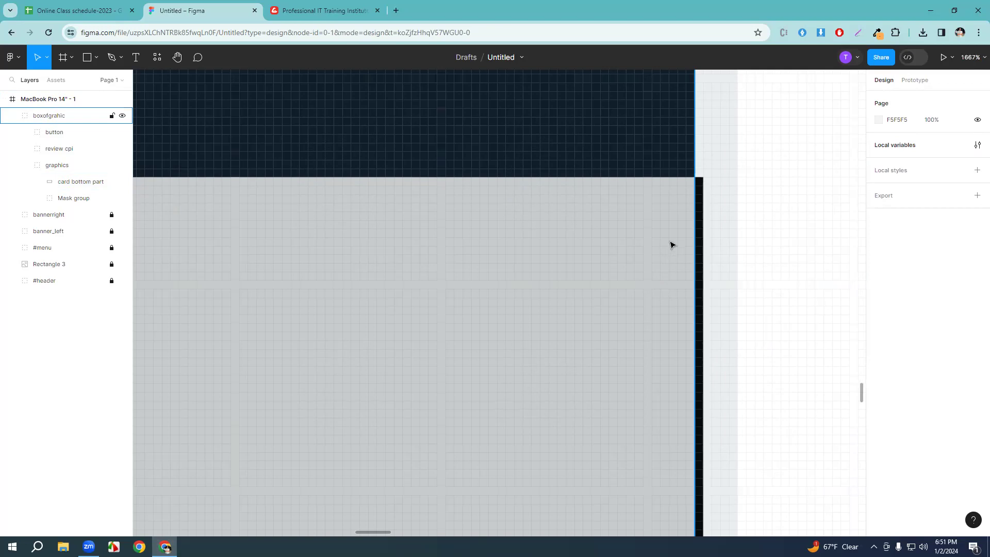
ctrl+scroll(649, 241, down, 10)
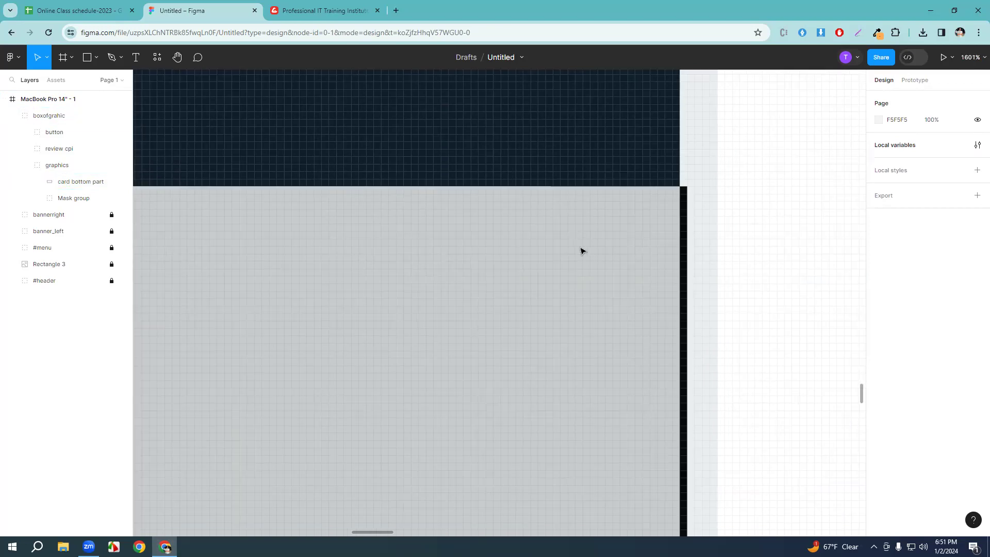
drag(598, 281, 723, 241)
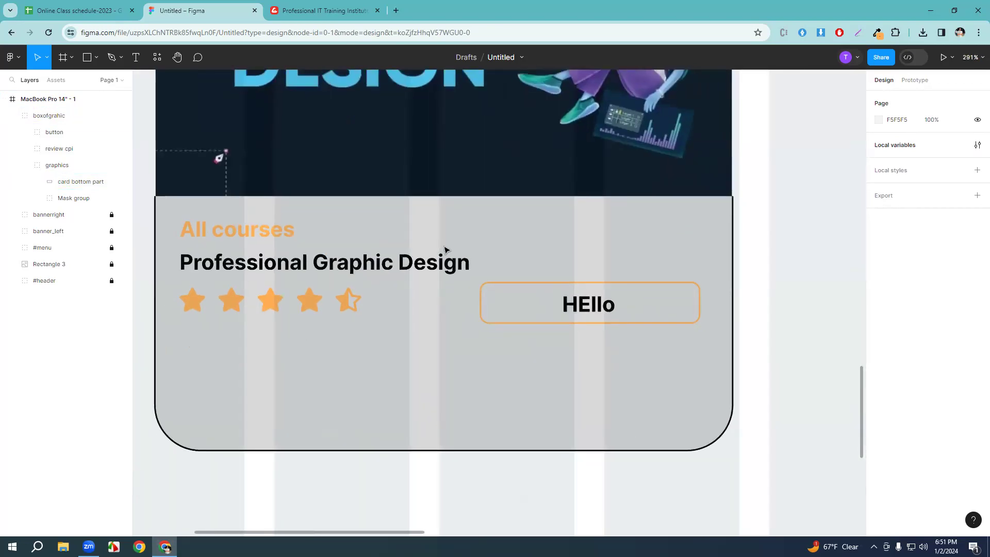
click(86, 182)
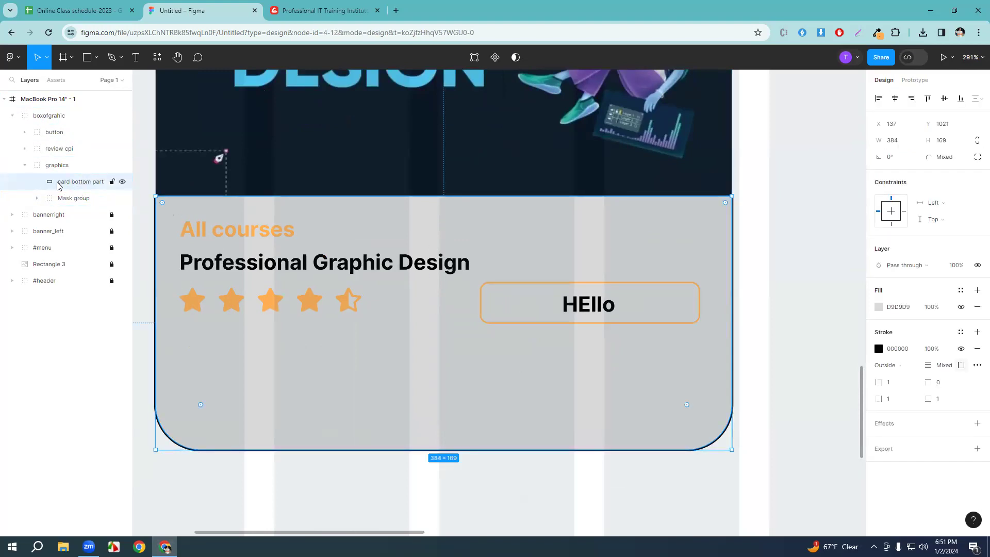
Change the panel's stroke position from Outside to Inside and deselect to view the edge.
click(890, 365)
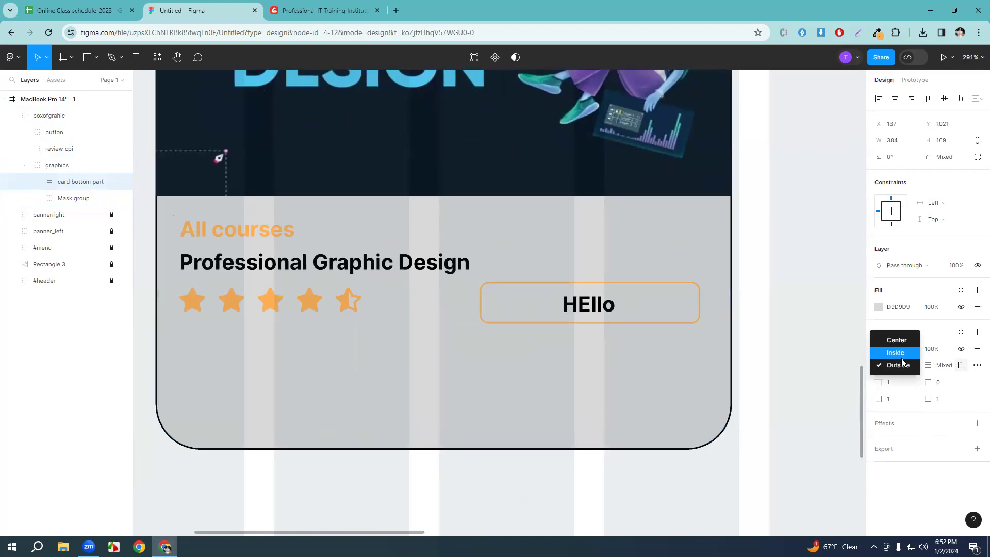
click(902, 351)
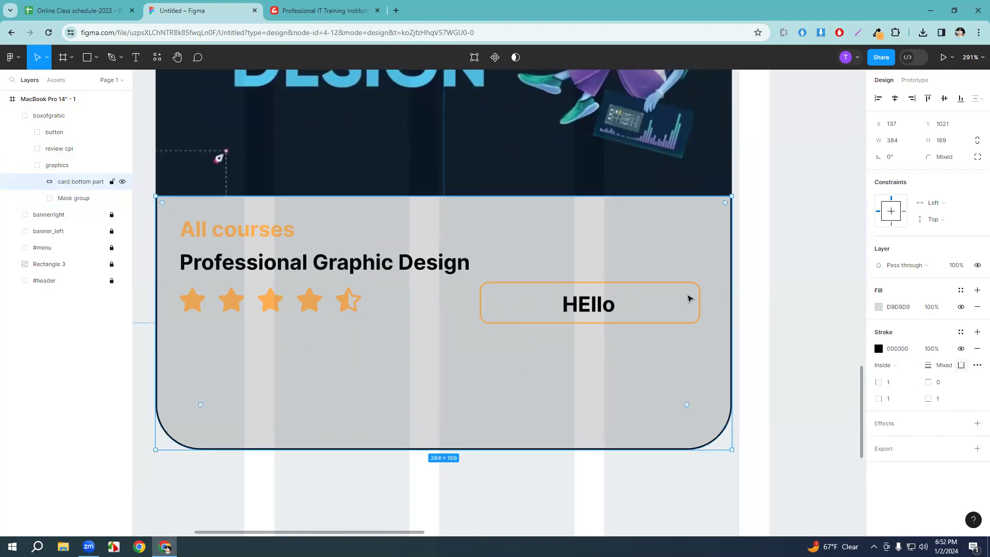
scroll(694, 281, up, 10)
scroll(735, 160, right, 10)
scroll(734, 159, up, 5)
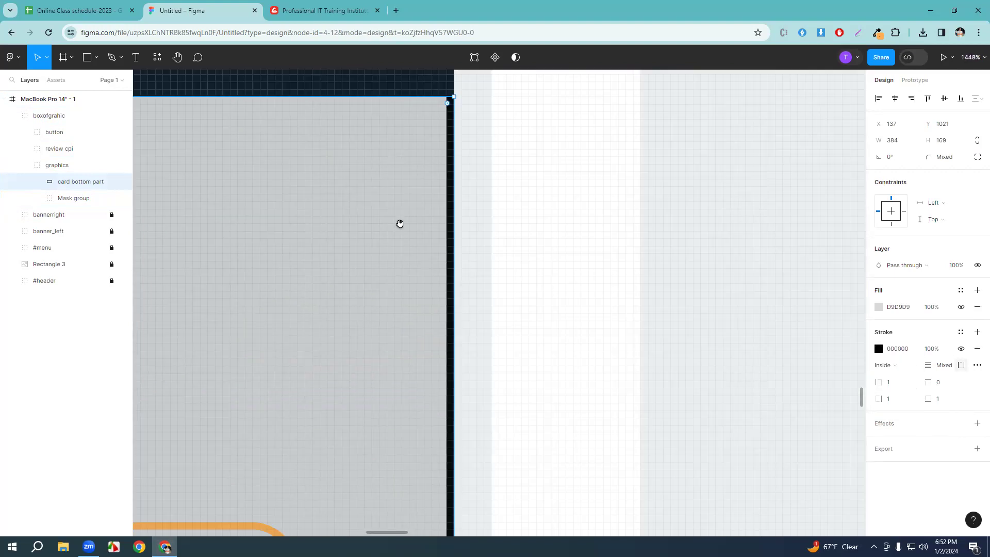
click(664, 256)
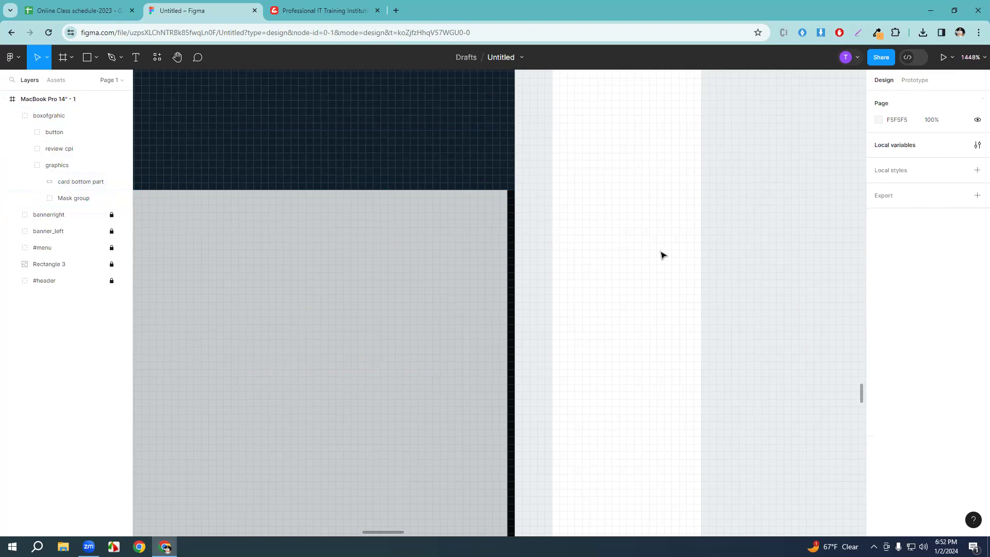
Inspect the whole course card's outline and collapse its nested graphics layers.
scroll(743, 197, down, 5)
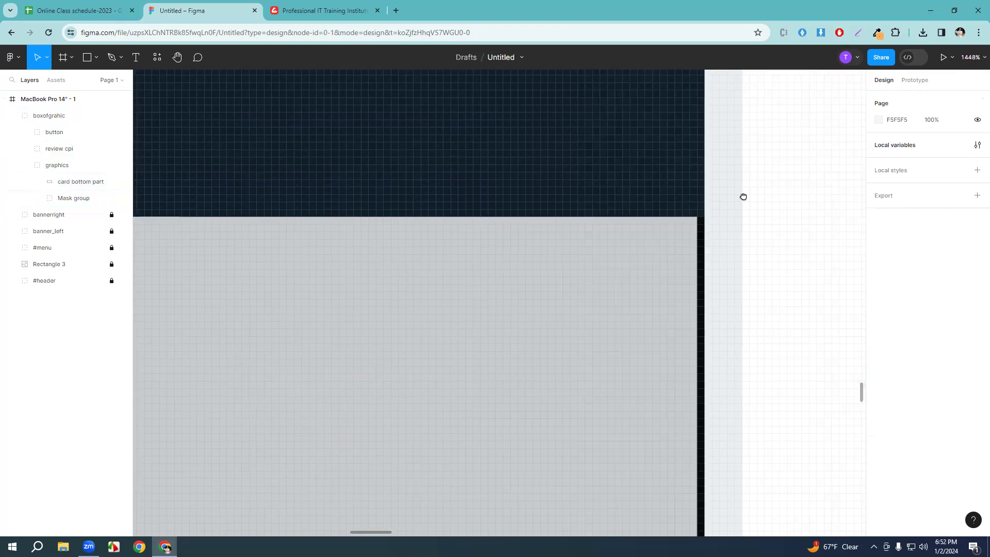
scroll(511, 211, down, 4)
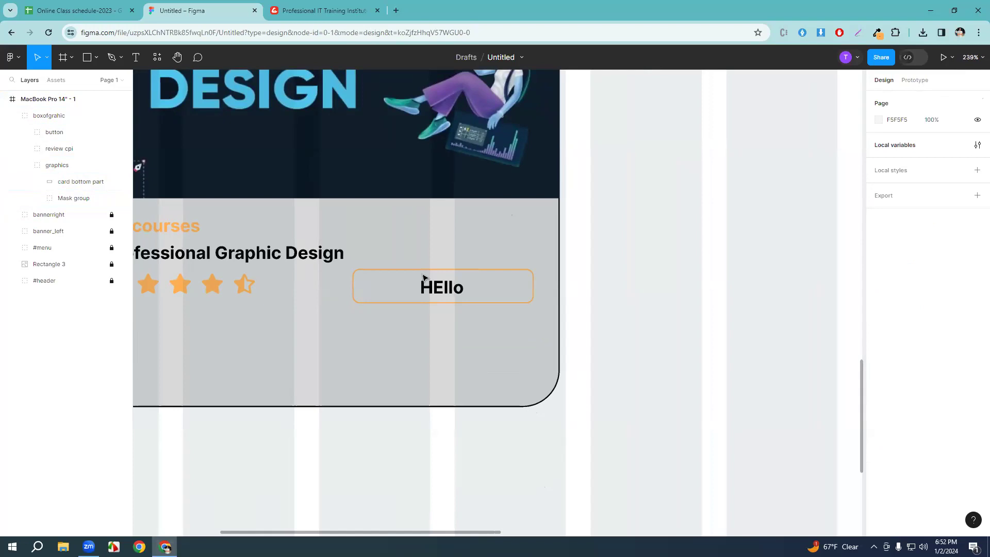
scroll(543, 209, left, 5)
scroll(543, 209, down, 3)
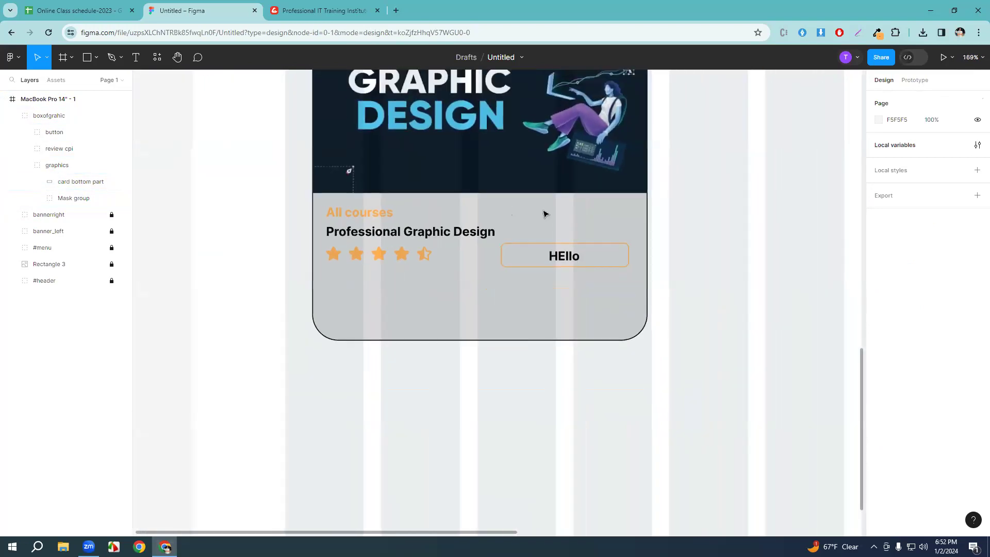
click(543, 215)
scroll(562, 232, up, 2)
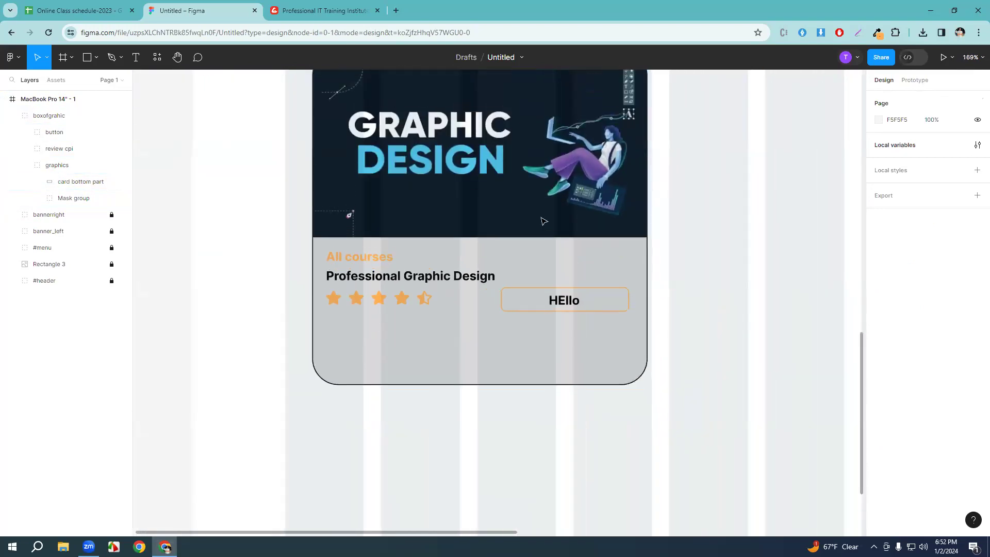
click(566, 422)
click(24, 165)
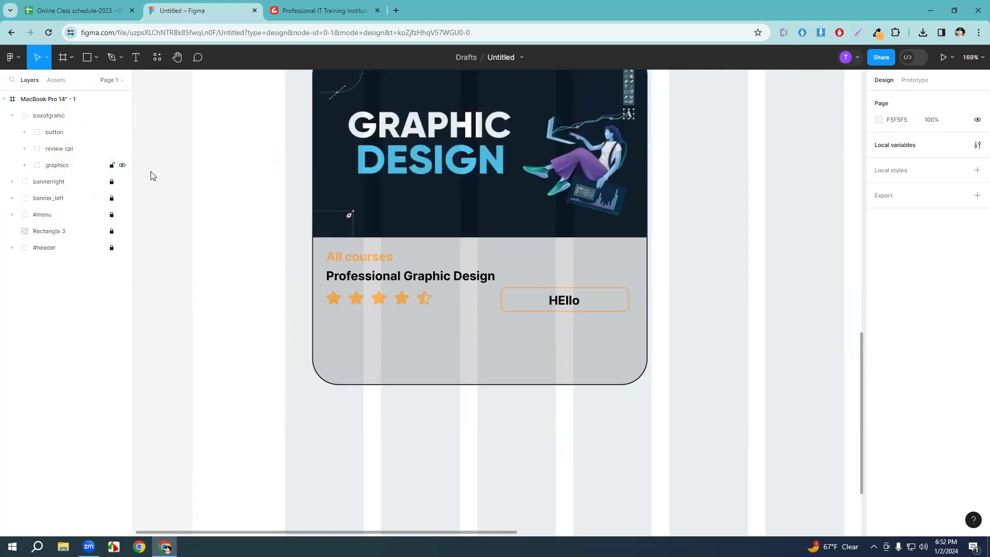
scroll(504, 256, down, 3)
scroll(504, 256, up, 8)
Select the boxofgrahic card group, delete it, and restore it with undo.
scroll(501, 252, down, 3)
click(501, 252)
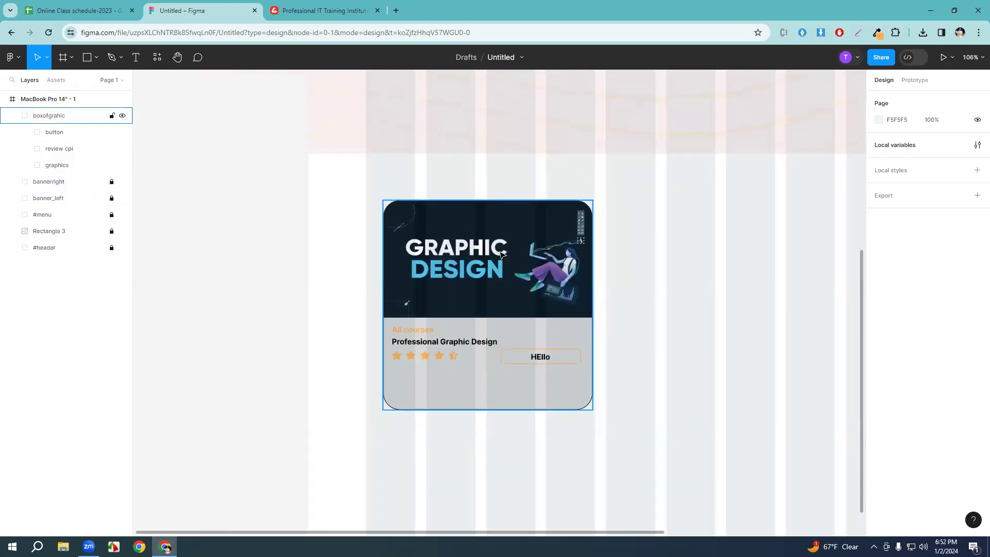
click(521, 273)
key(Delete)
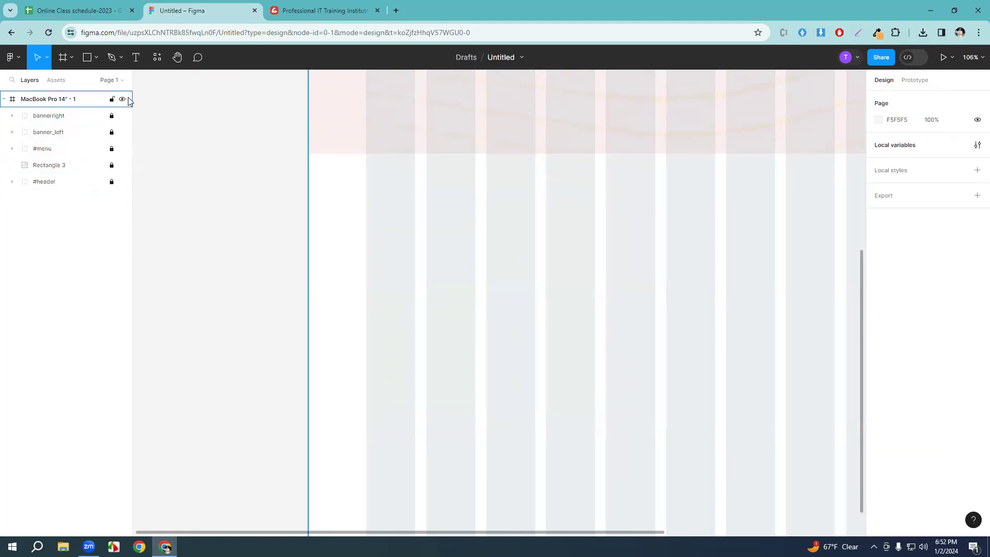
key(ctrl+z)
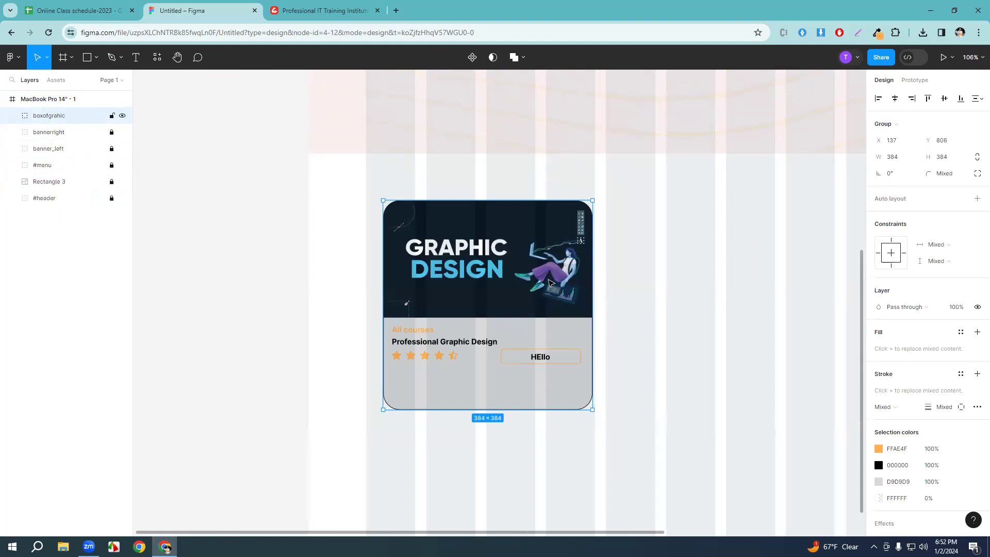
click(653, 286)
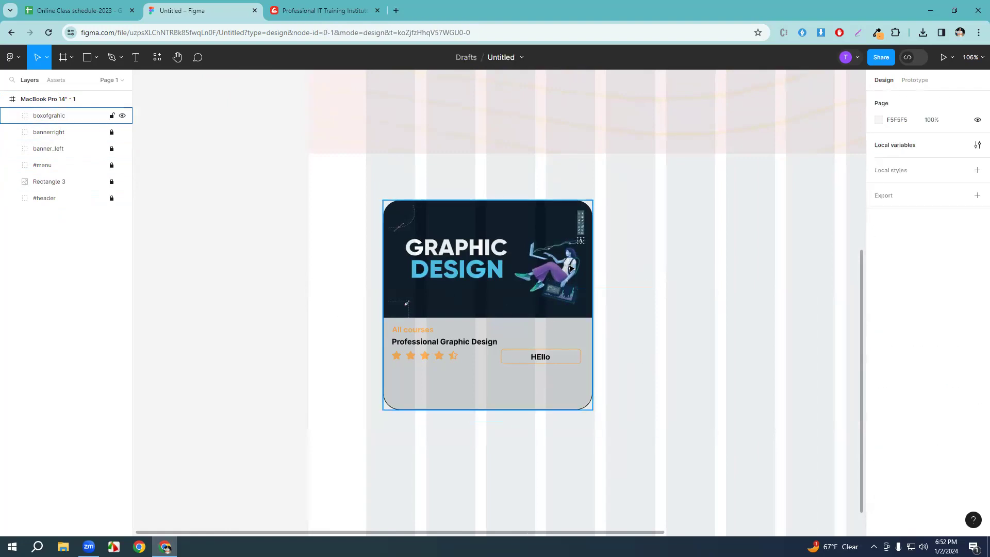
Make a copy of the course card to its right at X 619, Y 806.
key(space)
drag(702, 255, 484, 257)
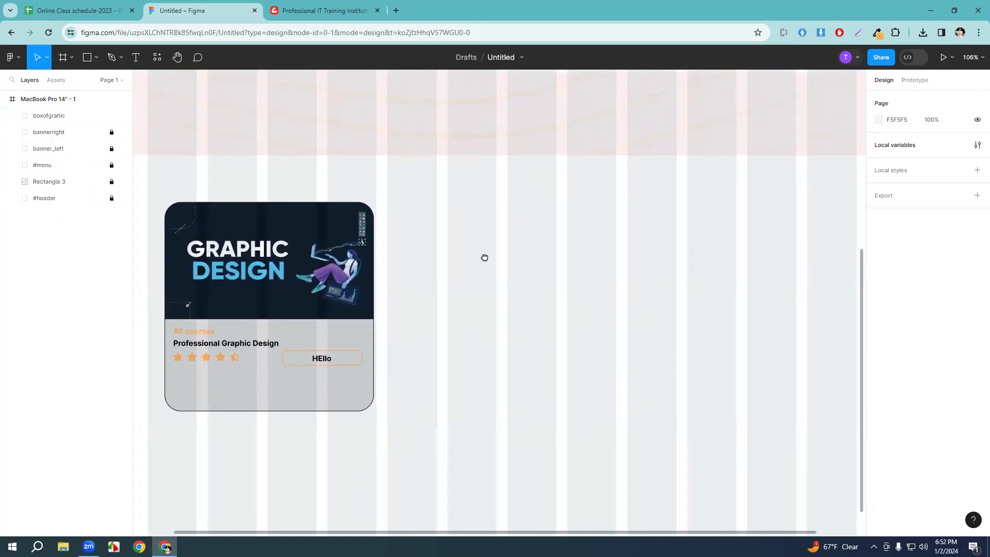
click(289, 298)
drag(312, 298, 570, 296)
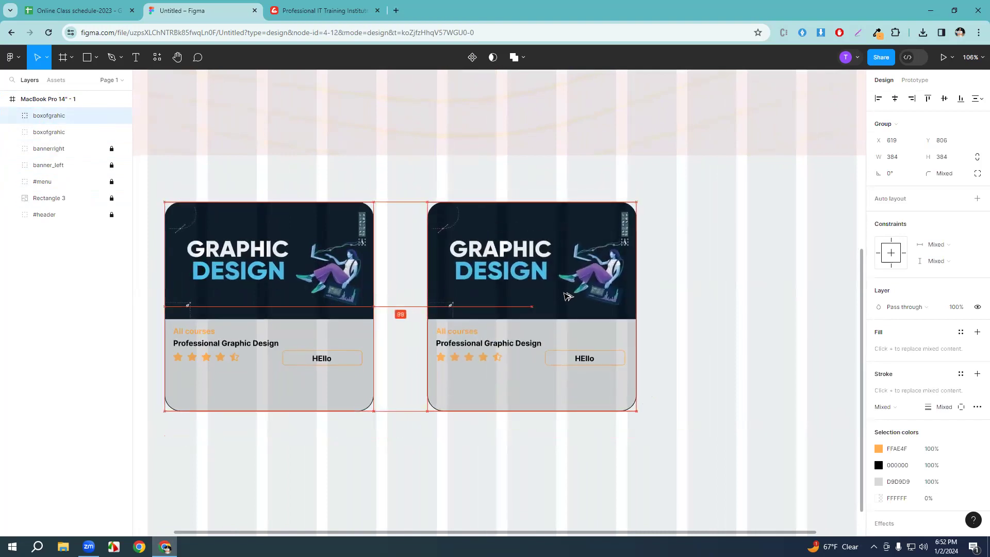
Expand the copy's graphics and Mask group layers and bring both cards into view.
click(692, 289)
double_click(585, 281)
double_click(585, 281)
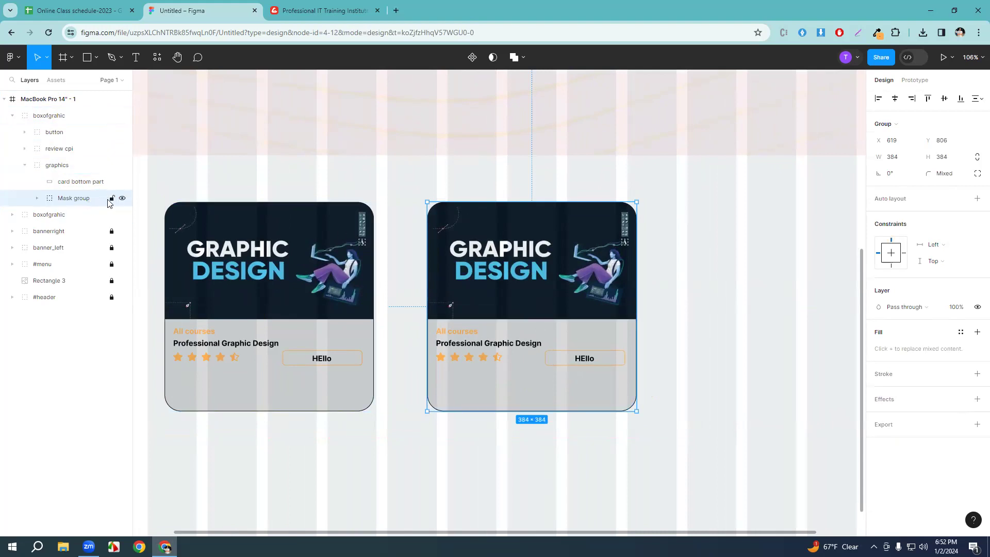
click(38, 198)
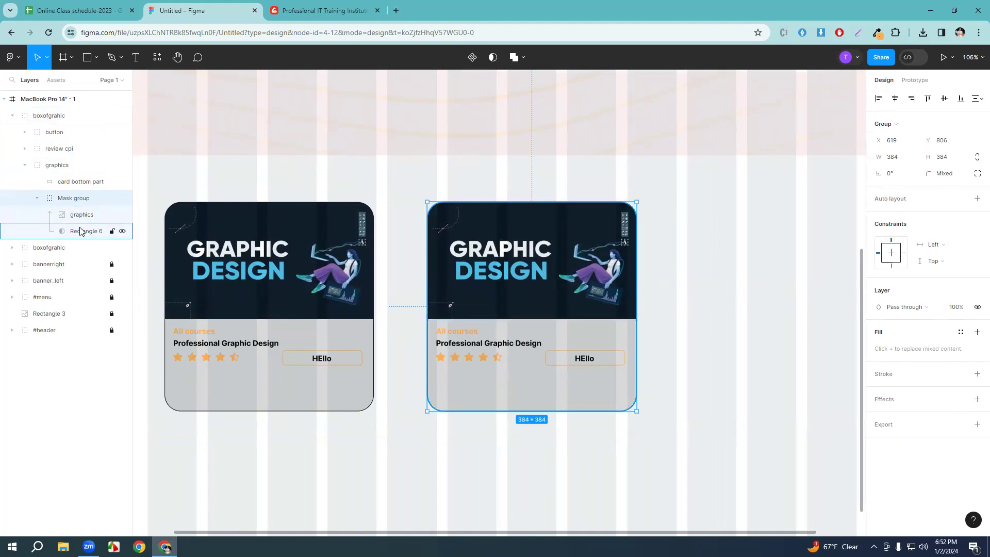
drag(471, 289, 575, 299)
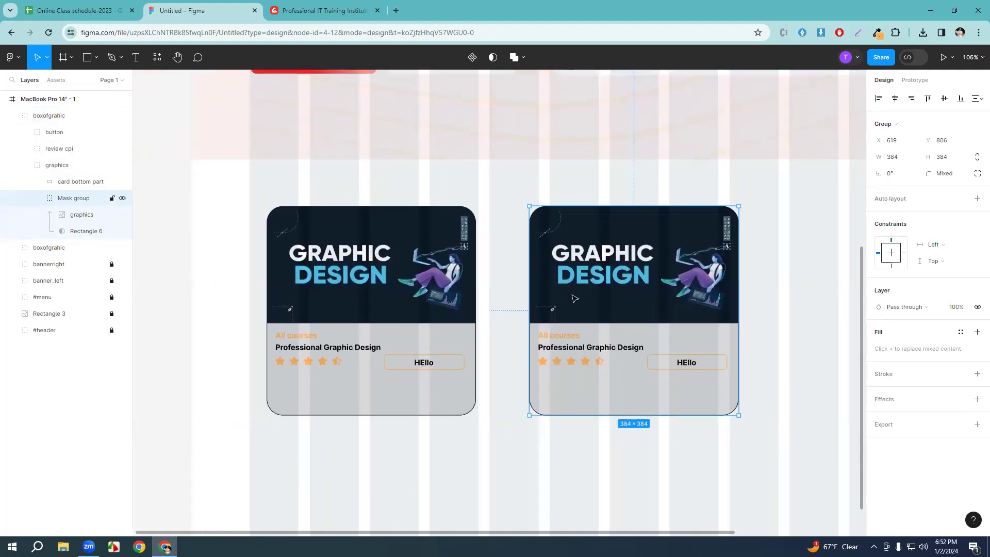
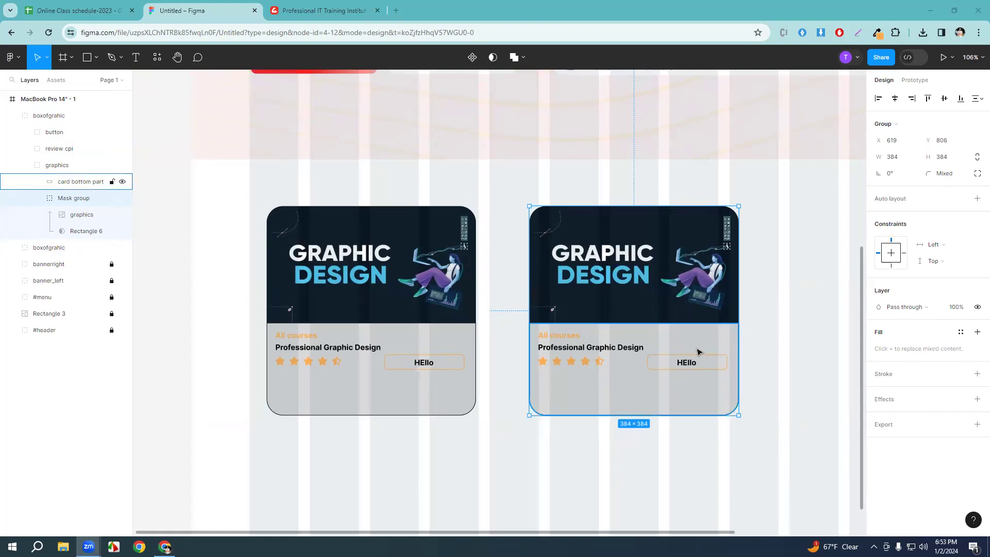
Hide the layout grid columns and select the right card's 'card bottom part' layer.
click(526, 154)
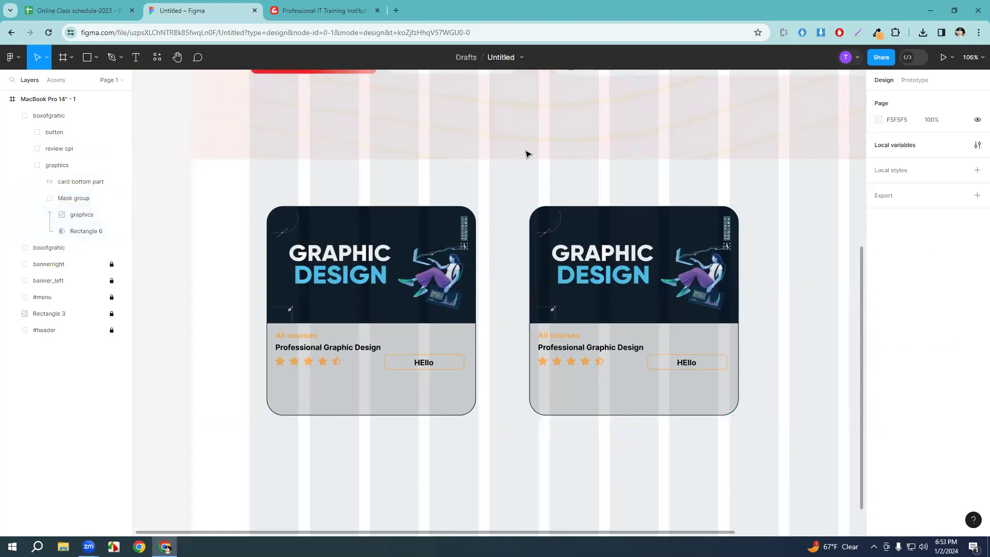
key(ctrl+shift+4)
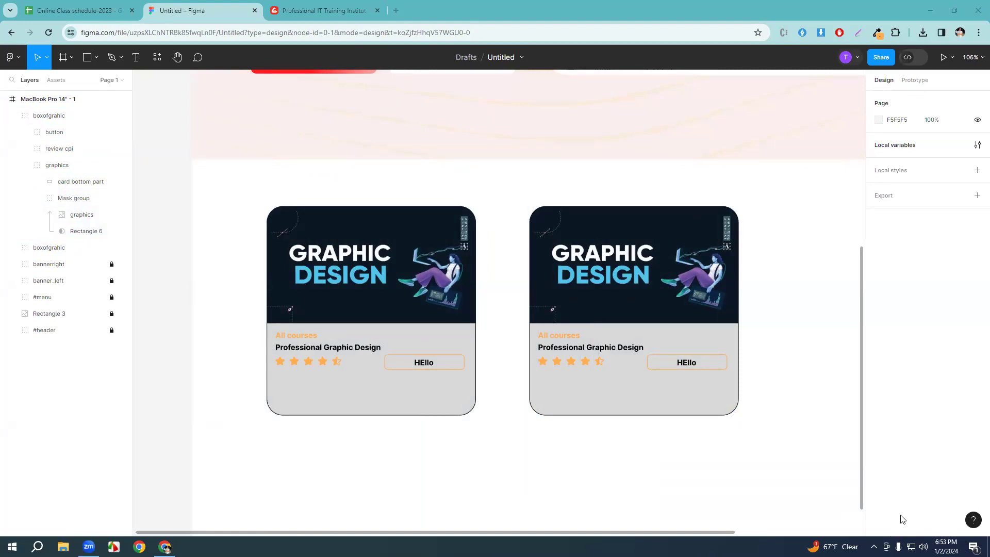
click(655, 393)
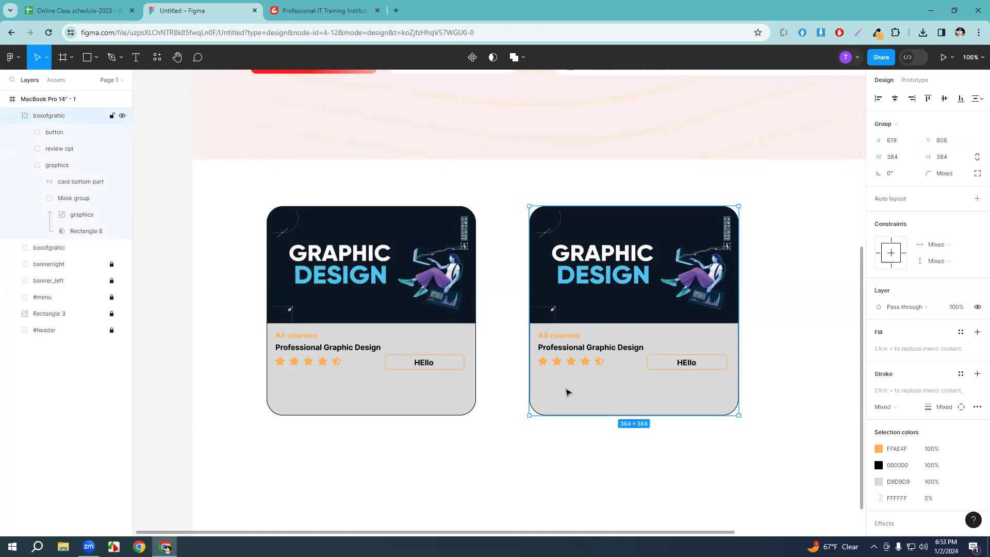
double_click(619, 398)
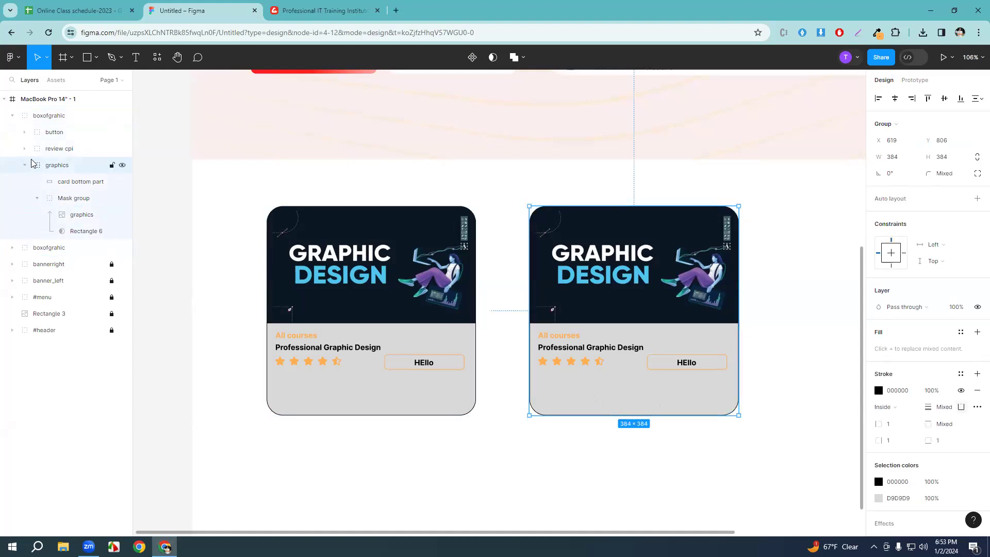
click(122, 165)
click(122, 166)
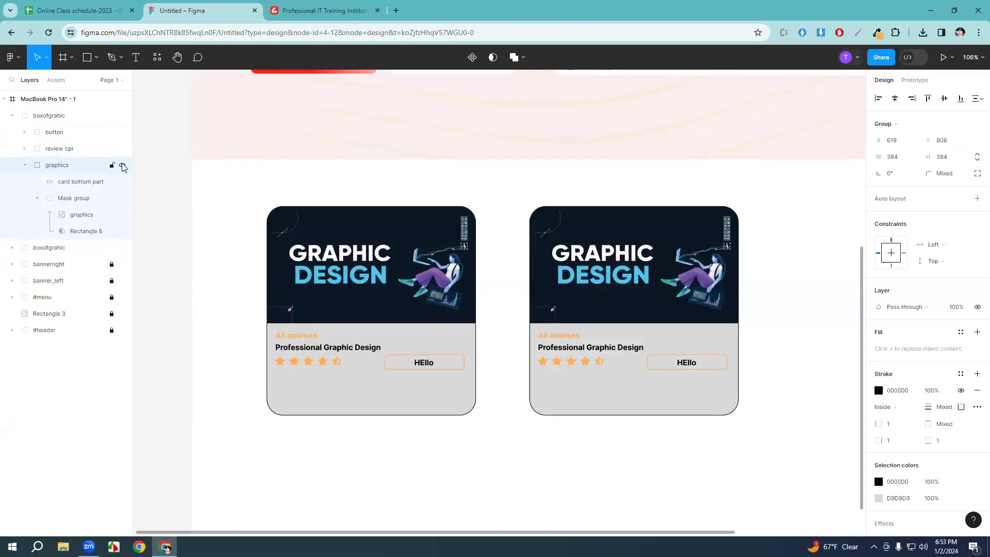
click(83, 182)
click(123, 181)
click(122, 182)
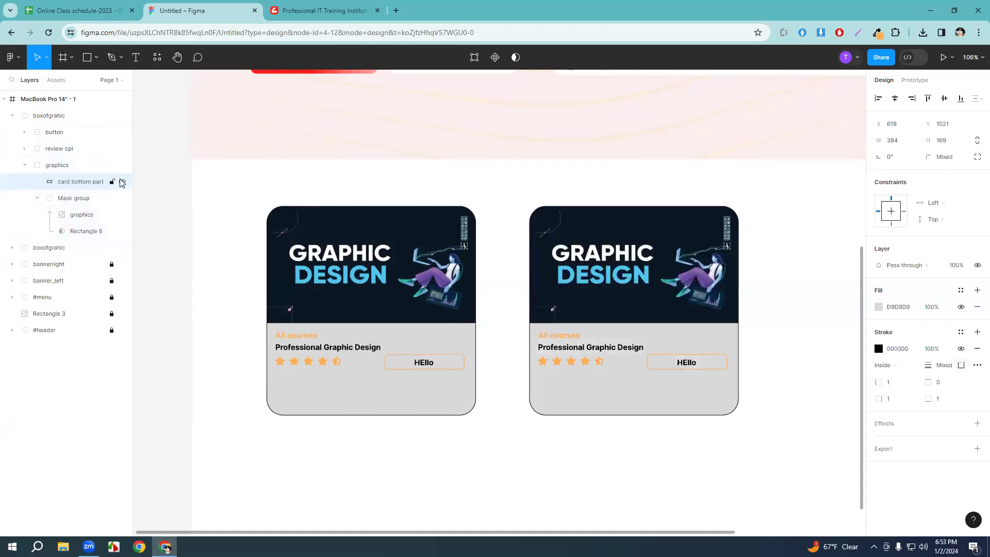
Set the bottom part's fill opacity to 0% so it becomes transparent.
click(889, 308)
click(883, 309)
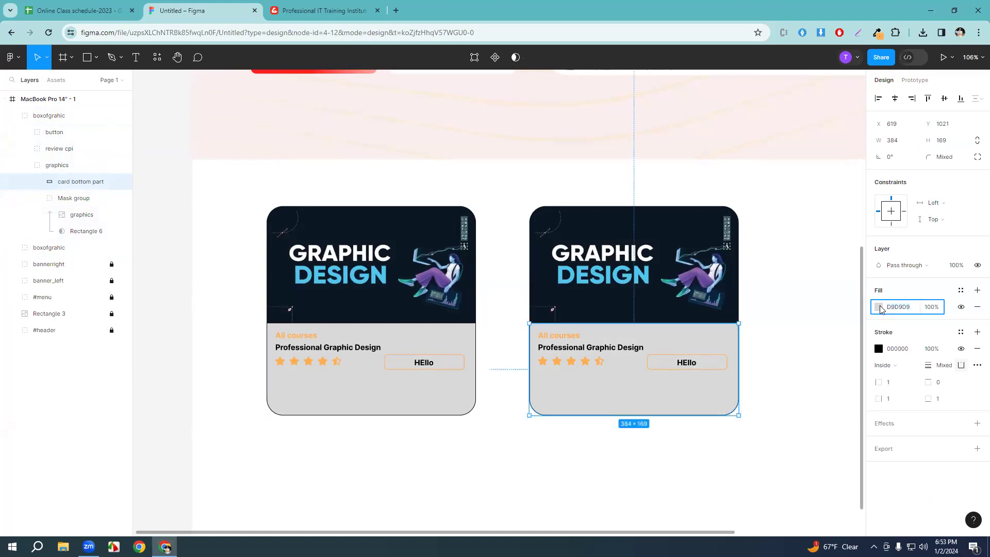
click(880, 307)
drag(807, 425, 488, 411)
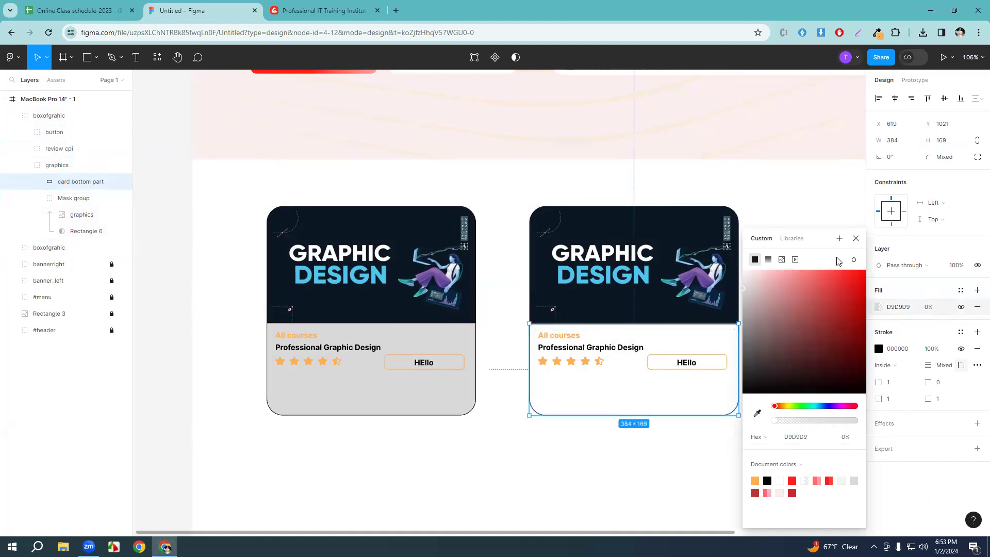
click(856, 238)
click(859, 360)
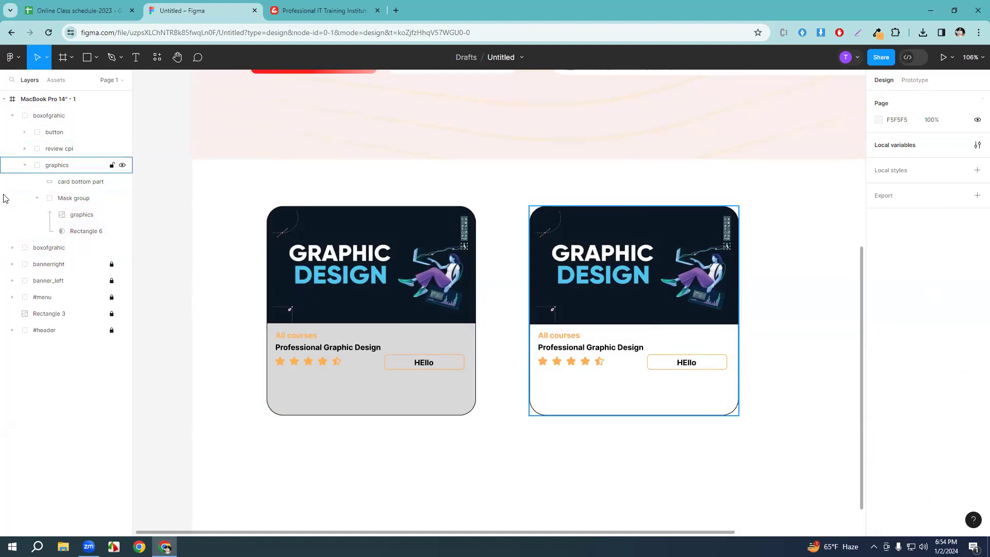
click(25, 165)
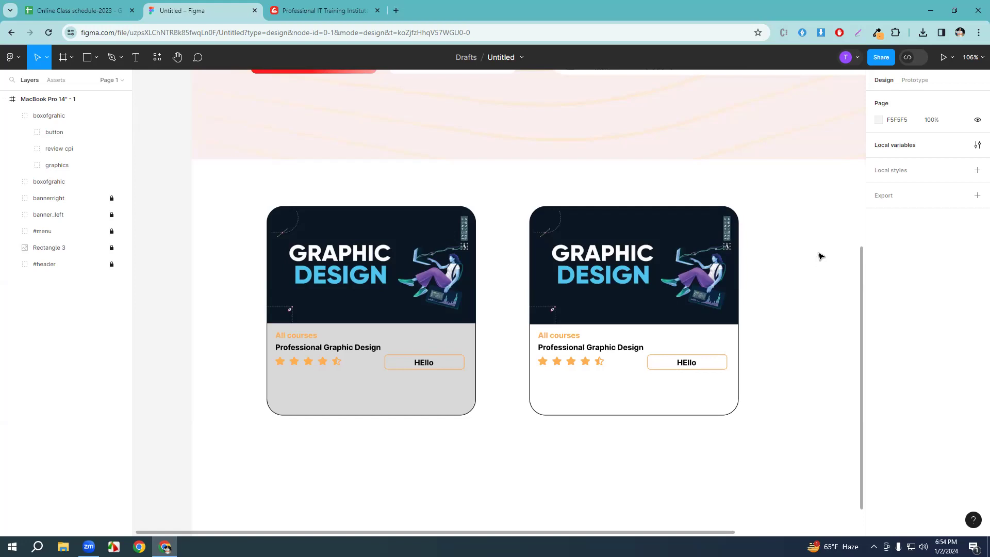
click(706, 388)
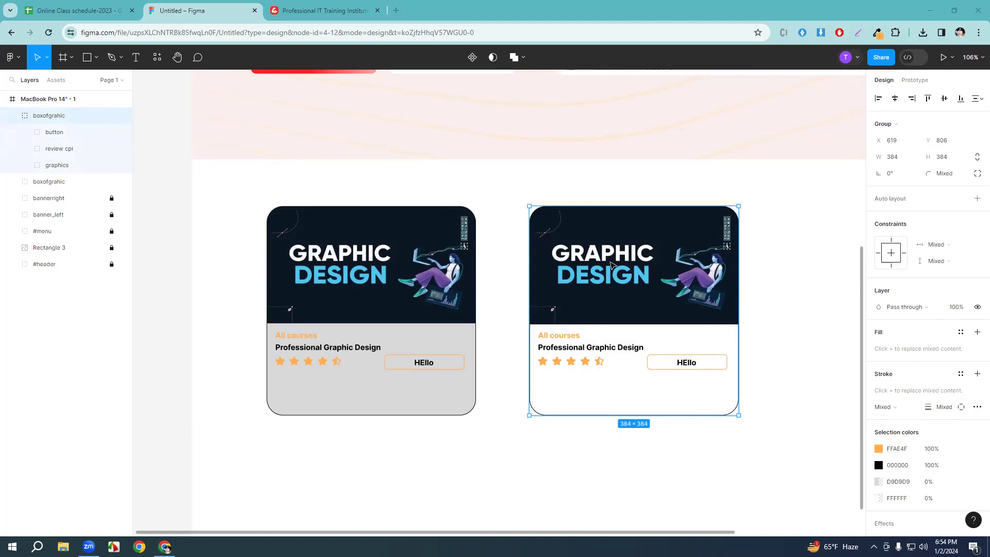
click(626, 161)
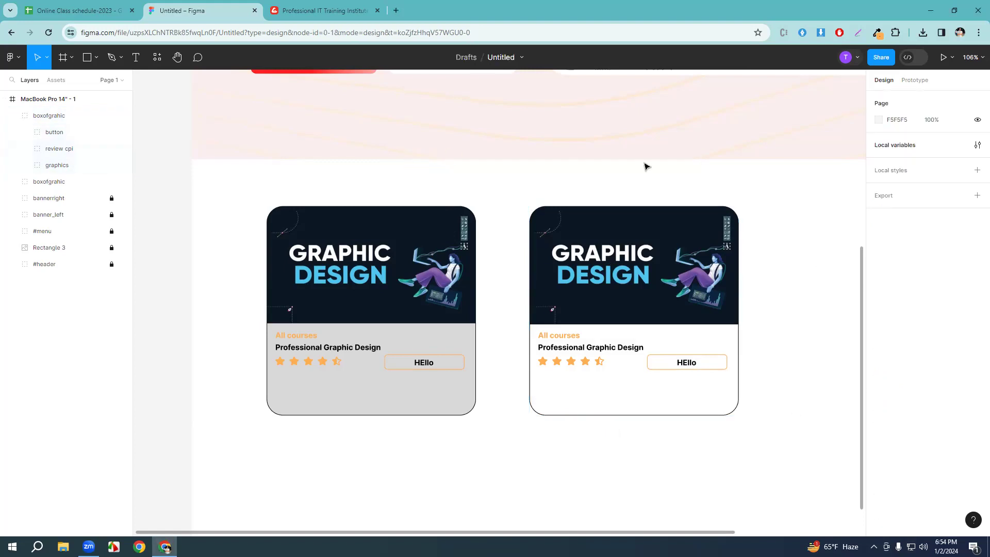
scroll(774, 356, down, 1)
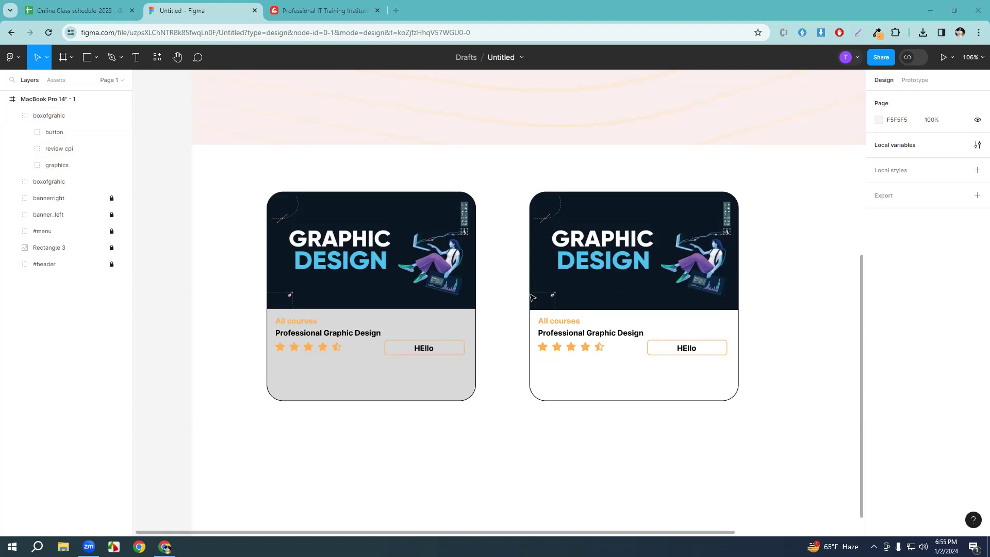
Move the right course card up slightly and add a drop shadow effect to it.
mouse_move(662, 392)
mouse_down()
mouse_move(665, 345)
mouse_move(635, 407)
mouse_move(645, 385)
mouse_up()
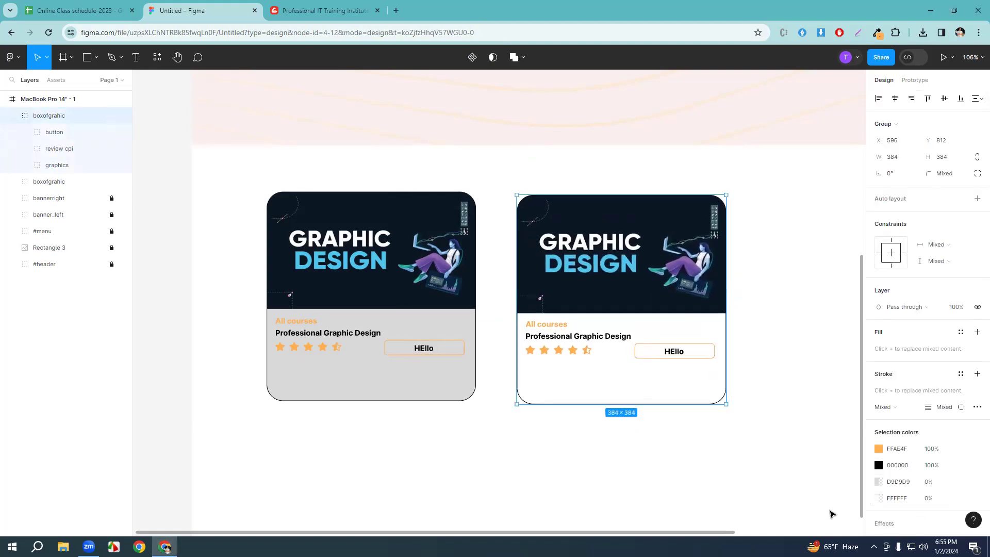
click(16, 117)
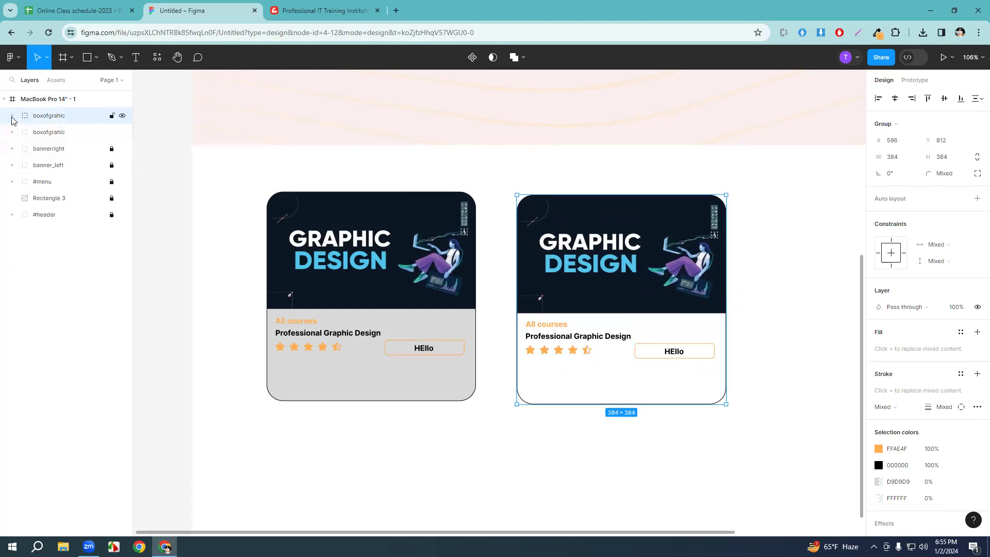
scroll(840, 334, down, 3)
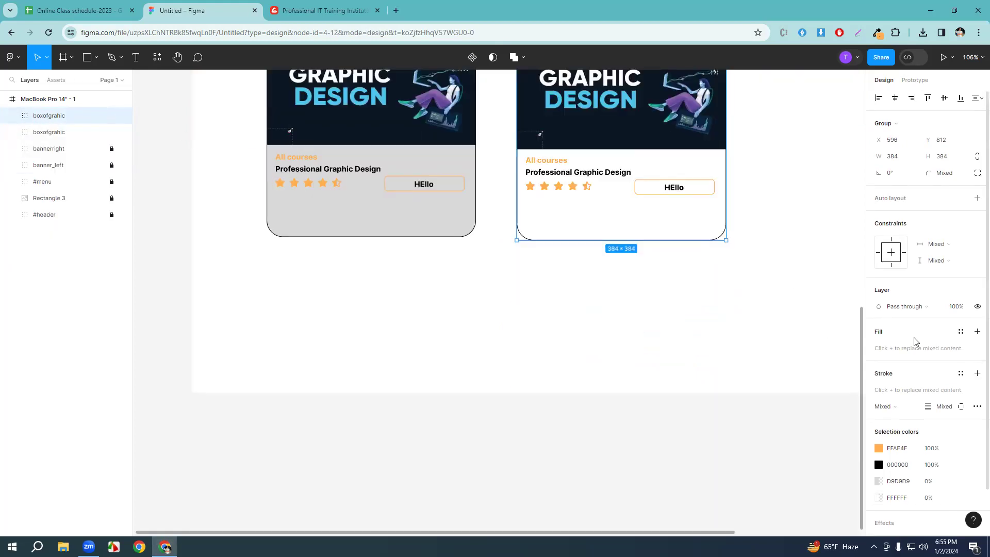
scroll(914, 340, down, 1)
scroll(475, 289, up, 1)
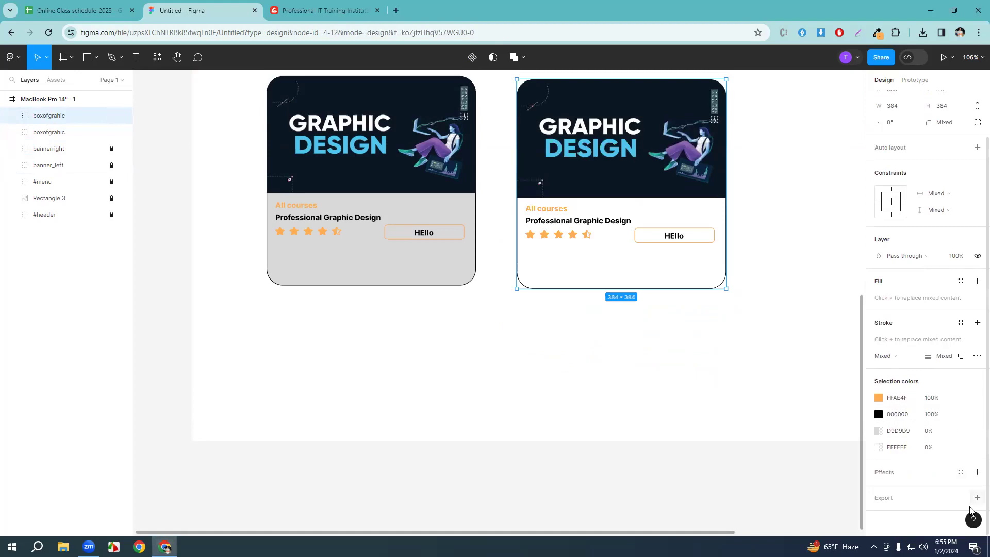
click(895, 471)
scroll(896, 468, down, 1)
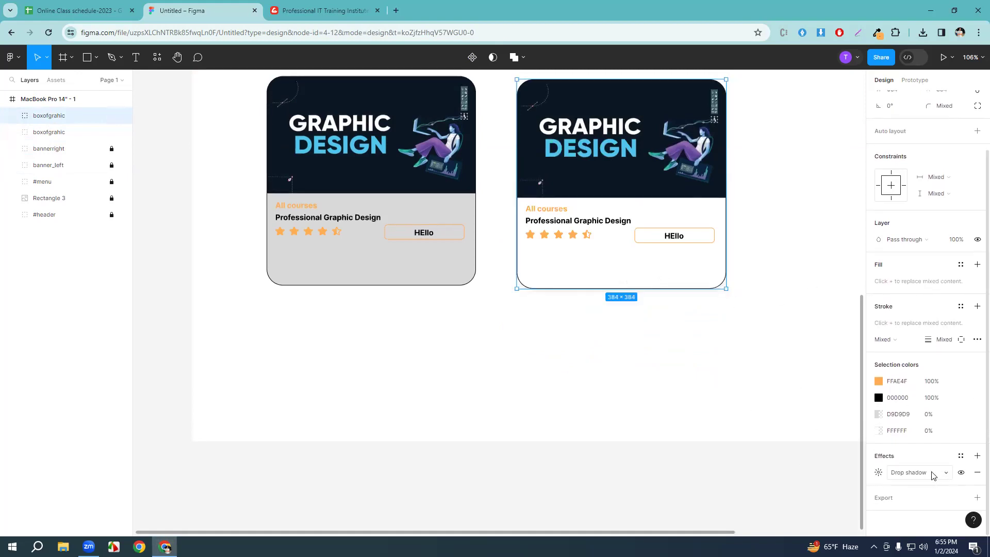
click(754, 362)
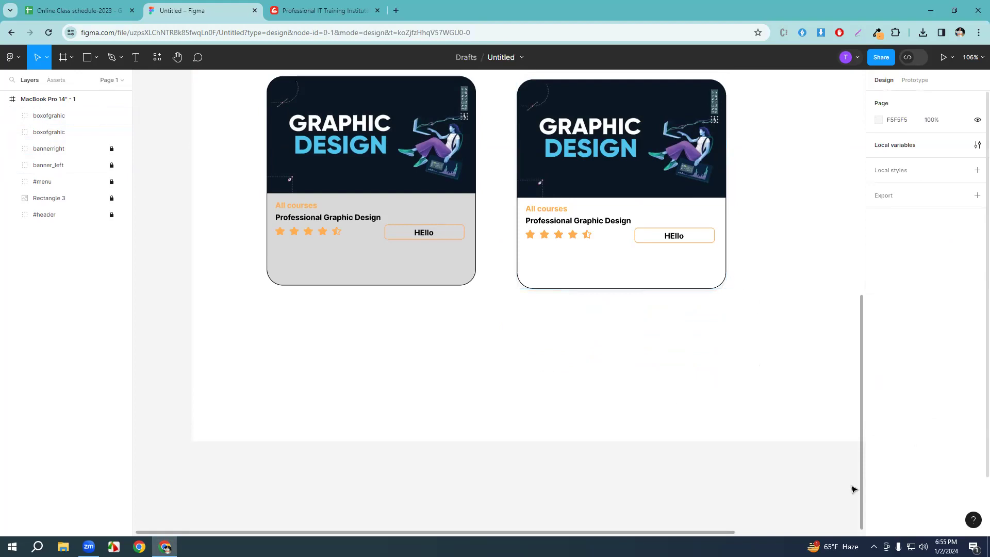
click(632, 283)
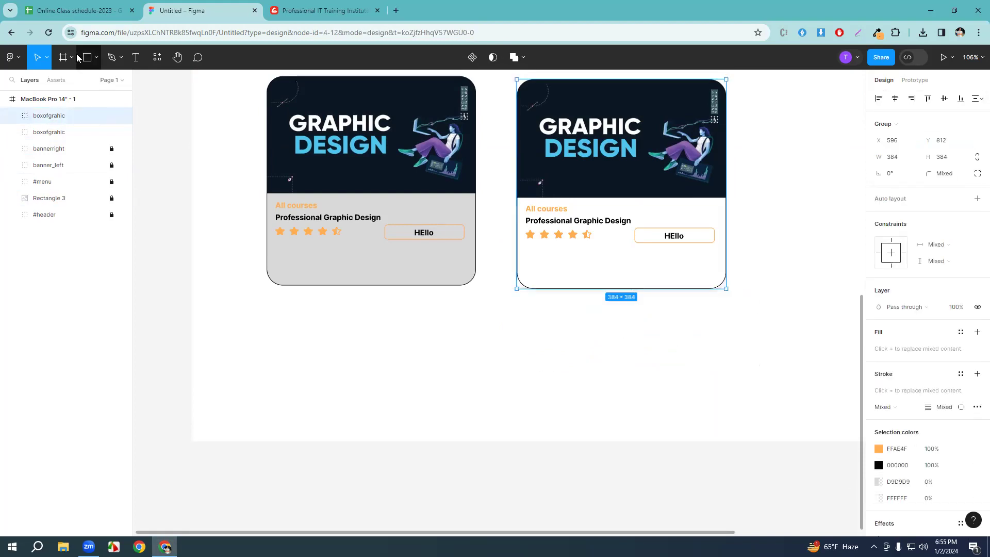
scroll(930, 506, down, 3)
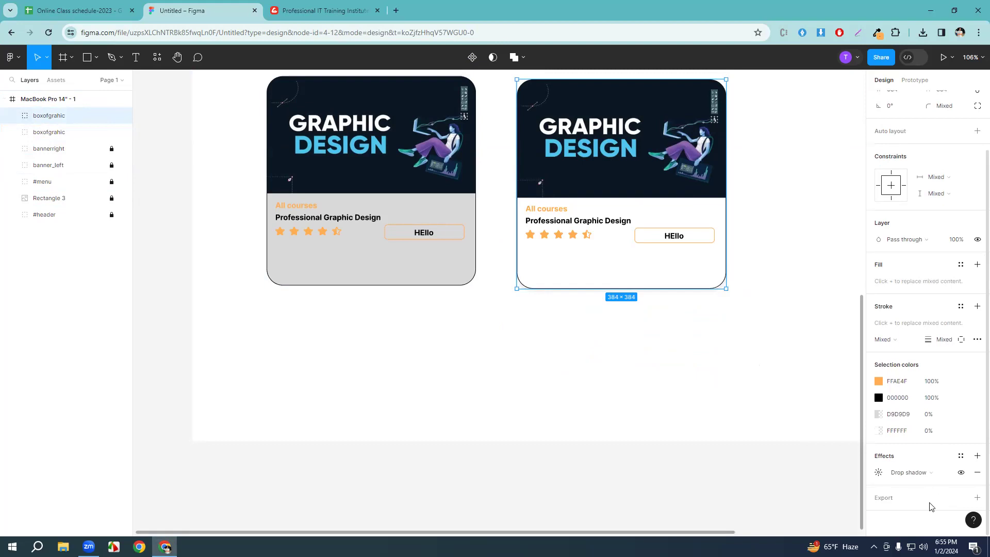
Set the drop shadow to 48% opacity, Y offset 17 and blur 15.
click(945, 472)
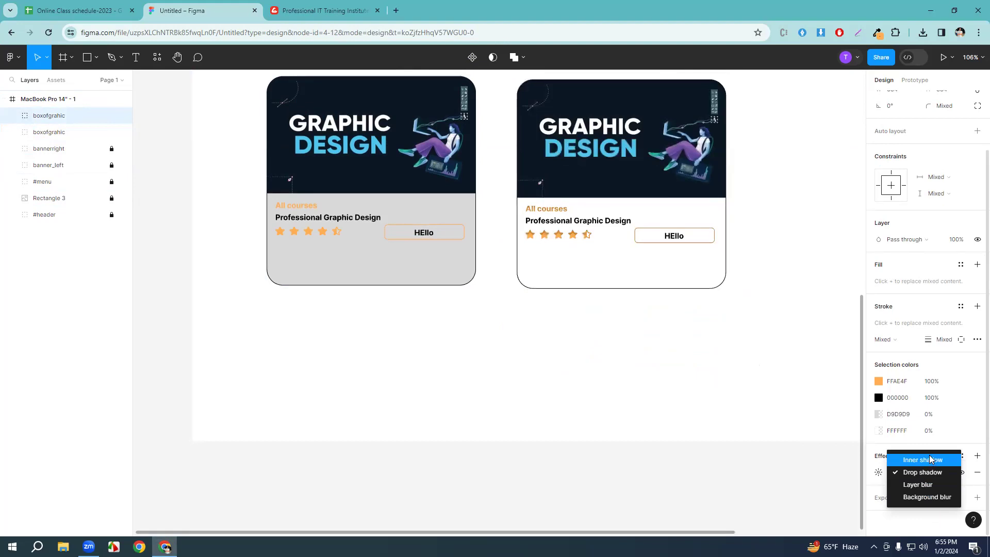
click(928, 473)
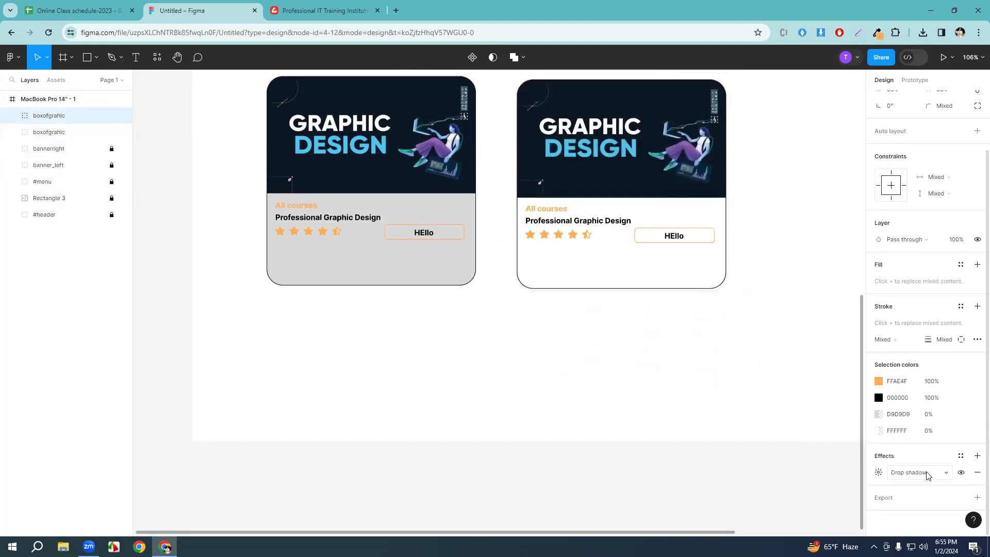
click(879, 472)
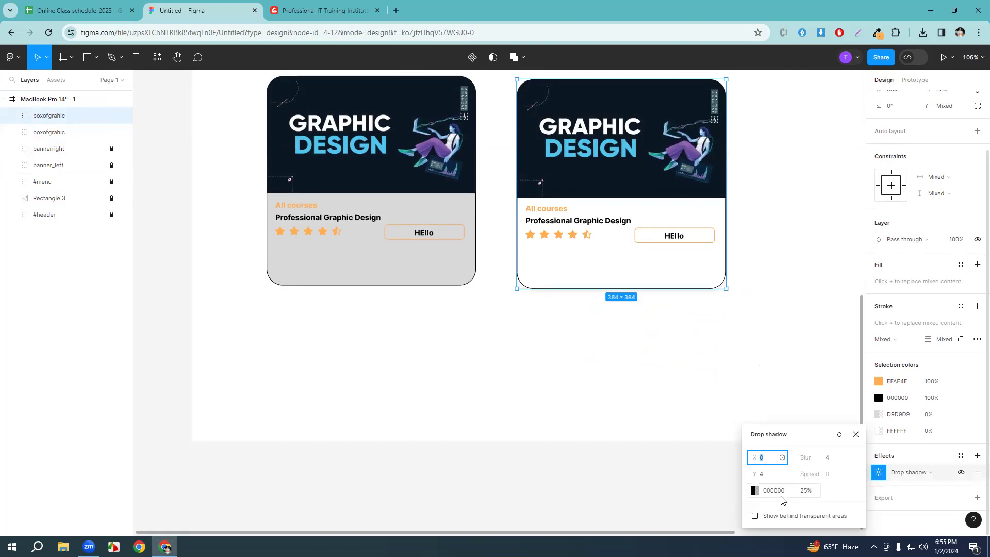
click(811, 490)
text(48)
key(Return)
click(770, 474)
text(18)
key(Return)
key(Down)
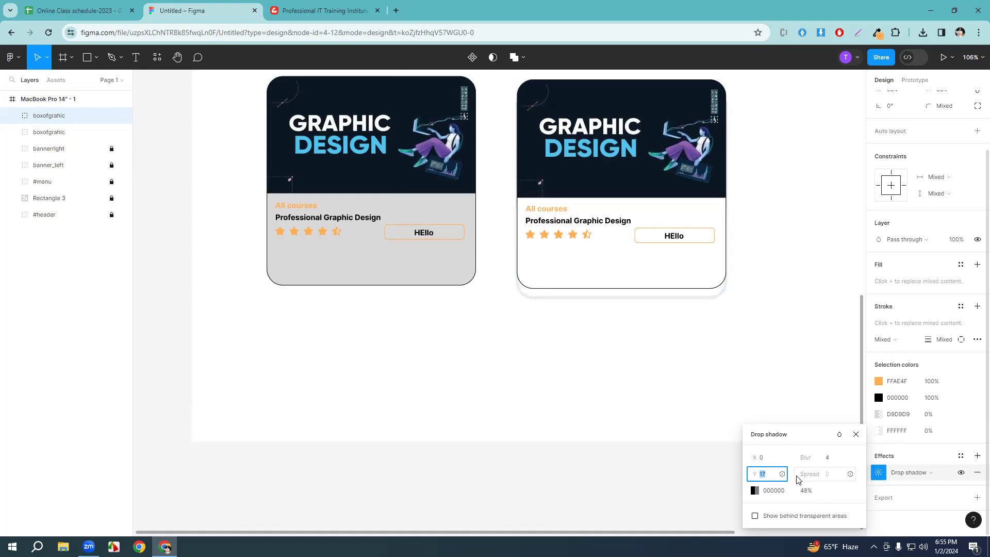
click(825, 458)
key(Up)
text(18)
key(Return)
key(Down)
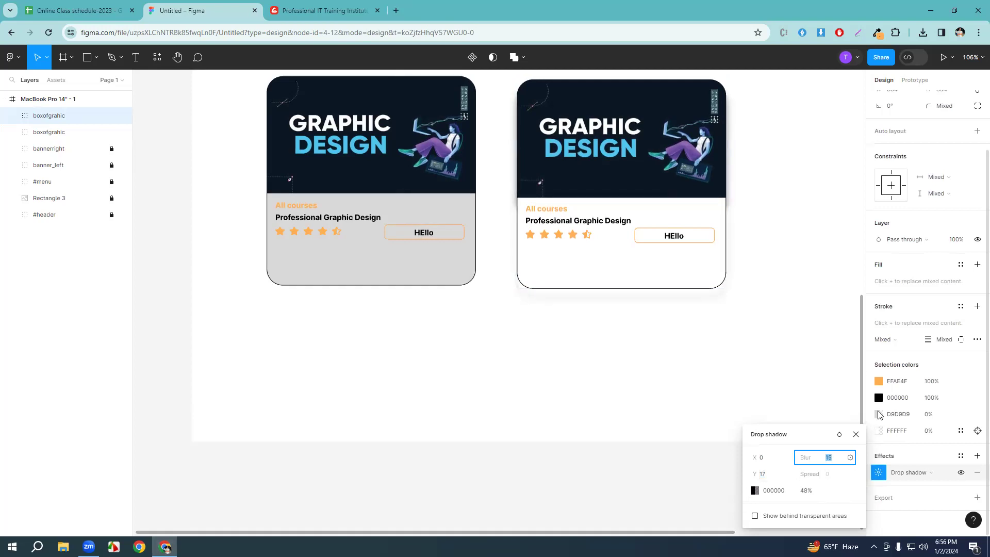
key(Return)
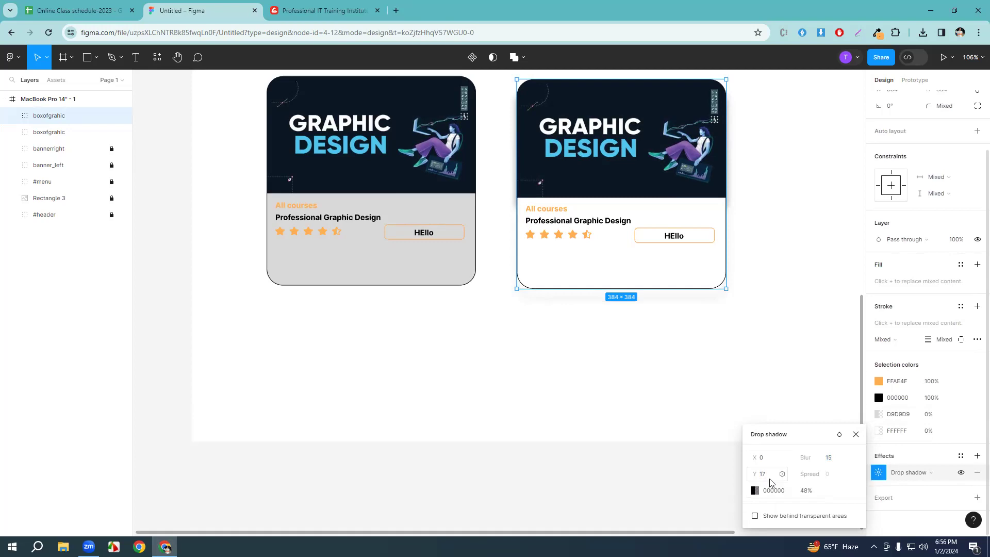
Raise the shadow opacity to 72%, lower the Y offset to 5, and close the settings.
click(819, 491)
key(Up)
text(72)
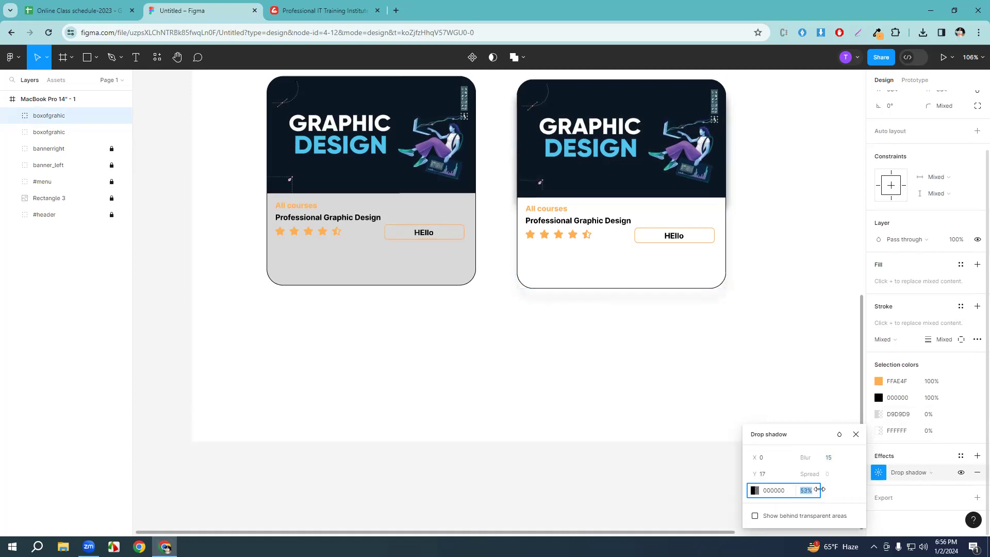
key(Return)
click(773, 477)
text(12)
key(Return)
key(Down)
key(Down)
key(Down)
key(Down)
key(Down)
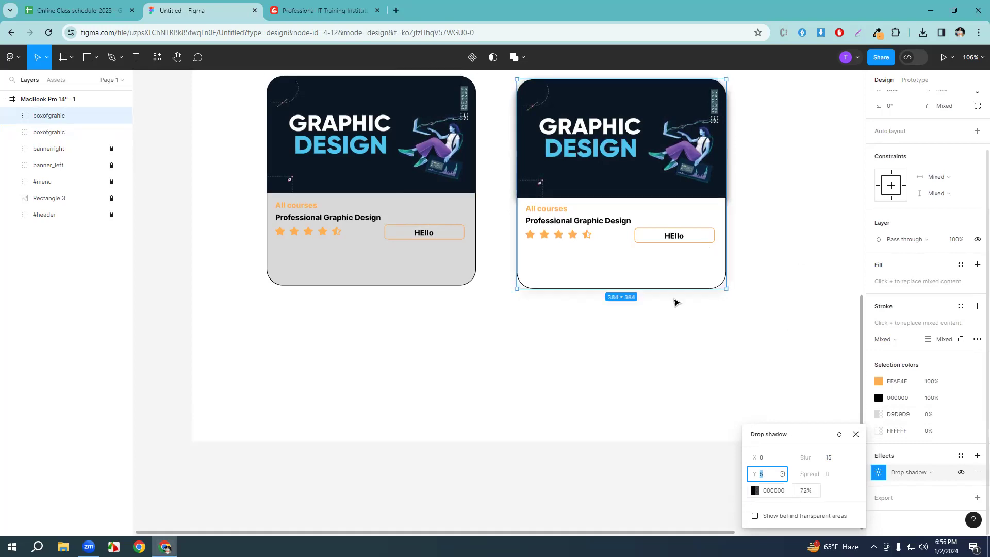
scroll(674, 301, up, 2)
click(905, 240)
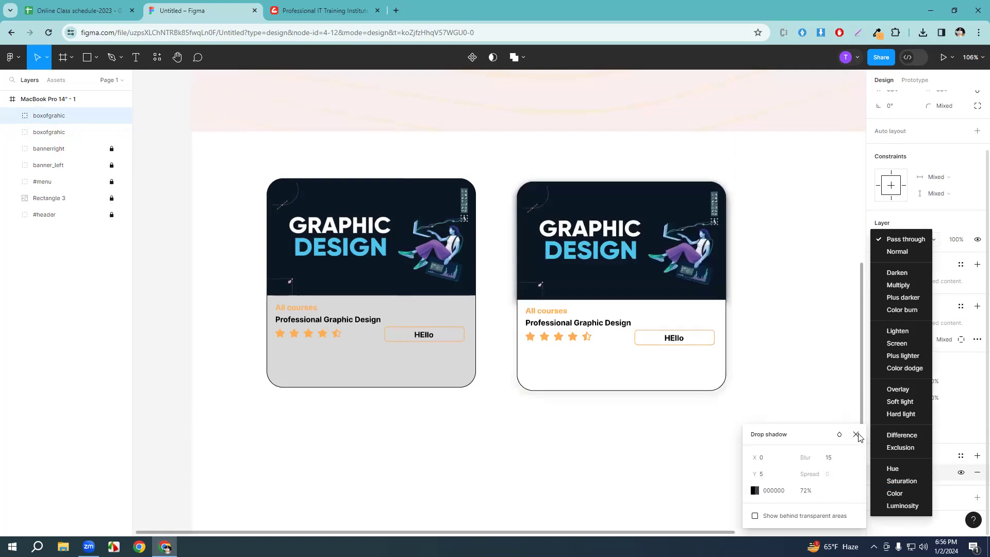
click(808, 360)
click(836, 371)
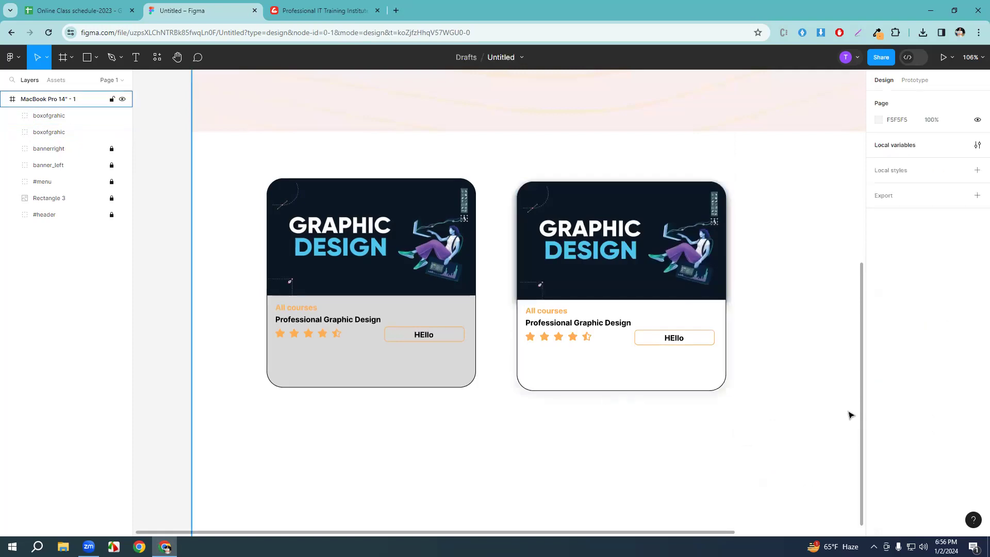
drag(722, 440, 736, 413)
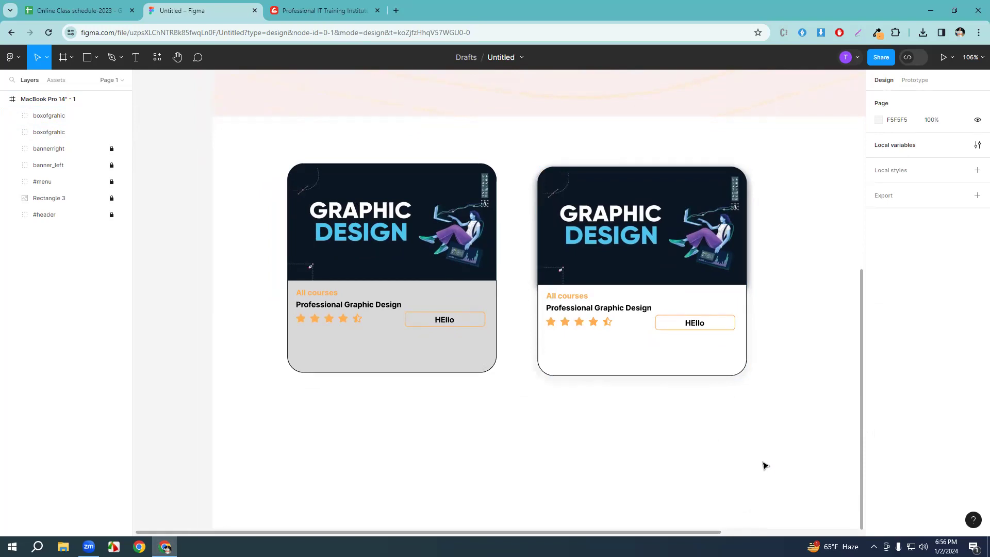
key(Tab)
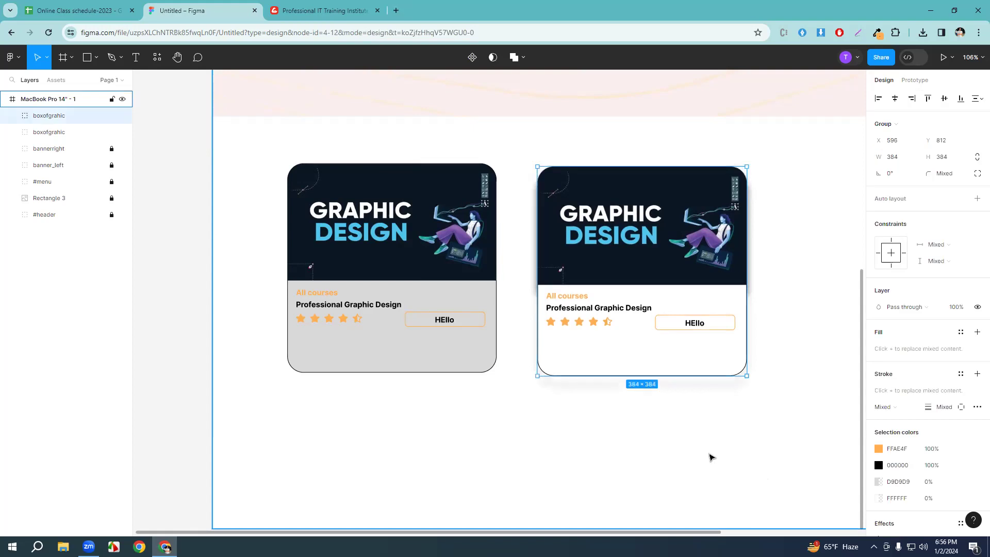
click(710, 453)
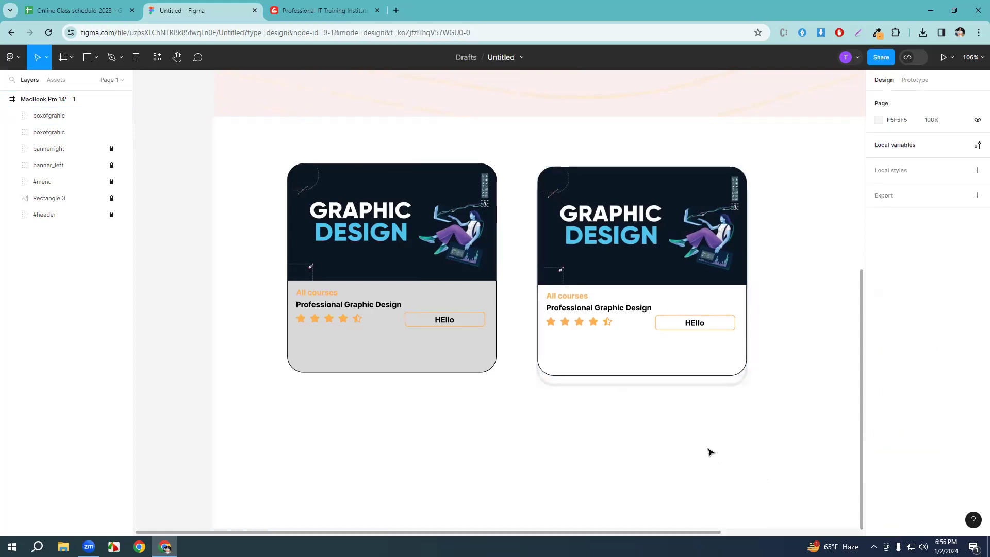
key(Tab)
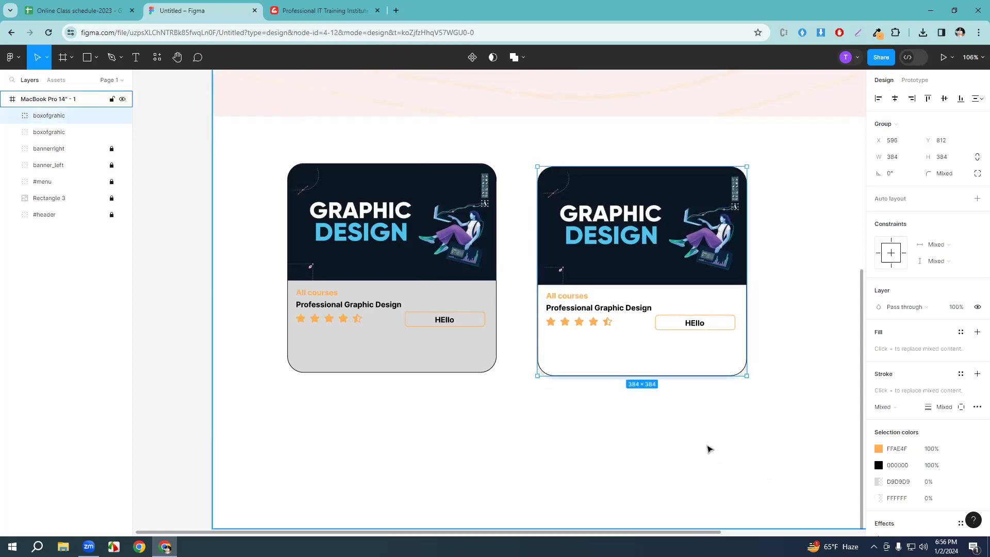
click(714, 449)
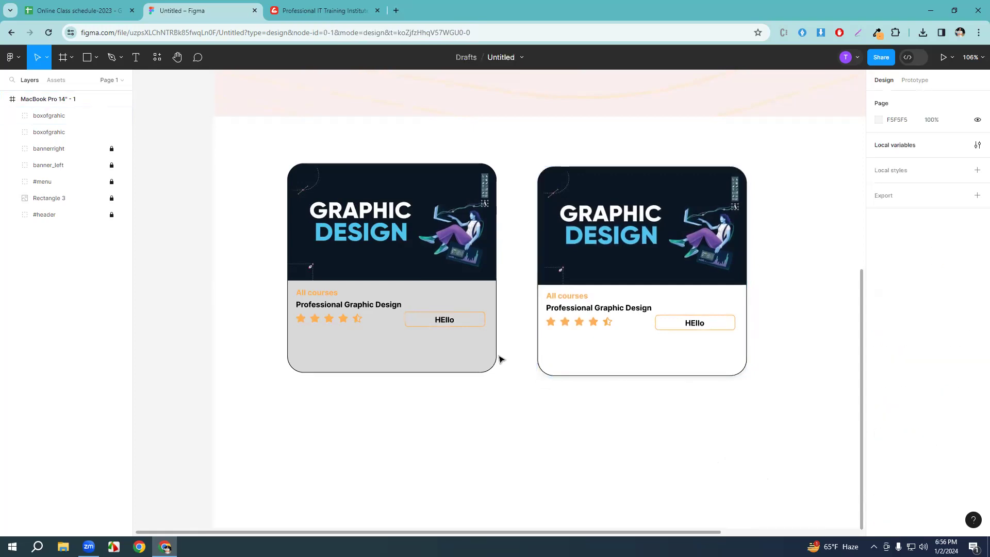
click(452, 308)
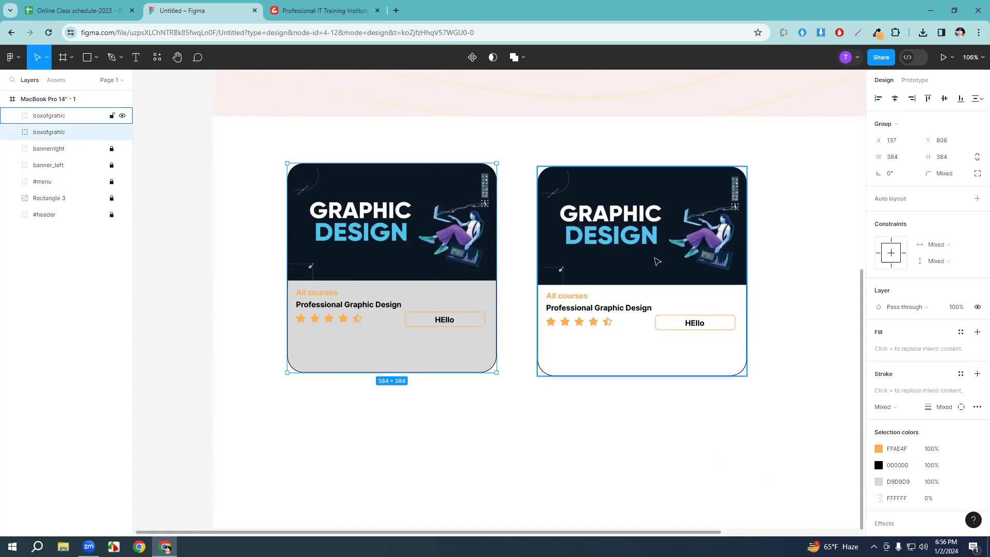
Delete the duplicate right card and show the frame's layout grid columns.
click(657, 262)
key(Delete)
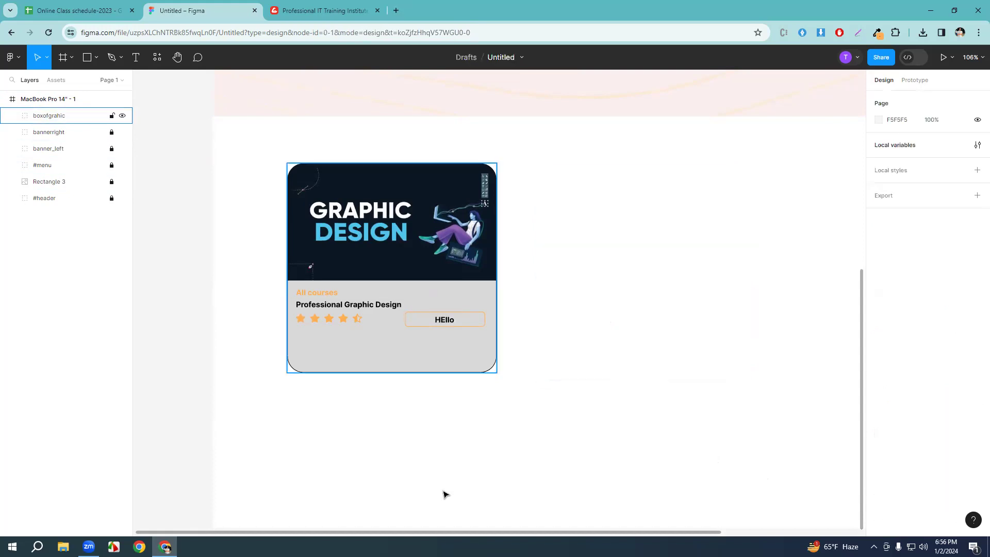
click(432, 244)
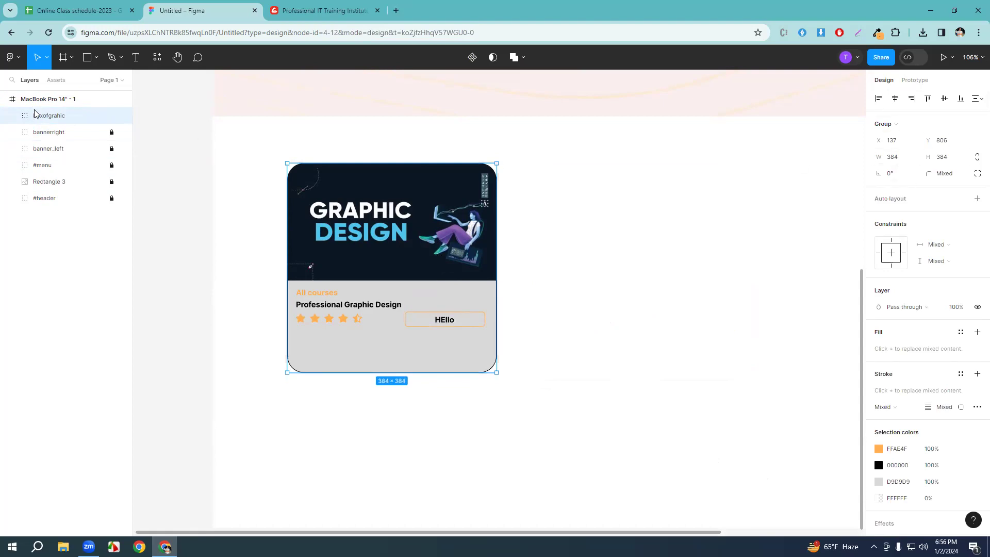
click(631, 244)
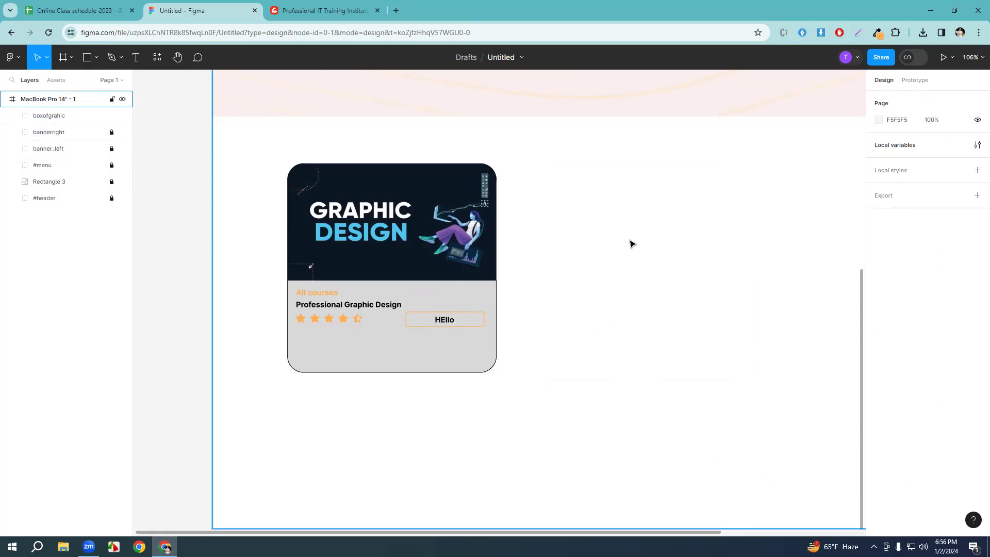
key(ctrl+shift+4)
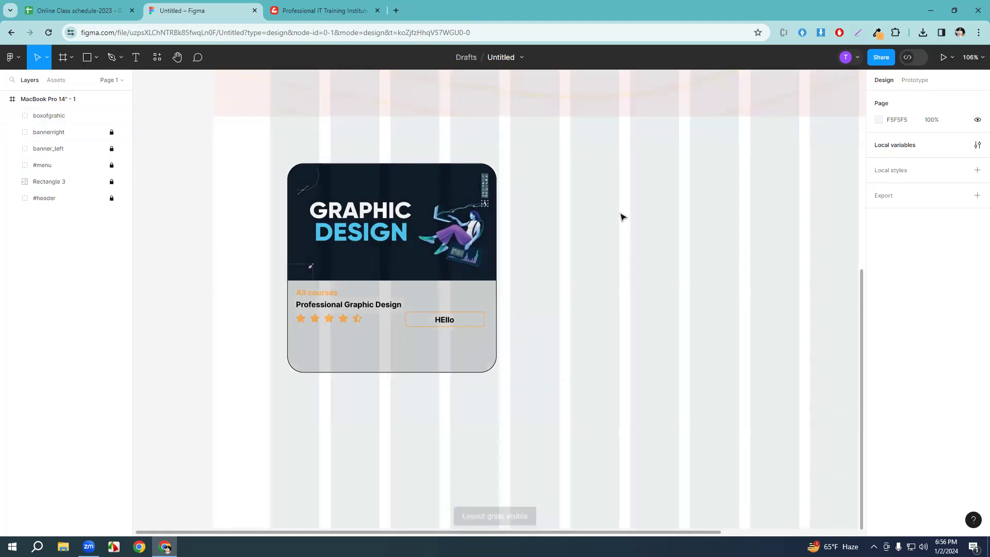
Draw a grey 237 × 258 rectangle to the right of the card.
key(r)
drag(563, 186, 692, 327)
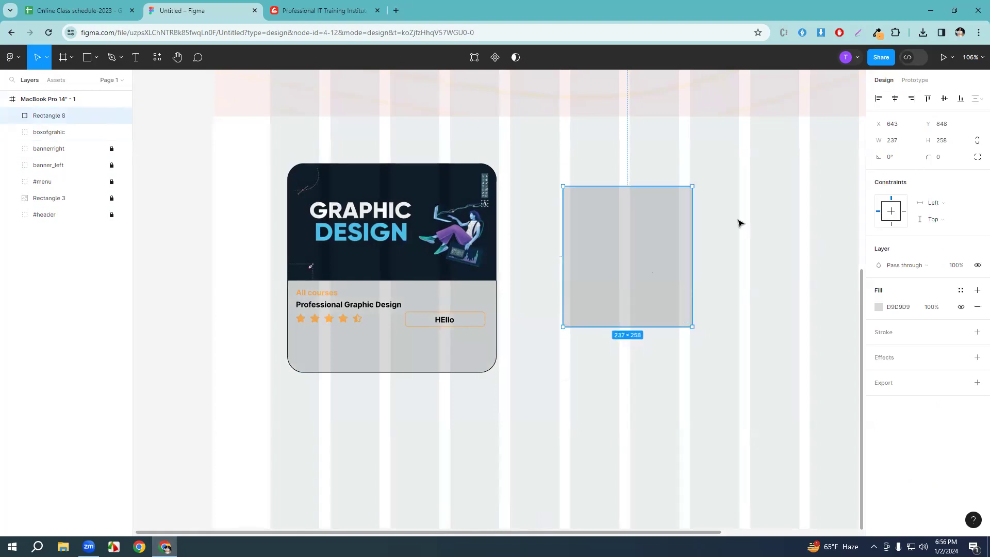
click(360, 251)
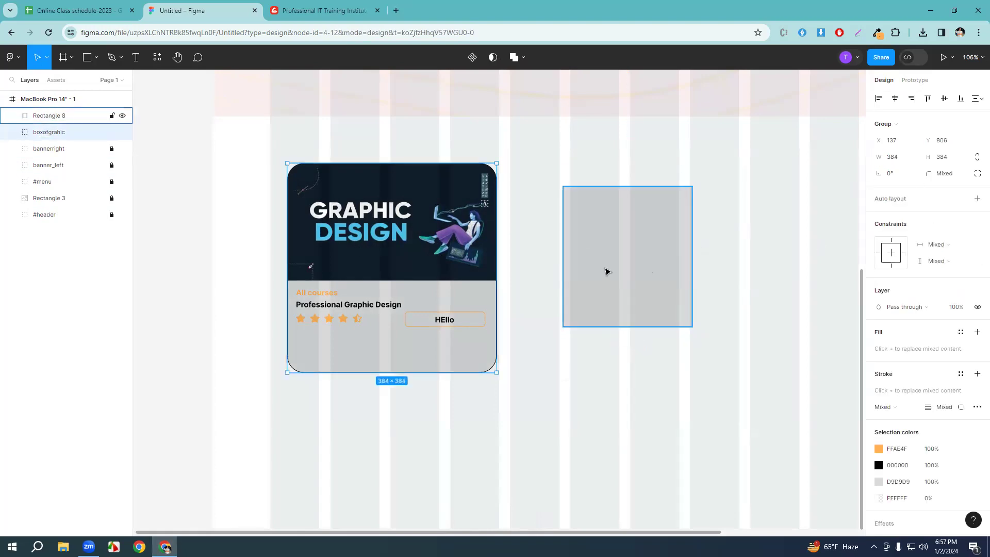
click(606, 272)
click(903, 144)
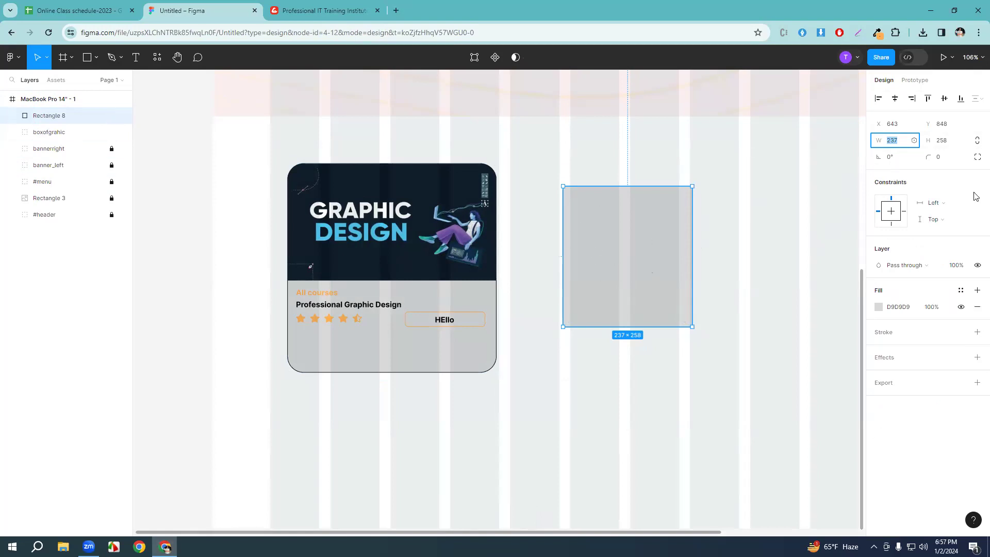
click(976, 145)
click(914, 141)
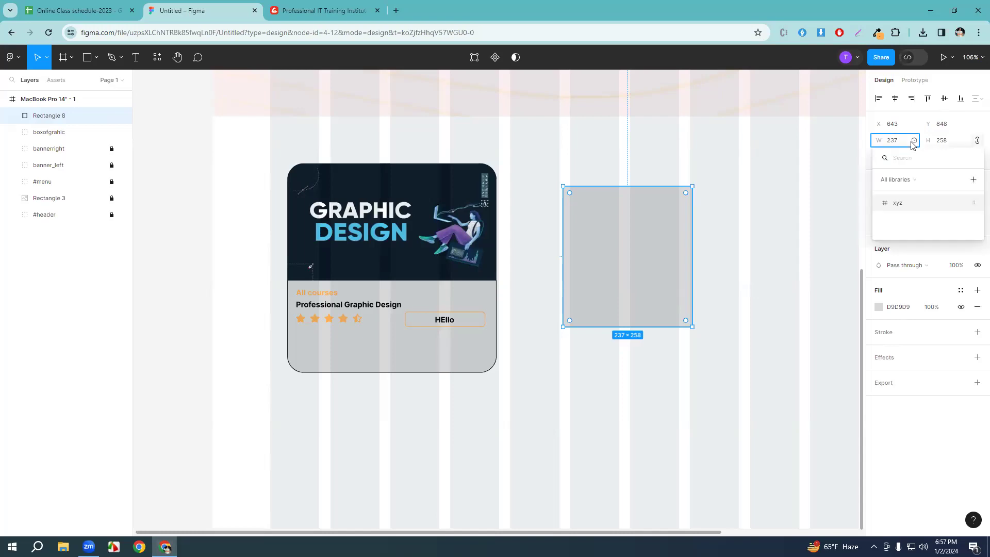
Clear the rectangle's width and height fields and enter a height of 0.
key(Escape)
click(894, 143)
key(BackSpace)
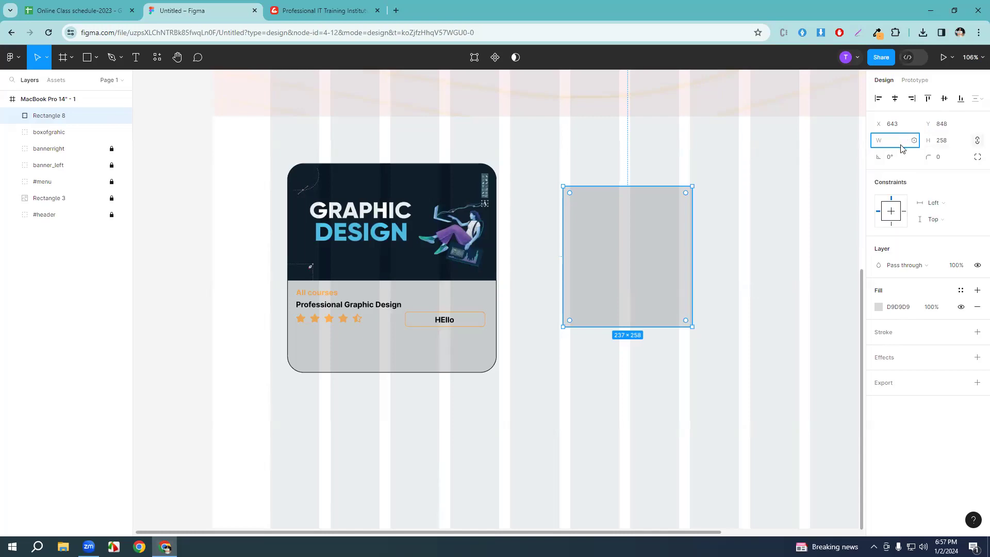
click(946, 146)
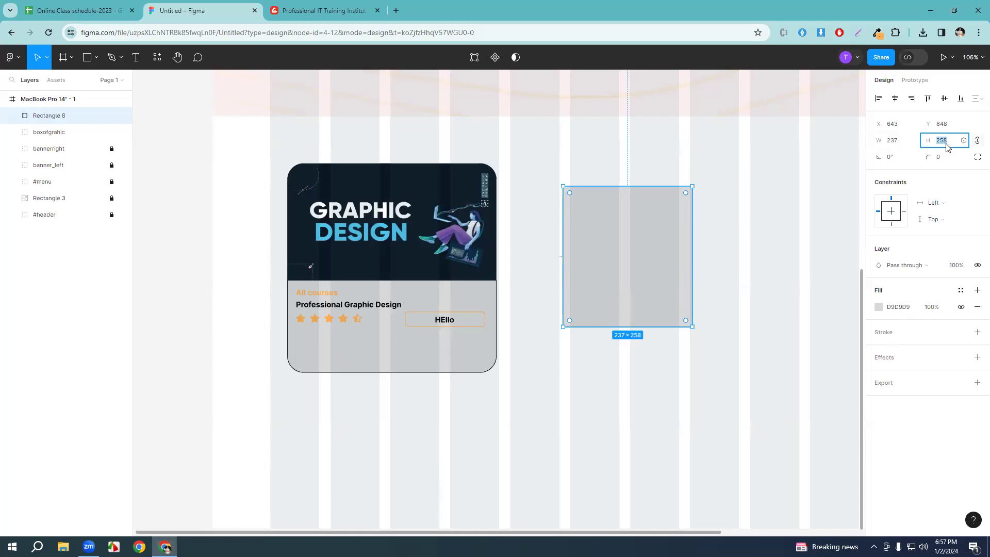
key(BackSpace)
key(Escape)
click(949, 141)
key(BackSpace)
text(0)
click(902, 147)
Enter 3 for the rectangle's height and width, shrinking it to a thin bar.
key(BackSpace)
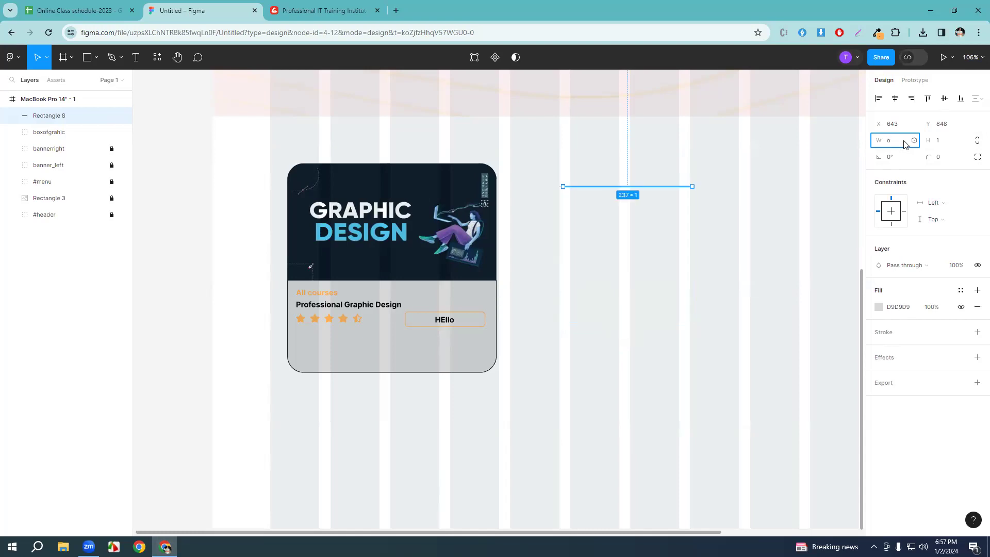
click(946, 147)
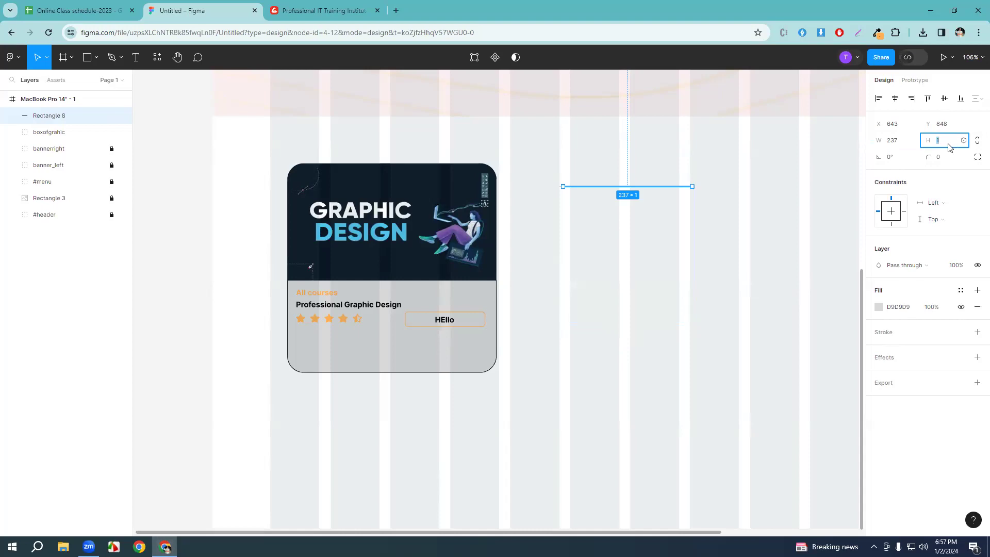
key(BackSpace)
text(3)
click(902, 144)
key(BackSpace)
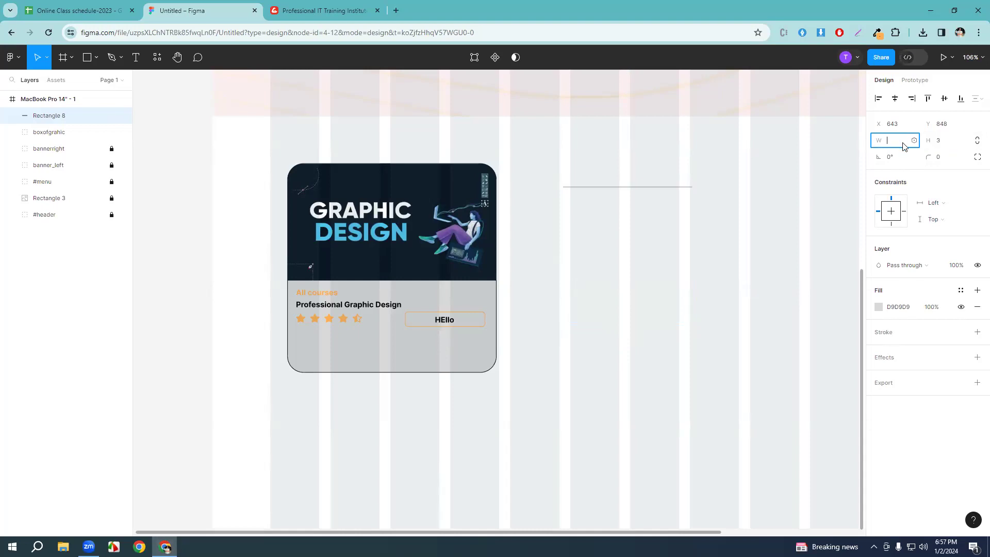
text(3)
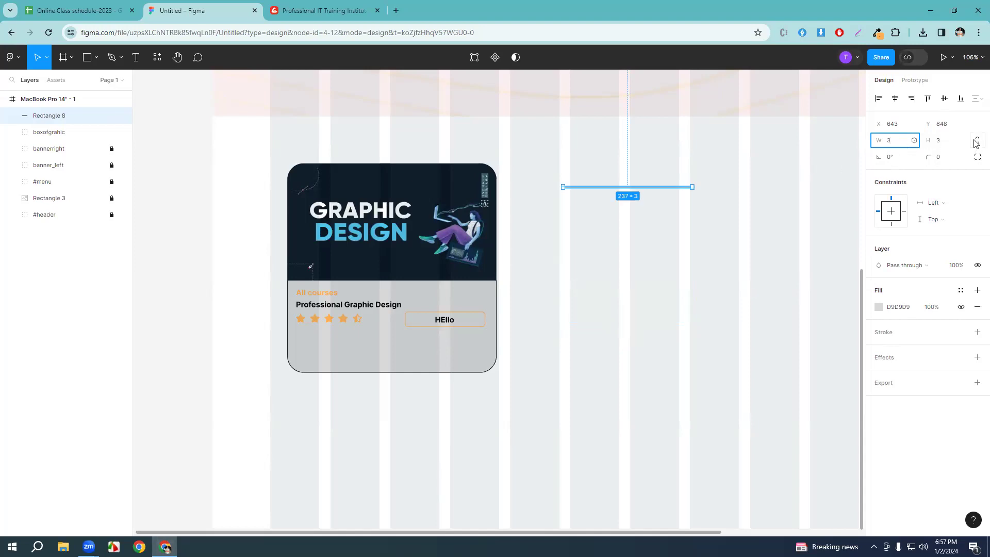
drag(931, 147, 930, 146)
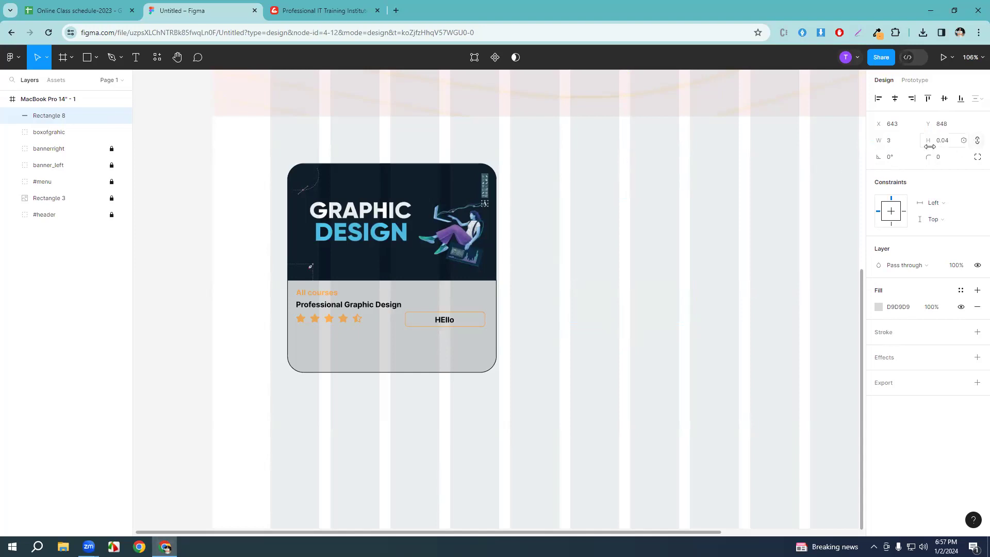
Make the rectangle 384 × 384, align it beside the card, and view the Creative IT Institute page.
click(901, 145)
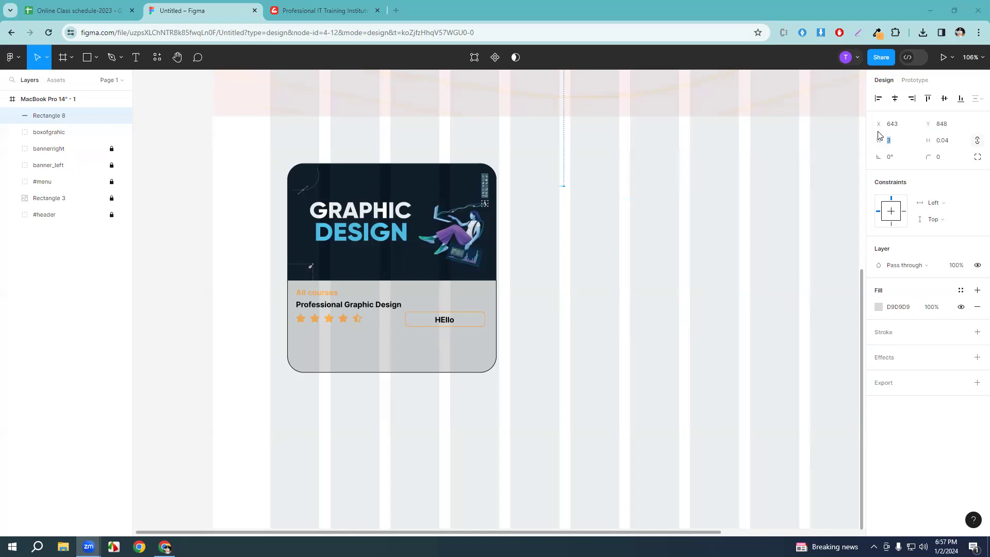
click(897, 145)
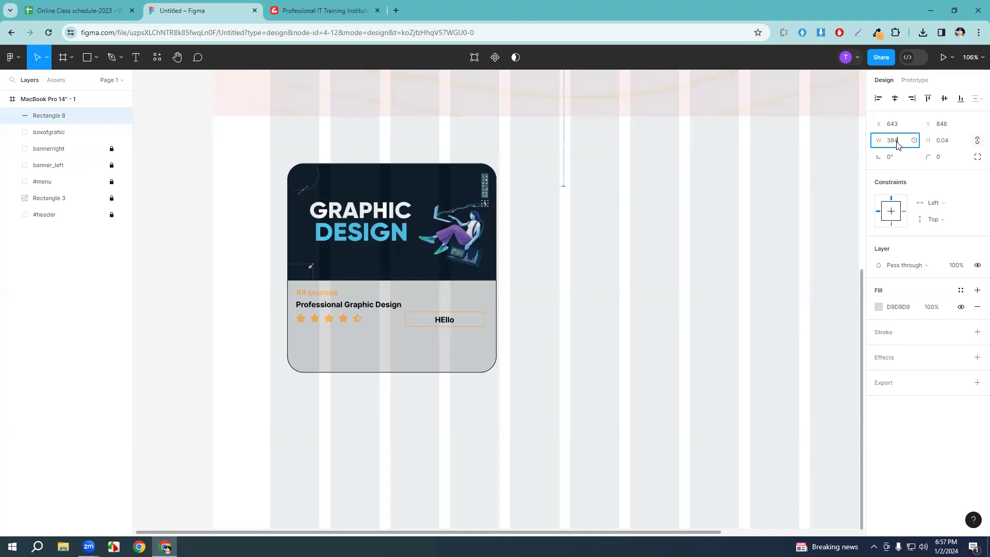
text(84)
key(Return)
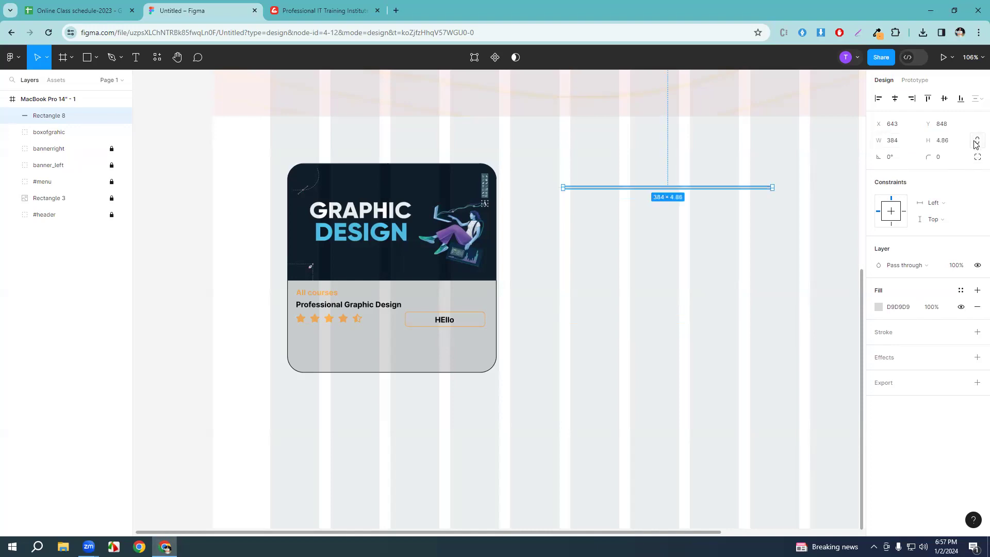
click(949, 141)
key(BackSpace)
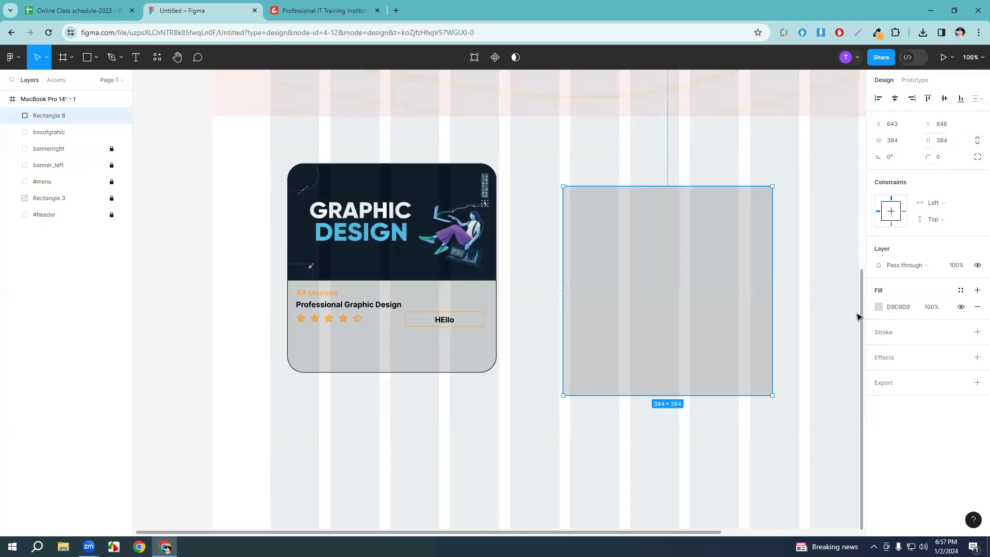
drag(699, 301, 675, 279)
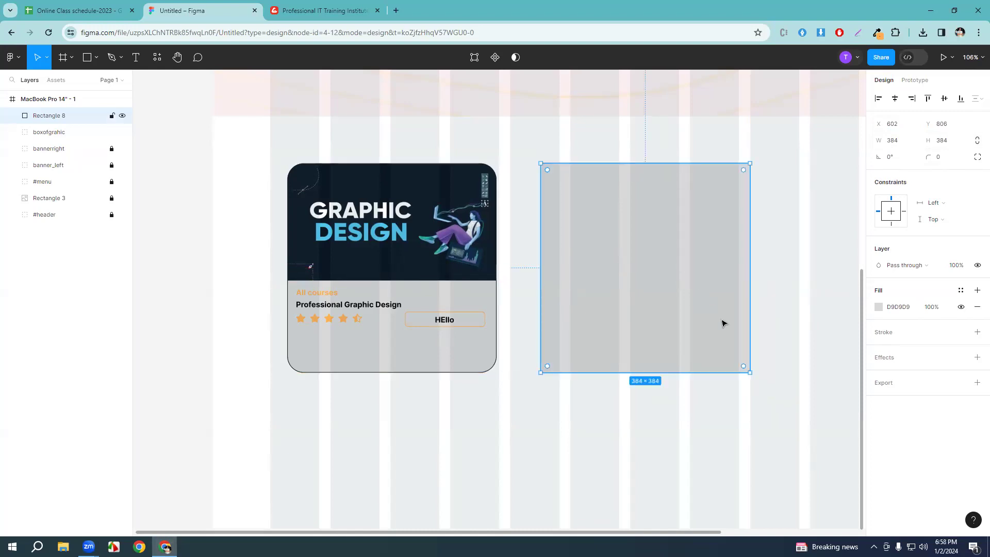
click(324, 10)
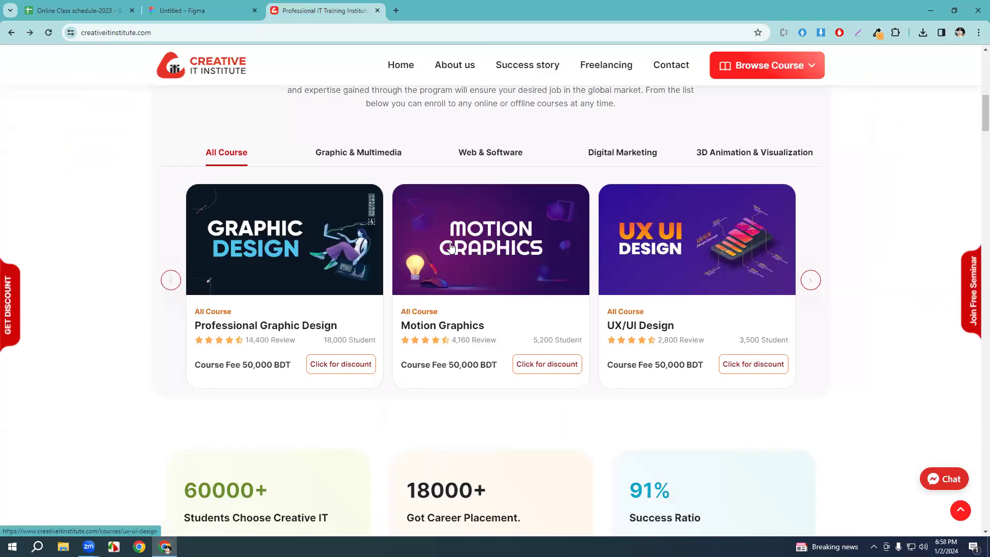
Back in Figma, fill the 384 × 384 square with red C03D3D.
click(190, 10)
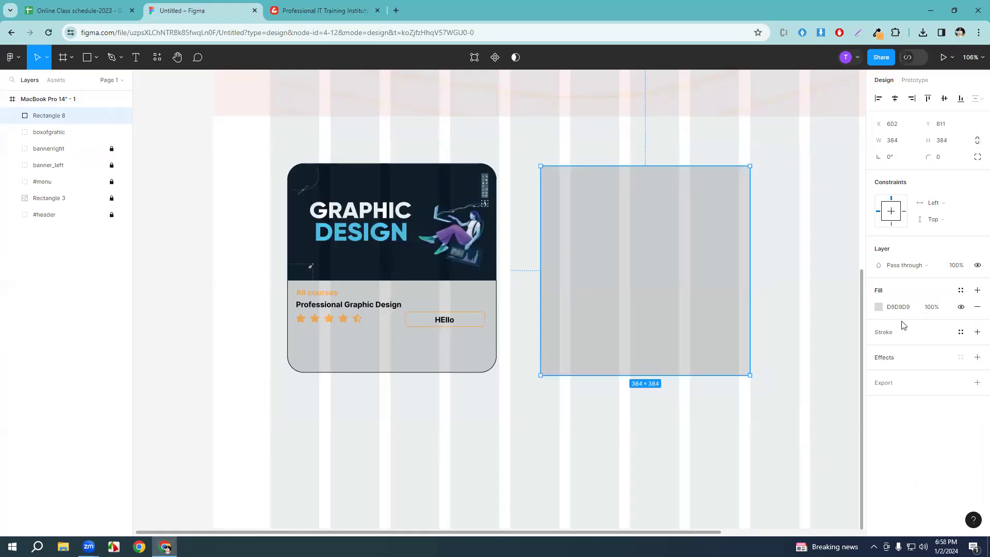
click(880, 306)
click(827, 301)
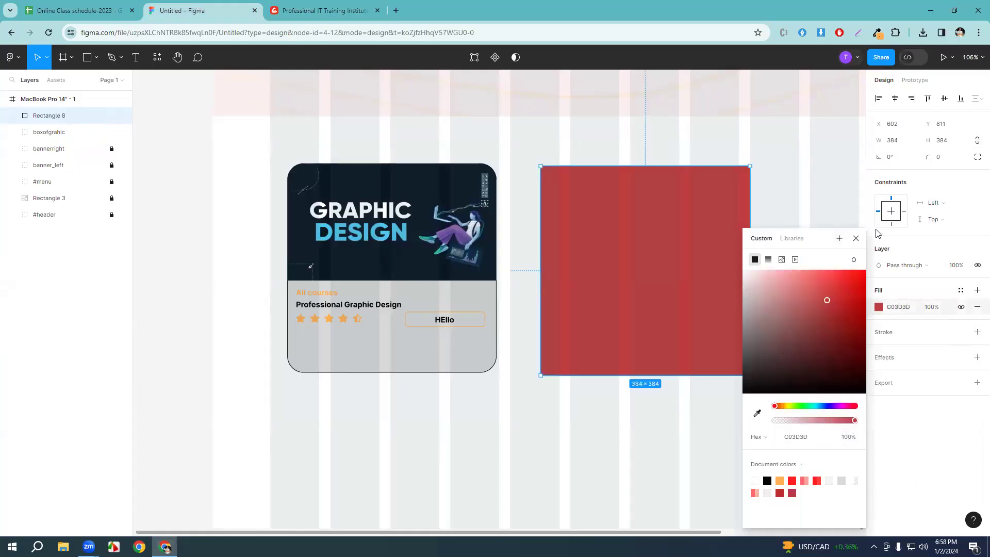
click(857, 239)
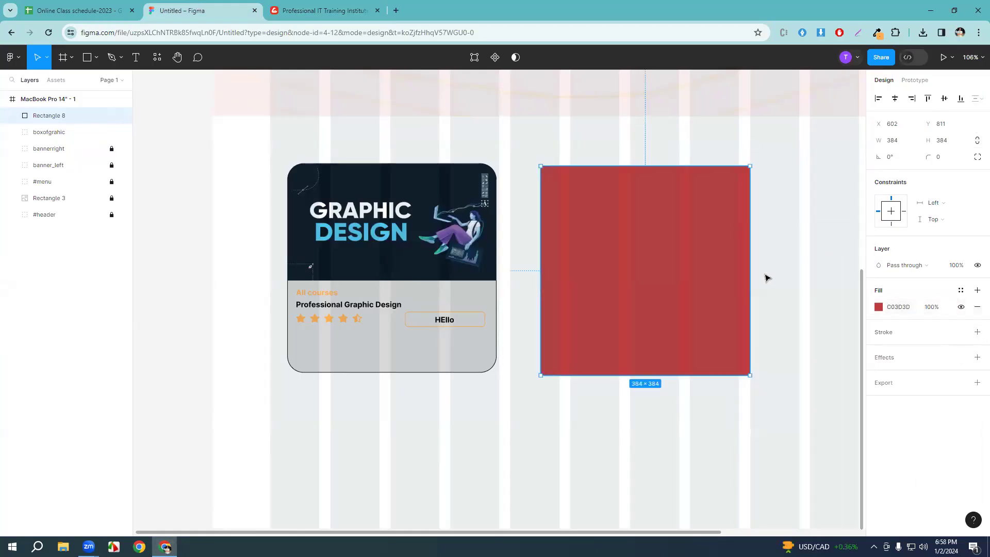
Draw a grey rectangle, set its width to 384, and move it to the square's top.
click(87, 59)
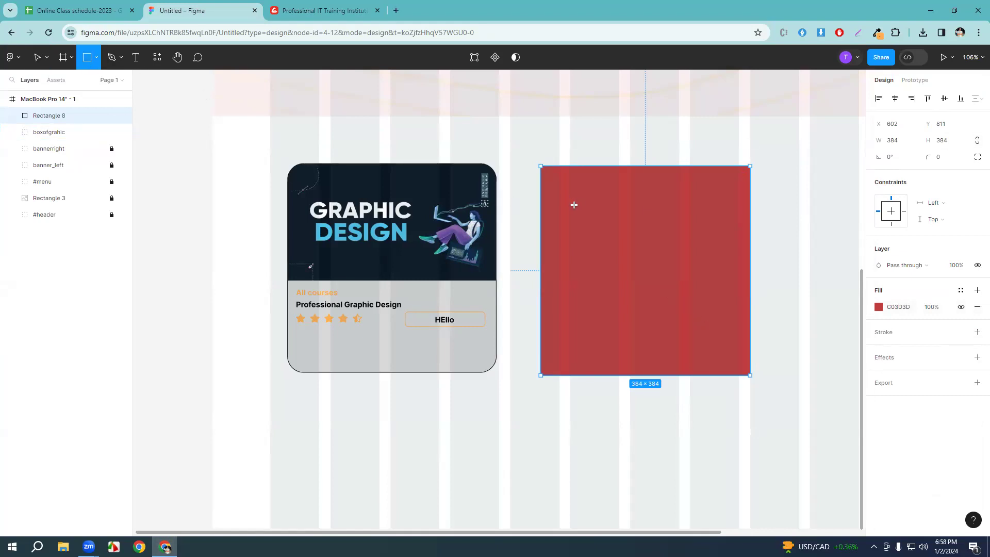
drag(581, 218, 614, 252)
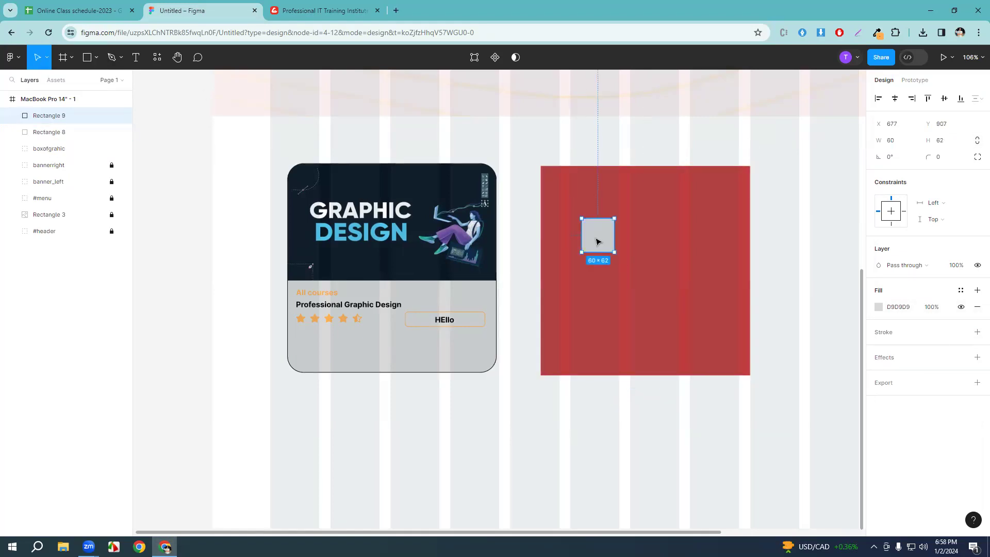
click(672, 215)
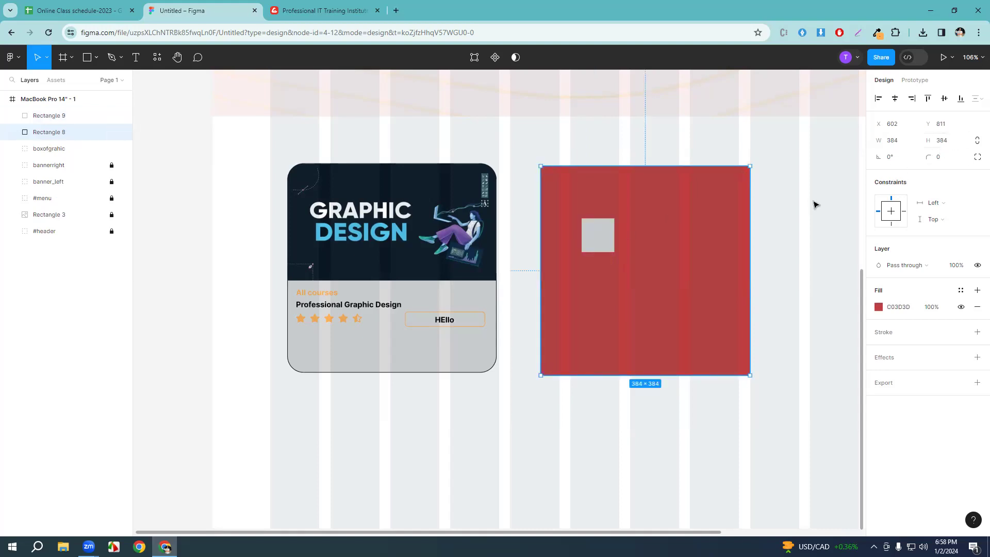
click(597, 239)
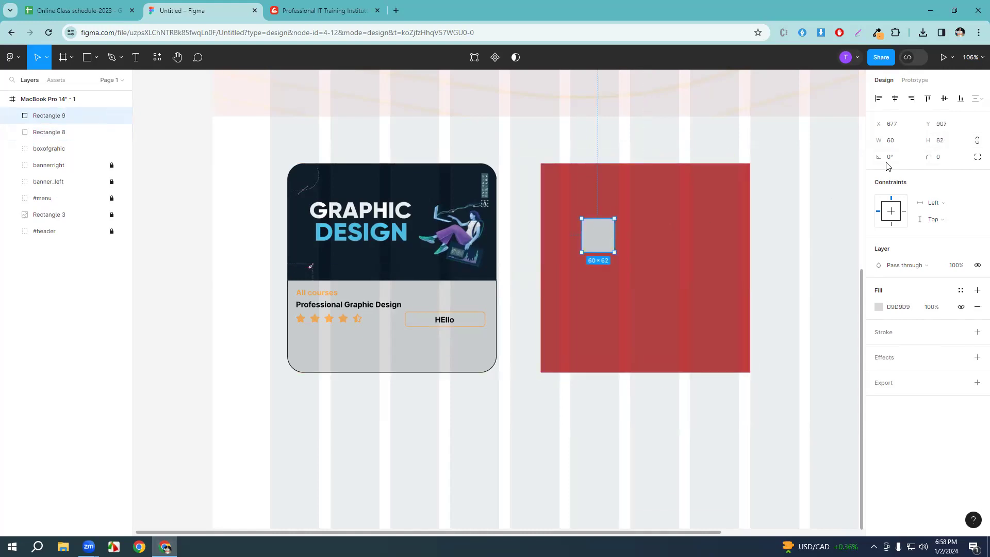
click(899, 143)
key(Return)
drag(708, 242, 668, 189)
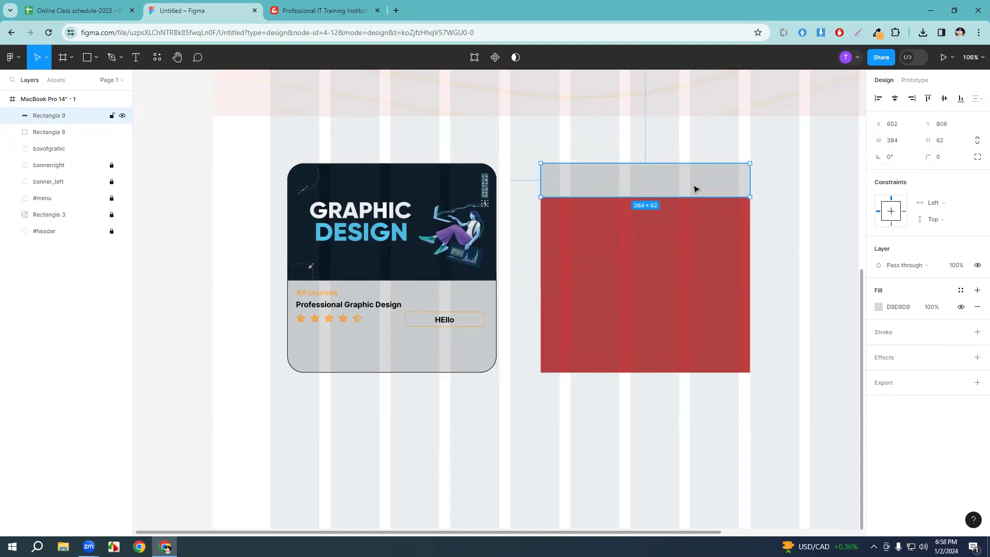
Set the grey rectangle's height to 211.
click(940, 143)
text(156)
key(Return)
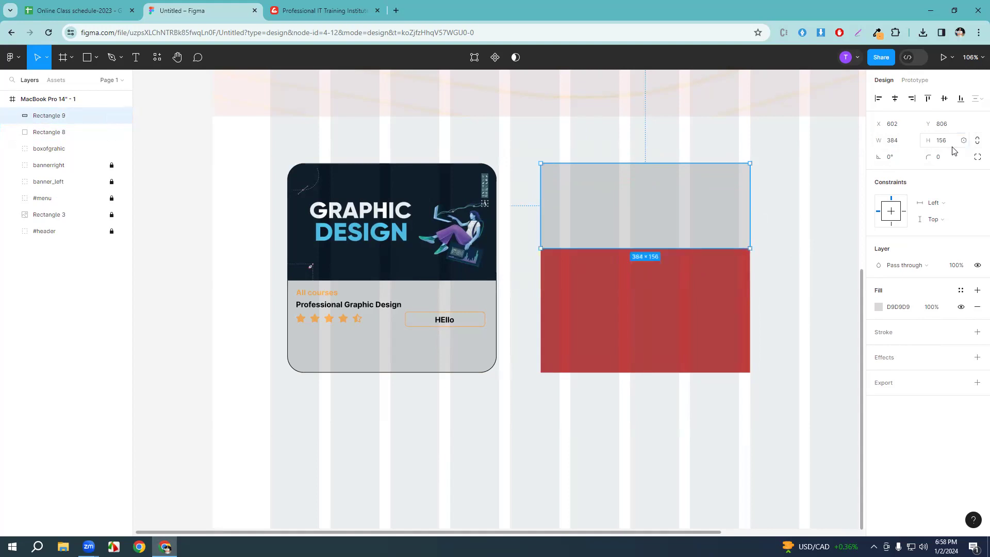
click(940, 140)
key(Up)
key(Up)
key(Up)
key(Up)
key(Up)
key(Up)
key(Up)
key(Up)
key(Up)
key(Up)
key(Up)
key(Up)
key(Up)
key(Up)
key(Up)
key(Up)
key(Up)
key(Up)
key(Up)
key(Up)
key(Up)
key(Up)
key(Up)
key(Up)
key(Up)
key(Up)
key(Up)
key(Up)
key(Up)
key(Up)
click(931, 233)
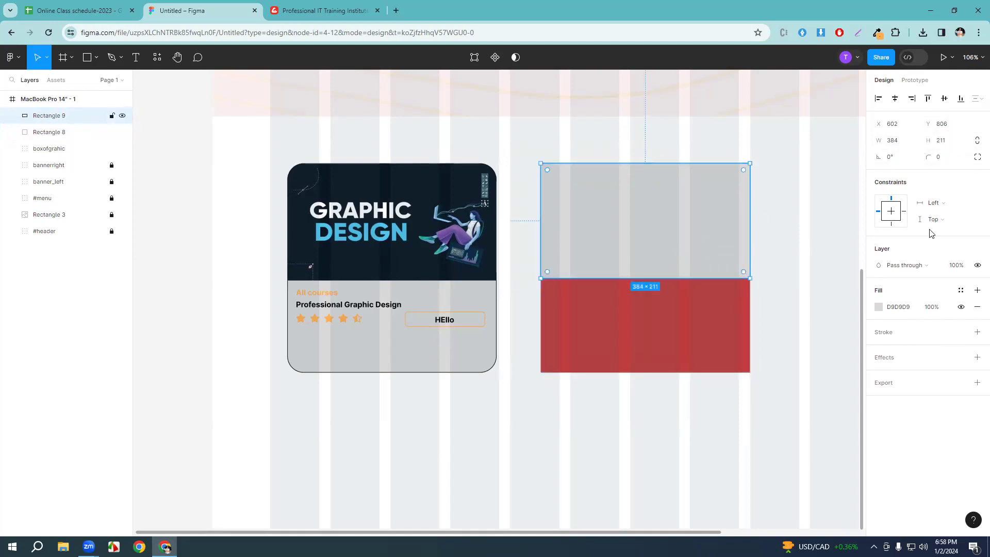
click(823, 215)
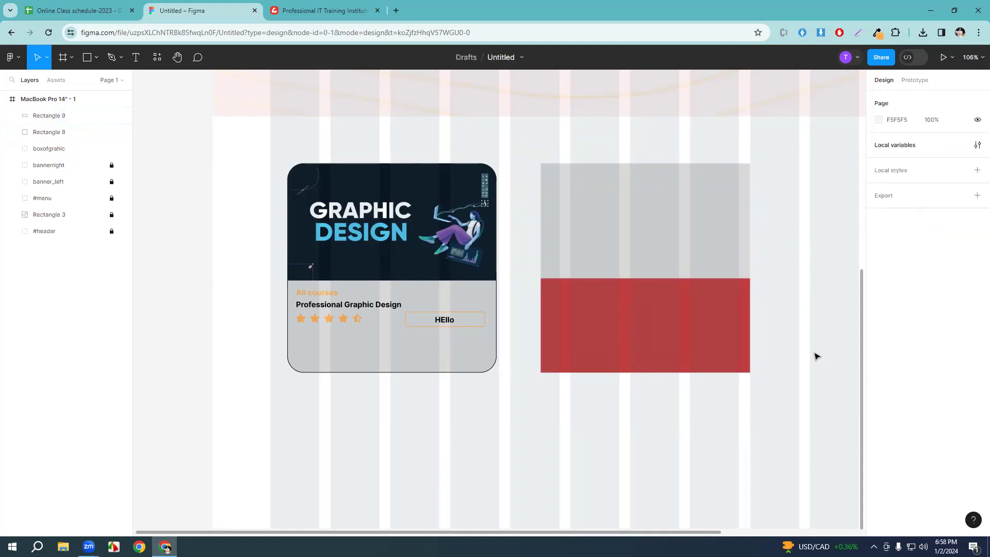
Group the red square and grey strip and name the group 'box'.
drag(828, 428, 530, 138)
key(ctrl+g)
key(ctrl+r)
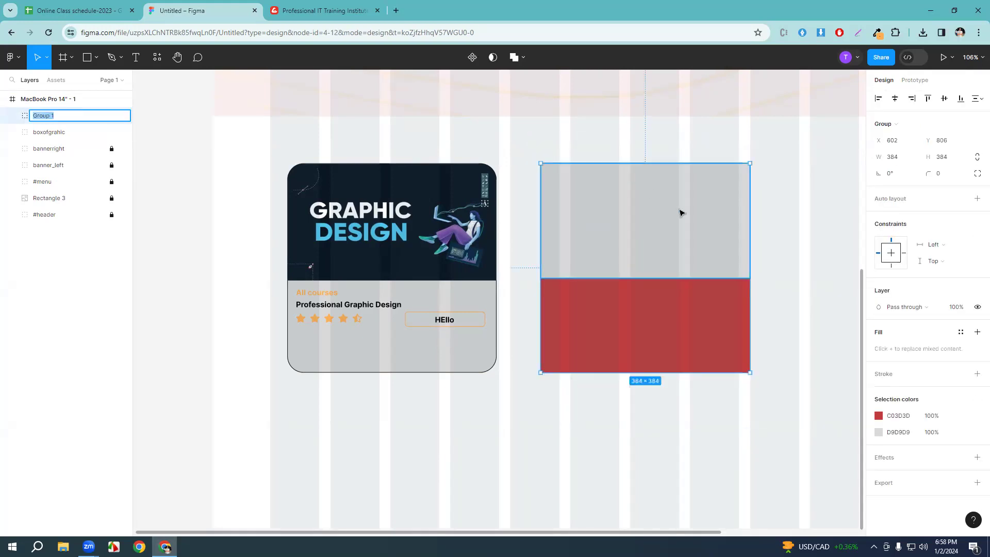
key(BackSpace)
text(box)
key(Return)
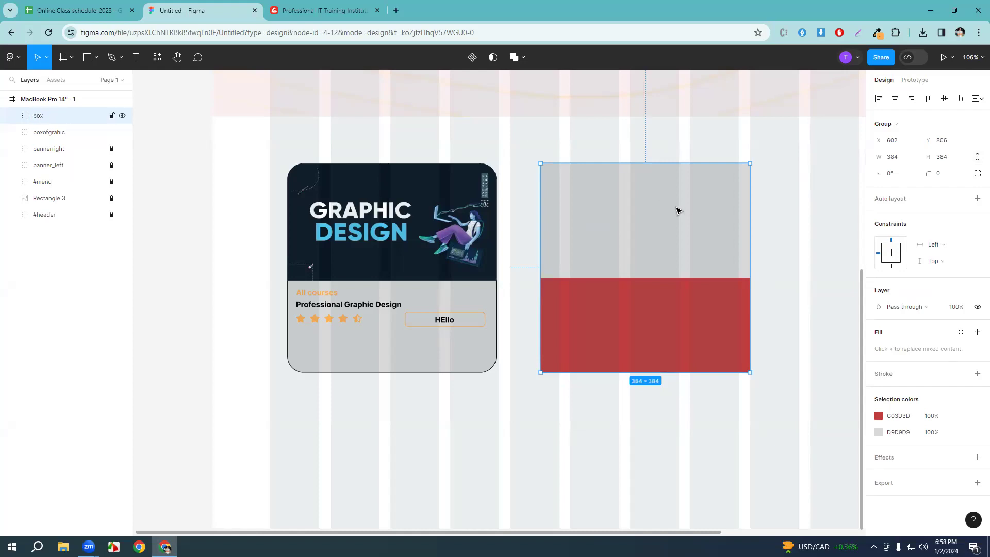
Give the box group a 33 px corner radius.
click(948, 177)
click(772, 214)
click(735, 210)
click(951, 176)
text(2)
key(Up)
key(Up)
key(Up)
key(Up)
key(Up)
key(Up)
key(Up)
key(Up)
key(Up)
key(Up)
key(Up)
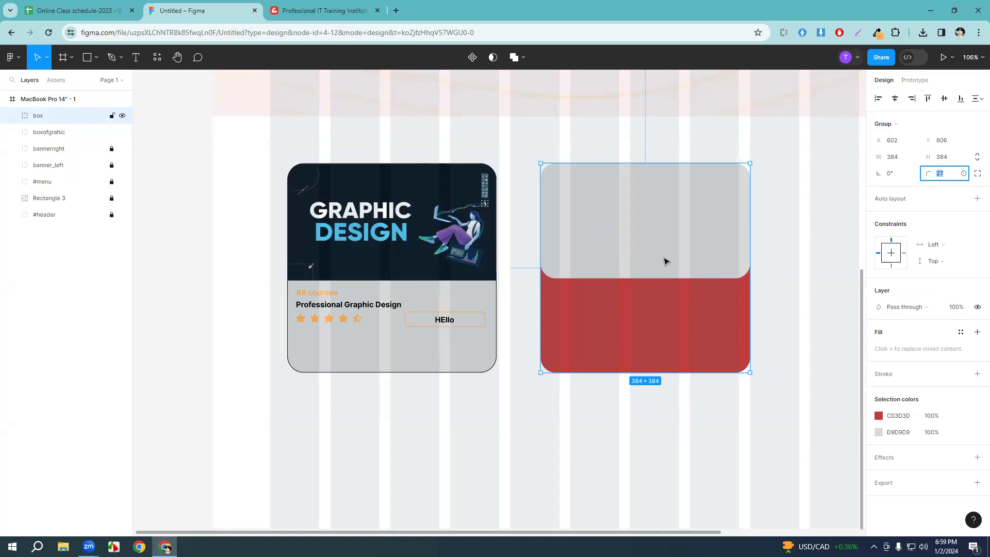
key(Up)
key(Up)
key(Up)
key(Up)
key(Up)
key(Up)
click(782, 265)
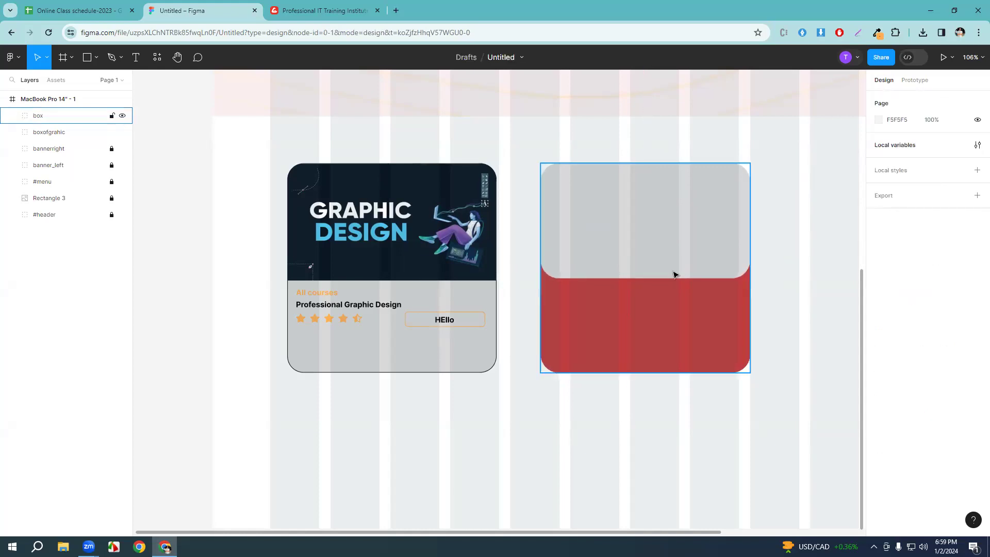
click(678, 265)
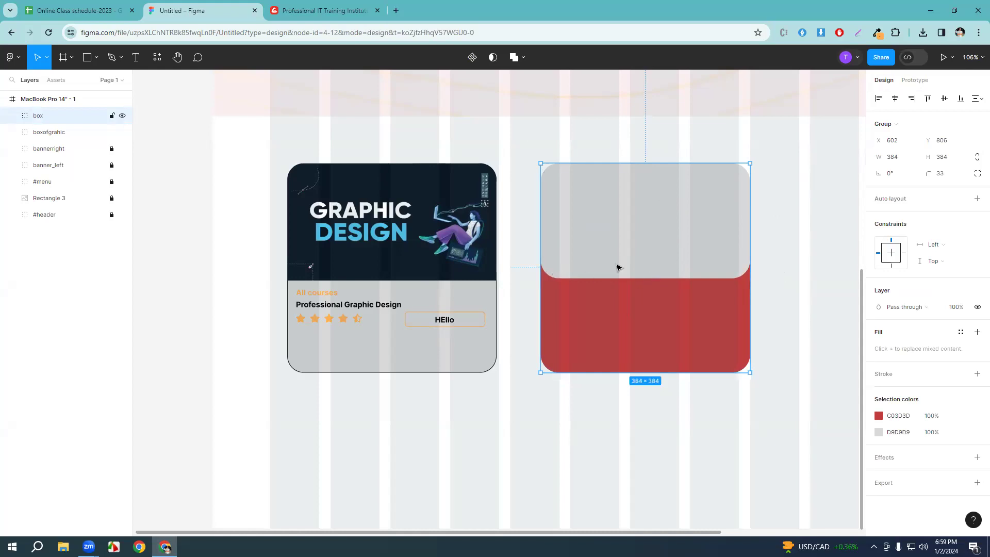
Recolour the box group's grey top strip to blue 105EE8.
click(13, 115)
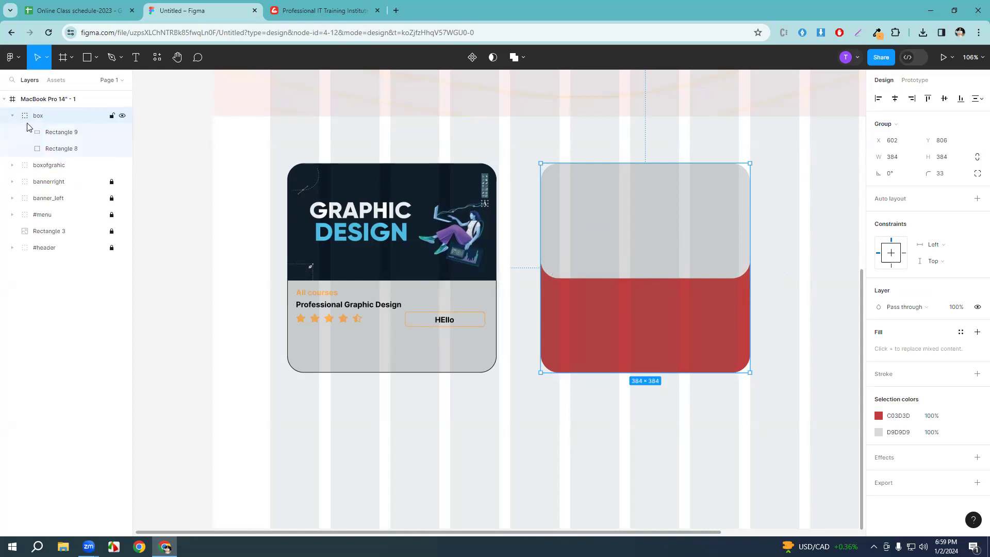
click(56, 135)
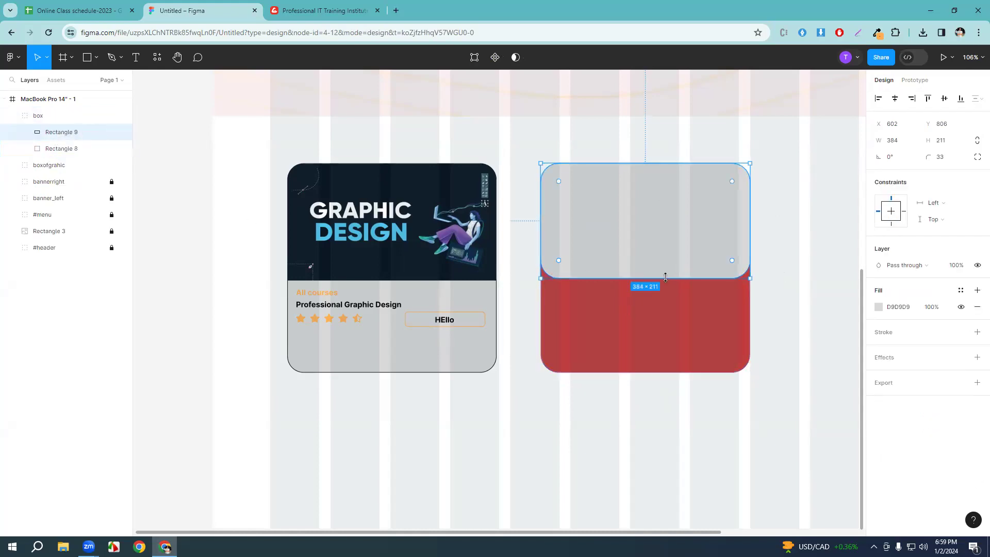
key(Escape)
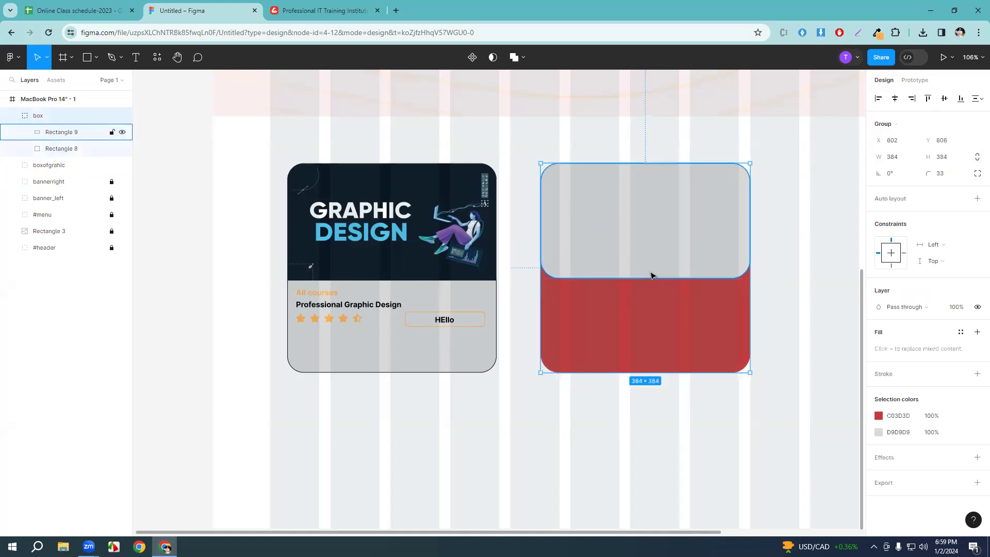
click(795, 267)
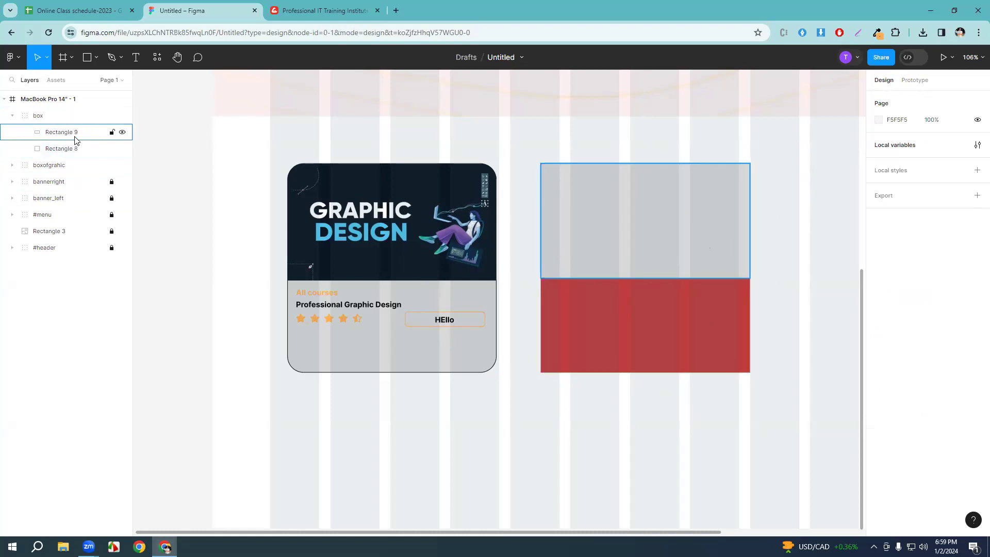
click(630, 237)
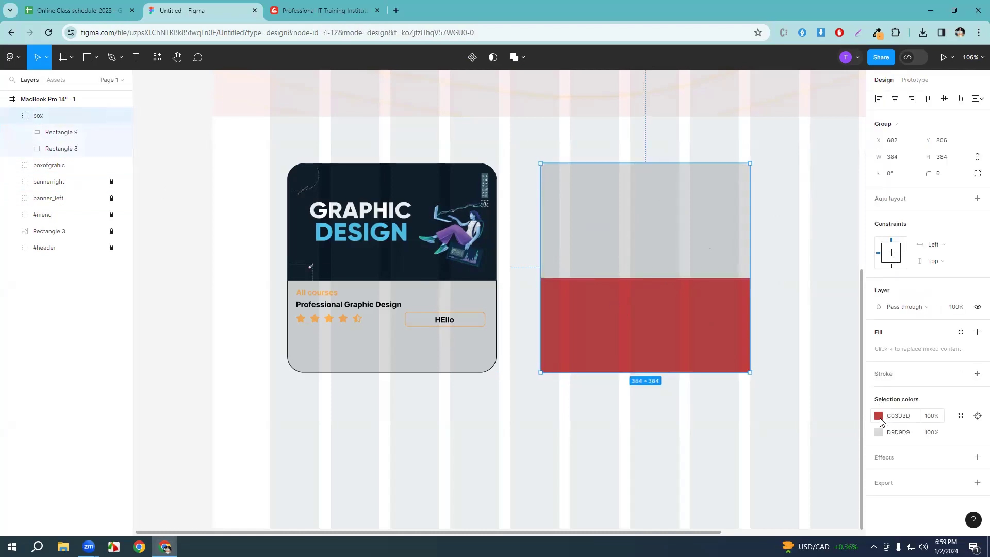
click(880, 433)
text(105EE8)
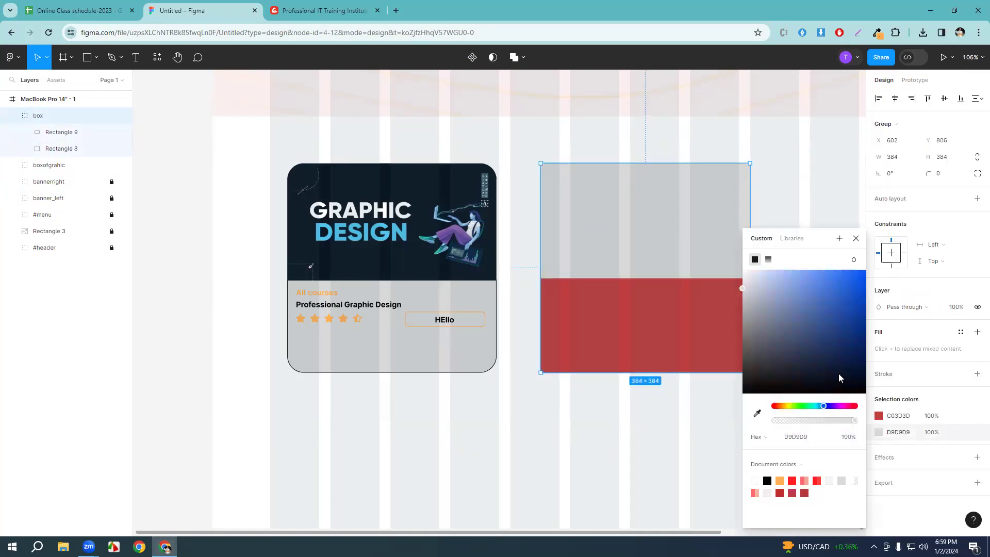
key(Return)
click(821, 273)
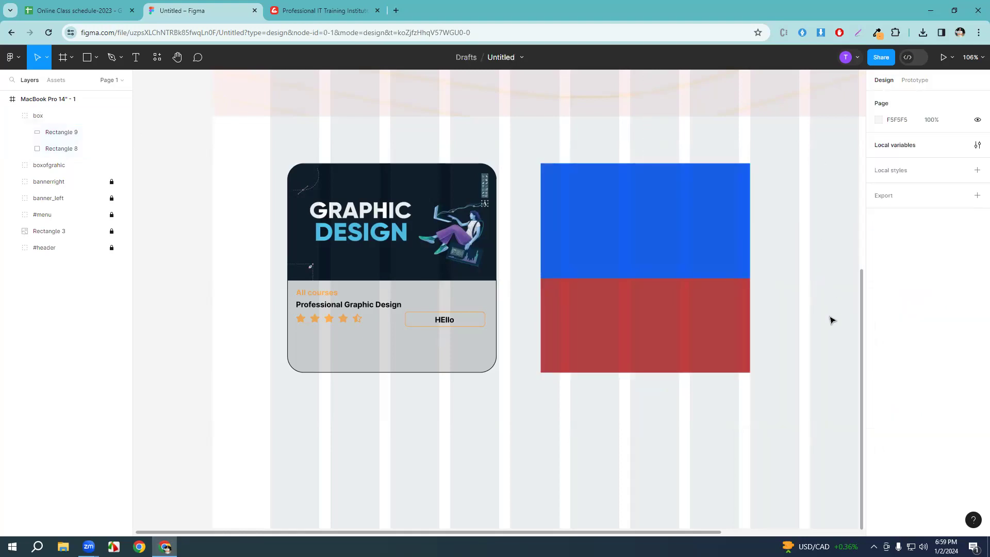
Reposition the box group and pick out its Rectangle 8 and Rectangle 9 layers.
click(637, 263)
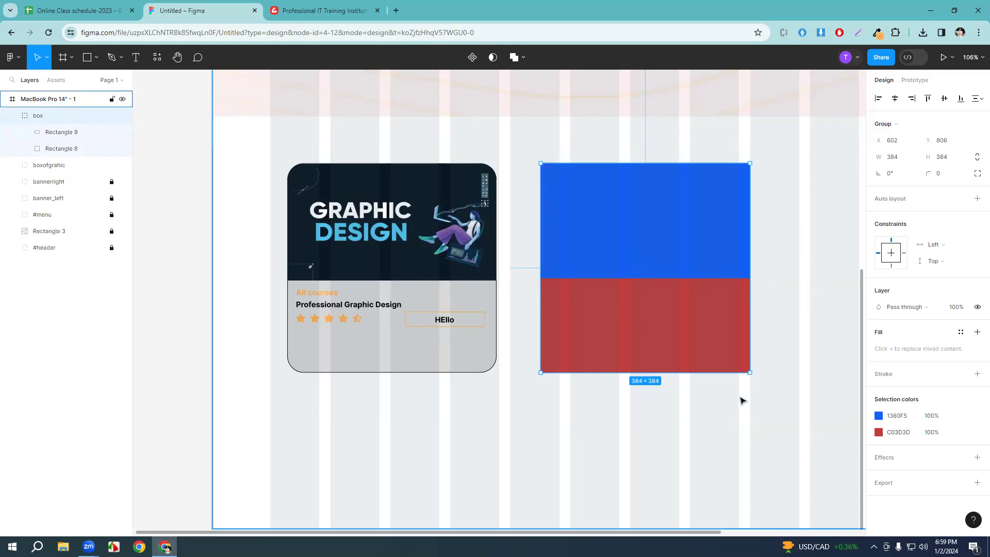
scroll(737, 397, down, 2)
scroll(722, 387, down, 1)
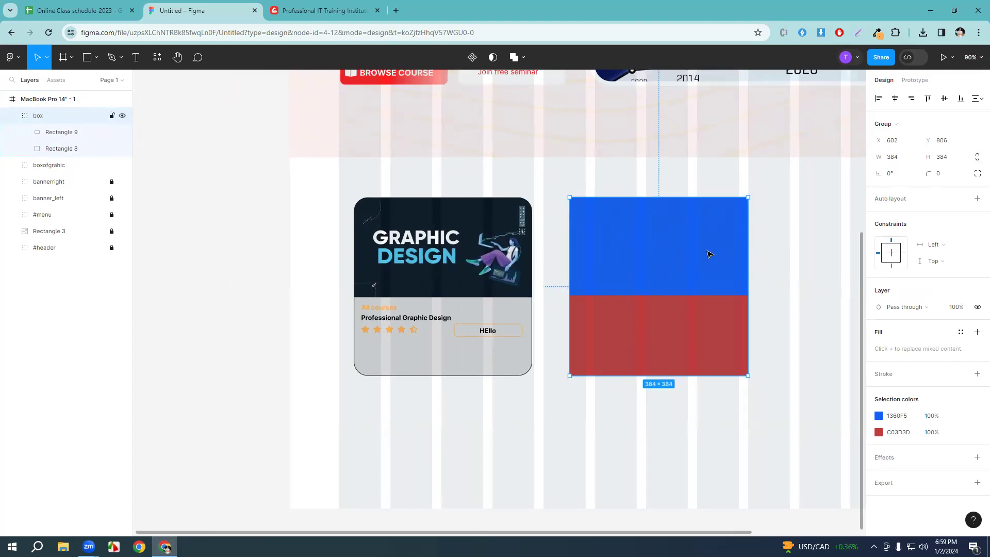
drag(651, 252, 674, 250)
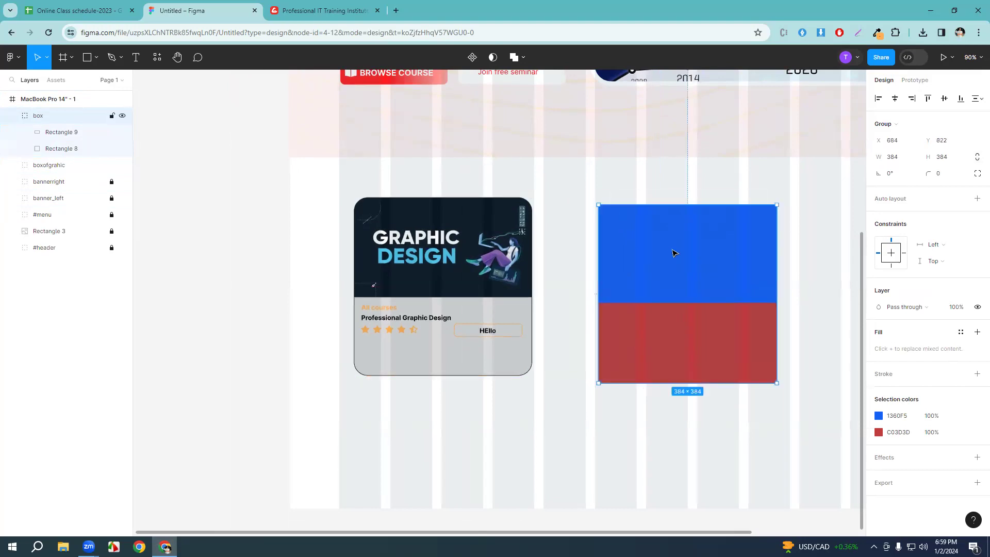
click(77, 149)
click(121, 149)
click(122, 149)
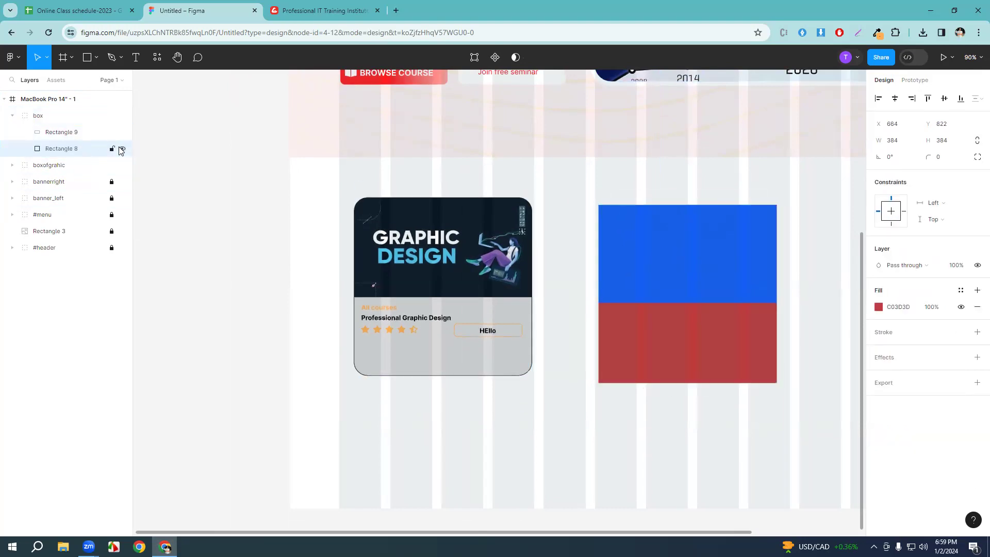
click(84, 137)
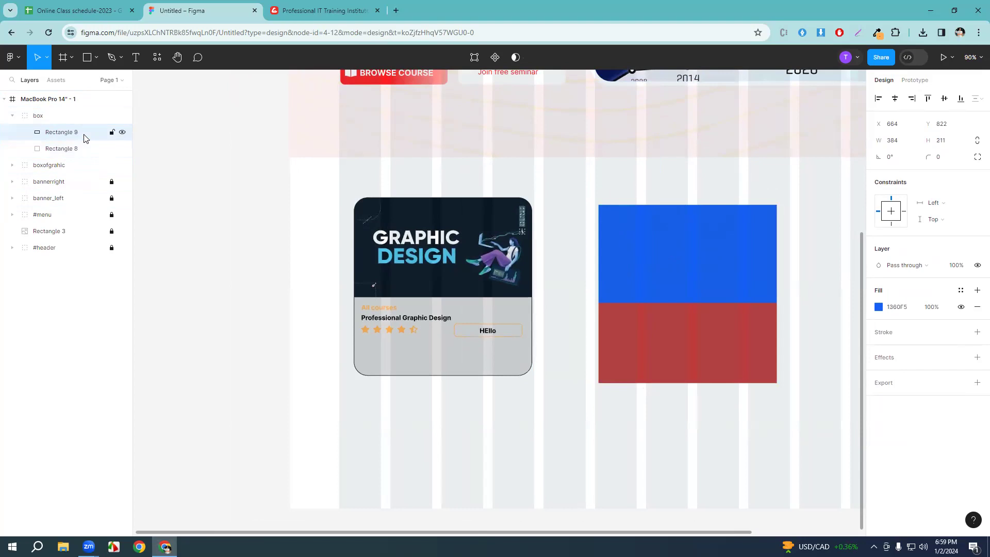
click(57, 150)
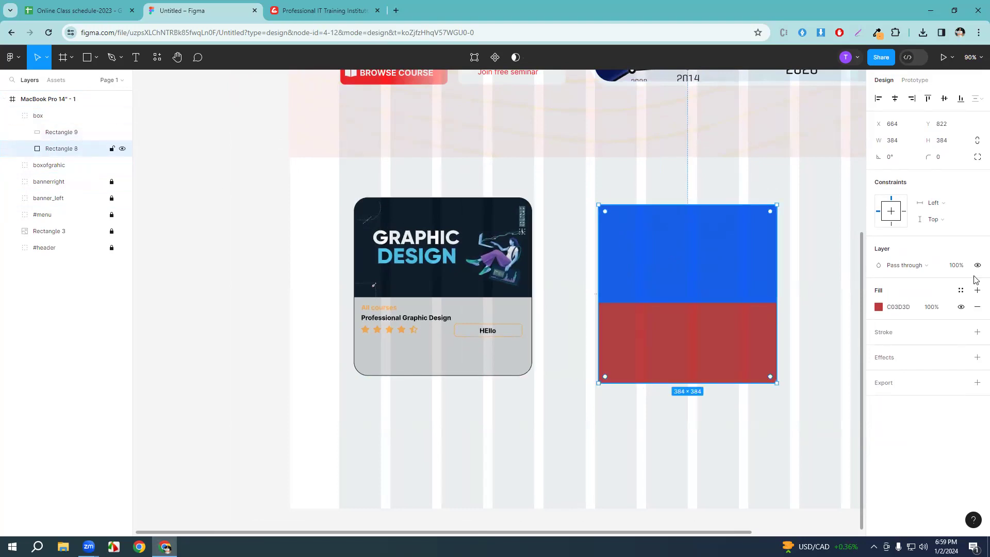
Round the red rectangle's corners to radius 30, after trying 12 and 25.
click(947, 158)
text(12)
key(Return)
text(25)
key(Return)
text(30)
key(Return)
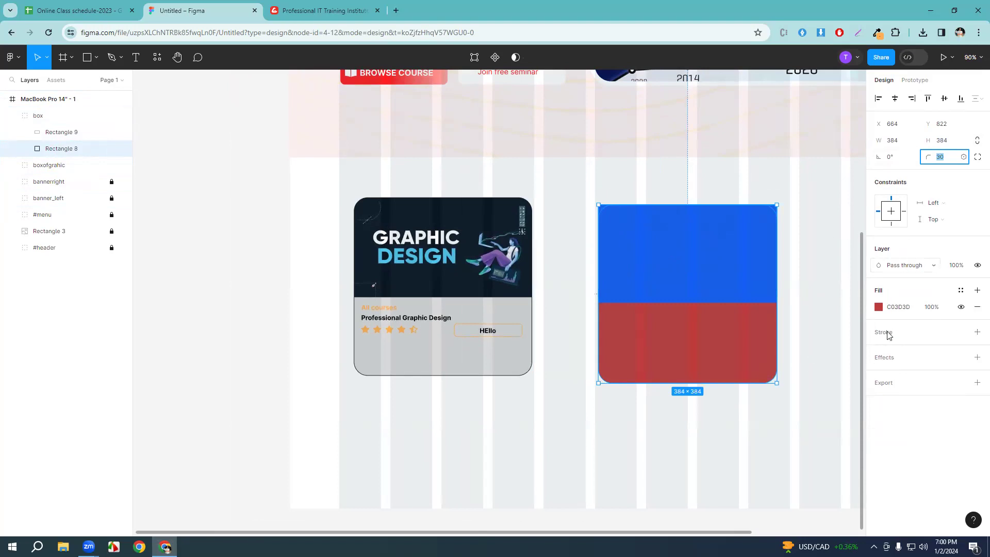
click(814, 230)
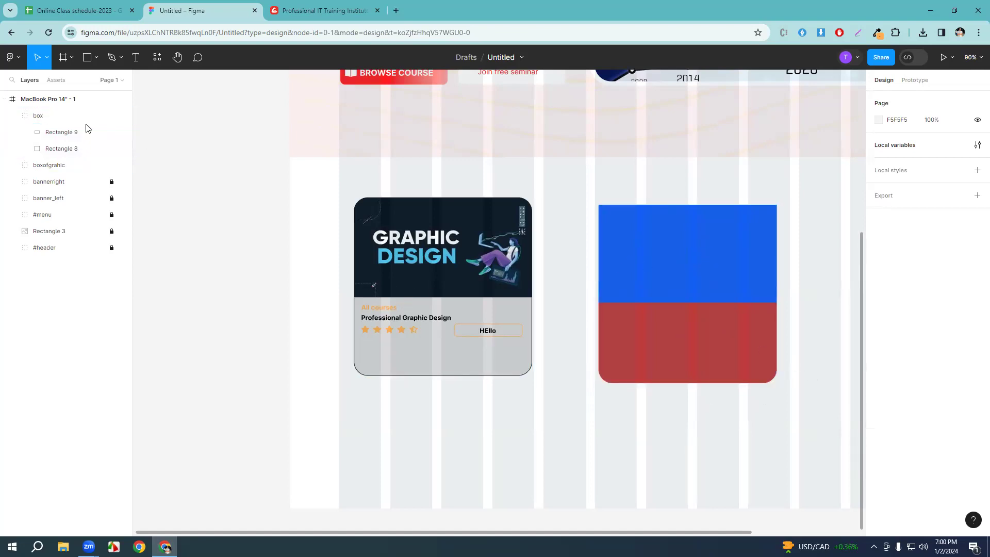
Apply the same 30 corner radius to the blue rectangle.
click(57, 132)
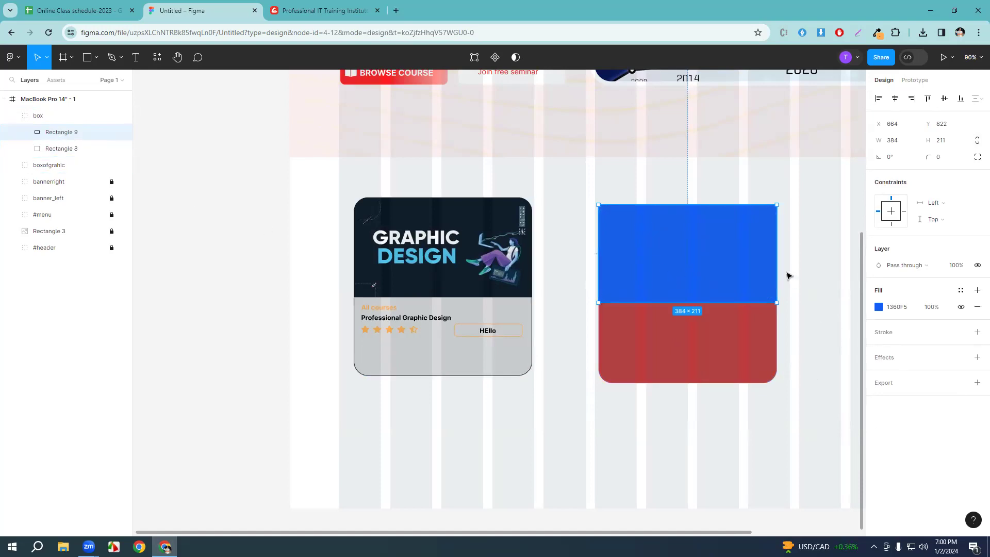
click(944, 164)
key(Return)
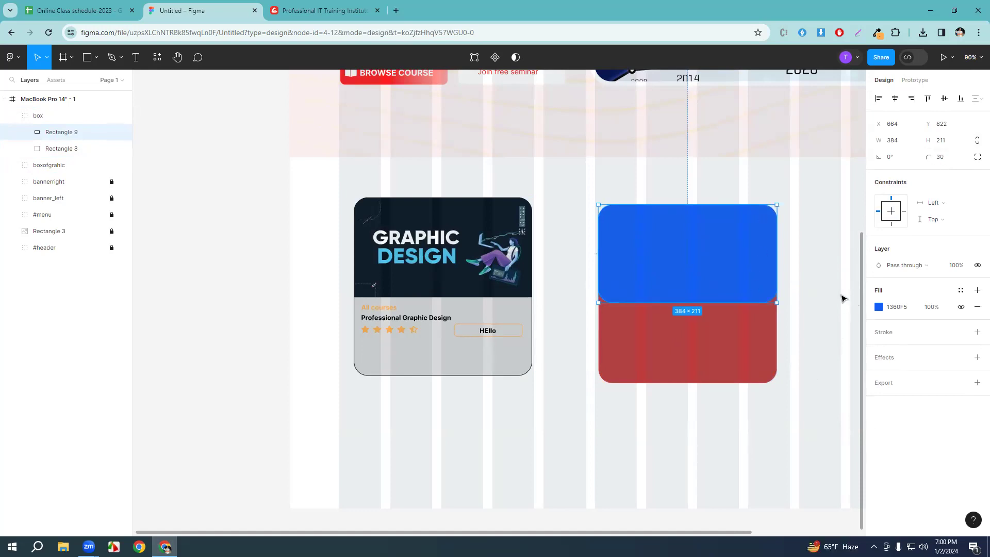
click(836, 258)
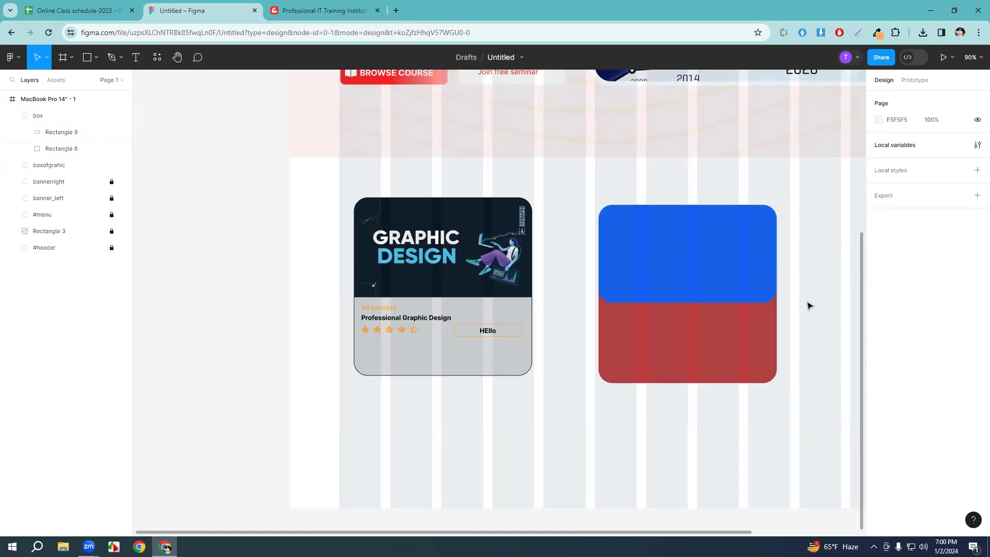
Use independent corners to set the blue rectangle's bottom-left and bottom-right radii to 0.
scroll(774, 299, right, 3)
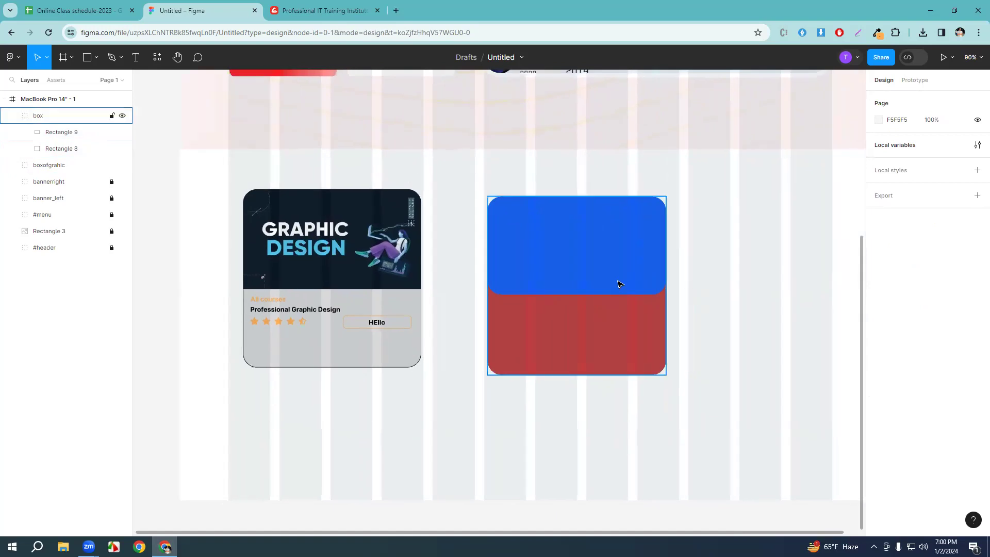
click(619, 284)
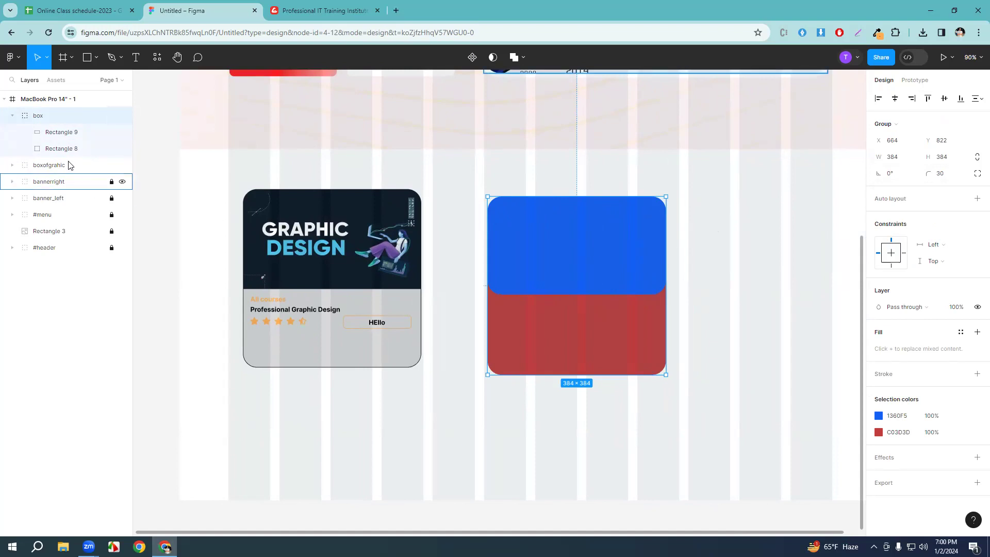
click(66, 134)
click(123, 133)
click(123, 132)
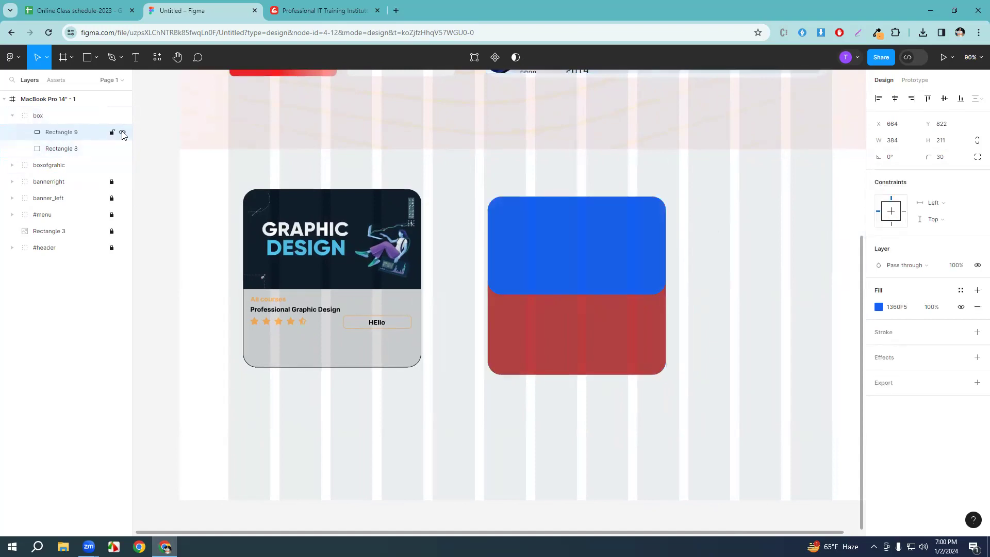
click(964, 160)
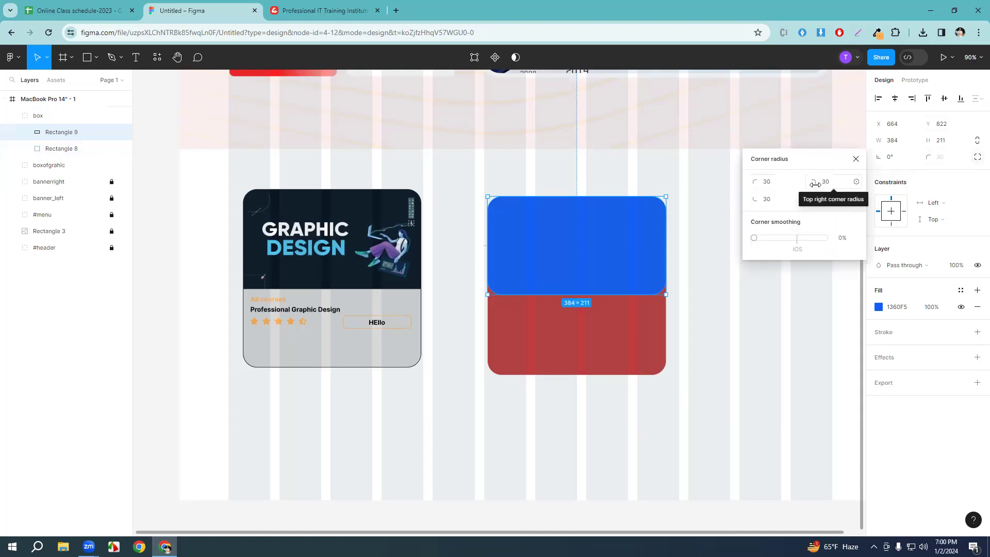
click(774, 206)
key(Down)
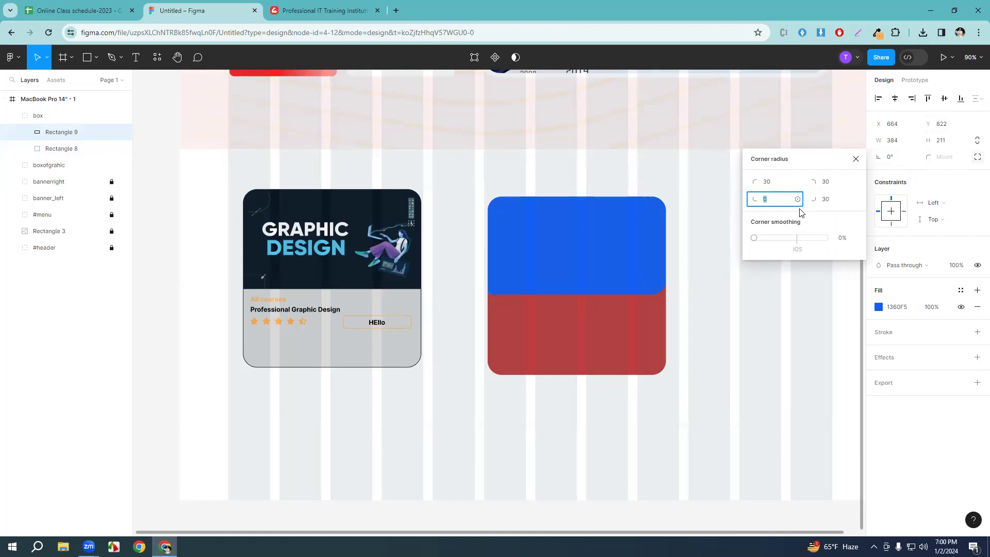
click(828, 198)
key(Down)
key(Down)
key(Down)
key(Down)
key(Down)
key(Down)
key(Down)
key(Down)
key(Down)
key(Down)
key(Down)
key(Down)
key(Down)
key(Down)
key(Down)
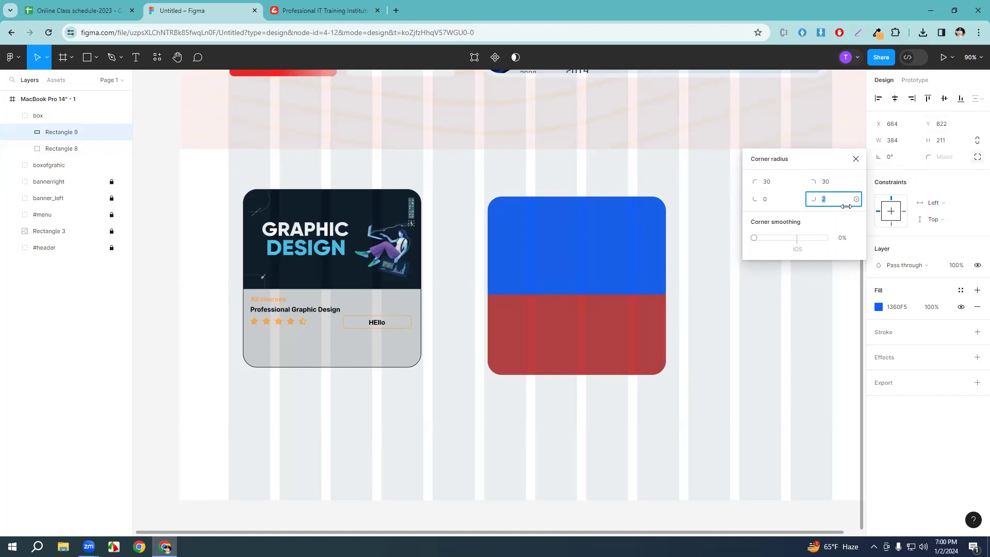
click(790, 299)
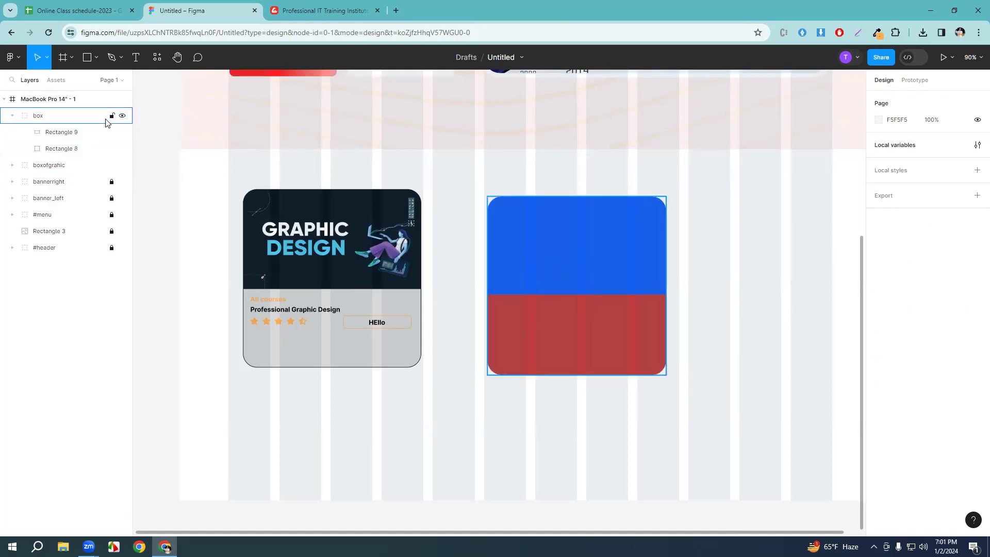
click(12, 115)
Ungroup the box into its two rectangles and shift them right.
click(51, 120)
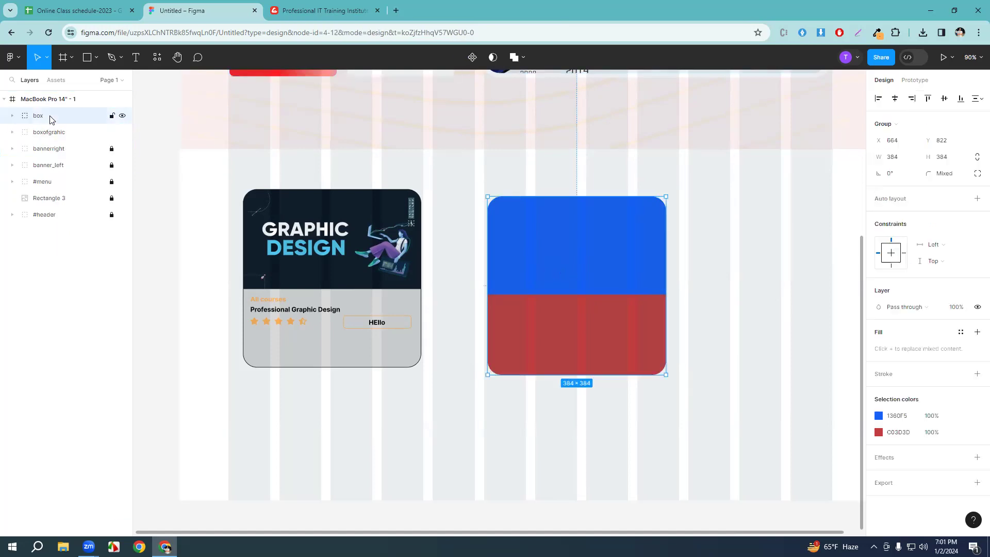
right_click(51, 119)
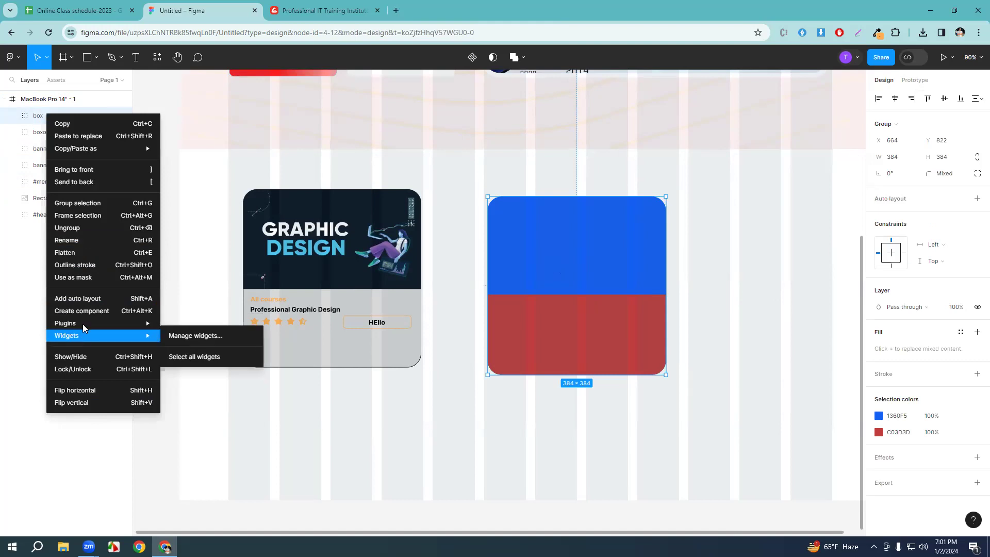
click(98, 227)
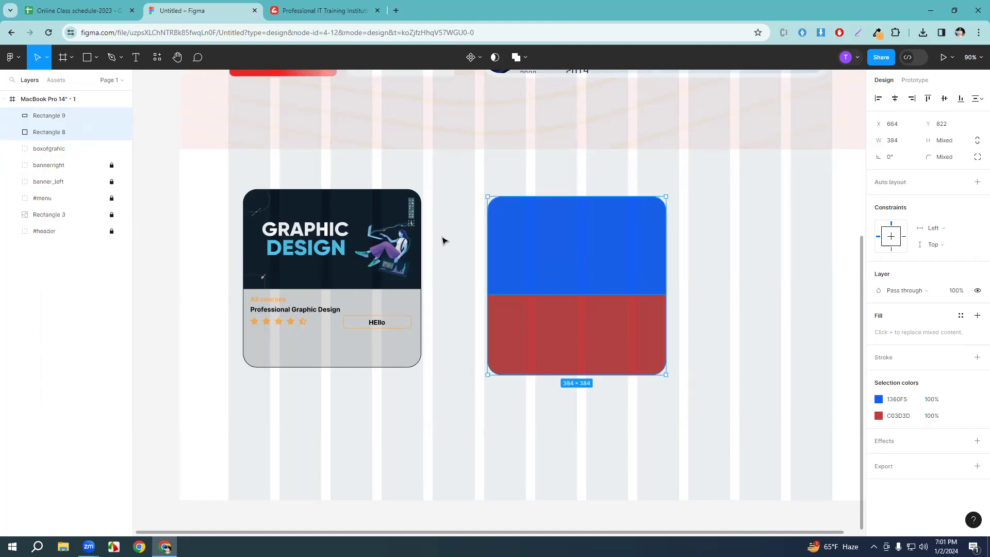
drag(589, 268, 714, 317)
Move the blue rectangle to sit directly beneath the red square.
click(604, 264)
scroll(713, 316, down, 3)
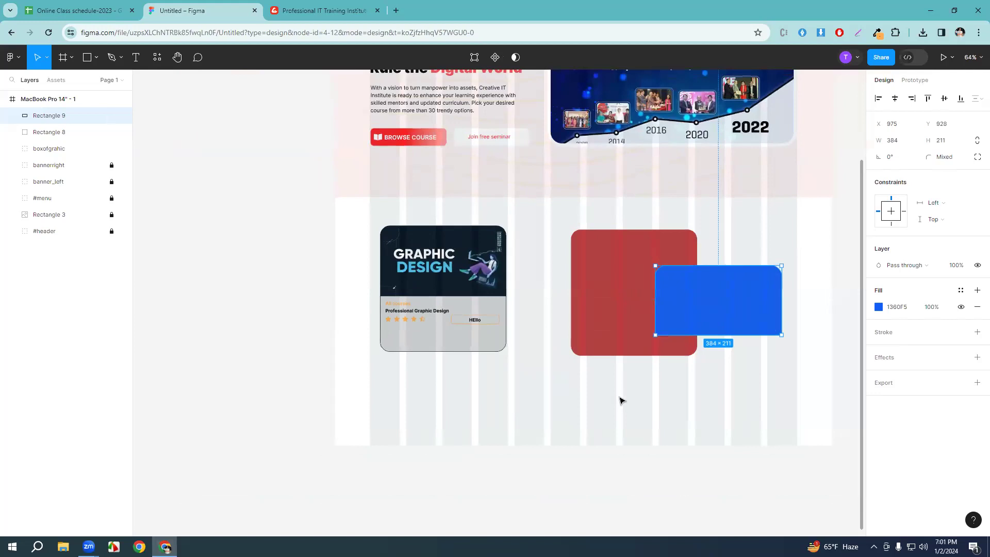
scroll(619, 401, right, 5)
drag(583, 316, 641, 274)
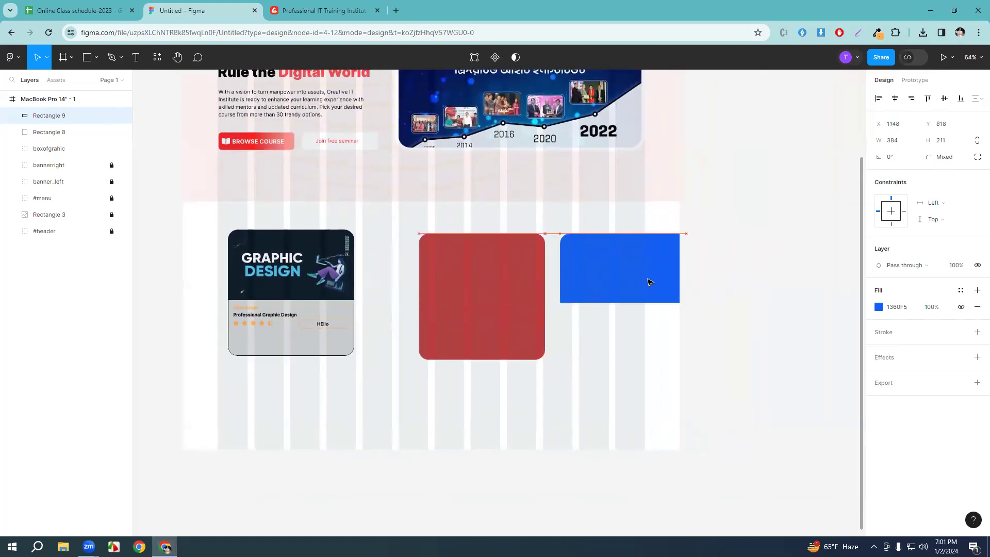
drag(625, 279, 377, 415)
scroll(523, 280, down, 2)
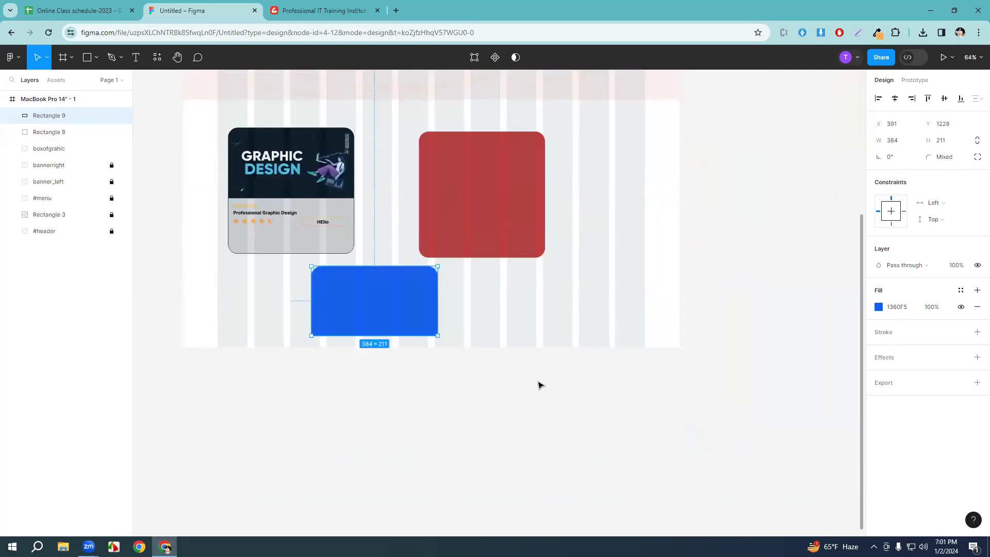
click(533, 314)
Extend the MacBook Pro 14" - 1 frame's bottom edge downward.
click(42, 99)
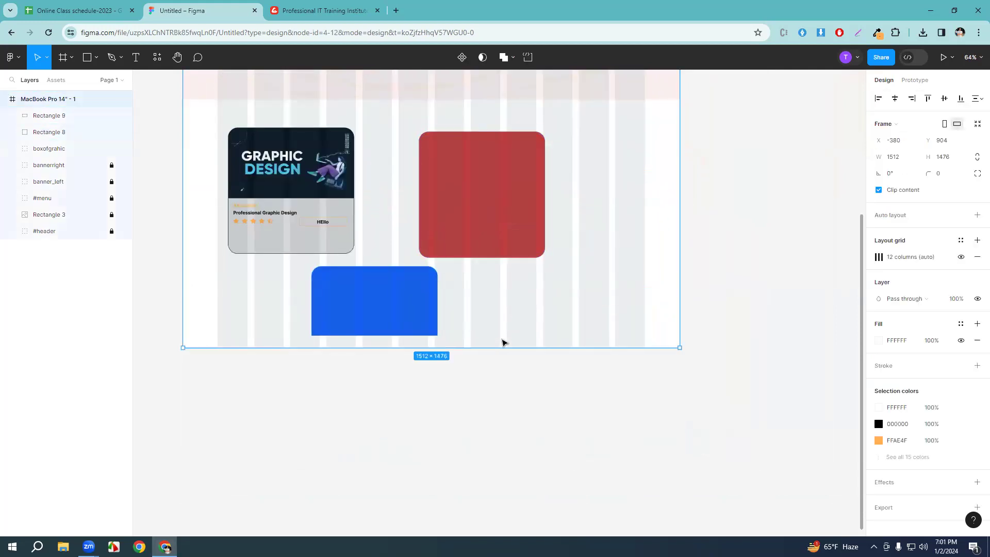
drag(500, 345, 516, 515)
drag(414, 307, 501, 312)
click(335, 237)
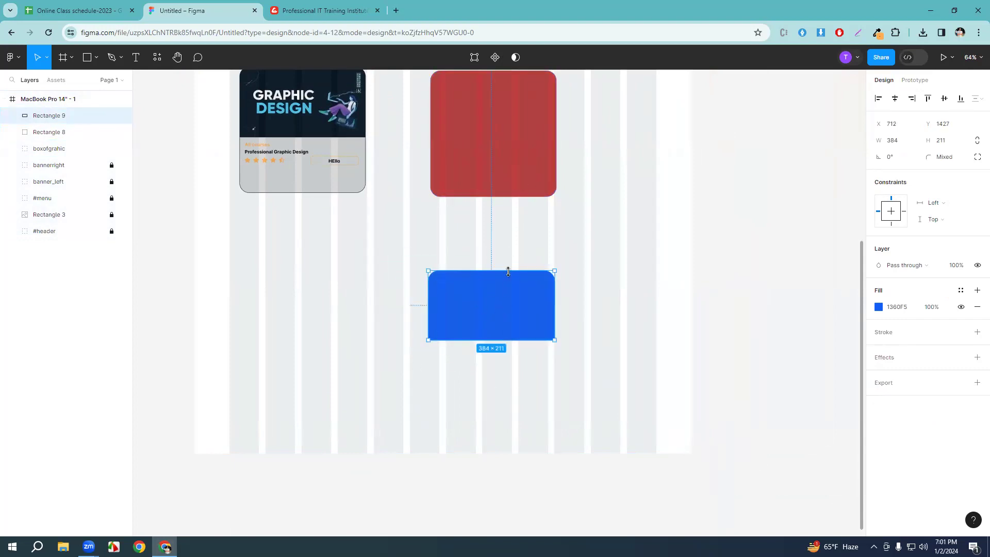
click(648, 270)
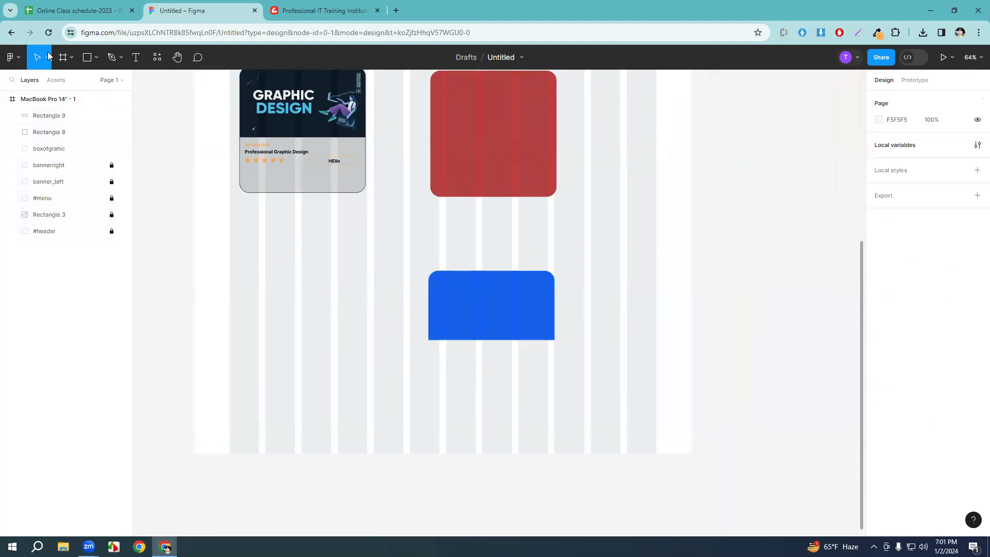
Place graphics.jpg onto the canvas through File > Place image.
click(12, 58)
mouse_move(43, 124)
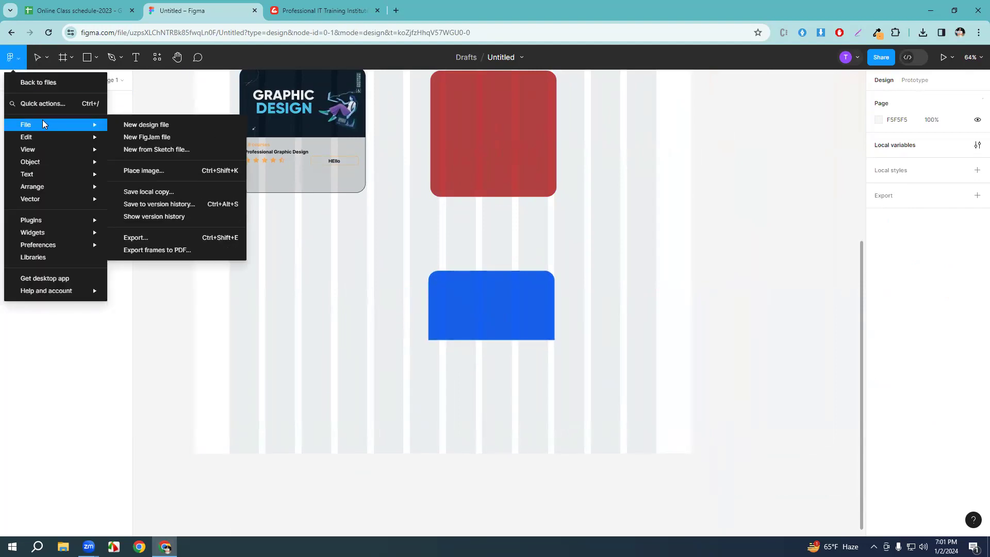
click(155, 192)
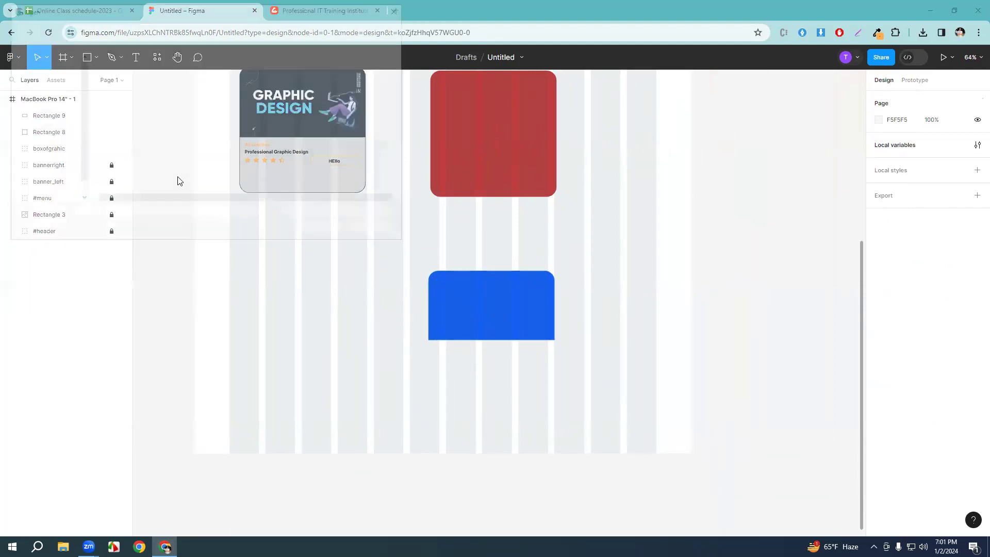
click(144, 87)
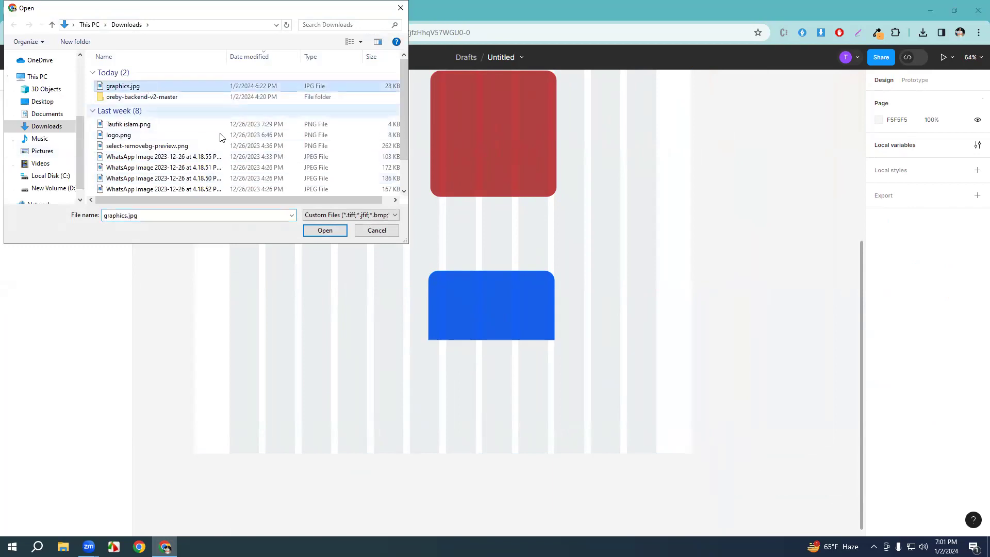
click(325, 230)
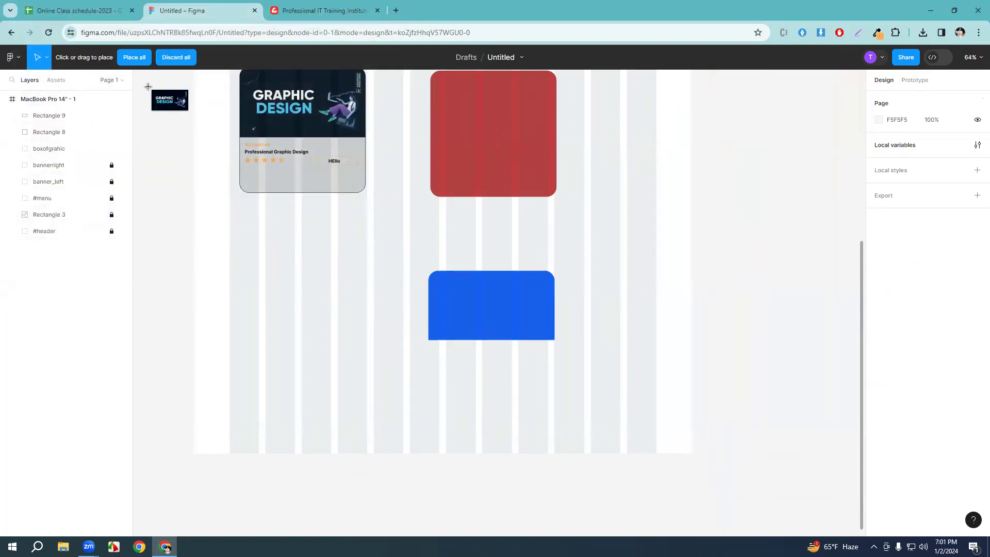
click(134, 57)
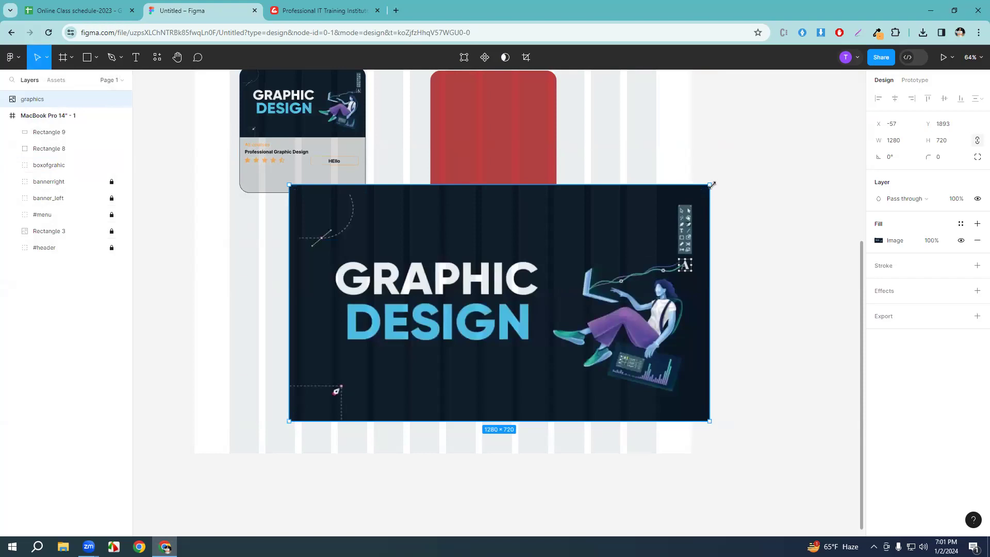
Shrink the graphics image and position it over the blue rounded-top rectangle.
drag(712, 184, 392, 364)
drag(387, 413, 520, 331)
drag(610, 386, 400, 249)
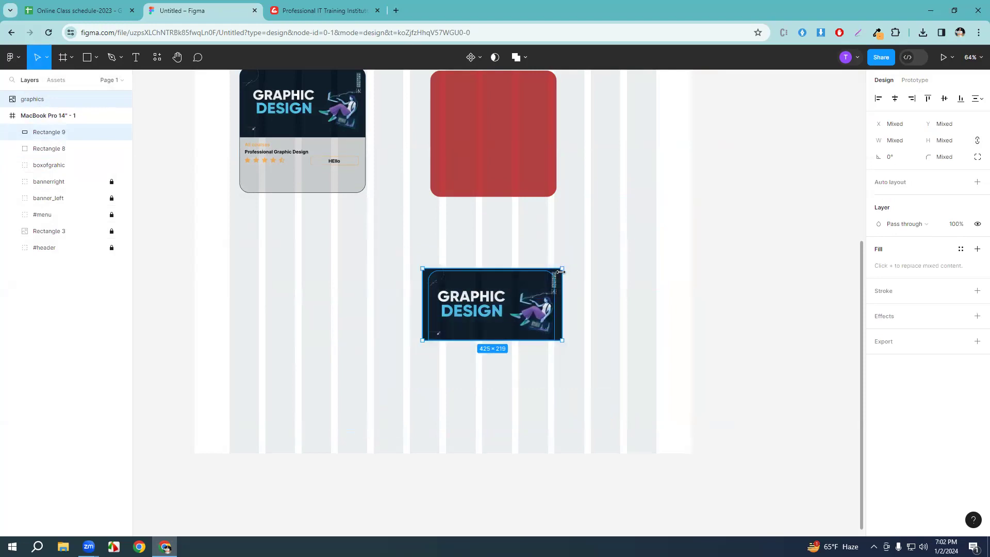
mouse_move(559, 274)
mouse_down()
mouse_move(548, 279)
mouse_move(561, 275)
mouse_up()
click(588, 294)
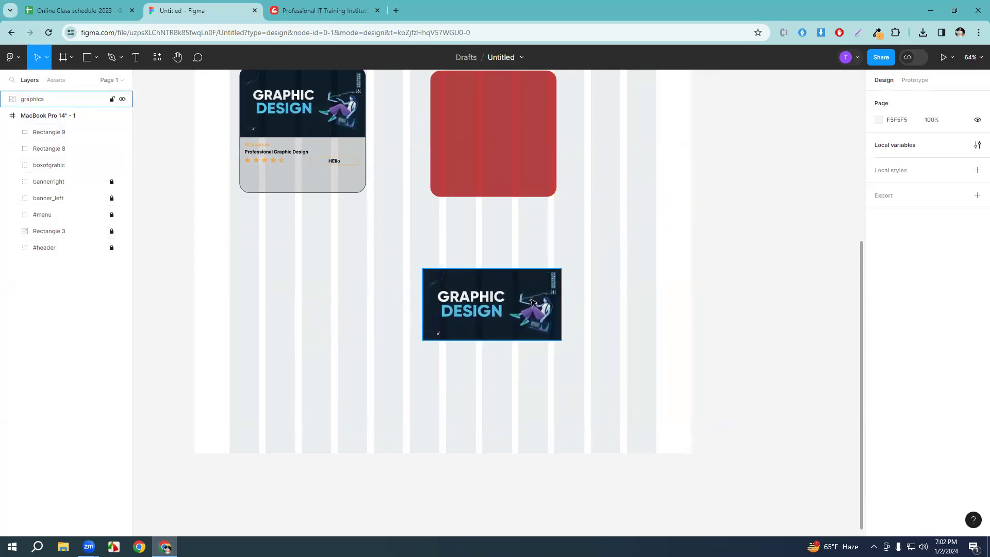
click(513, 304)
shift+click(520, 317)
drag(565, 310, 566, 310)
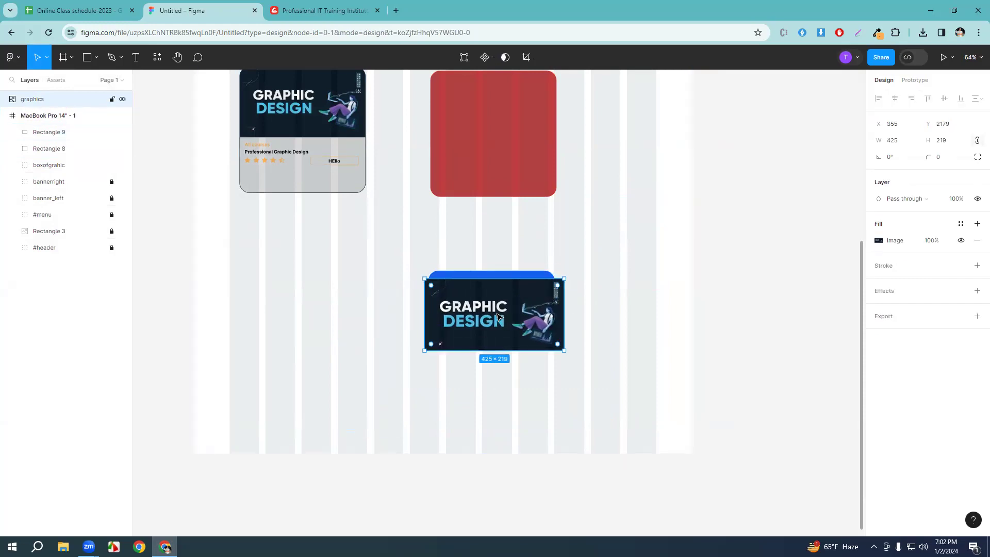
drag(499, 318, 504, 351)
drag(569, 310, 512, 293)
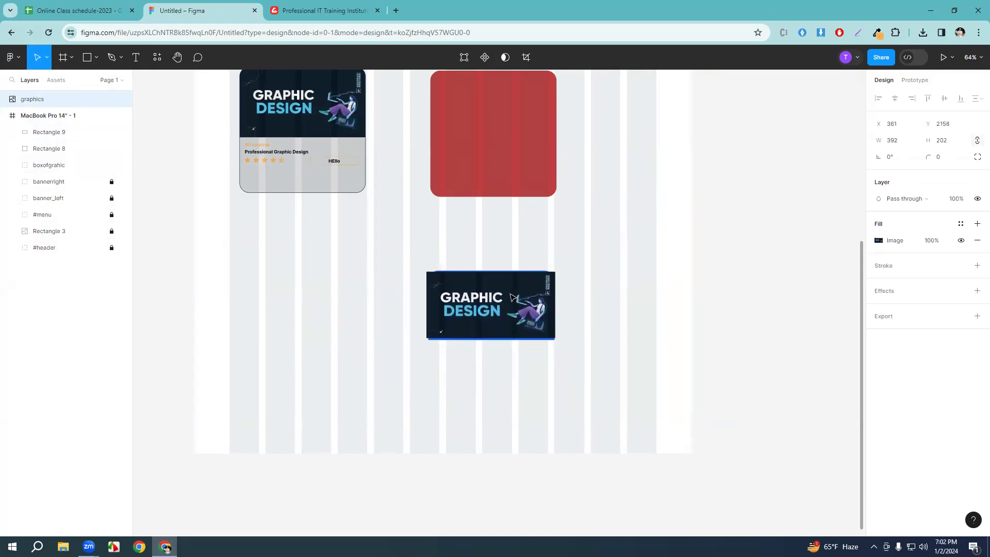
Mask the image with the rectangle and resize the image inside to 402×207.
drag(590, 370, 412, 244)
click(496, 57)
click(663, 320)
click(519, 311)
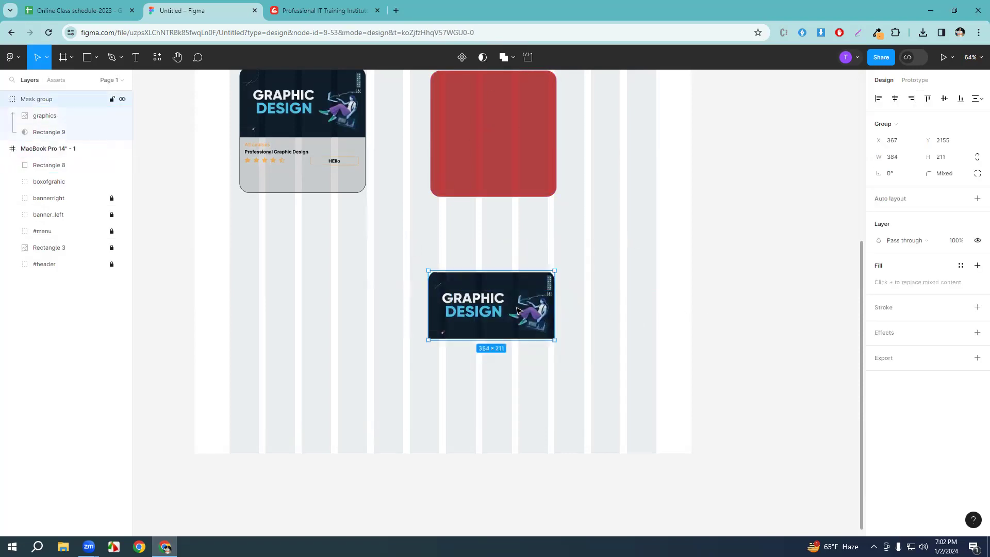
click(43, 116)
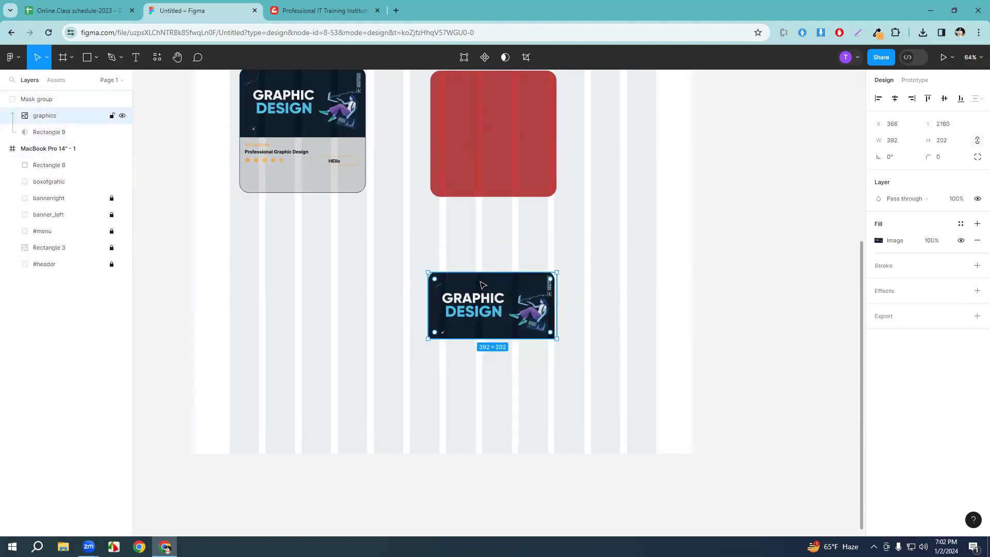
drag(493, 301, 490, 301)
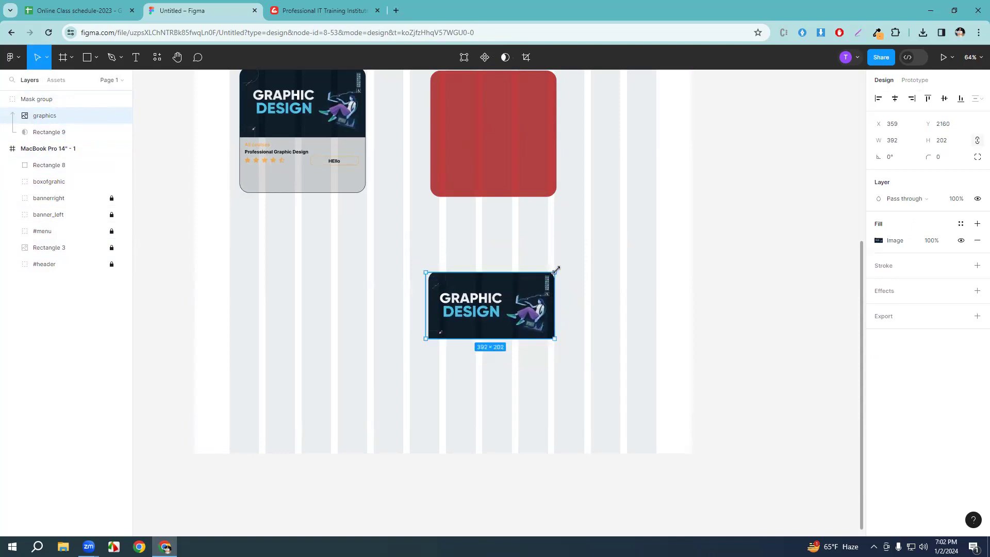
drag(556, 270, 559, 269)
drag(508, 306, 509, 305)
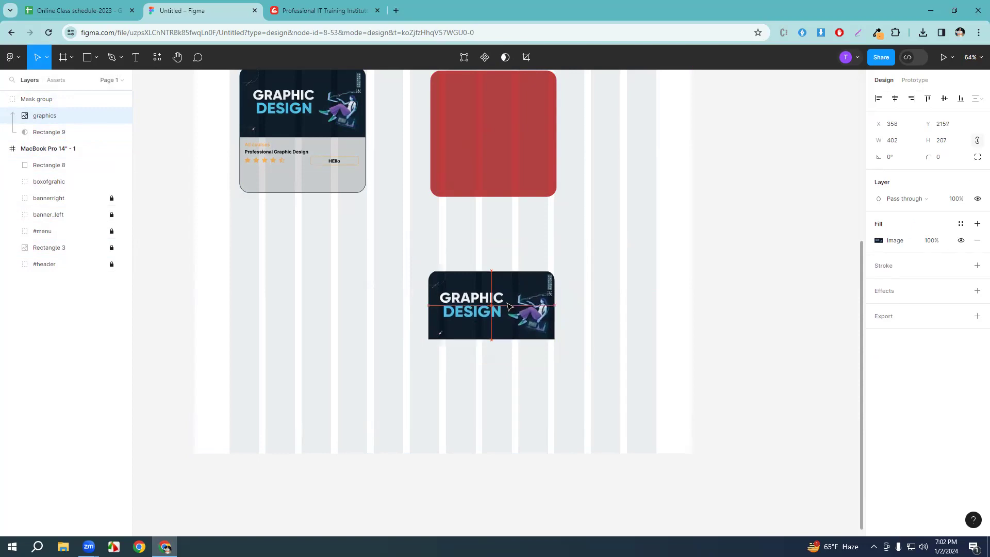
Shrink the masked graphics image to about 393×202, undoing an accidental mask-group scale.
scroll(555, 315, up, 10)
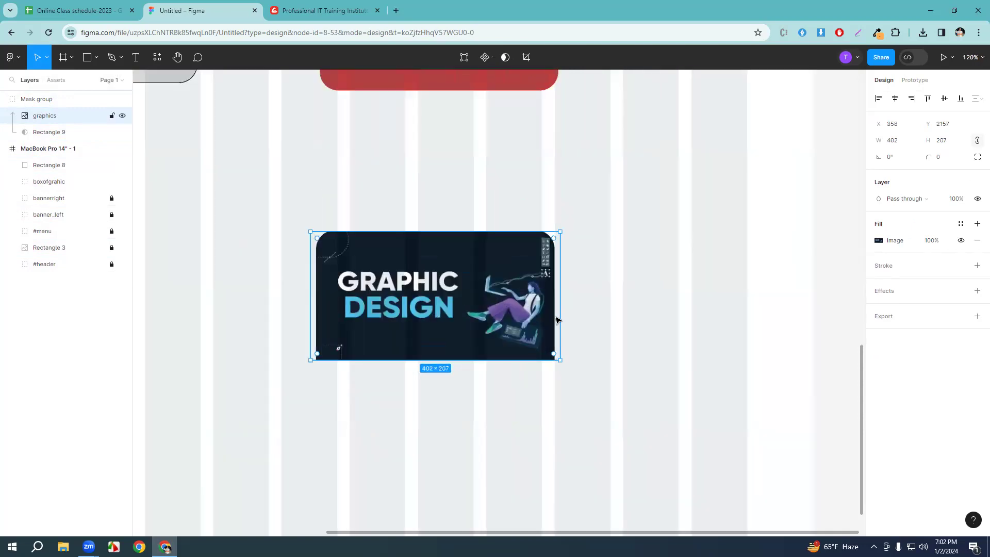
drag(506, 285, 539, 281)
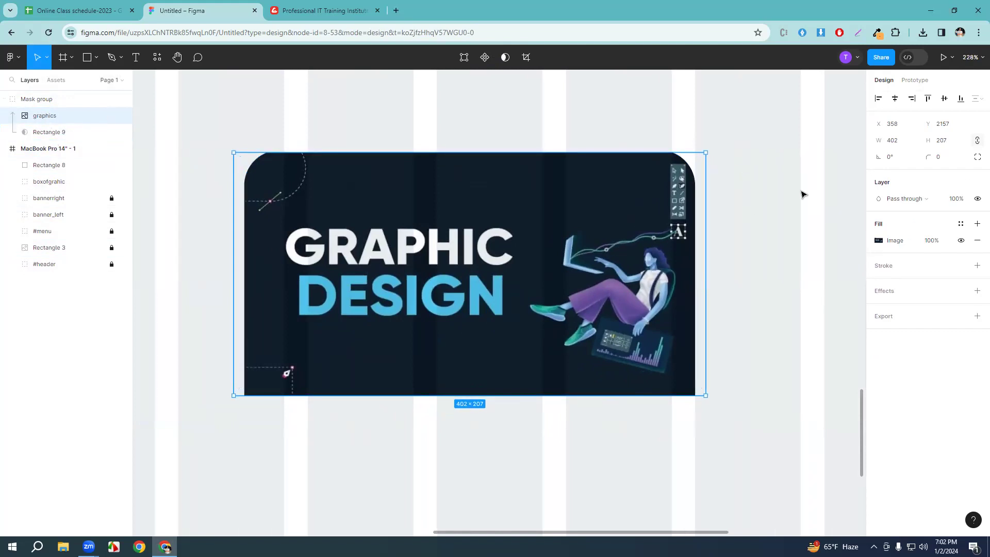
drag(706, 153, 697, 179)
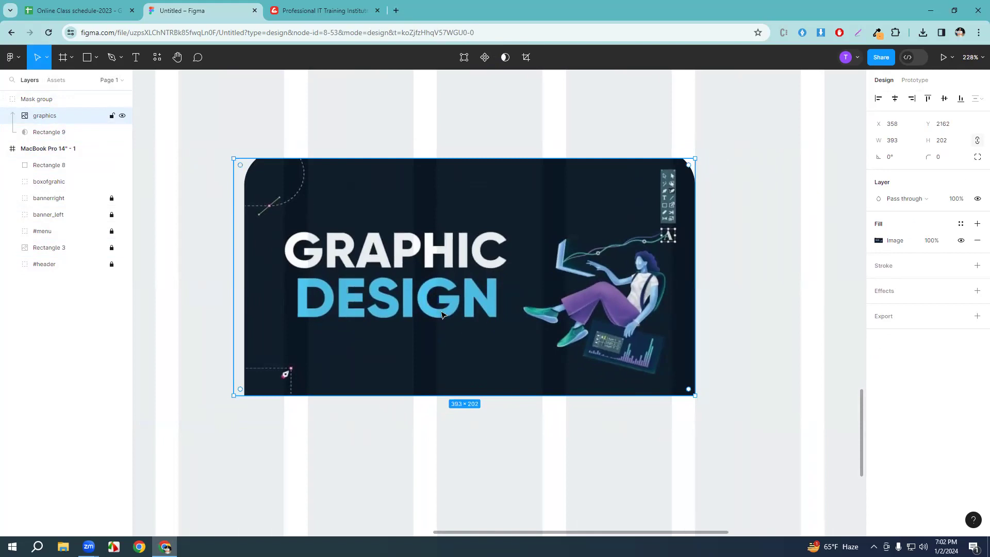
drag(235, 393, 279, 388)
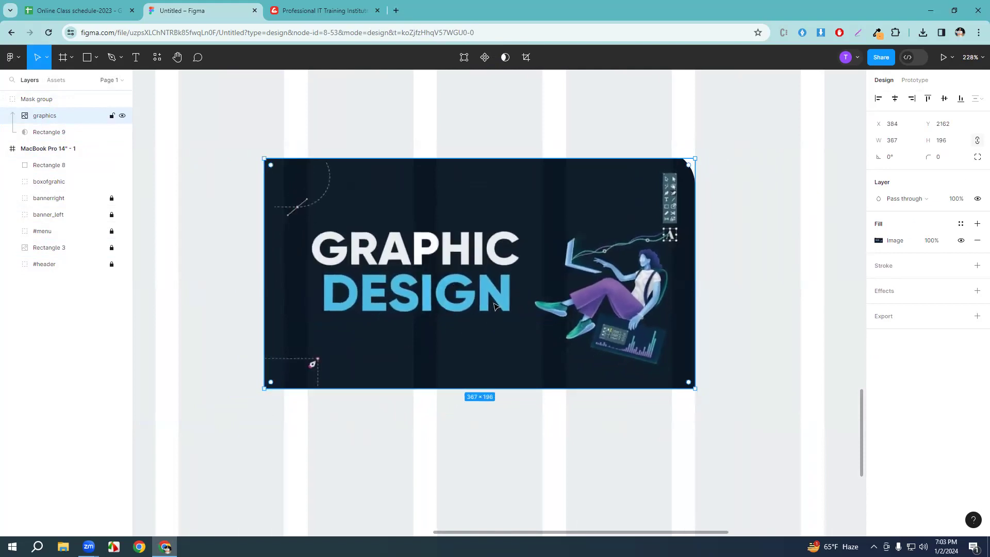
scroll(654, 334, down, 1)
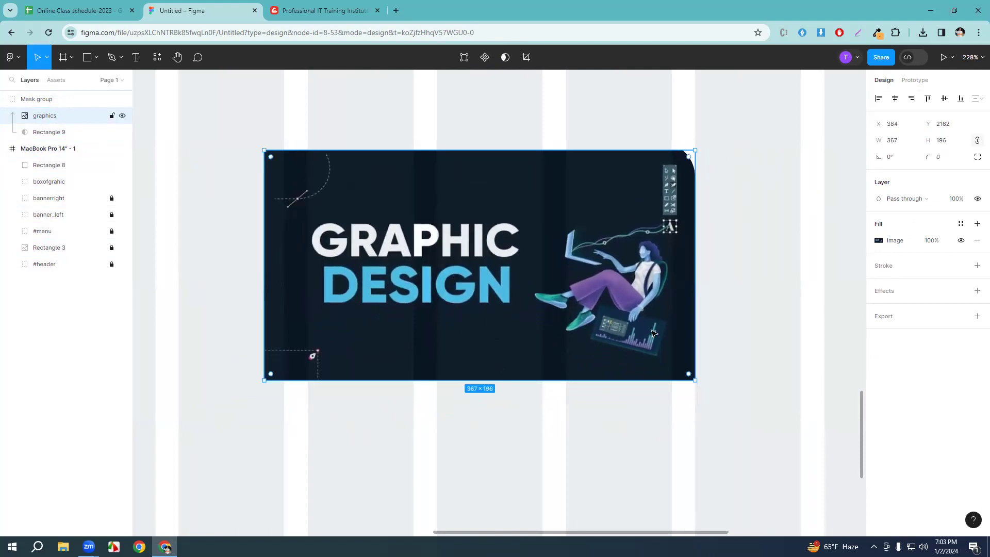
click(732, 272)
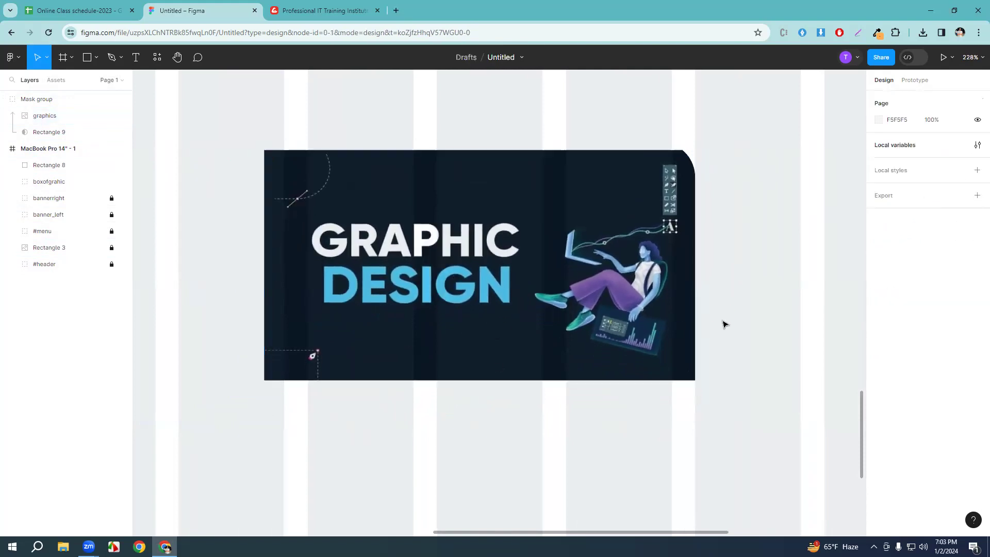
click(244, 146)
drag(241, 141, 255, 163)
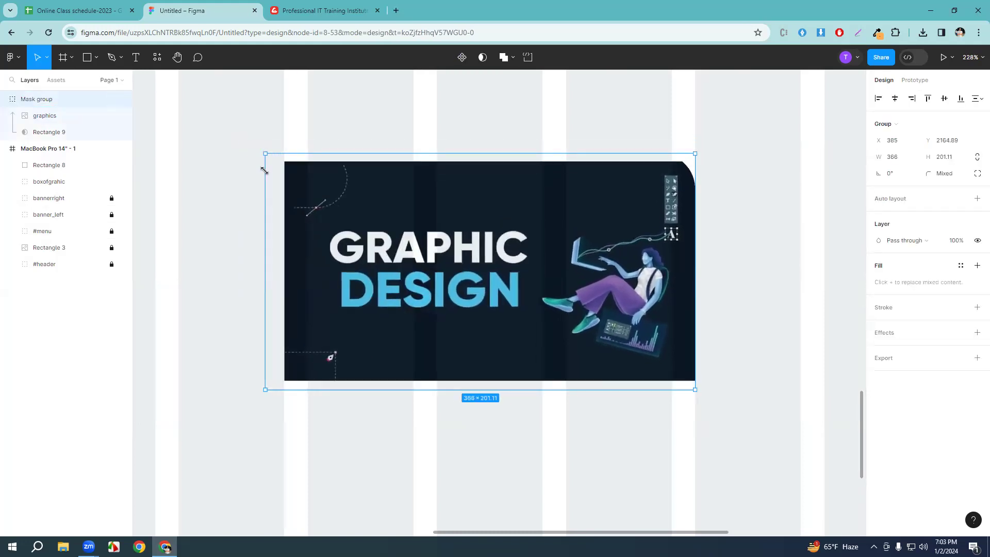
key(ctrl+z)
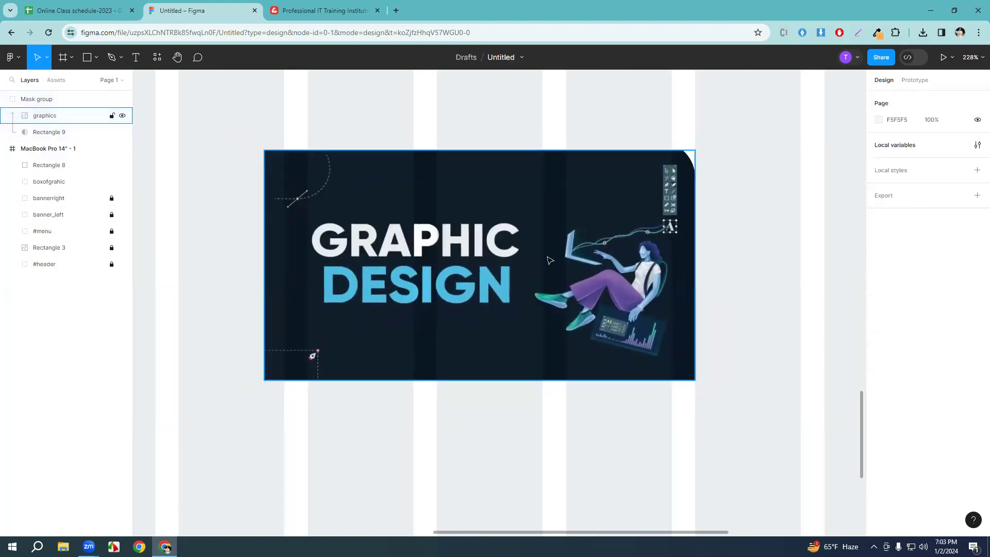
Stretch the masked image to 397×211 and glance at the Creative IT Institute reference page.
double_click(534, 264)
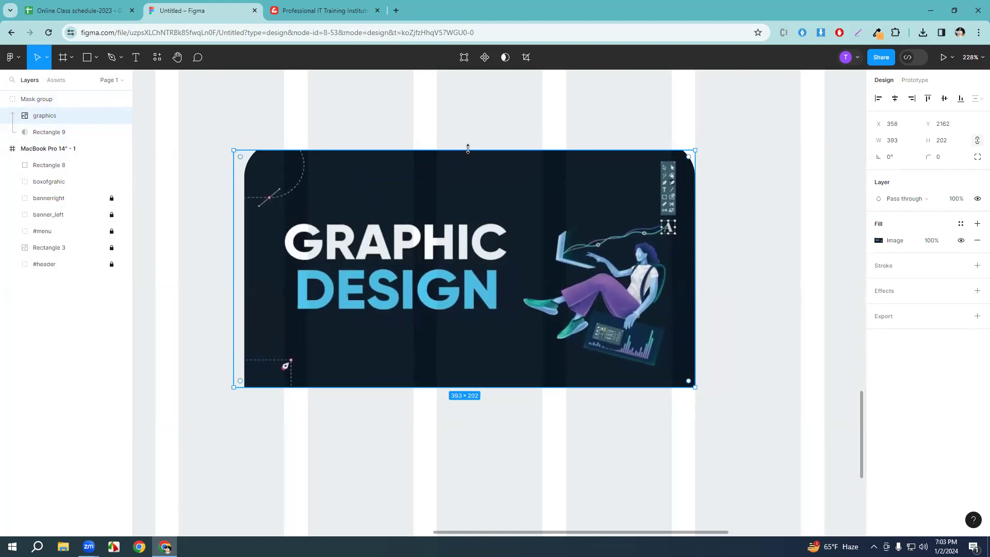
drag(465, 148, 465, 142)
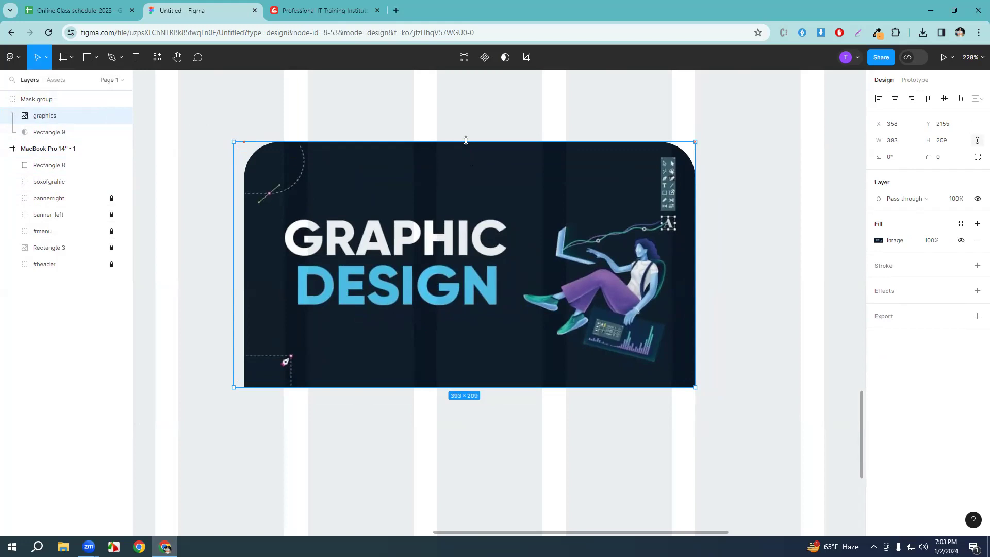
click(750, 342)
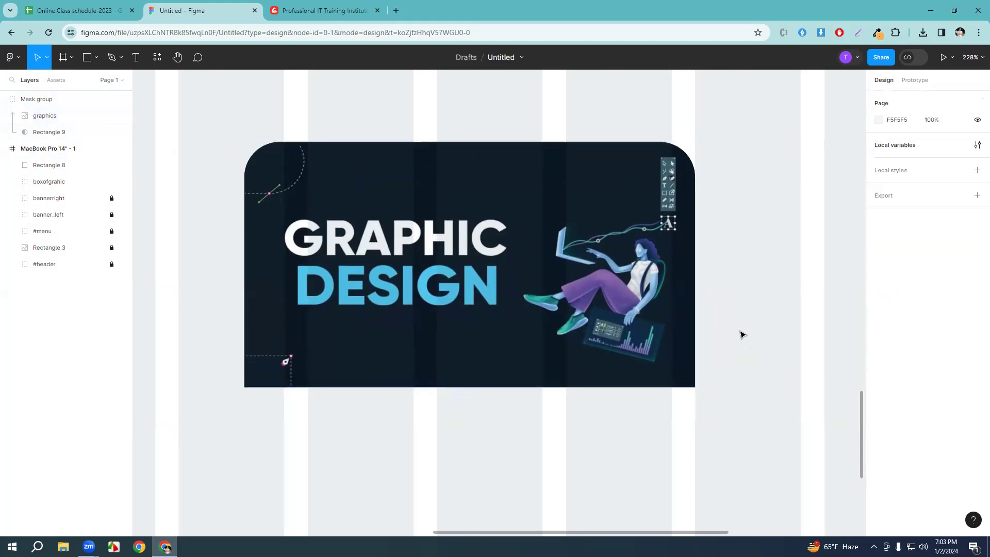
click(485, 378)
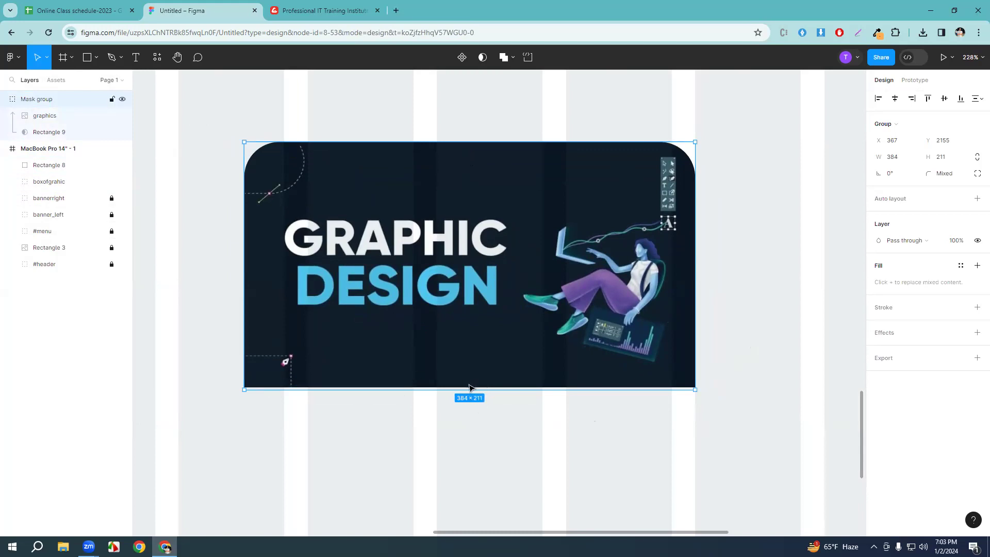
click(52, 117)
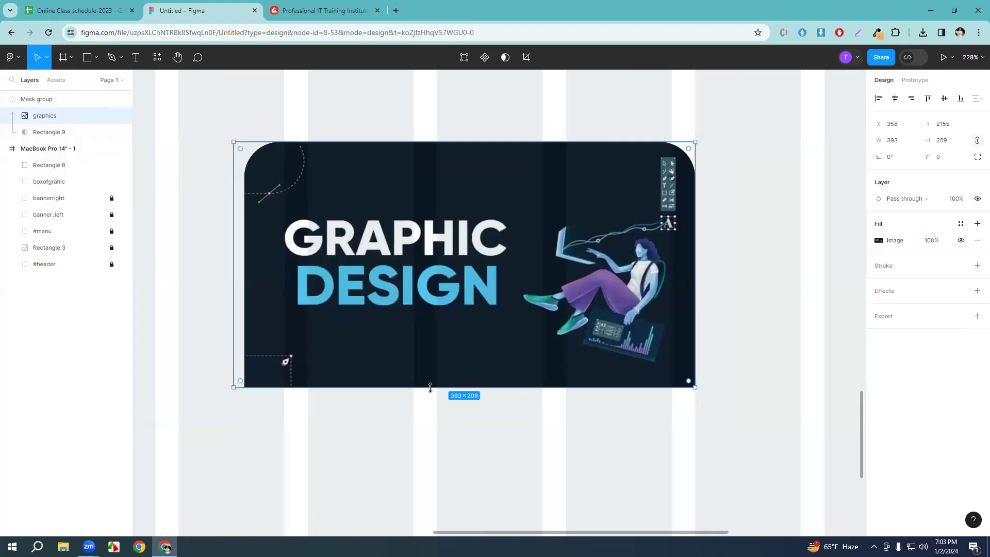
drag(429, 387, 429, 391)
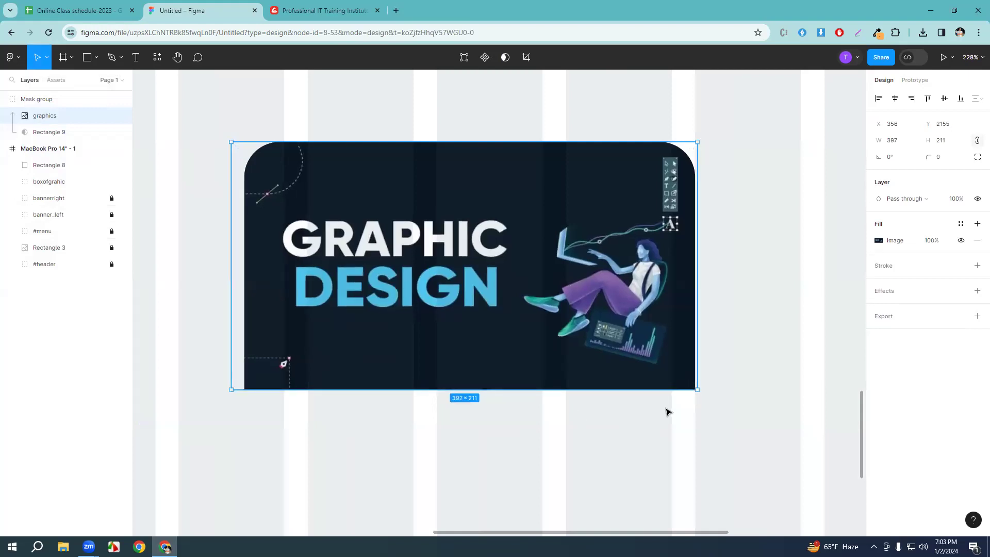
click(749, 328)
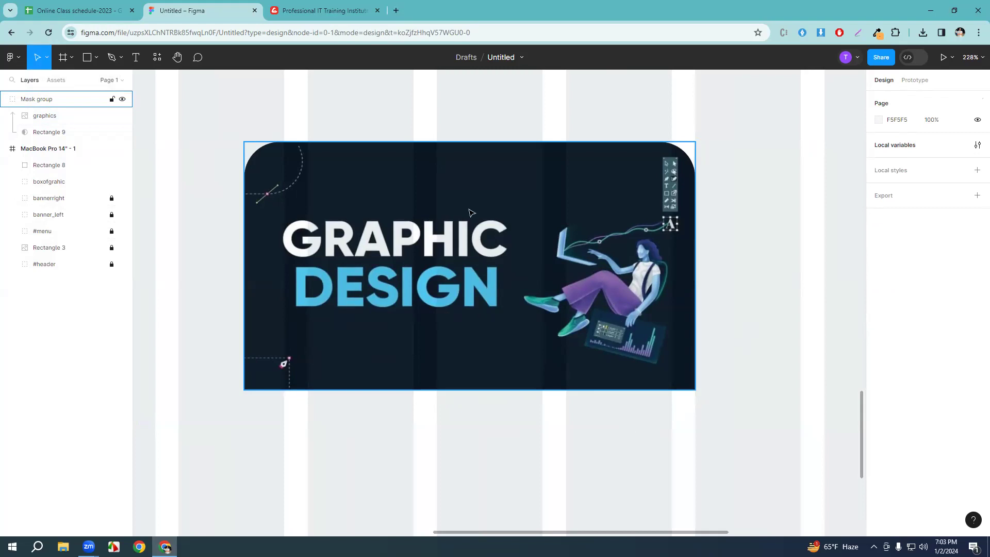
click(323, 10)
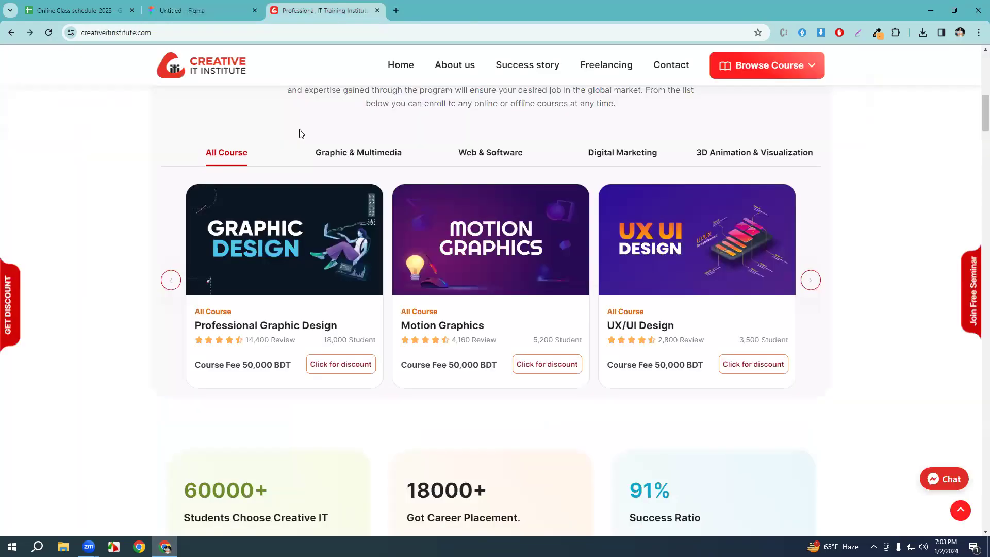
click(202, 7)
Recheck the reference cards, then trim the graphics image to 384×204.
click(282, 7)
click(191, 16)
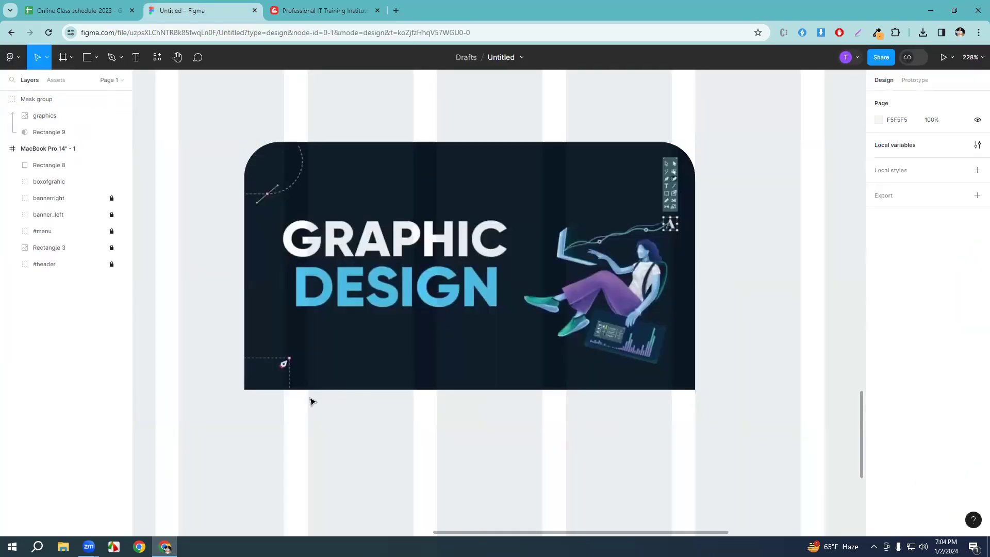
scroll(474, 301, down, 5)
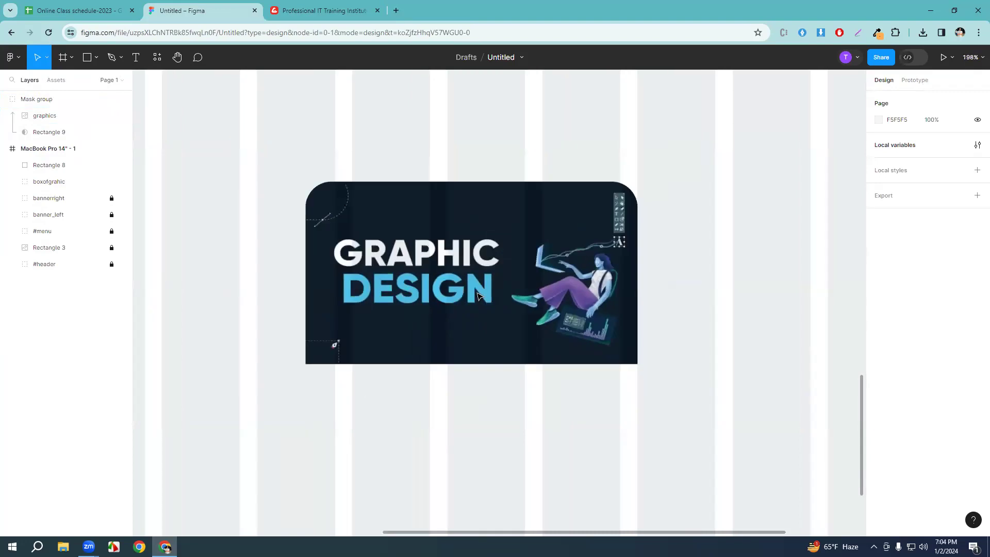
click(29, 118)
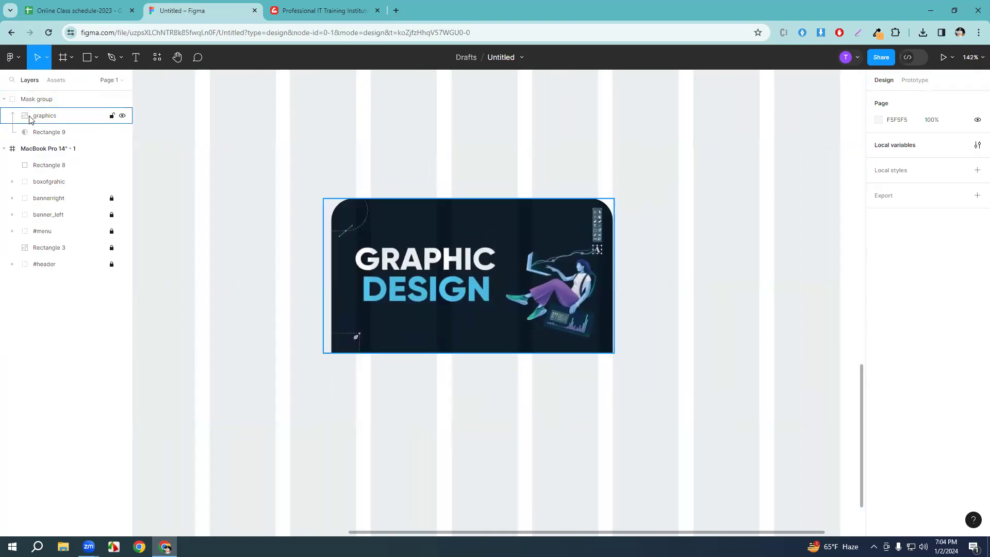
click(30, 118)
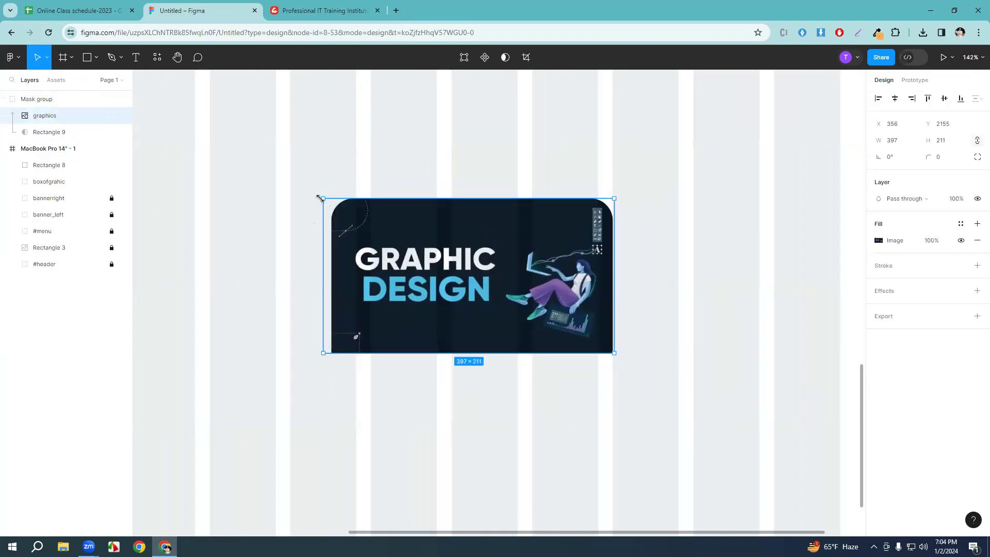
drag(323, 198, 331, 202)
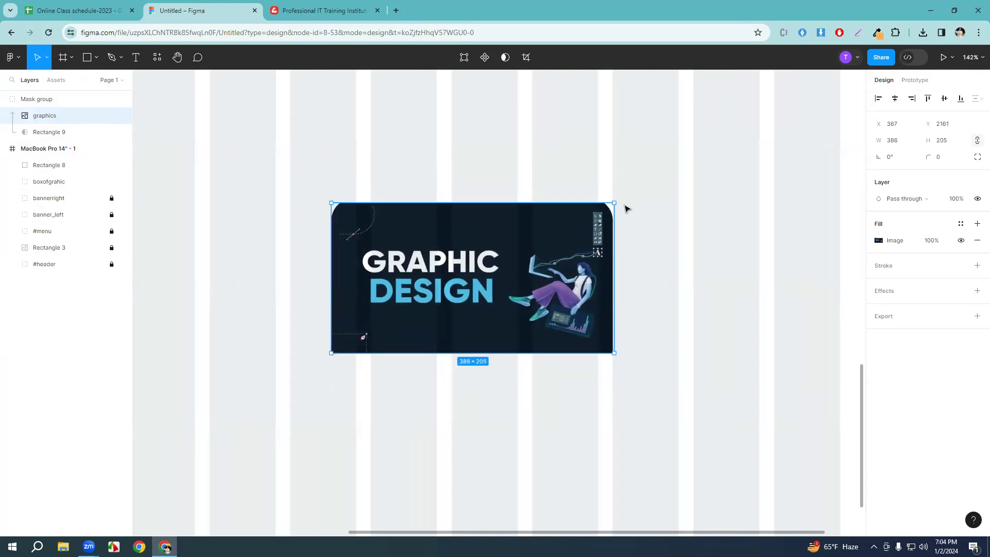
drag(615, 200, 613, 202)
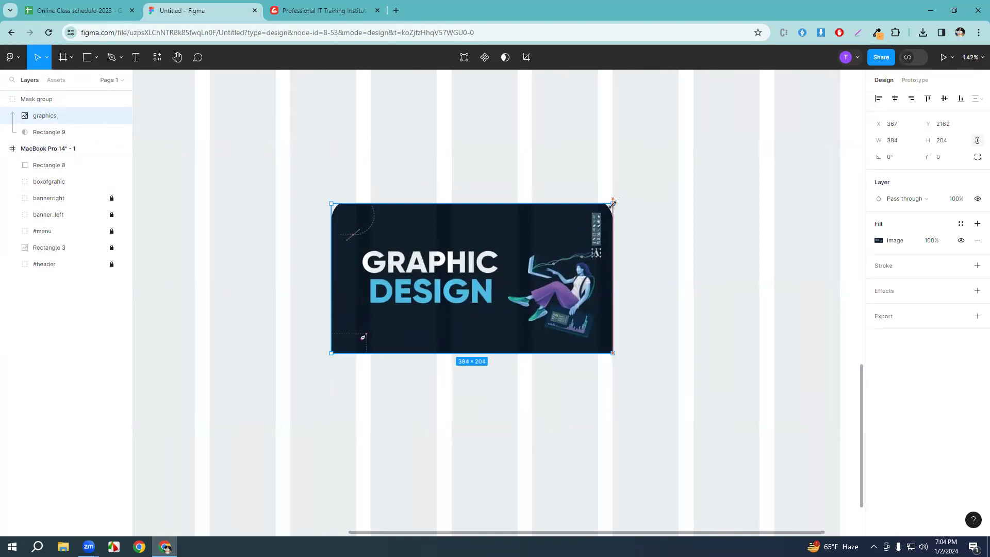
click(669, 271)
Stretch the masked image's top edge until it is 211 px tall.
scroll(521, 271, up, 3)
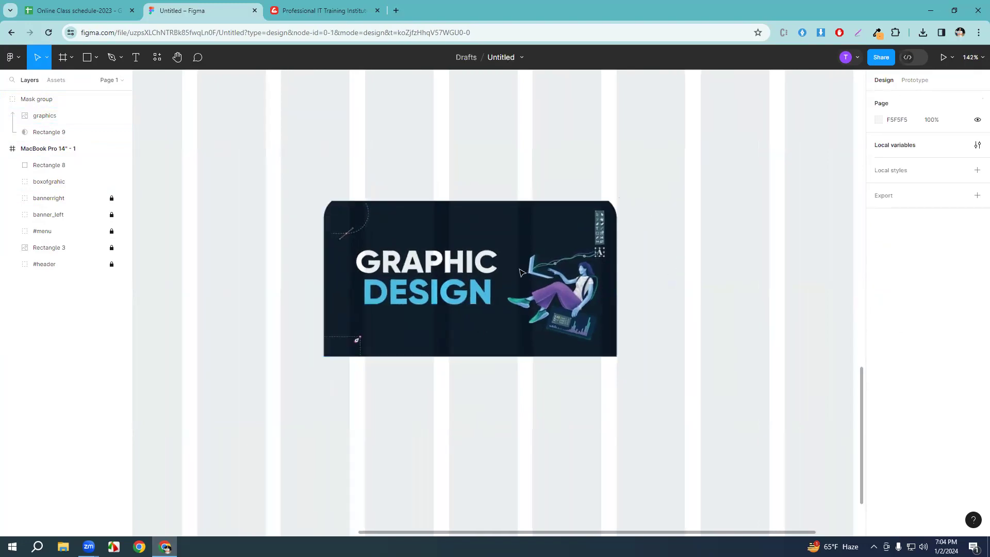
scroll(531, 272, up, 2)
scroll(531, 273, down, 5)
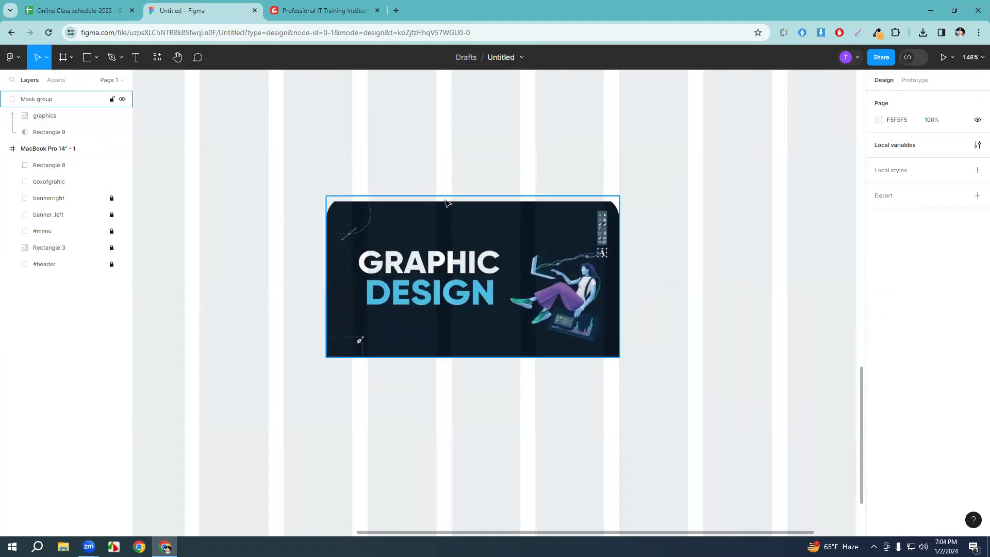
click(456, 215)
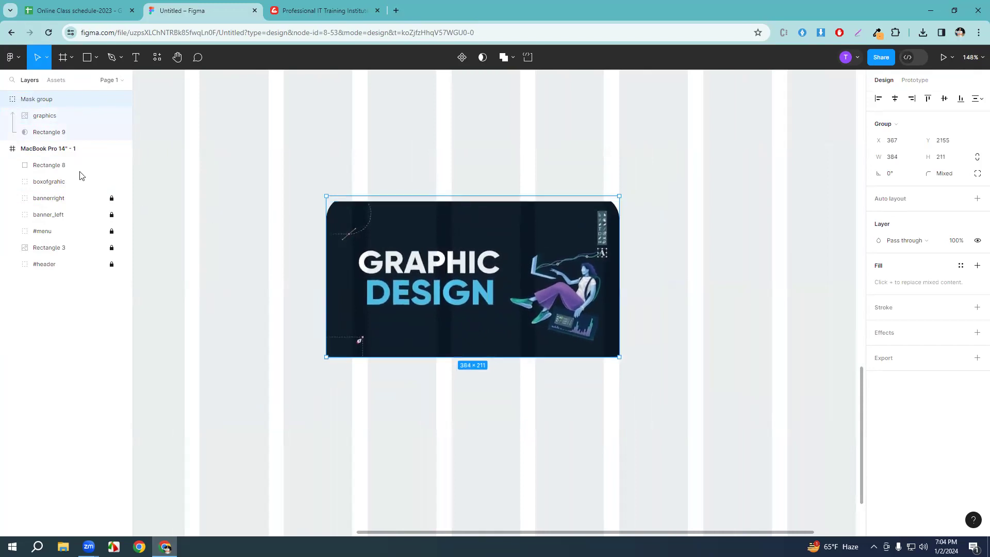
click(51, 115)
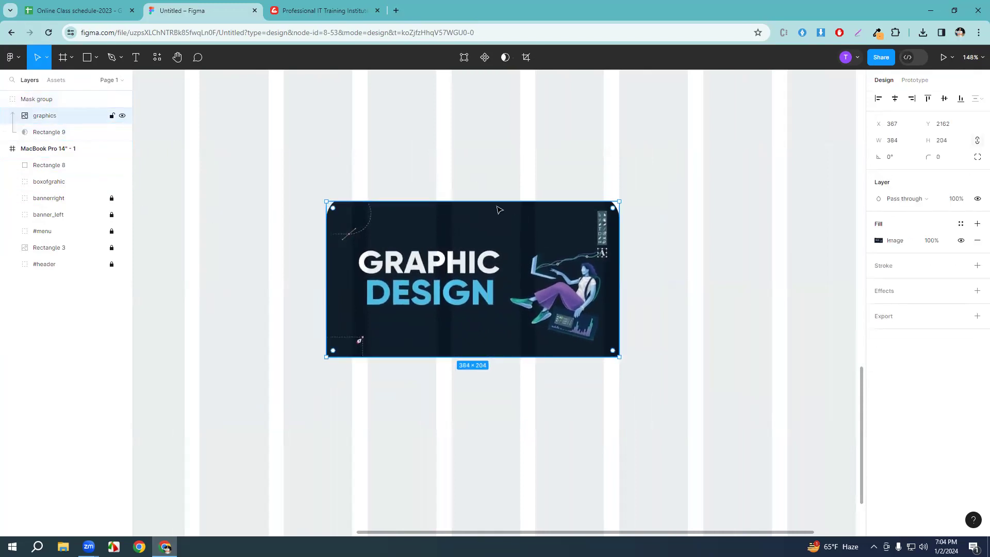
scroll(489, 214, up, 6)
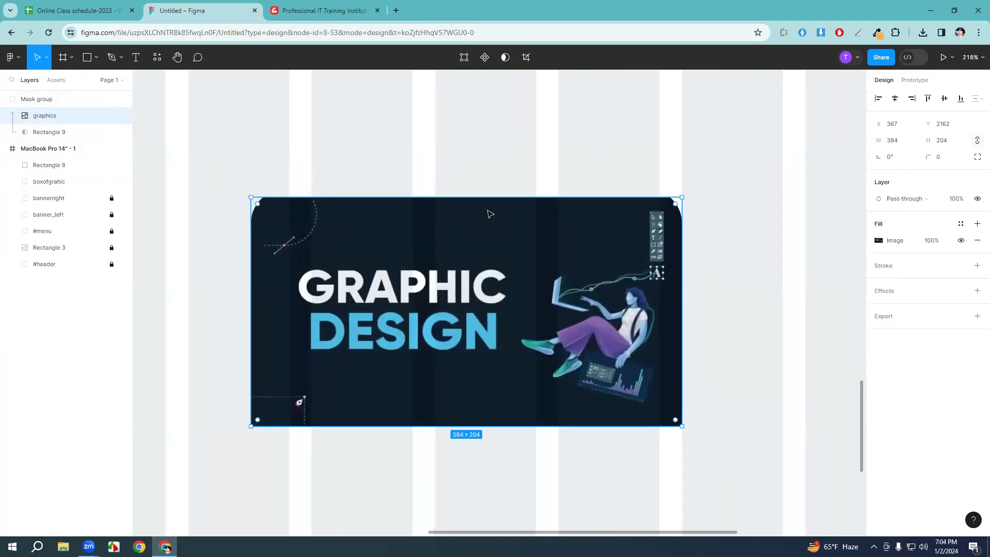
scroll(489, 214, down, 2)
scroll(490, 214, down, 2)
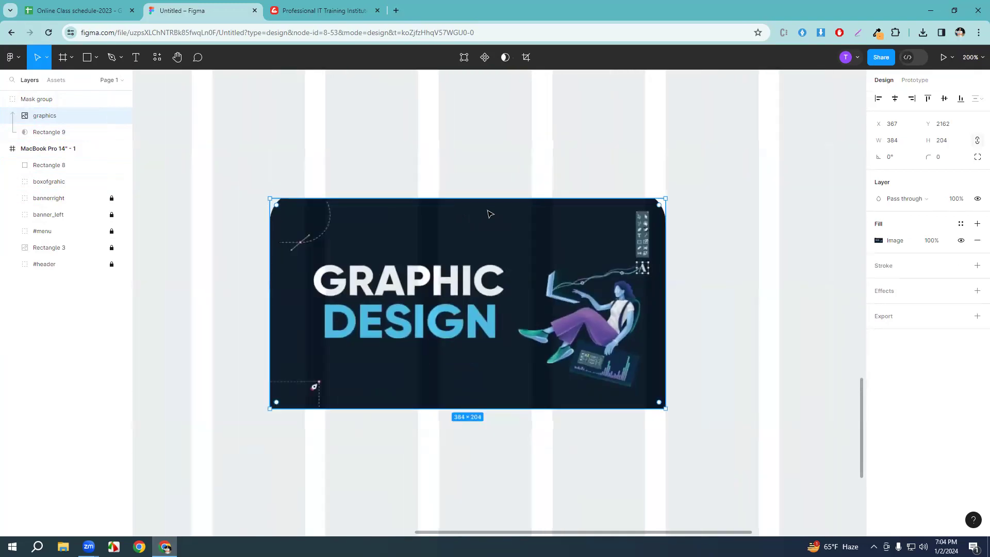
drag(462, 199, 462, 192)
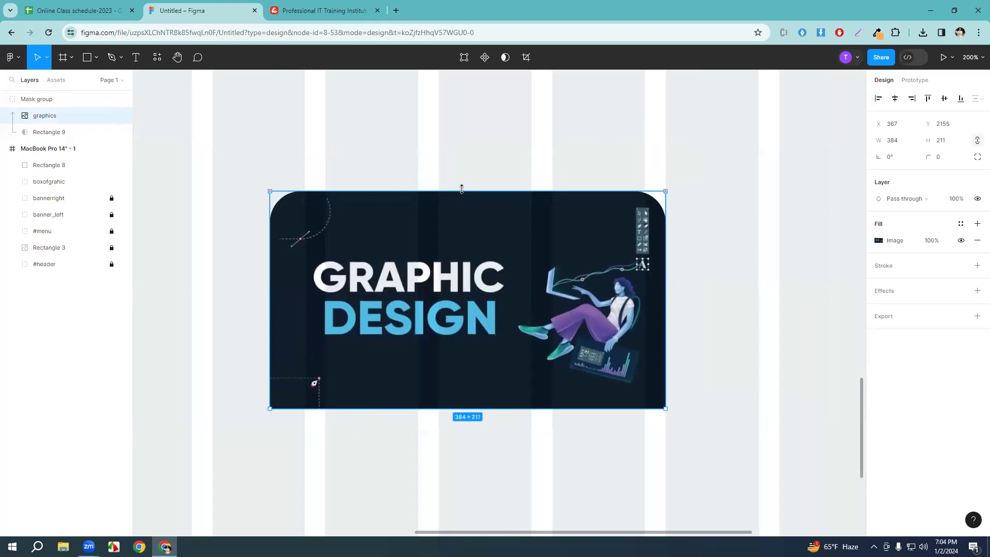
click(645, 163)
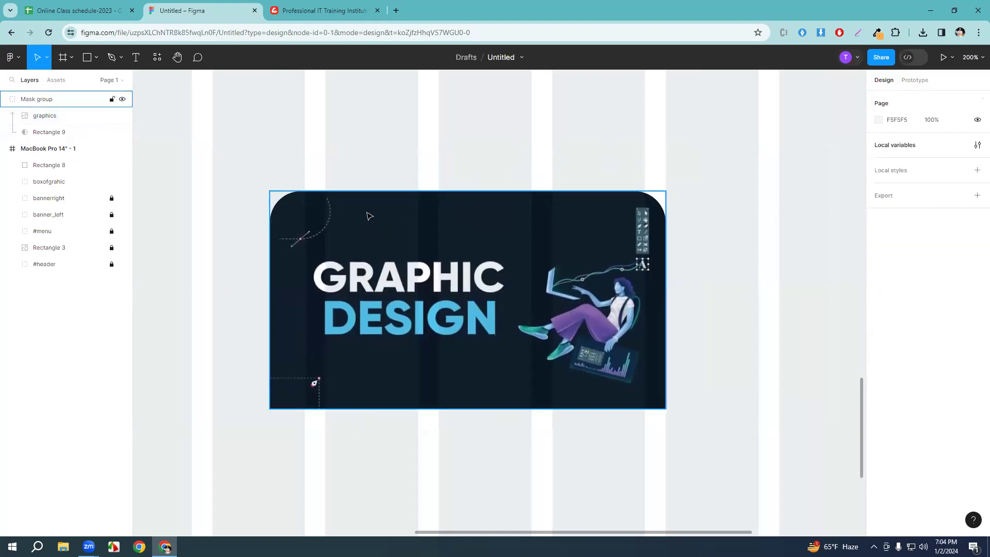
Recentre the view and select the whole masked banner group.
scroll(446, 261, down, 3)
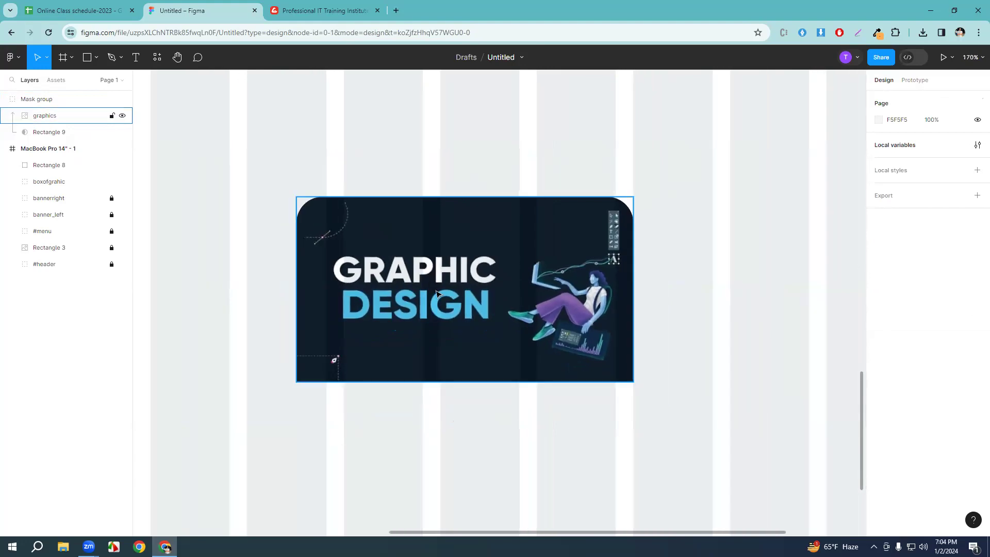
drag(442, 302, 465, 250)
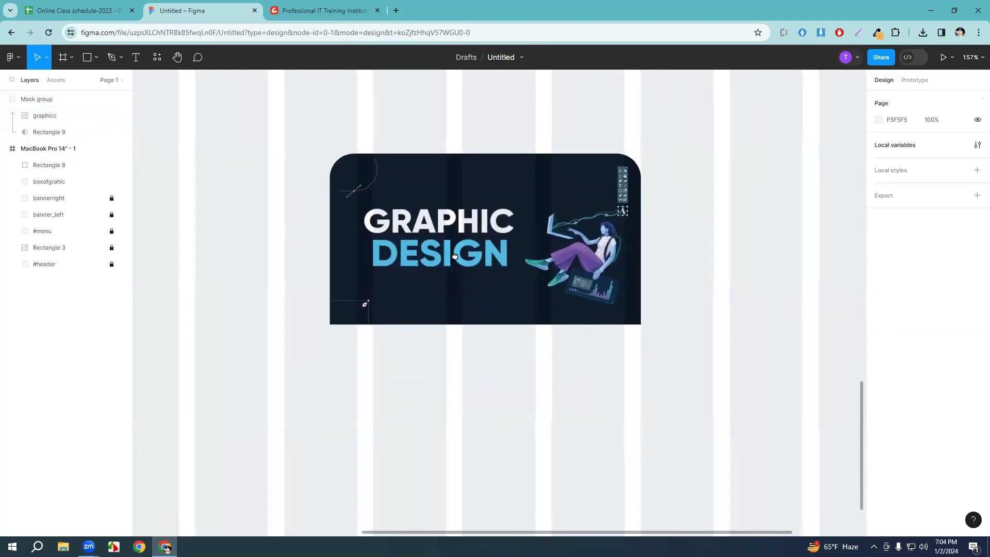
click(54, 115)
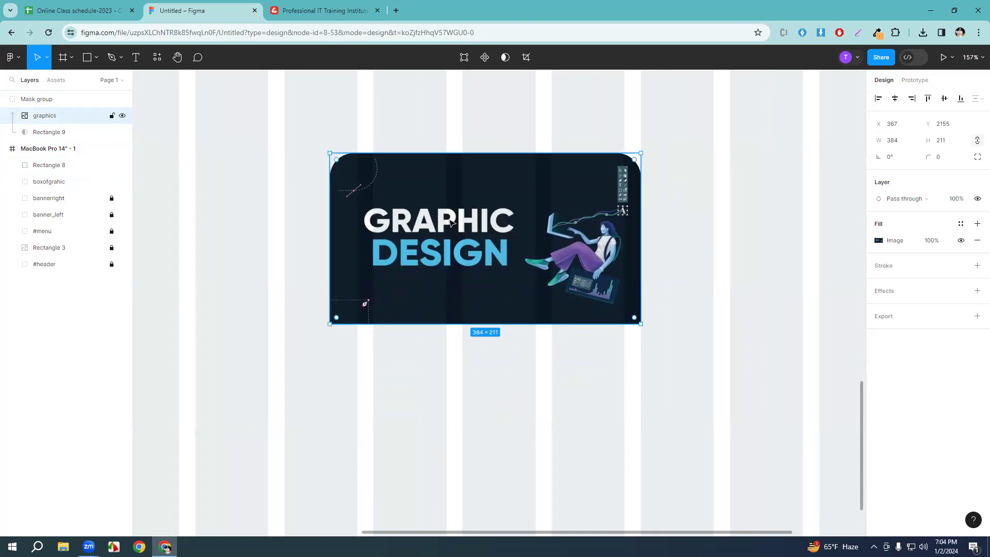
drag(727, 437, 283, 131)
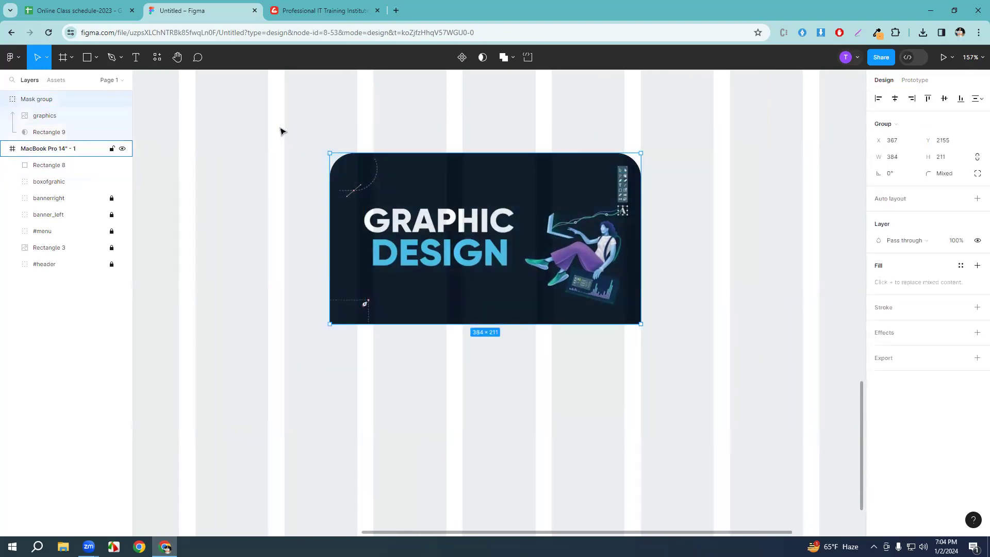
Group the banner with Ctrl+G and name the group 'poster'.
key(ctrl+g)
key(ctrl+r)
key(BackSpace)
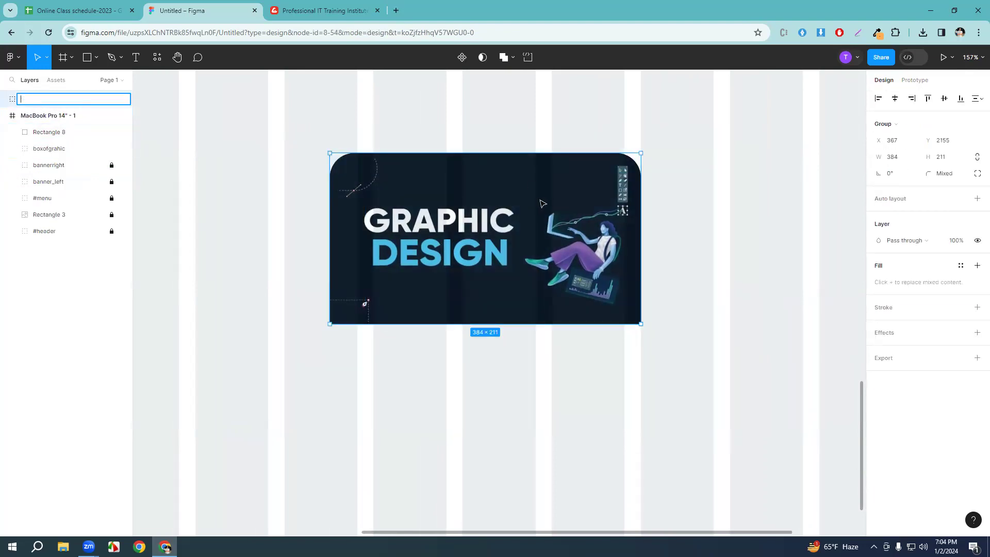
text(poster)
key(Return)
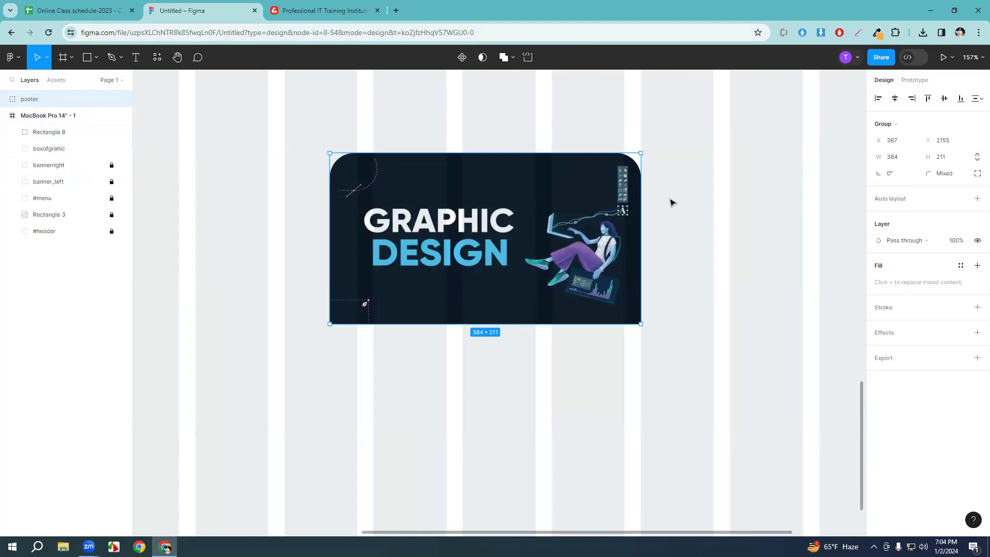
Move the poster group onto the top of the red card.
ctrl+scroll(671, 203, down, 5)
drag(714, 134, 555, 257)
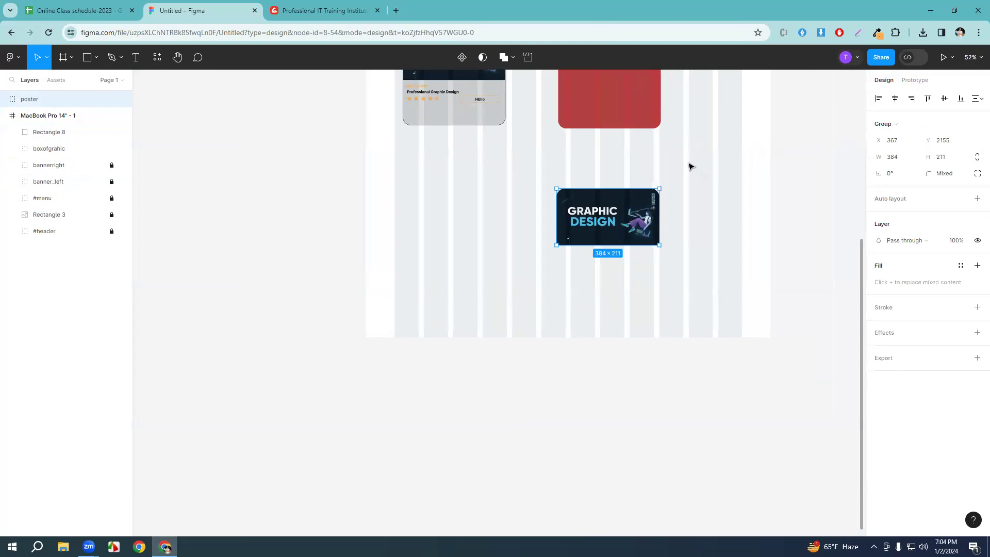
scroll(671, 206, up, 3)
click(656, 247)
drag(603, 292, 606, 127)
scroll(698, 172, up, 5)
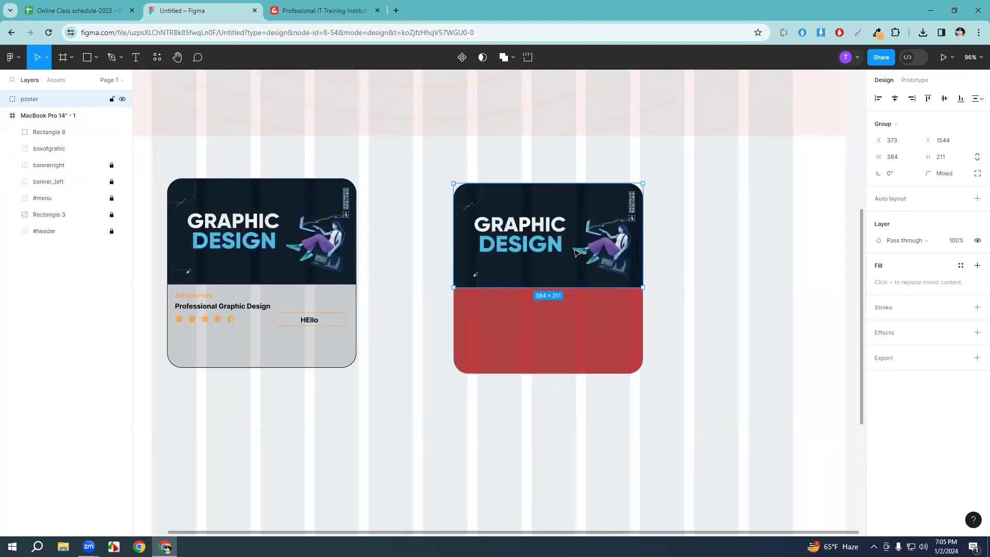
drag(603, 248, 581, 238)
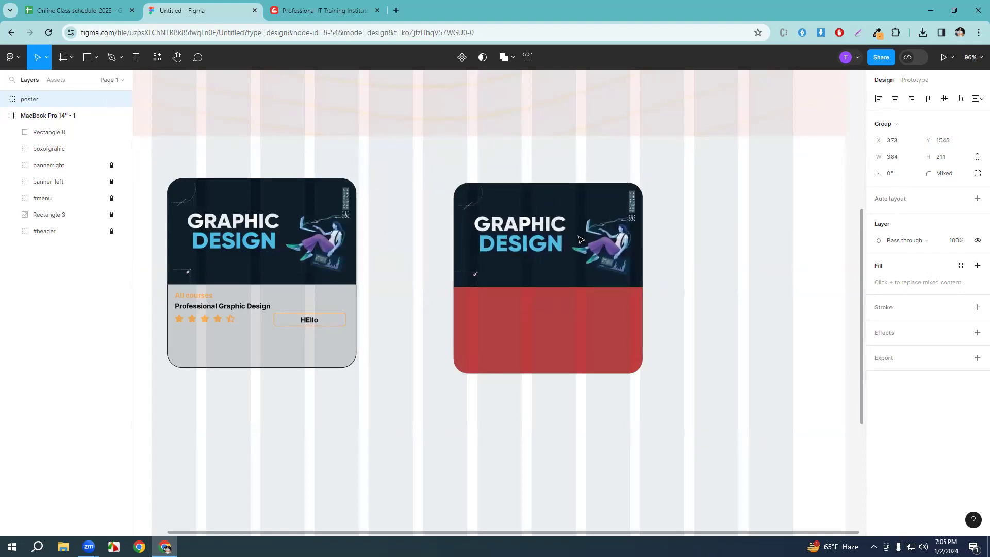
click(728, 272)
Draw a new rectangle below the red card and size it 384 wide by 181 tall.
click(88, 58)
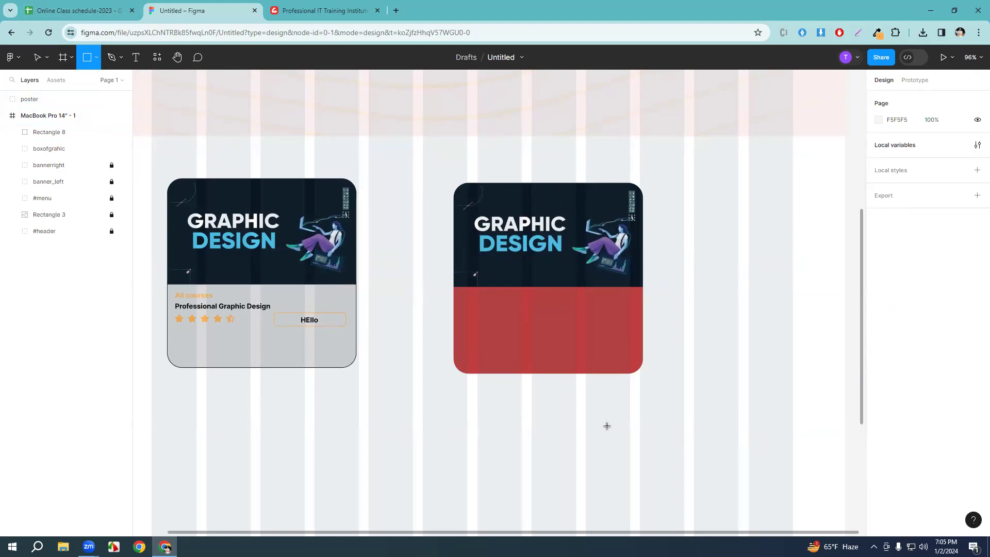
scroll(587, 371, down, 2)
drag(429, 258, 577, 369)
mouse_move(533, 323)
mouse_down()
mouse_move(509, 343)
mouse_move(531, 242)
mouse_up()
click(352, 197)
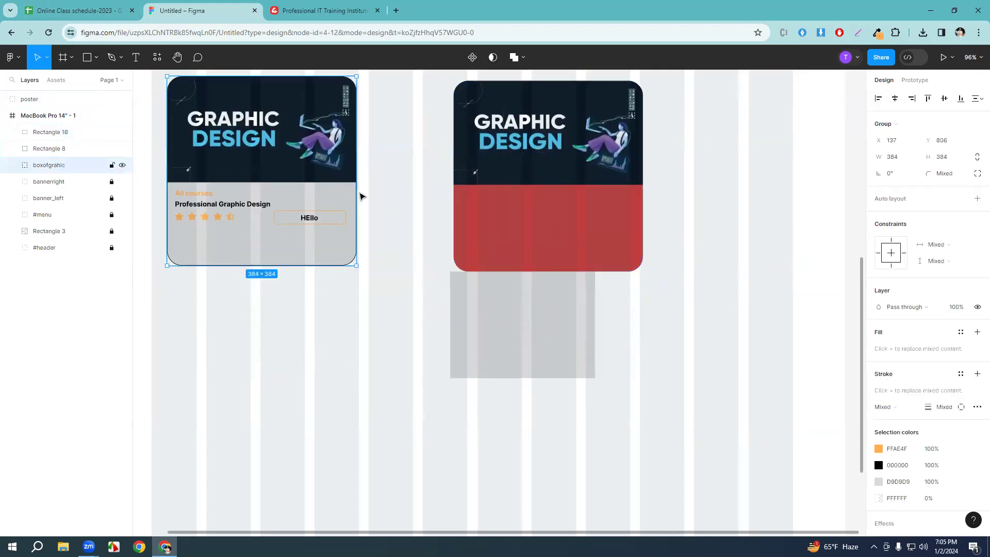
click(485, 318)
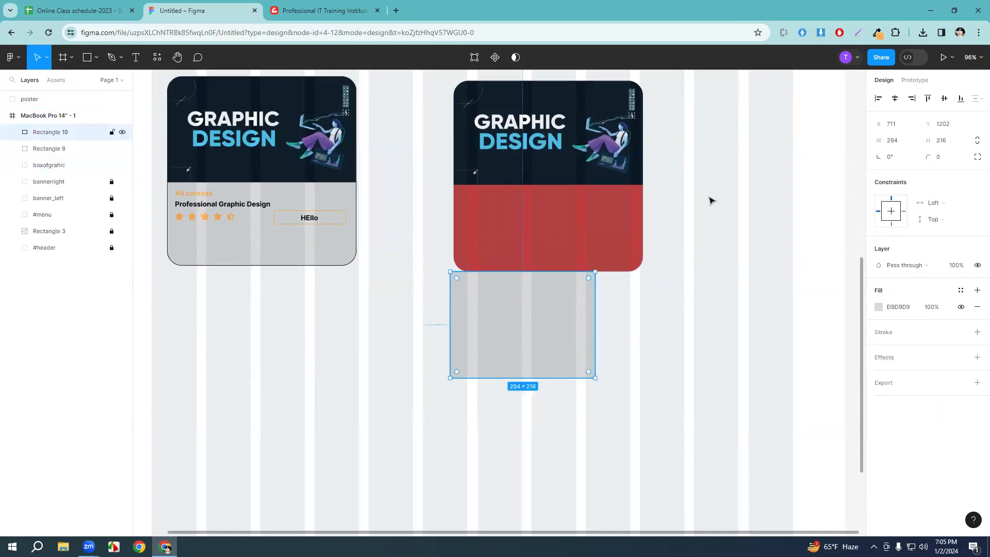
click(902, 141)
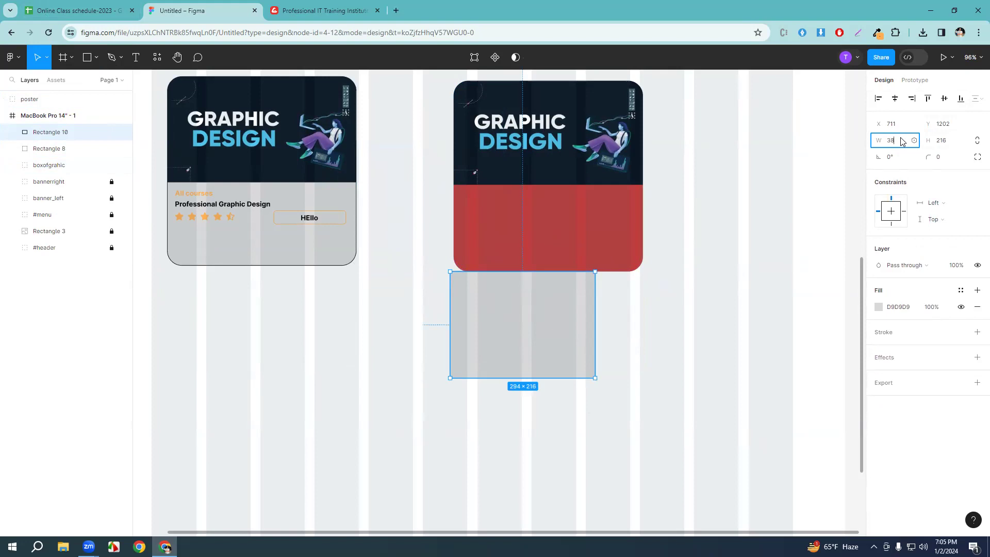
key(Return)
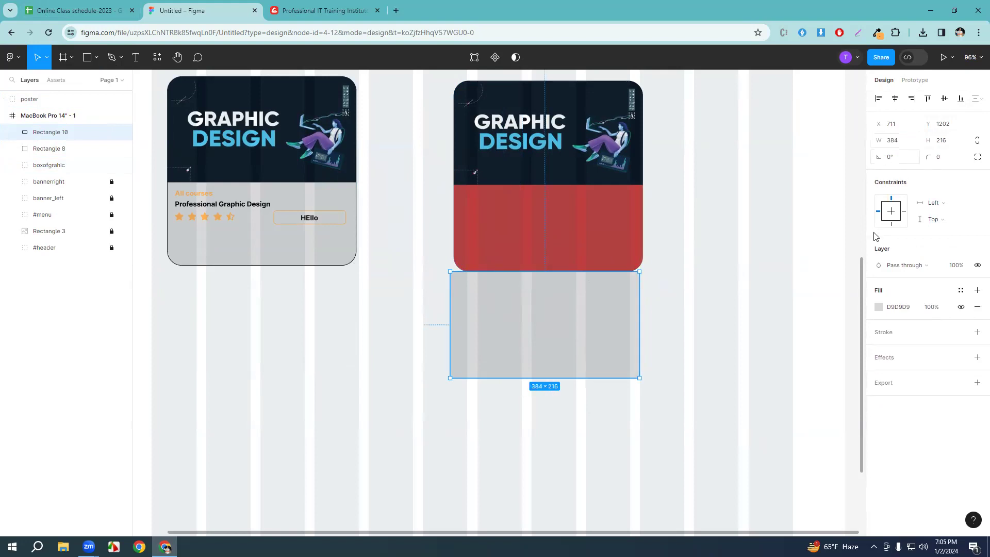
drag(597, 330, 601, 243)
drag(576, 283, 578, 271)
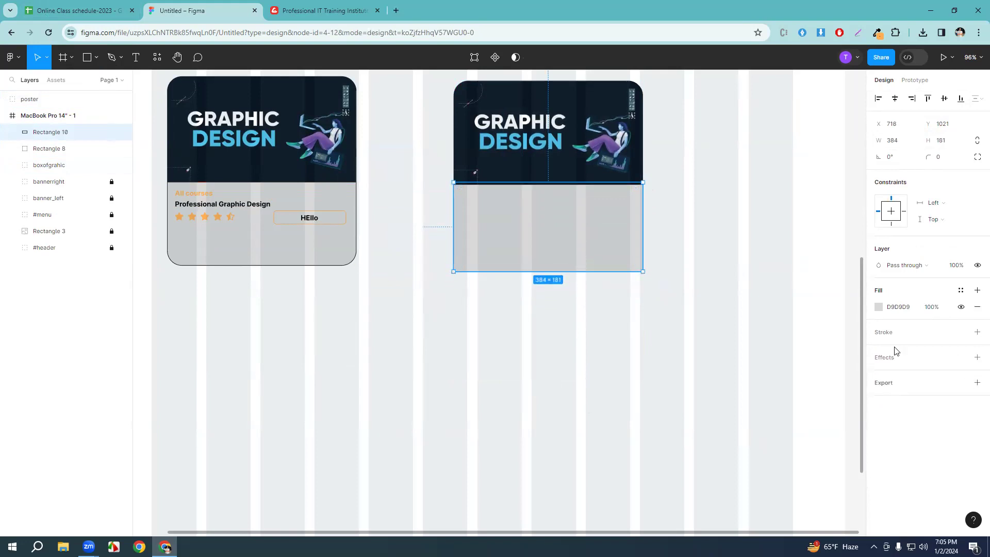
Fill the rectangle with orange FFAE4F and move it off the red card.
click(879, 308)
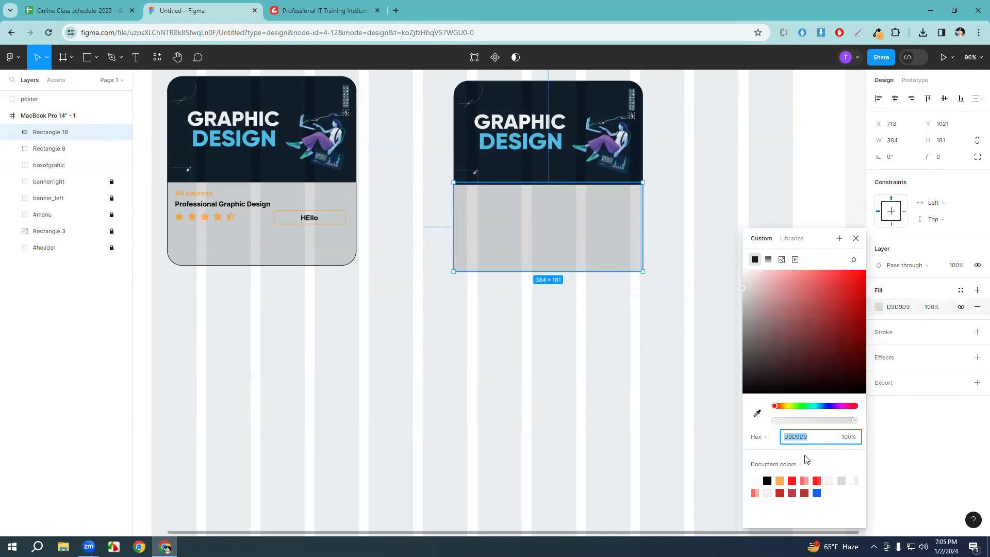
click(779, 481)
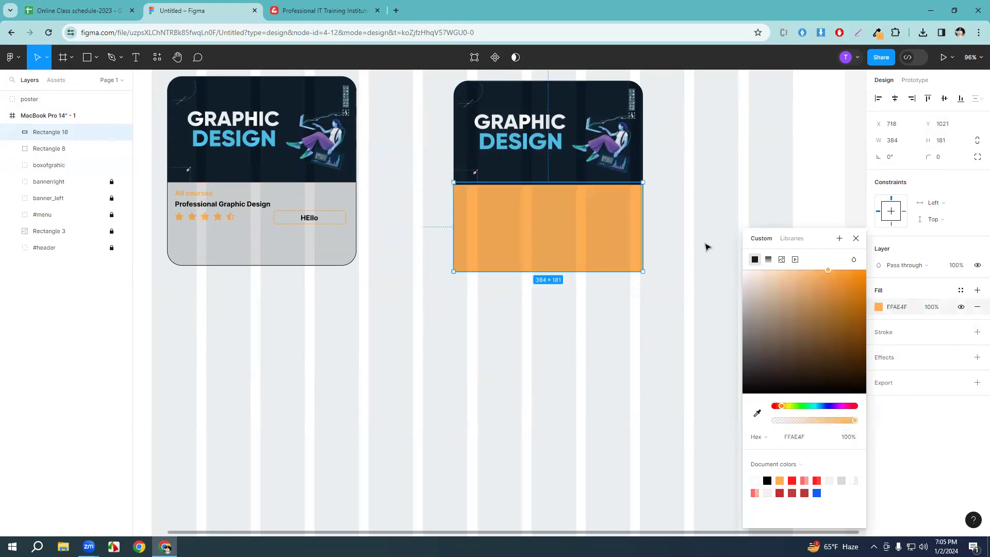
click(856, 238)
drag(560, 269, 508, 391)
scroll(655, 286, down, 1)
drag(508, 352, 563, 231)
ctrl+scroll(625, 299, up, 5)
ctrl+scroll(626, 299, down, 5)
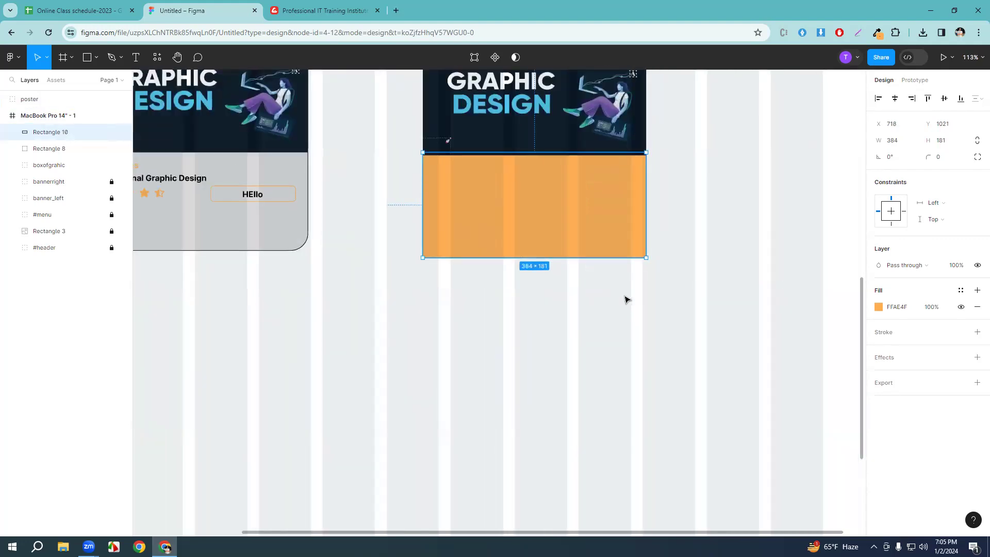
Round the rectangle's bottom-left and bottom-right corners to 30 px.
click(722, 229)
click(570, 222)
click(976, 157)
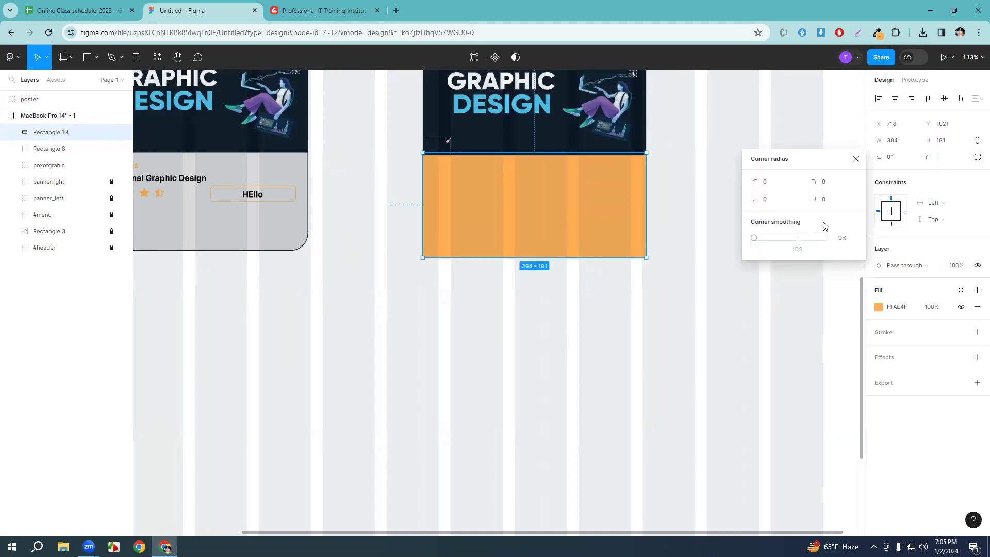
click(770, 204)
text(30)
key(Return)
click(824, 203)
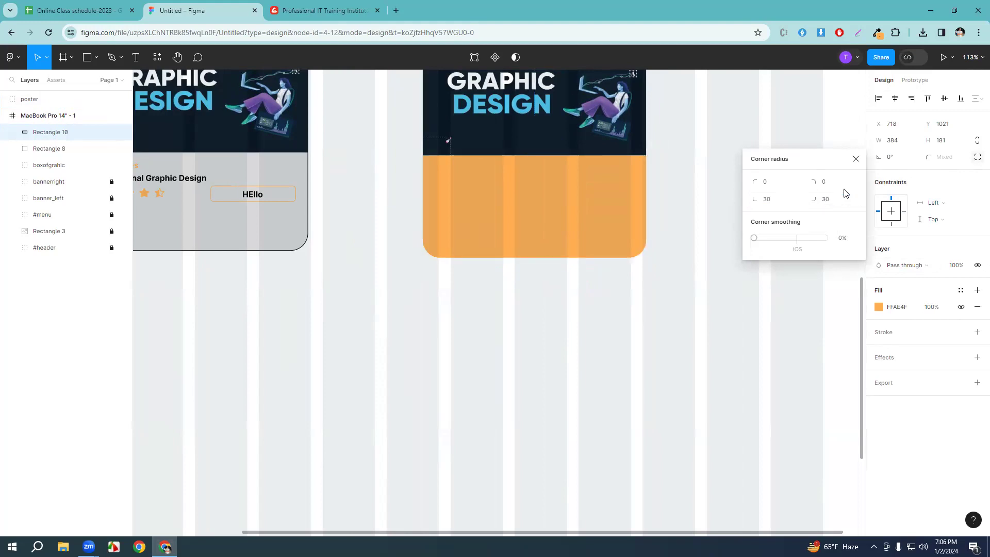
key(Return)
click(856, 159)
Reposition the orange panel and glance at the Creative IT Institute course page.
drag(542, 201, 450, 376)
scroll(712, 310, down, 3)
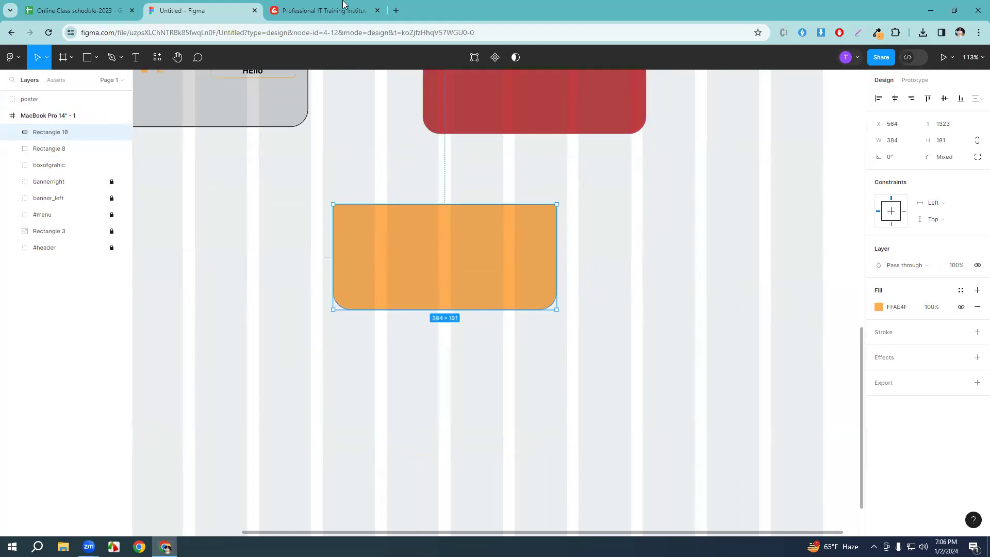
click(343, 6)
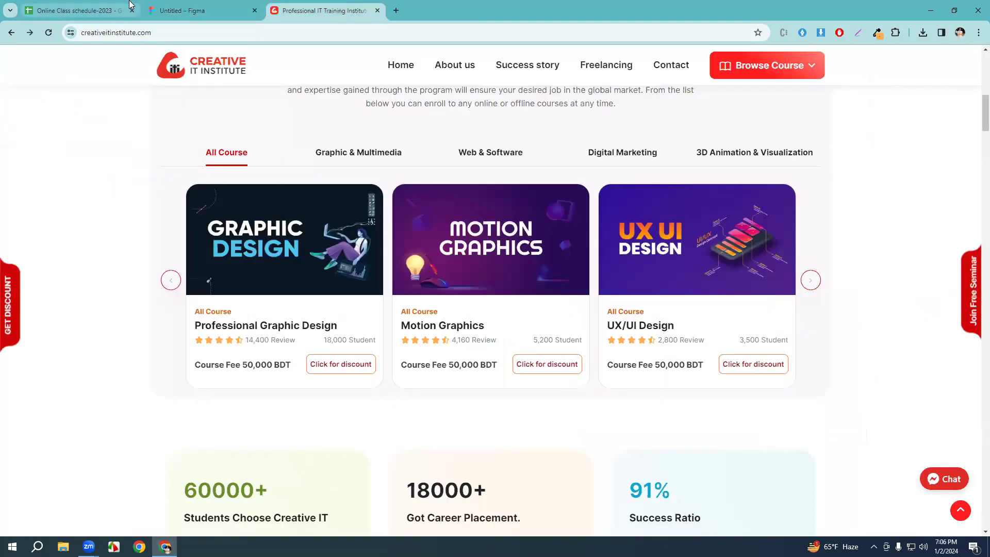
click(191, 11)
Nudge the grey course card, then add the 'Grhapis design' text label on the orange panel.
scroll(393, 150, up, 3)
scroll(393, 150, left, 5)
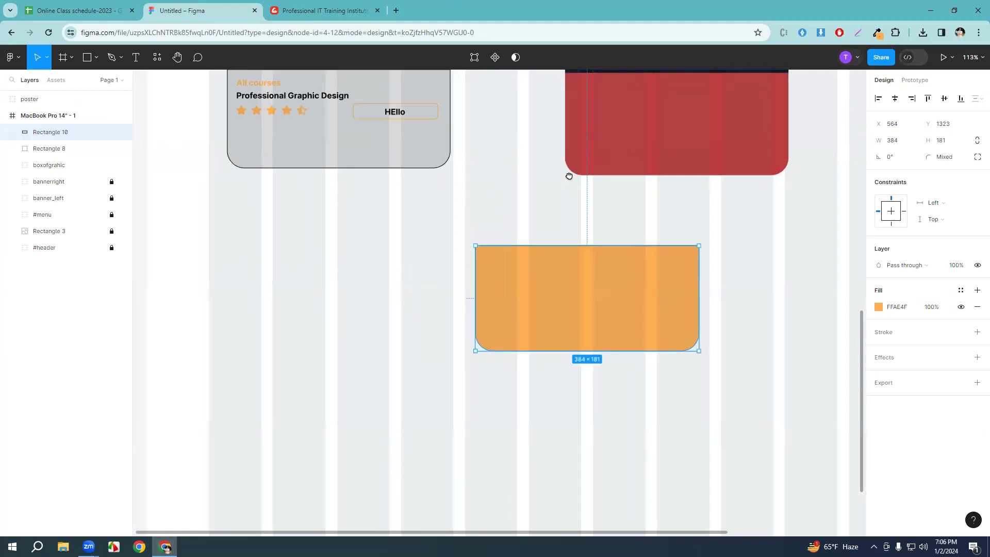
mouse_move(302, 146)
mouse_down()
mouse_move(325, 150)
mouse_move(305, 164)
mouse_up()
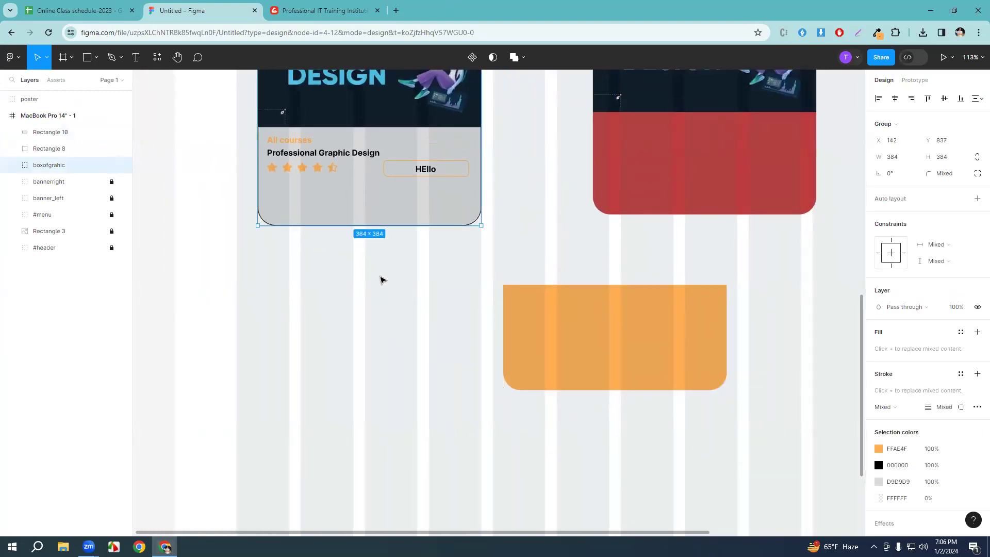
ctrl+scroll(631, 260, down, 2)
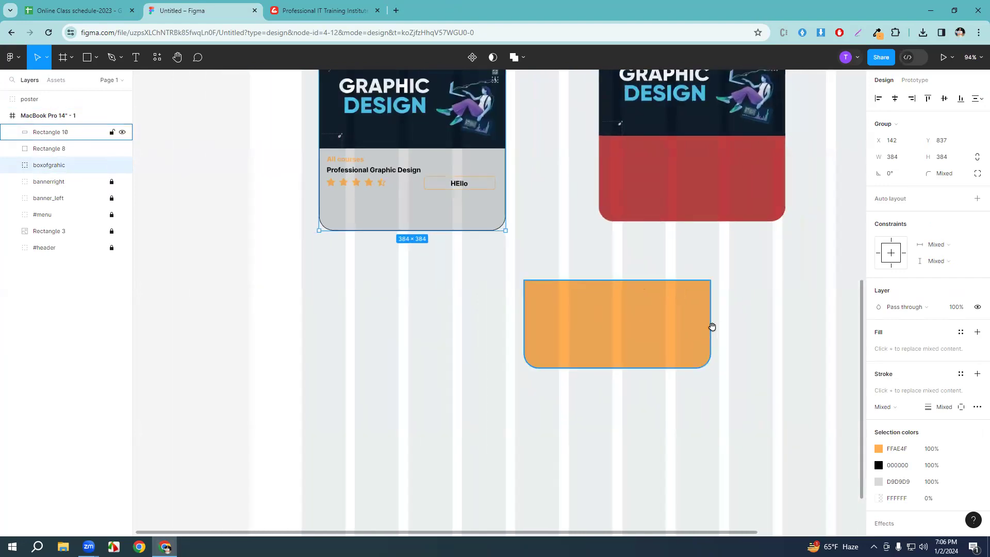
scroll(710, 324, down, 4)
scroll(658, 249, right, 3)
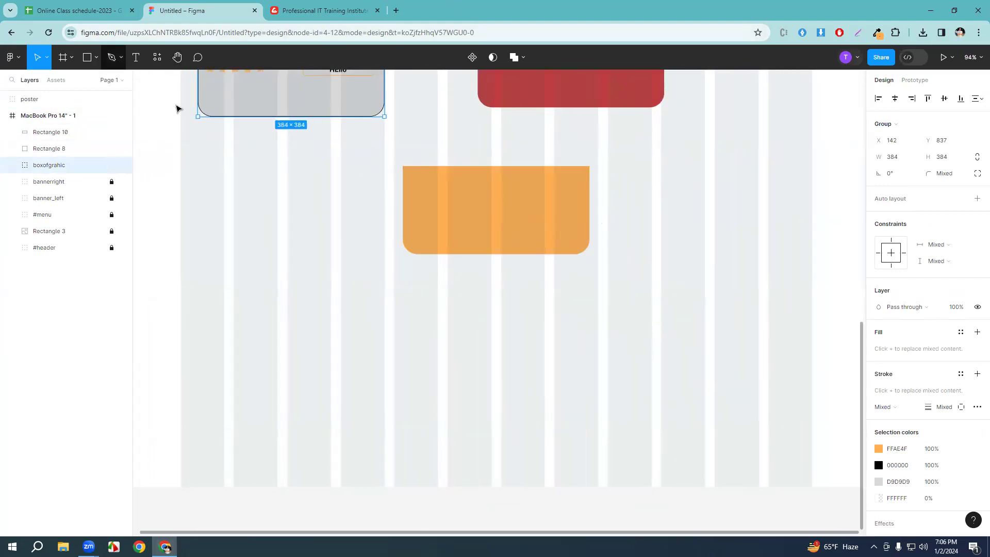
click(136, 58)
click(431, 187)
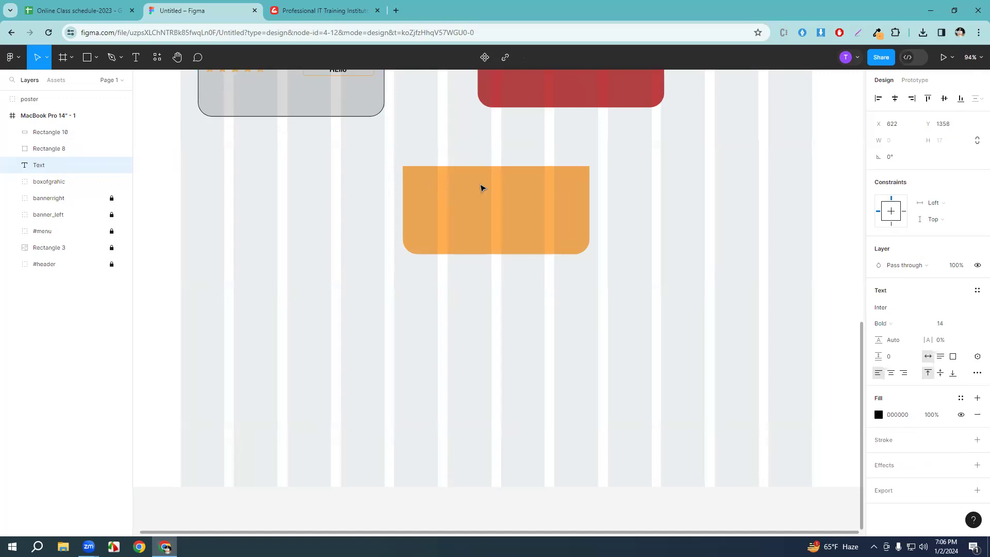
text(TE)
key(BackSpace)
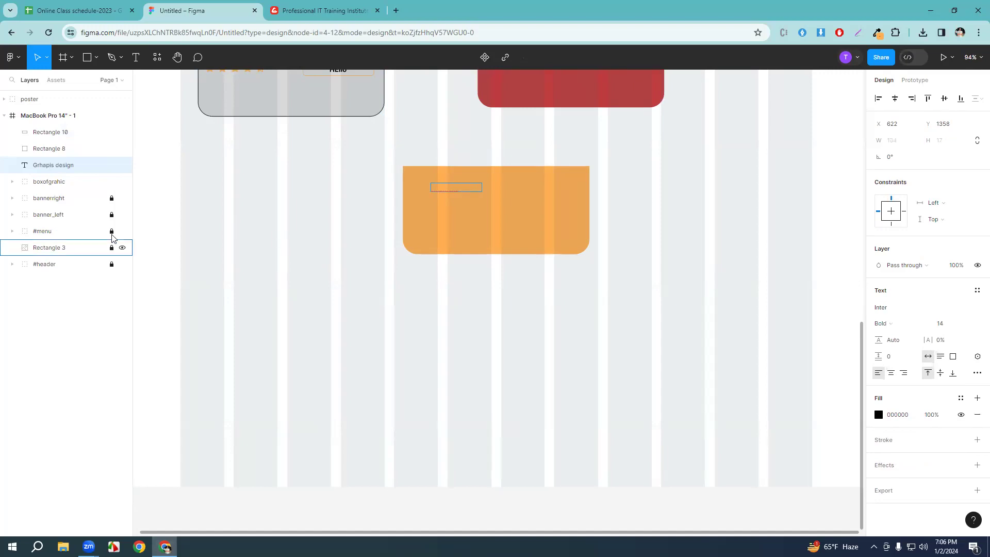
Stack the 'Grhapis design' label layer above the orange panel, Rectangle 10.
click(61, 148)
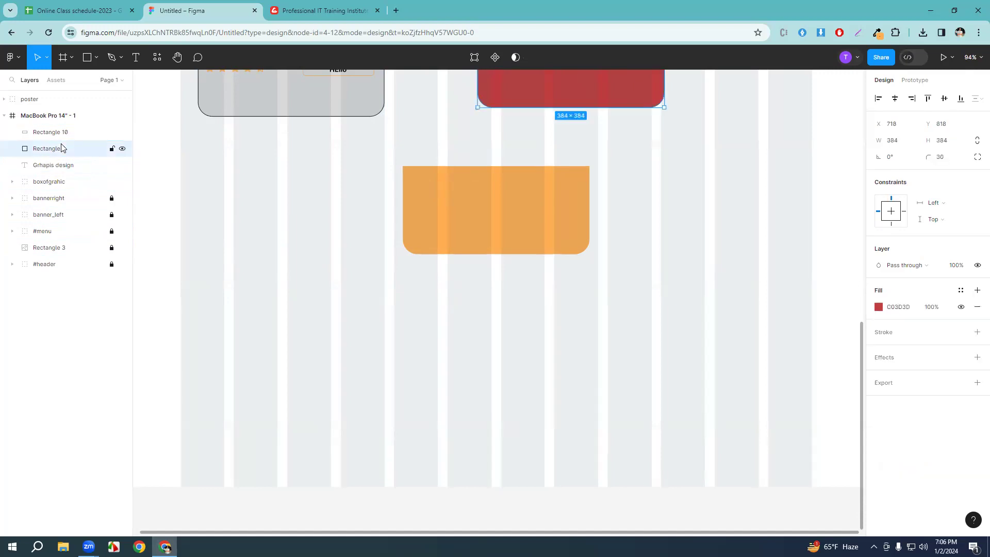
click(61, 133)
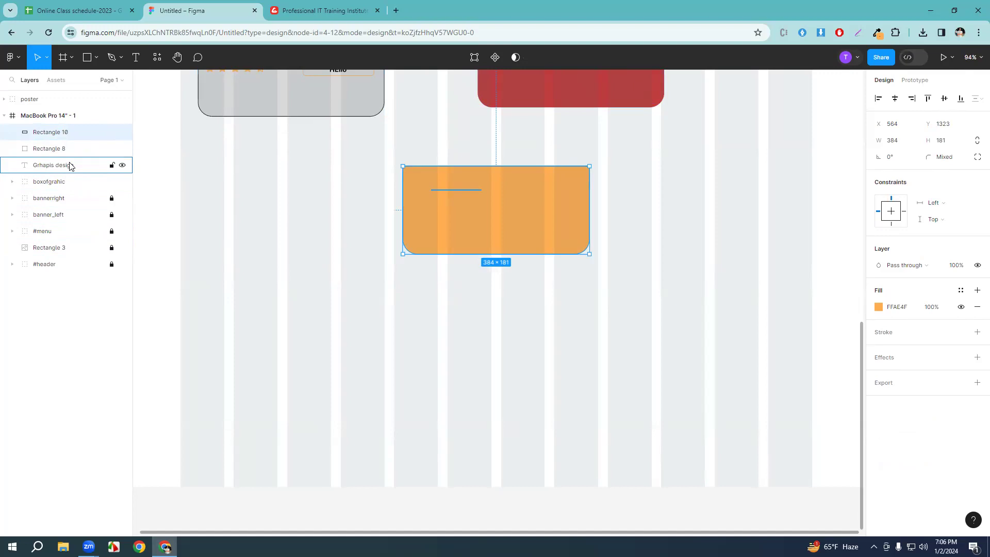
drag(71, 166, 66, 130)
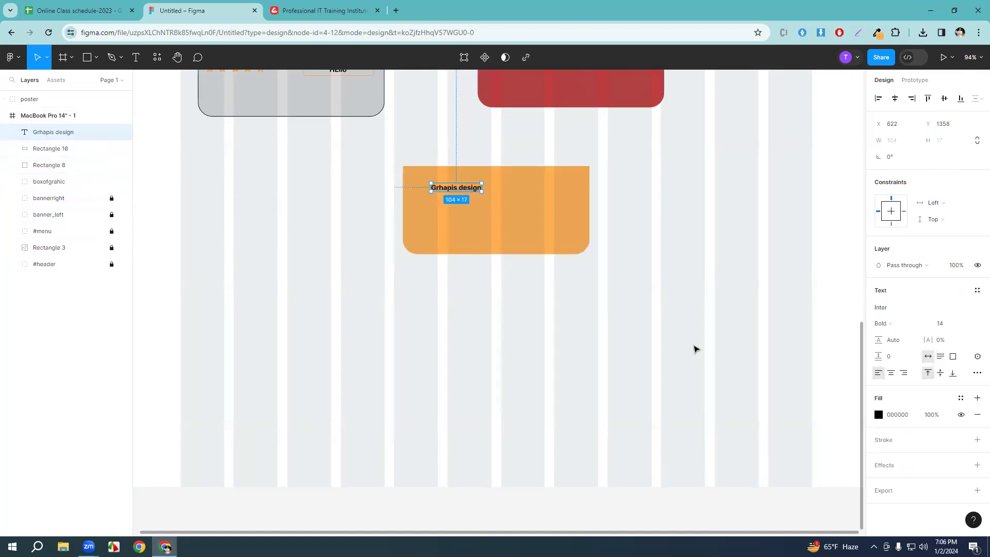
key(Escape)
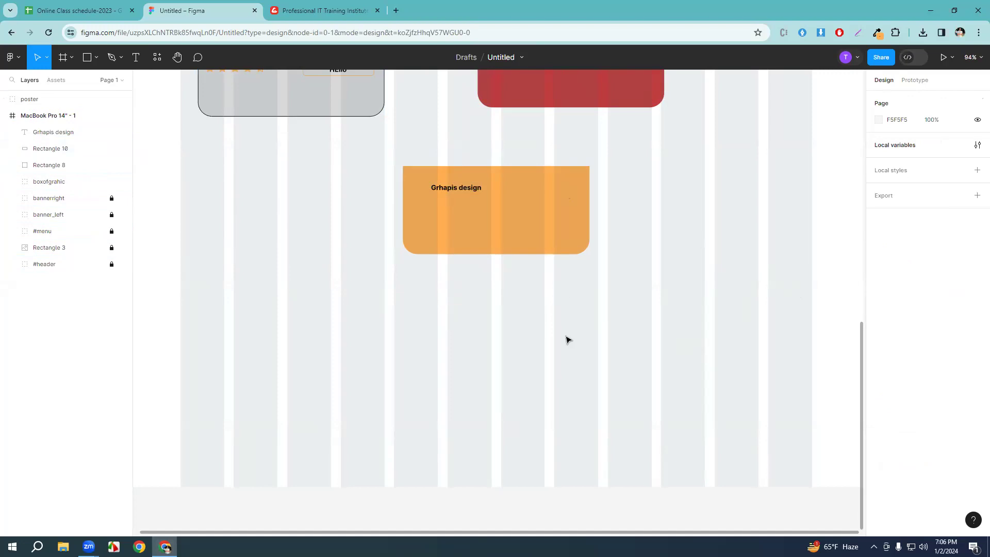
scroll(565, 335, up, 2)
Move the Graphic Design poster layer into the MacBook Pro 14" - 1 frame.
scroll(639, 310, up, 3)
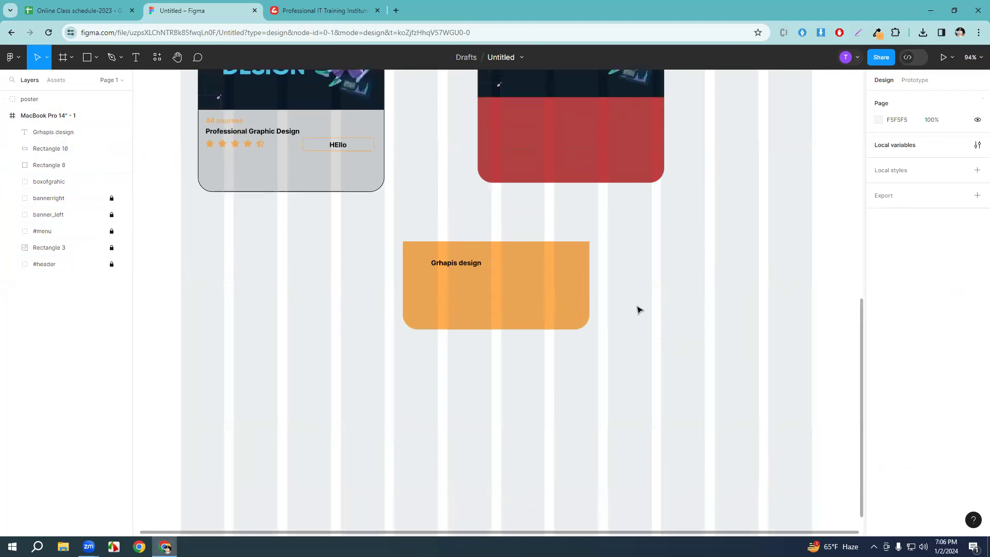
scroll(611, 302, up, 4)
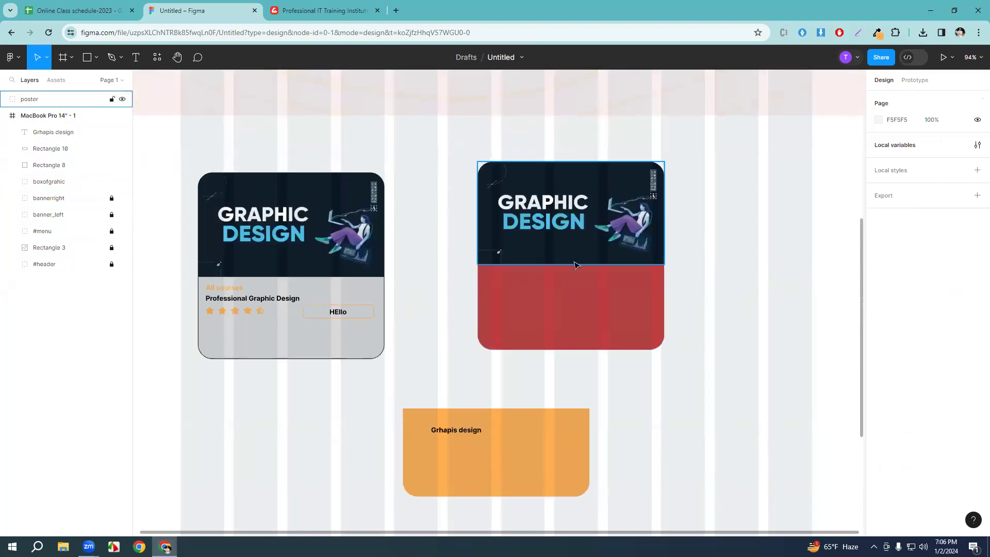
click(637, 242)
drag(766, 391, 446, 135)
click(779, 224)
drag(61, 103, 63, 129)
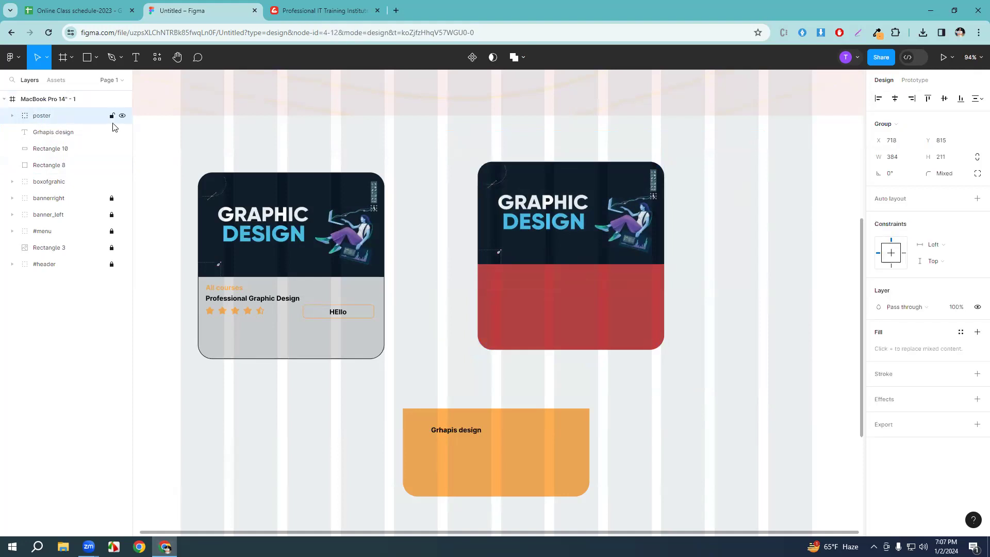
scroll(654, 284, down, 1)
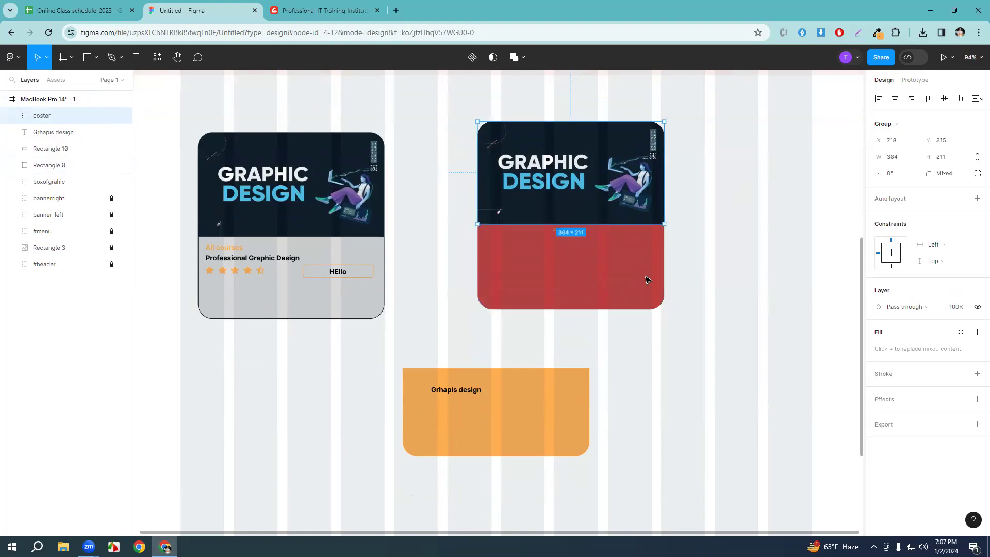
Group the poster with red Rectangle 8 and name the group 'card top'.
click(725, 298)
drag(758, 324, 468, 126)
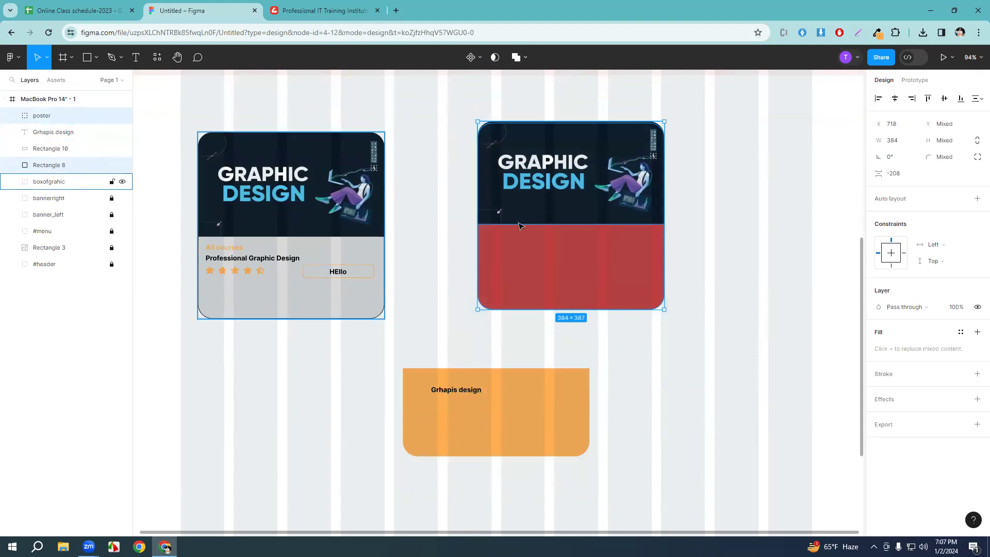
key(ctrl+g)
key(ctrl+r)
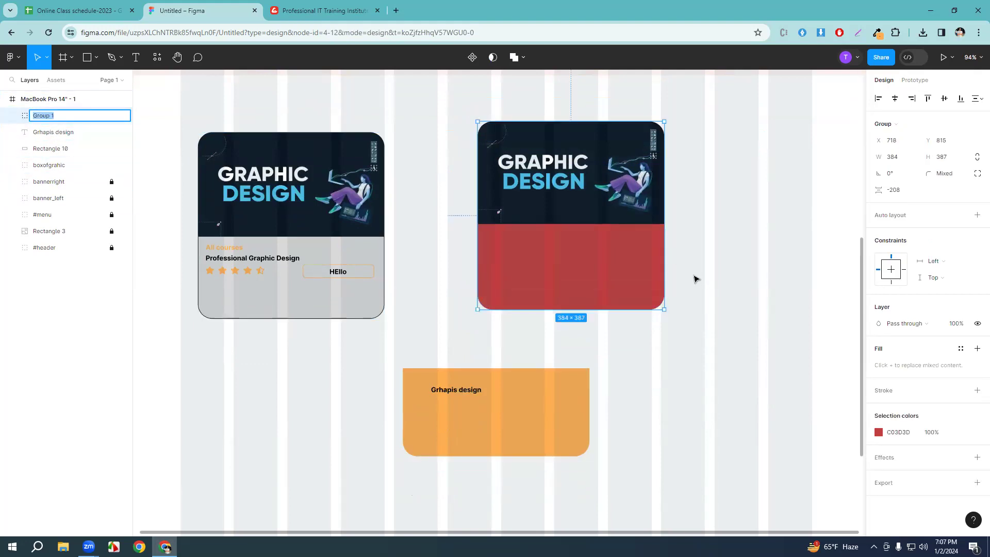
key(BackSpace)
key(Return)
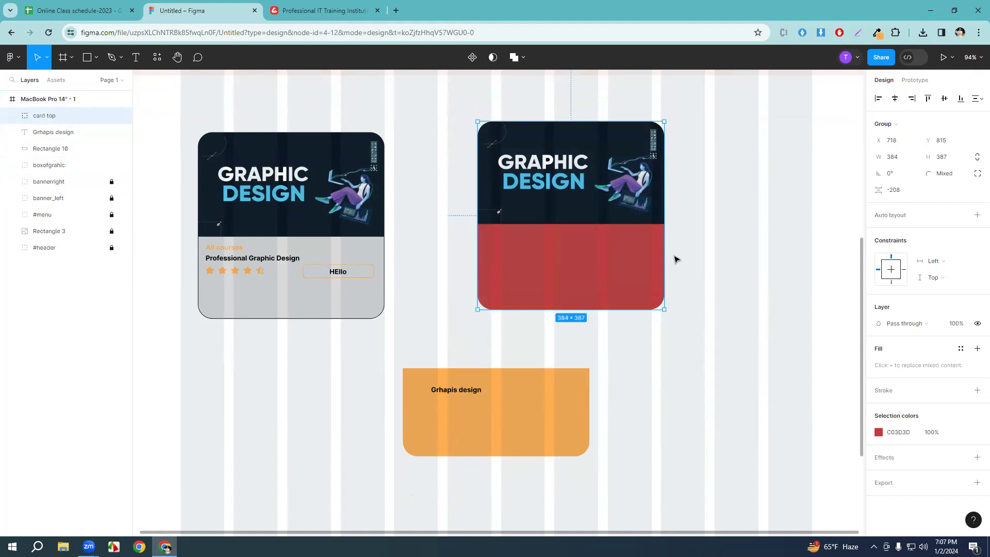
Duplicate the 'Grhapis design' label into a second column on the orange panel.
click(740, 309)
click(504, 409)
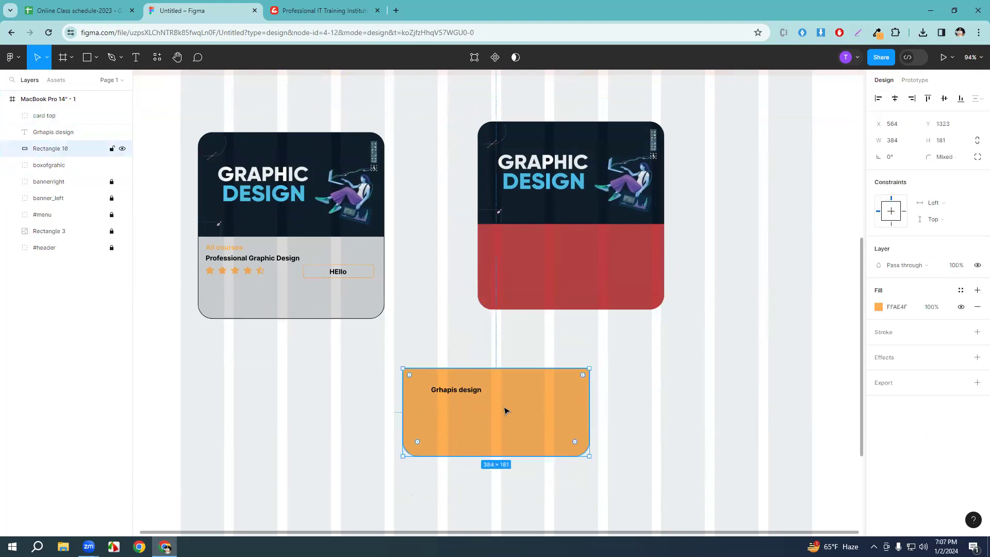
click(74, 134)
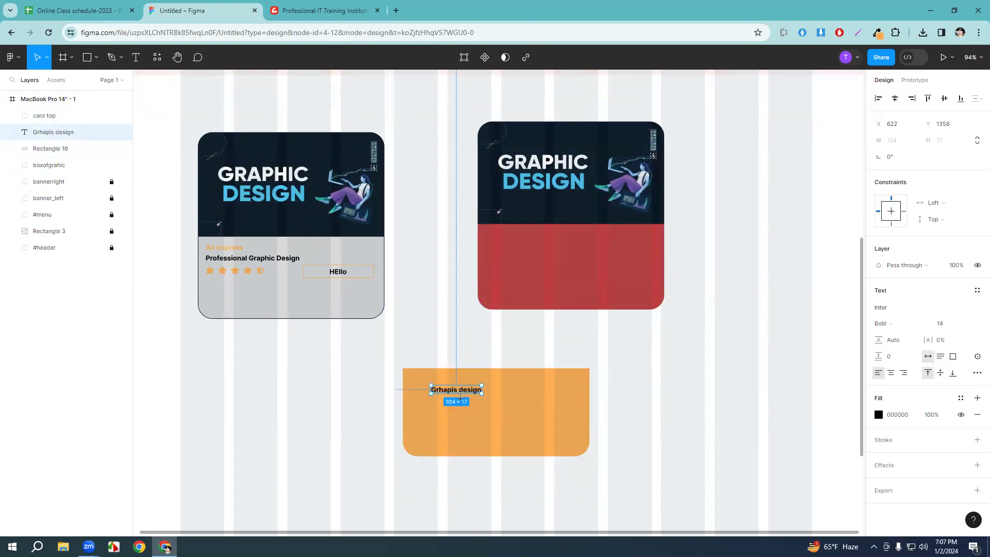
drag(463, 393, 542, 391)
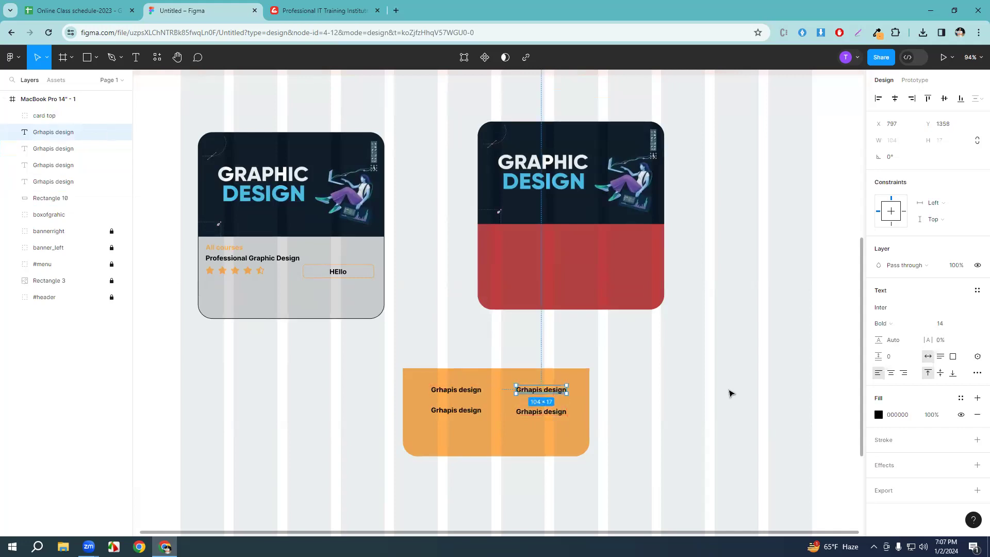
Draw a 156 × 35 grey button rectangle near the orange panel's bottom.
scroll(730, 393, down, 1)
key(r)
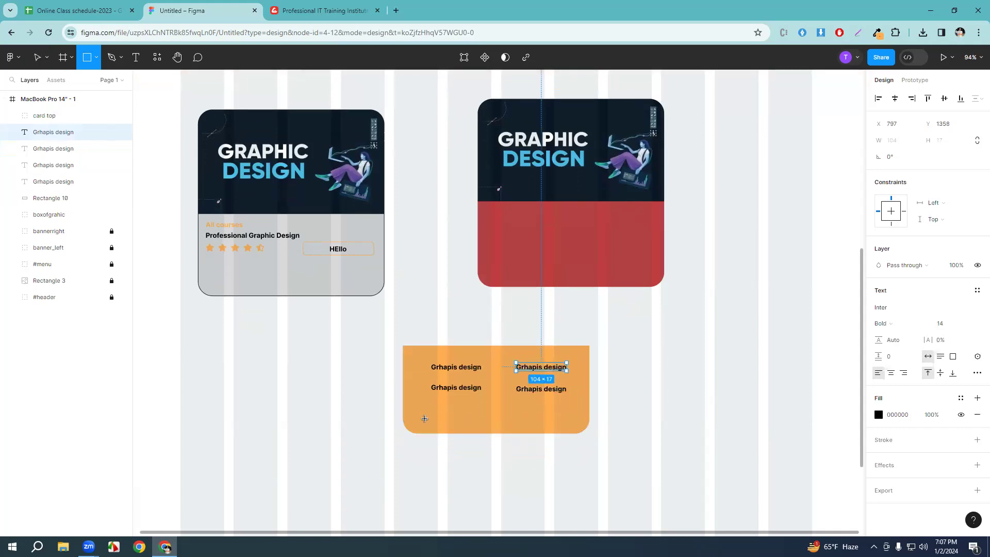
mouse_move(462, 407)
mouse_down()
mouse_move(537, 424)
mouse_move(499, 418)
mouse_move(521, 398)
mouse_move(491, 414)
mouse_move(498, 417)
mouse_up()
Bring the grey button, Rectangle 11, to the top of the layer stack.
click(531, 415)
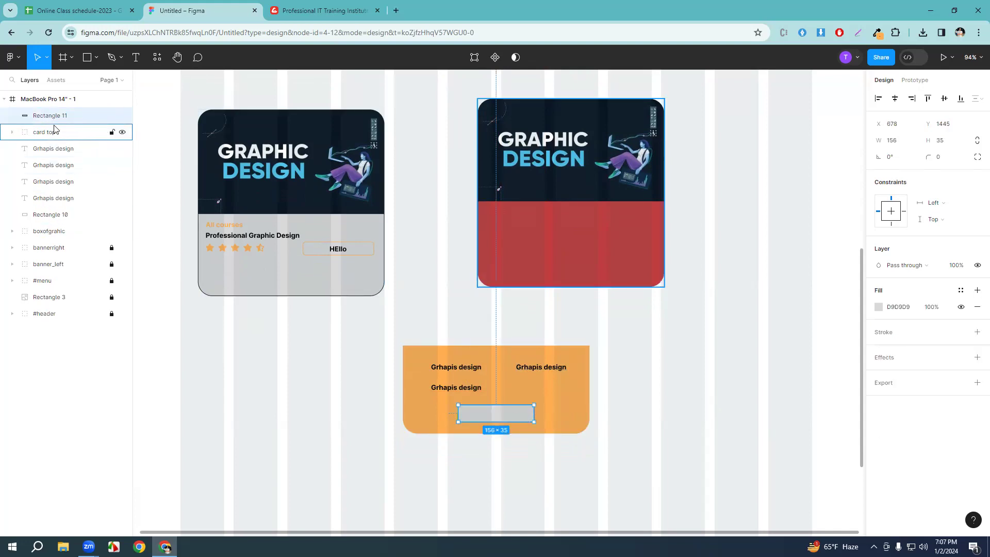
drag(51, 120, 63, 201)
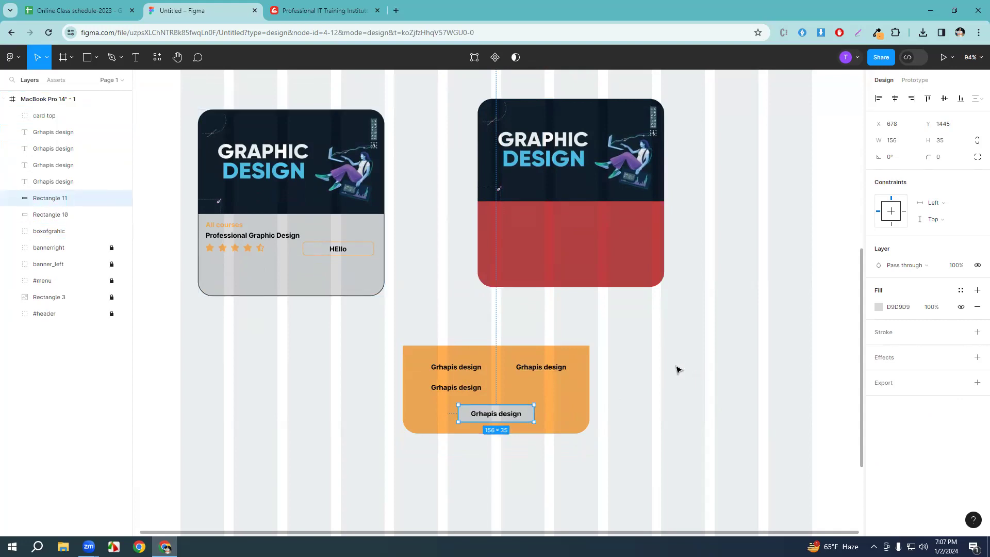
key(ctrl+shift+bracketright)
click(513, 422)
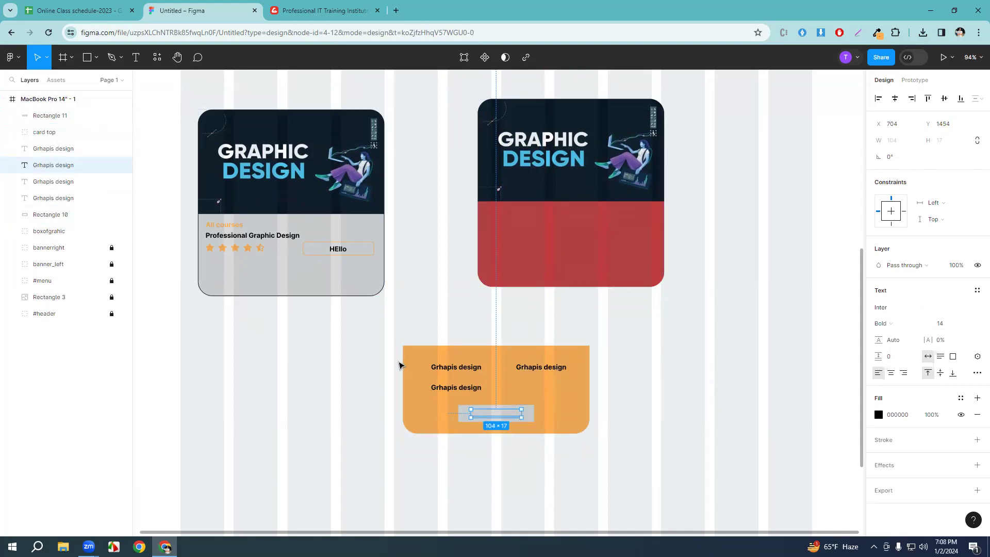
click(123, 115)
click(122, 115)
Move all four 'Grhapis design' label layers above Rectangle 11 and the orange panel.
click(63, 151)
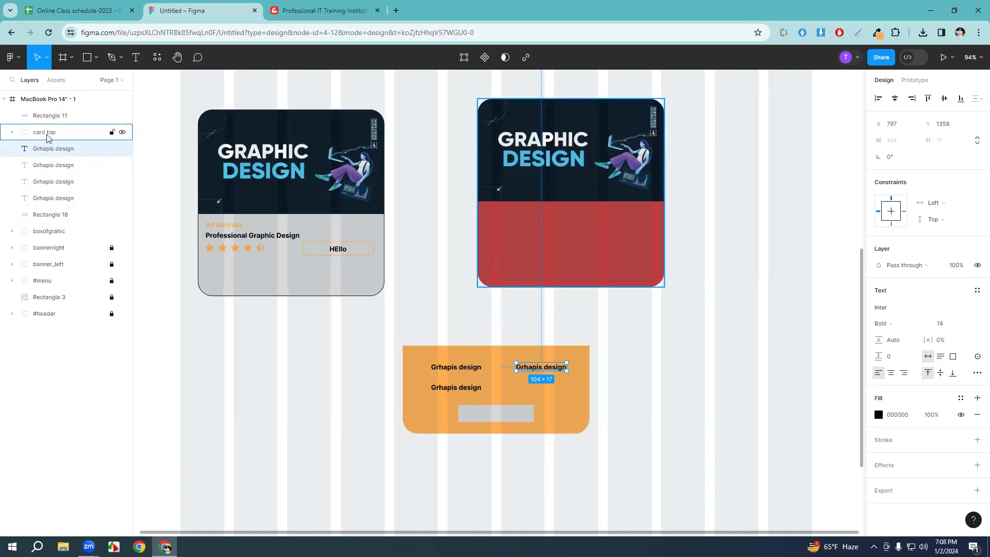
click(50, 169)
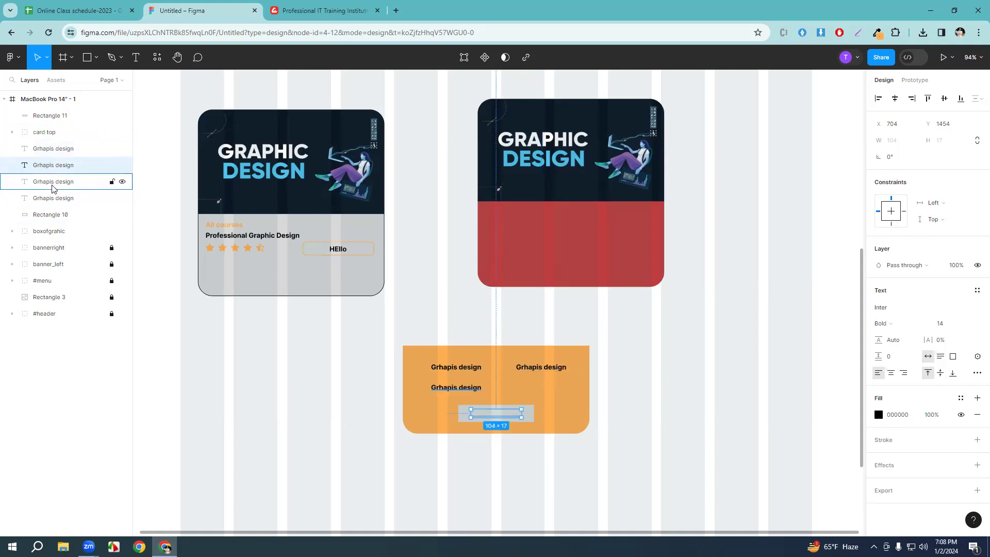
click(53, 184)
click(60, 202)
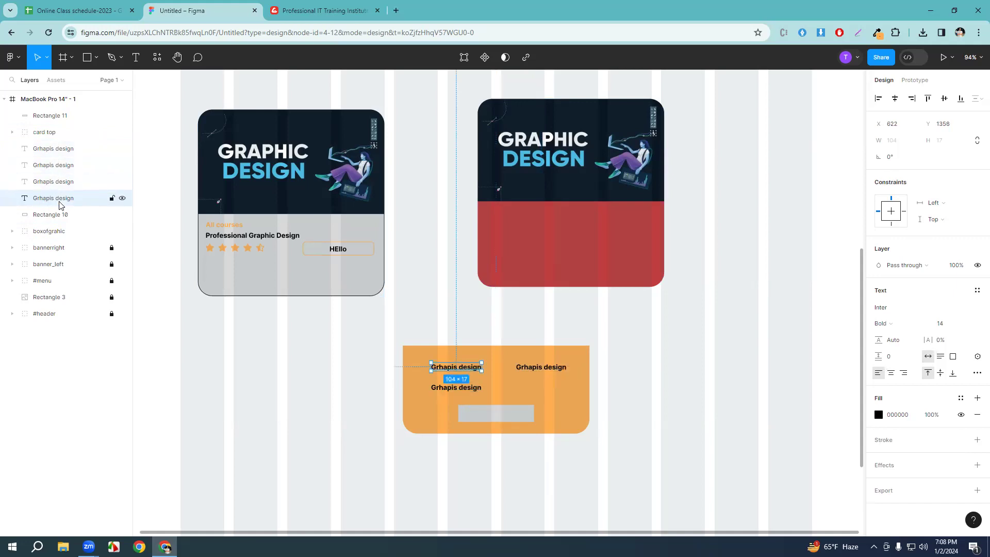
click(59, 150)
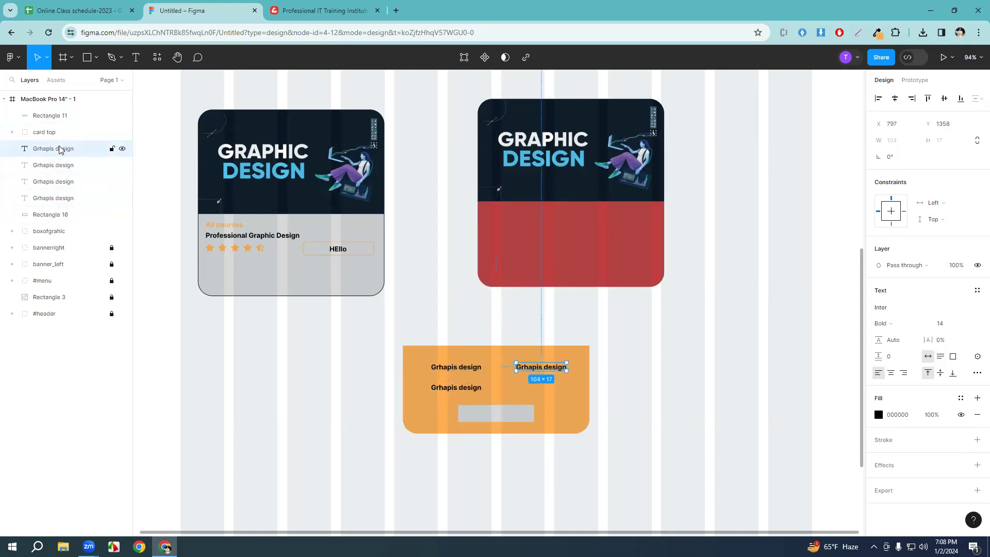
click(62, 163)
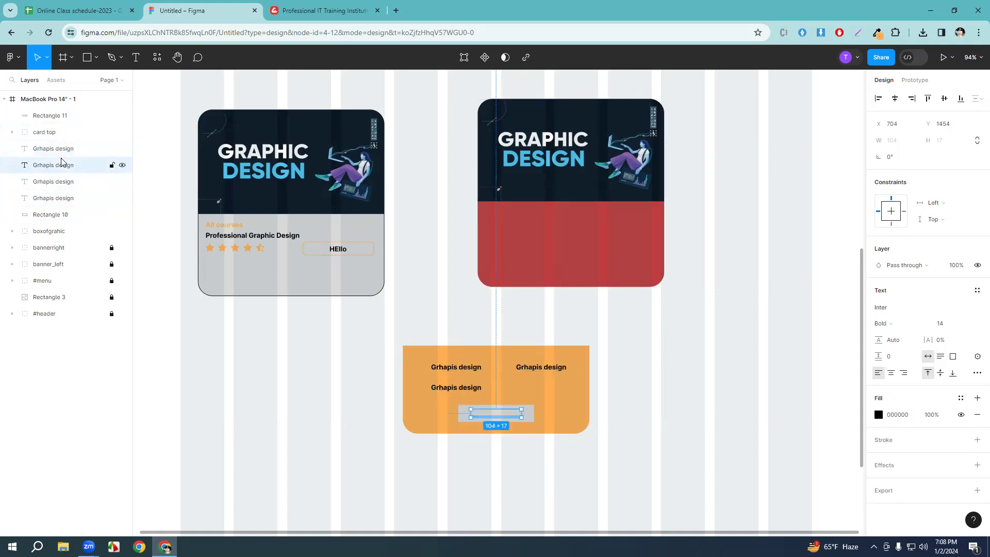
drag(61, 169, 60, 111)
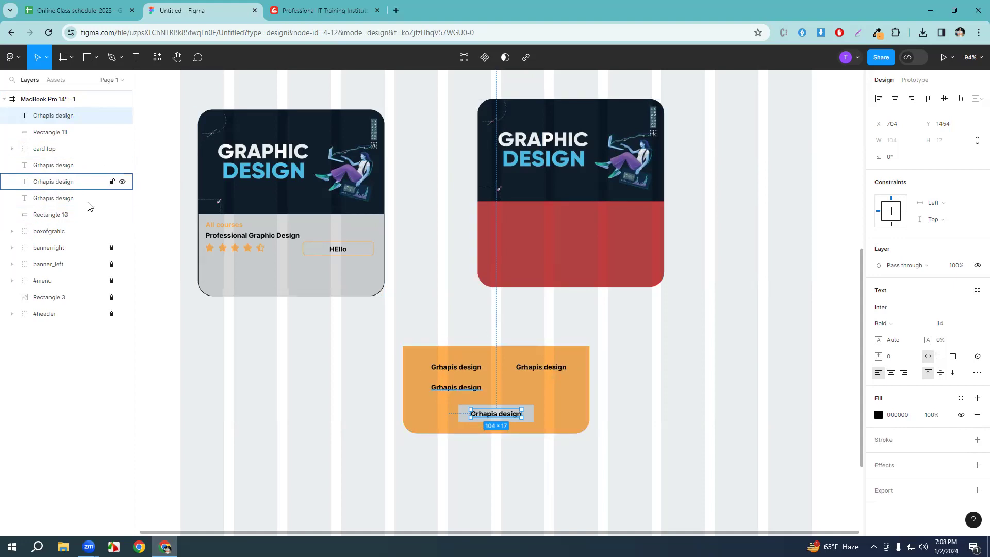
drag(72, 167, 66, 127)
drag(65, 182, 66, 151)
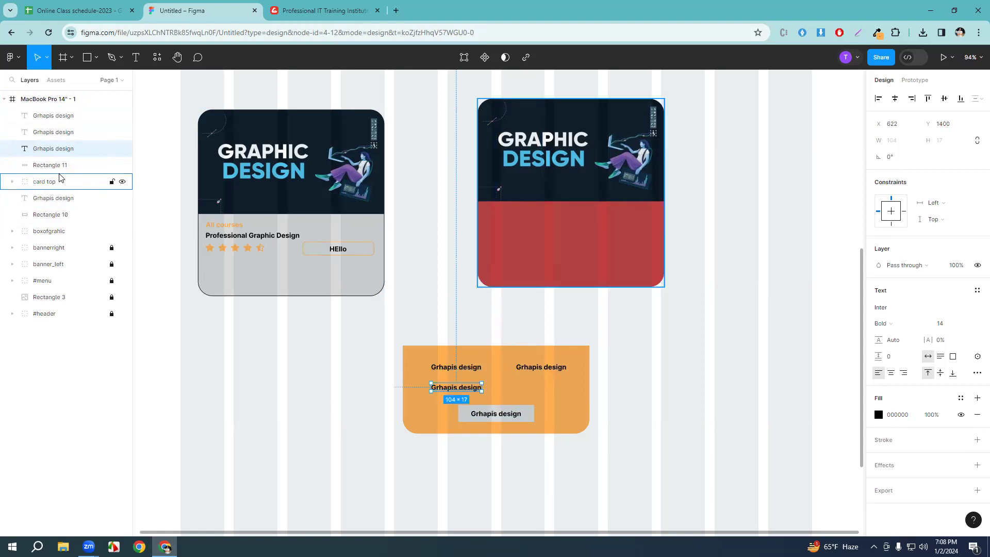
drag(62, 198, 69, 164)
click(51, 214)
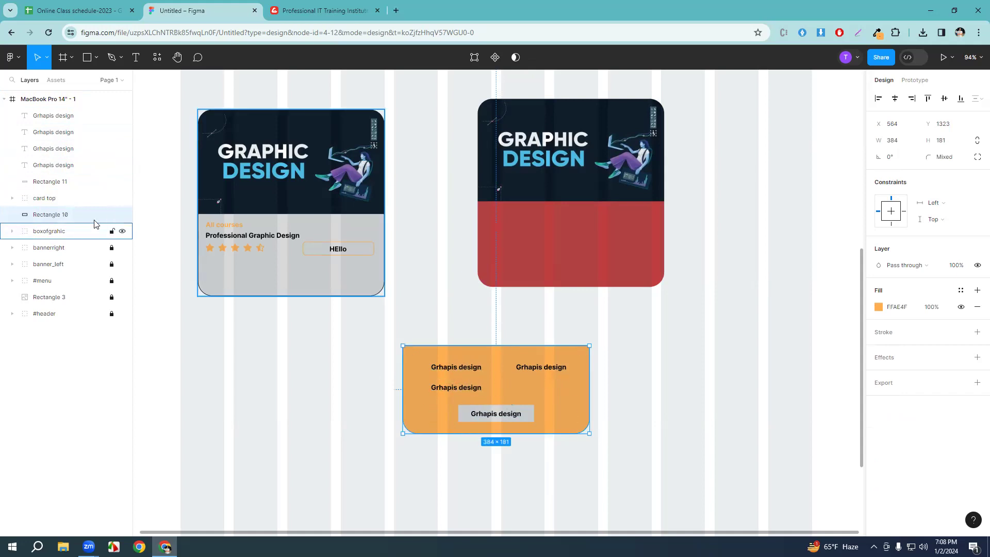
Move the orange panel layer above card top, checking the button and panel layers.
click(44, 183)
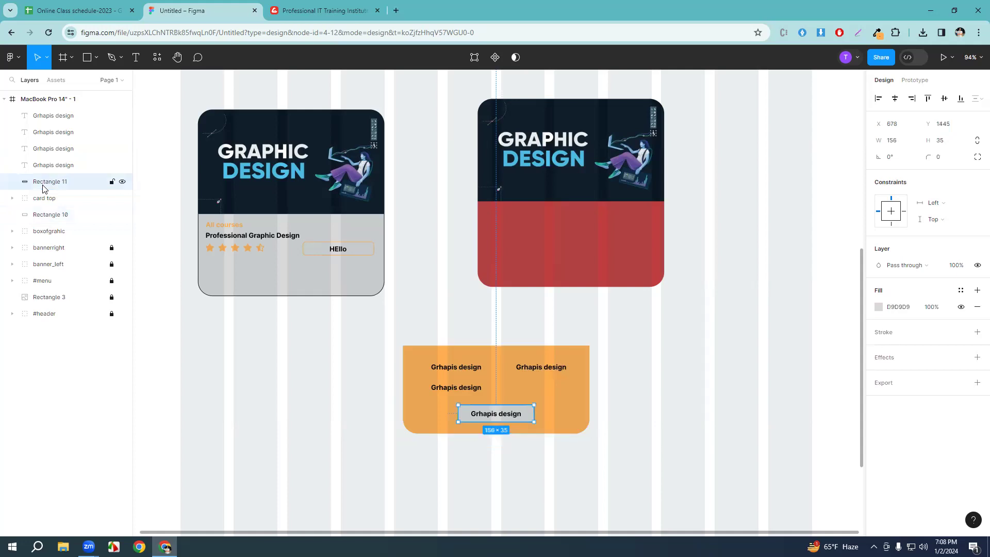
click(122, 182)
click(122, 182)
drag(57, 217, 61, 197)
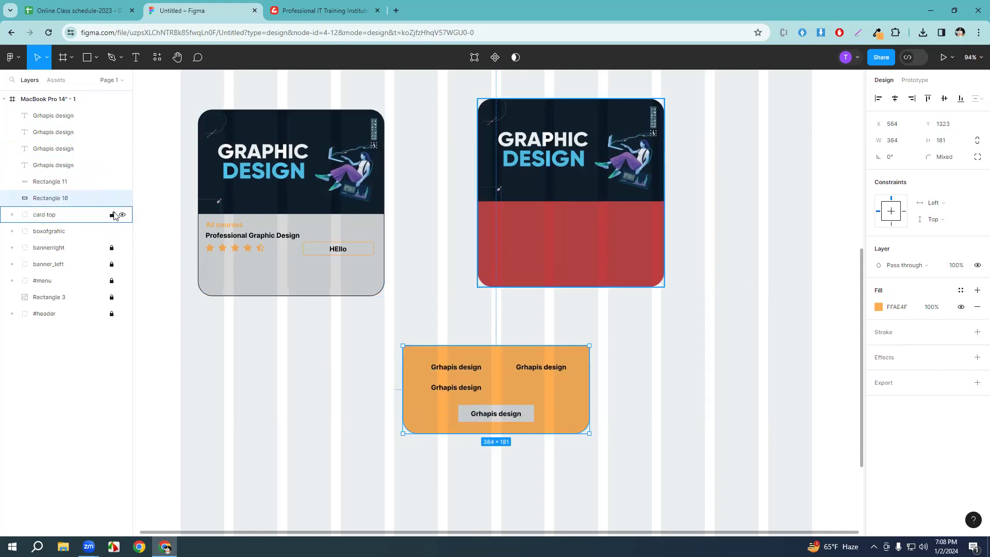
click(123, 199)
click(123, 199)
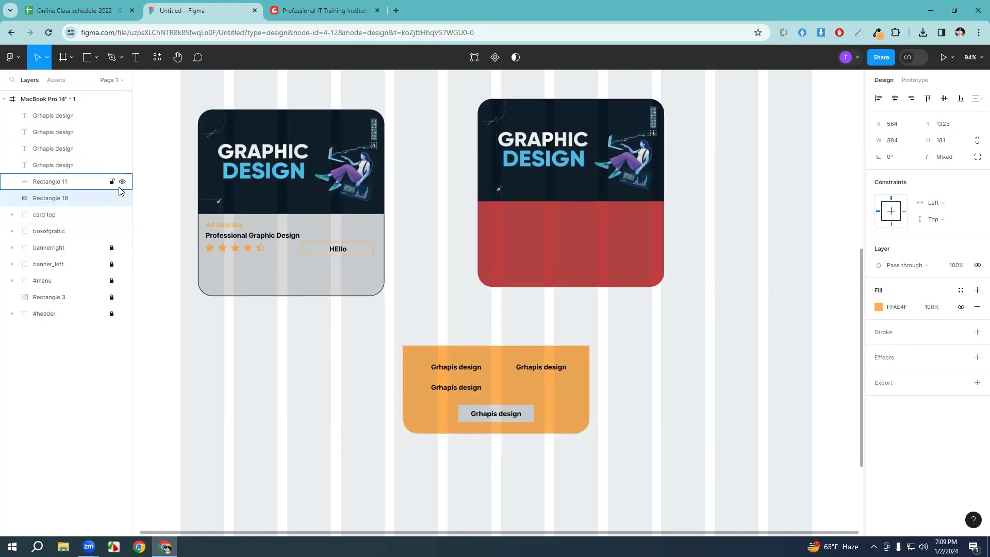
click(122, 182)
click(122, 183)
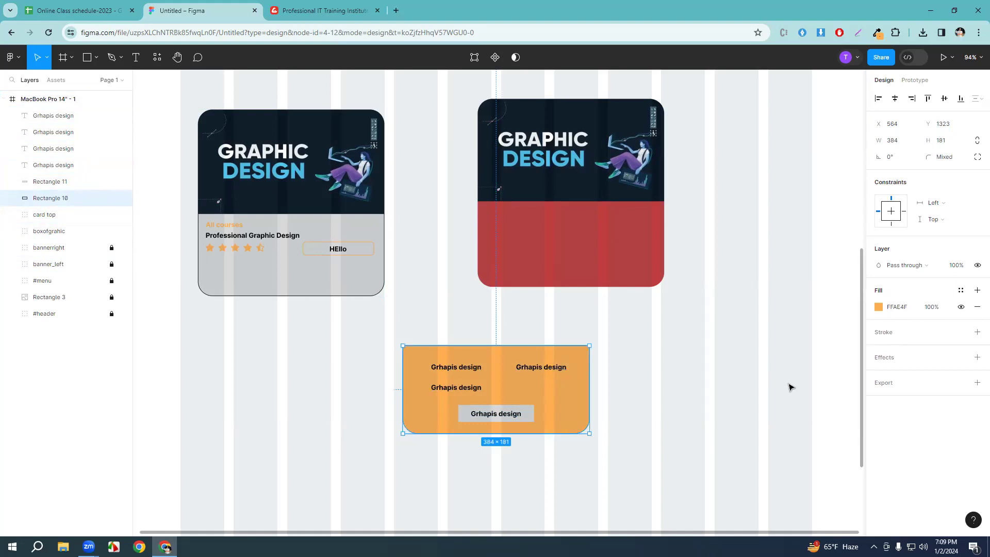
Group the panel, labels and button as 'card bottom' under the right card's image.
click(653, 460)
drag(625, 458, 380, 331)
key(ctrl+g)
key(ctrl+r)
key(BackSpace)
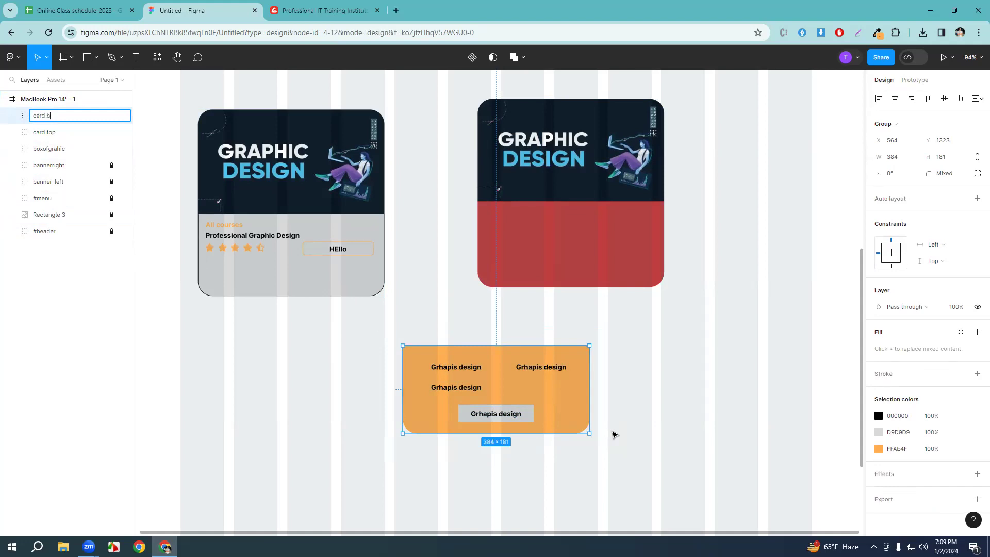
key(Return)
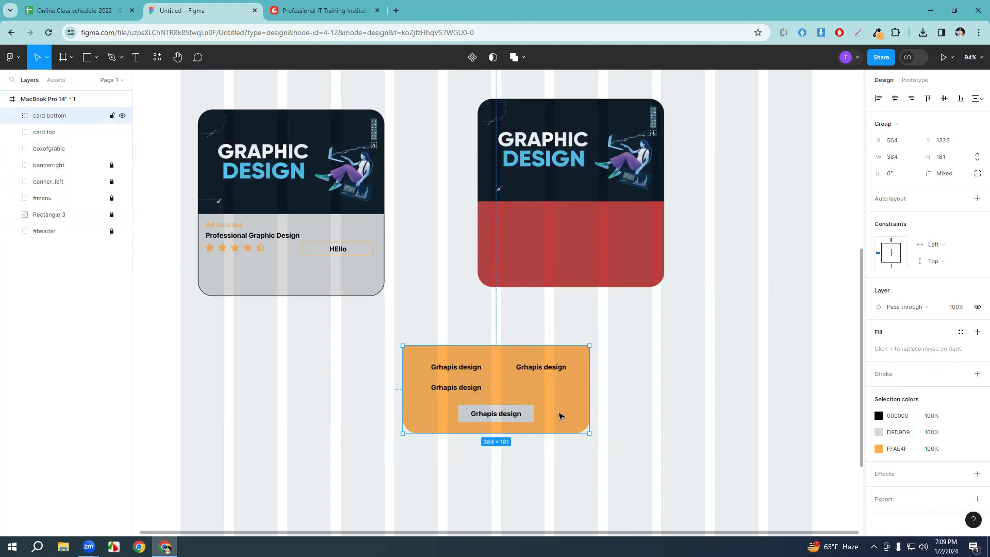
drag(574, 418, 630, 273)
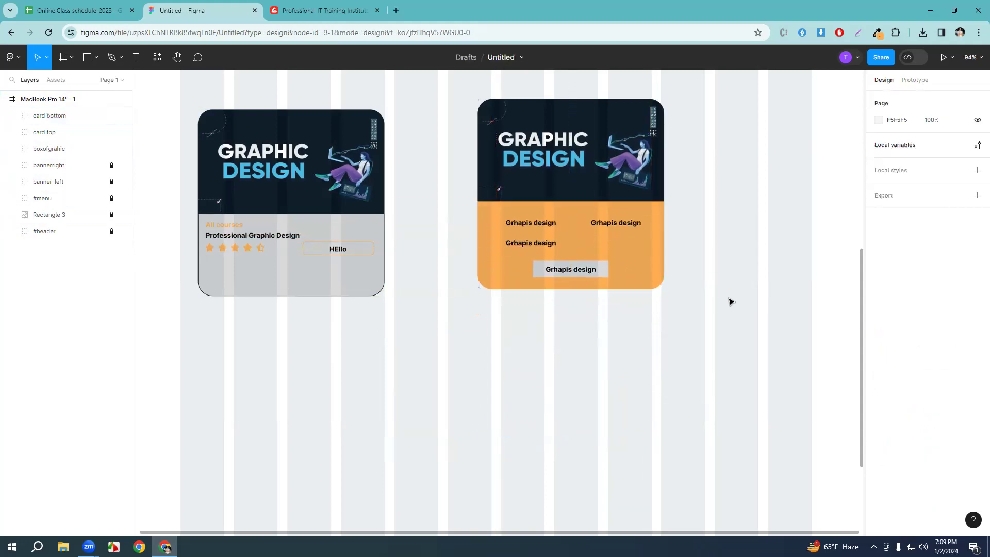
Group the card top image and card bottom panel as 'ful card'.
drag(748, 387, 464, 95)
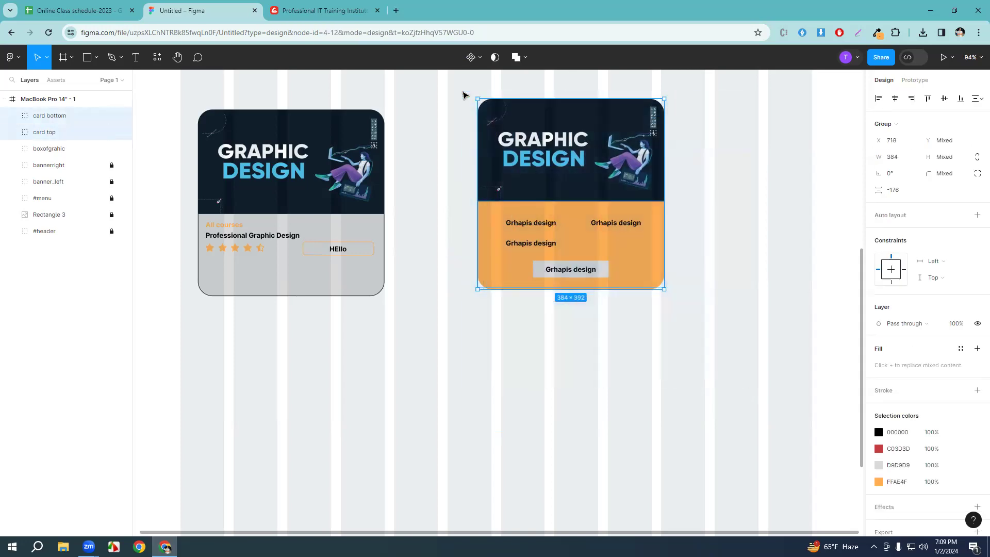
key(ctrl+g)
key(ctrl+r)
key(BackSpace)
text(ful card)
key(Return)
Delete the old grey left card and move ful card into its spot.
click(705, 332)
click(633, 269)
scroll(932, 413, down, 2)
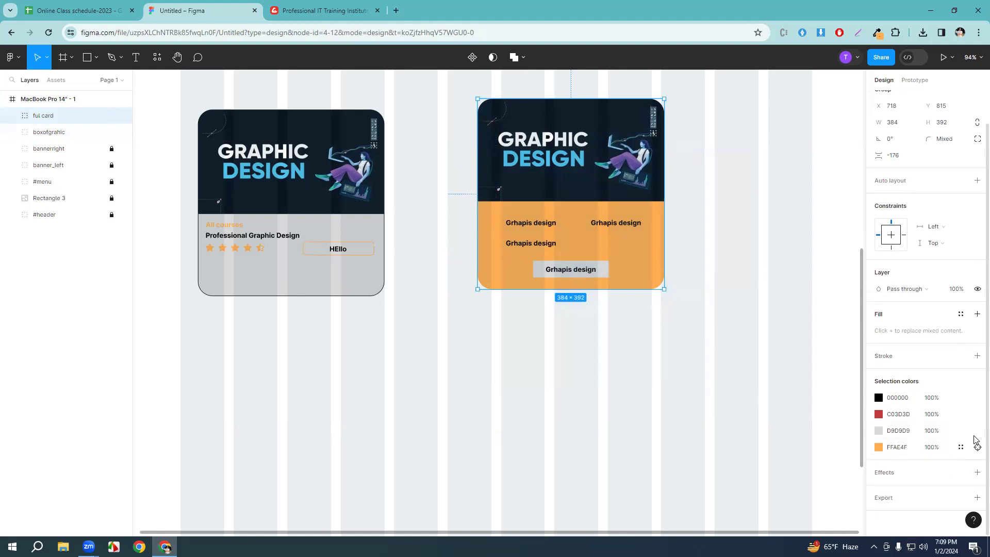
click(752, 314)
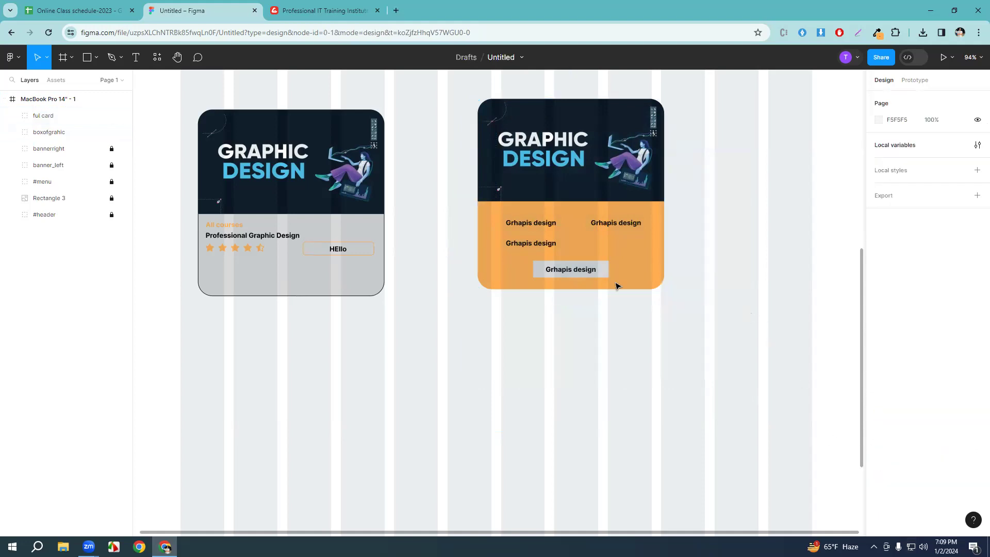
click(338, 195)
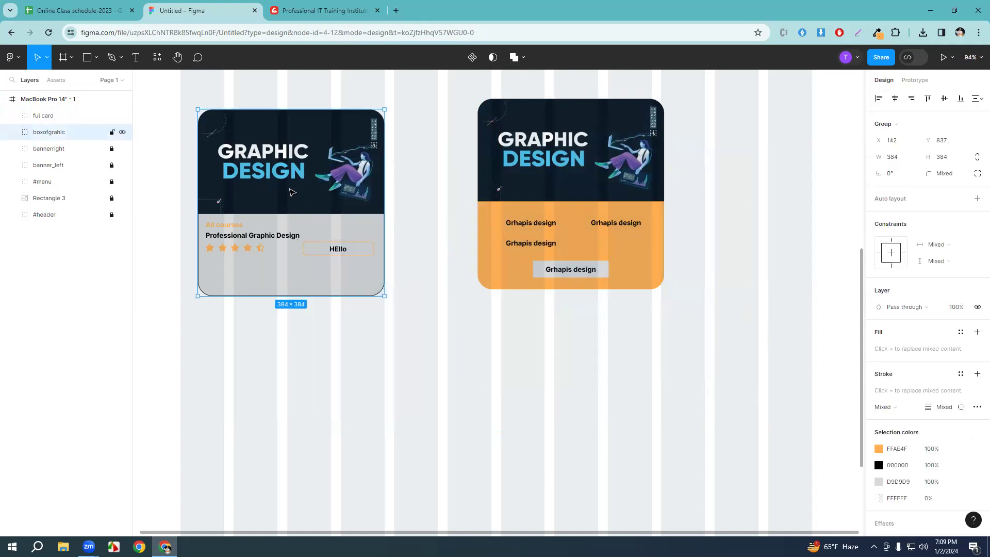
key(Delete)
click(579, 170)
drag(578, 170, 330, 204)
ctrl+scroll(635, 298, down, 3)
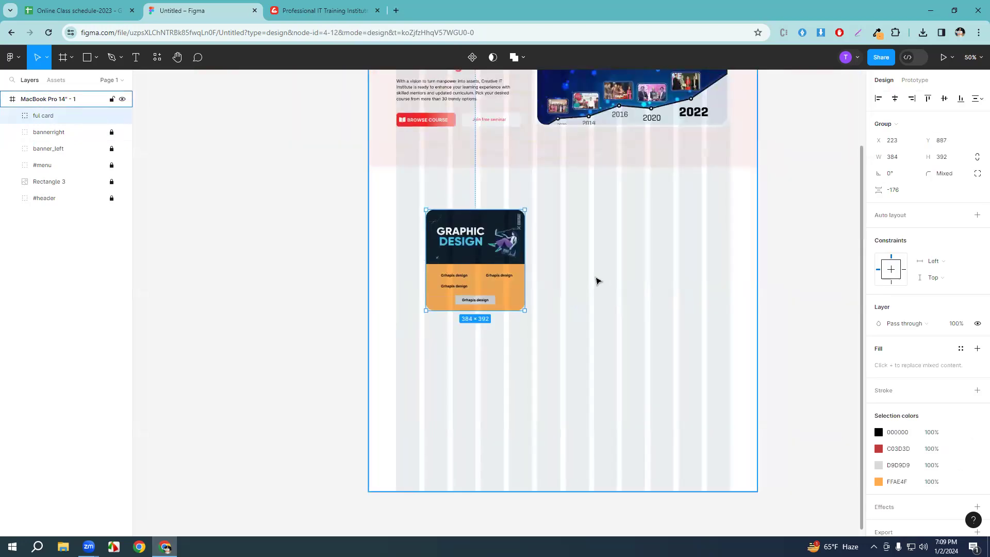
Duplicate ful card beside the original and rename the copy 'ful card 2'.
ctrl+scroll(597, 279, up, 2)
ctrl+scroll(597, 280, up, 1)
drag(368, 252, 618, 243)
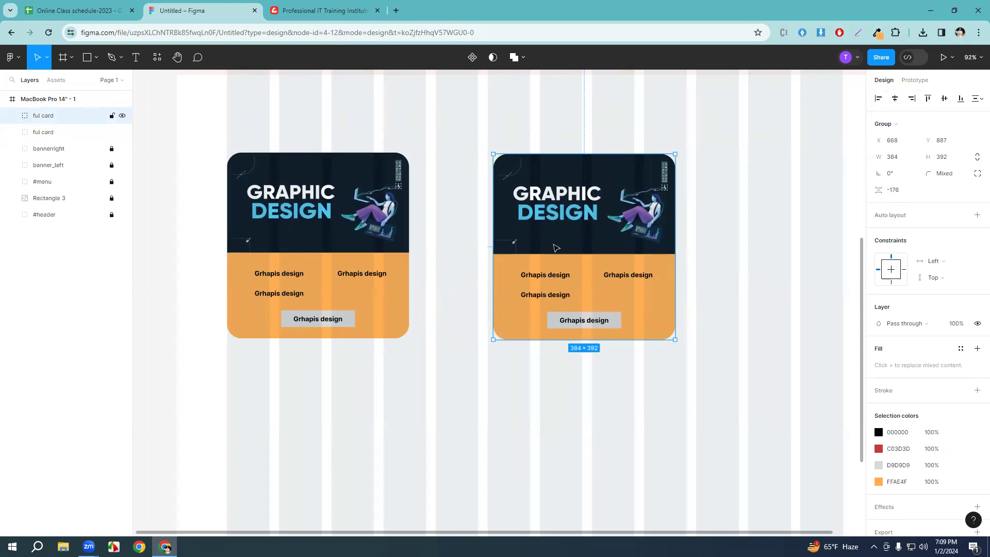
click(123, 116)
click(123, 116)
double_click(44, 115)
click(61, 119)
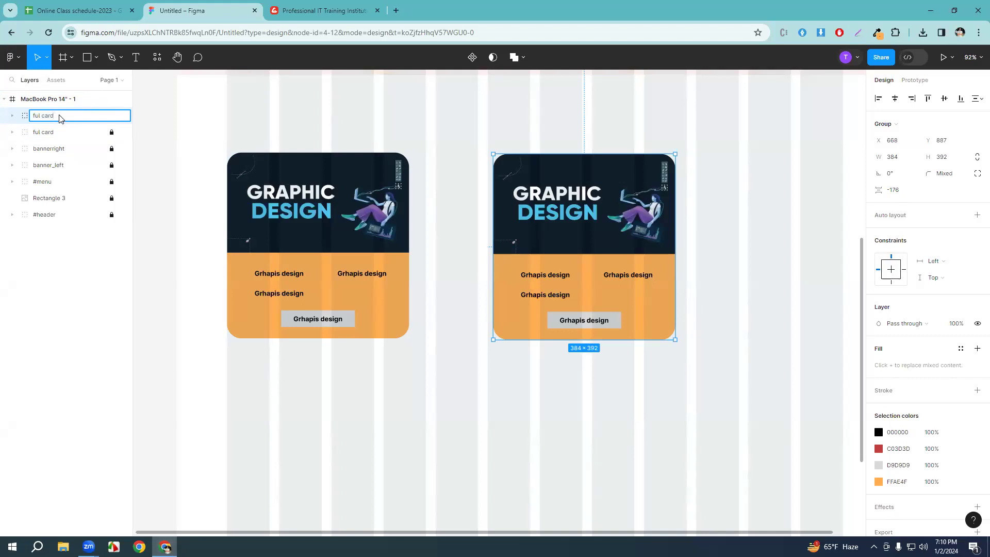
key(Return)
Glance at the Creative IT page, then expand ful card 2's layers in Figma.
click(324, 10)
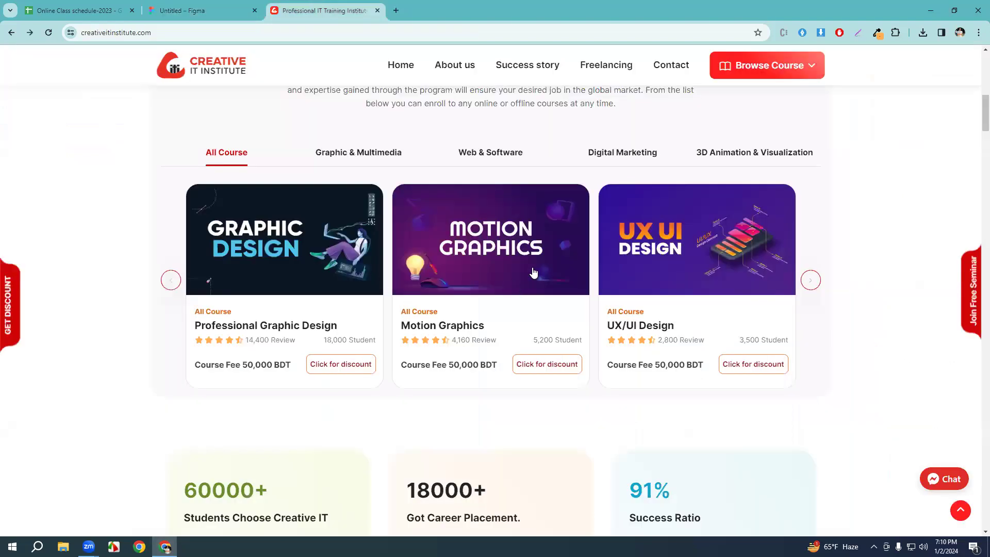
click(240, 13)
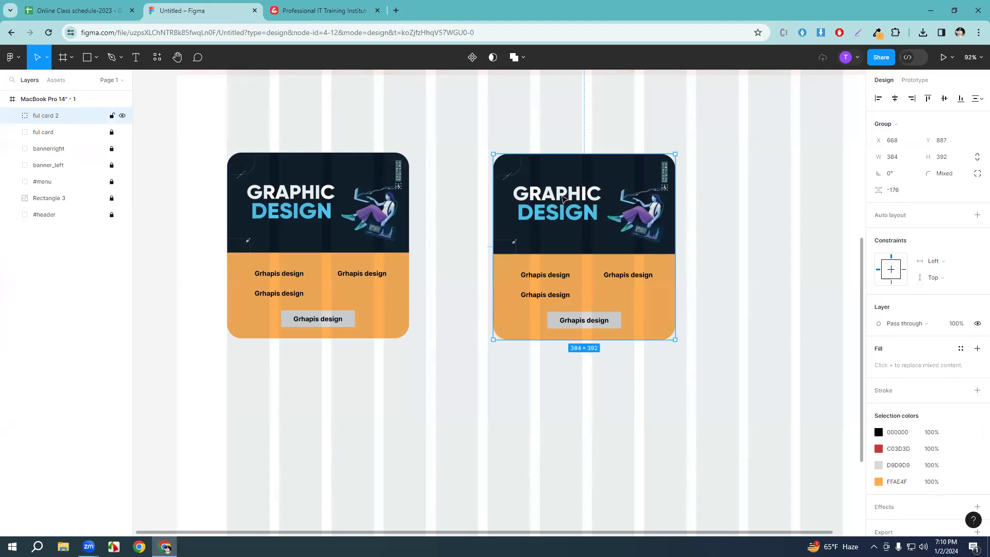
click(12, 118)
Sample the page's white #FFFFFF and mark the Motion Graphics image for download.
click(291, 8)
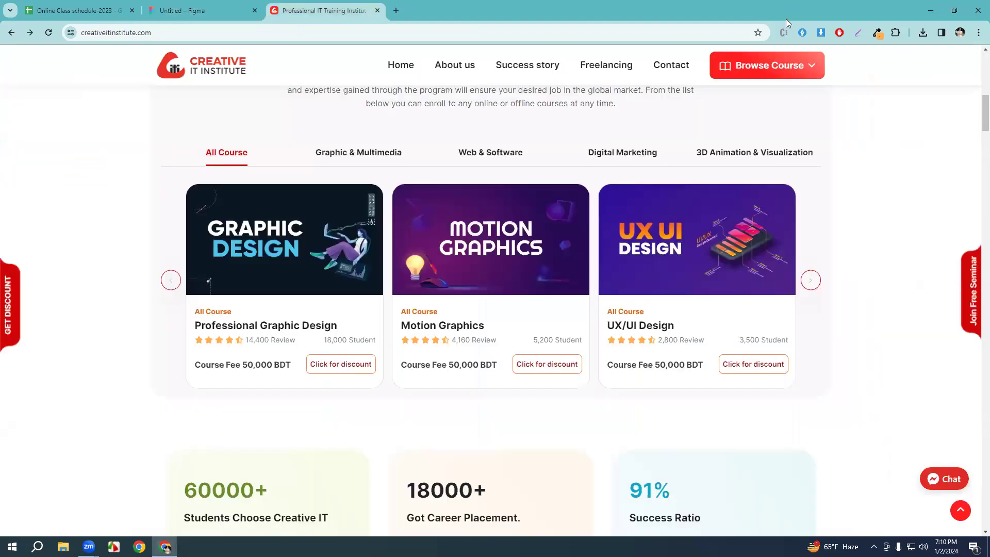
click(876, 33)
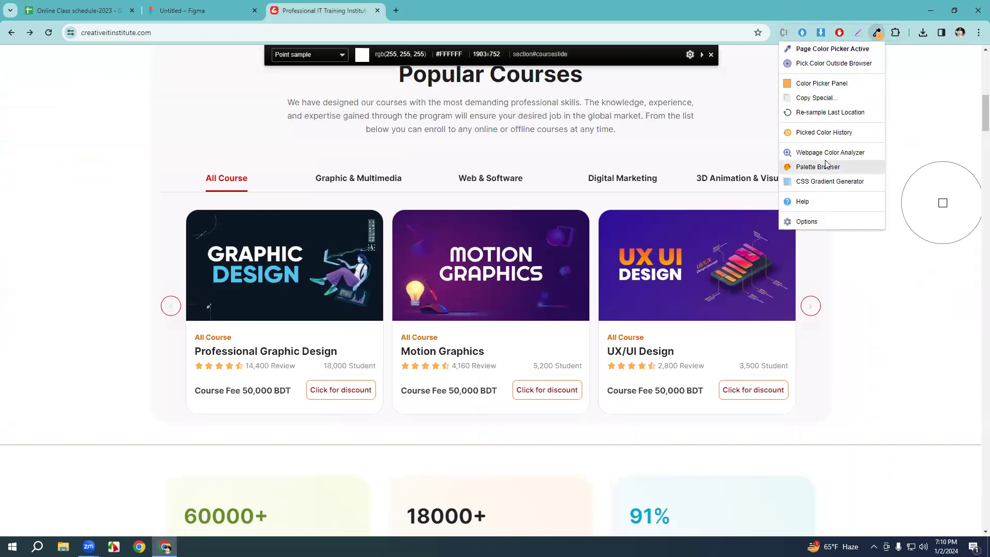
click(923, 212)
click(820, 34)
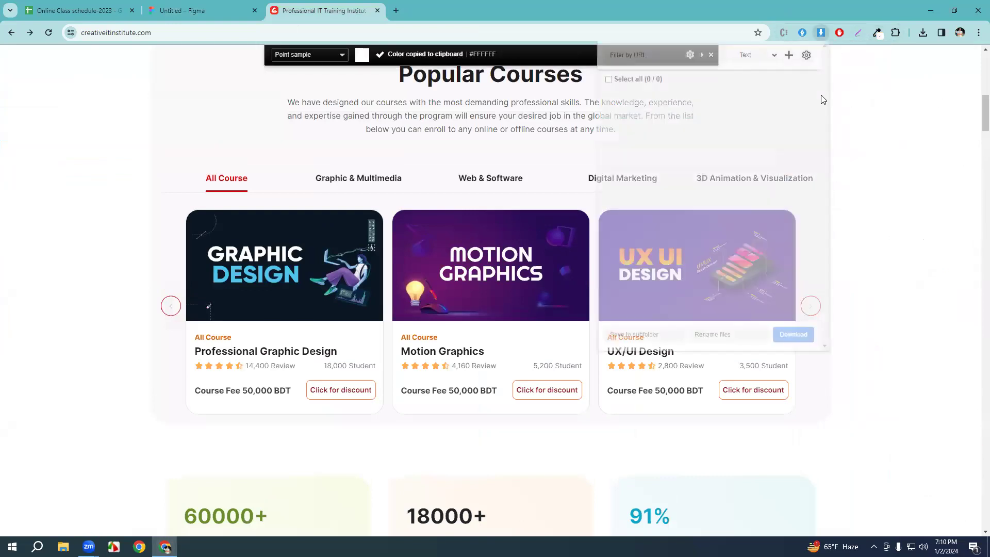
scroll(750, 213, down, 10)
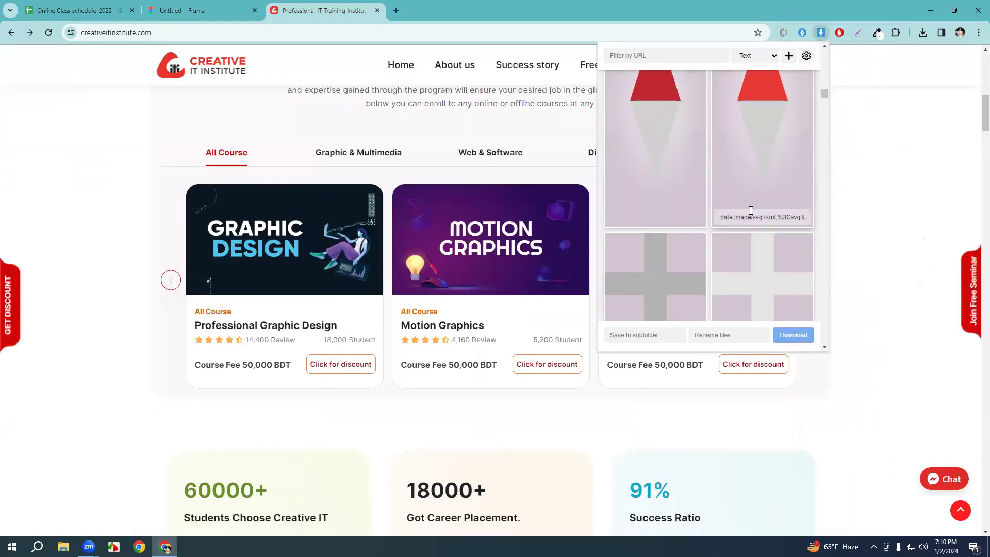
scroll(751, 216, down, 10)
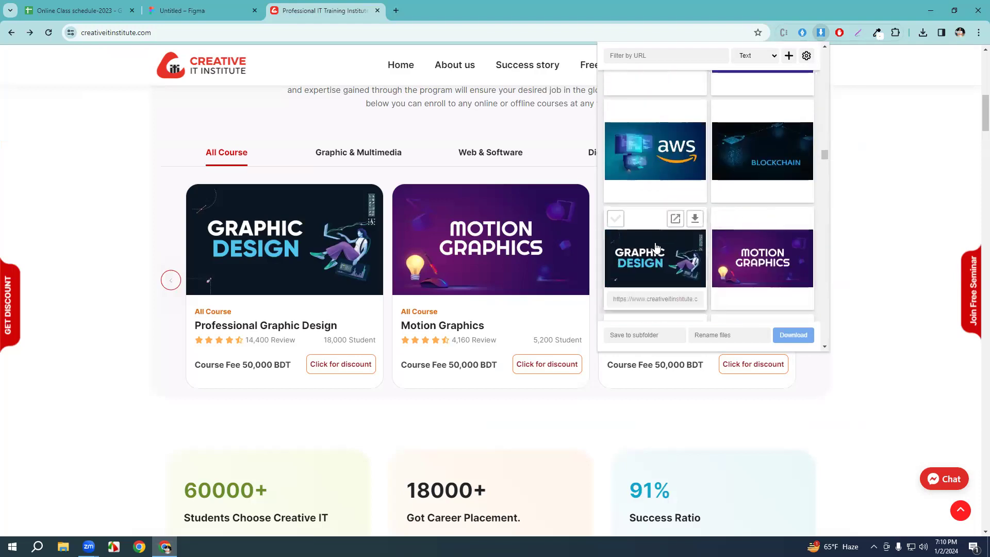
click(722, 219)
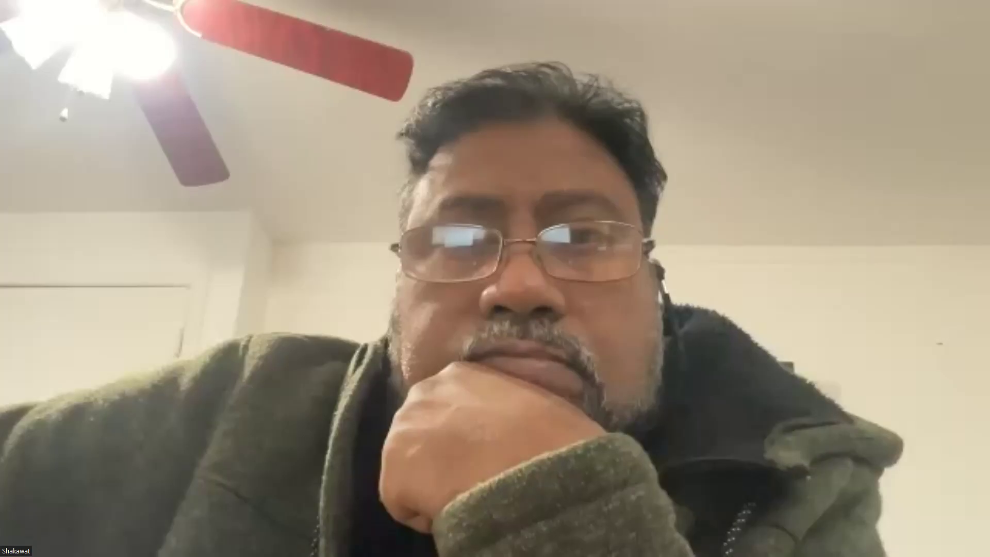
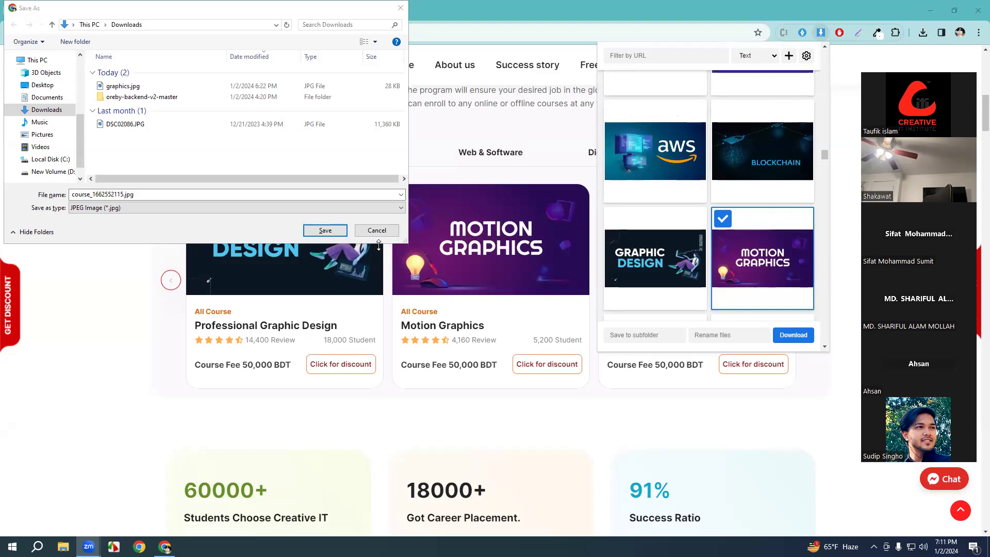
Save the image as course_1662552115.jpg in Downloads and switch back to the Figma tab.
click(340, 234)
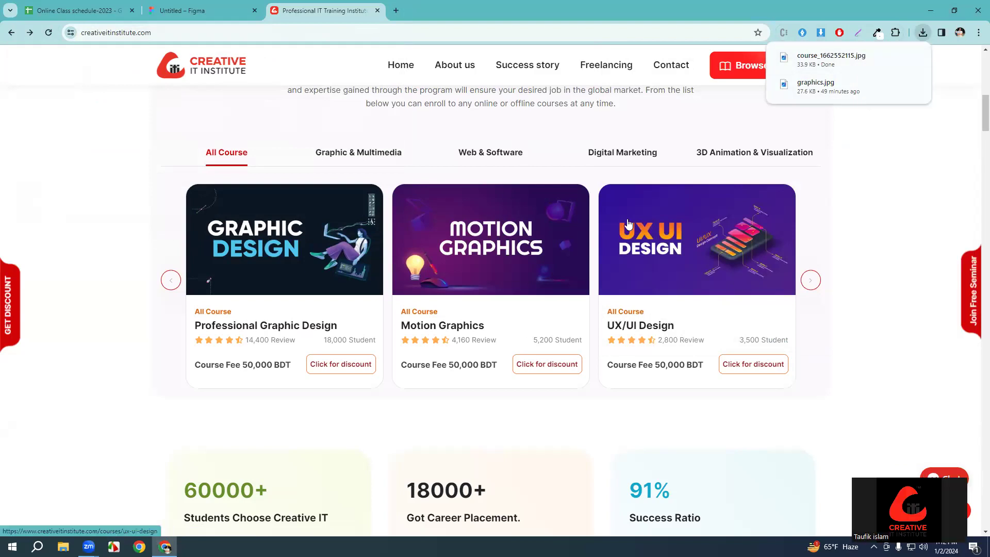
key(alt+Tab)
click(189, 10)
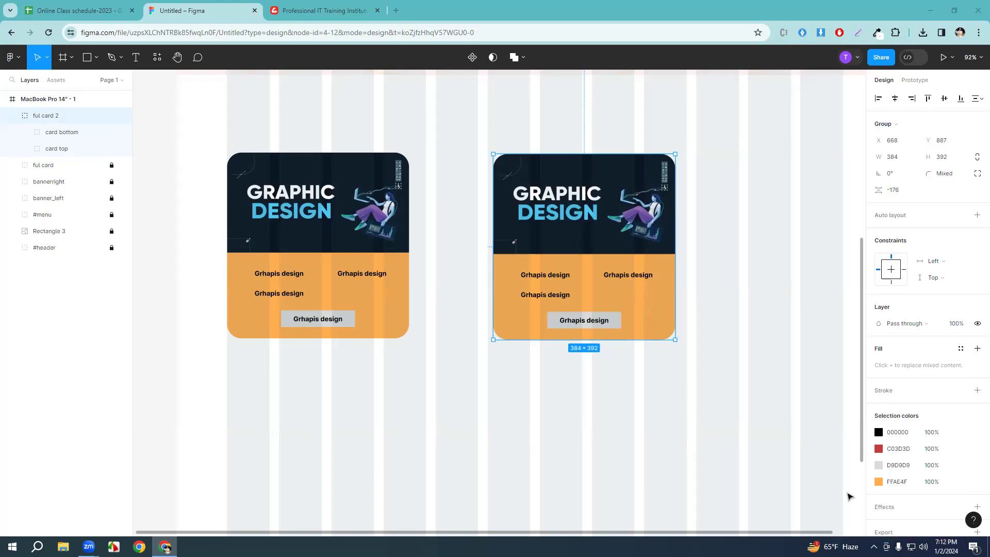
Move the right-hand Graphic Design card down and select the poster's mask rectangle.
click(825, 437)
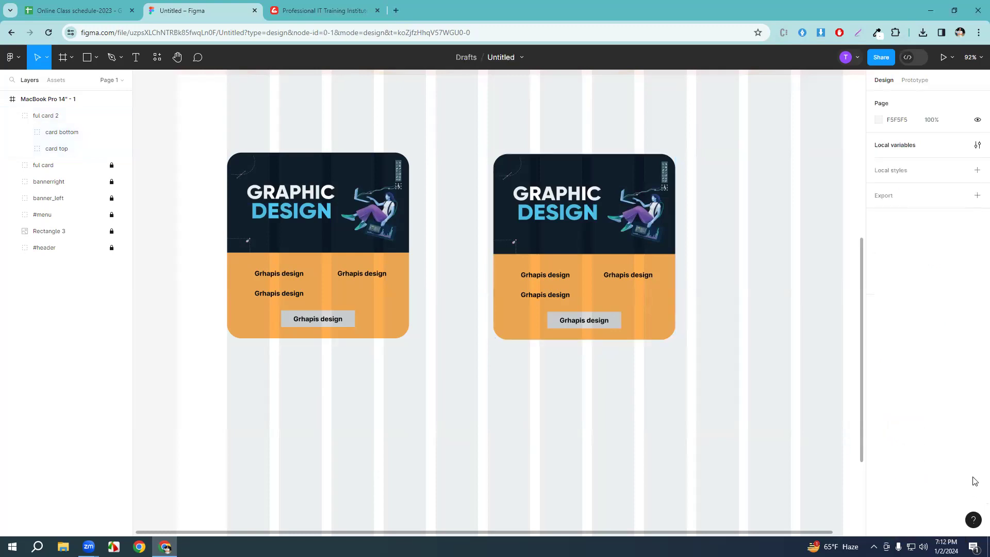
click(610, 221)
drag(610, 220, 607, 251)
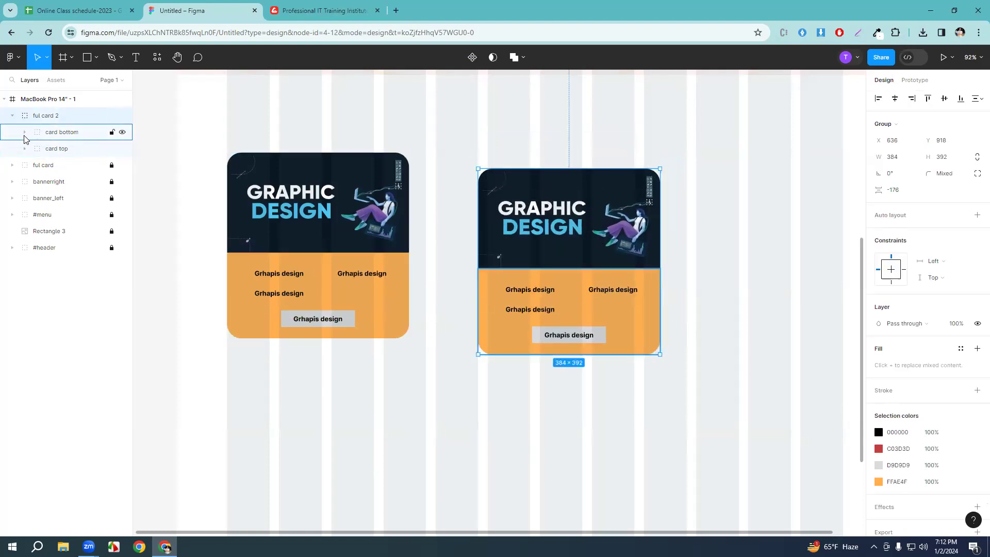
click(22, 150)
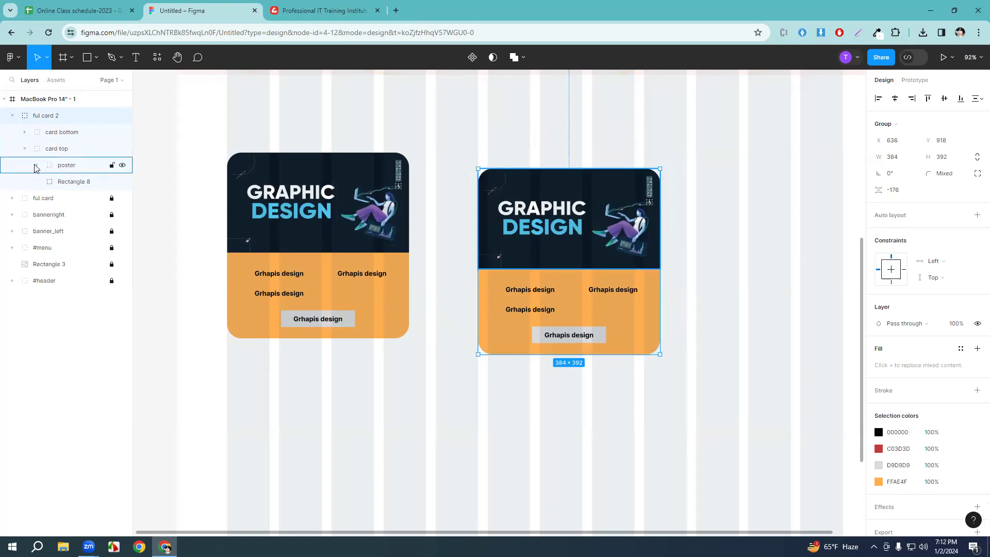
click(35, 166)
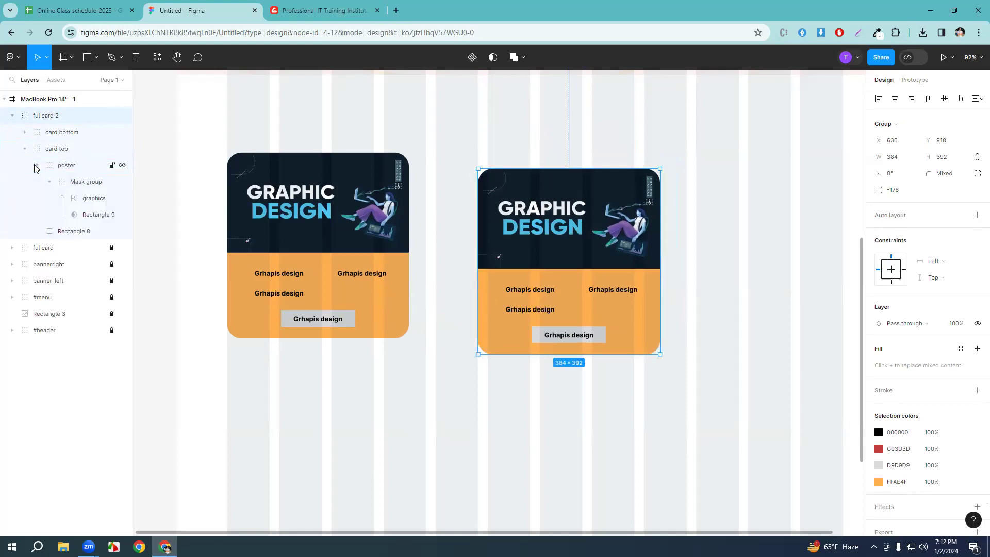
click(93, 215)
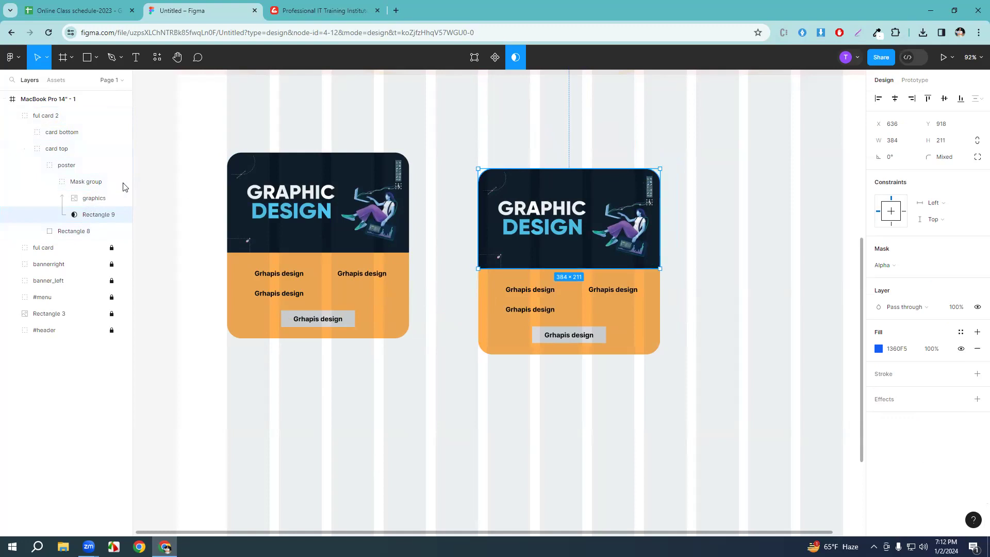
Shift the poster's mask rectangle slightly so red shows along the edge.
click(36, 166)
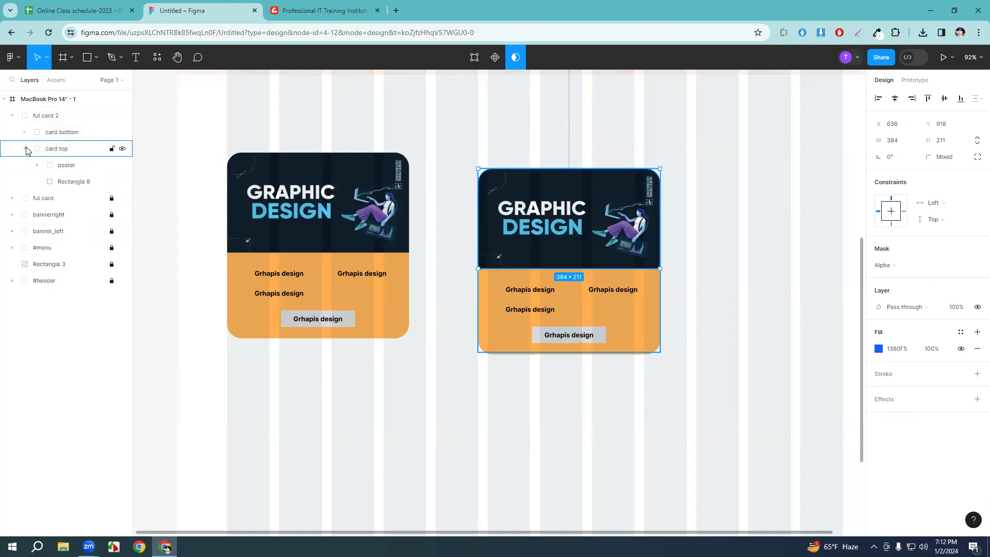
click(37, 165)
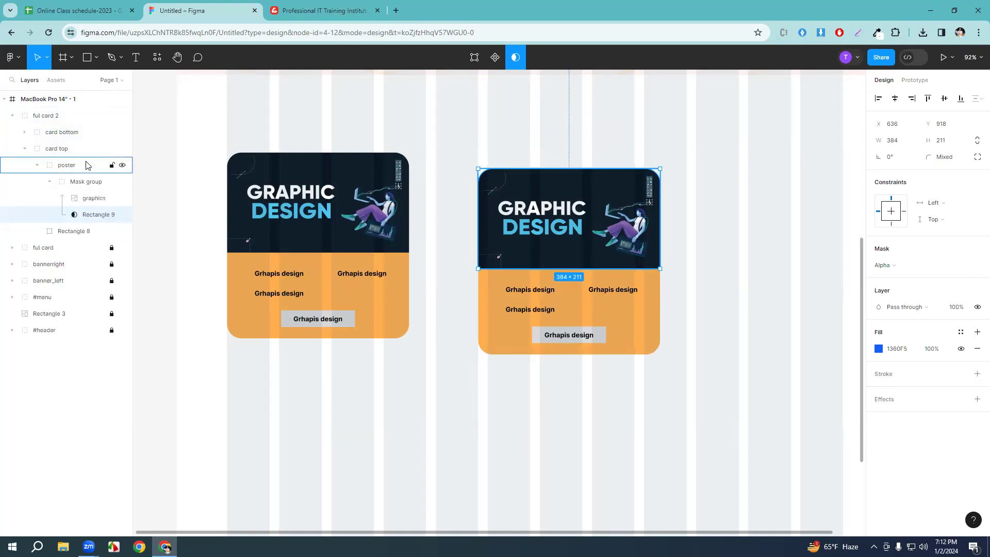
click(36, 165)
click(123, 165)
click(122, 165)
click(549, 226)
mouse_move(573, 232)
mouse_down()
mouse_move(678, 200)
mouse_move(578, 227)
mouse_move(550, 155)
mouse_move(559, 137)
mouse_move(567, 235)
mouse_up()
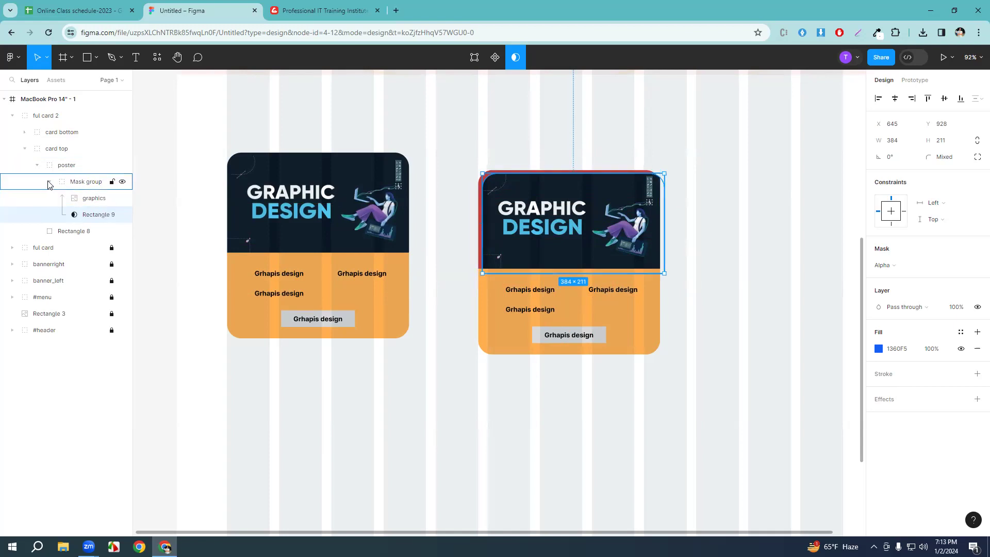
Collapse the poster layers, check its visibility, and select the poster group.
click(49, 182)
click(43, 170)
click(37, 165)
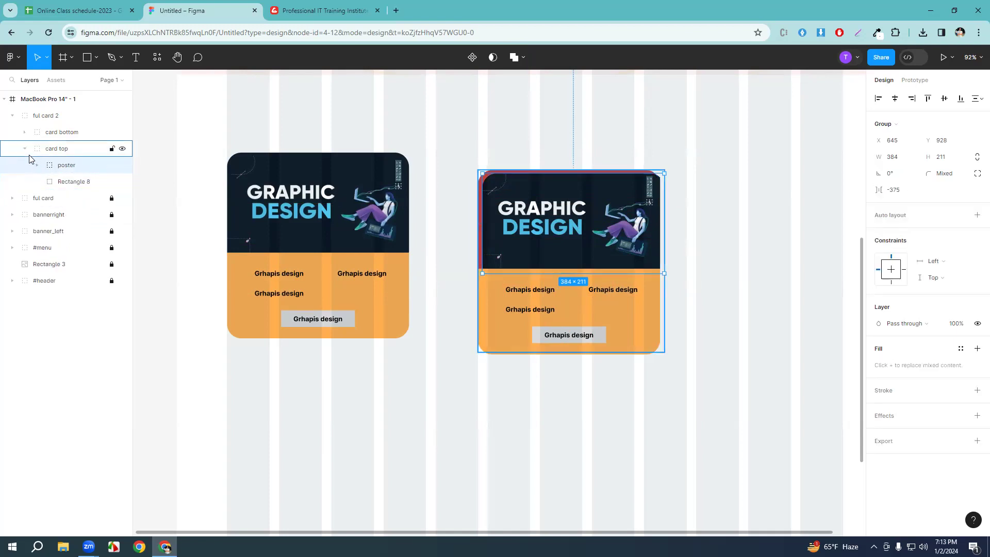
click(37, 166)
click(36, 166)
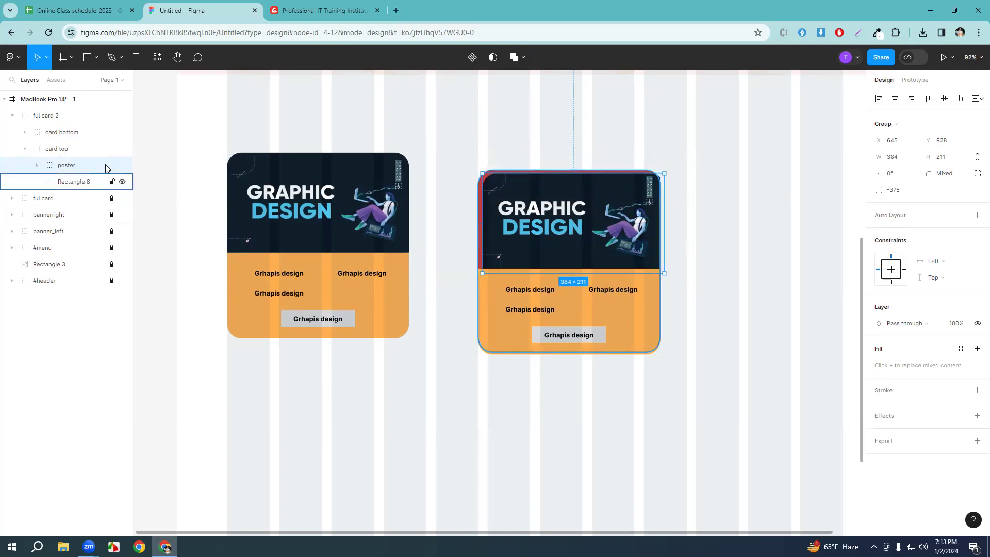
click(123, 165)
click(122, 165)
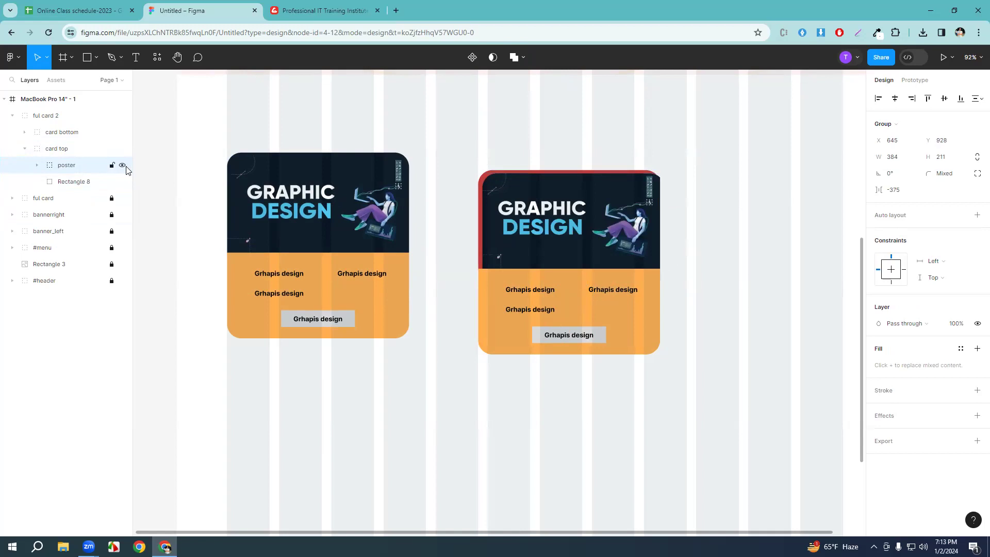
click(80, 167)
Move the poster out of card top and place it up and right over the red card.
drag(80, 167, 71, 125)
drag(567, 218, 652, 167)
scroll(698, 290, up, 3)
scroll(698, 289, right, 3)
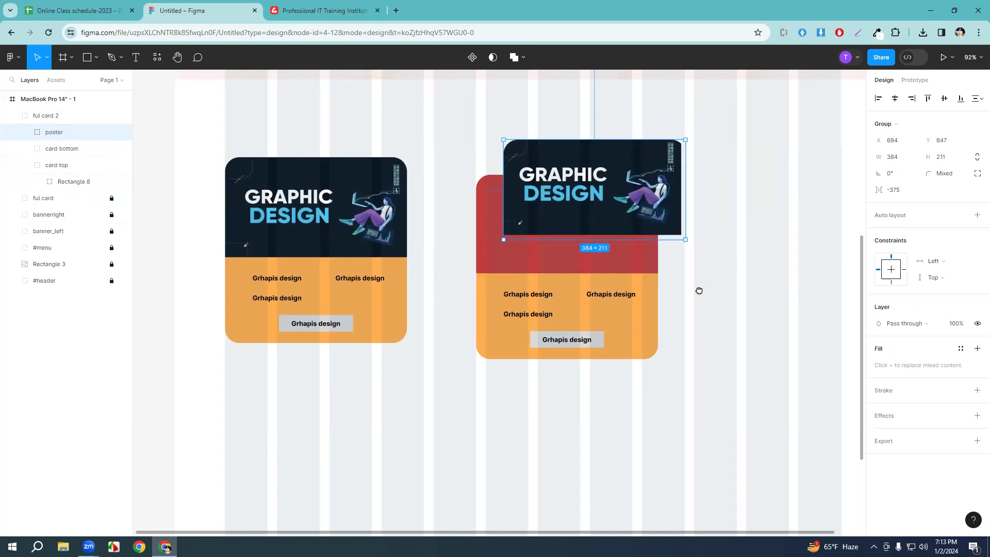
drag(554, 264, 608, 239)
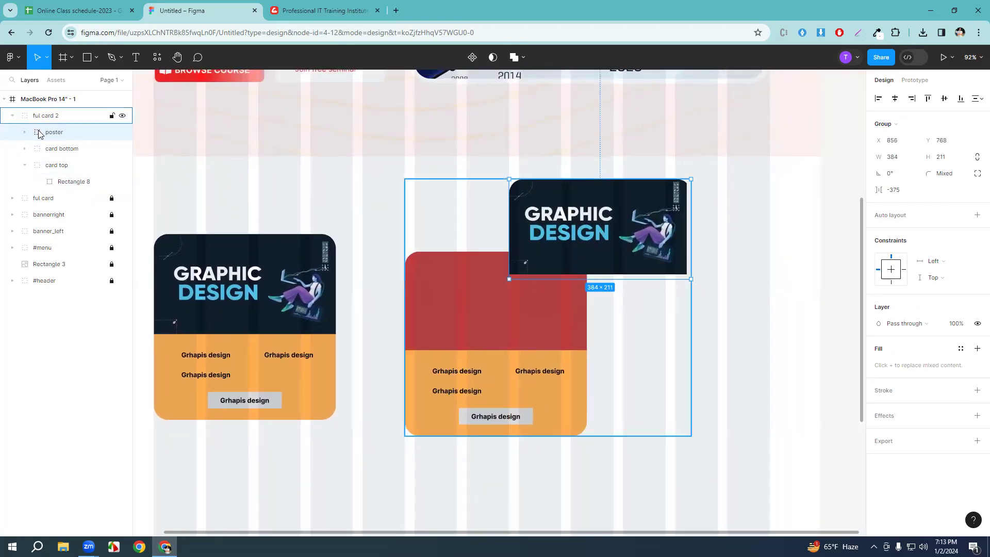
click(122, 133)
click(123, 132)
Nudge the graphics image up 1 px, try Send to back, then undo it.
click(24, 132)
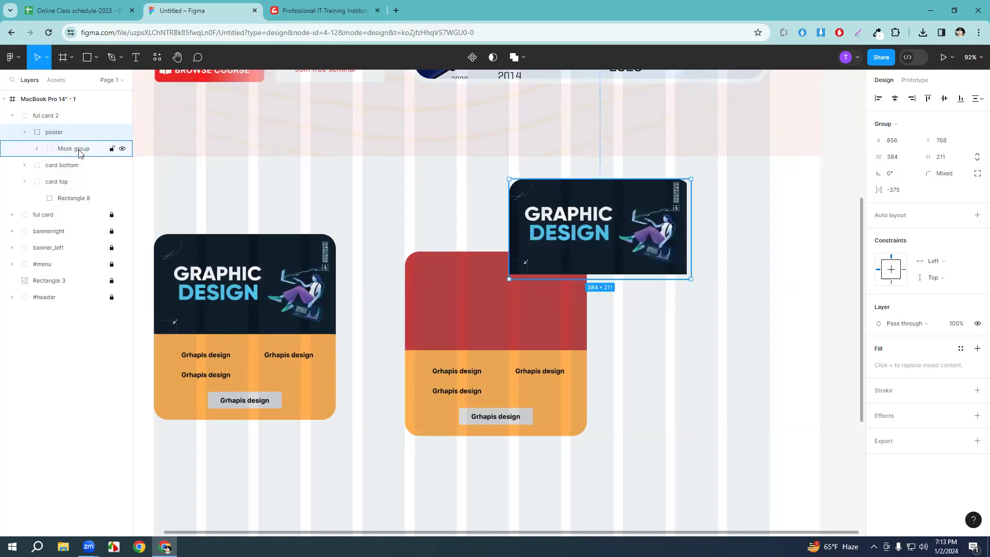
click(37, 149)
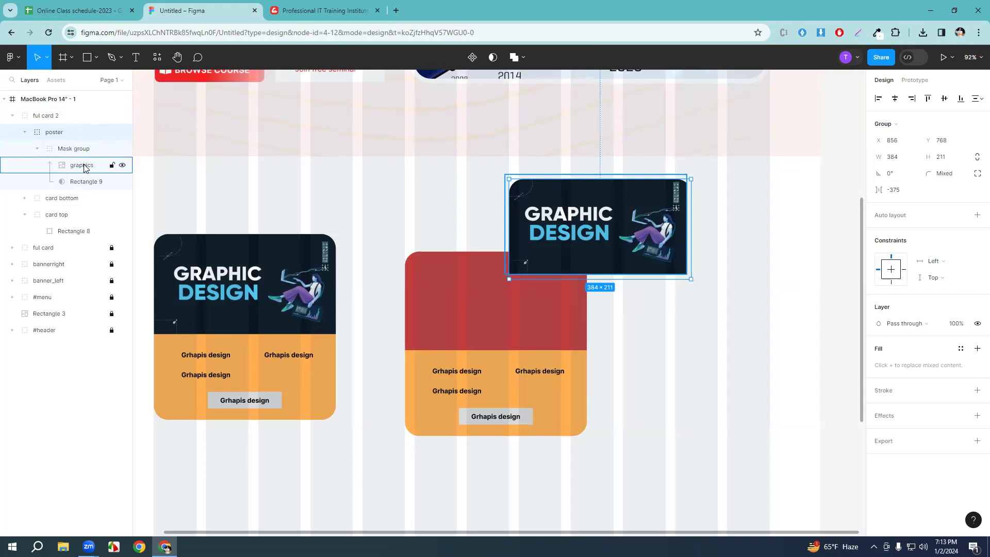
click(83, 165)
key(Up)
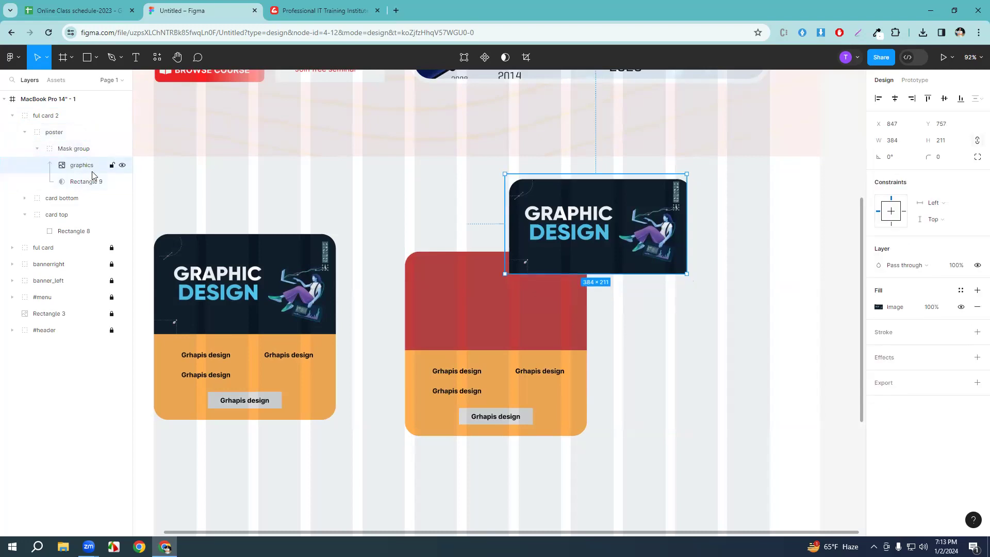
right_click(81, 168)
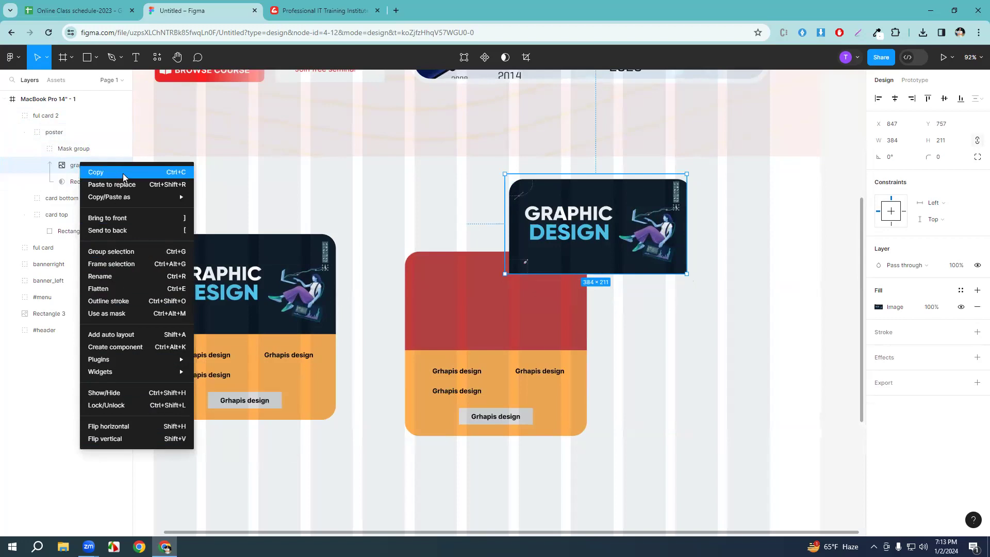
mouse_move(105, 197)
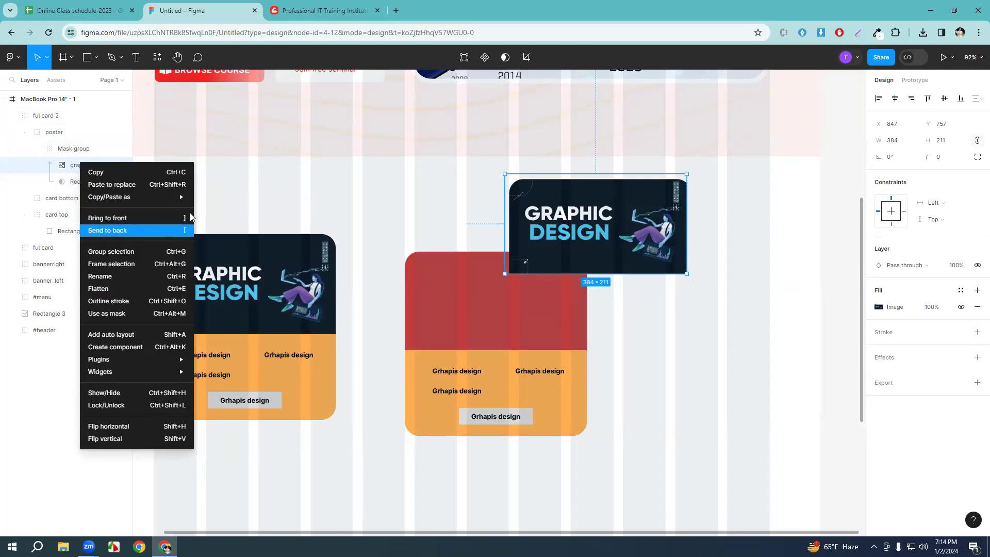
click(128, 231)
click(610, 232)
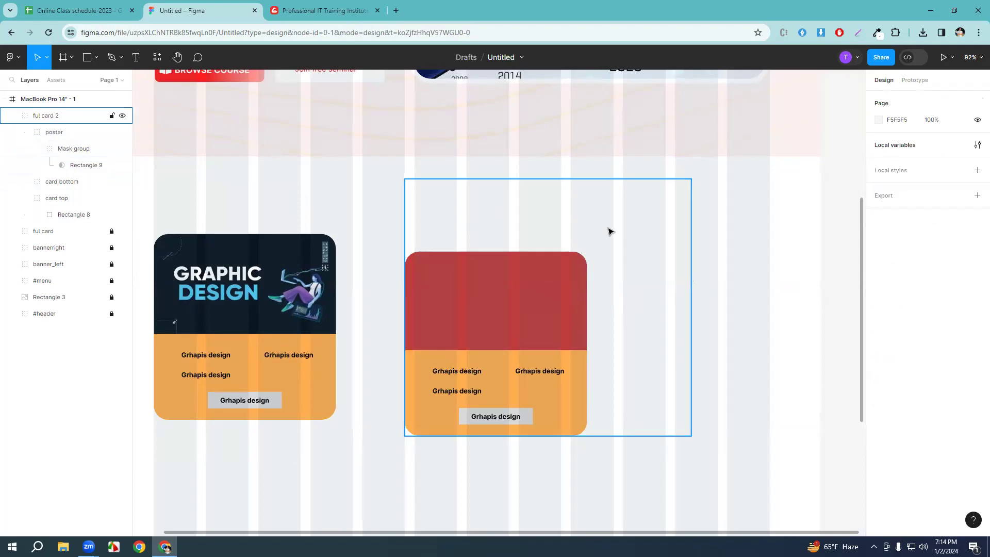
key(ctrl+z)
key(ctrl+z)
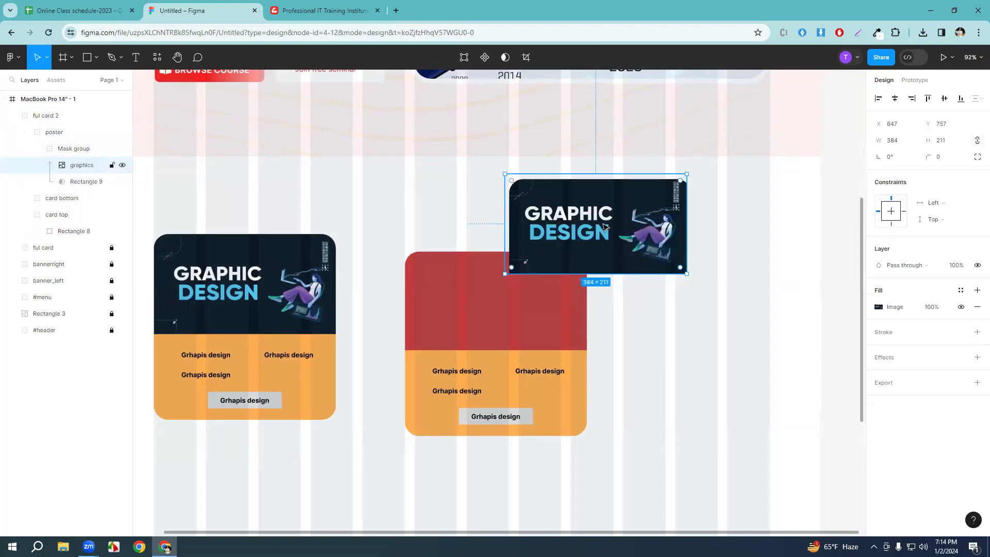
key(ctrl+z)
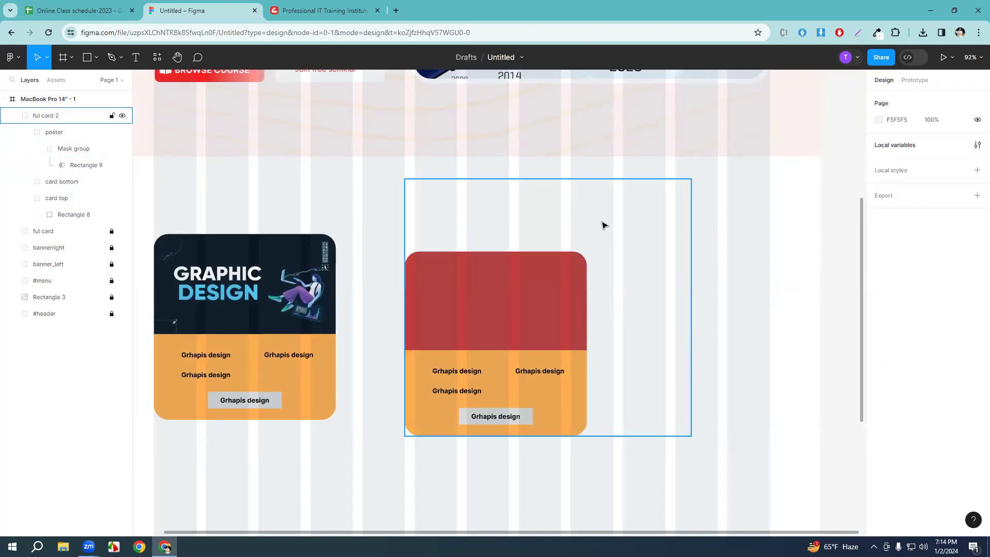
Reposition Rectangle 9 and move the Mask group out of poster to the top level.
click(239, 213)
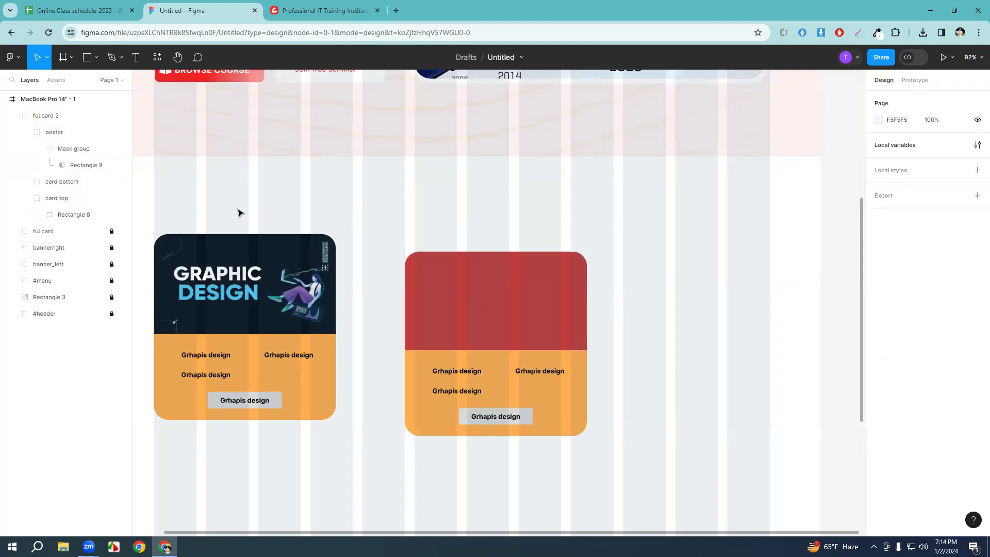
click(77, 167)
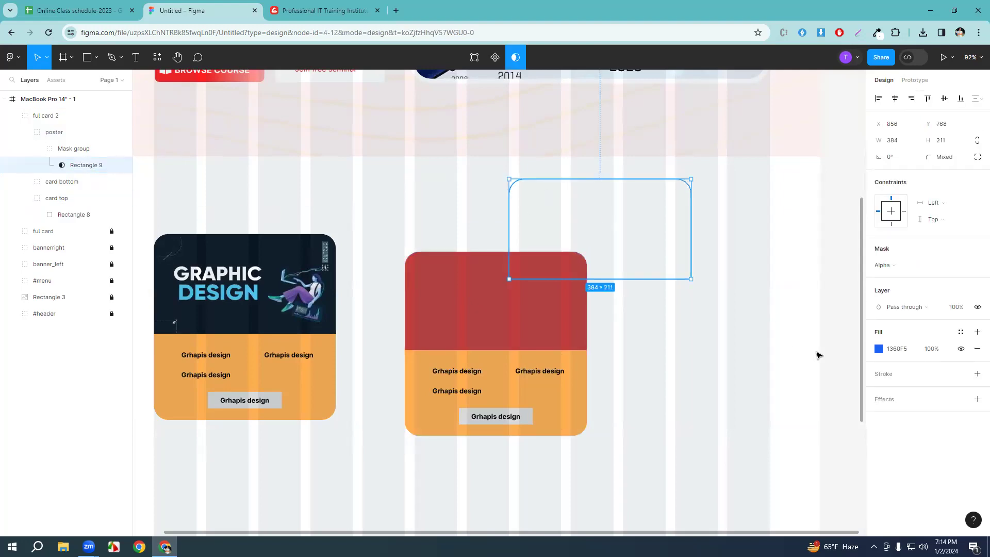
drag(654, 231, 681, 243)
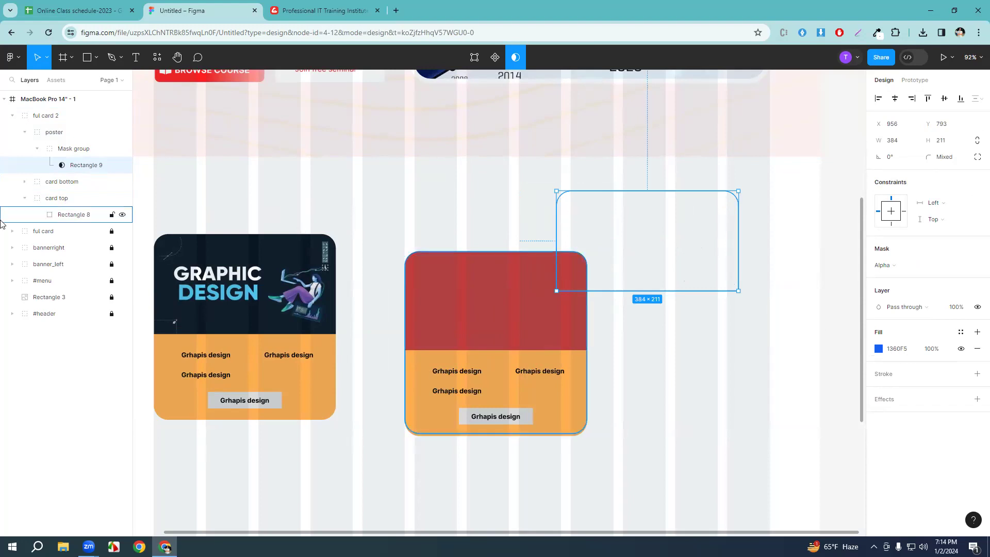
click(37, 149)
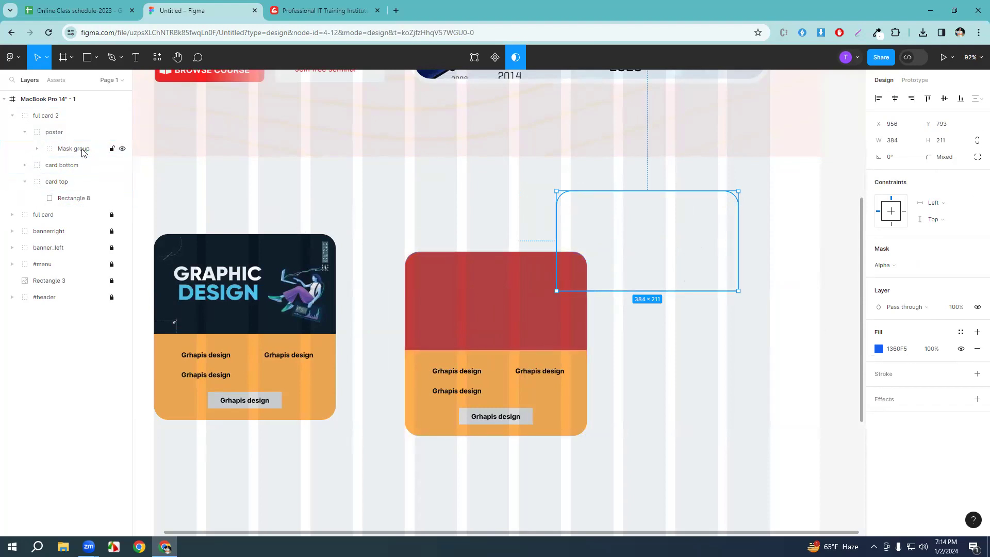
drag(81, 150, 73, 113)
ctrl+scroll(721, 309, down, 5)
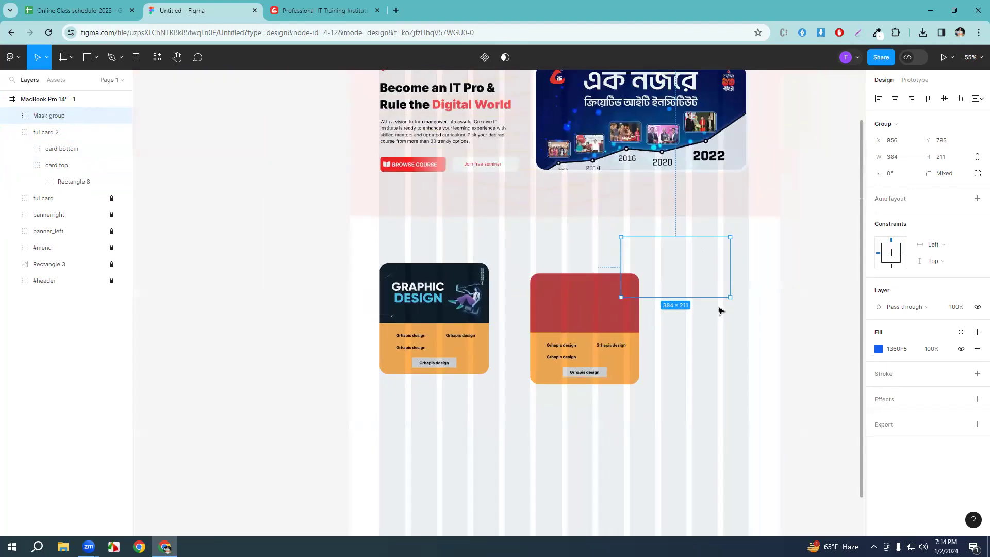
drag(700, 269, 628, 252)
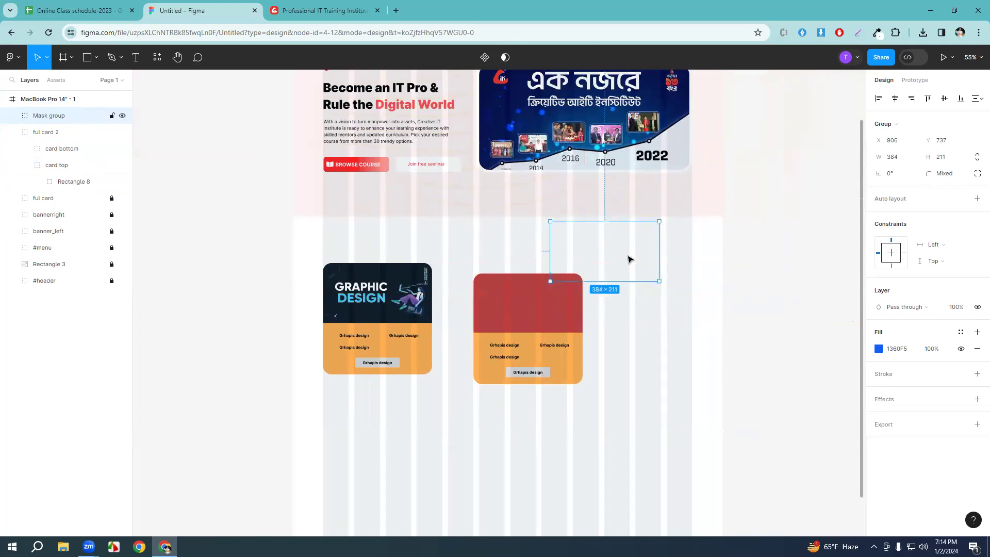
Select Rectangle 9 inside the Mask group and toggle Use as mask.
click(122, 116)
click(72, 116)
click(12, 115)
click(46, 133)
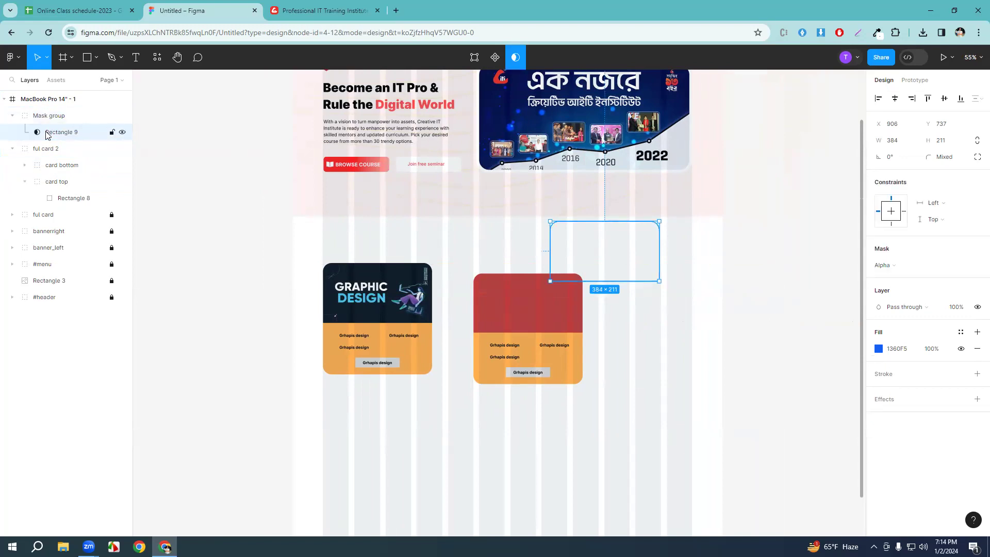
click(516, 57)
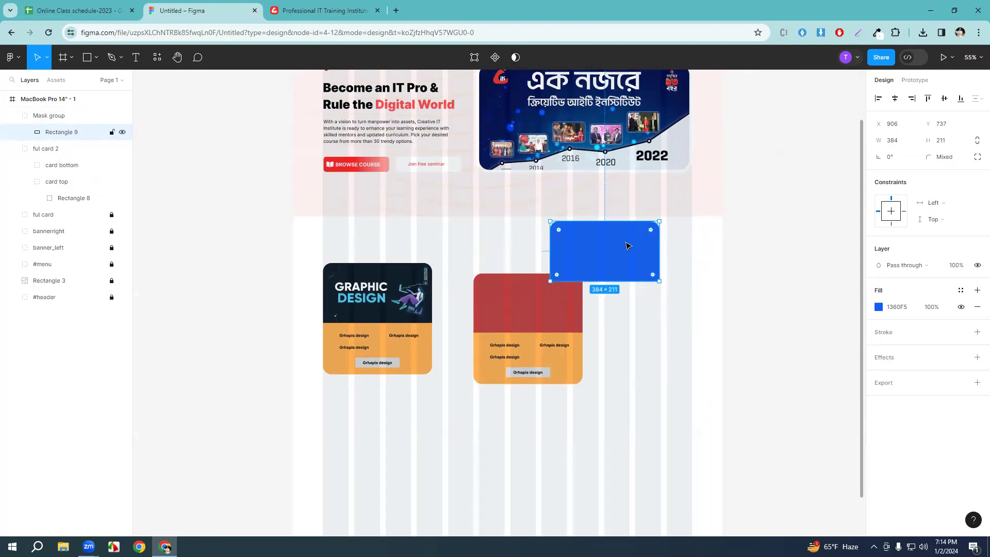
Undo and redo to restore the masked poster inside card top, then deselect.
key(ctrl+z)
key(ctrl+z)
key(ctrl+z)
key(ctrl+z)
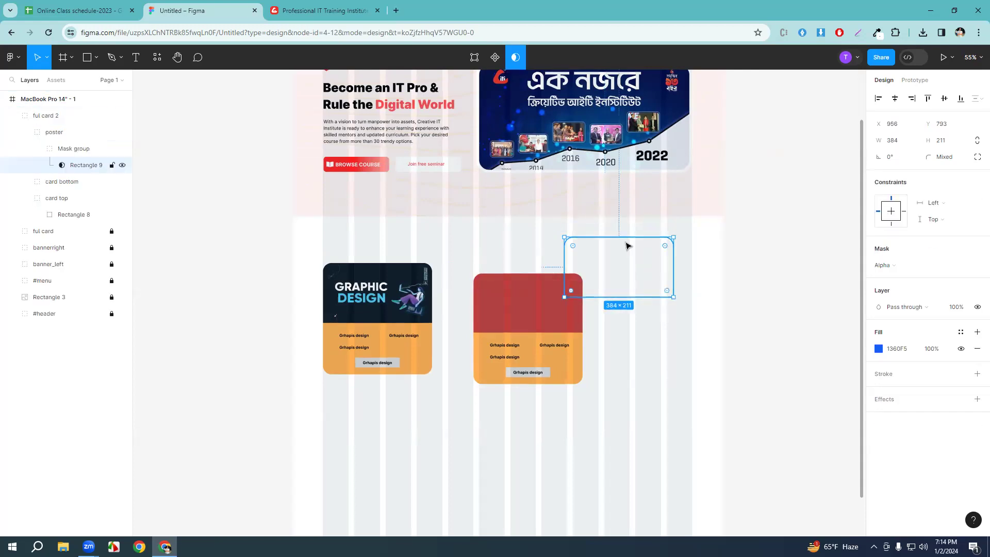
key(ctrl+shift+z)
key(ctrl+z)
key(ctrl+z)
key(ctrl+z)
key(ctrl+z)
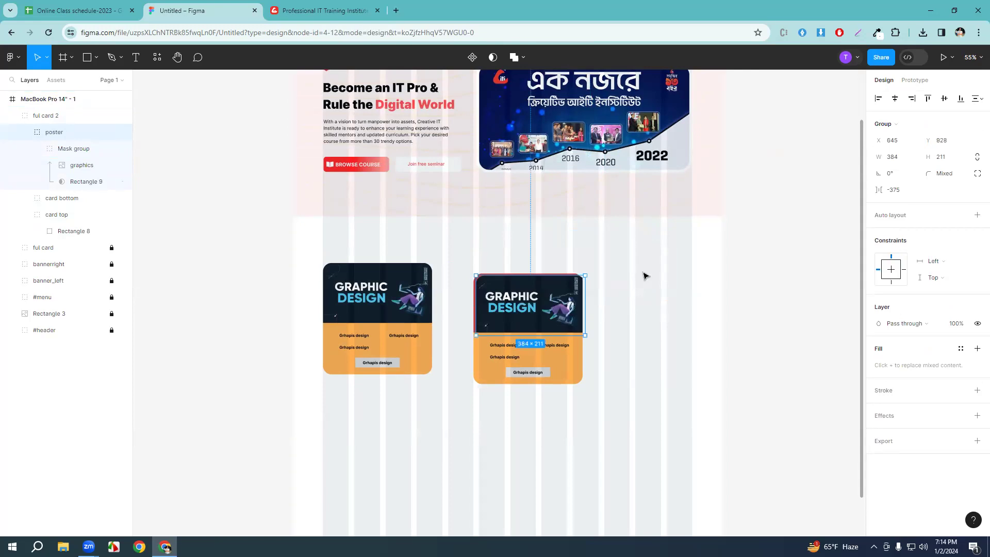
key(ctrl+z)
key(ctrl+z)
key(ctrl+shift+z)
key(ctrl+z)
key(ctrl+z)
key(ctrl+shift+z)
click(670, 274)
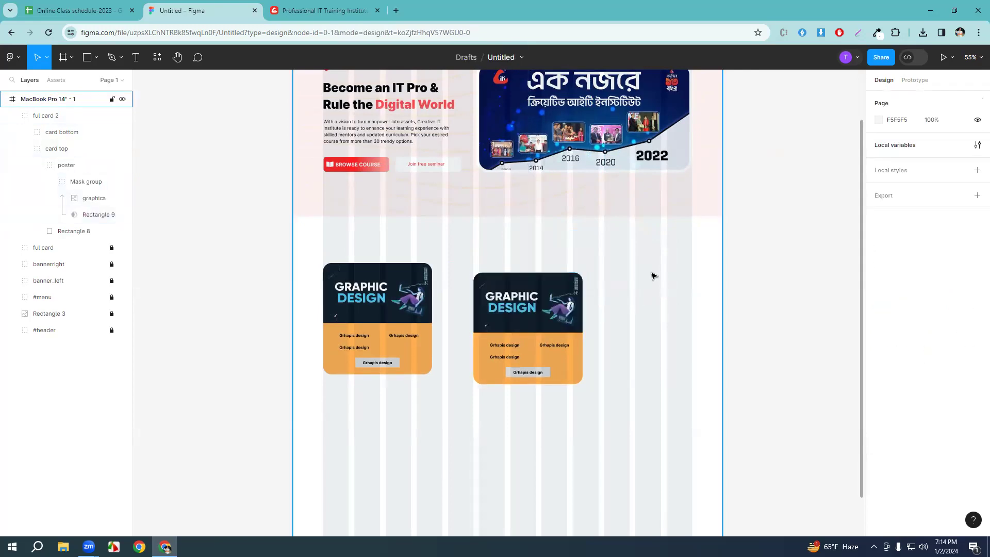
Nudge the second card up slightly and collapse its poster layers.
scroll(654, 276, up, 2)
click(524, 340)
drag(523, 326, 523, 325)
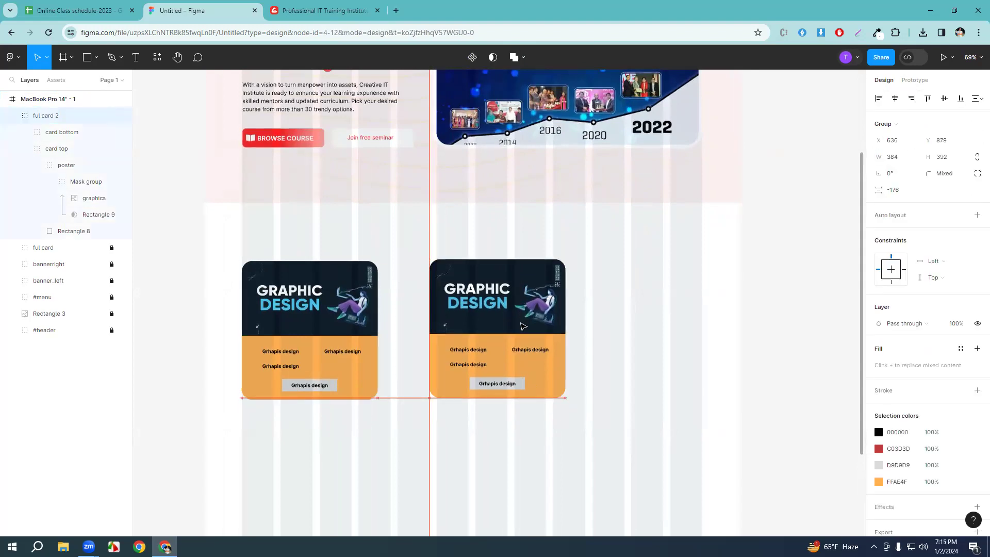
click(634, 287)
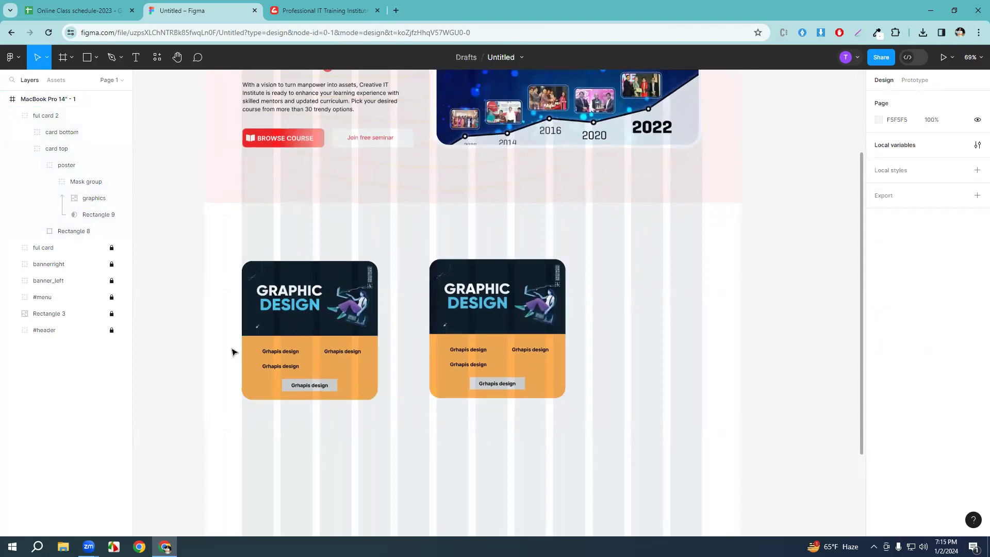
click(485, 307)
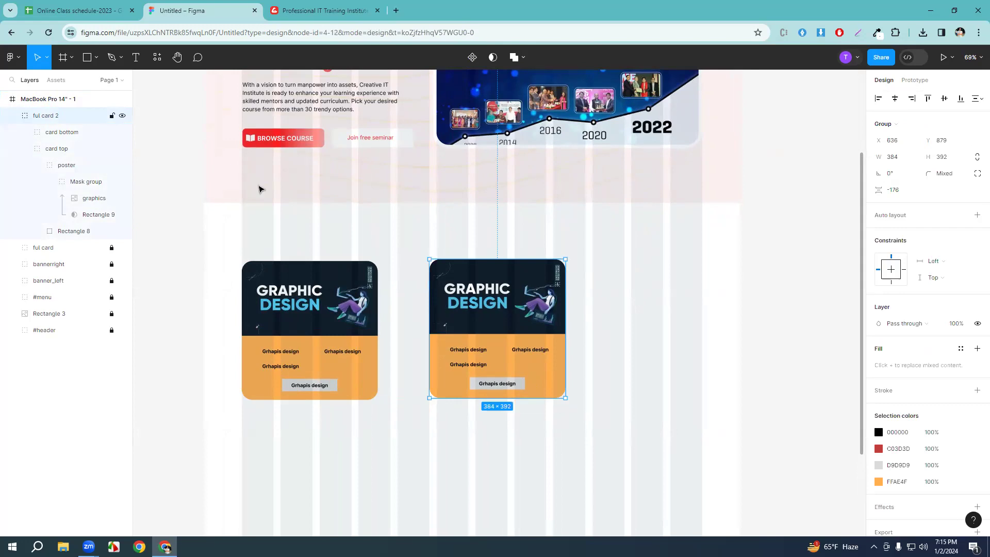
click(49, 181)
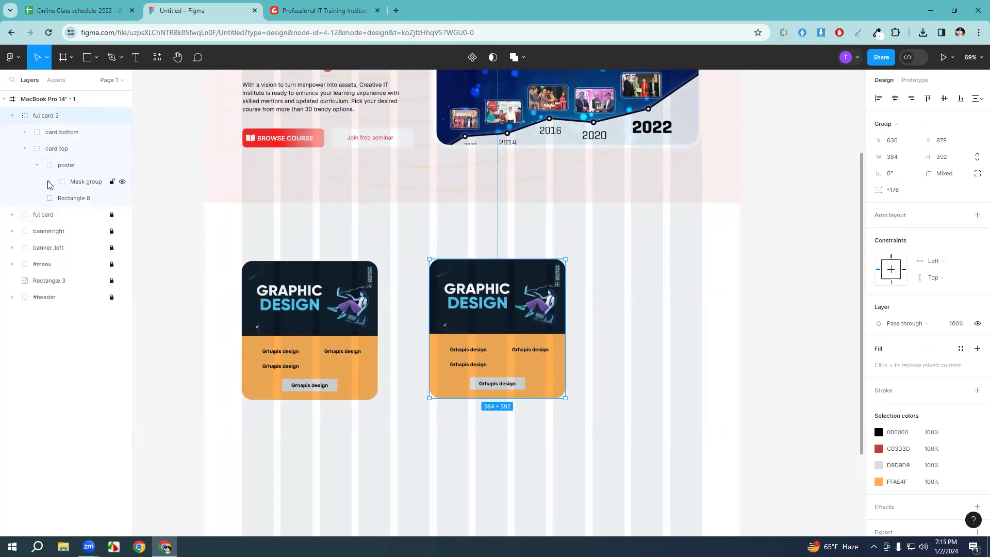
click(37, 165)
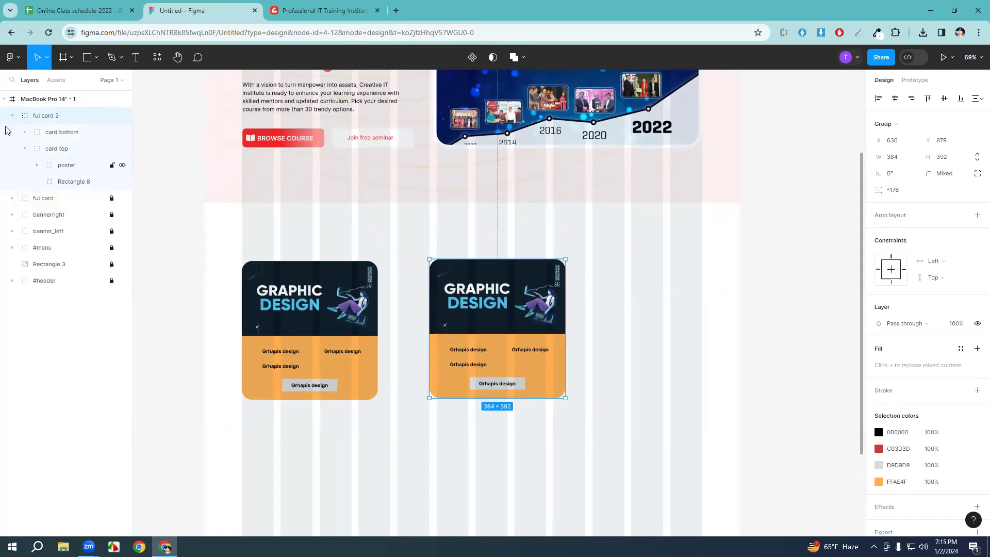
Delete the poster group from the second card's card top.
click(123, 165)
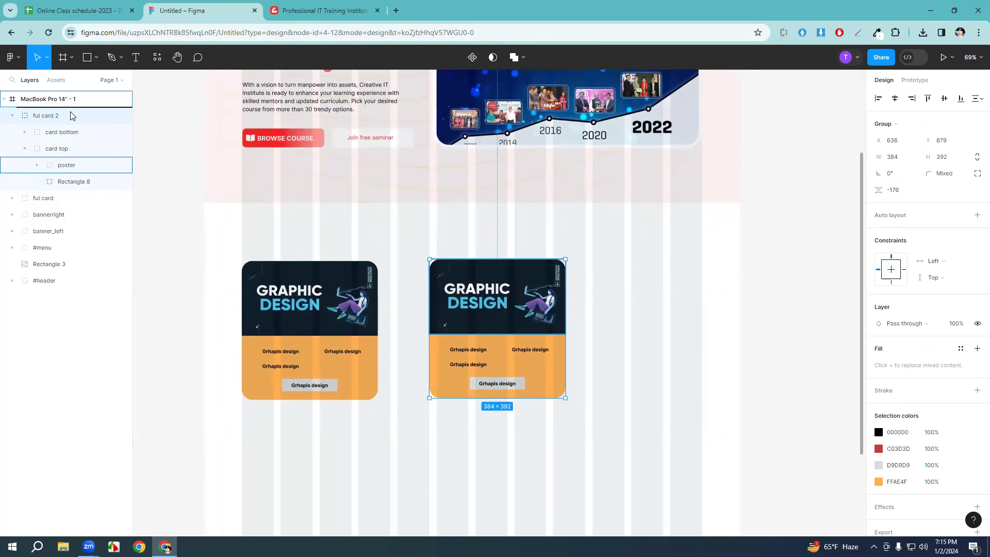
click(77, 165)
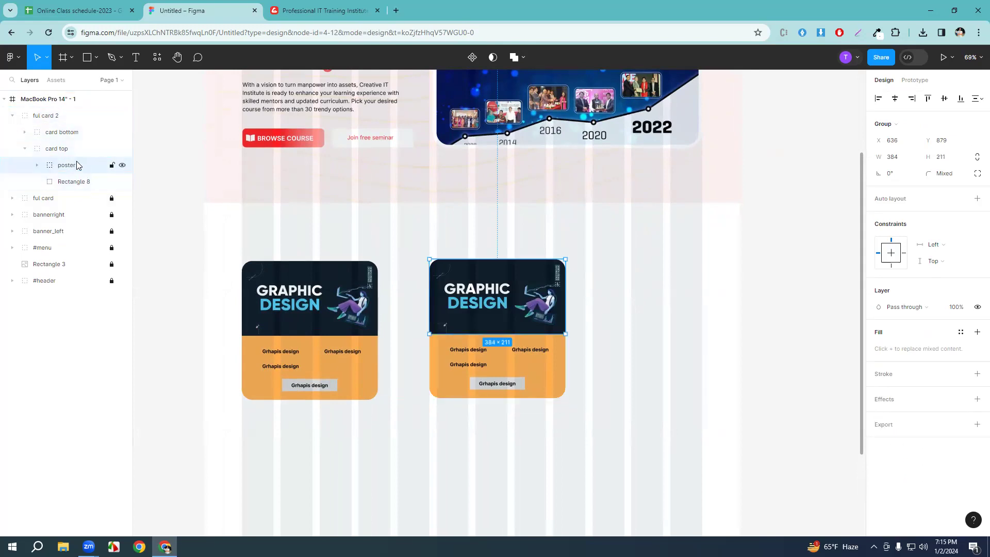
click(36, 165)
click(37, 165)
key(Delete)
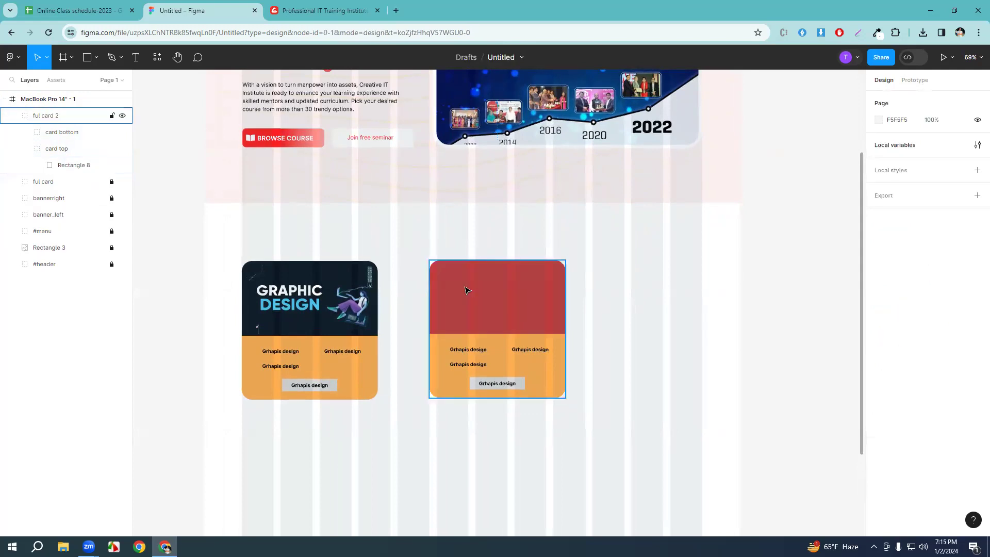
key(Escape)
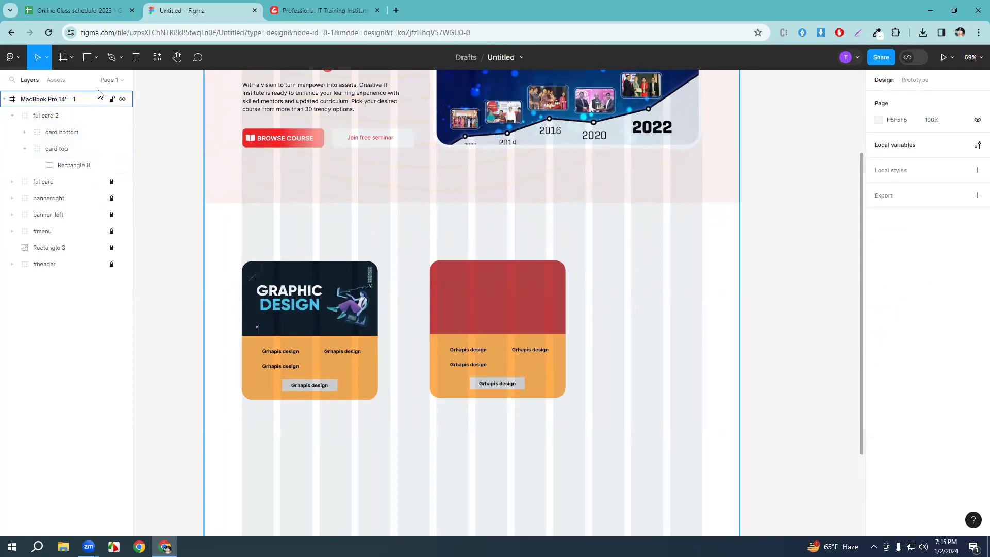
click(19, 60)
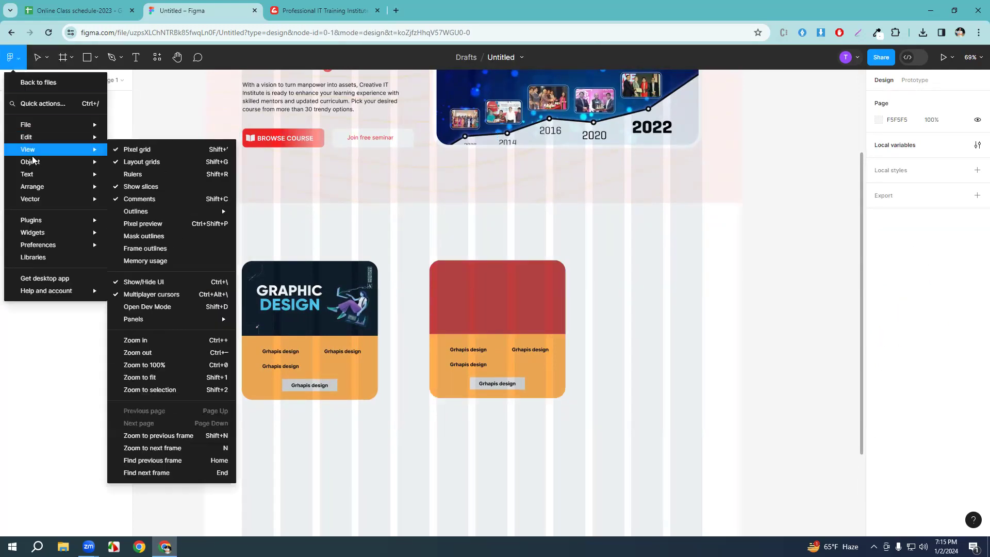
Place course_1662552115.jpg onto the canvas via Place image.
mouse_move(77, 124)
click(155, 170)
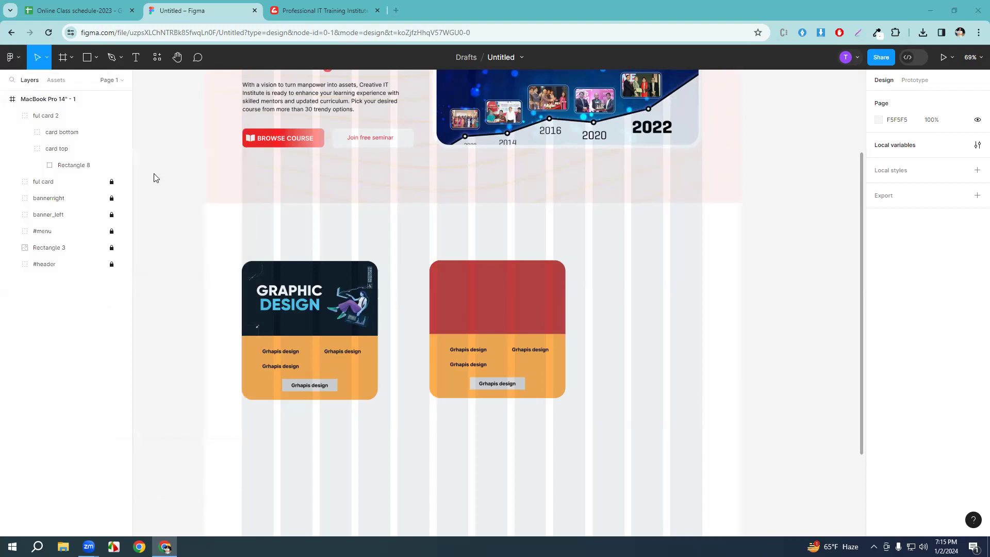
click(188, 87)
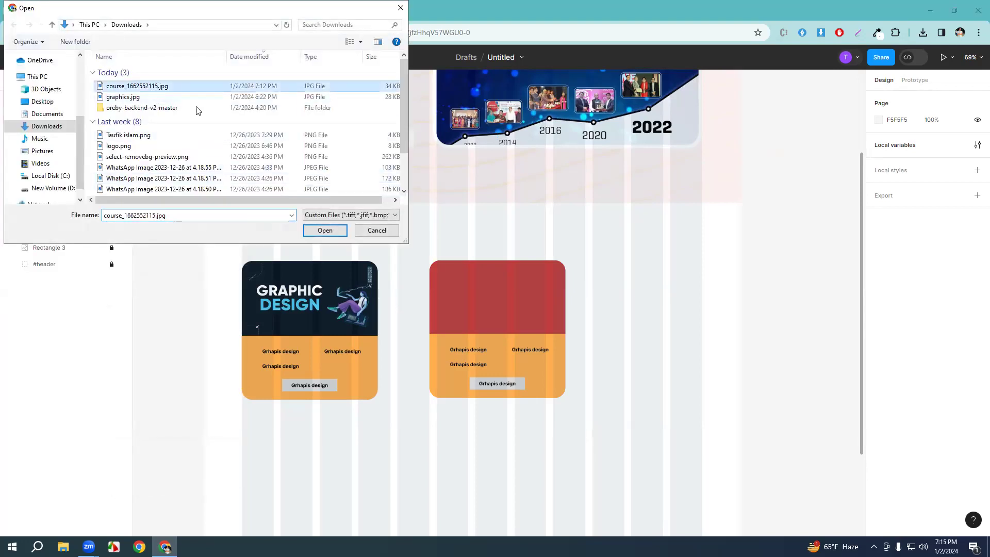
click(325, 230)
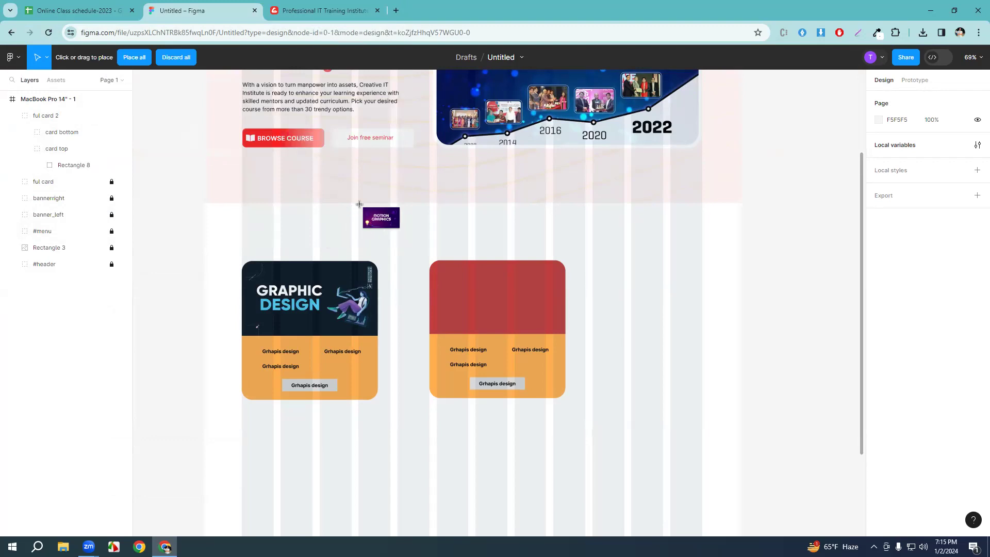
click(130, 60)
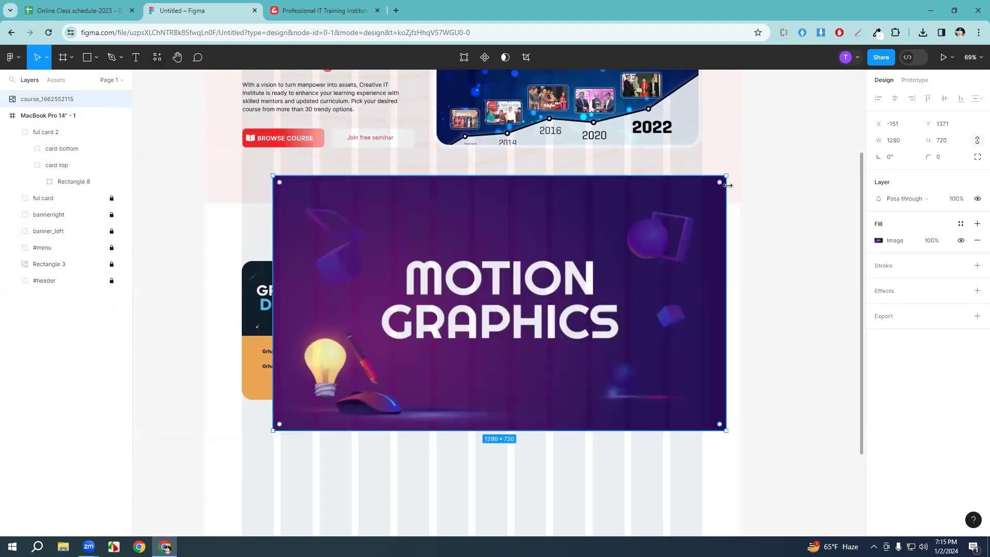
Resize the Motion Graphics image to about 431 × 243 beside the second card.
drag(719, 186, 423, 347)
drag(324, 412, 463, 318)
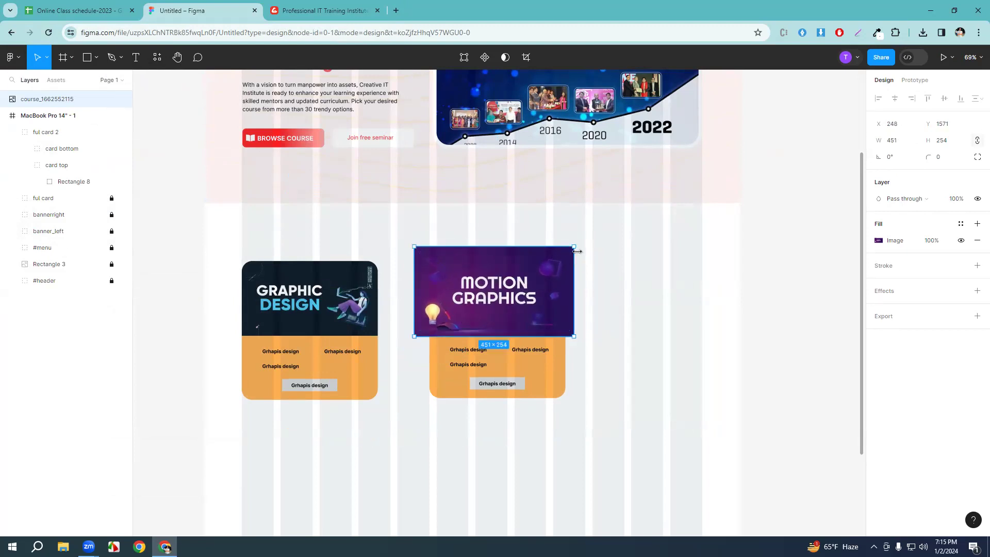
mouse_move(574, 247)
mouse_down()
mouse_move(535, 269)
mouse_move(567, 249)
mouse_up()
drag(535, 289, 756, 422)
click(470, 296)
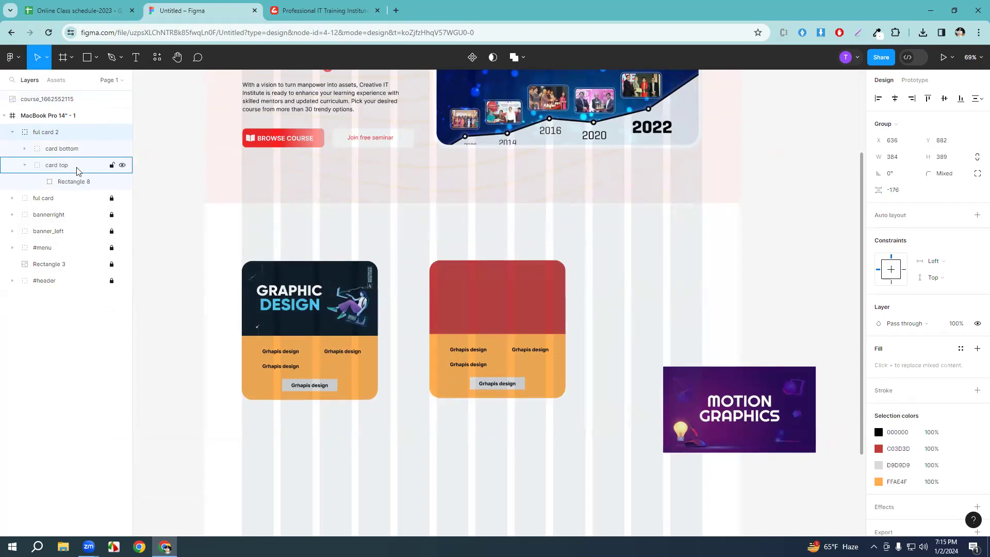
Undo the image placement to bring back the Graphic Design poster on the second card.
click(68, 182)
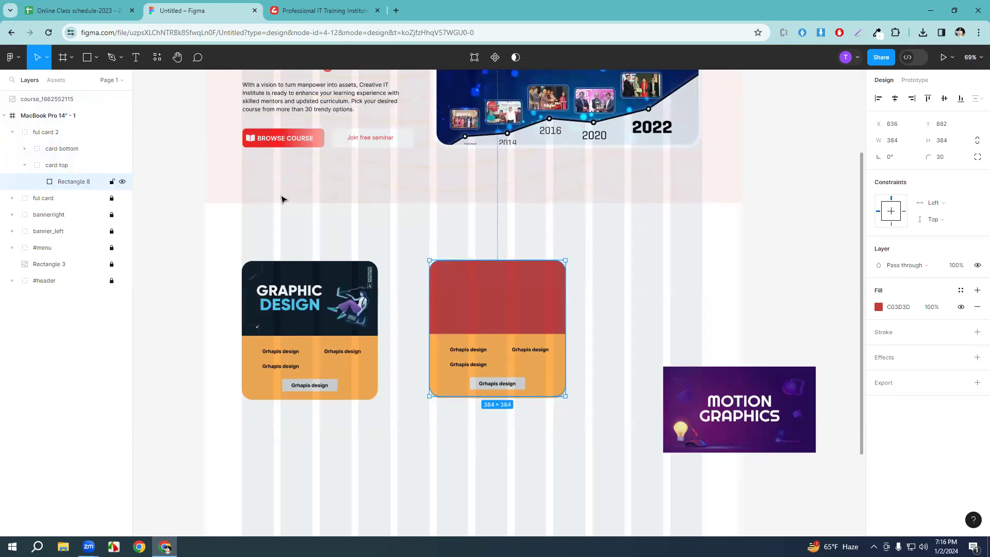
scroll(681, 252, down, 2)
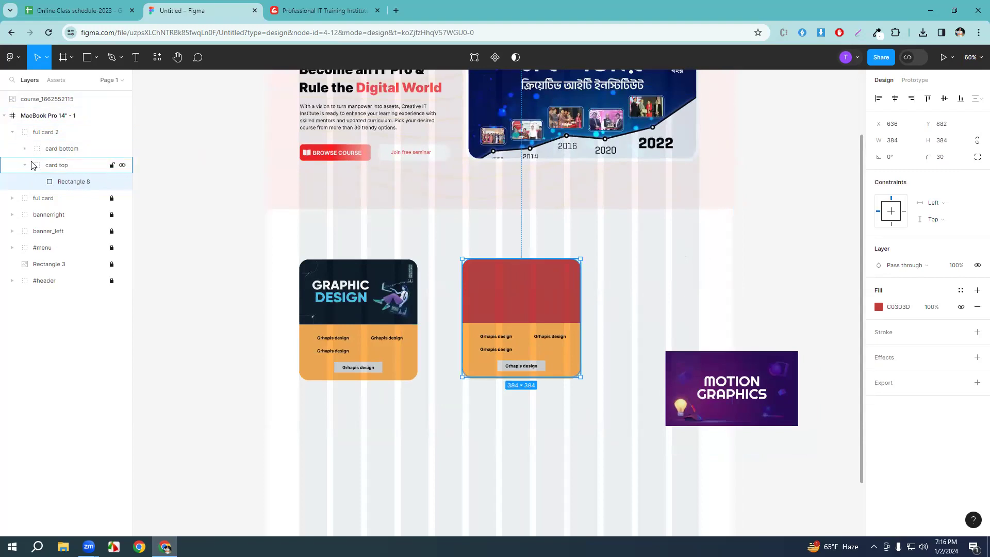
click(36, 135)
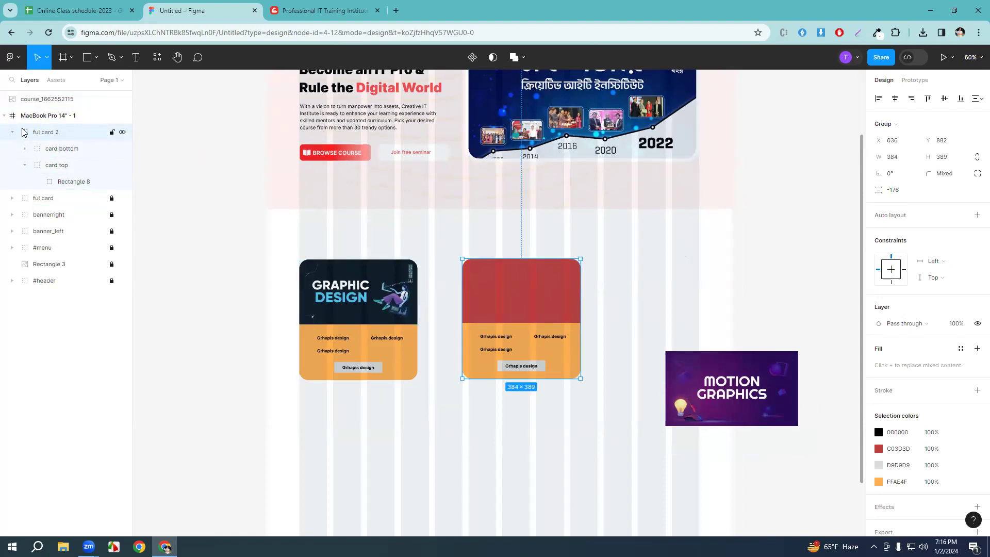
click(25, 166)
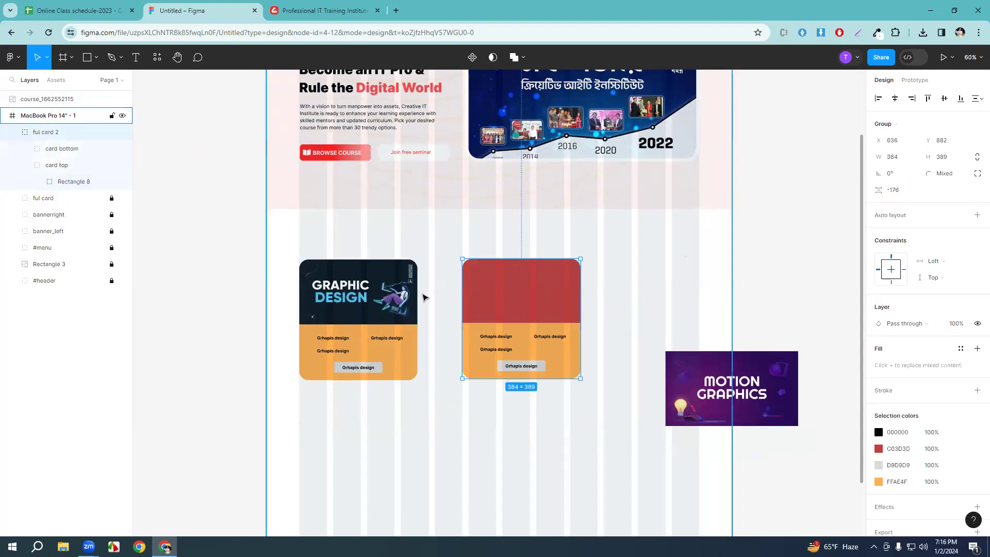
key(ctrl+z)
key(ctrl+z)
key(ctrl+z)
key(ctrl+z)
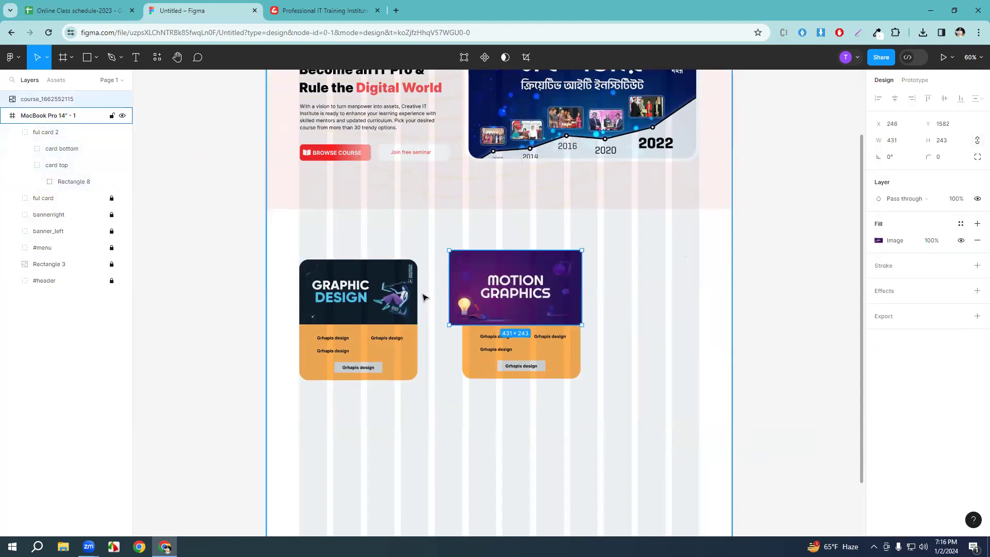
key(ctrl+z)
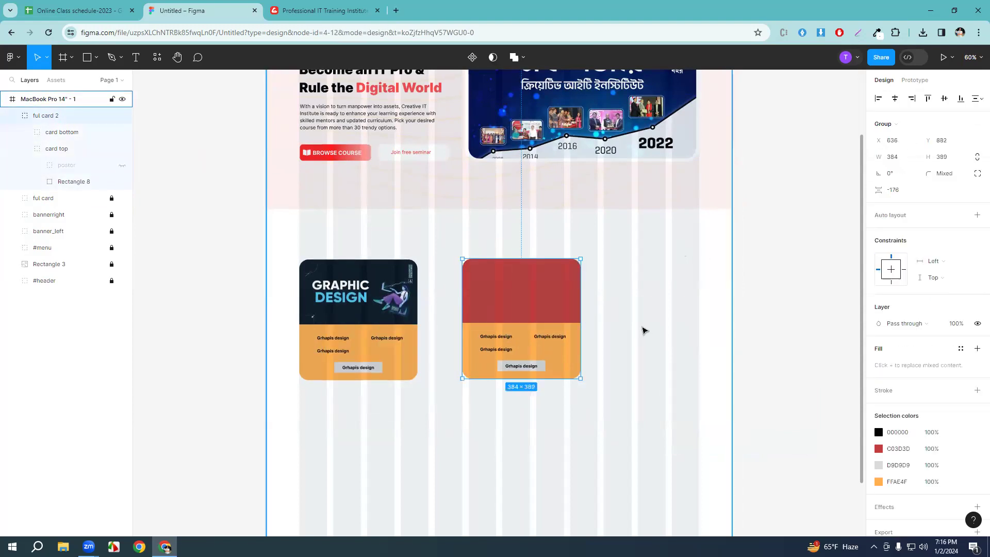
key(ctrl+z)
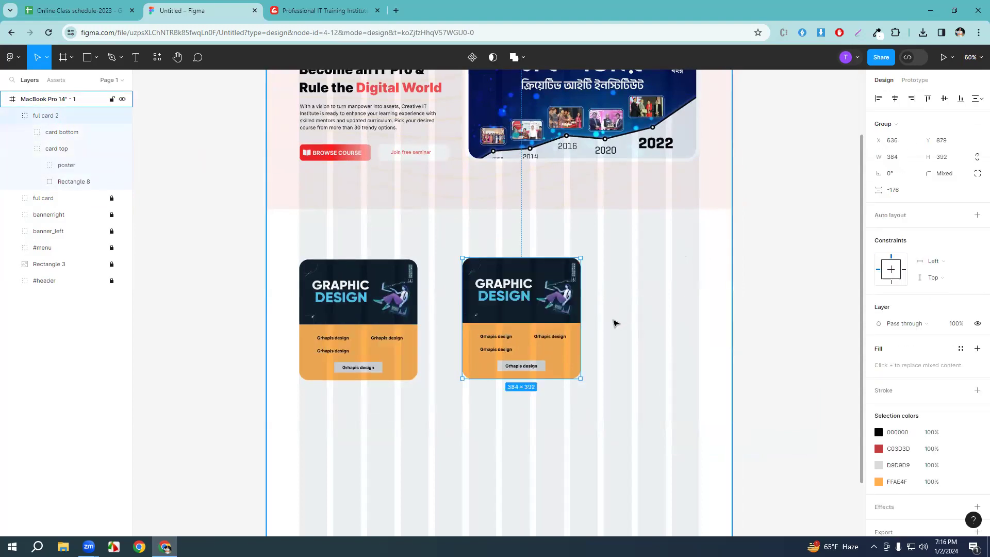
click(648, 305)
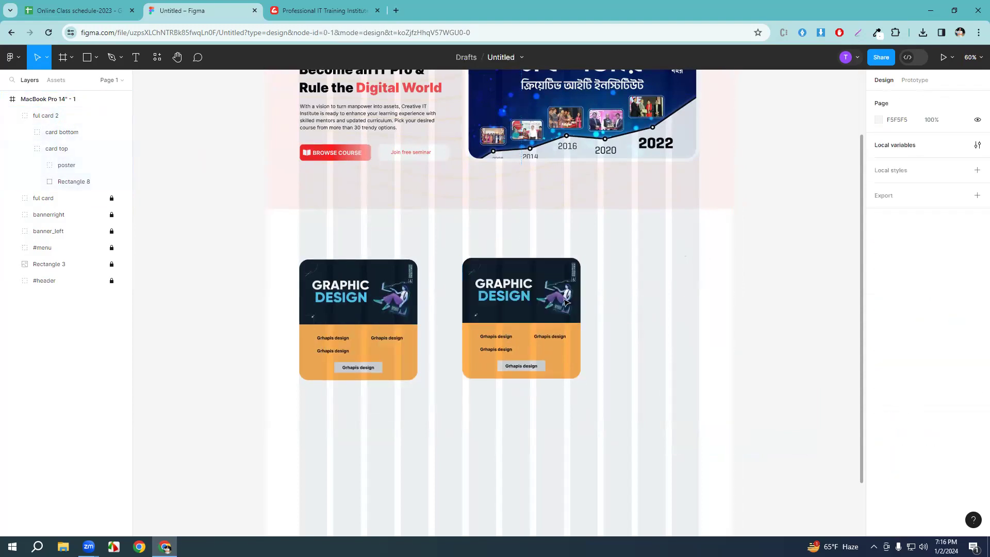
Move the Graphic Design poster to X 1096, Y 798 and expand its Mask group.
click(53, 171)
drag(526, 299, 641, 266)
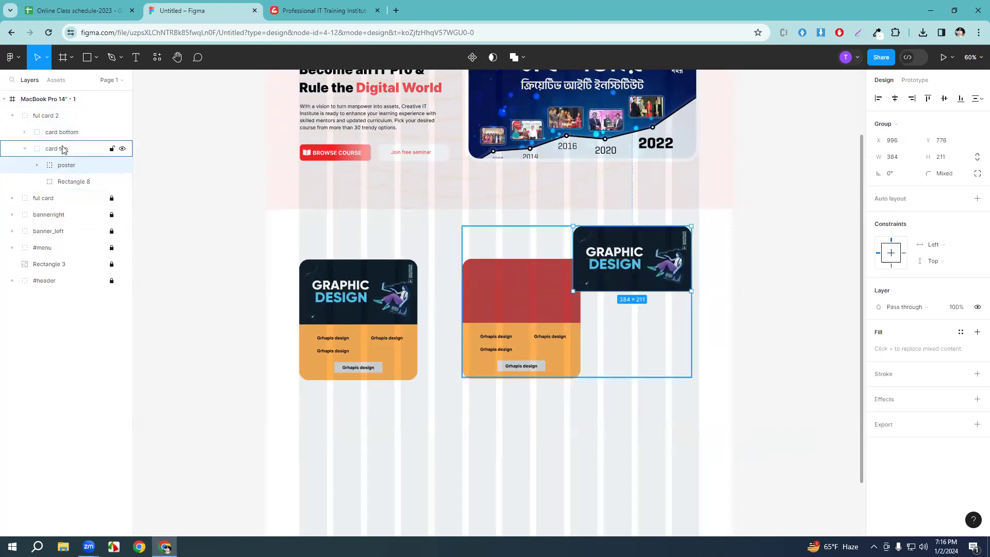
click(26, 150)
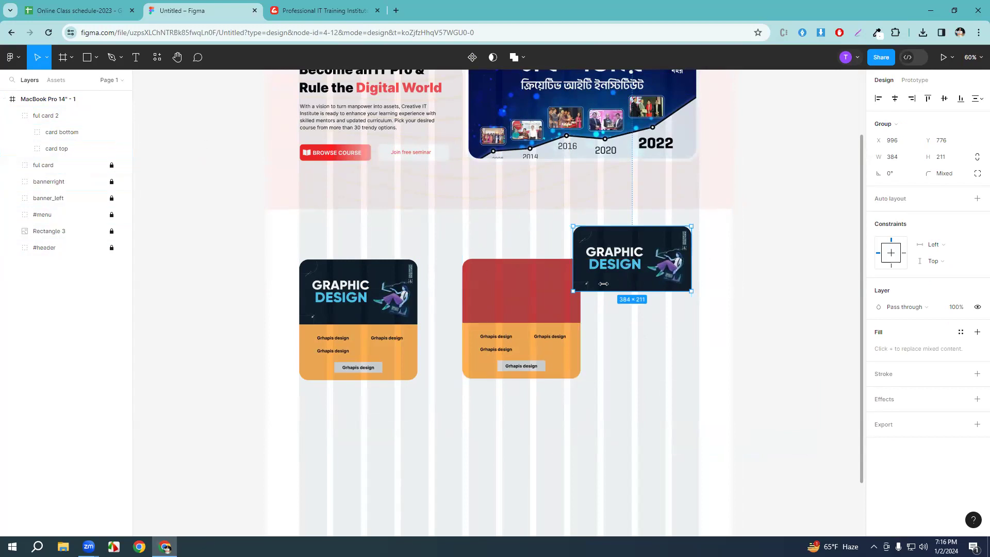
click(661, 275)
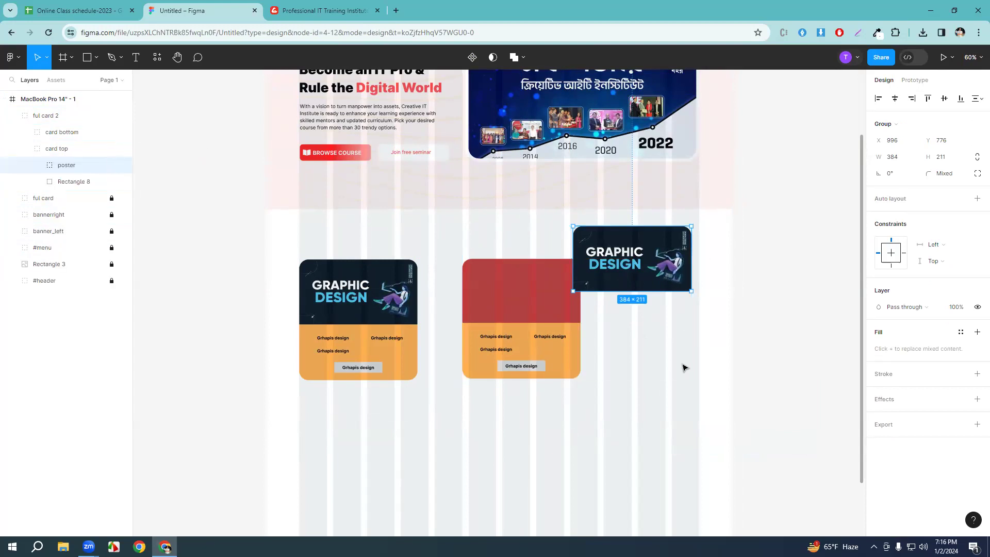
scroll(681, 365, down, 2)
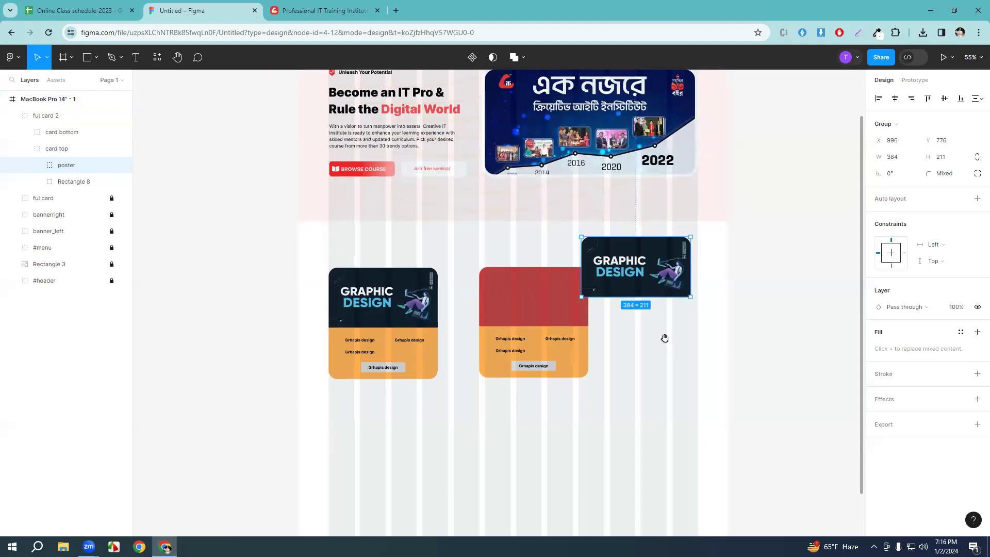
drag(664, 338, 551, 341)
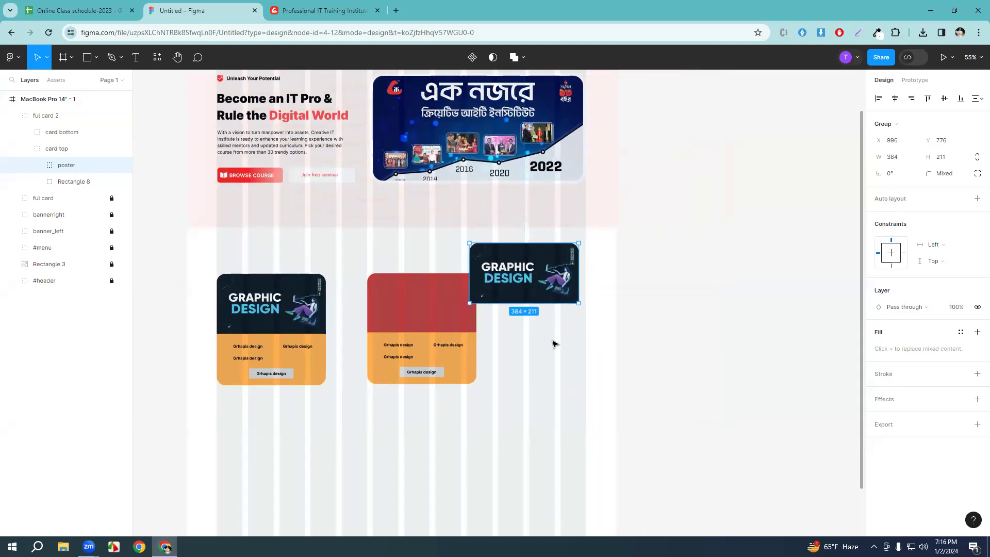
drag(529, 267, 555, 273)
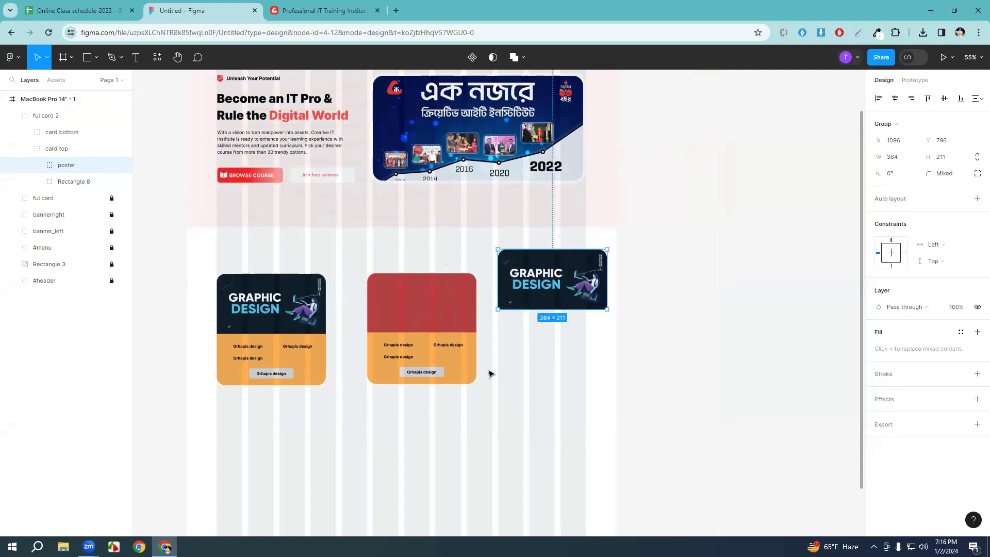
click(37, 166)
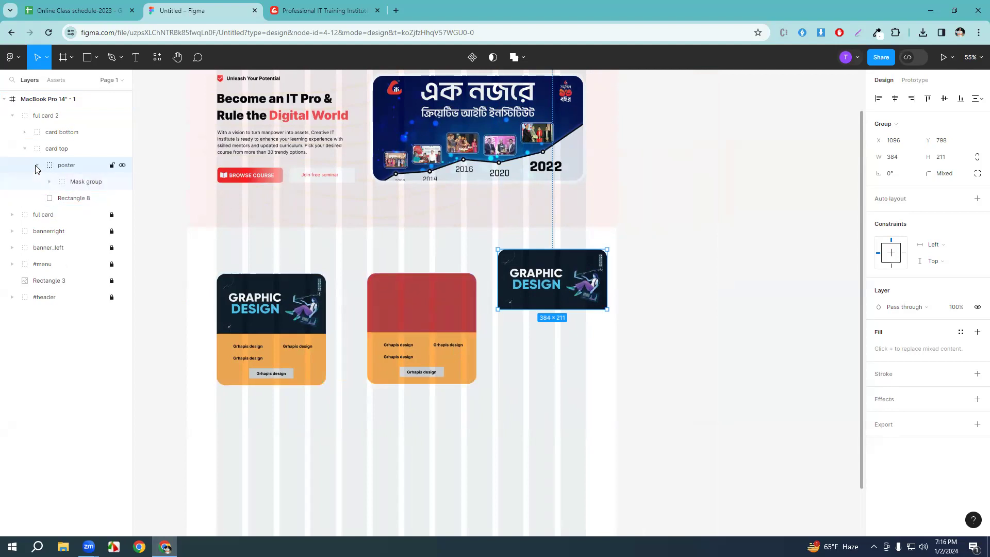
click(49, 182)
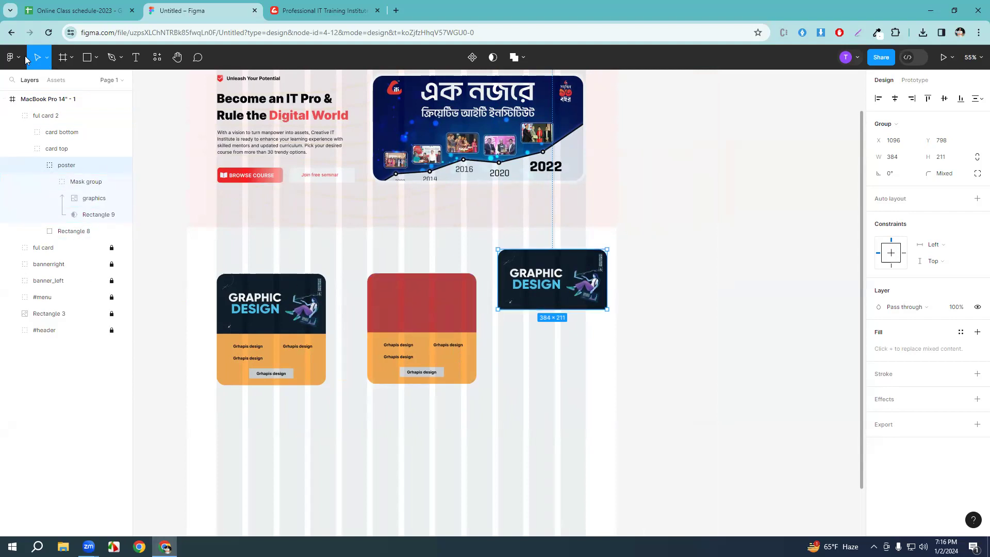
click(10, 58)
Place course_1662552115.jpg on the canvas and scale it down proportionally.
mouse_move(58, 123)
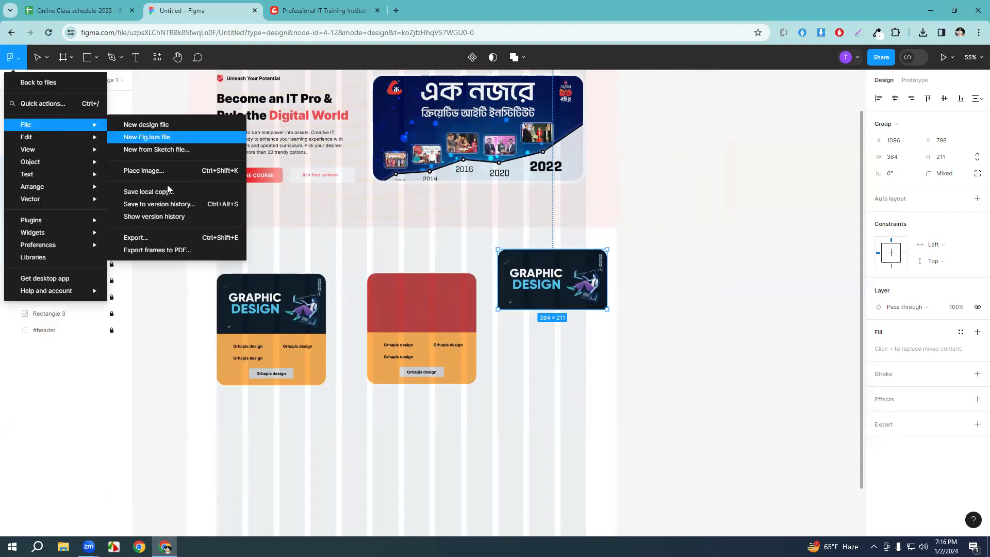
click(163, 172)
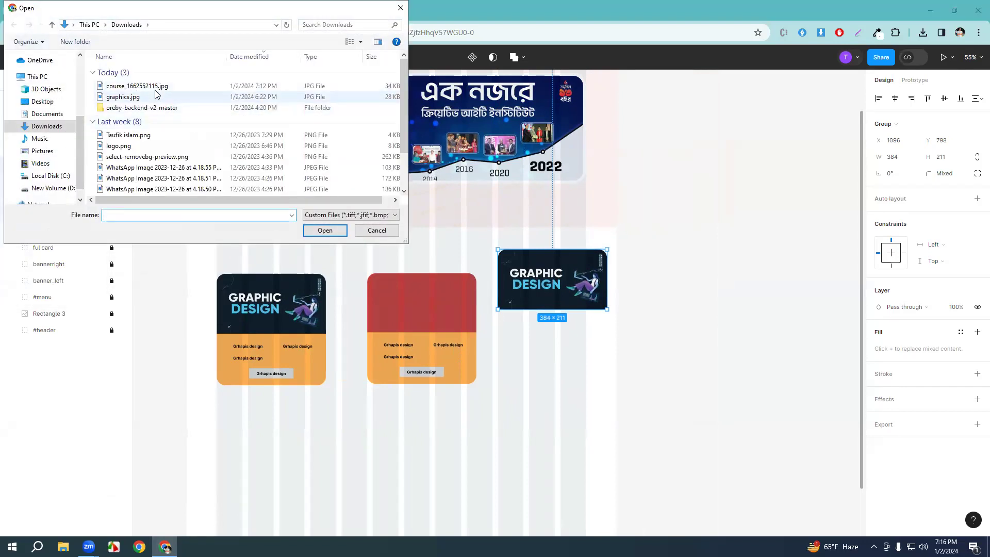
click(136, 86)
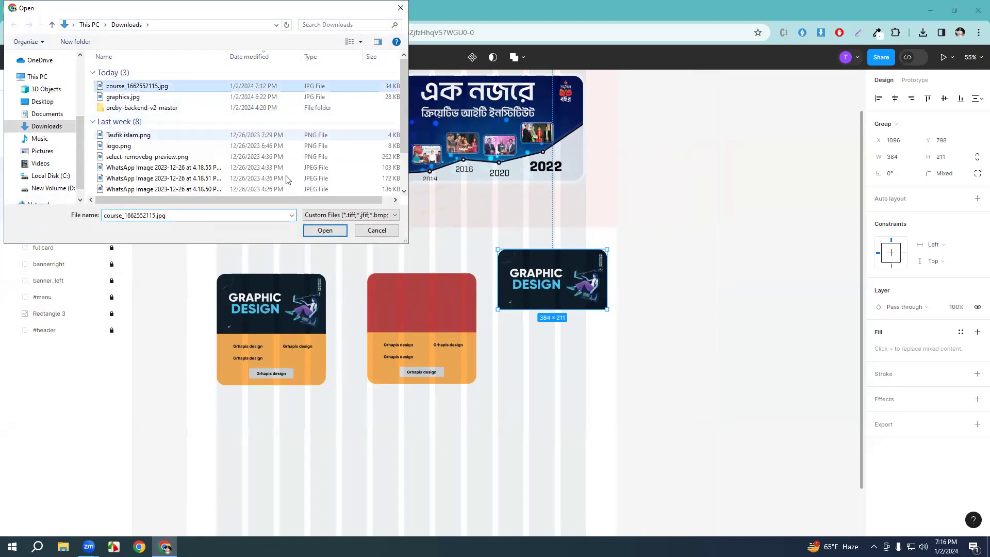
click(325, 230)
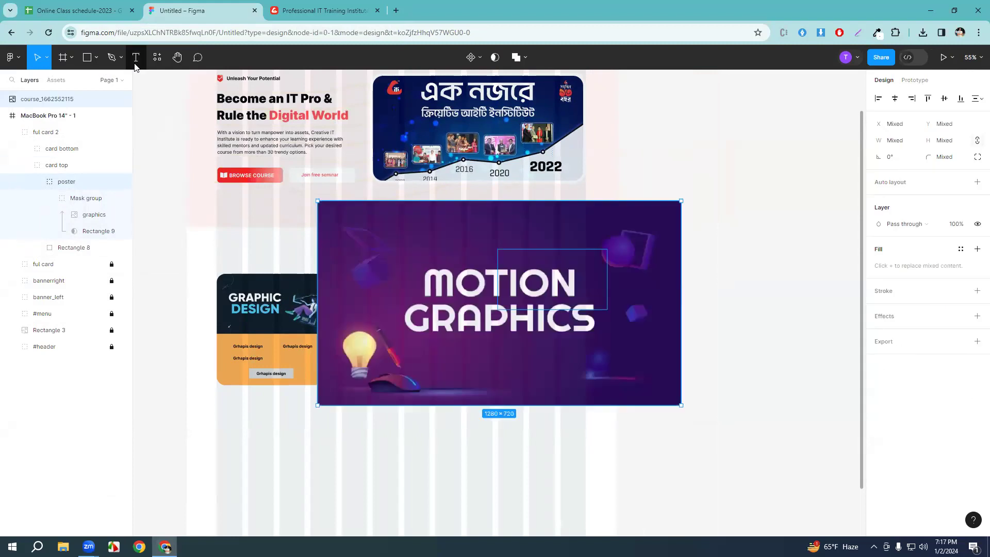
drag(680, 201, 579, 392)
drag(480, 317, 527, 312)
click(528, 312)
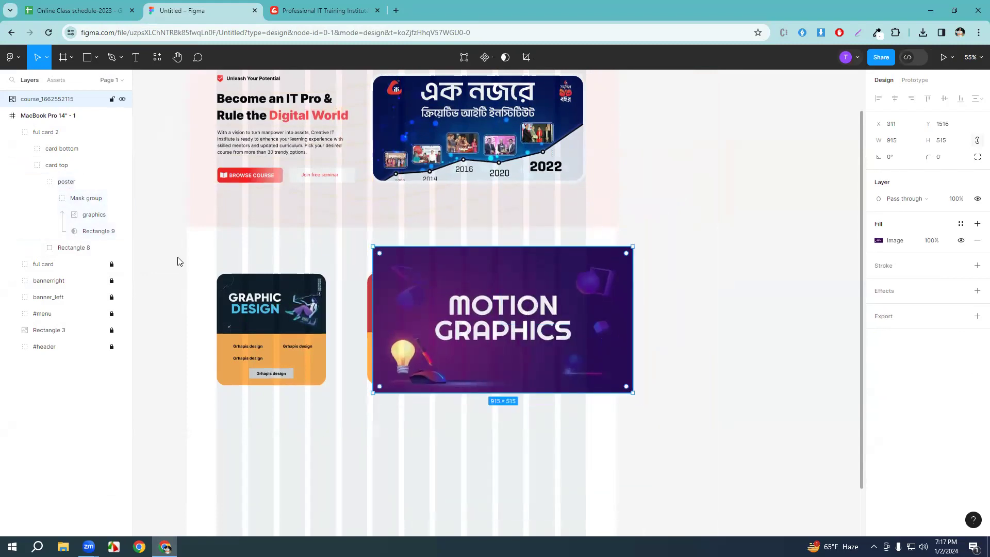
Shrink the Motion Graphics image to 289 × 163 just below the Graphic Design poster.
click(37, 181)
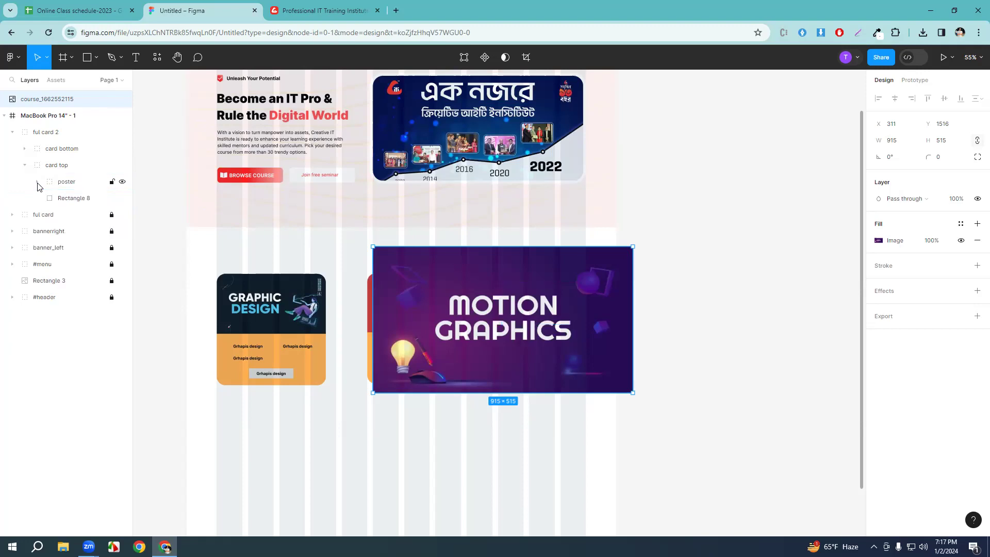
drag(608, 258, 443, 387)
drag(492, 324, 517, 300)
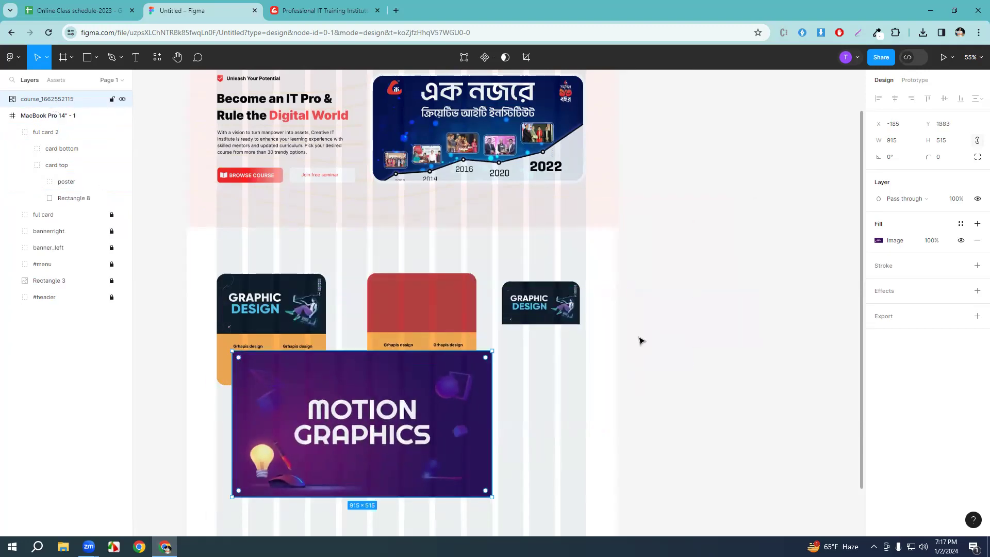
scroll(635, 339, down, 3)
scroll(540, 266, up, 1)
drag(486, 181, 358, 357)
drag(294, 370, 504, 196)
scroll(564, 247, up, 2)
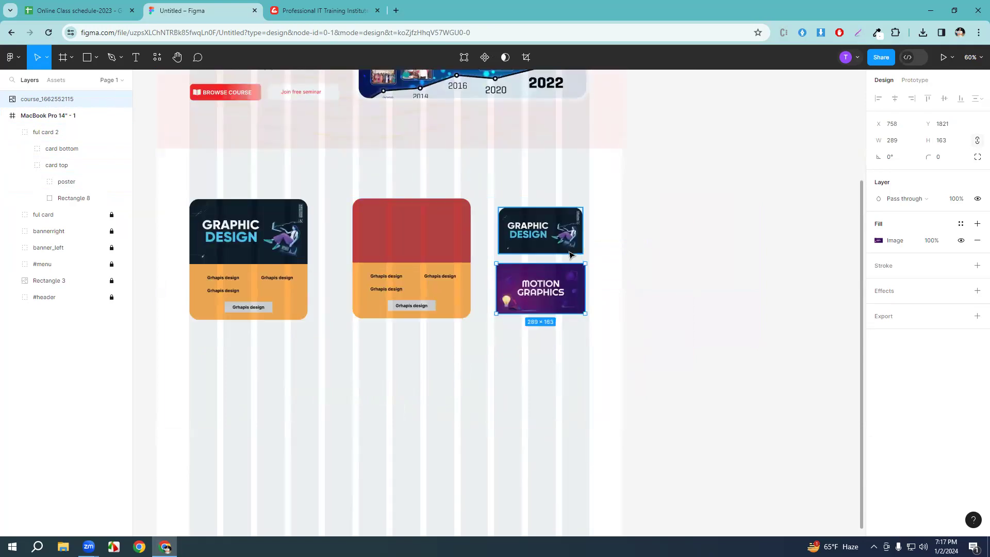
scroll(576, 263, up, 5)
scroll(576, 265, up, 3)
click(541, 207)
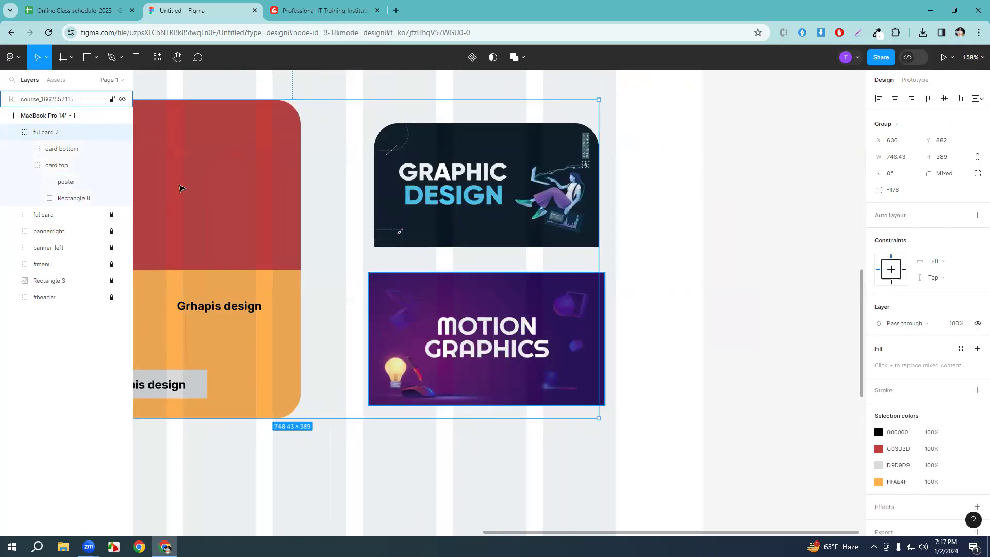
Rename the Motion Graphics image layer to 'motion'.
click(41, 98)
right_click(39, 97)
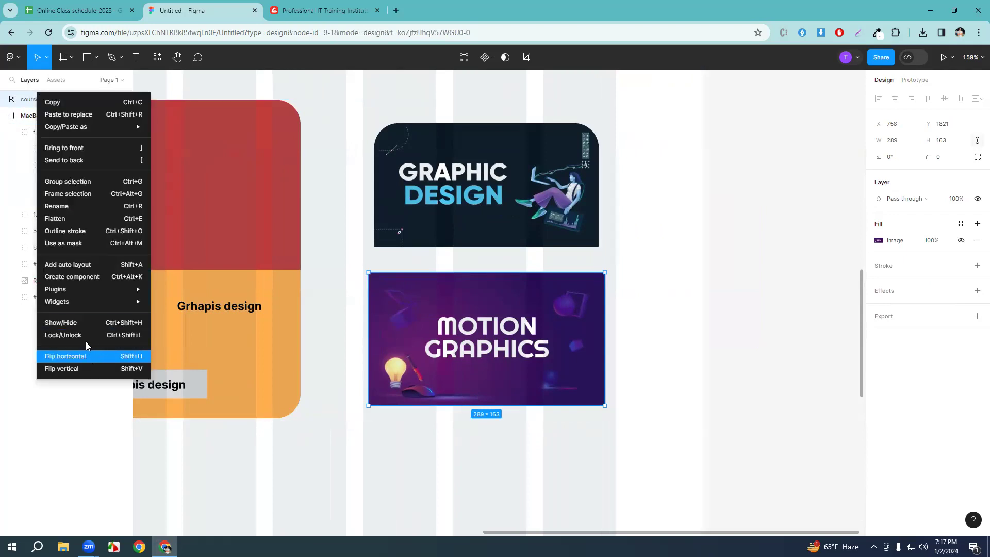
click(83, 206)
key(BackSpace)
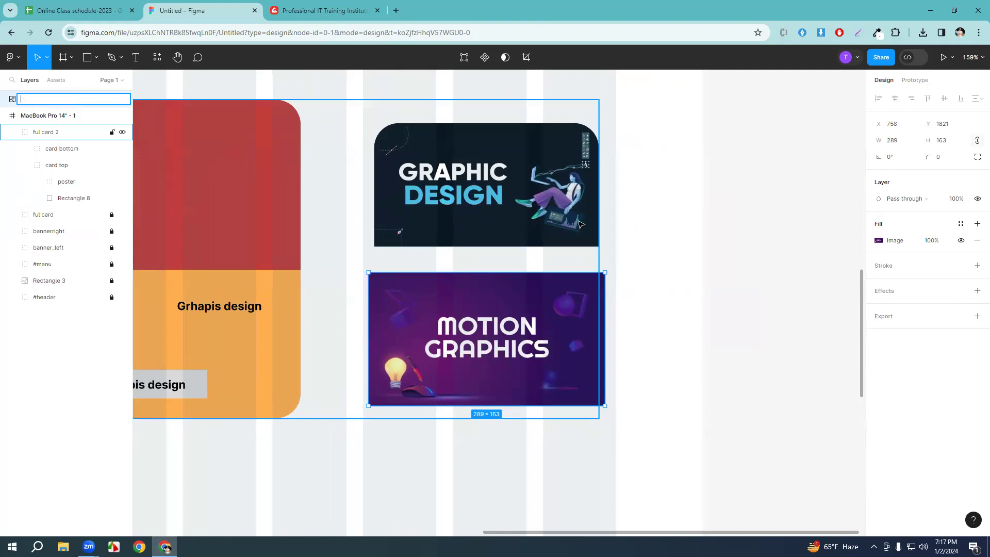
text(motion)
key(Return)
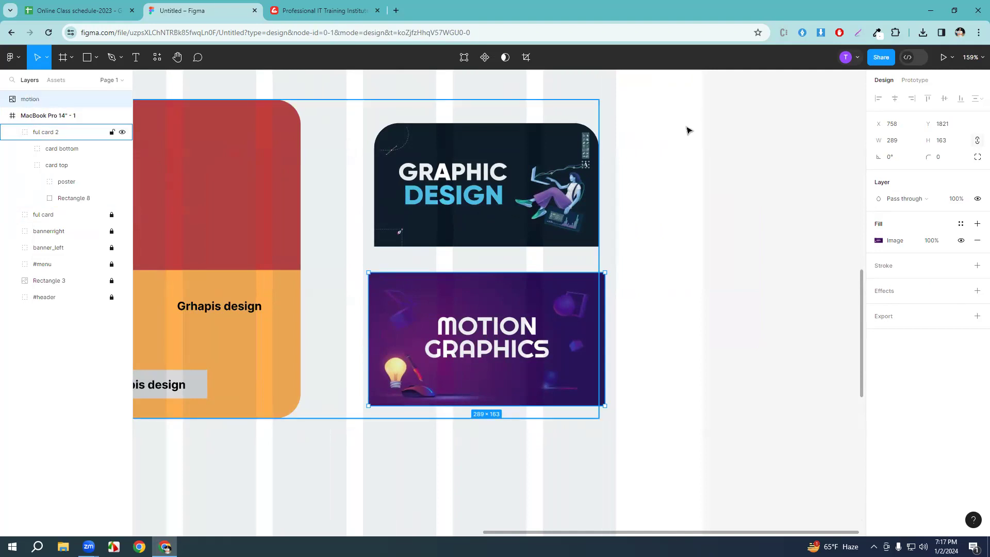
click(541, 210)
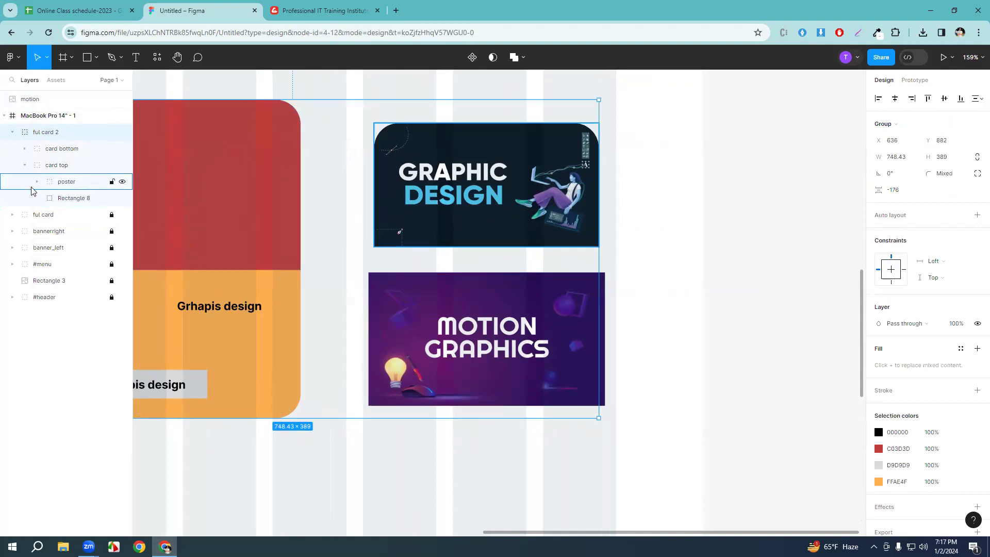
Expand the poster group, select Rectangle 9, and toggle the Graphic Design image's visibility to inspect it.
click(122, 182)
click(122, 182)
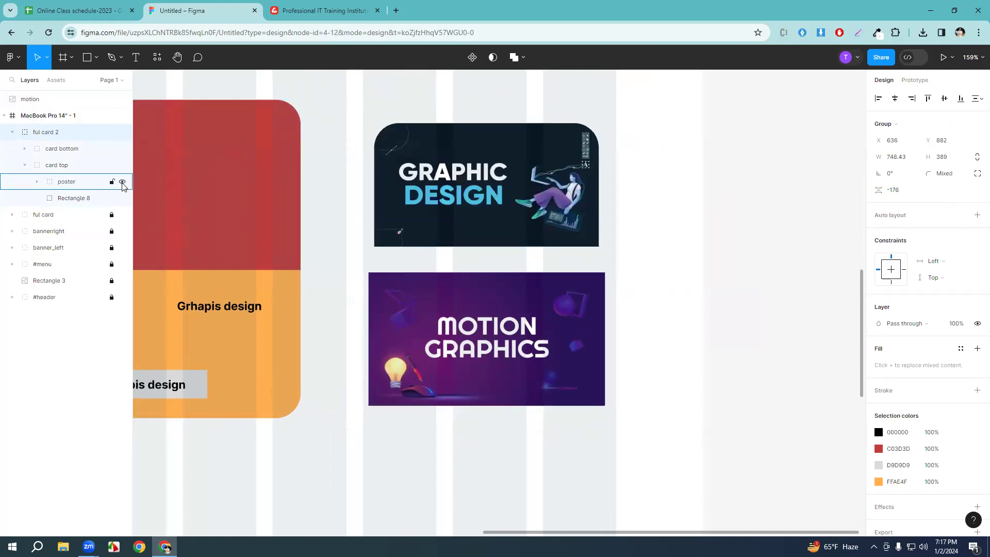
click(37, 182)
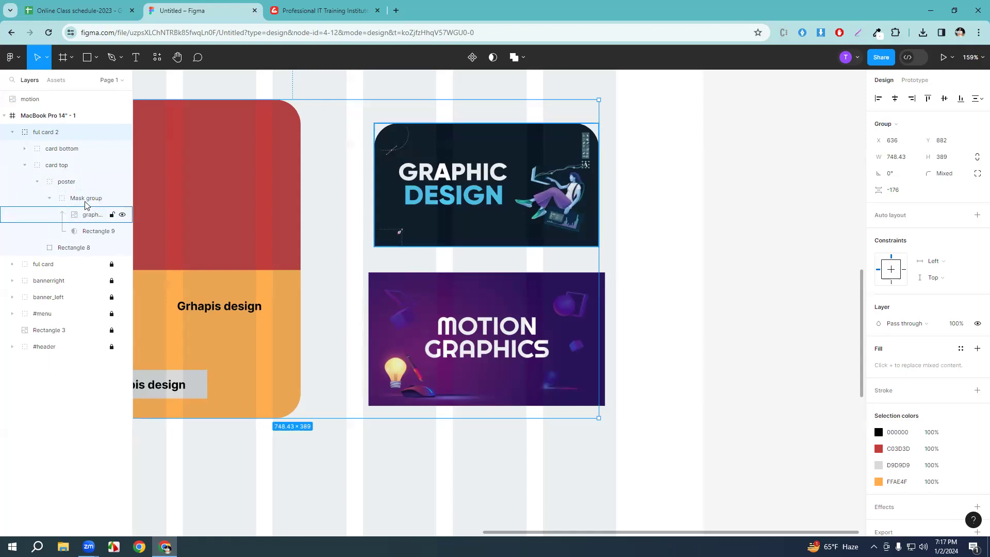
click(92, 231)
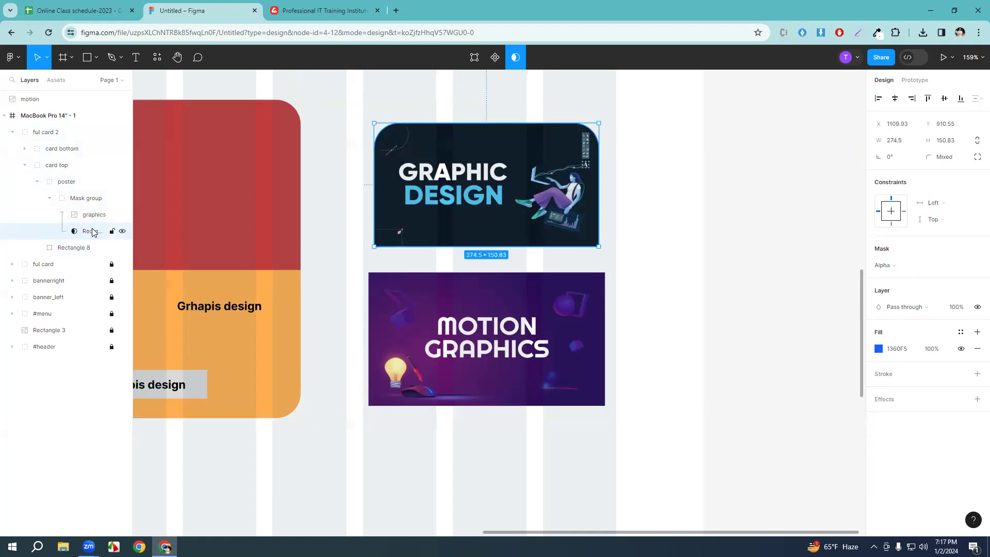
click(123, 216)
click(122, 215)
click(122, 215)
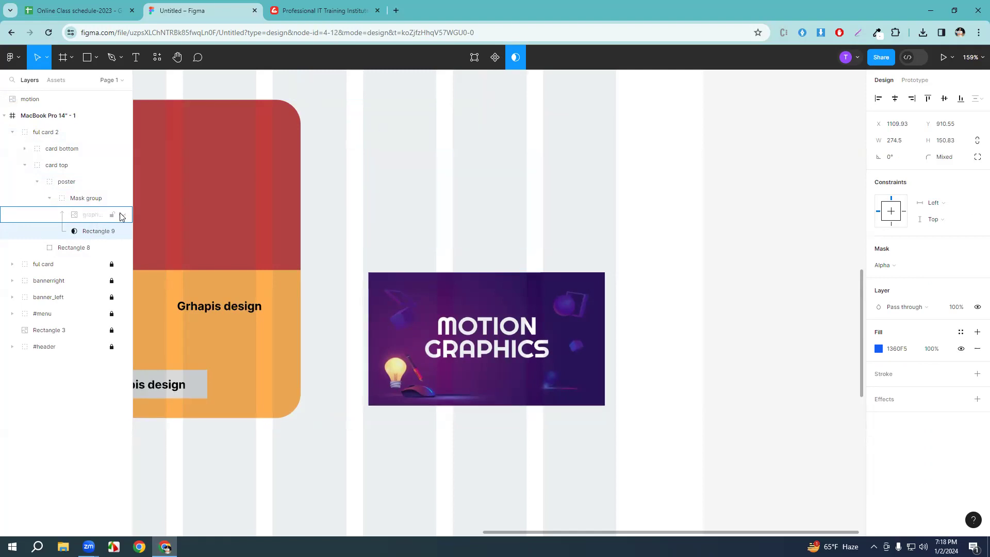
click(122, 216)
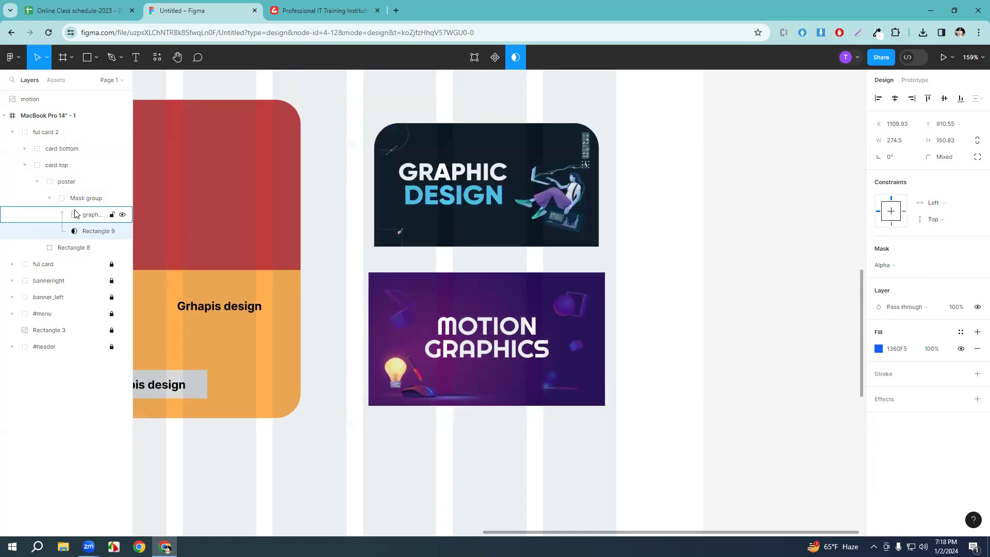
click(122, 214)
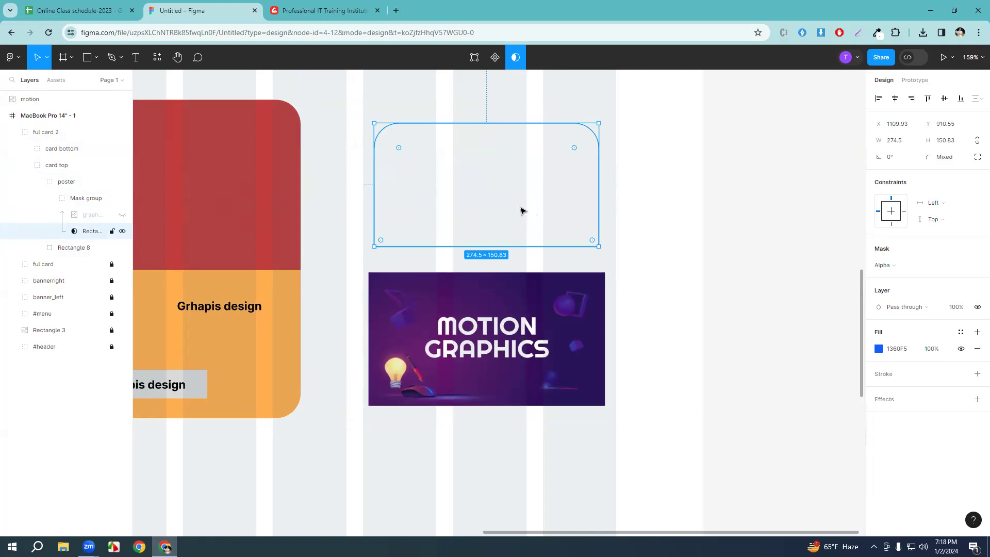
scroll(521, 208, down, 5)
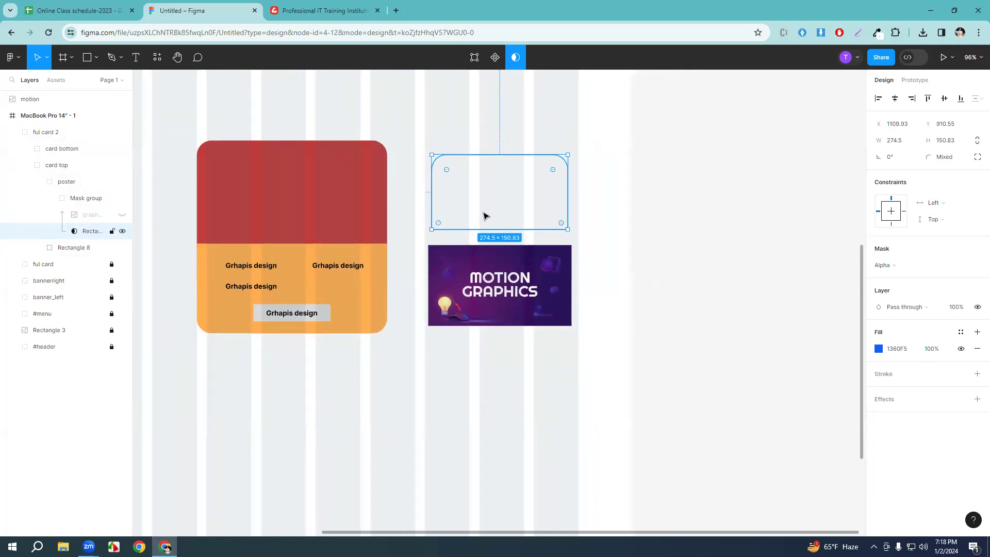
Re-expand the poster's Mask group, restore the graphics image, and delete that extra image layer.
click(50, 199)
click(37, 181)
click(67, 183)
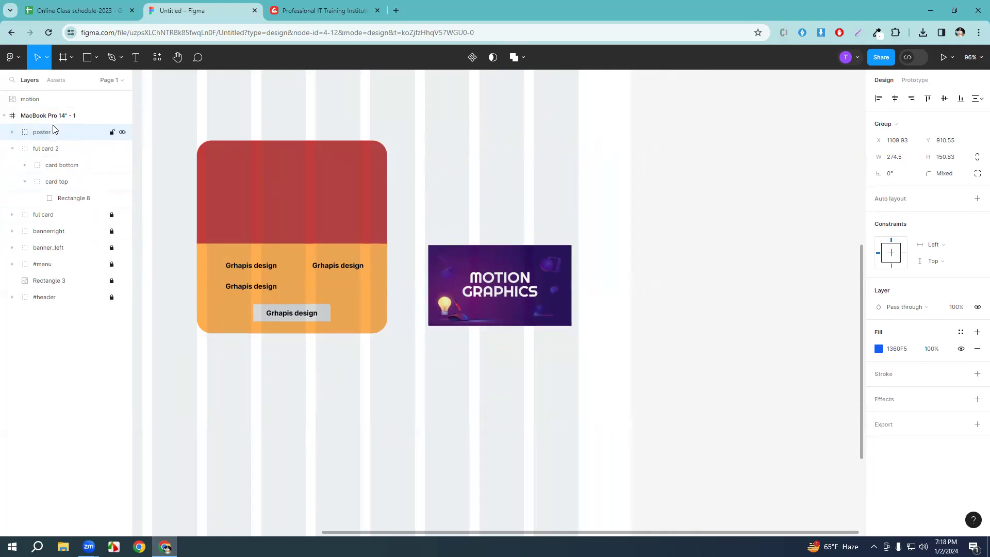
click(505, 194)
click(12, 132)
click(24, 149)
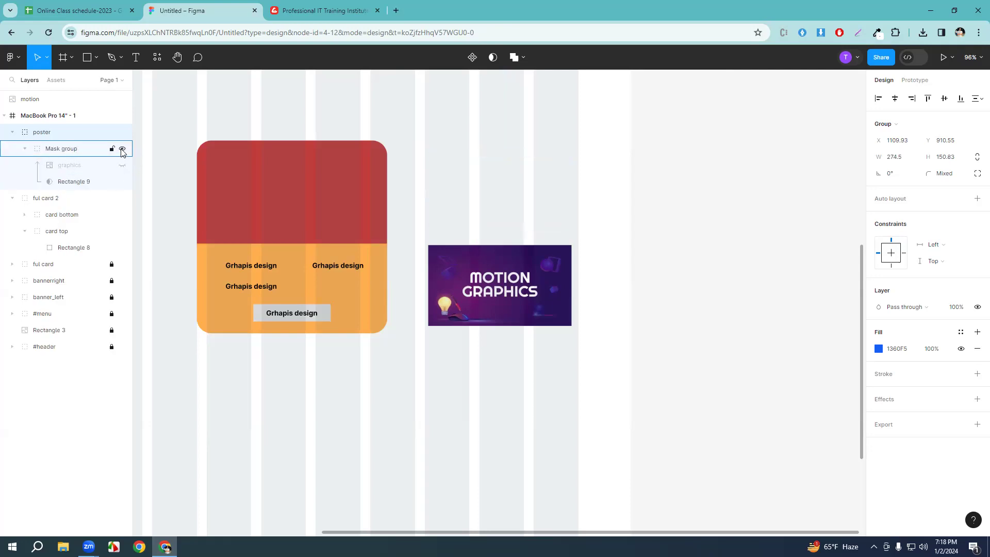
click(122, 149)
click(122, 149)
click(122, 166)
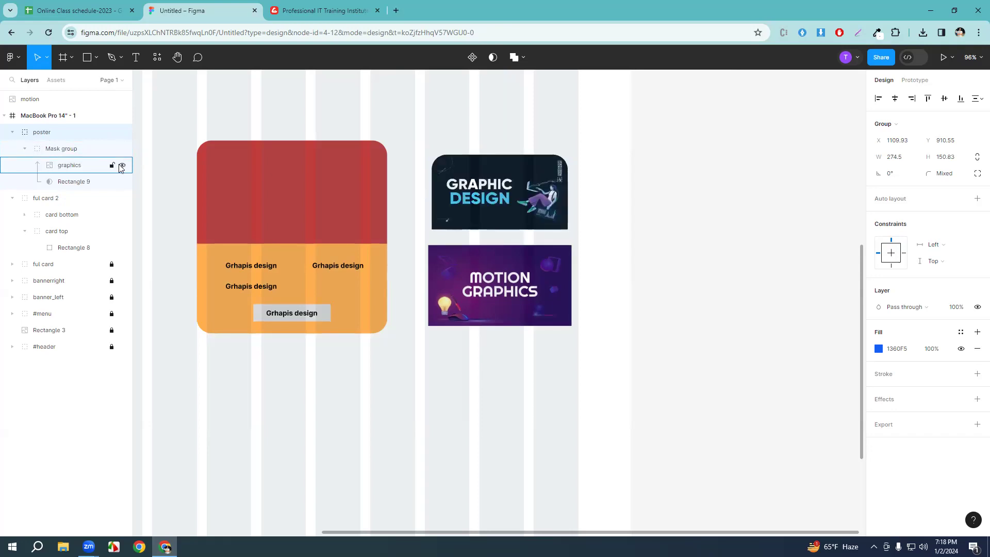
click(81, 166)
key(Delete)
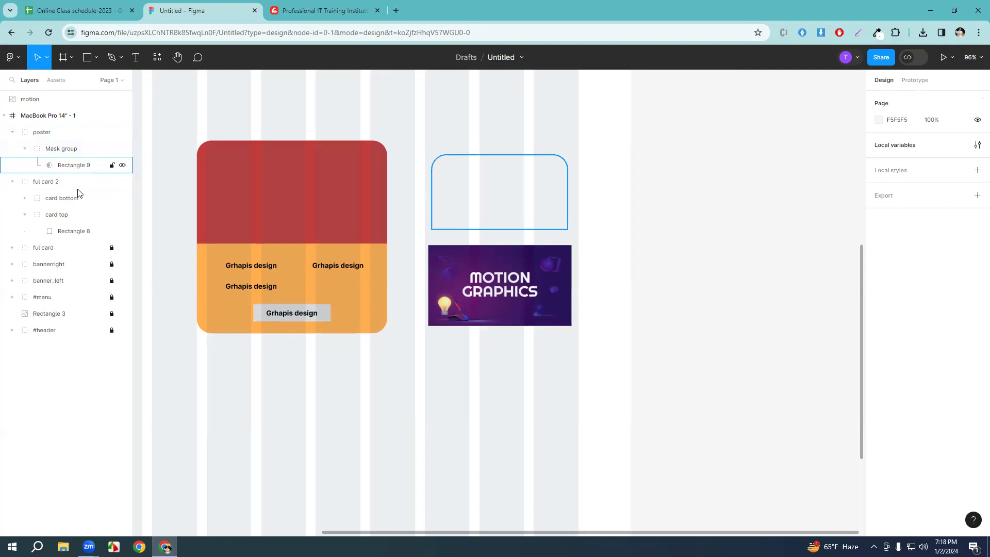
Turn off Use as mask on Rectangle 9, then place the Motion Graphics image over it and select both.
click(72, 167)
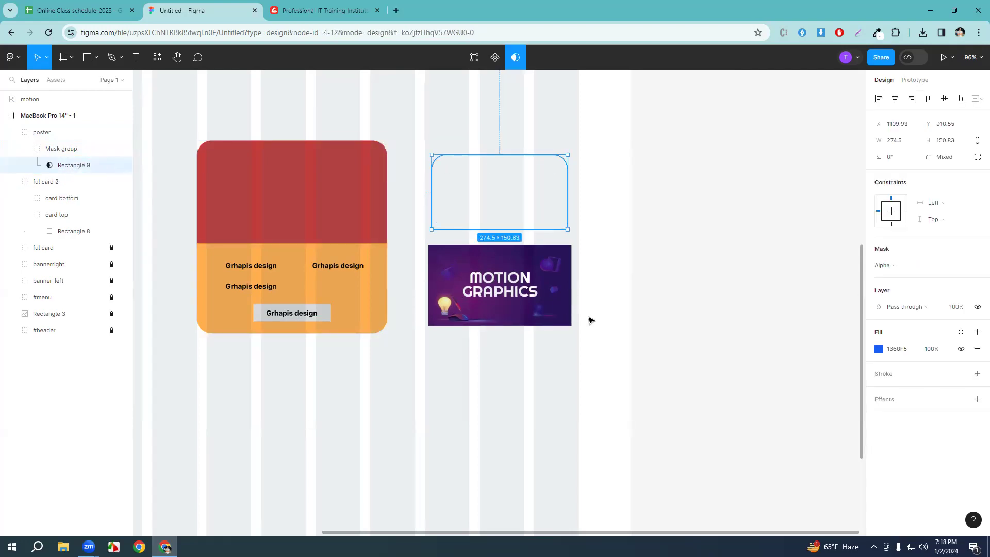
click(513, 58)
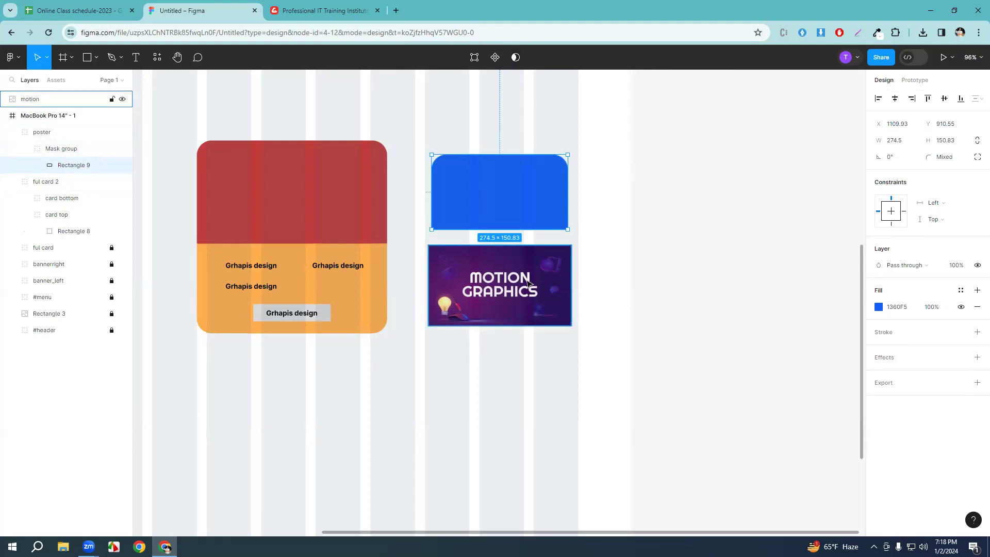
drag(516, 287, 516, 196)
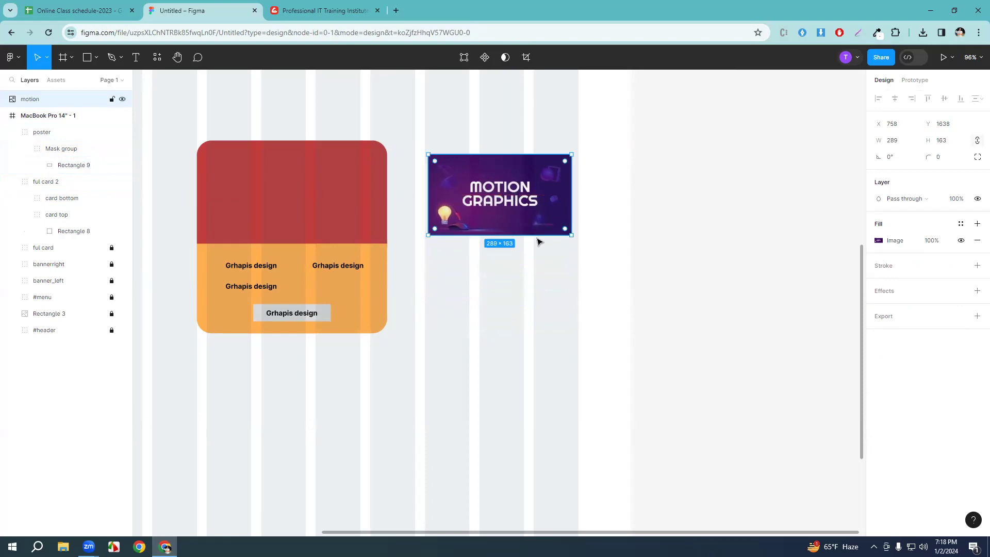
drag(597, 272, 425, 123)
Mask the Motion Graphics image with the rounded blue rectangle and select the image inside the group.
click(495, 58)
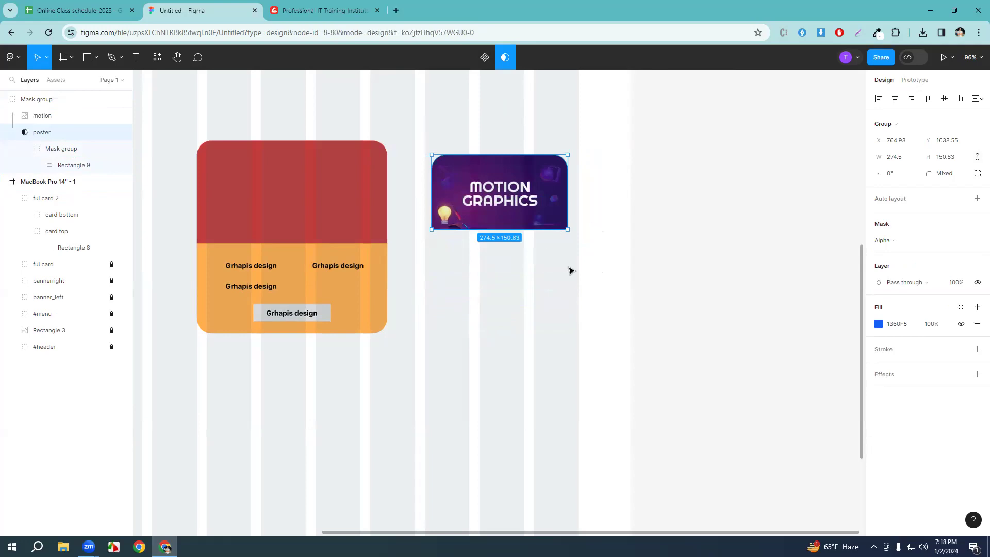
scroll(579, 307, up, 3)
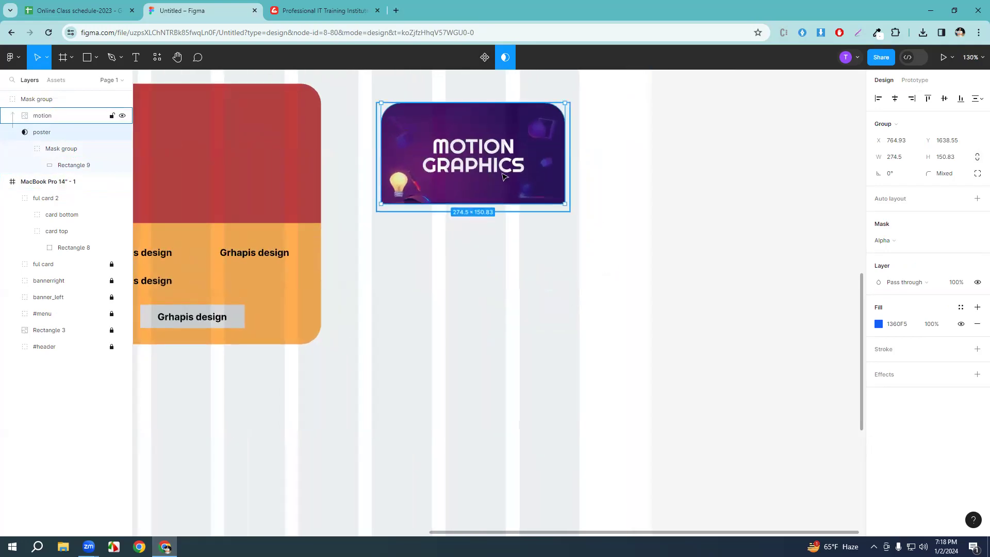
double_click(507, 199)
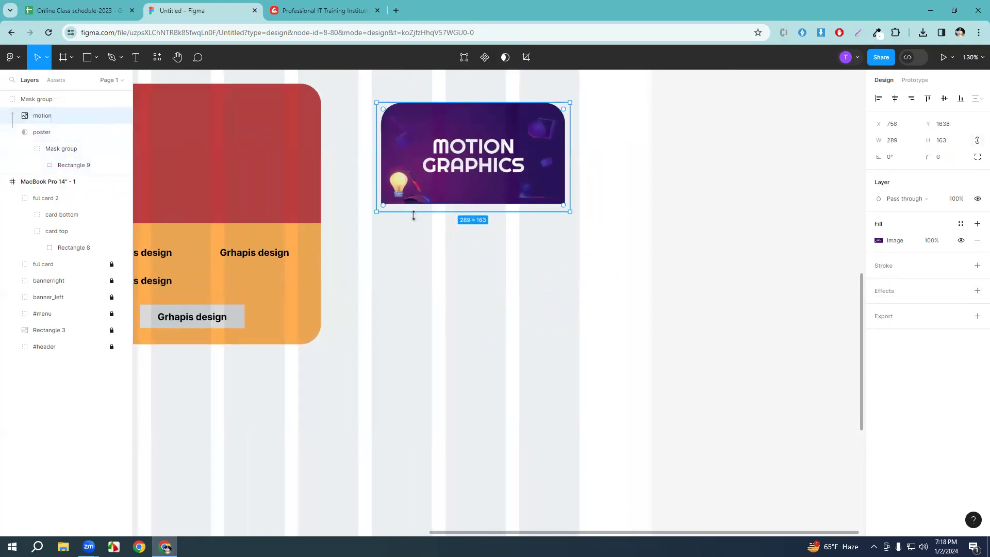
click(452, 277)
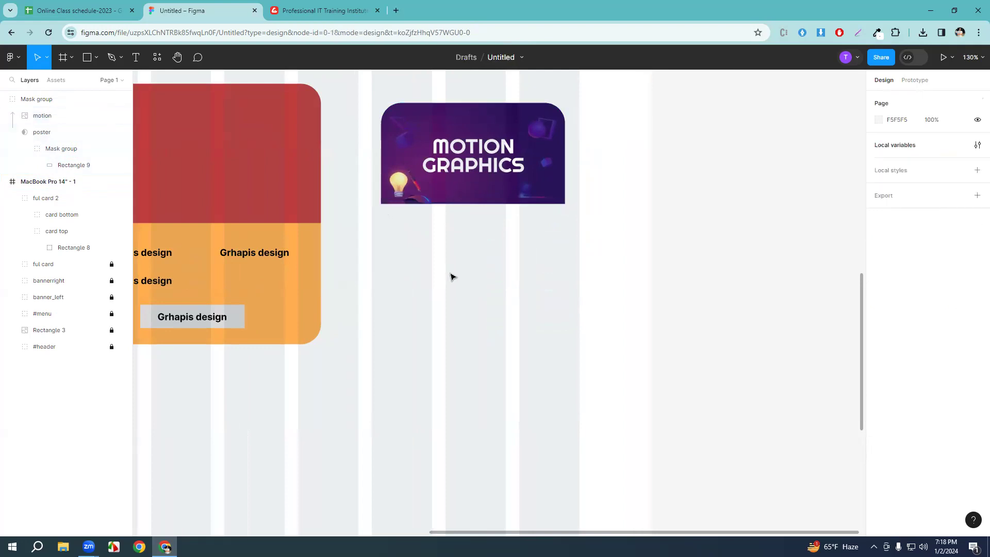
click(562, 164)
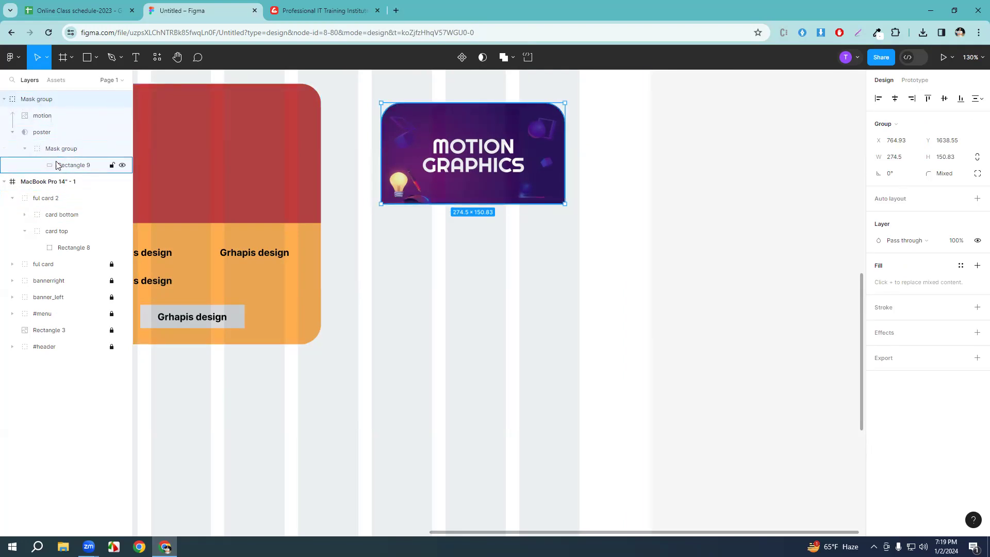
click(13, 132)
click(32, 115)
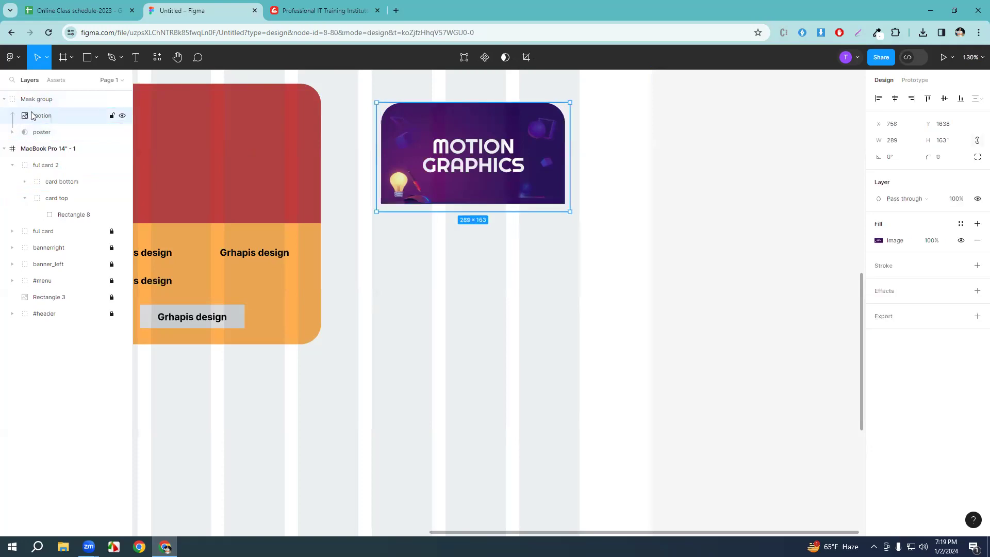
click(45, 135)
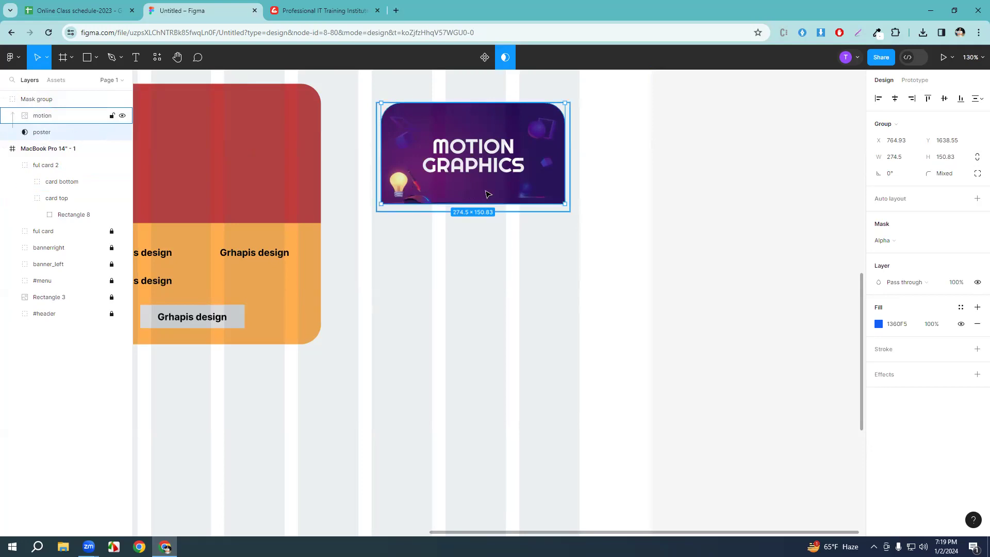
click(52, 118)
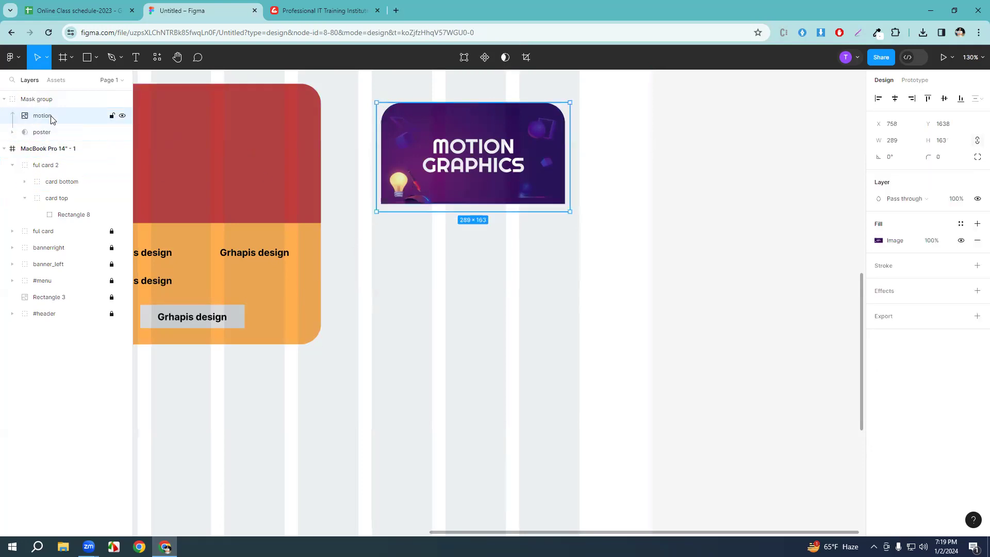
Resize the masked image to 274 × 151 and select the whole mask group.
drag(375, 212, 397, 209)
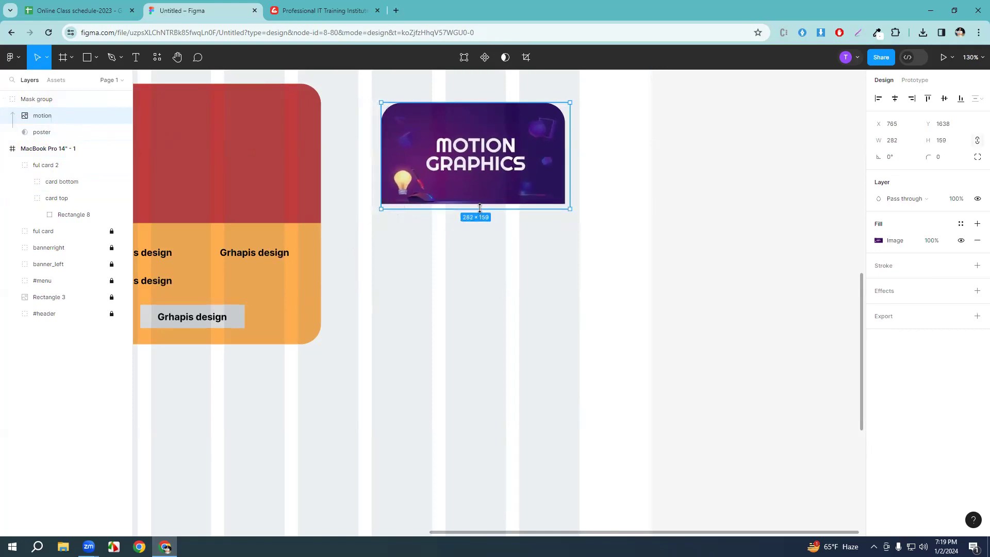
drag(479, 207, 479, 206)
key(ctrl+z)
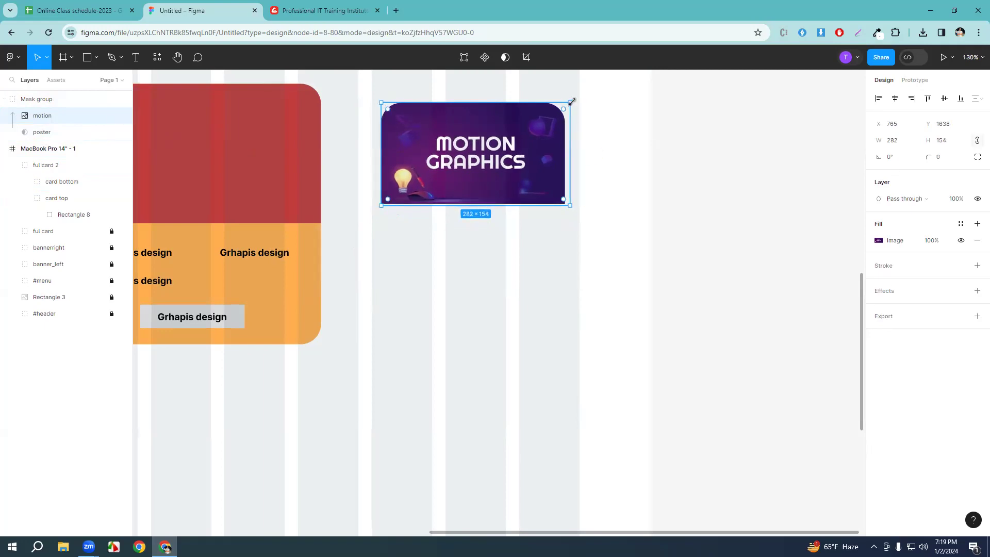
drag(570, 139, 565, 139)
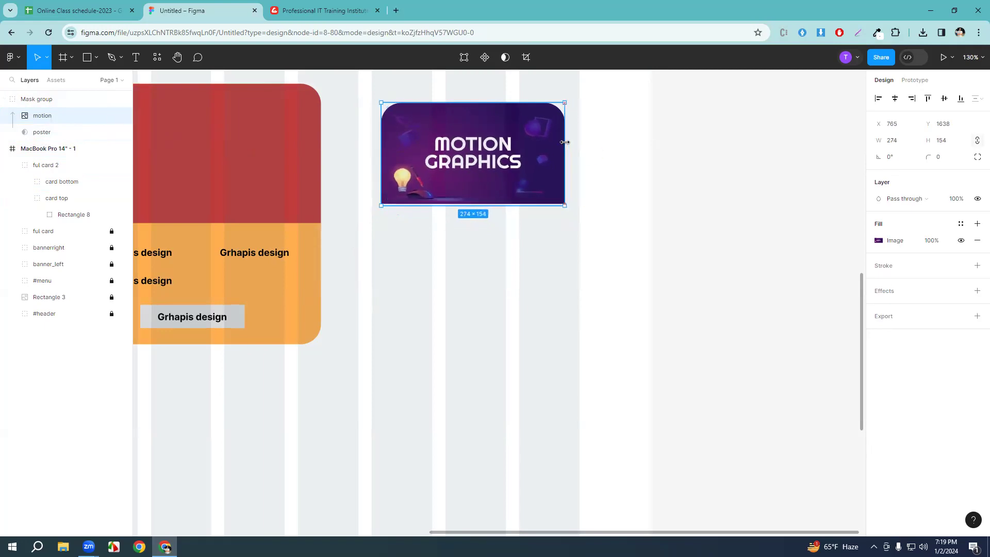
drag(459, 202, 458, 203)
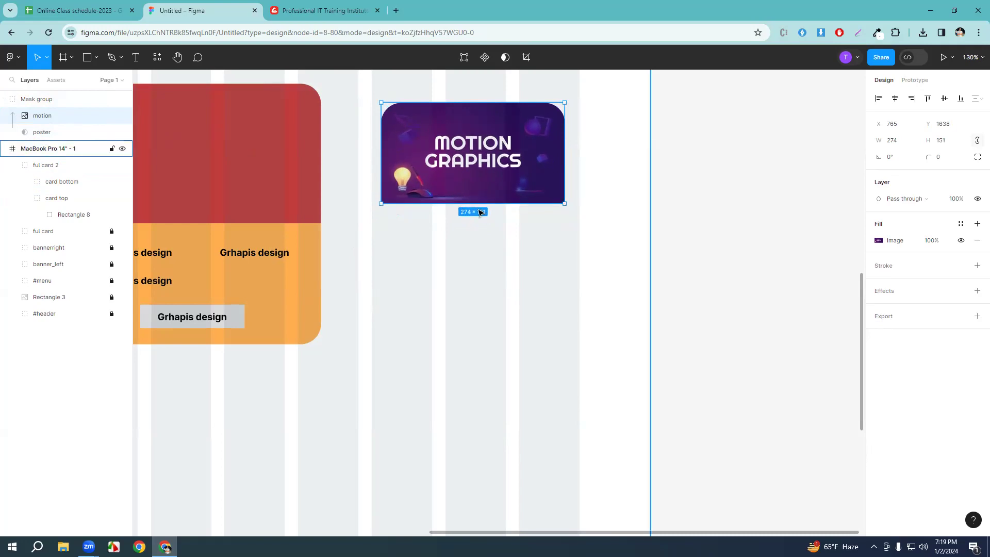
scroll(479, 212, up, 5)
scroll(513, 303, up, 5)
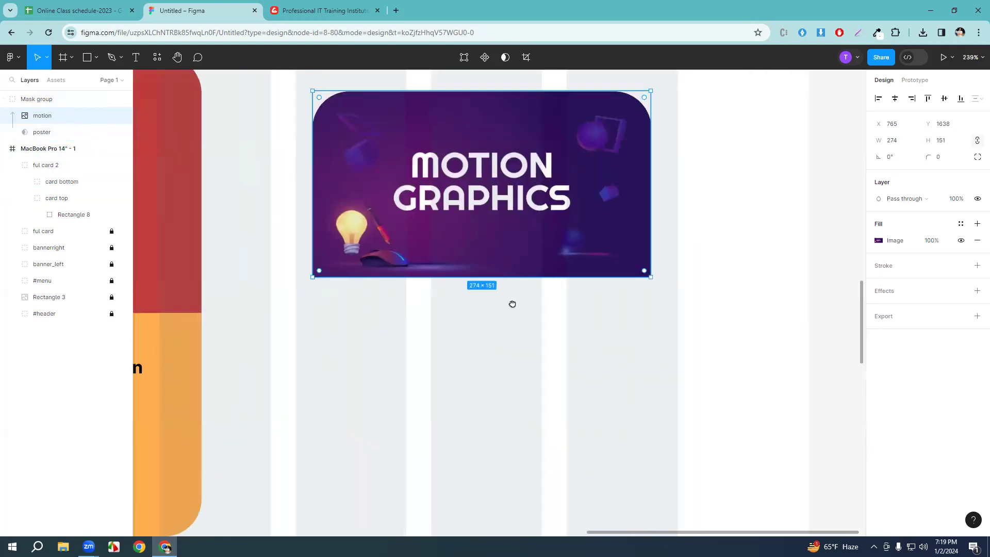
click(534, 378)
drag(667, 377, 306, 112)
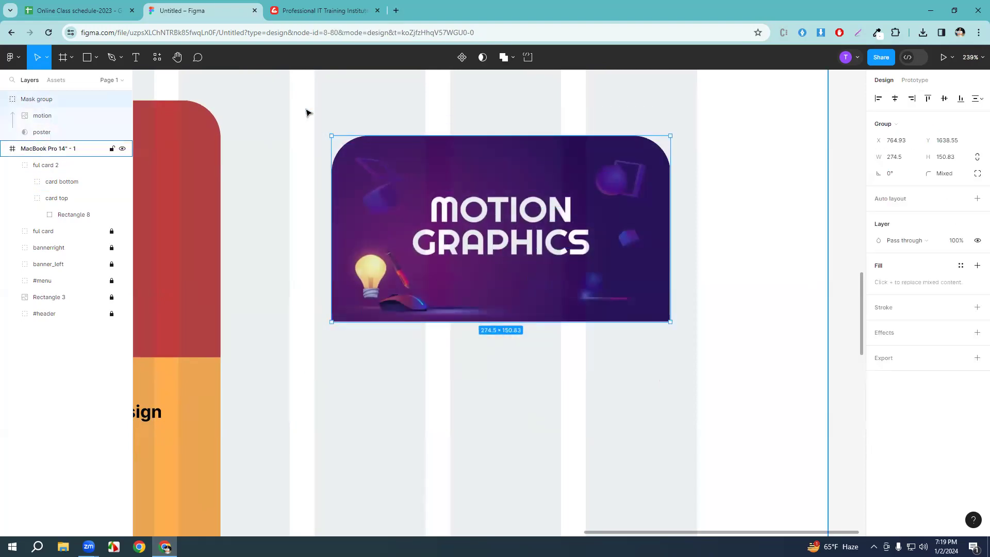
Group the Mask group with Ctrl+G and rename the new group 'motion top'.
key(ctrl+g)
key(ctrl+r)
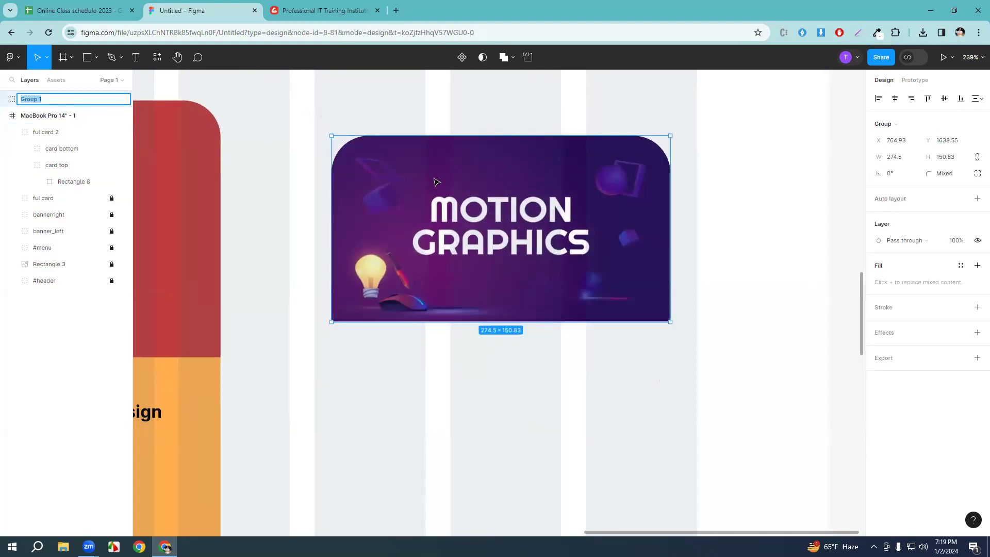
key(BackSpace)
key(Return)
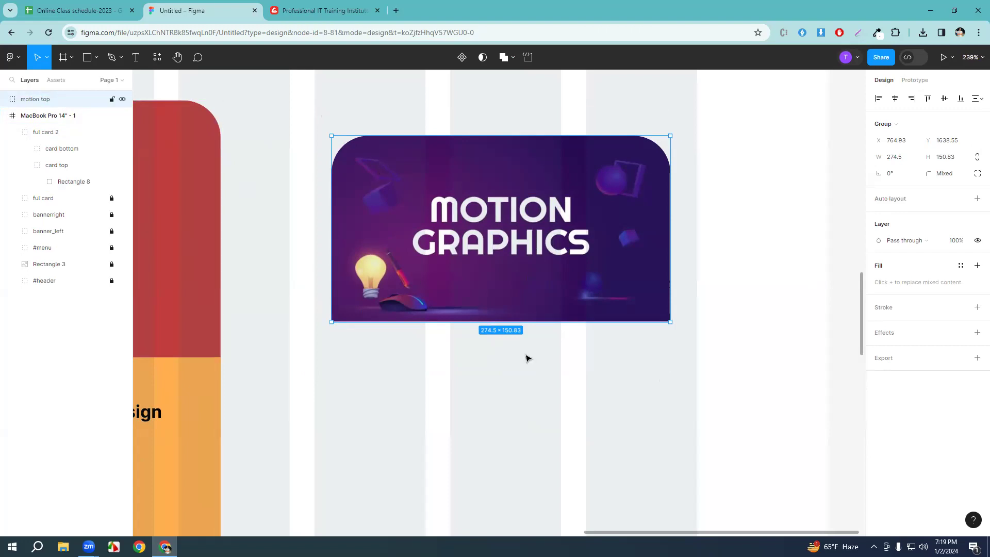
Move the motion top group onto the red card top, enlarge it to 384 × 211, and nudge it up 3 px.
drag(327, 391, 489, 356)
scroll(546, 389, down, 8)
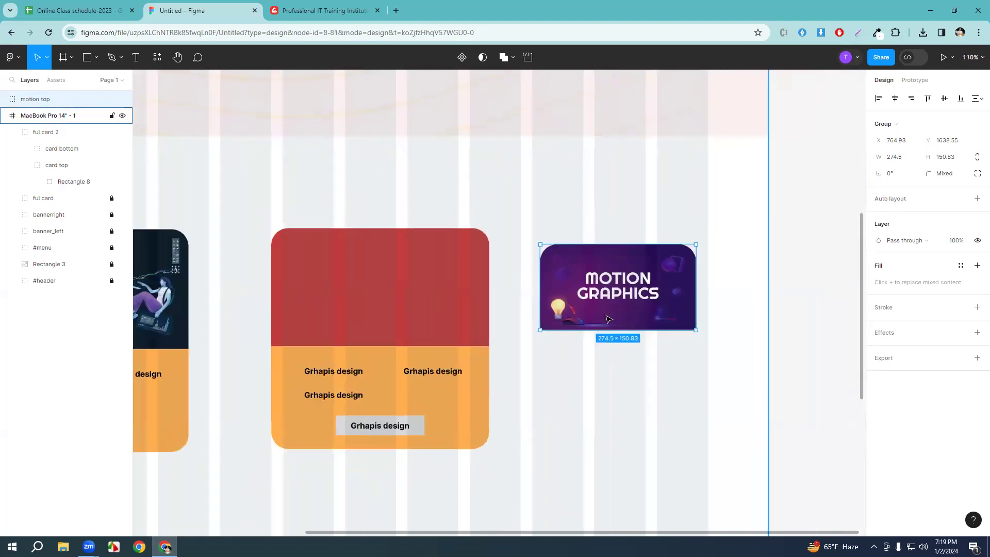
drag(607, 318, 341, 281)
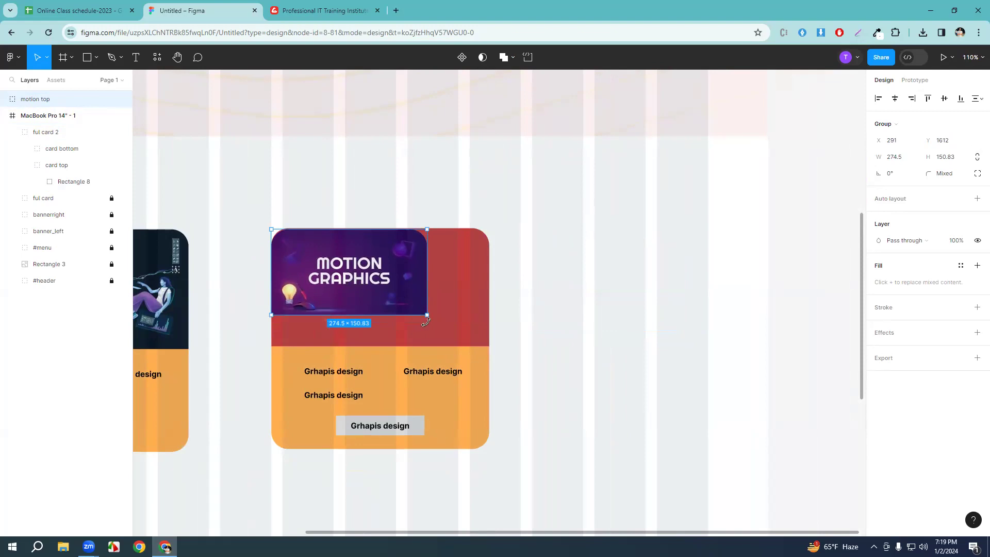
drag(425, 312, 489, 342)
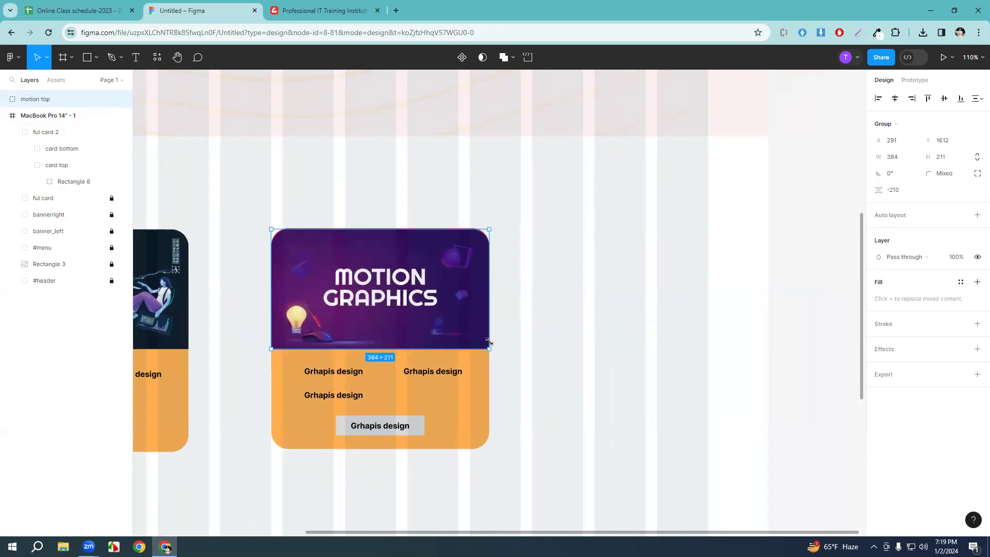
key(Up)
key(Up)
key(Up)
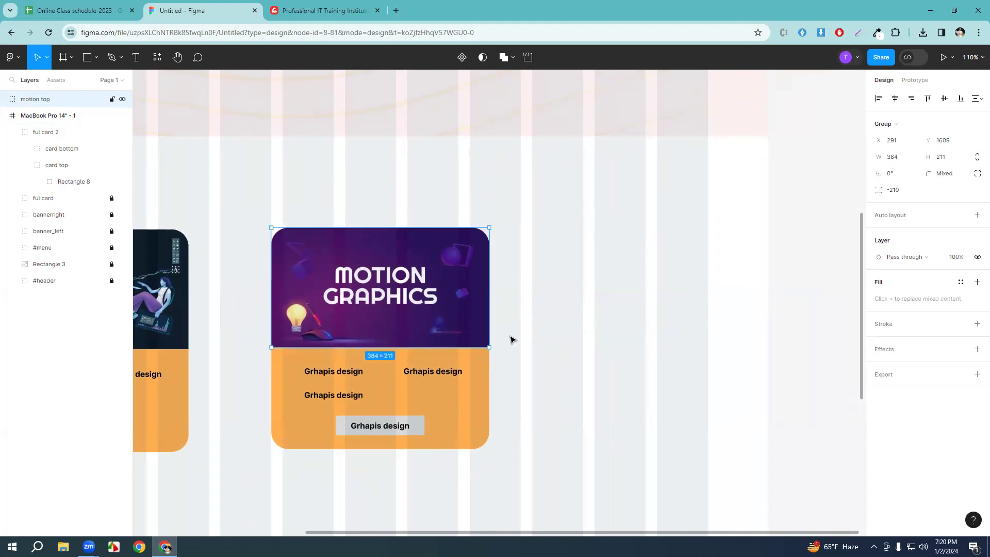
Shift the purple card slightly right and down, after undoing an accidental larger move.
ctrl+scroll(552, 324, up, 10)
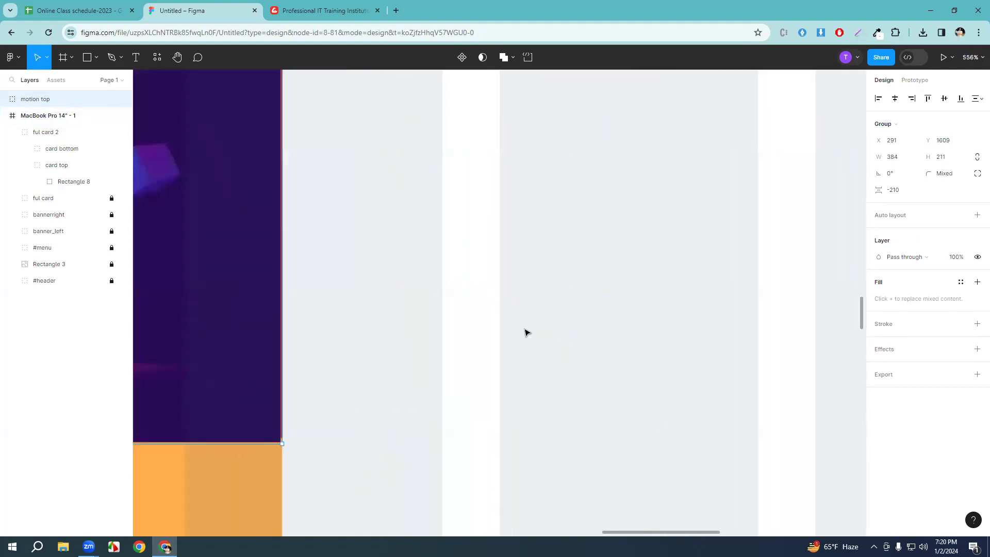
scroll(278, 302, left, 3)
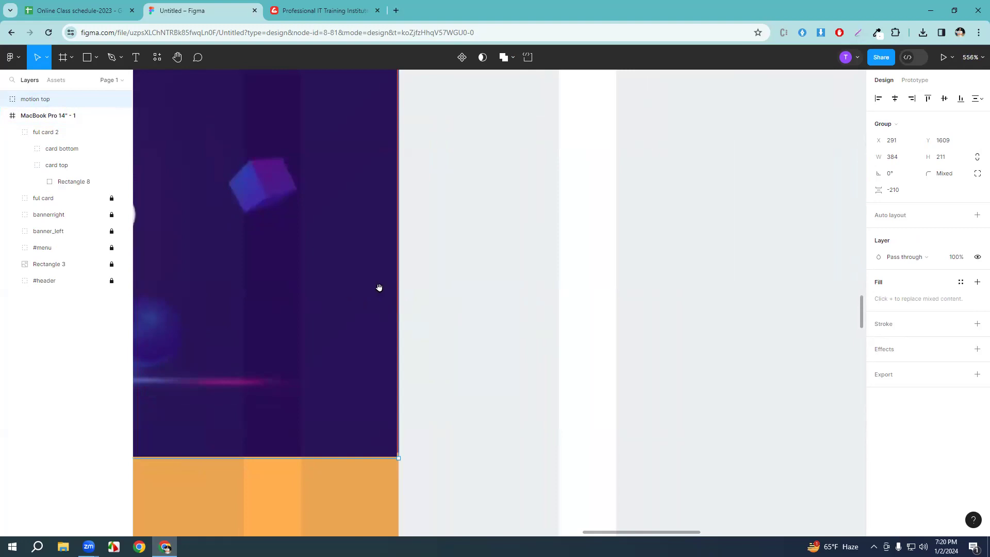
scroll(364, 267, down, 5)
drag(321, 274, 689, 323)
key(ctrl+z)
drag(639, 280, 782, 354)
scroll(782, 354, down, 3)
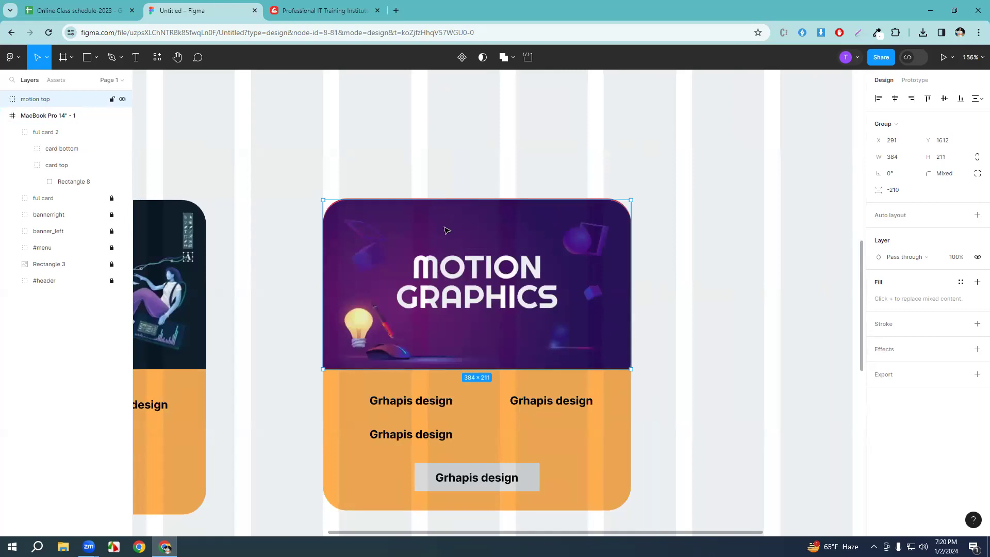
drag(491, 260, 480, 257)
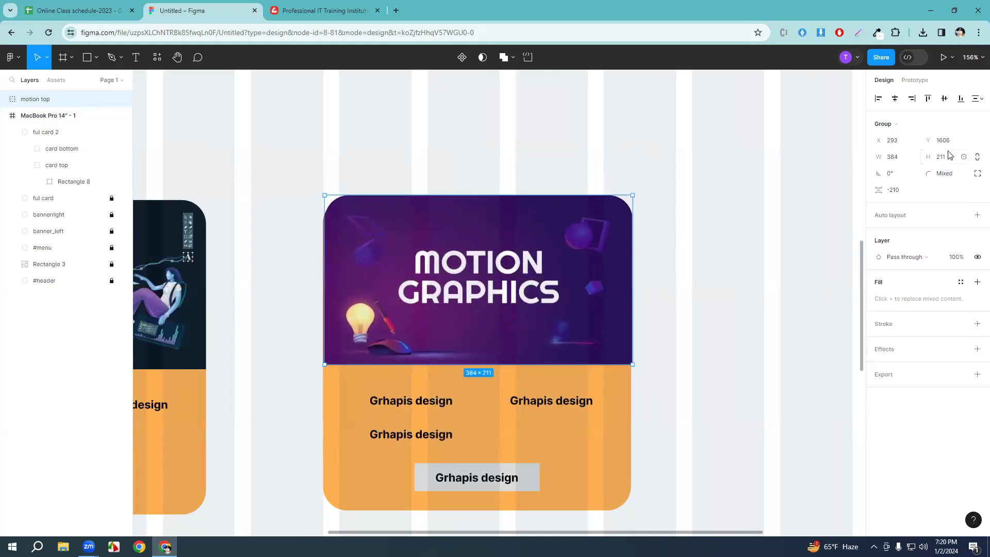
Keep the motion top group at X 291 and move it to Y 1608.
click(891, 143)
key(Up)
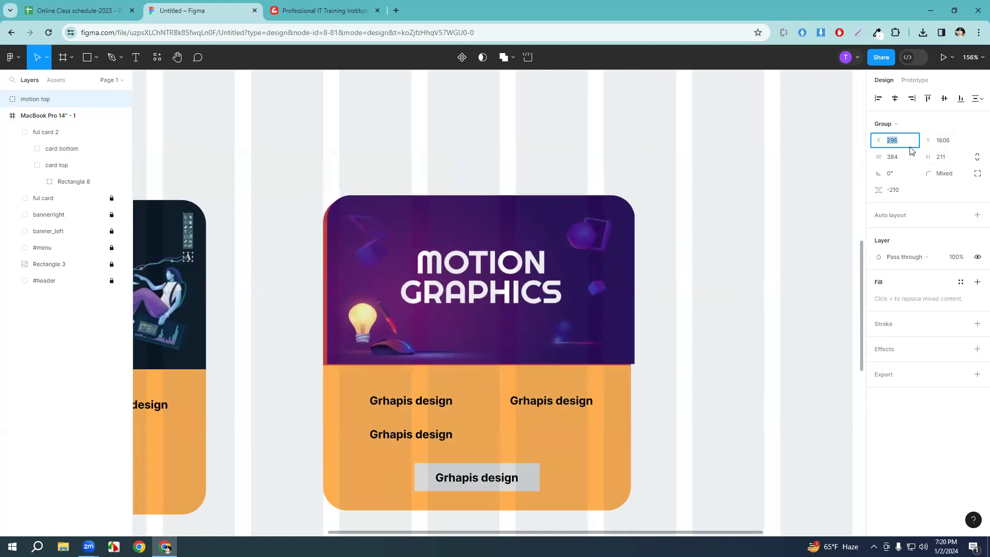
key(Down)
key(Down)
key(Down)
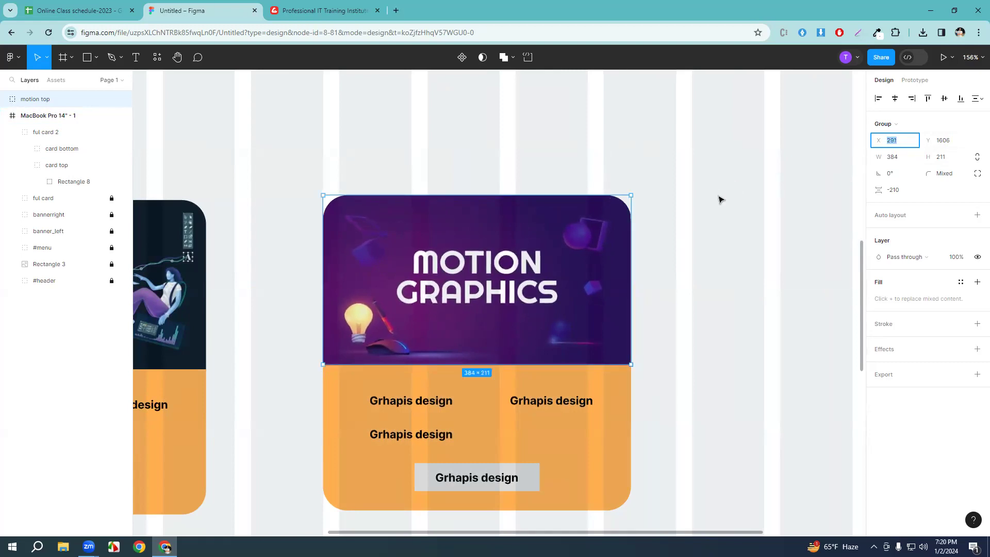
click(947, 143)
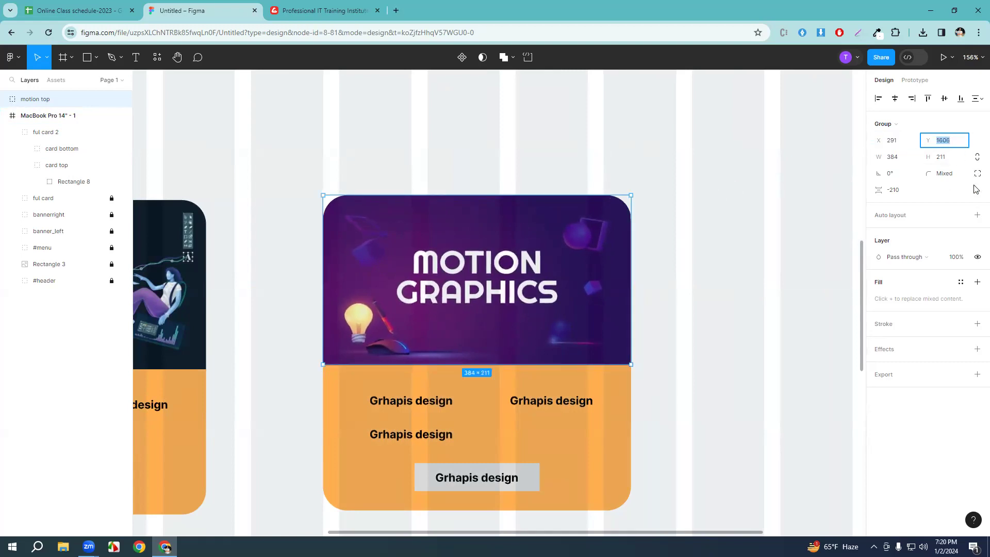
key(Up)
key(Up)
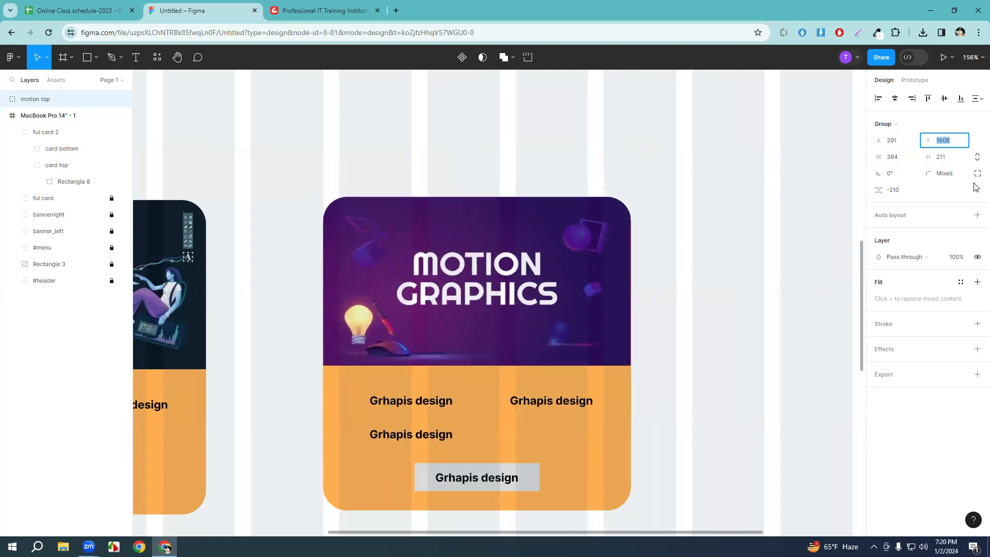
key(Escape)
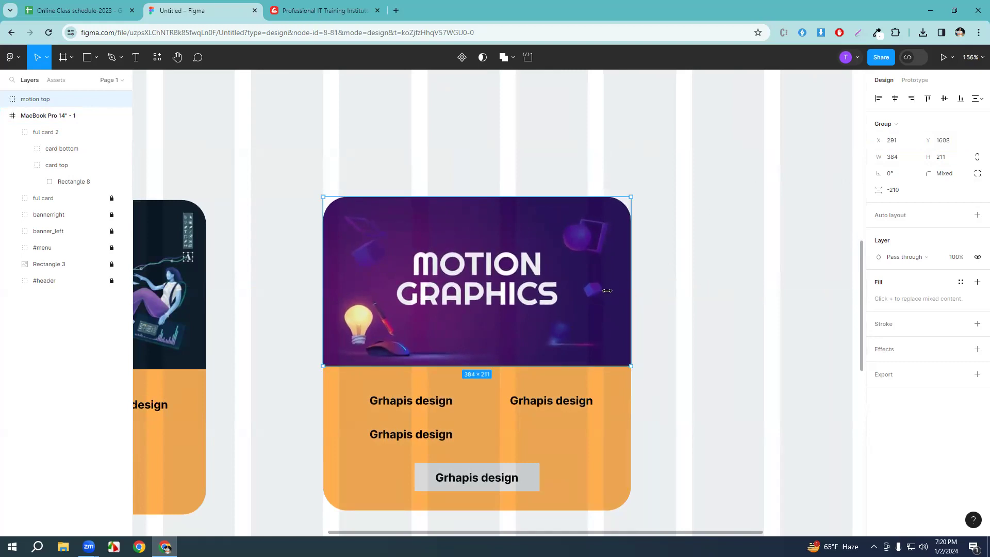
click(739, 289)
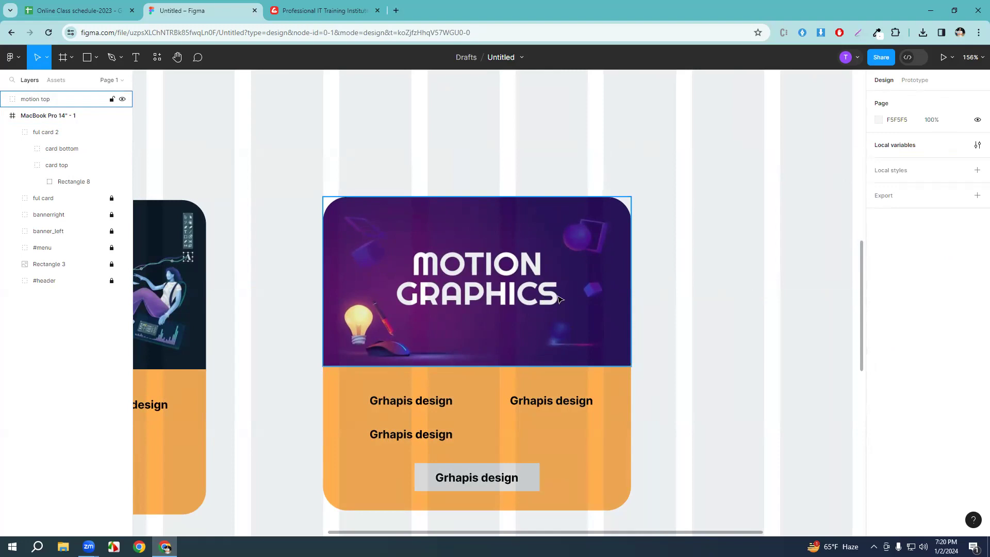
Check the motion top group's 385 px width and zoom in and out to verify the card fit.
click(541, 299)
click(896, 157)
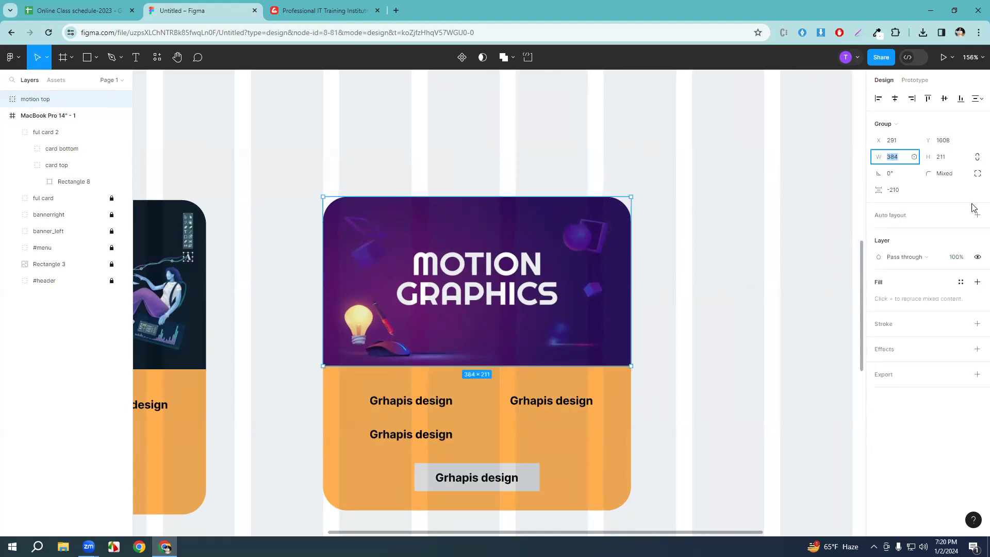
click(731, 311)
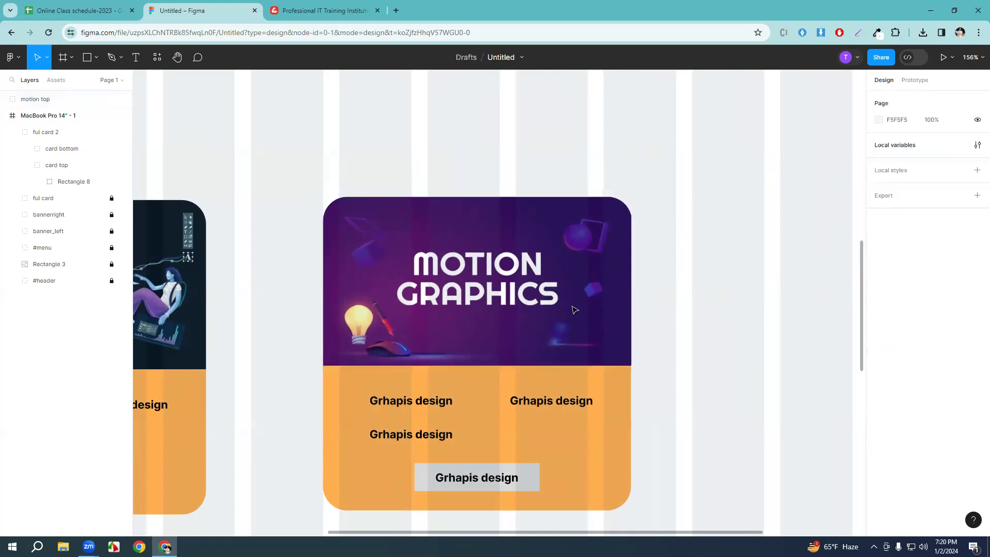
scroll(632, 305, up, 10)
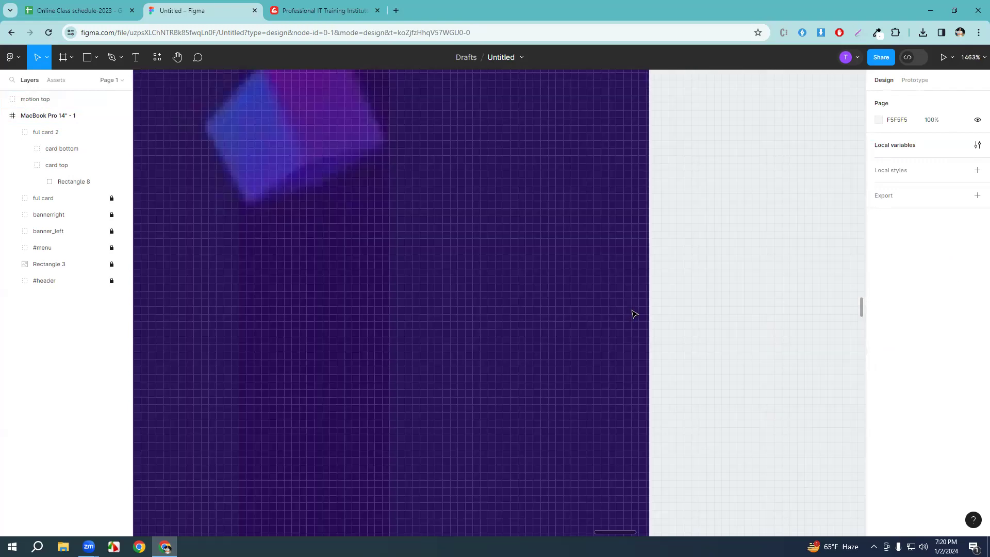
scroll(698, 311, down, 8)
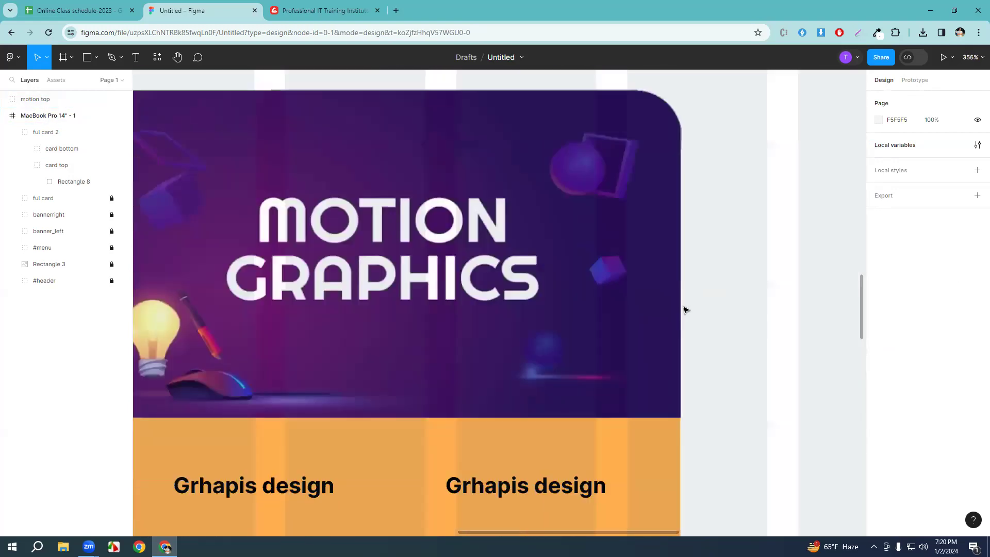
scroll(683, 309, down, 2)
click(681, 304)
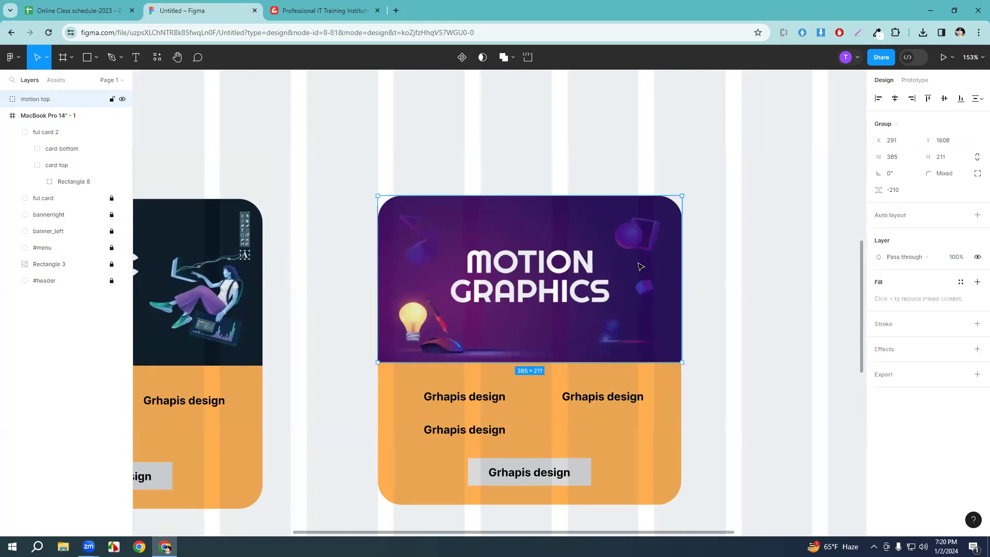
click(709, 274)
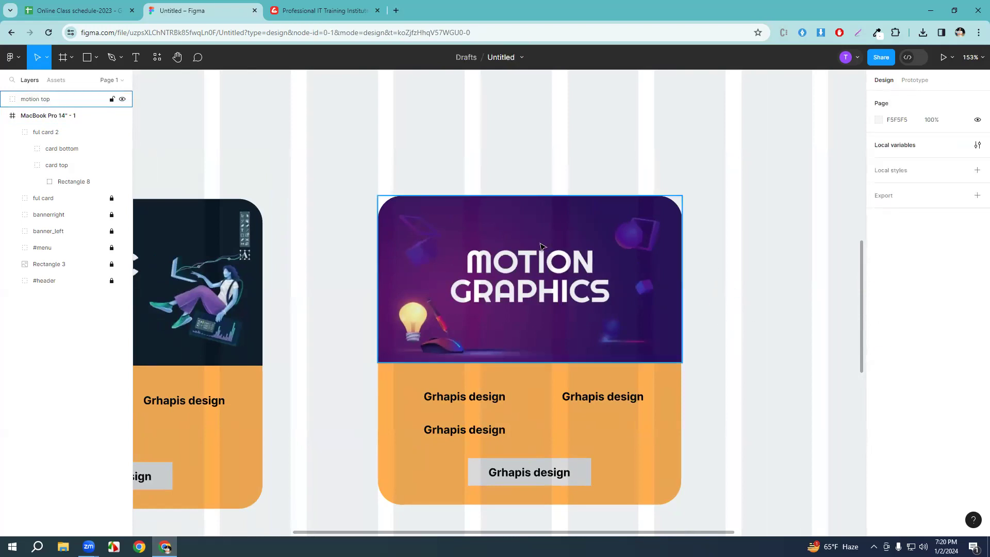
scroll(611, 230, up, 4)
scroll(611, 228, down, 4)
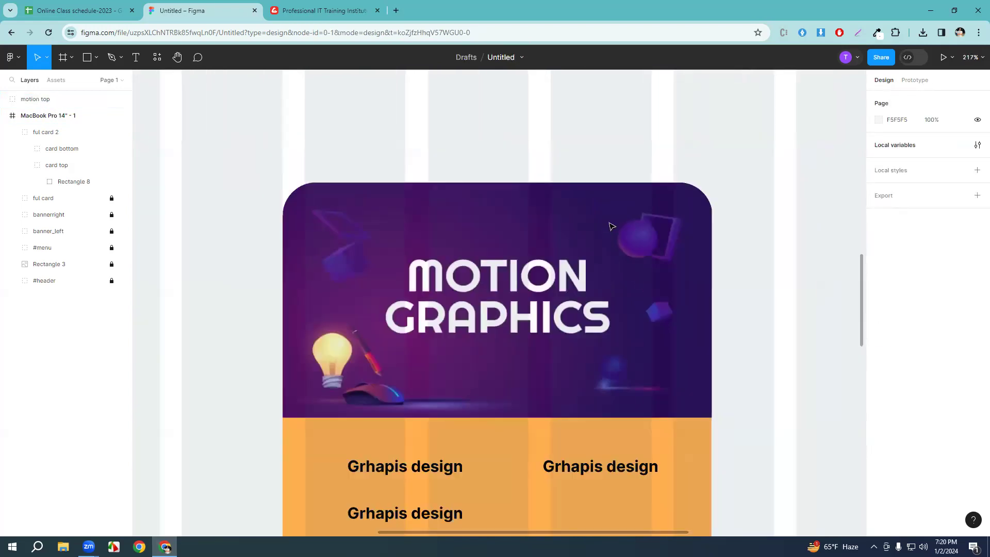
scroll(611, 227, down, 3)
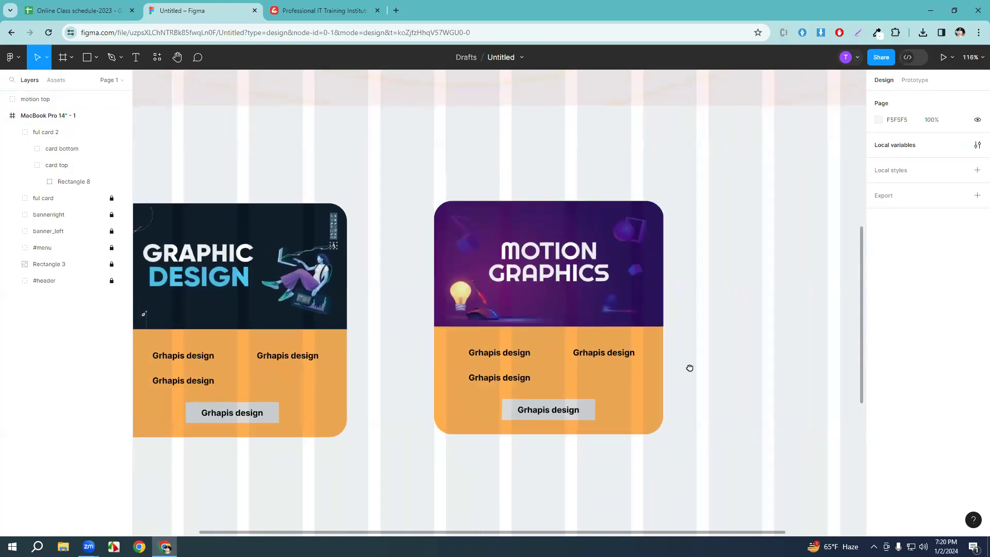
drag(687, 367, 670, 344)
scroll(711, 398, down, 3)
drag(714, 429, 488, 202)
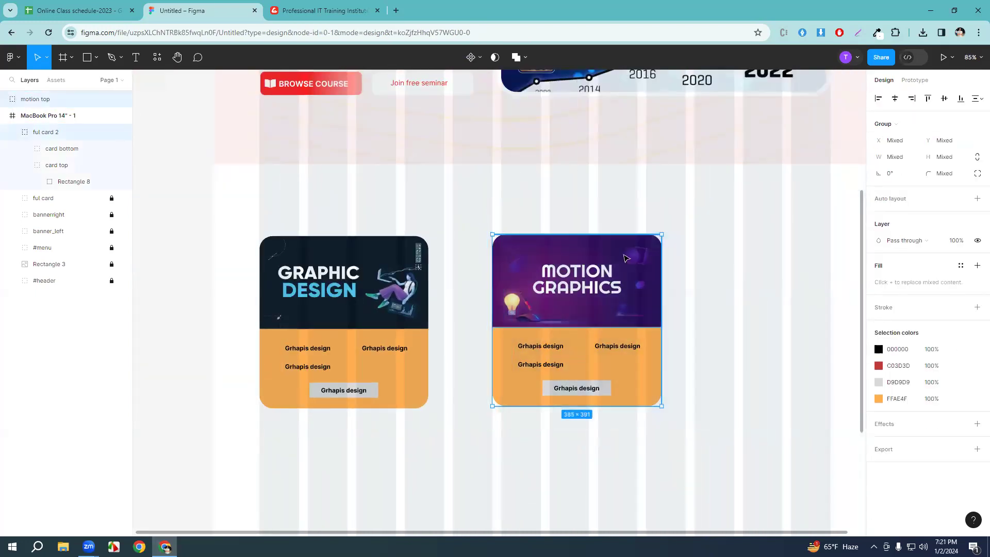
click(749, 278)
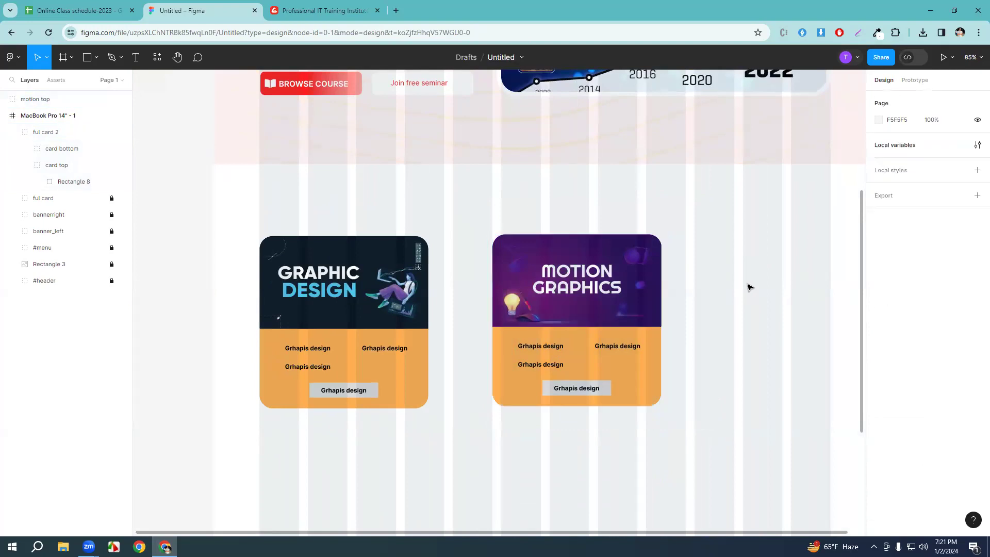
click(8, 135)
click(10, 134)
click(11, 134)
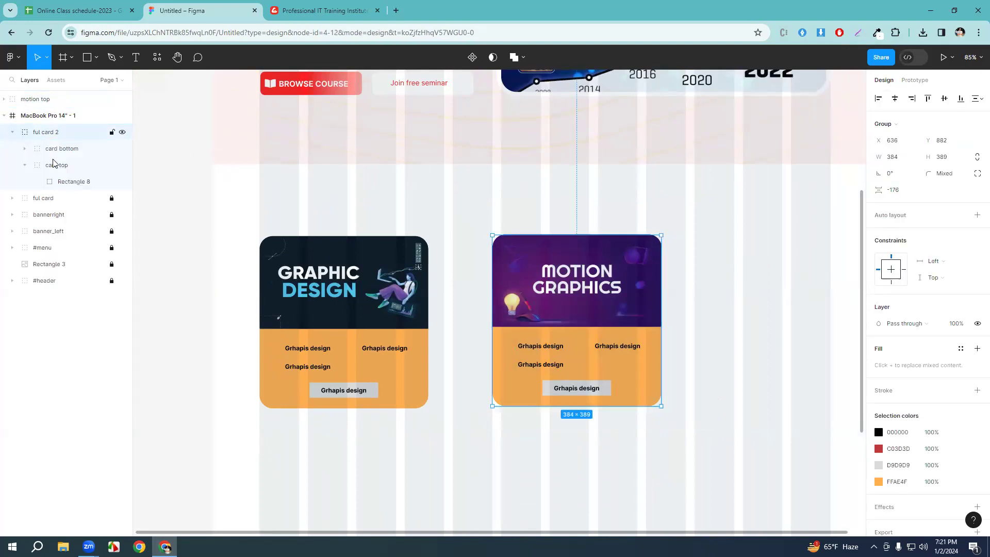
click(24, 165)
click(25, 165)
Delete the red card top layer and move motion top into ful card 2.
click(25, 165)
click(25, 165)
click(71, 181)
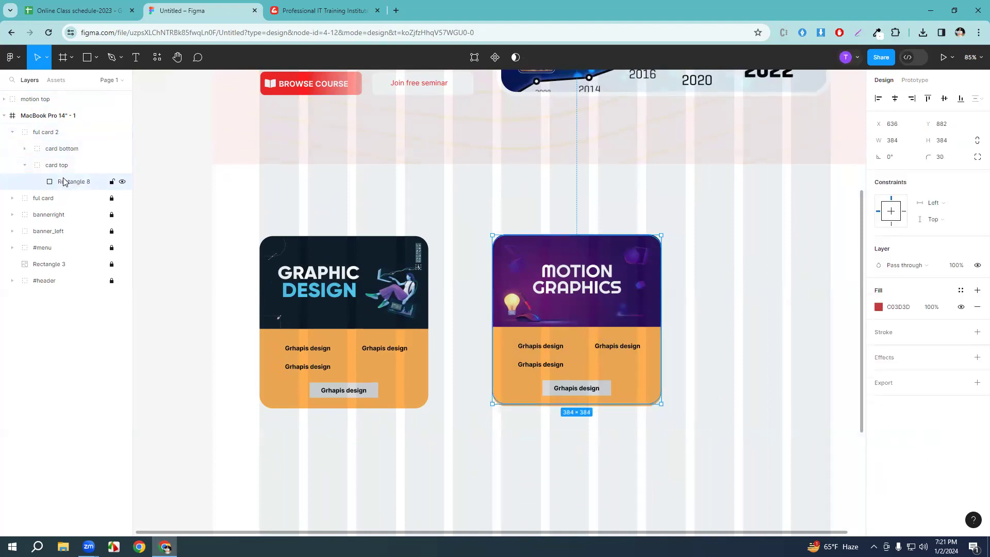
click(25, 165)
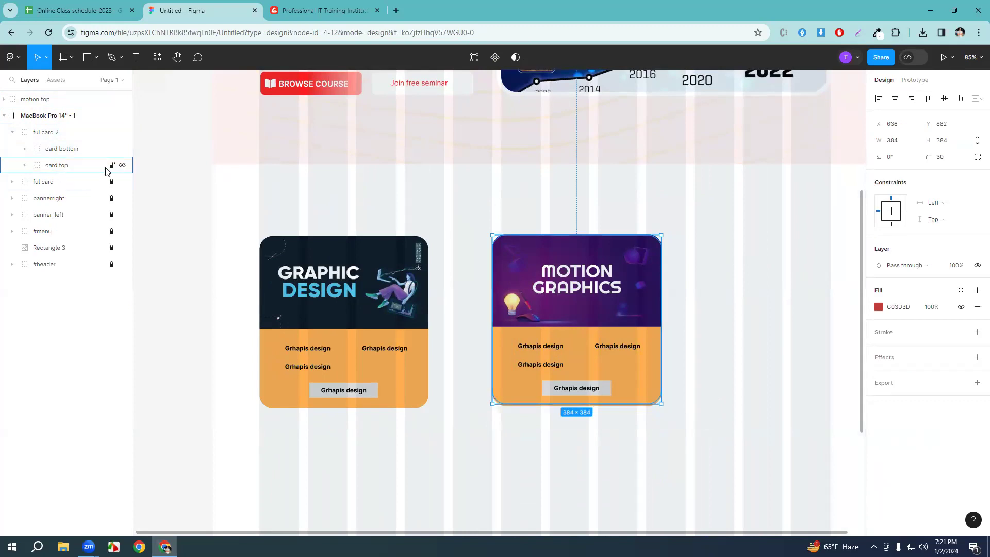
key(Delete)
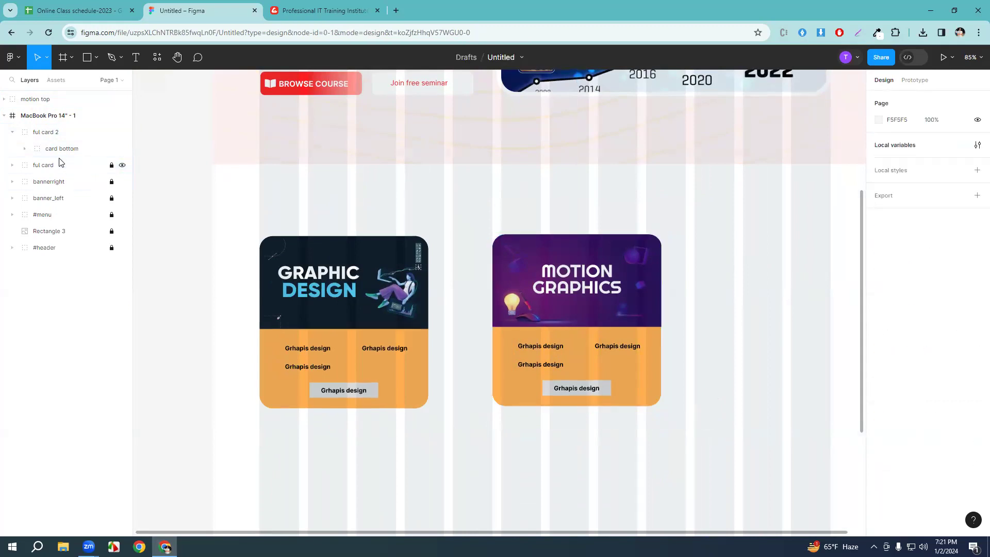
drag(50, 102, 72, 154)
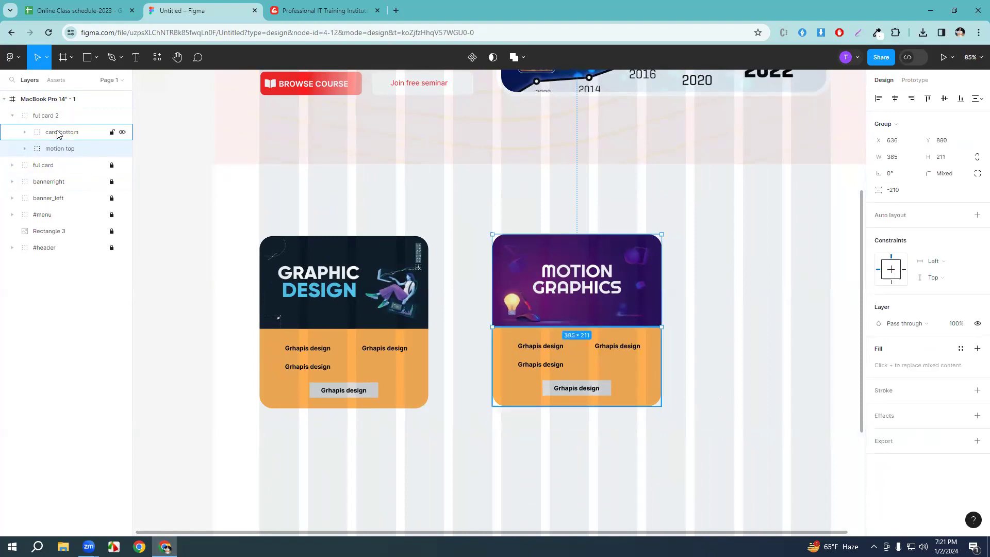
Rename the card bottom layer to 'motion bottom'.
click(52, 134)
right_click(52, 134)
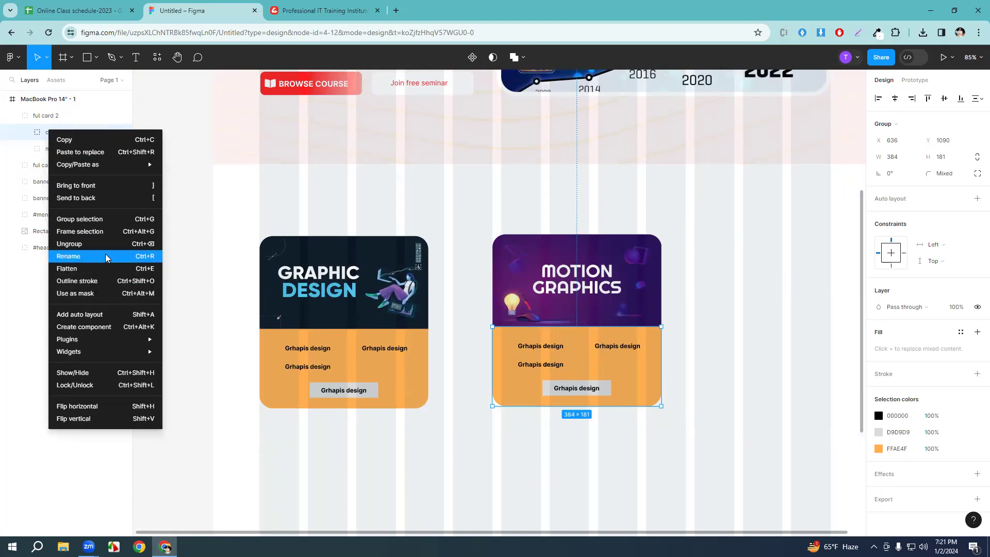
click(83, 257)
key(BackSpace)
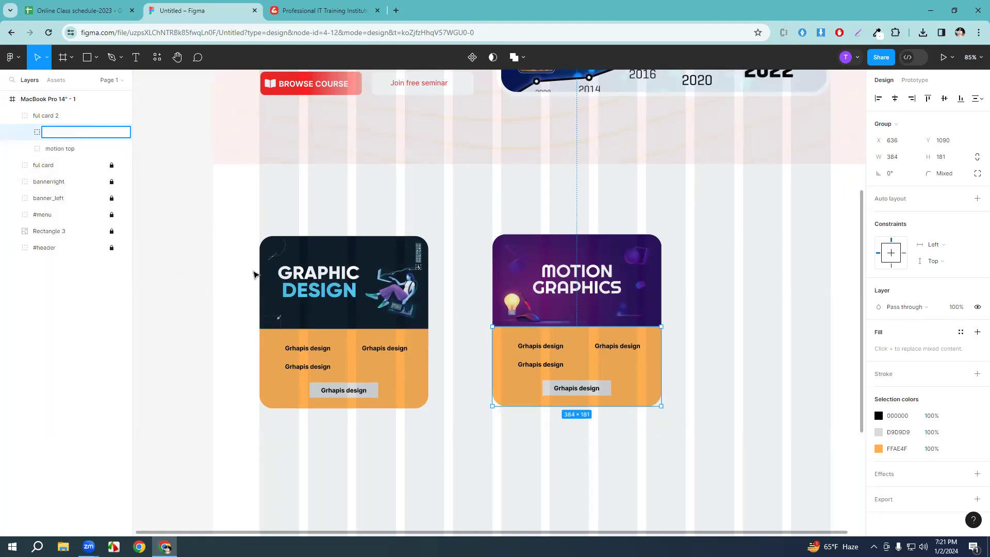
text(motion bottom)
key(Return)
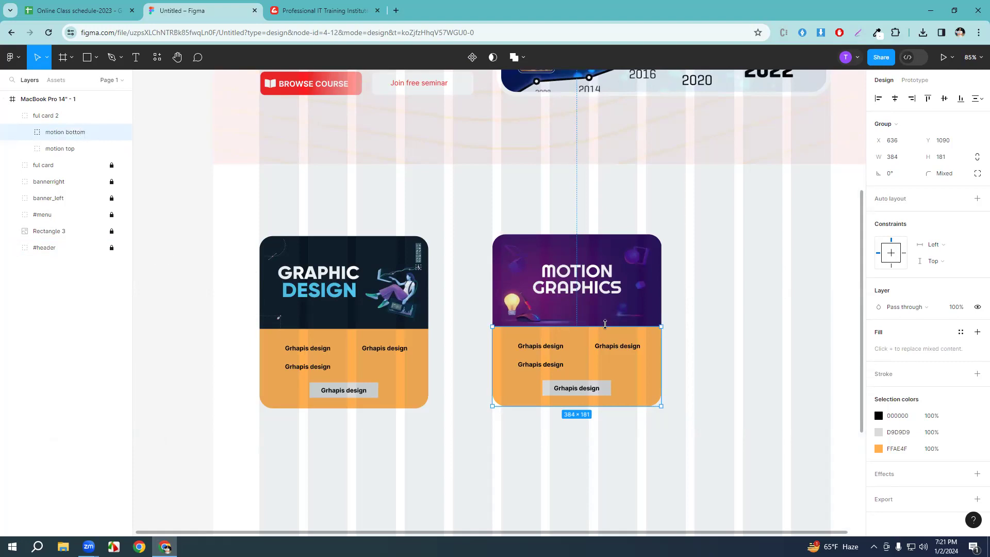
Group the whole Motion Graphics card and clear the default group name for renaming.
click(742, 325)
drag(727, 441, 494, 222)
key(ctrl+g)
key(ctrl+r)
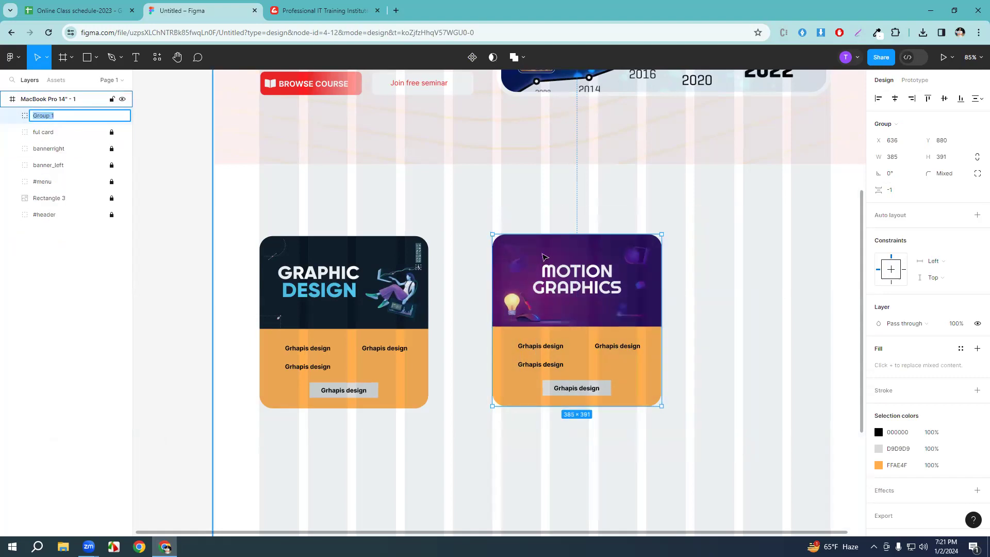
key(BackSpace)
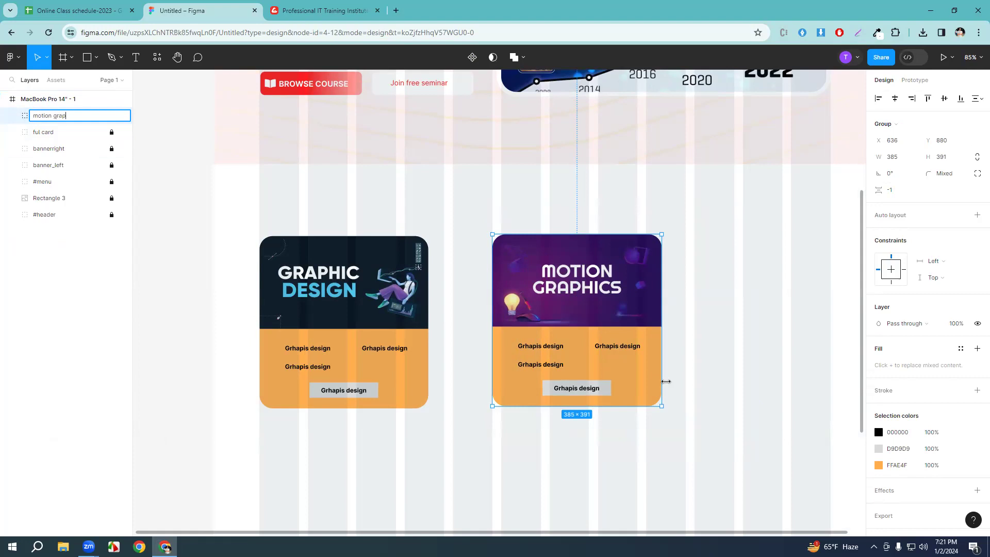
Name the group 'motion grapics' and move it to X 681, Y 917 beside the Graphic Design card.
key(Return)
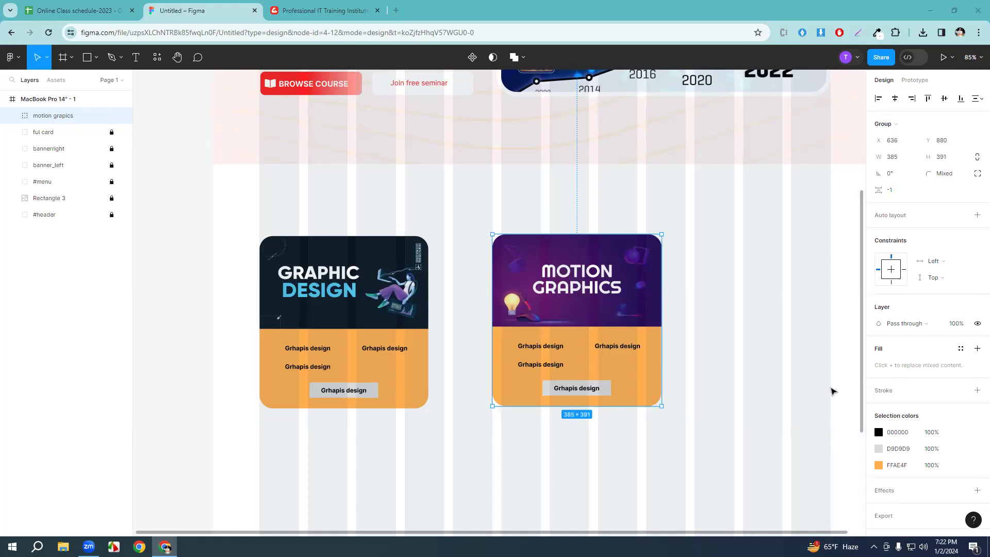
drag(591, 318, 617, 322)
scroll(640, 301, down, 5)
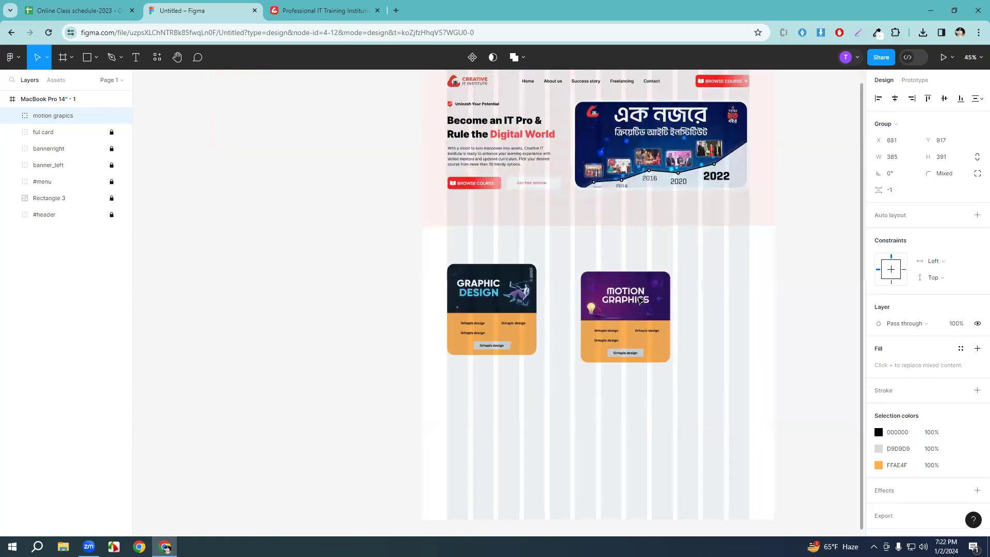
Scroll the Creative IT Institute homepage past the course cards and move the virtual tour panorama.
click(325, 11)
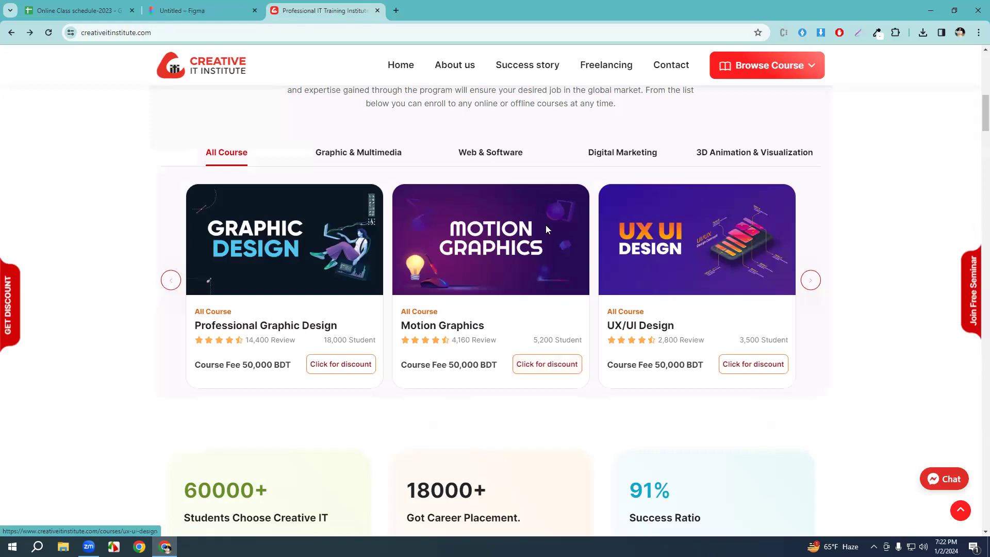
scroll(741, 294, down, 1)
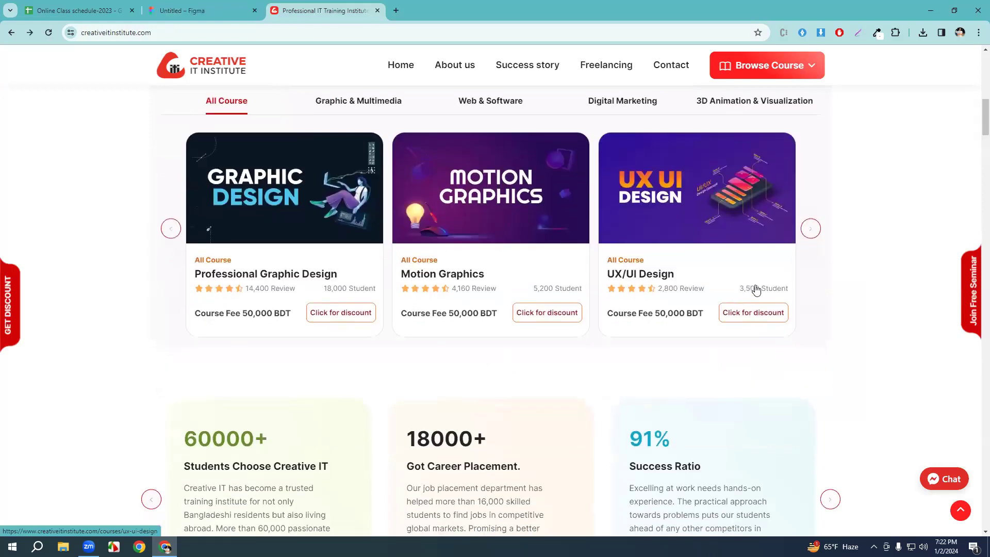
scroll(756, 290, down, 3)
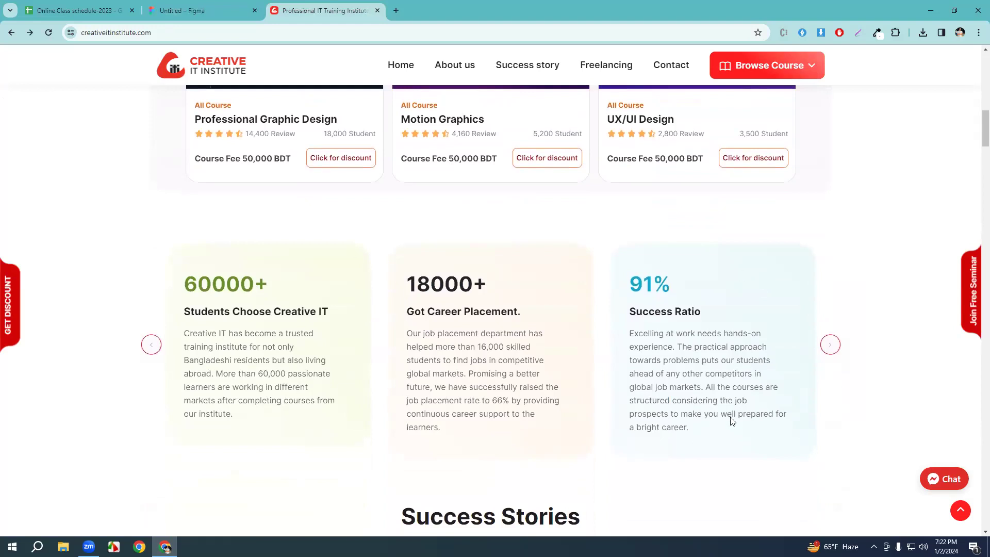
scroll(607, 360, down, 2)
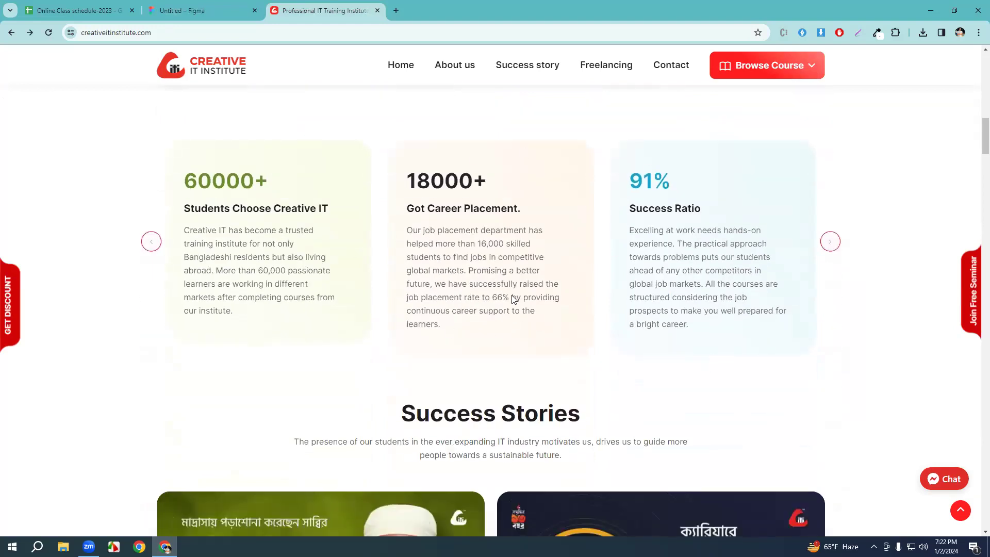
scroll(514, 299, down, 6)
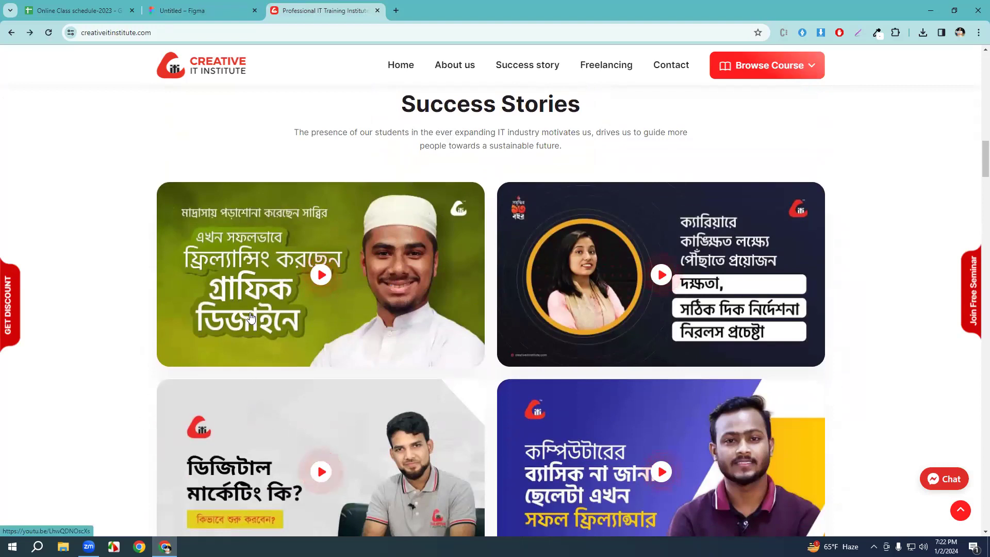
scroll(251, 318, down, 1)
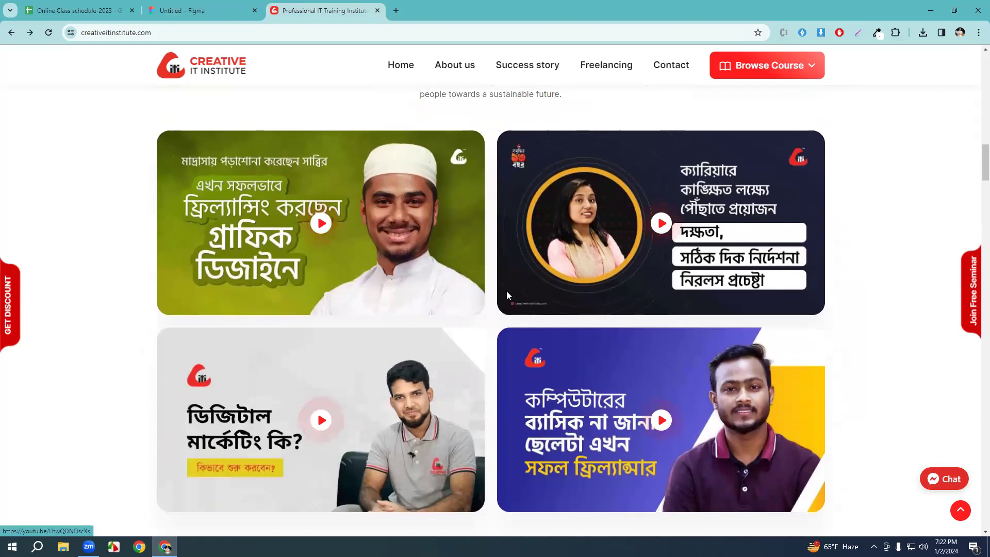
scroll(362, 335, down, 7)
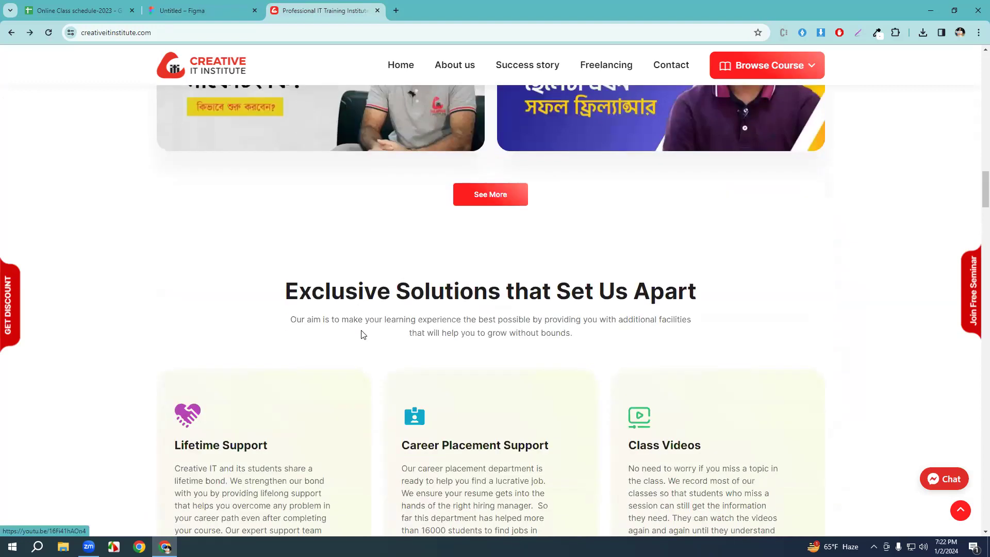
scroll(364, 335, down, 2)
scroll(361, 309, down, 2)
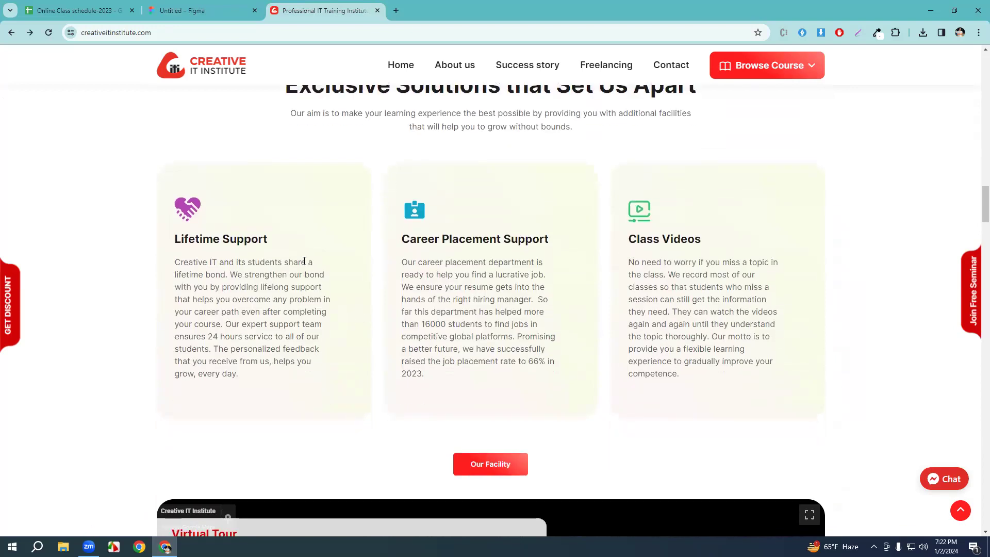
scroll(340, 304, down, 4)
scroll(697, 248, down, 4)
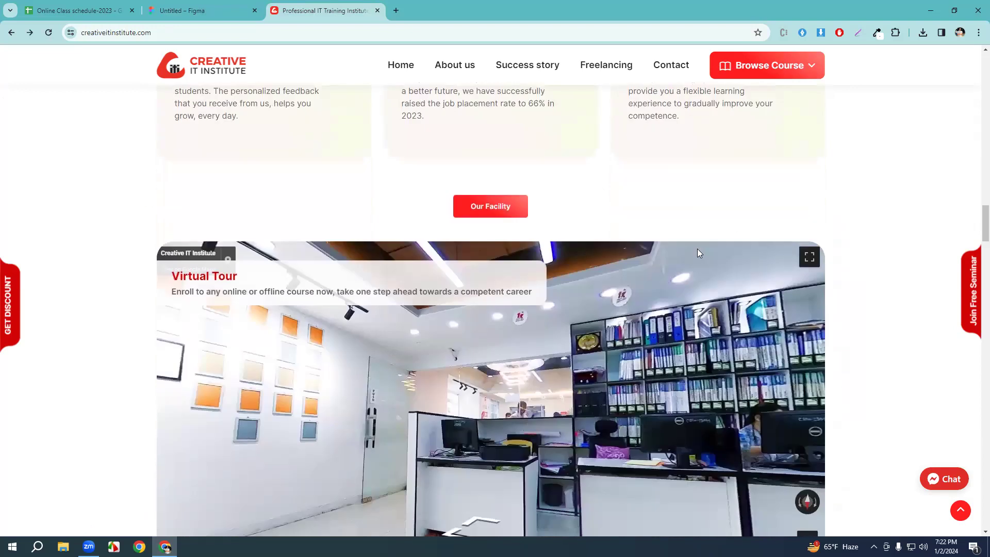
click(586, 296)
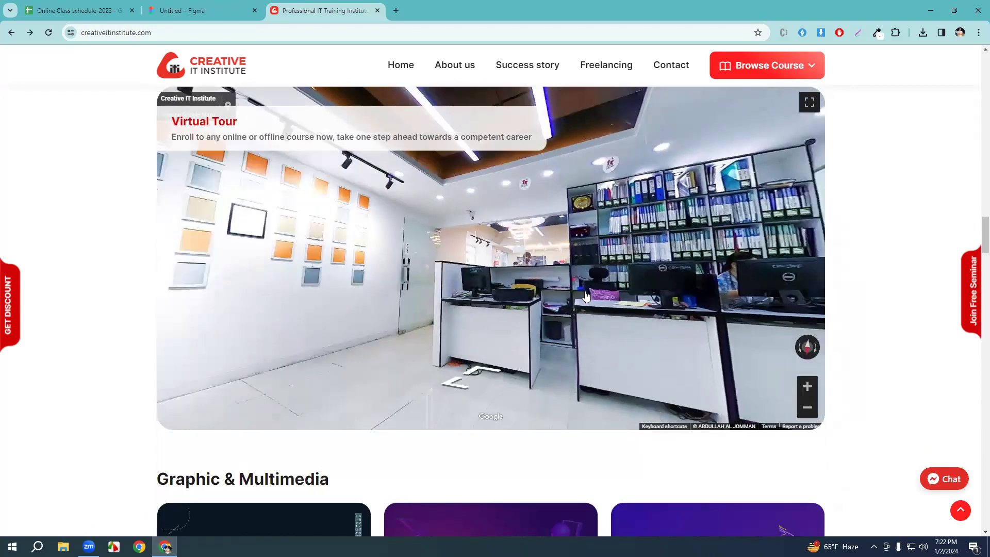
Scroll on to the project-based classes section and try dragging out the pink dot-grid image.
scroll(847, 308, down, 6)
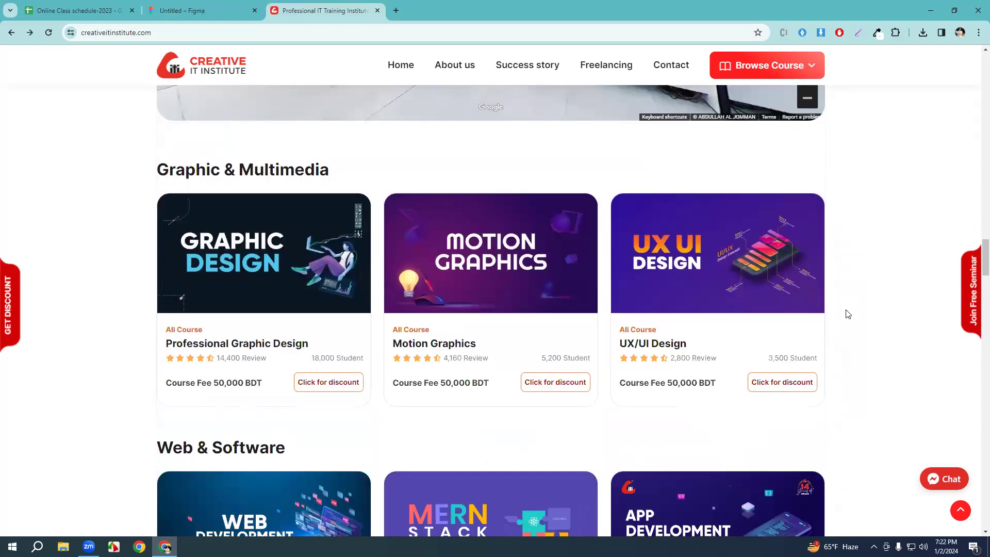
scroll(564, 309, down, 6)
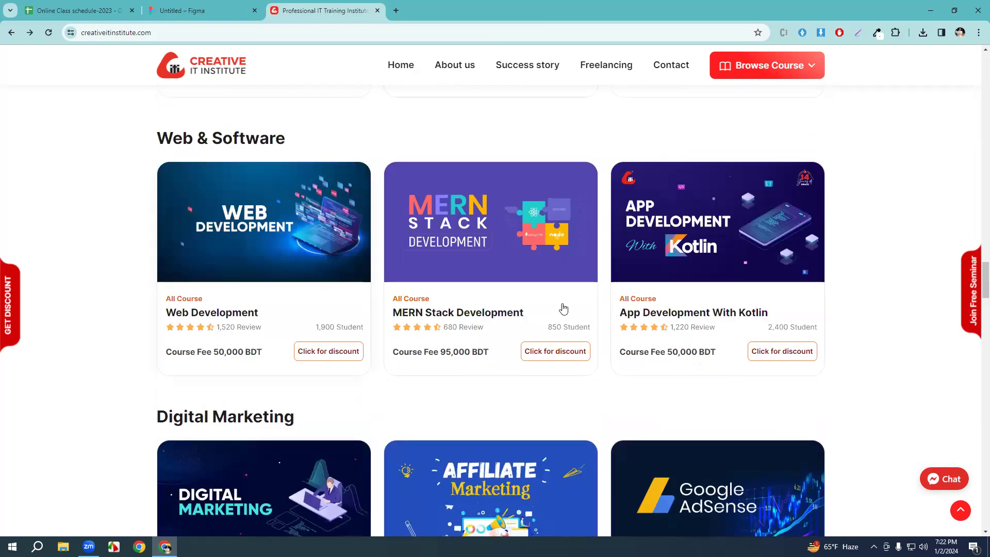
scroll(542, 422, down, 6)
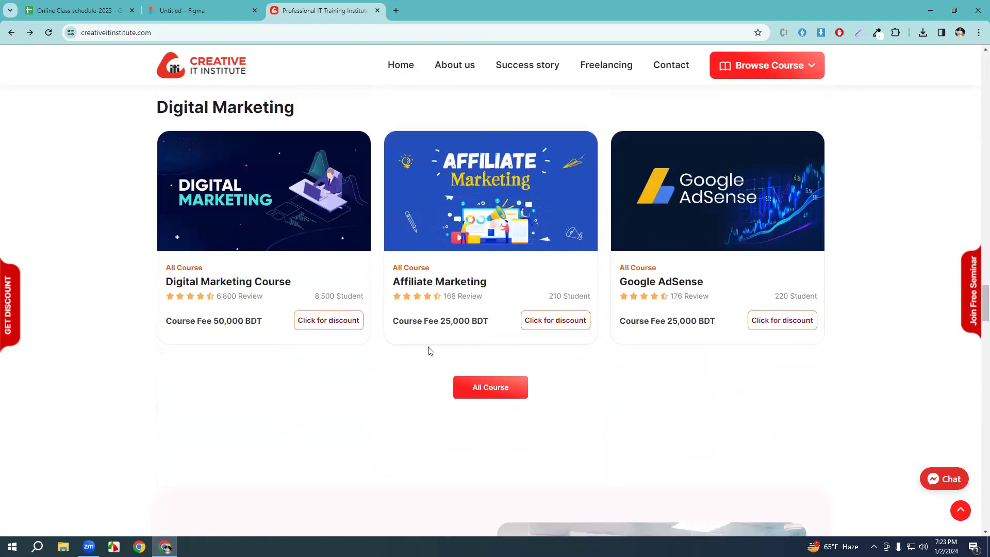
scroll(429, 350, down, 2)
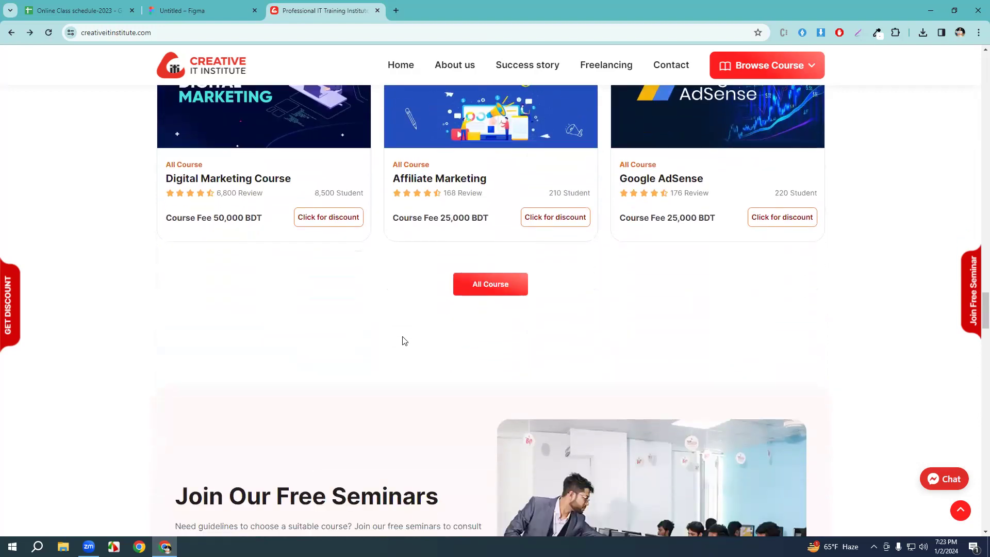
scroll(403, 340, up, 4)
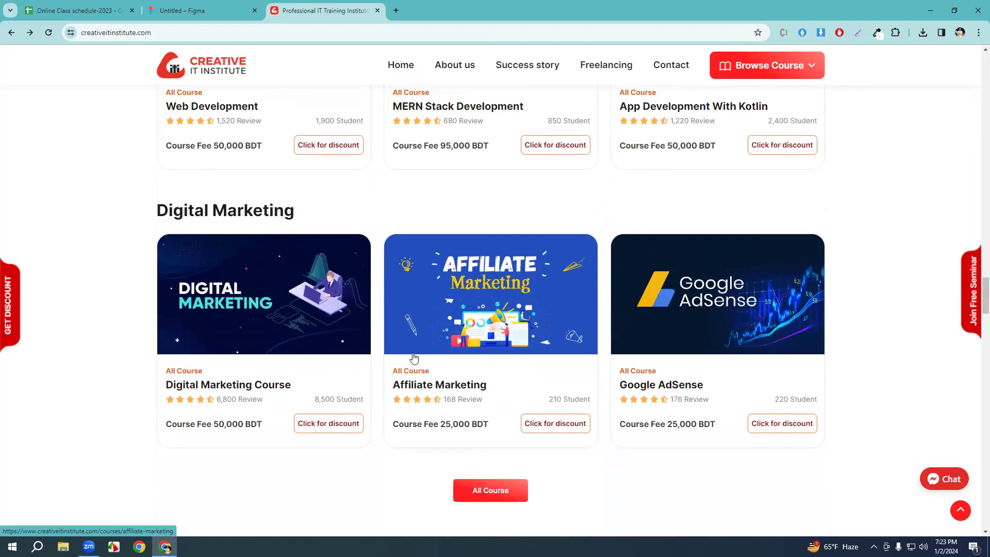
scroll(414, 357, down, 2)
scroll(415, 358, down, 1)
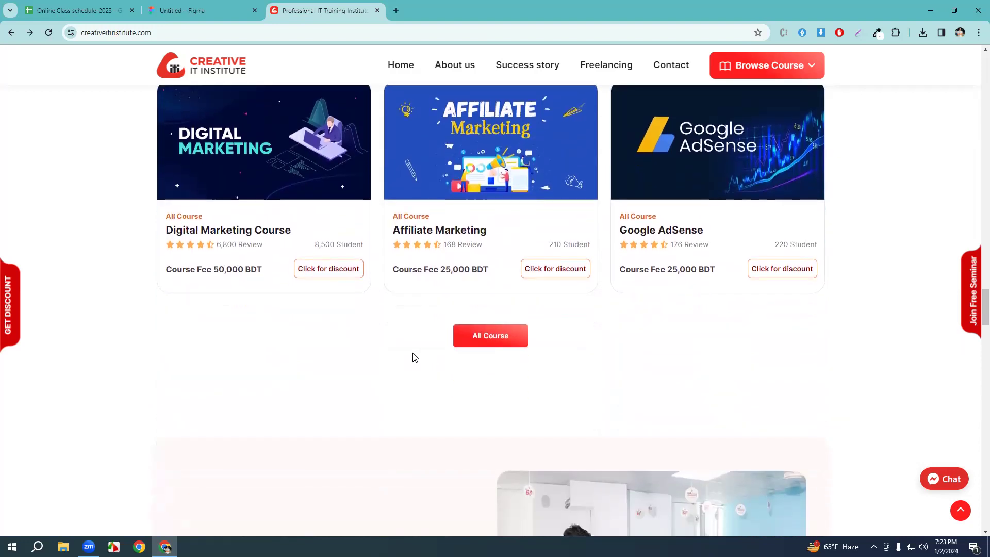
scroll(415, 357, down, 4)
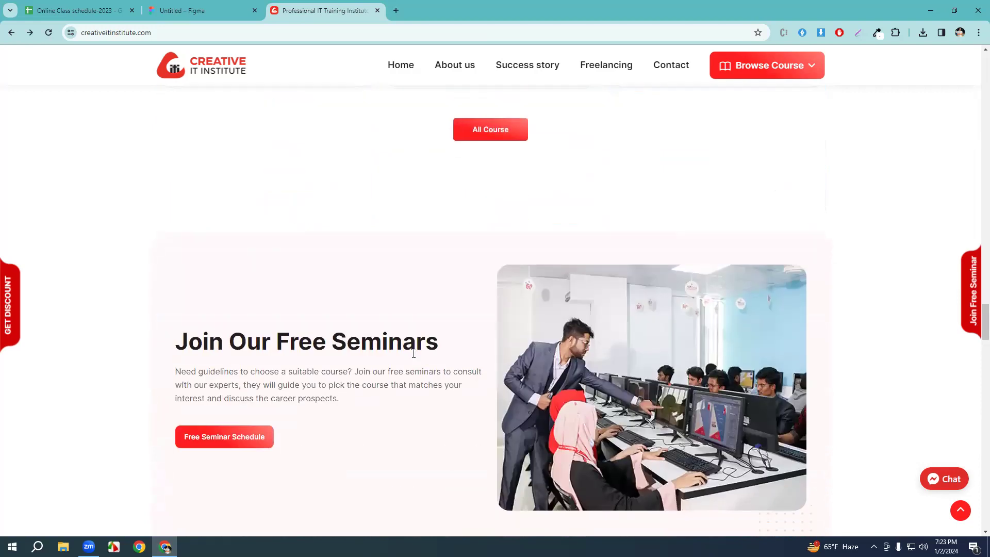
scroll(413, 353, down, 3)
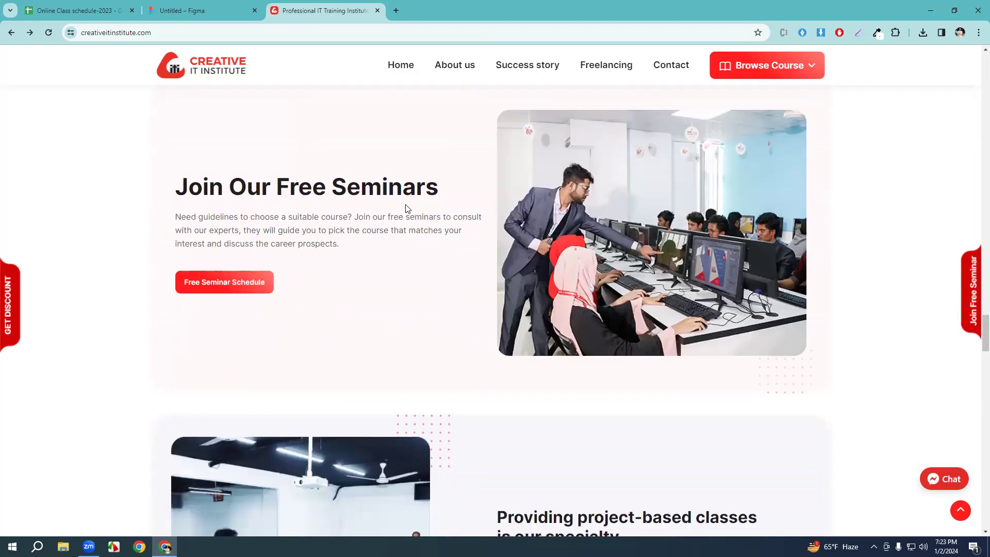
scroll(931, 263, up, 2)
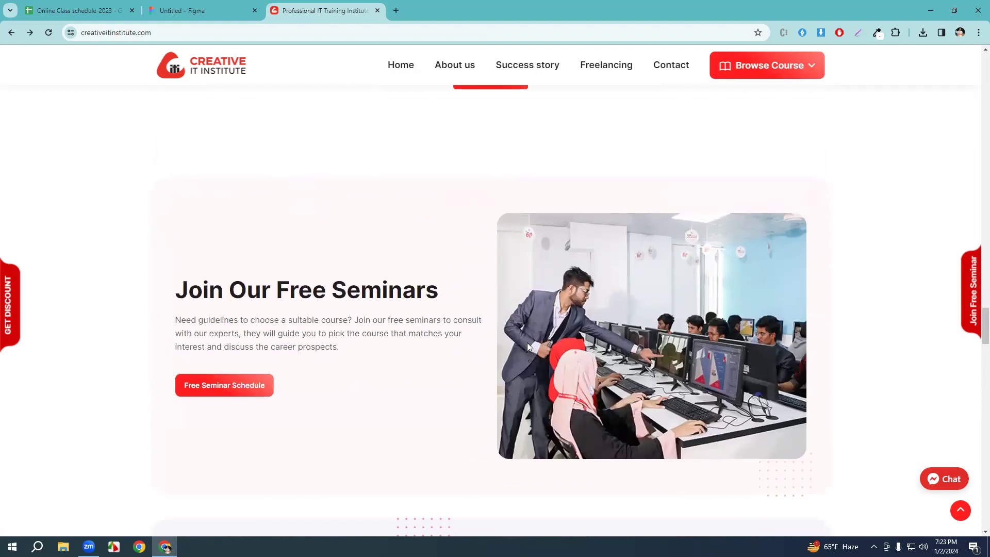
scroll(297, 289, down, 8)
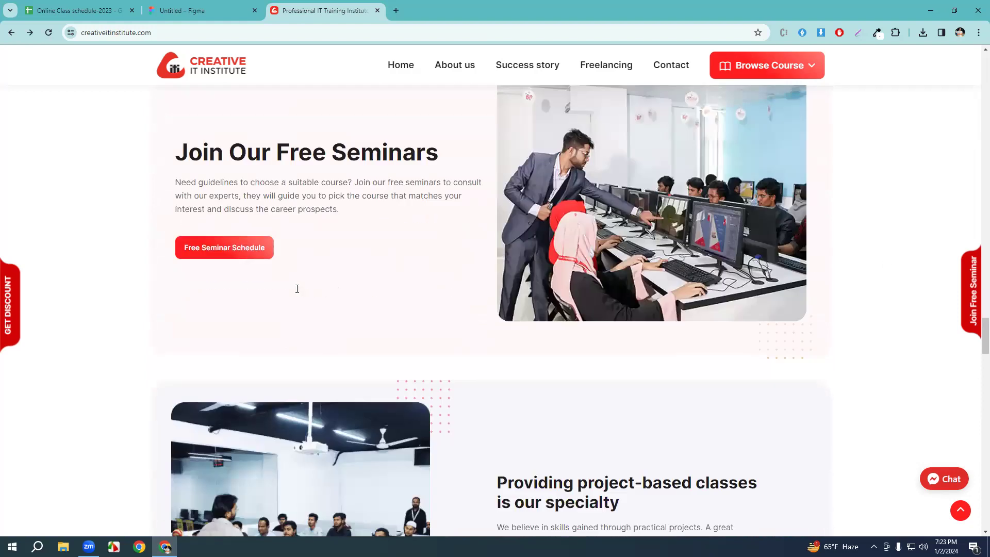
scroll(297, 292, up, 4)
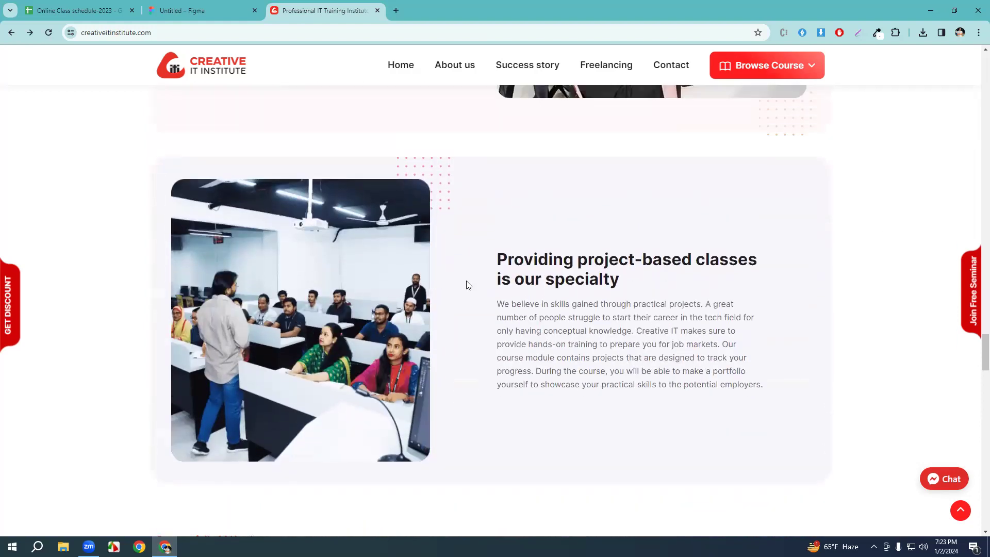
scroll(367, 407, up, 5)
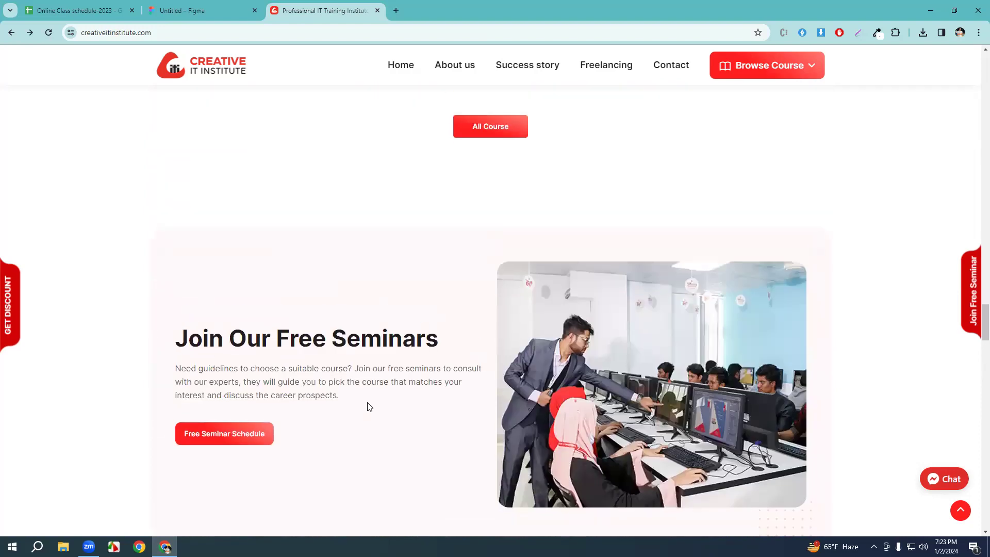
scroll(371, 404, down, 8)
drag(442, 177, 548, 187)
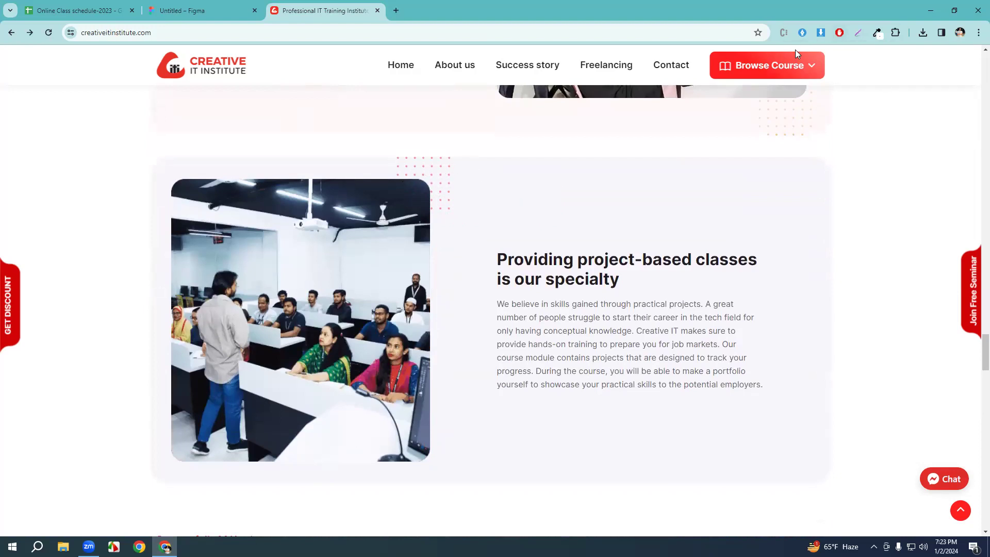
Inspect the dot-grid image in DevTools and open its source file on its own.
right_click(438, 177)
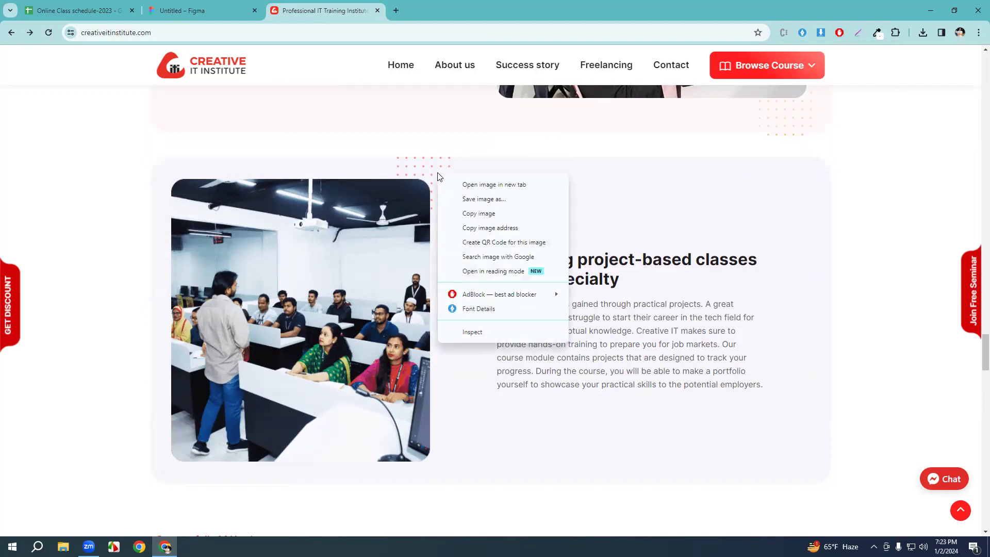
click(473, 332)
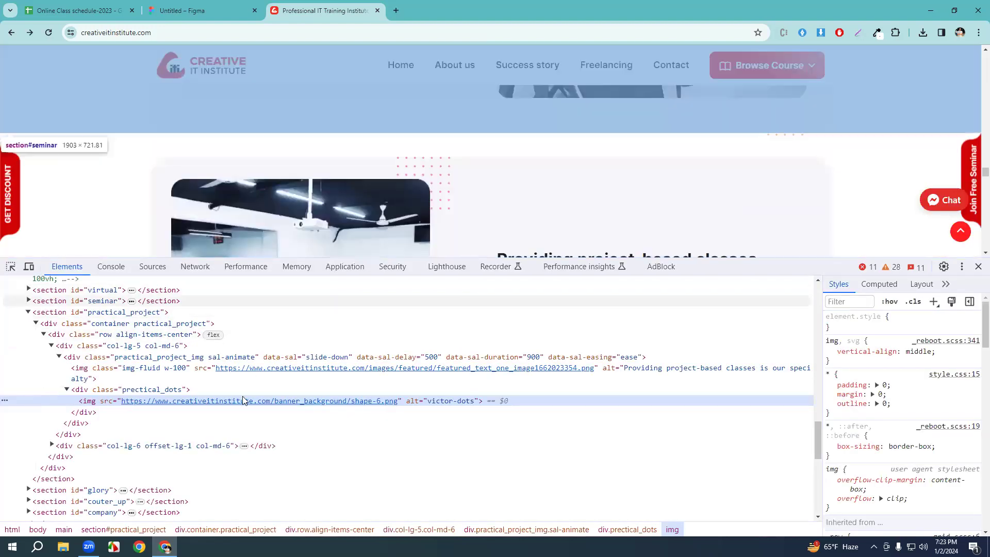
mouse_move(133, 400)
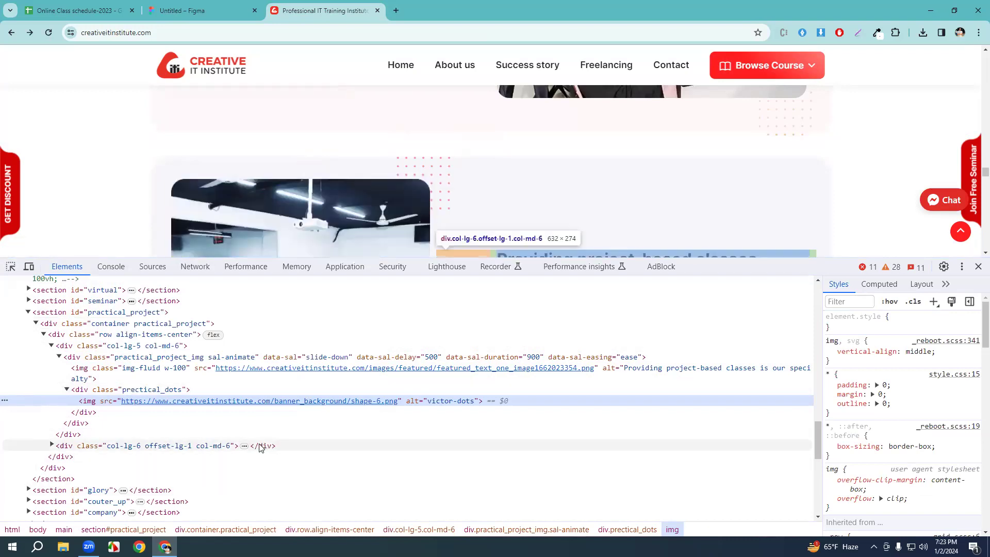
mouse_move(262, 406)
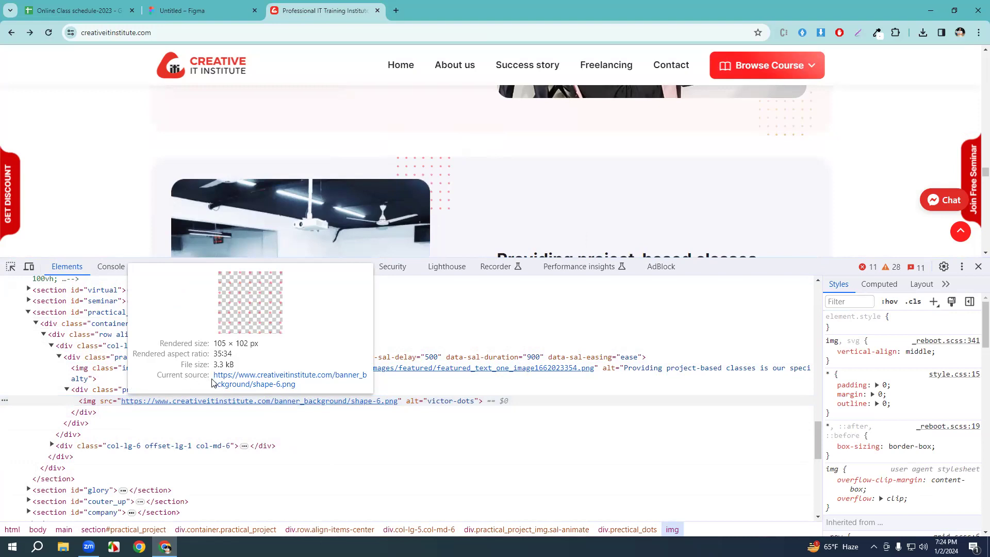
click(236, 384)
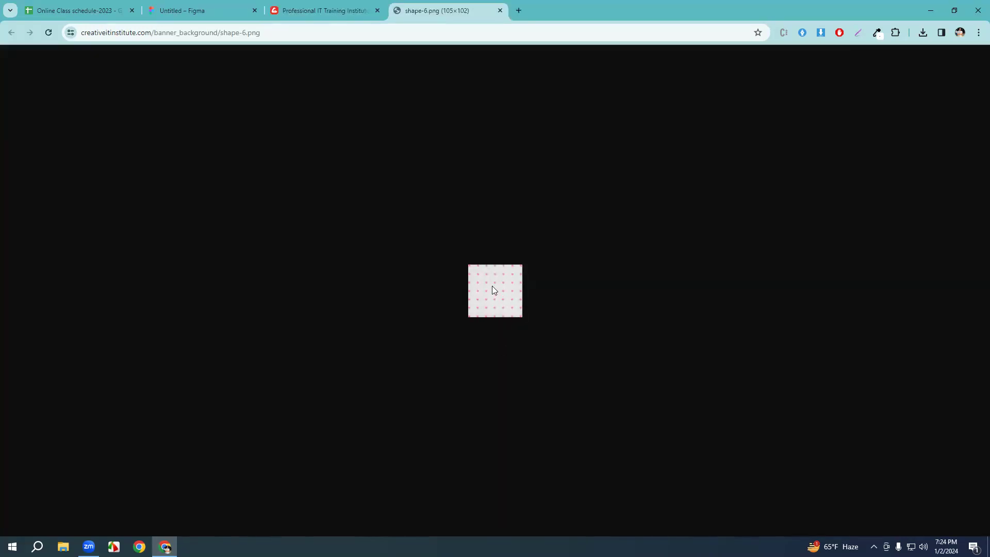
Save shape-6.png into Downloads, then close its image tab and DevTools.
right_click(493, 286)
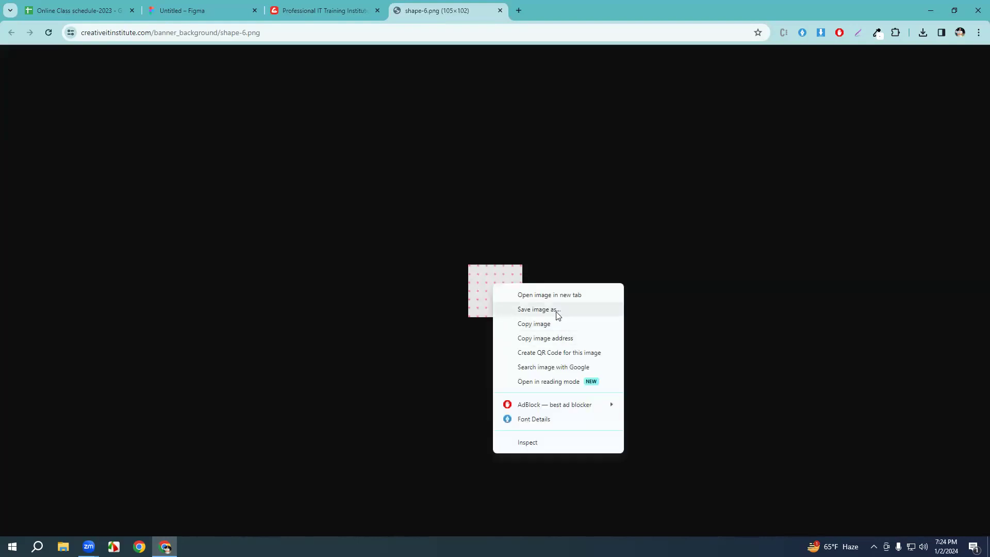
click(540, 310)
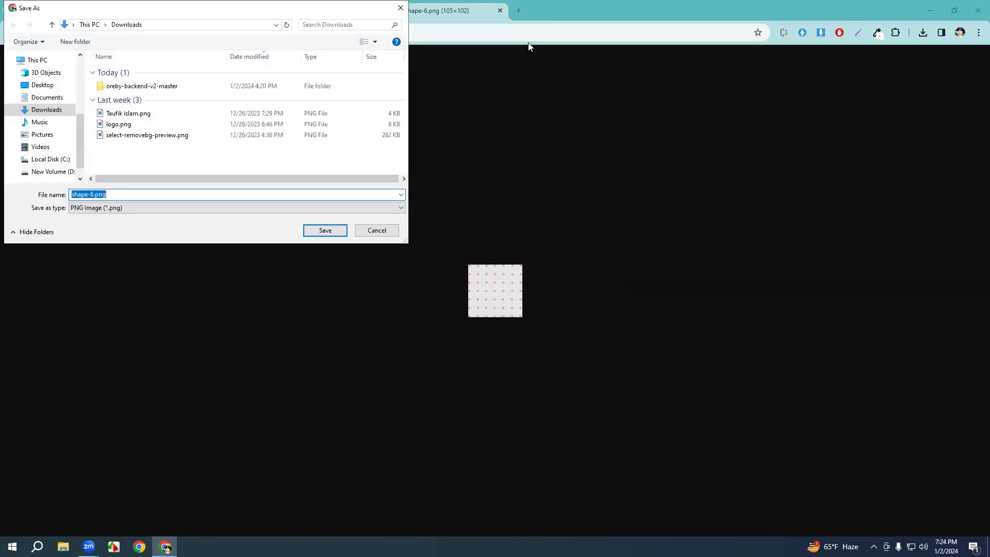
click(328, 231)
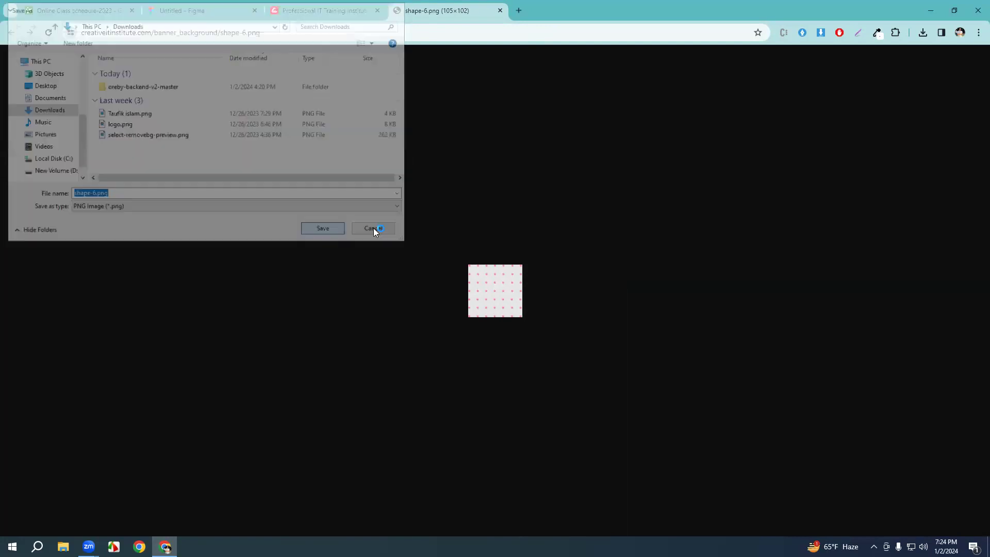
click(356, 7)
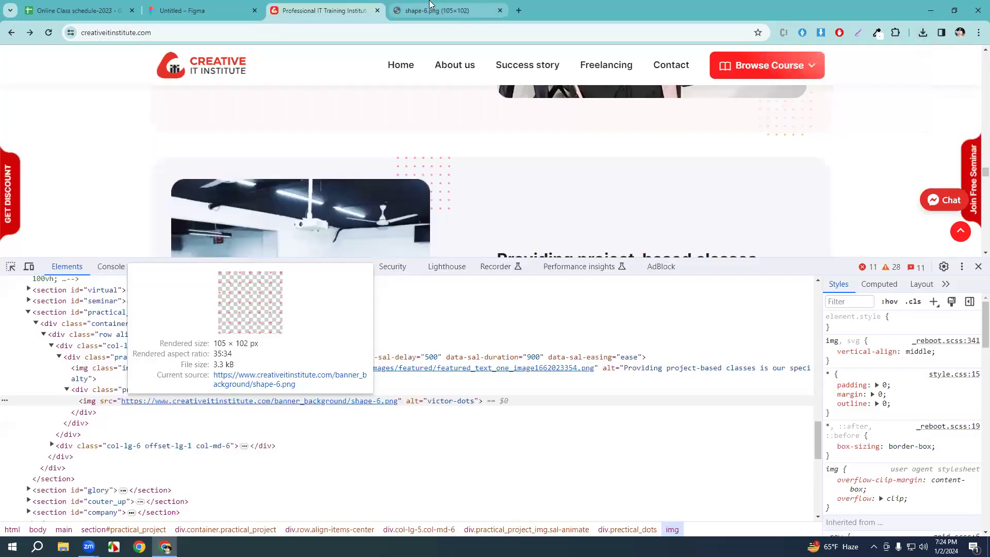
click(500, 11)
click(978, 266)
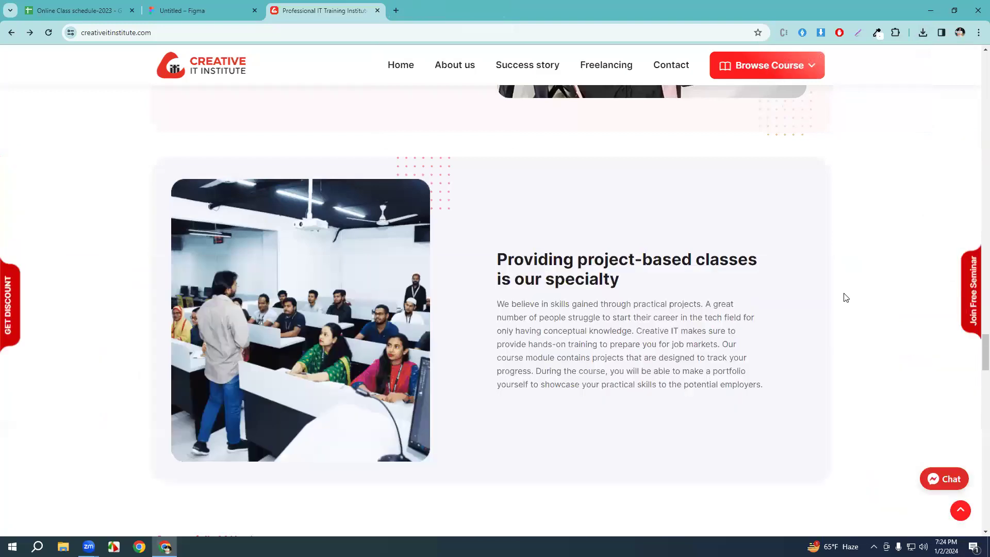
Inspect the Computer Lab photo and view its 1200×720 02_default.jpg source in a tab, then close it.
scroll(441, 349, down, 10)
scroll(442, 348, up, 2)
right_click(590, 238)
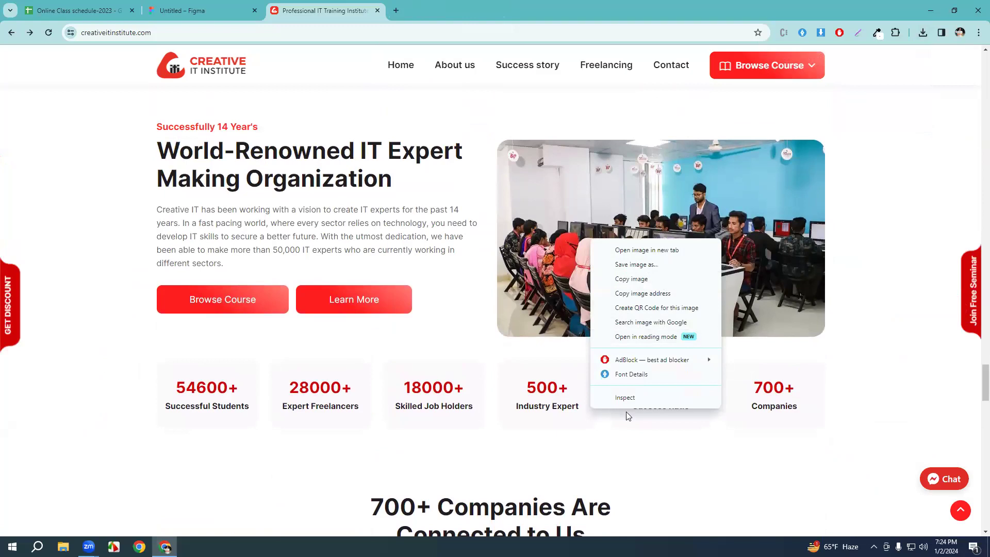
click(629, 398)
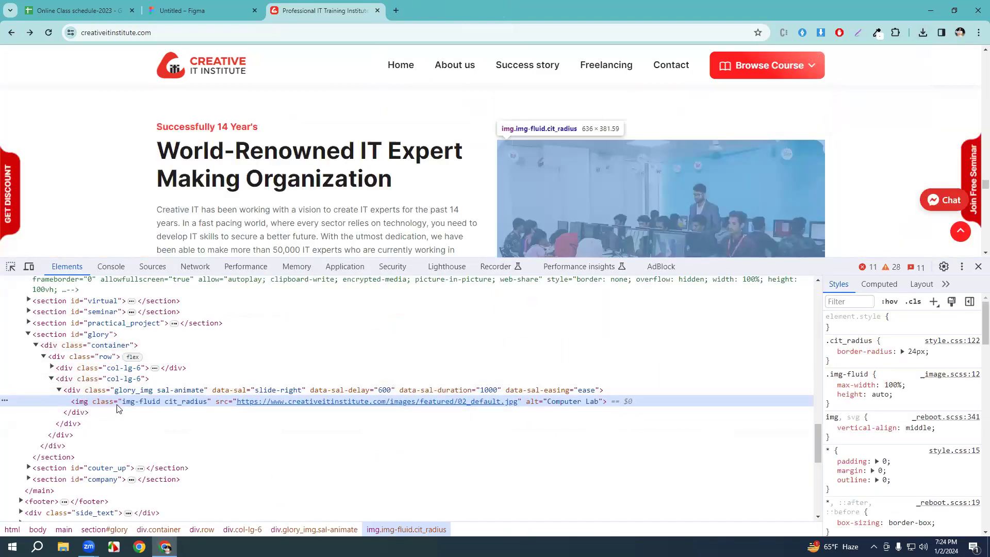
mouse_move(305, 406)
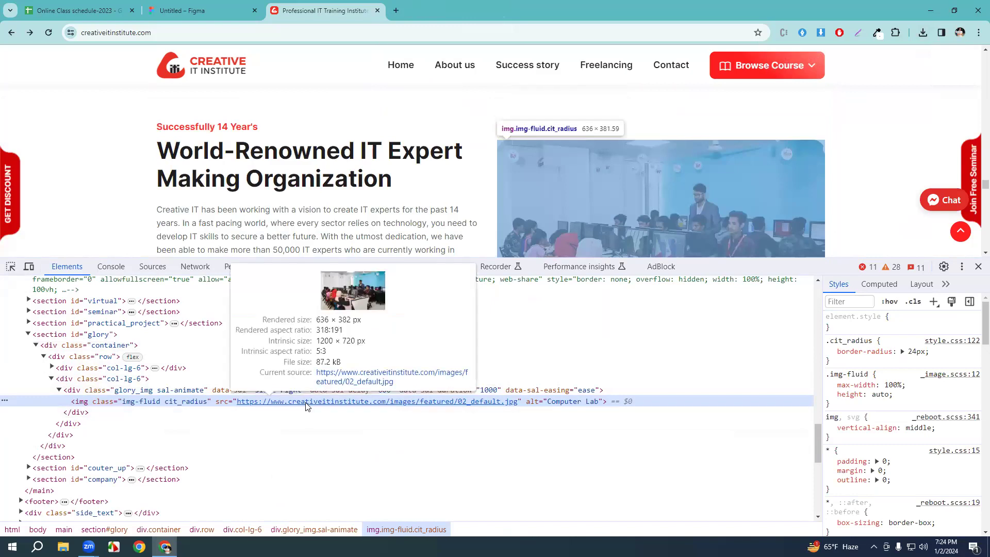
click(336, 375)
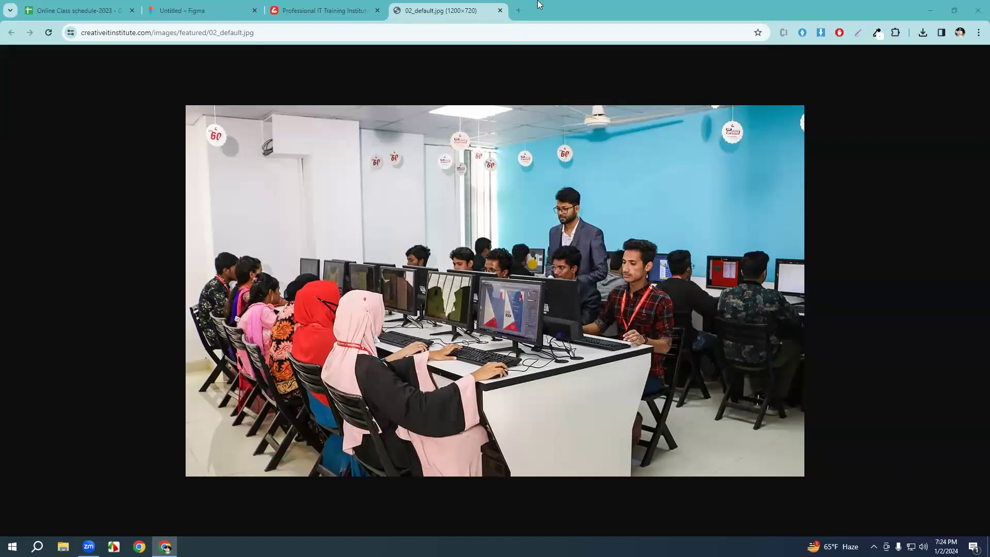
middle_click(458, 8)
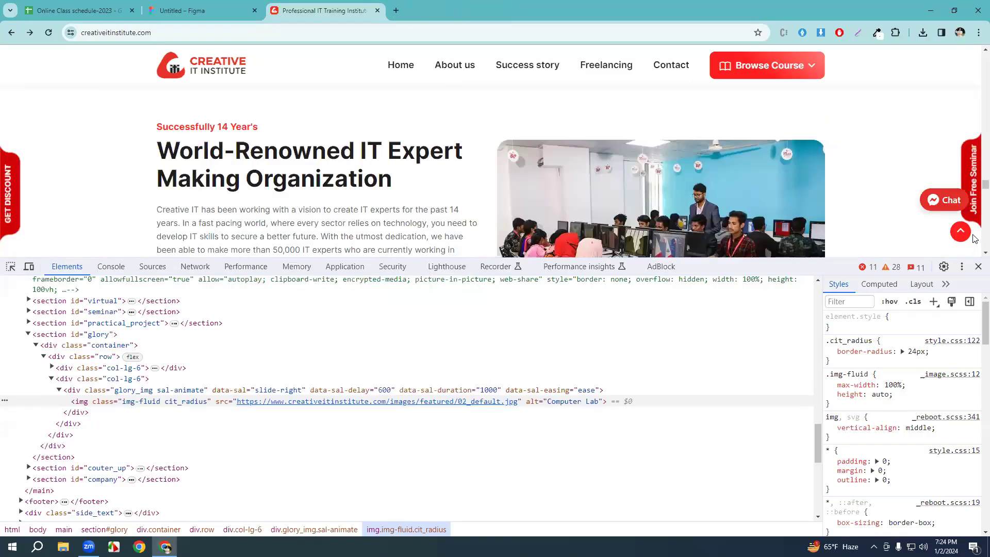
Close DevTools, scroll to the partner logos, and dismiss the ICT Division logo's context menu.
click(978, 267)
scroll(469, 274, down, 10)
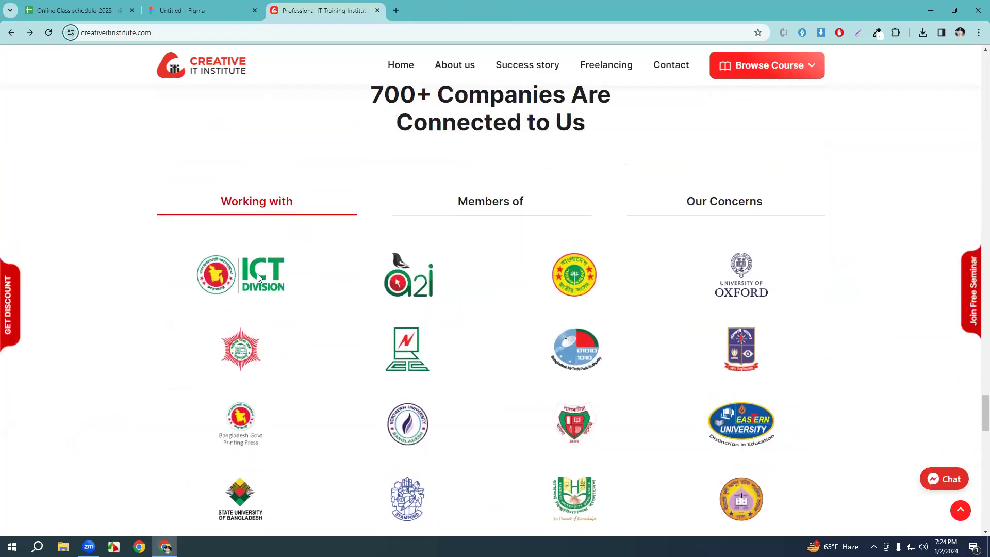
scroll(257, 273, down, 1)
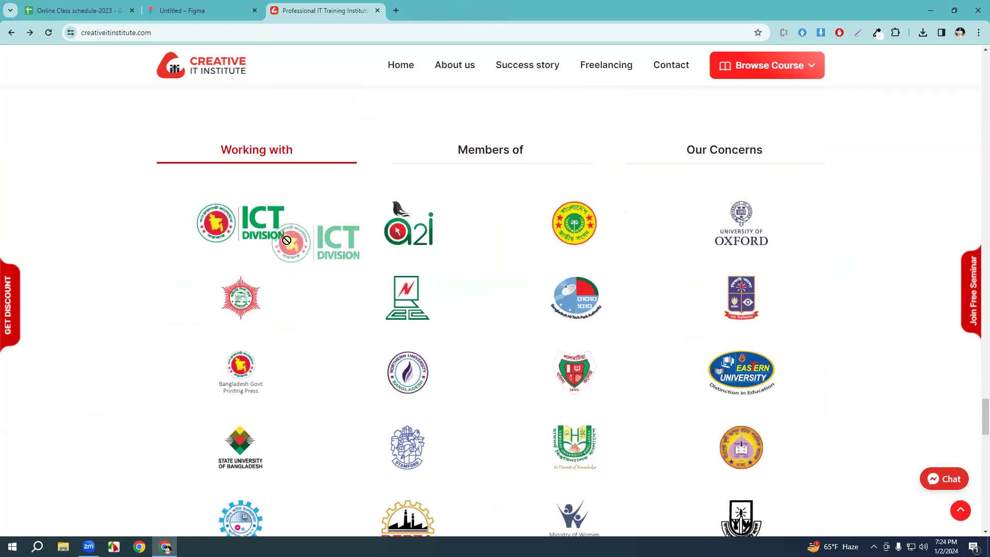
right_click(234, 215)
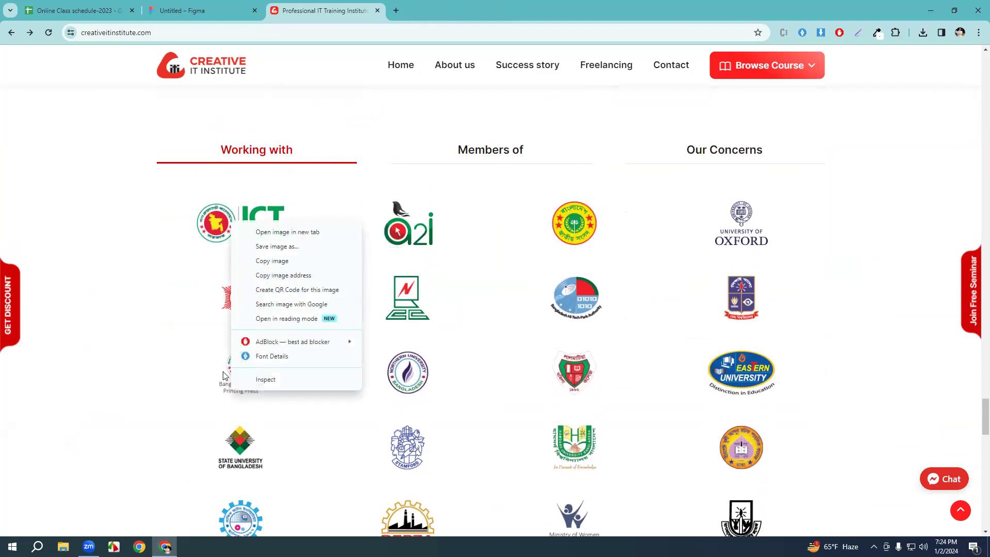
click(309, 275)
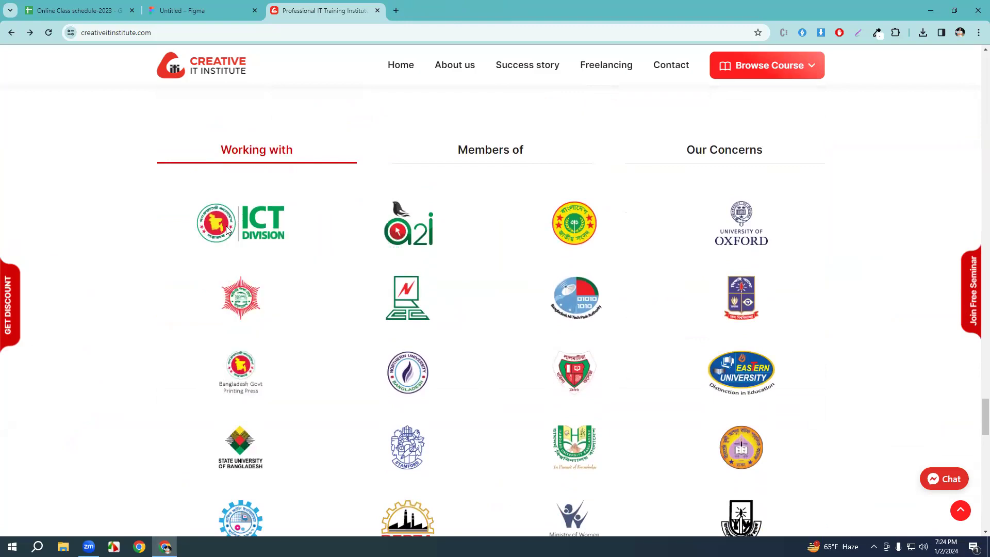
Open the image-downloader extension and browse its grid of the page's images.
click(820, 33)
scroll(713, 207, down, 5)
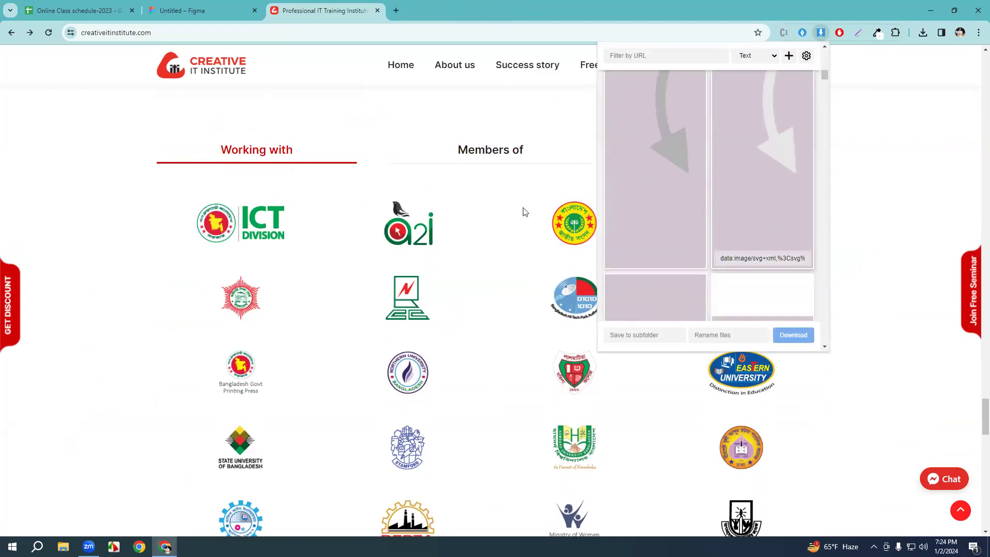
scroll(707, 257, down, 10)
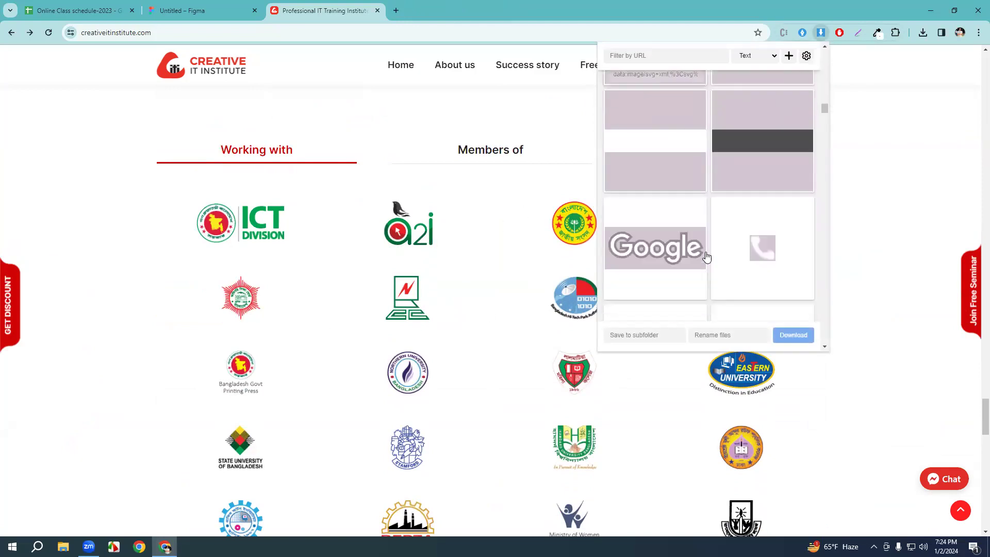
scroll(707, 257, down, 2)
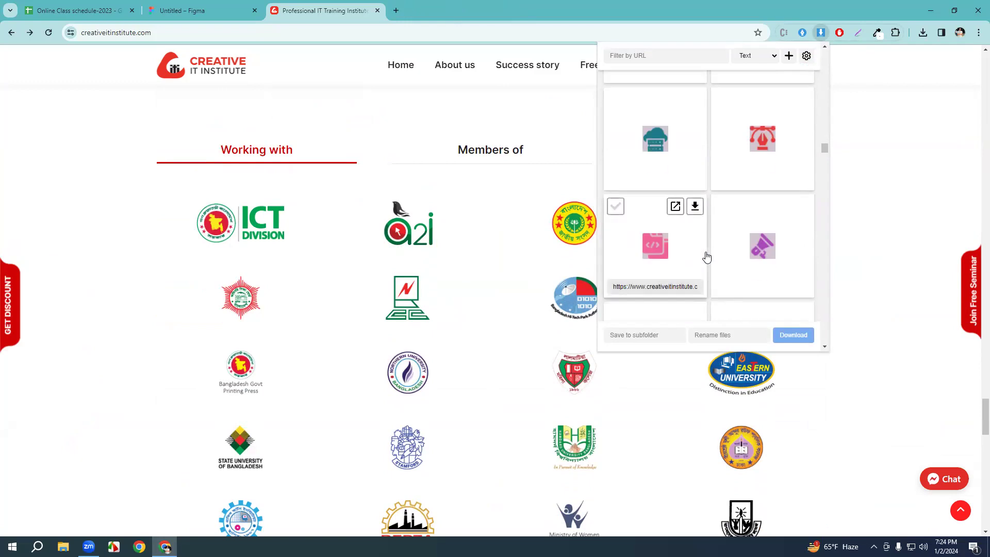
scroll(707, 257, down, 1)
scroll(707, 256, down, 4)
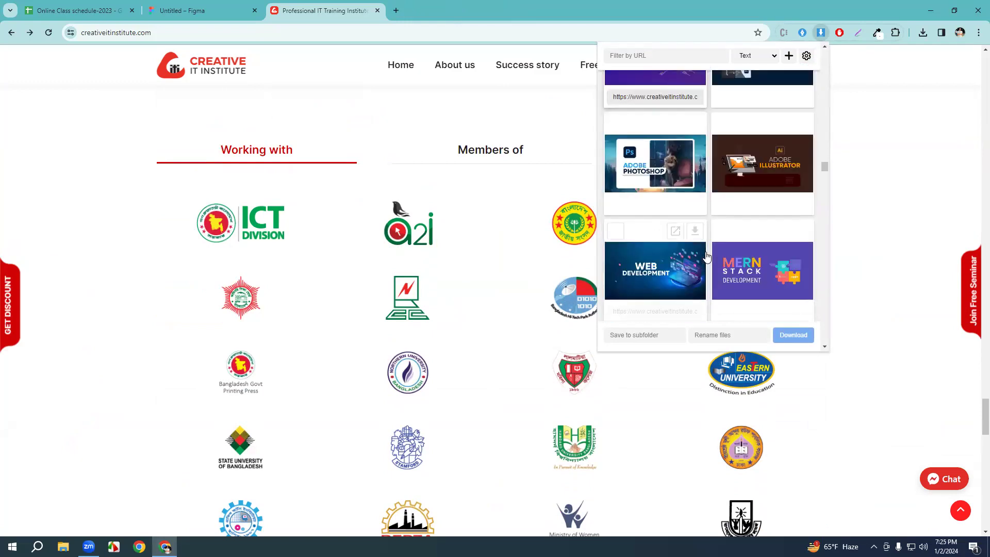
scroll(707, 256, down, 5)
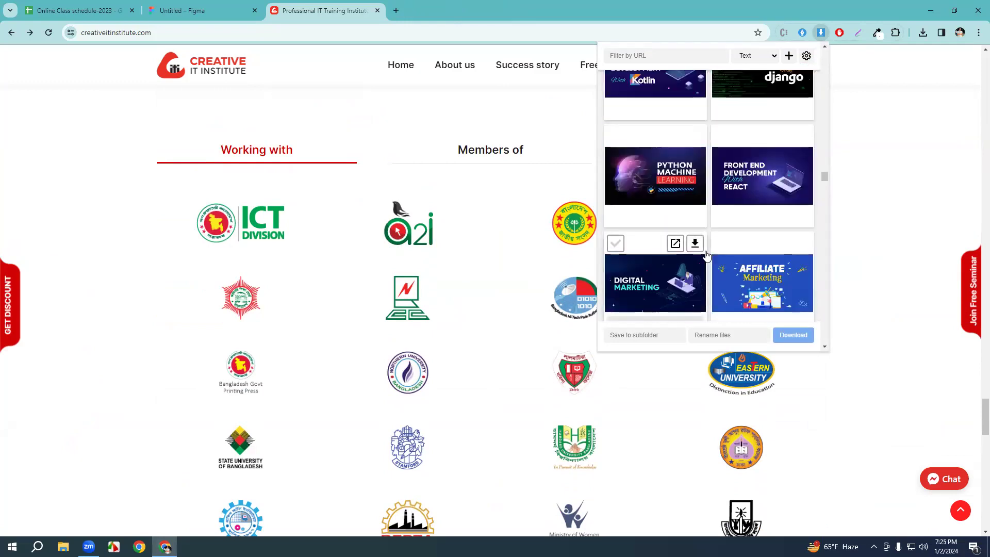
scroll(706, 257, down, 6)
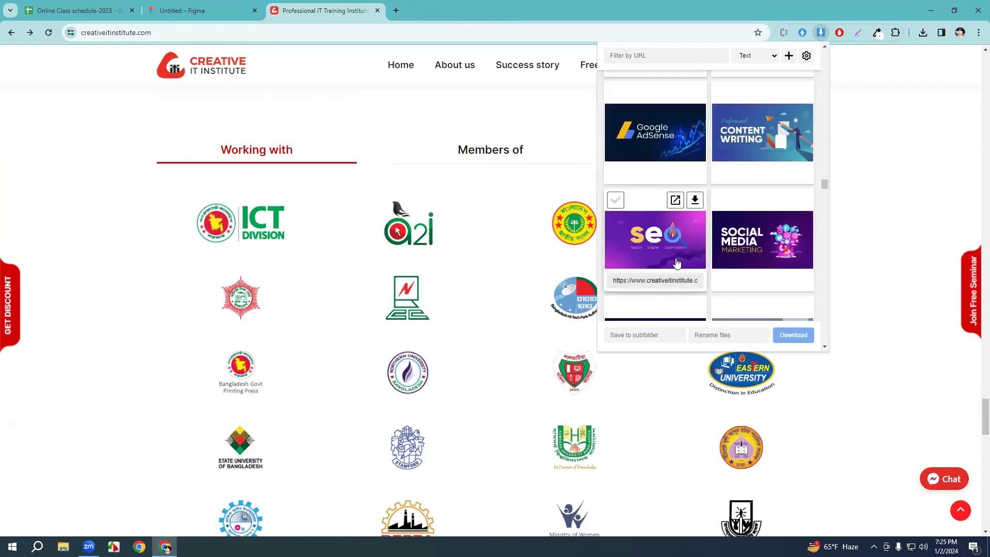
scroll(695, 233, down, 3)
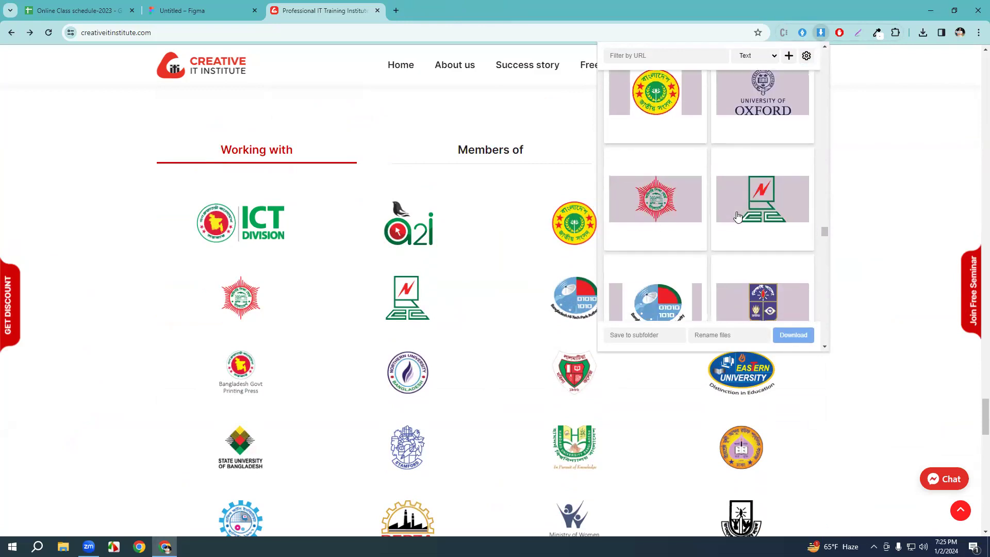
scroll(737, 213, down, 4)
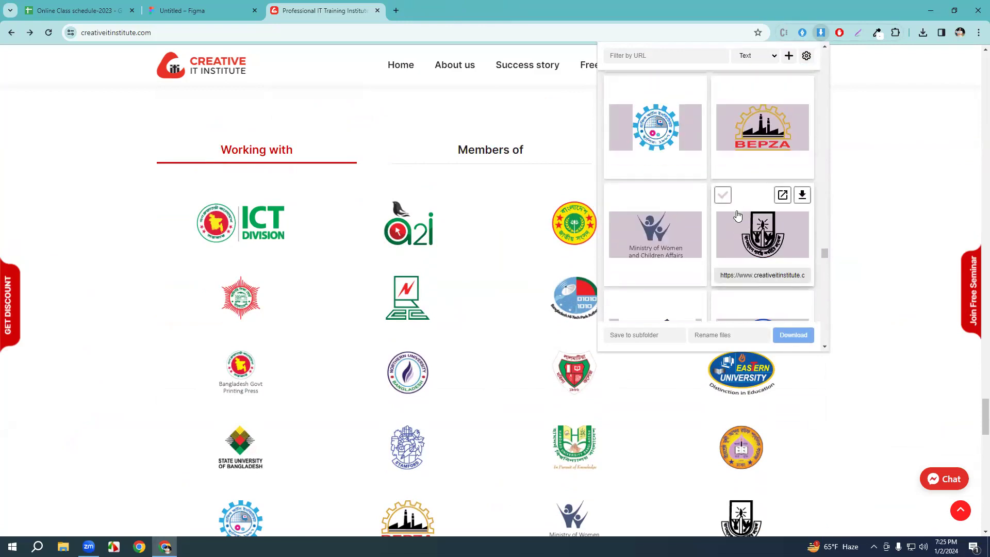
scroll(738, 215, down, 3)
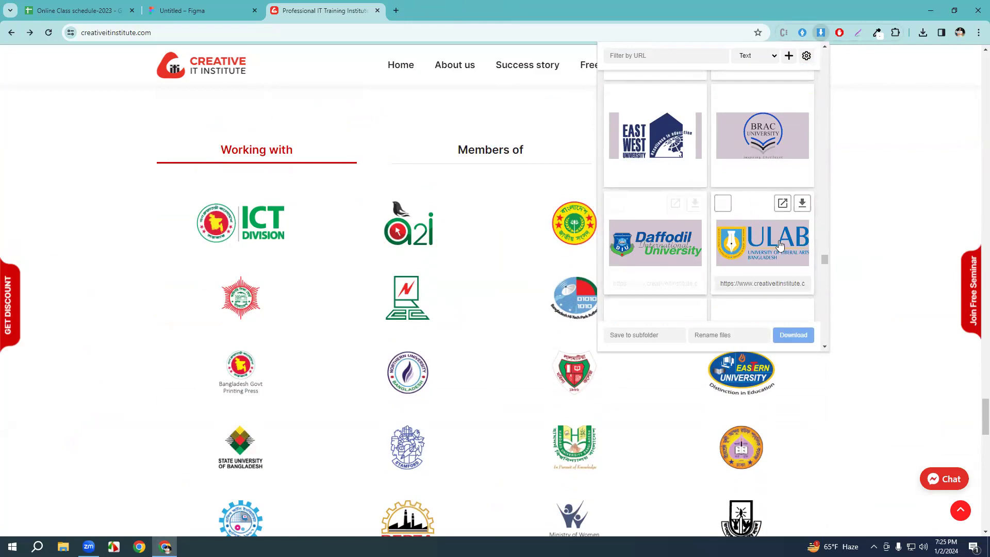
scroll(722, 213, up, 3)
scroll(704, 209, up, 4)
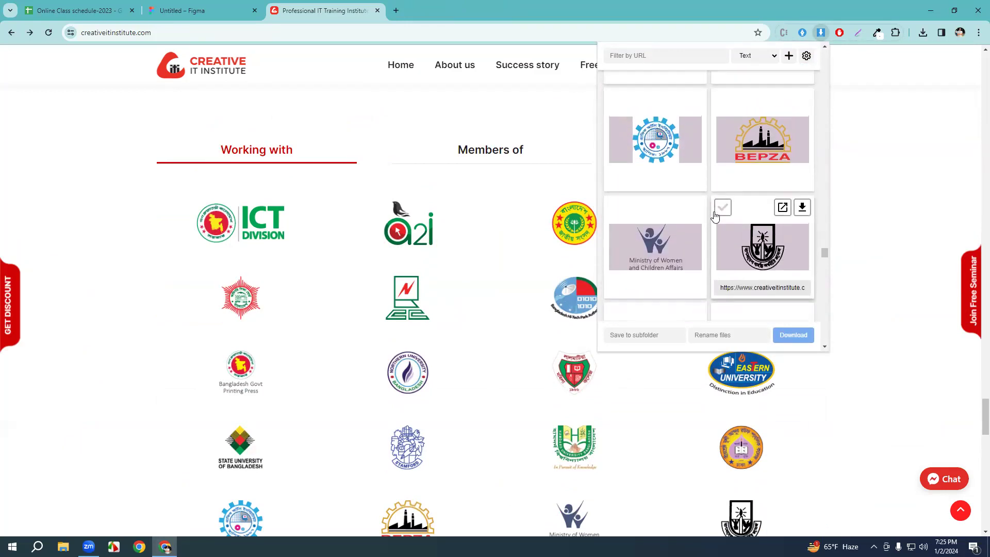
scroll(697, 205, up, 6)
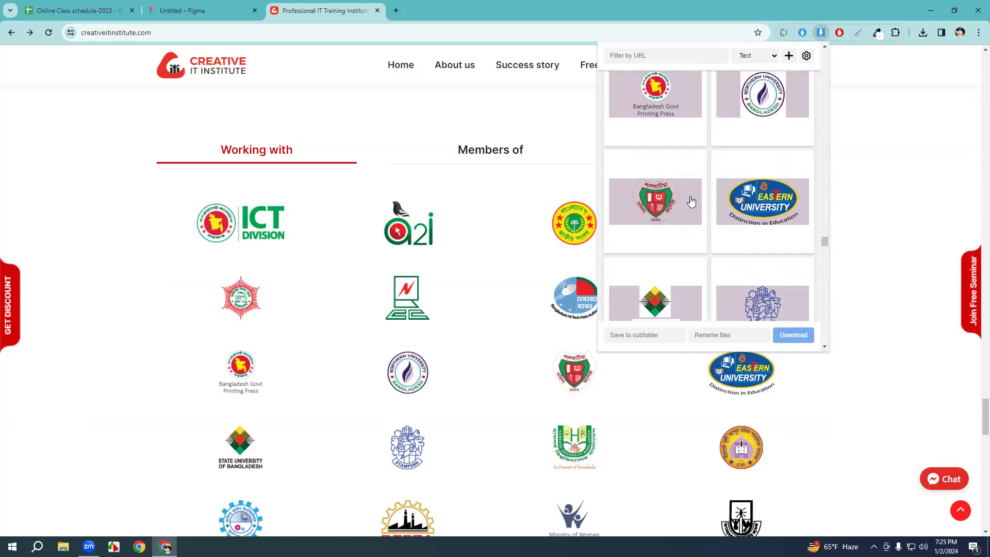
scroll(669, 208, up, 8)
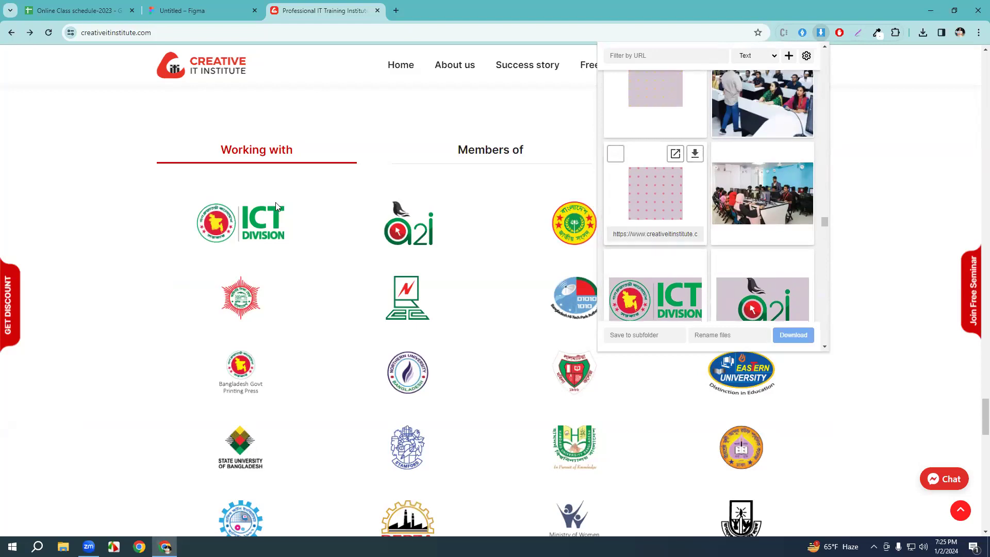
scroll(760, 249, down, 1)
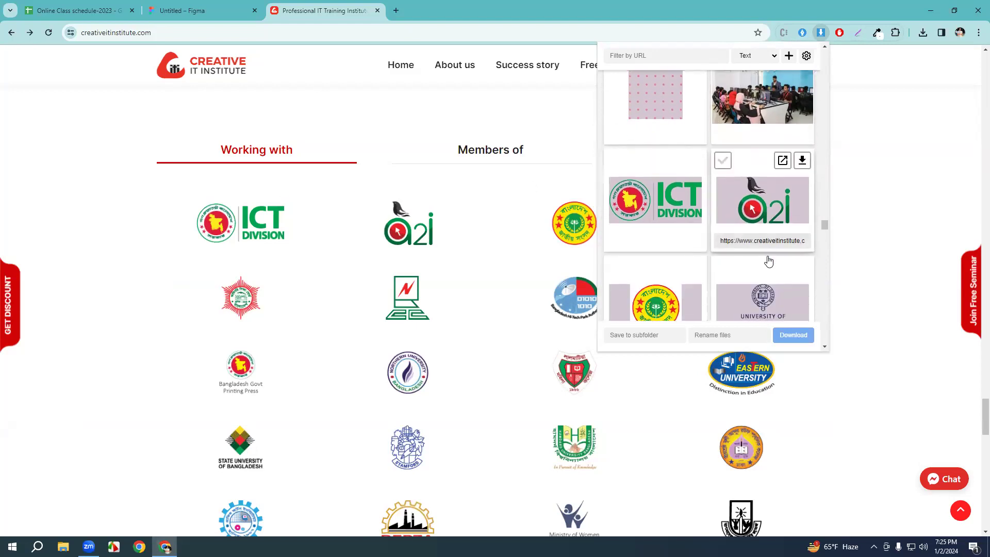
scroll(702, 211, down, 2)
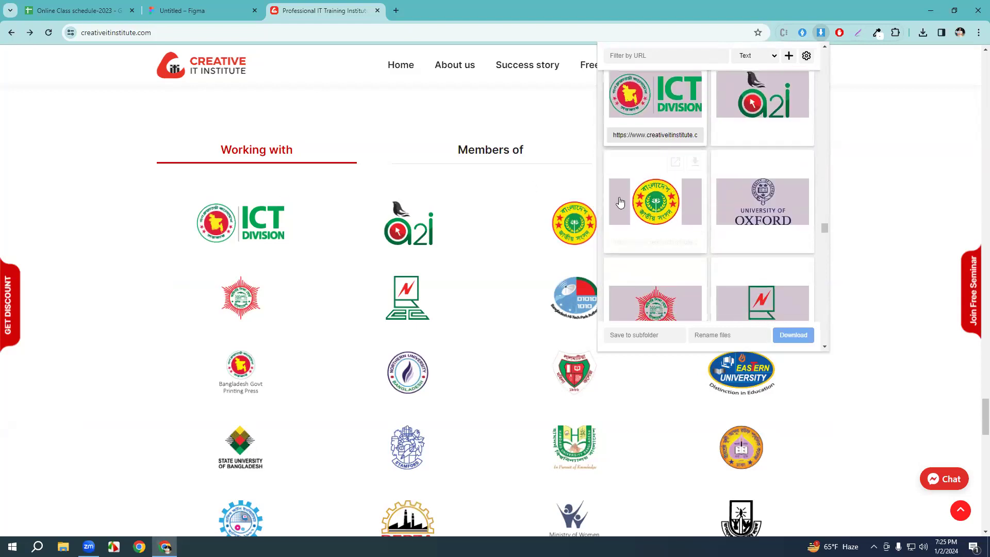
scroll(686, 234, up, 1)
scroll(634, 171, up, 1)
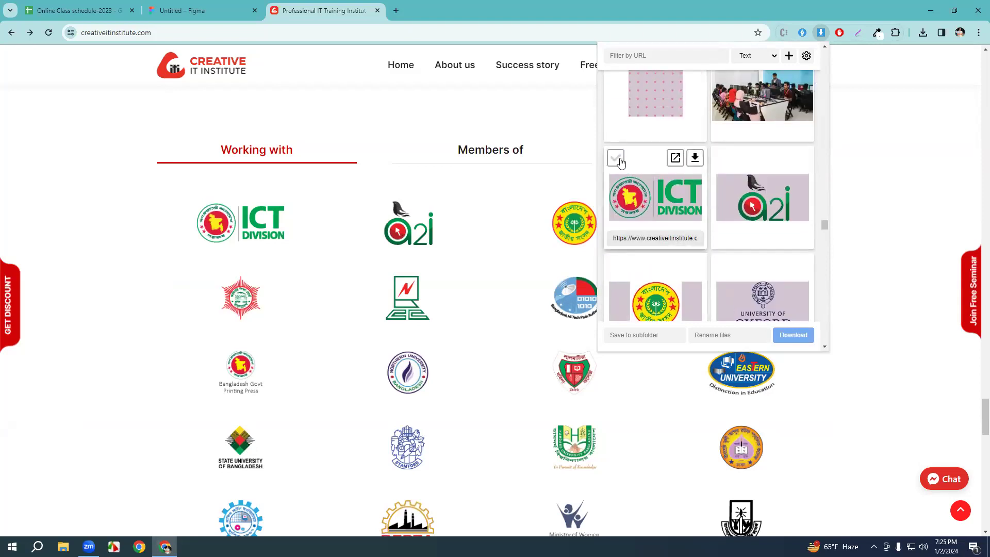
Mark the first partner logos, from ICT Division and a2i through Northern and Eastern University.
click(621, 162)
click(723, 157)
scroll(670, 227, down, 1)
click(616, 213)
click(723, 214)
scroll(620, 171, down, 3)
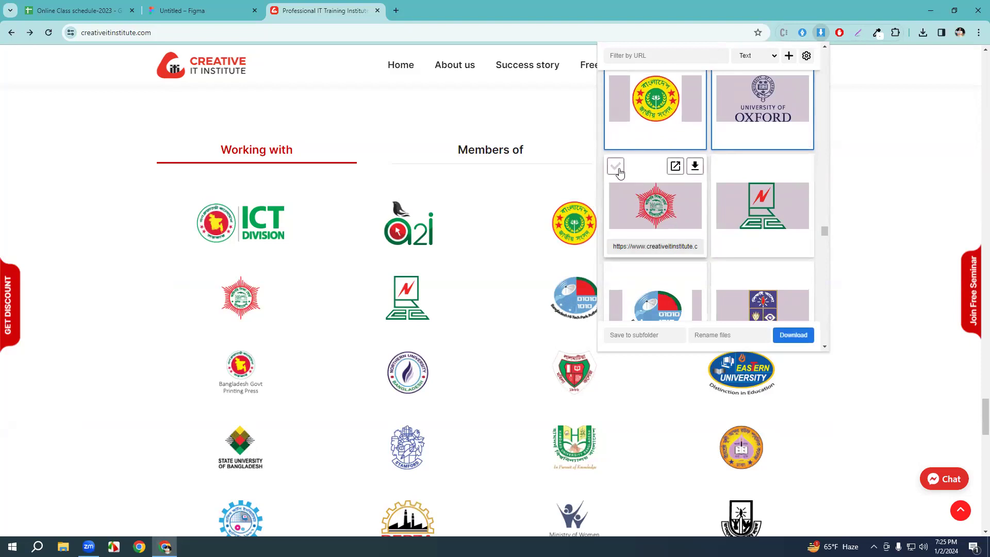
click(616, 166)
click(723, 166)
scroll(613, 175, down, 2)
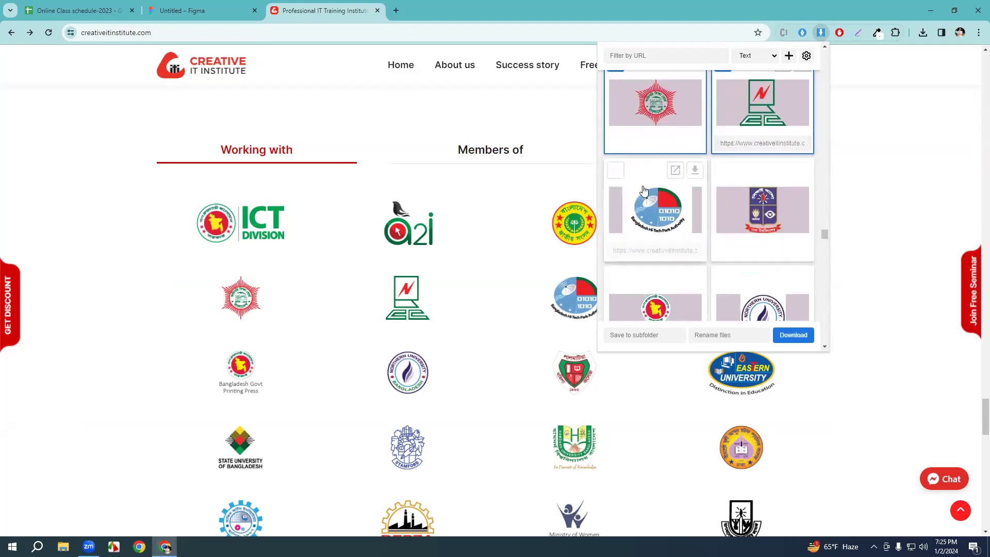
click(613, 171)
click(723, 171)
scroll(618, 175, down, 2)
click(615, 174)
click(724, 174)
scroll(727, 173, down, 3)
click(613, 128)
click(723, 128)
Mark the remaining logos, from State University and Stamford through IUB and BUP.
scroll(691, 206, down, 3)
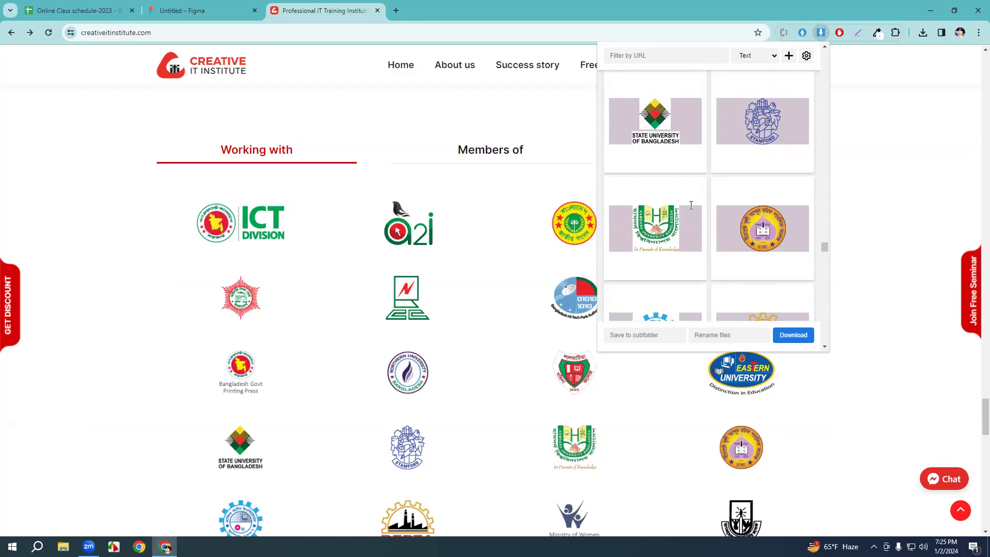
scroll(624, 154, up, 1)
click(616, 131)
click(724, 132)
scroll(725, 140, down, 2)
click(616, 135)
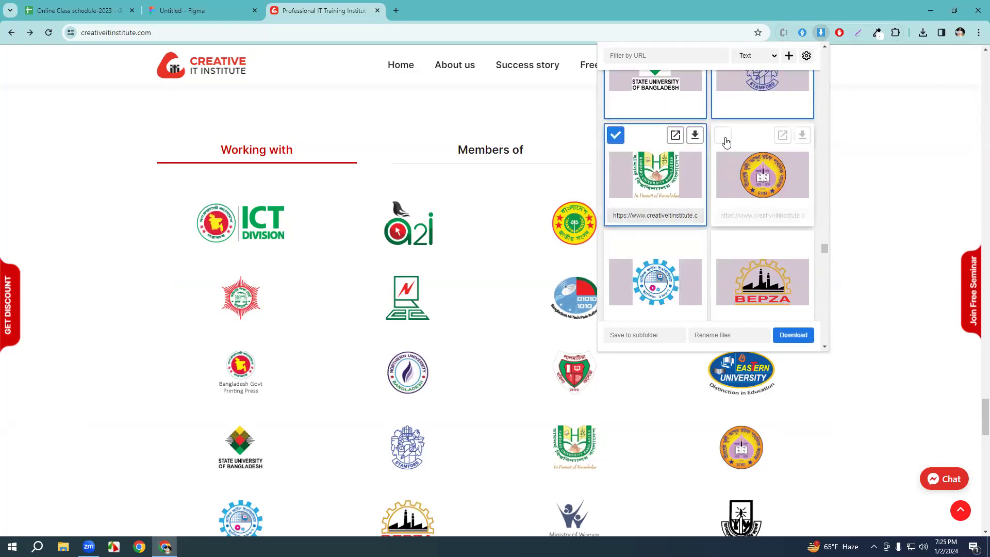
click(724, 136)
scroll(670, 207, down, 1)
click(616, 191)
click(723, 191)
scroll(707, 234, down, 2)
click(616, 195)
click(723, 195)
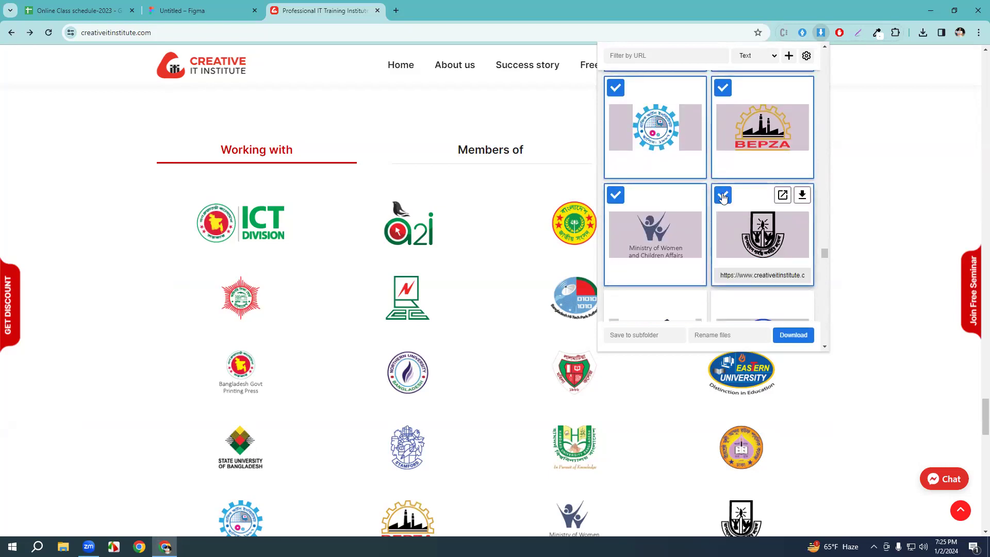
scroll(696, 242, down, 3)
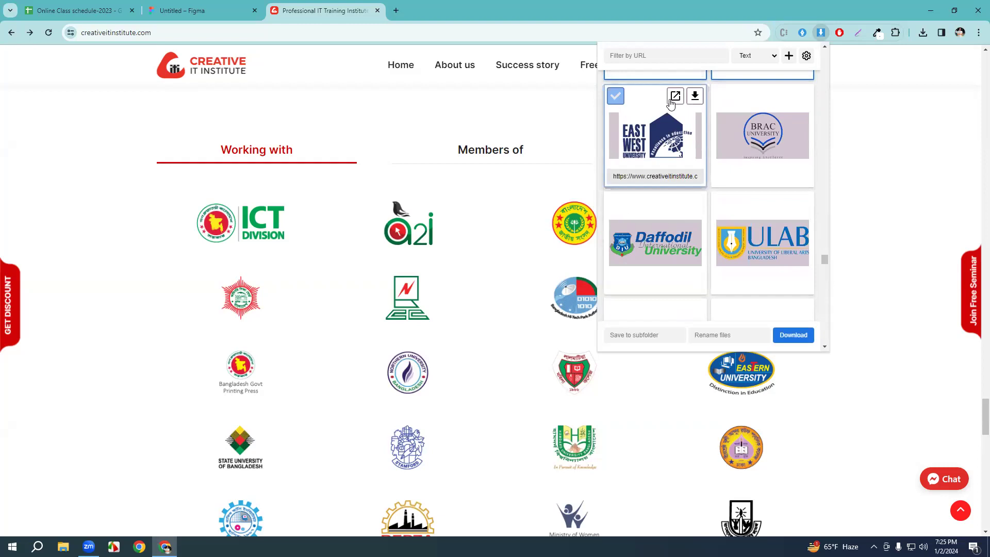
click(616, 96)
click(723, 96)
click(615, 203)
click(721, 204)
scroll(721, 206, down, 2)
click(616, 207)
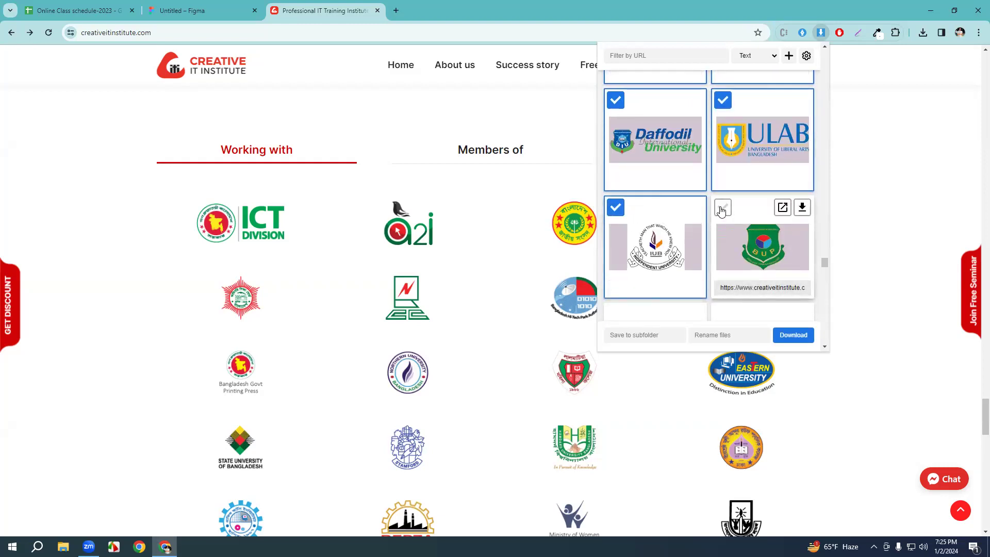
click(721, 208)
scroll(722, 210, down, 4)
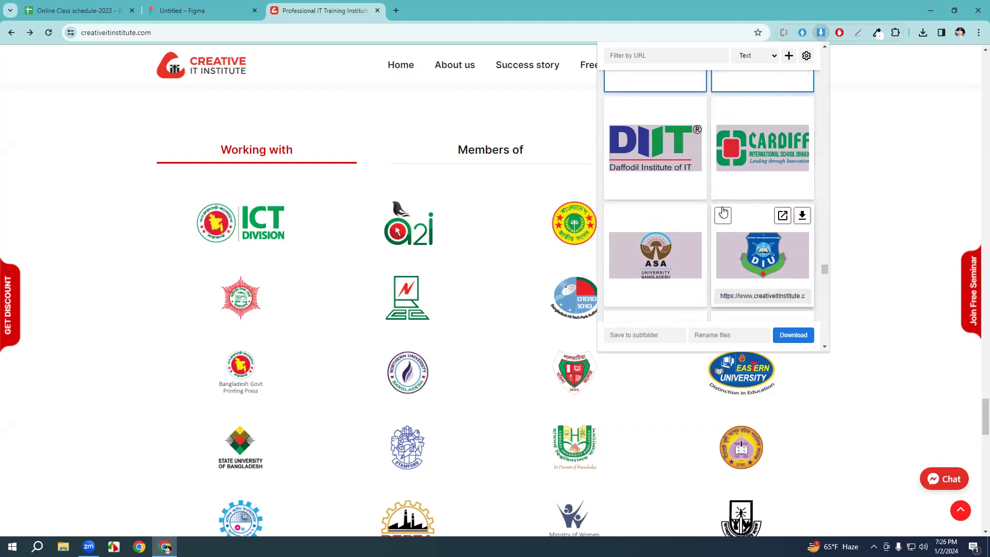
Select all images in the downloader, then close it.
shift+click(723, 214)
scroll(732, 180, down, 6)
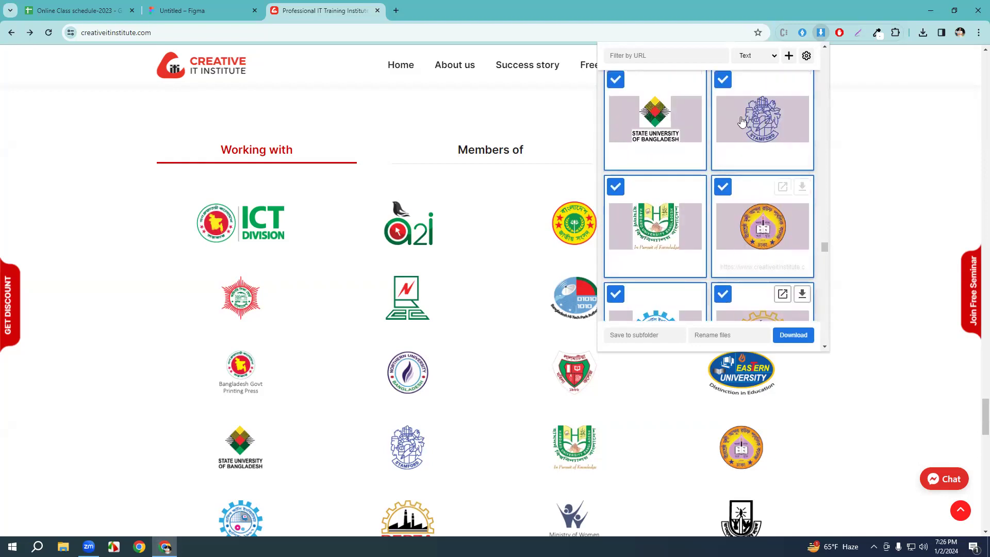
click(857, 135)
Scroll past the partner-logo grid to the Admission Is Going on section and footer link columns.
scroll(742, 183, down, 4)
scroll(742, 183, down, 9)
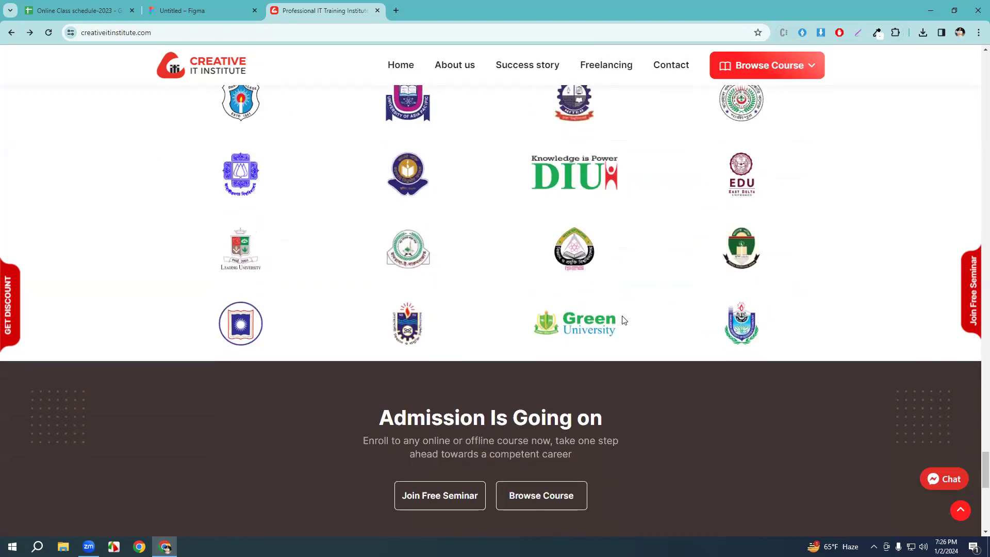
scroll(624, 320, down, 2)
scroll(636, 335, down, 1)
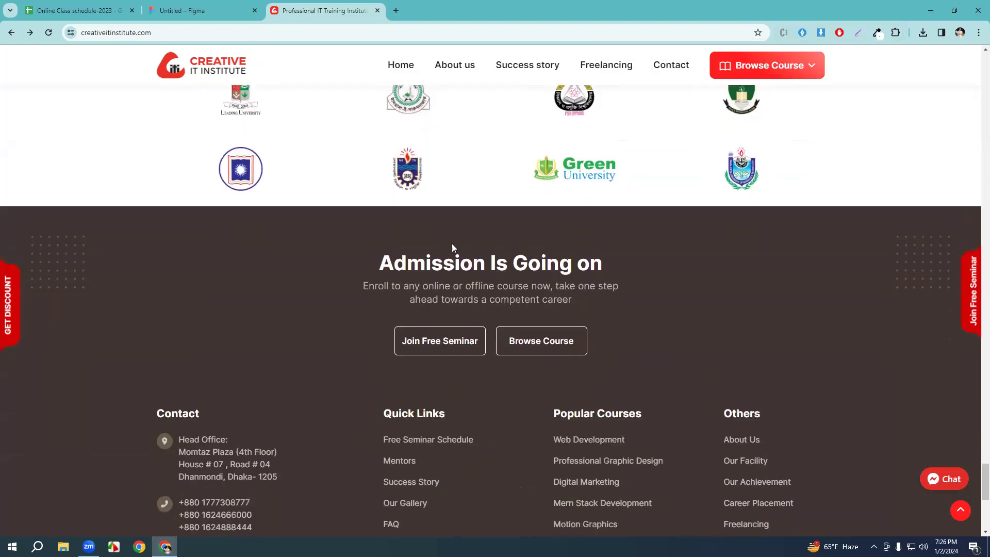
scroll(393, 242, down, 2)
scroll(392, 246, down, 2)
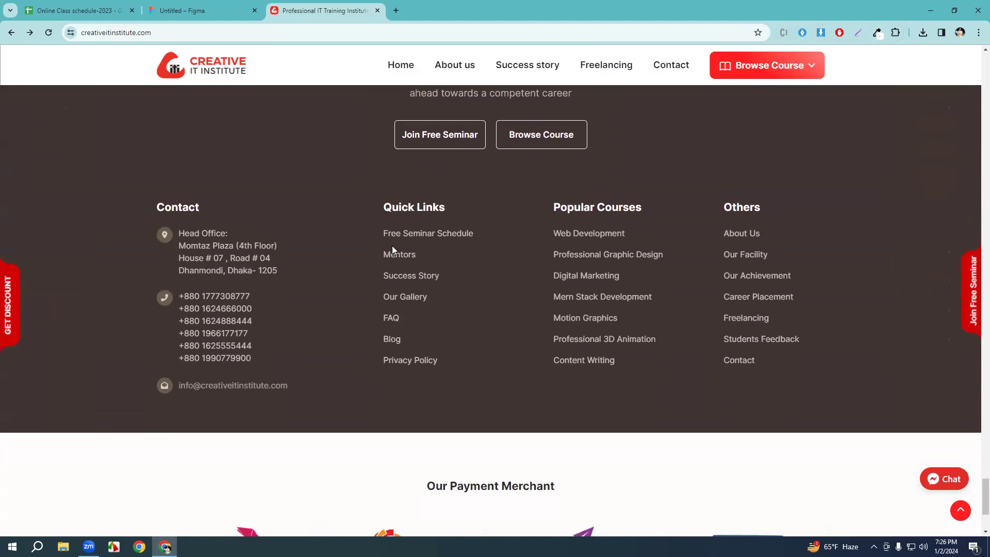
scroll(392, 246, up, 1)
scroll(392, 249, up, 1)
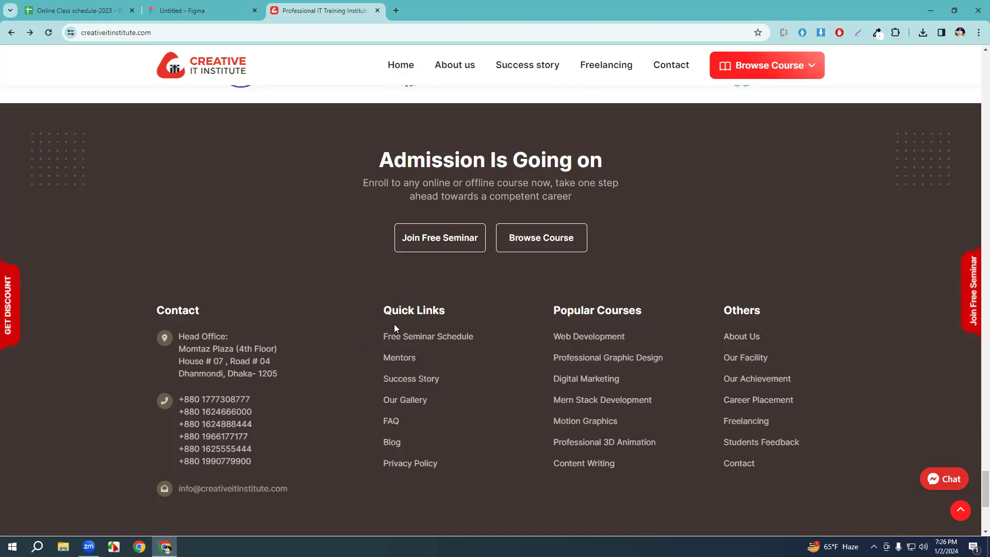
scroll(389, 346, down, 1)
scroll(389, 349, down, 1)
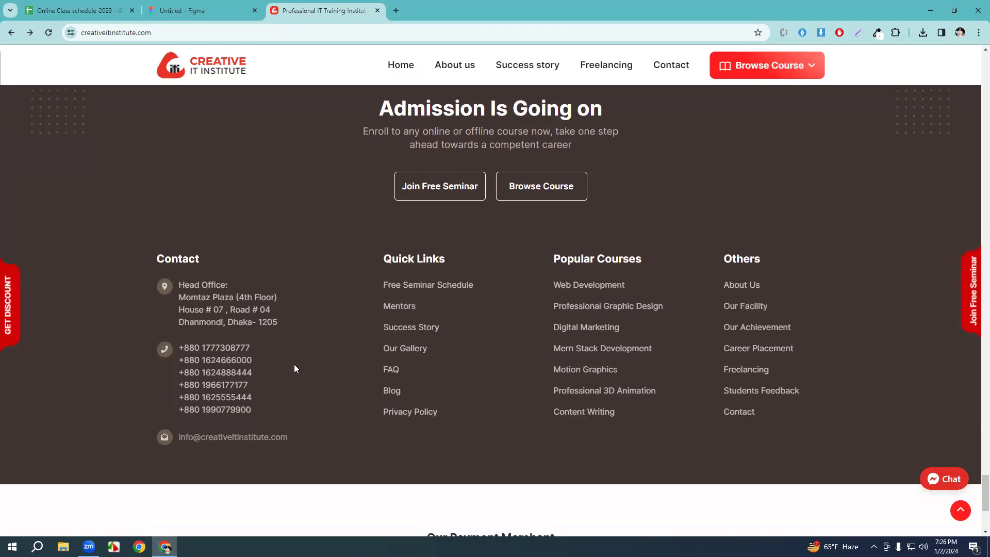
scroll(245, 288, up, 3)
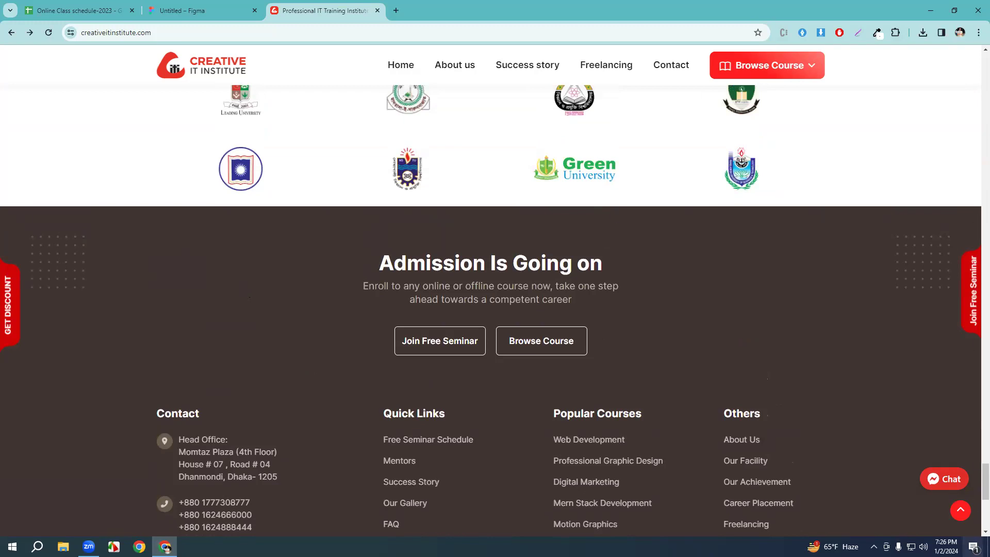
scroll(253, 251, down, 2)
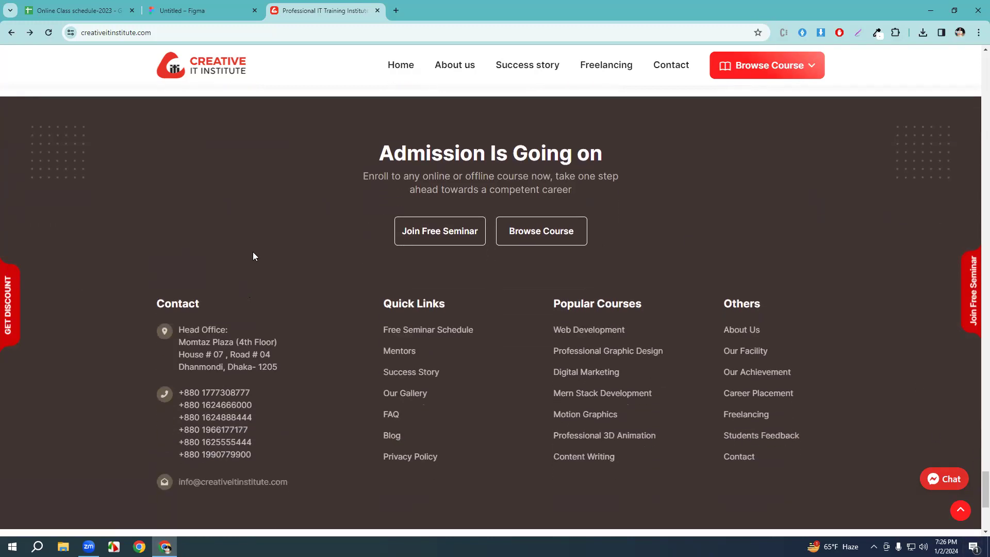
scroll(355, 294, down, 1)
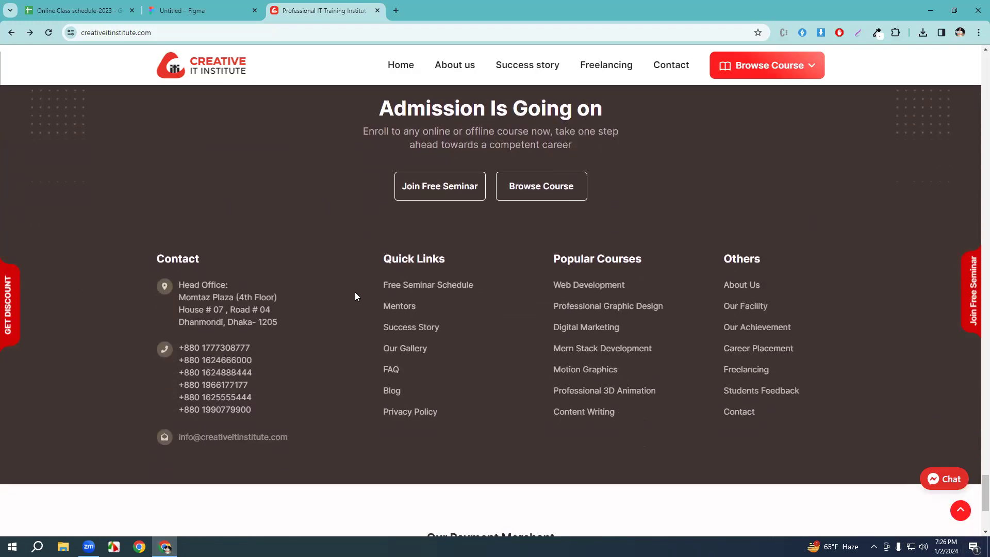
scroll(355, 296, up, 1)
key(alt+shift+t)
mouse_move(309, 102)
mouse_down()
mouse_move(502, 539)
mouse_move(509, 531)
mouse_up()
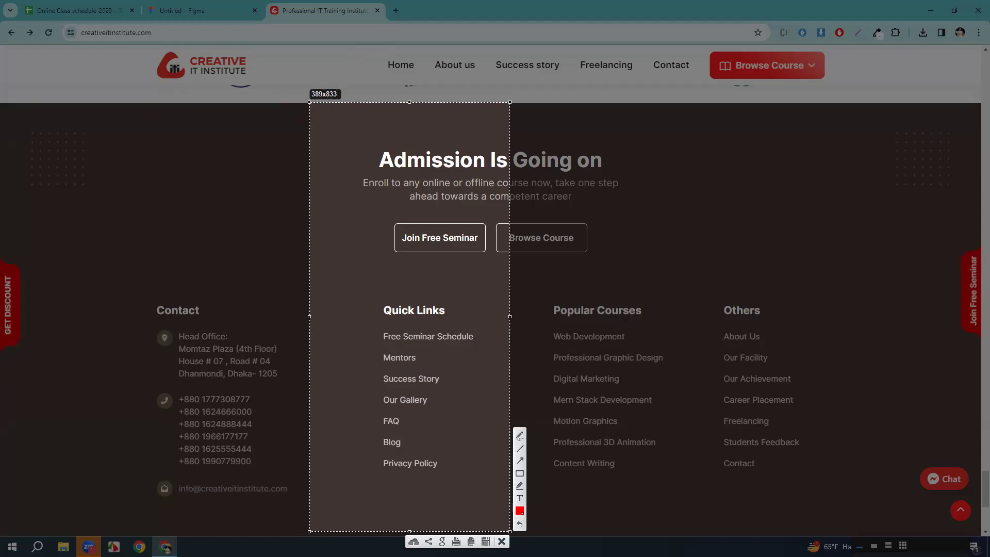
key(ctrl+c)
scroll(441, 215, down, 2)
scroll(196, 420, up, 2)
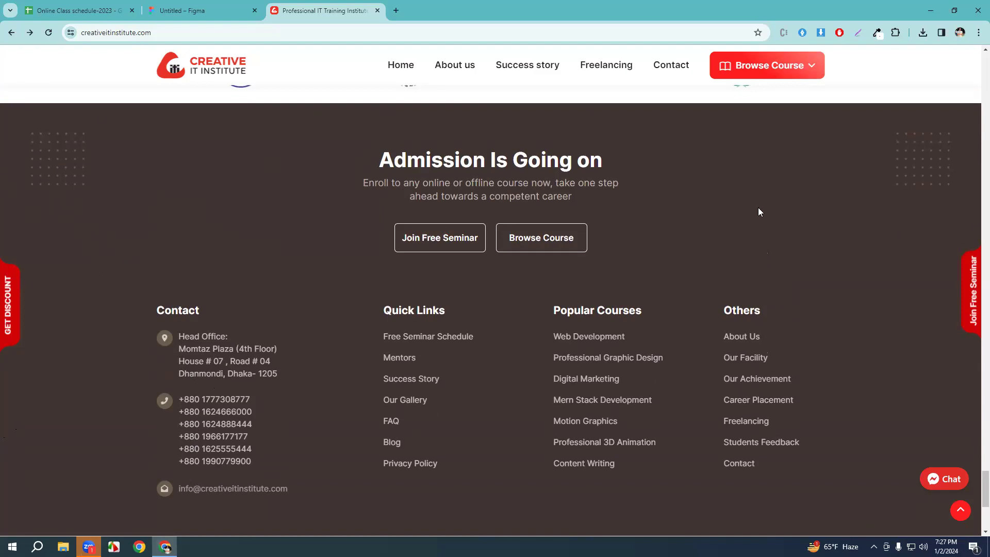
scroll(489, 307, down, 1)
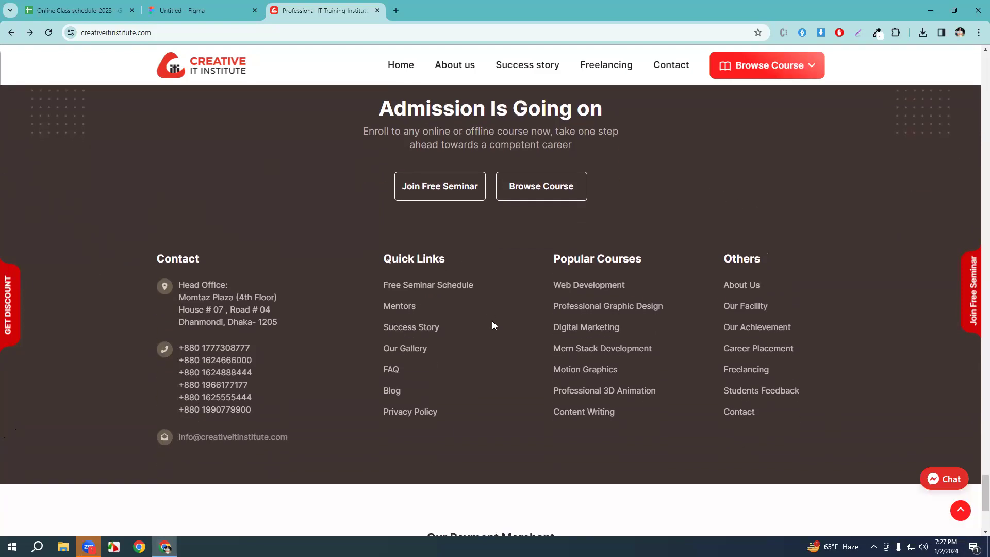
Highlight the two-line subtitle under the heading, then clear the selection.
scroll(492, 321, up, 1)
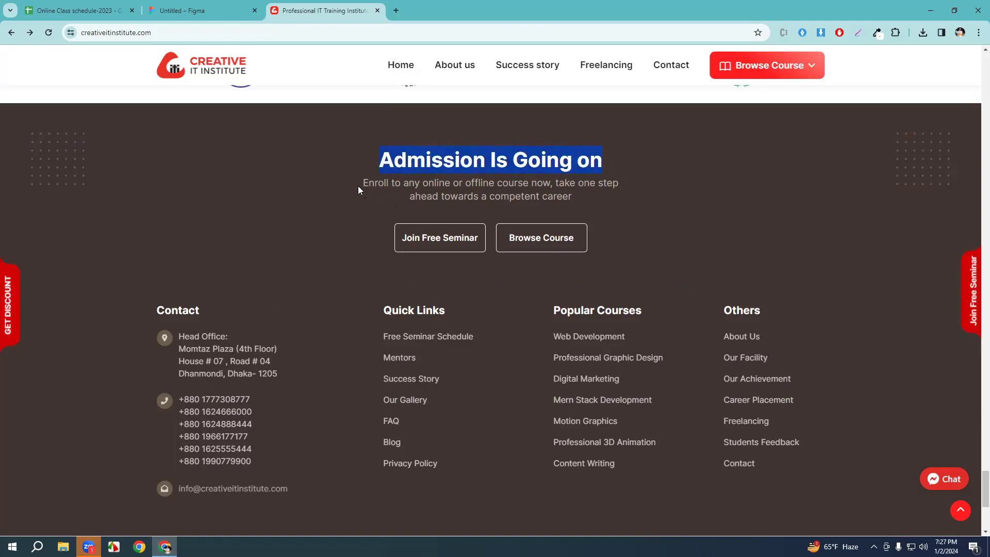
drag(358, 186, 605, 204)
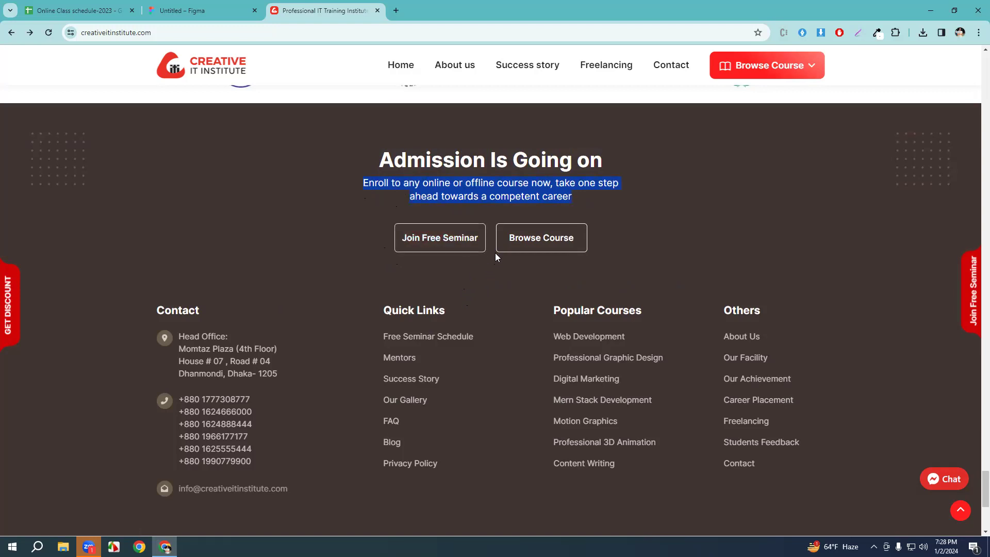
scroll(473, 270, down, 2)
scroll(474, 271, up, 2)
click(707, 189)
scroll(281, 298, down, 2)
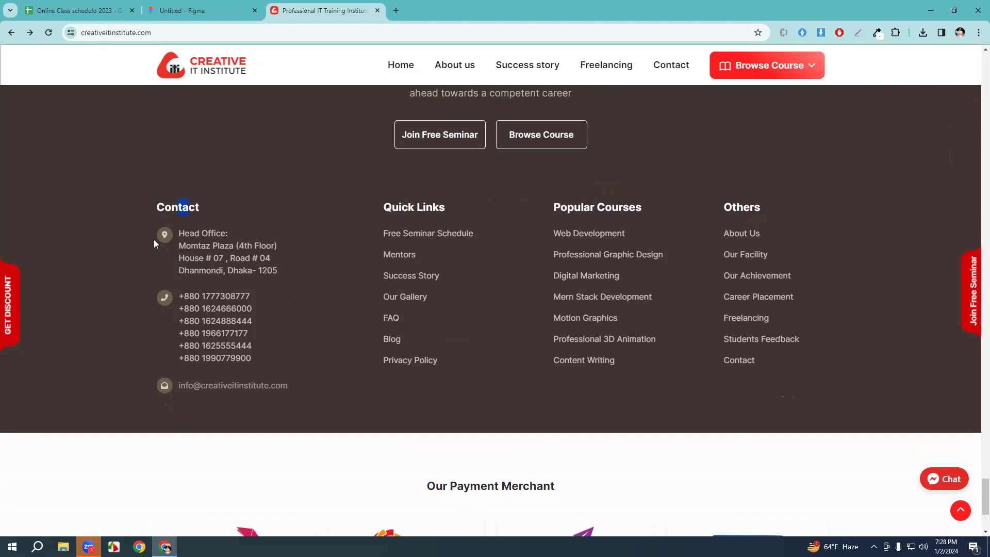
In Figma, pan below the cards, draw a trial 26×26 square, then delete it.
click(176, 10)
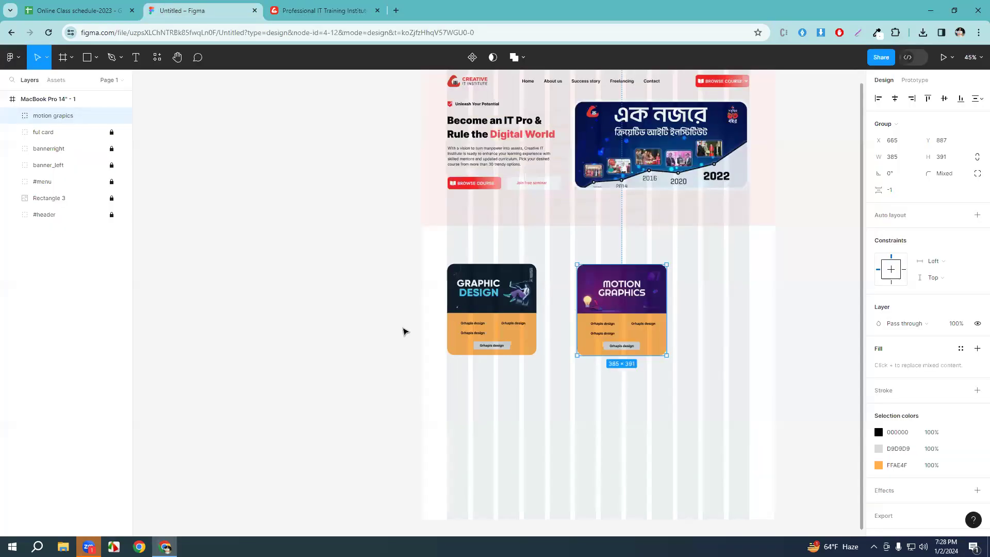
scroll(590, 292, up, 5)
drag(570, 421, 506, 164)
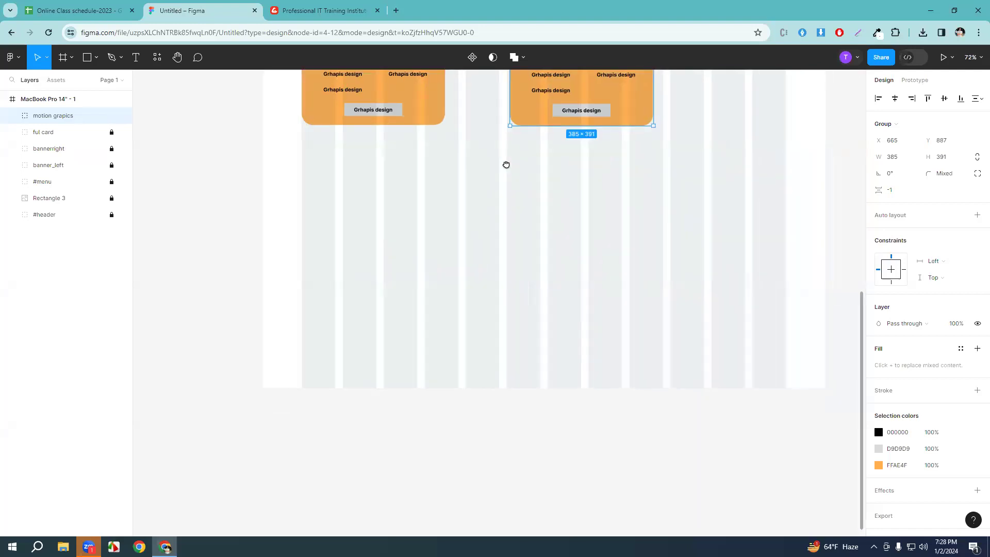
scroll(505, 168, up, 5)
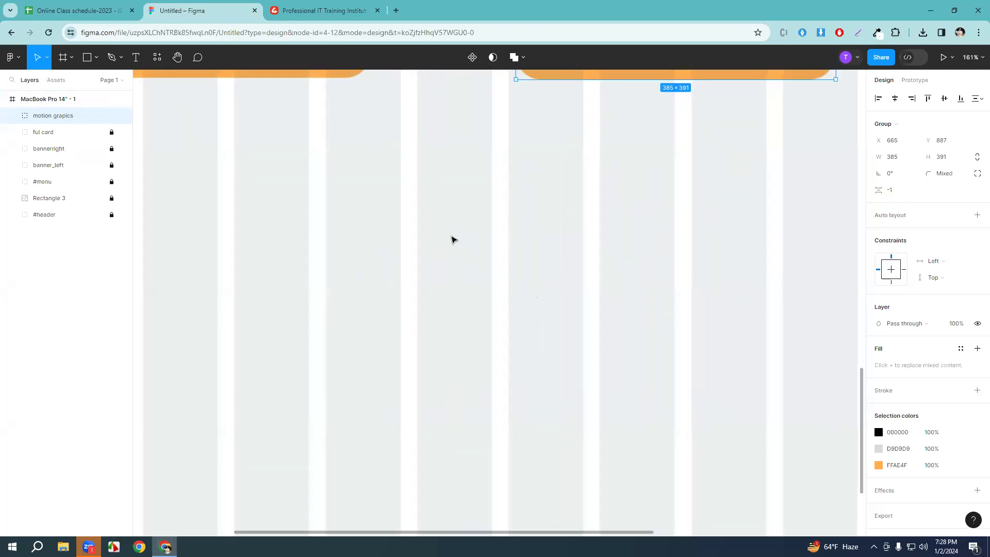
key(r)
drag(387, 185, 409, 207)
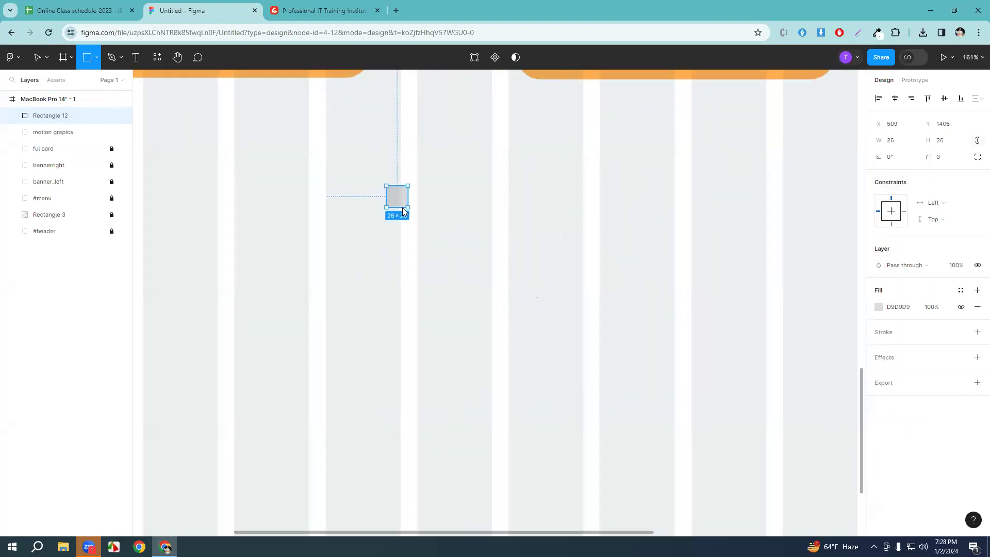
click(932, 158)
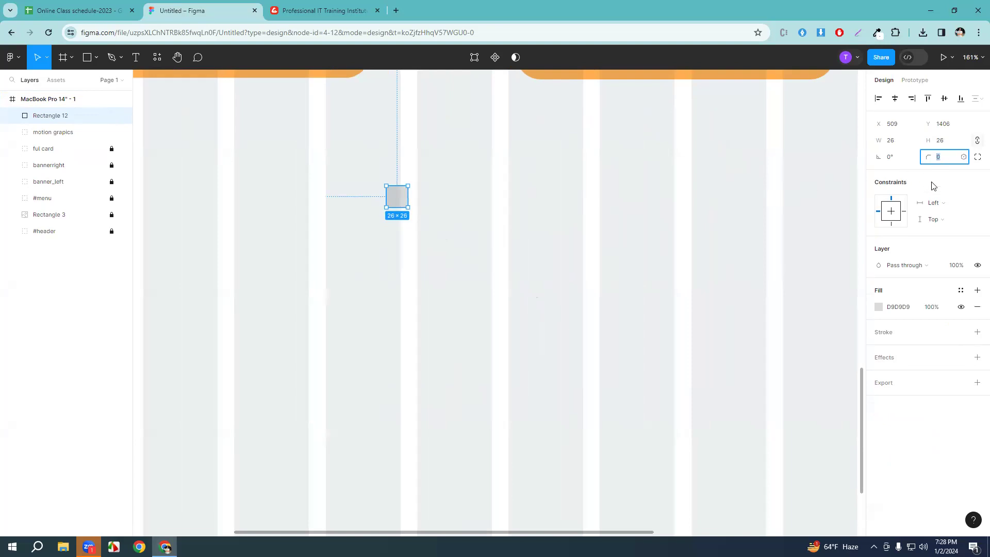
key(BackSpace)
click(404, 203)
key(Delete)
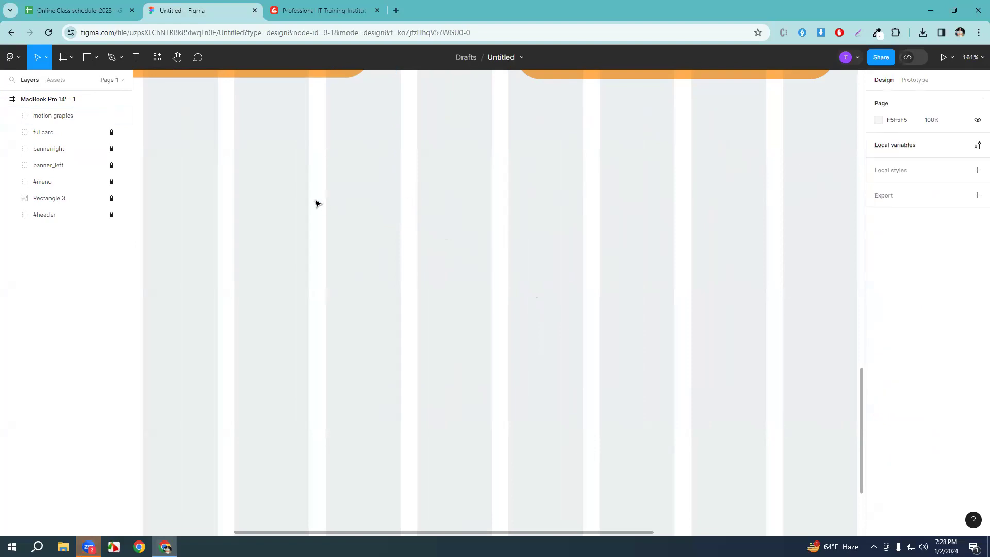
Draw a small circle below the cards and shift it right to X 474, Y 1439.
key(o)
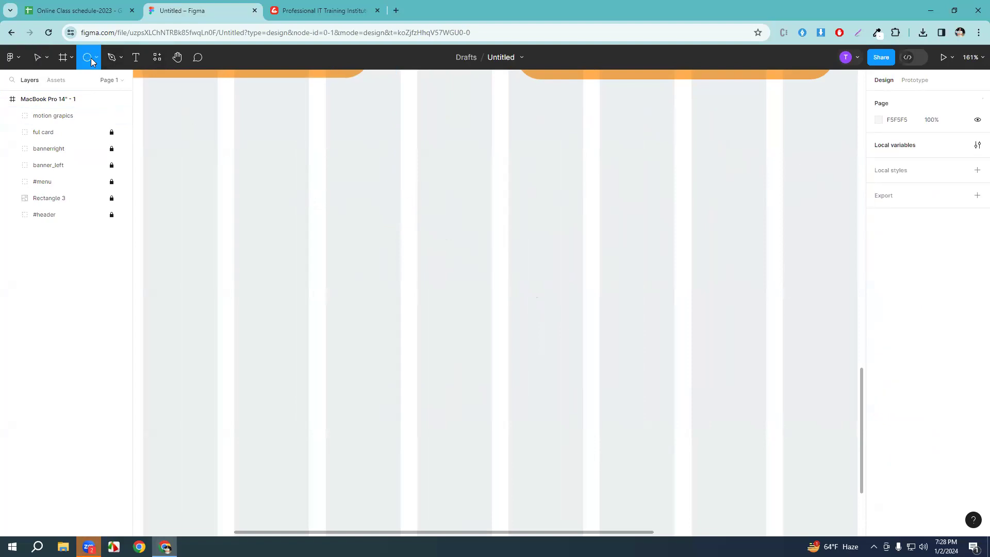
drag(274, 210, 301, 236)
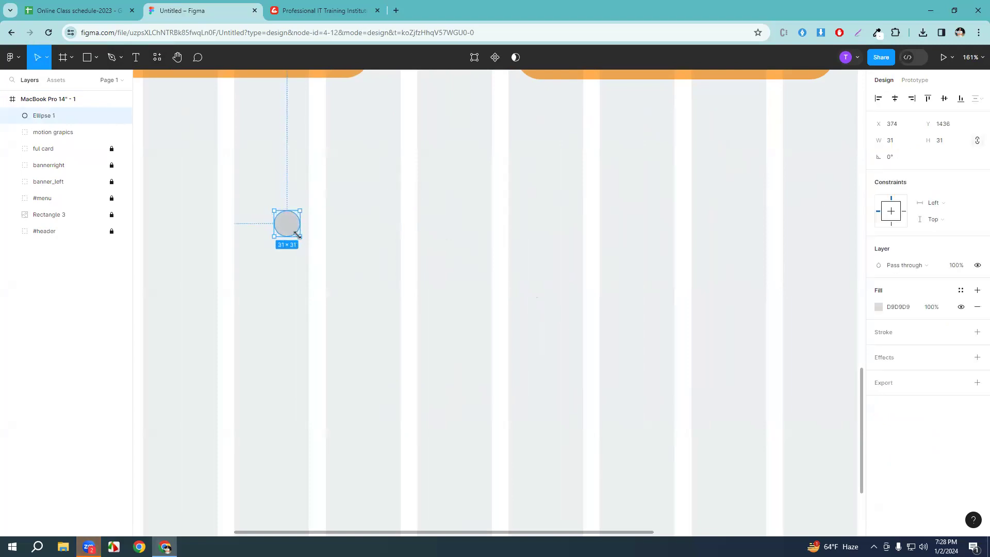
click(311, 4)
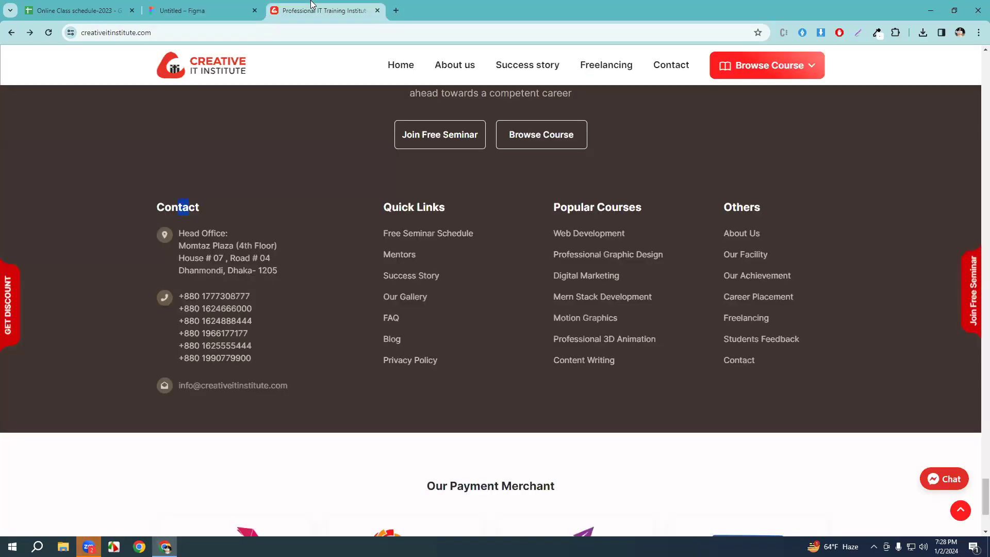
click(213, 5)
click(345, 268)
drag(290, 224, 375, 226)
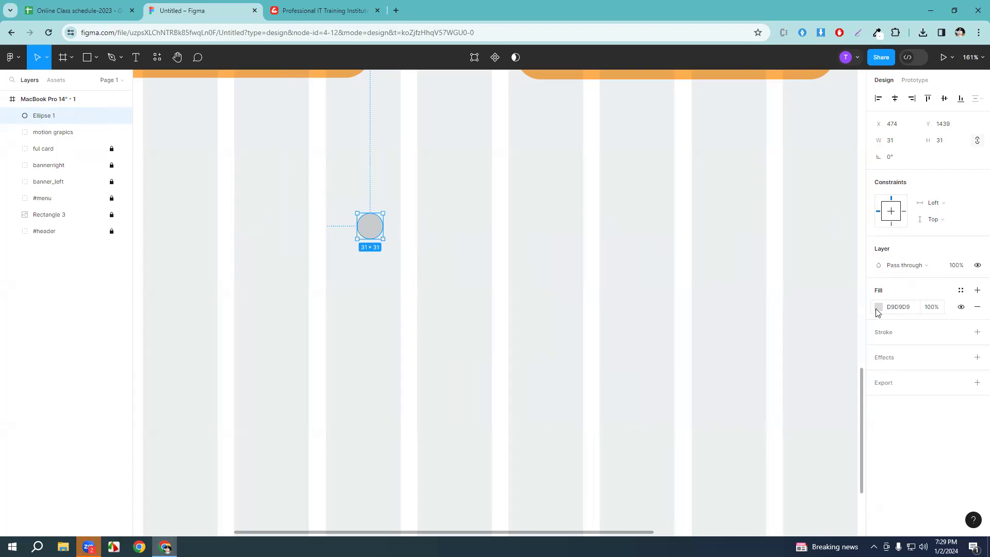
Fill the circle with dark red B62424 at 77% opacity.
click(877, 309)
click(842, 305)
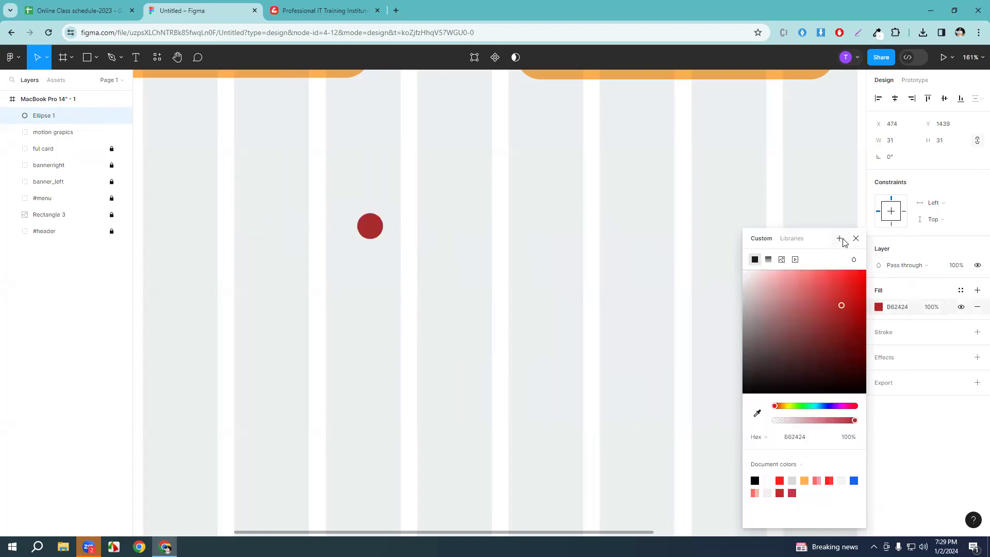
drag(839, 420, 836, 421)
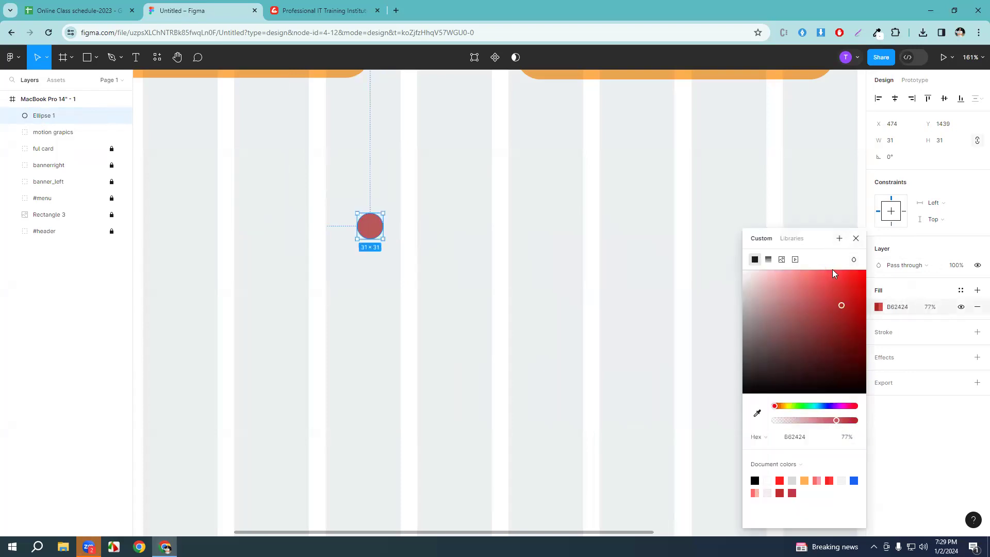
click(856, 238)
Insert a wheelchair icon via the Font Awesome Icons plugin onto the circle and delete its empty frame.
right_click(539, 224)
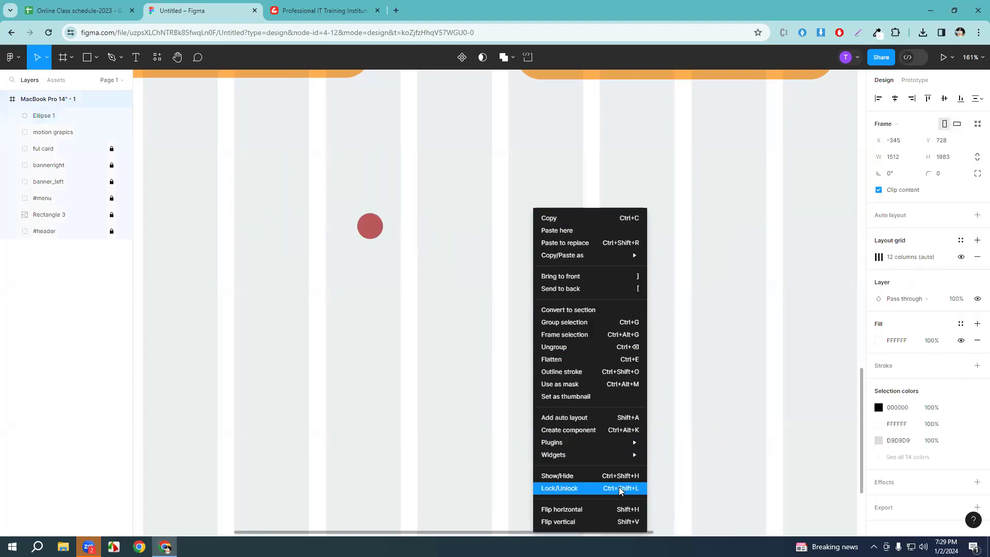
mouse_move(593, 442)
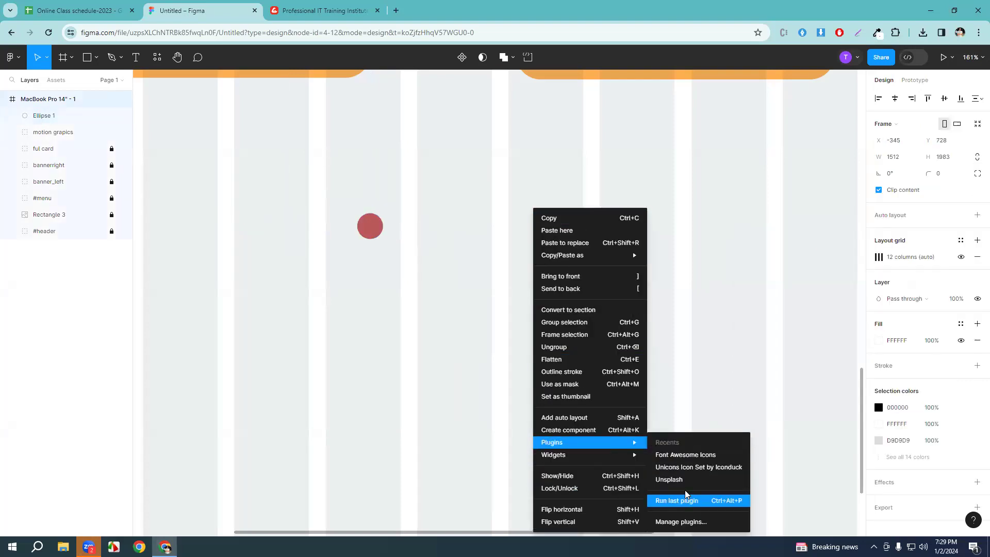
click(698, 502)
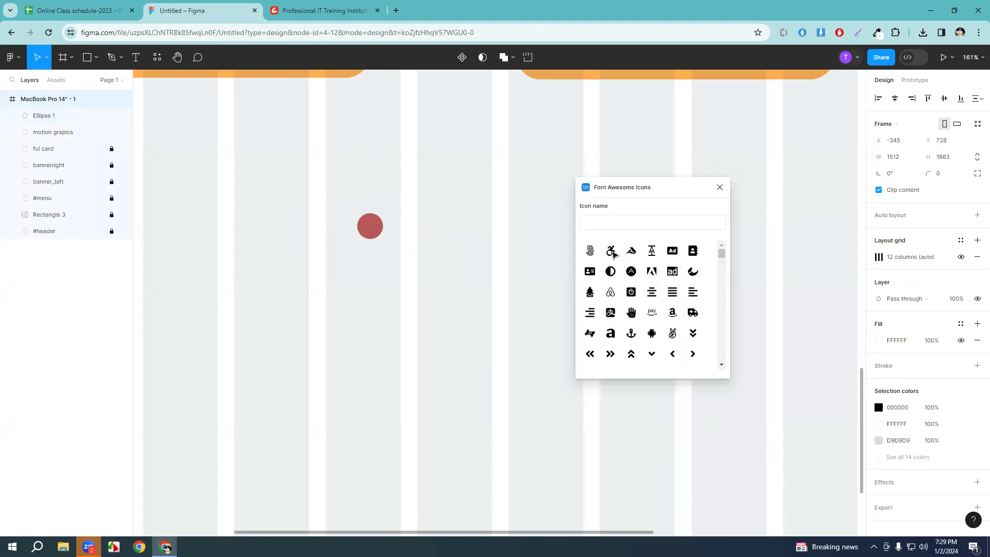
click(612, 253)
drag(510, 313, 378, 224)
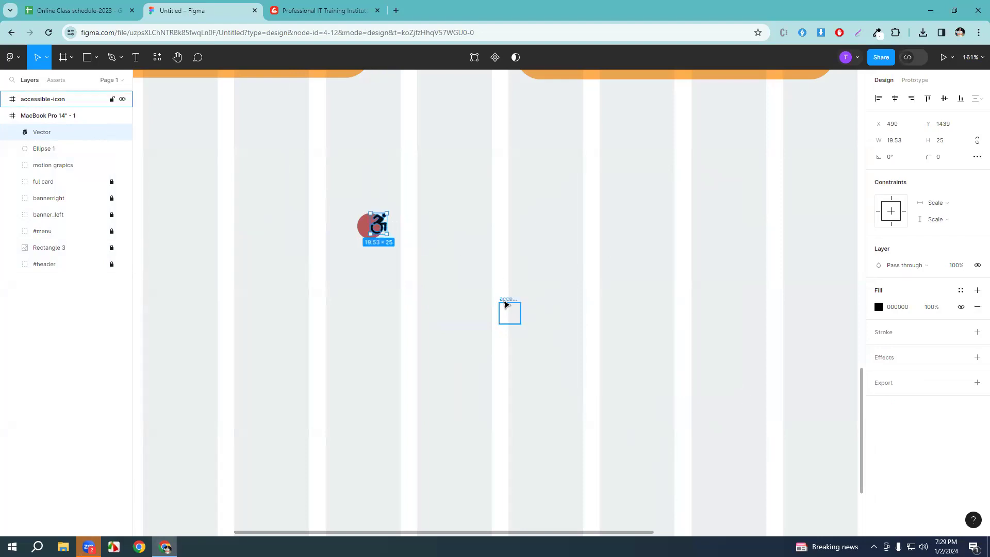
click(505, 305)
key(Delete)
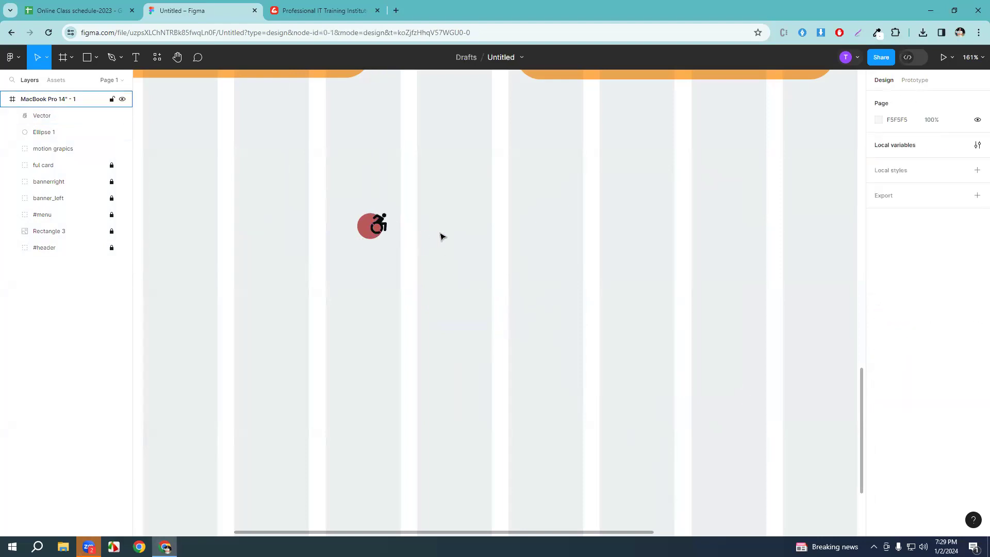
Shrink the wheelchair glyph to 13×17 and centre it in the circle at X 484, Y 1446.
scroll(443, 243, up, 6)
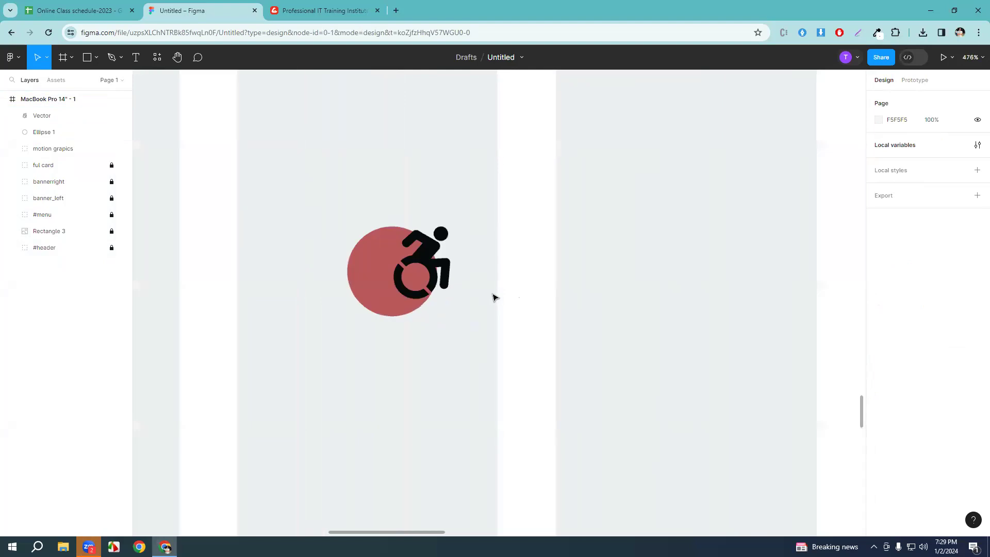
scroll(492, 297, up, 4)
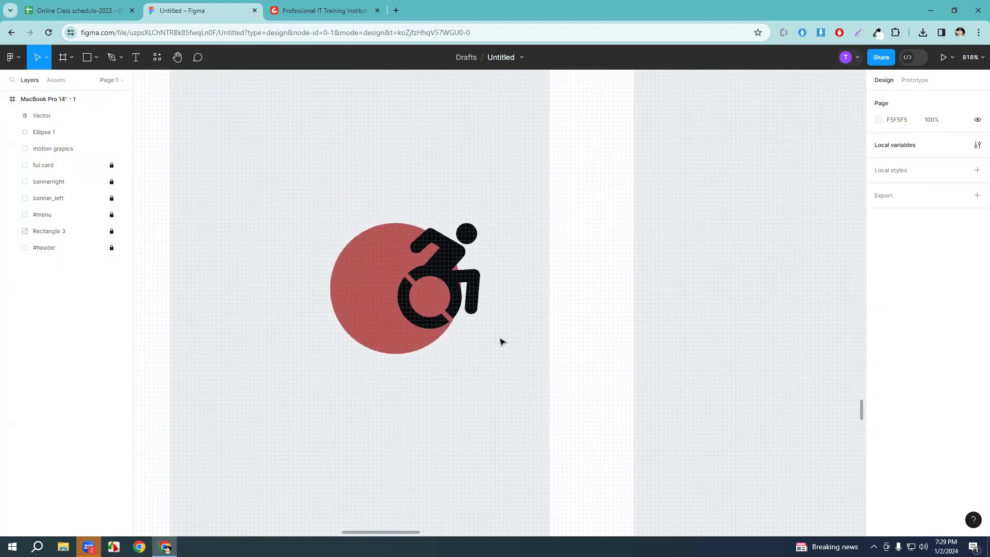
click(442, 277)
mouse_move(441, 277)
mouse_down()
mouse_move(416, 286)
mouse_move(429, 290)
mouse_up()
drag(461, 239, 441, 269)
drag(424, 316, 411, 296)
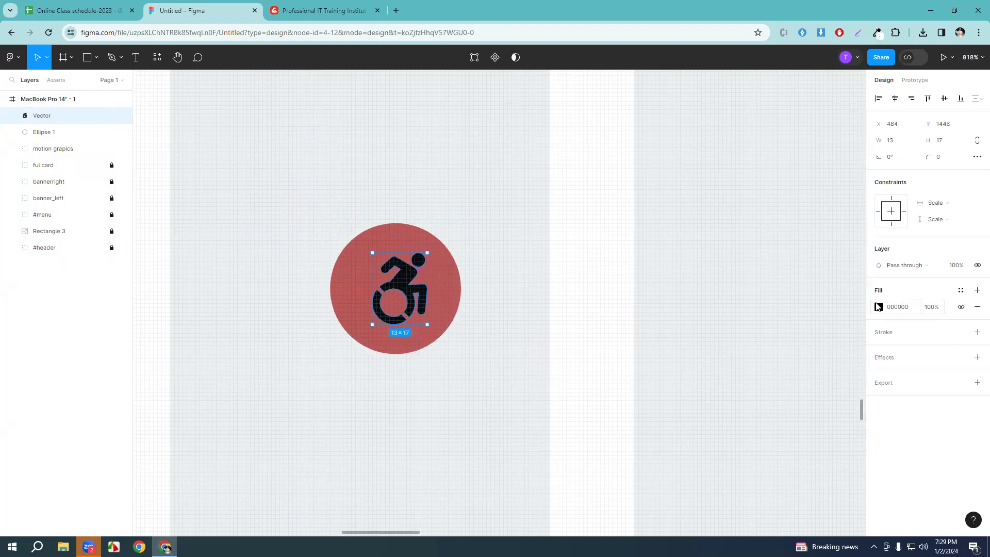
Set the wheelchair glyph's fill colour to white, FFFFFF.
click(878, 306)
text(ffffff)
key(Return)
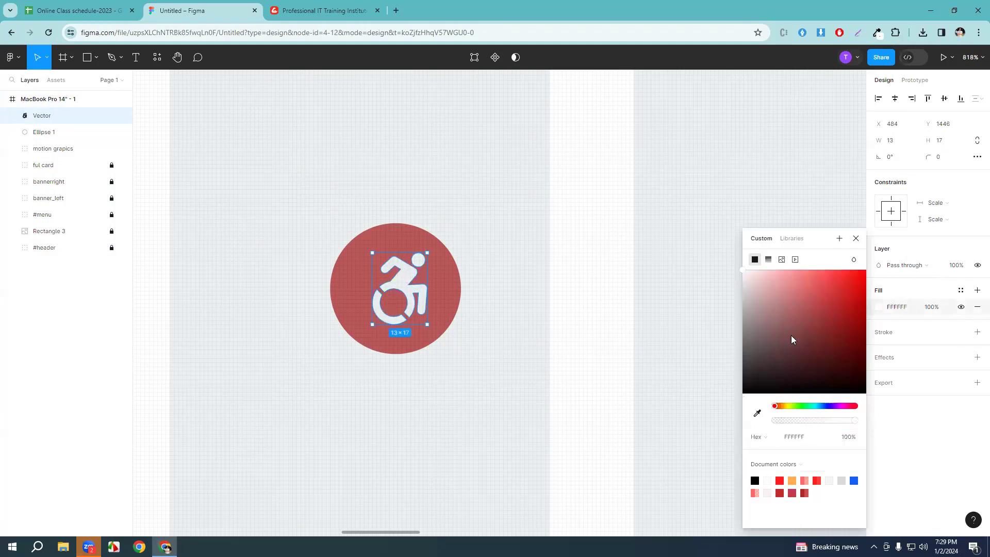
click(856, 238)
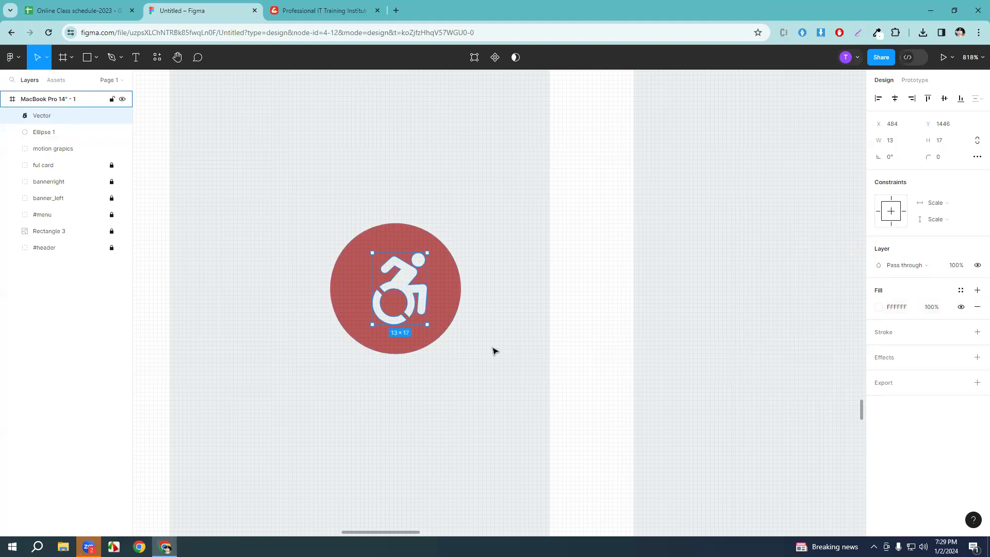
scroll(495, 354, up, 3)
click(515, 413)
Nudge the red circle and the white glyph so the glyph sits centred on the circle.
drag(519, 414, 262, 158)
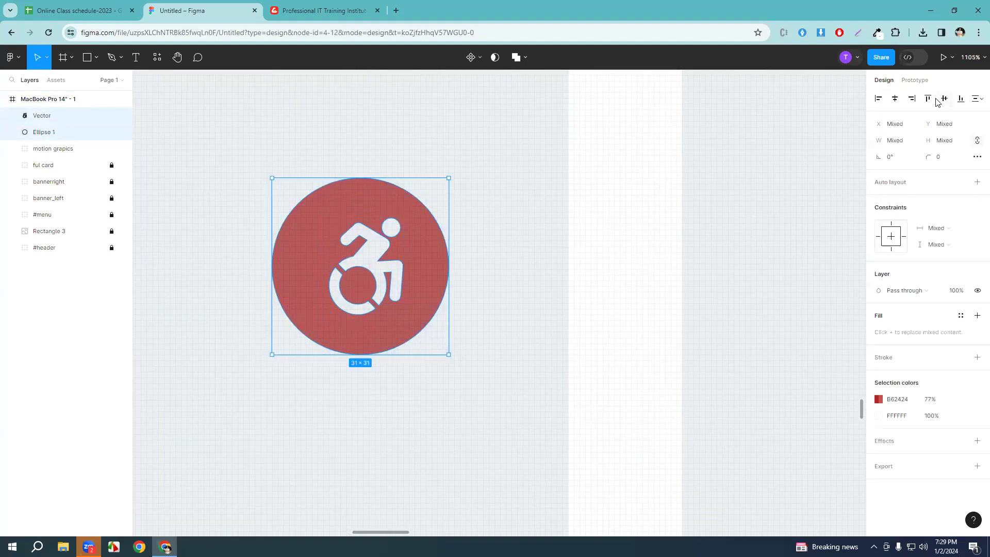
click(589, 322)
click(364, 296)
key(Left)
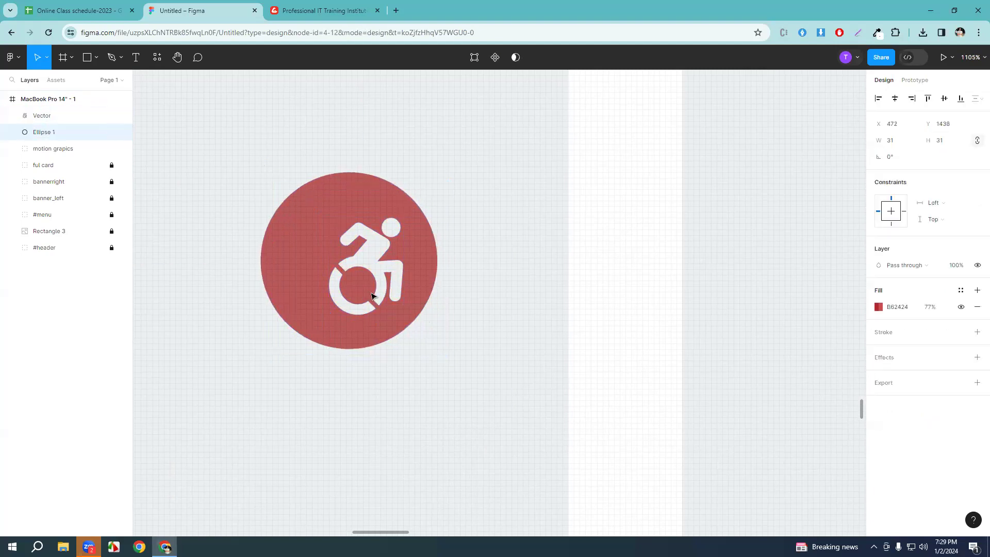
key(Right)
key(Right)
key(Down)
click(442, 354)
drag(442, 353, 515, 391)
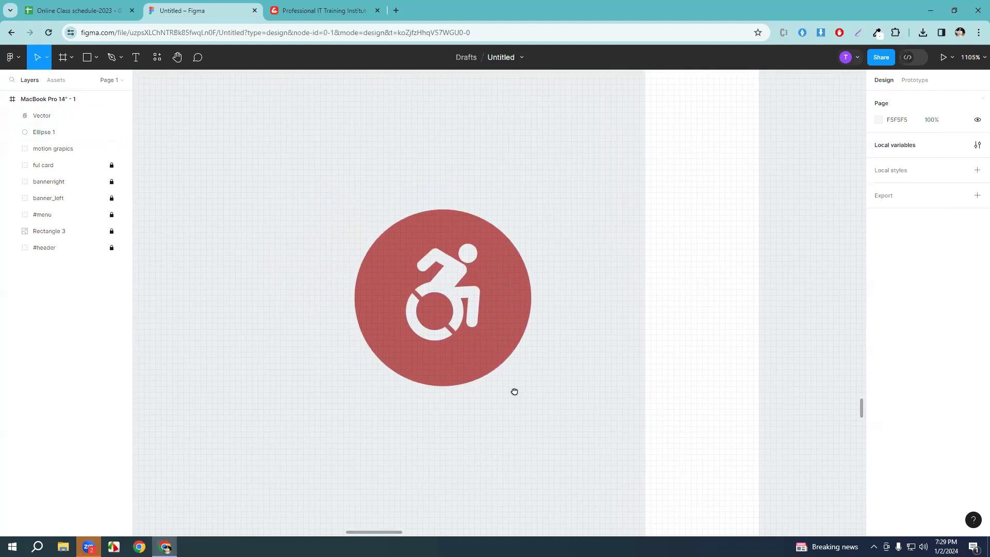
click(441, 310)
drag(441, 310, 439, 316)
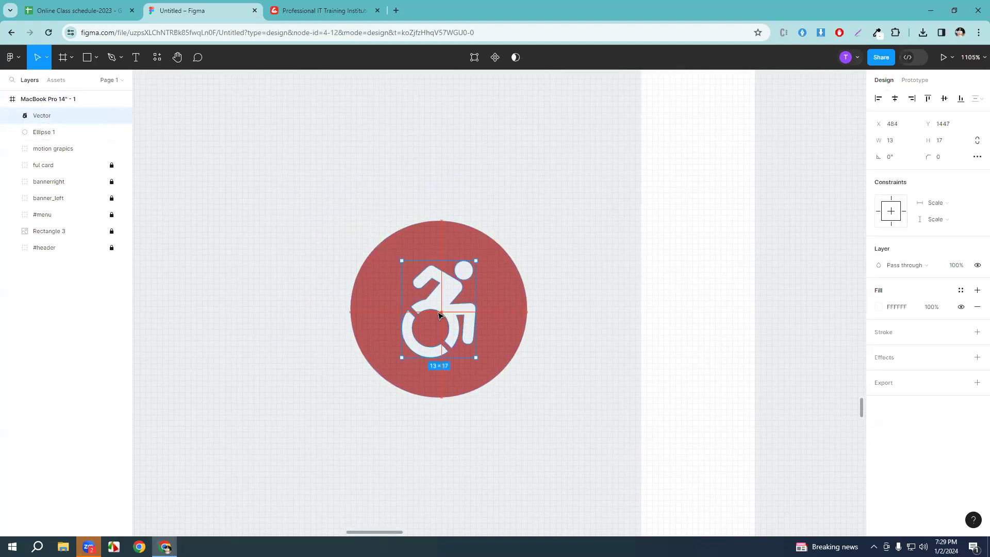
click(630, 337)
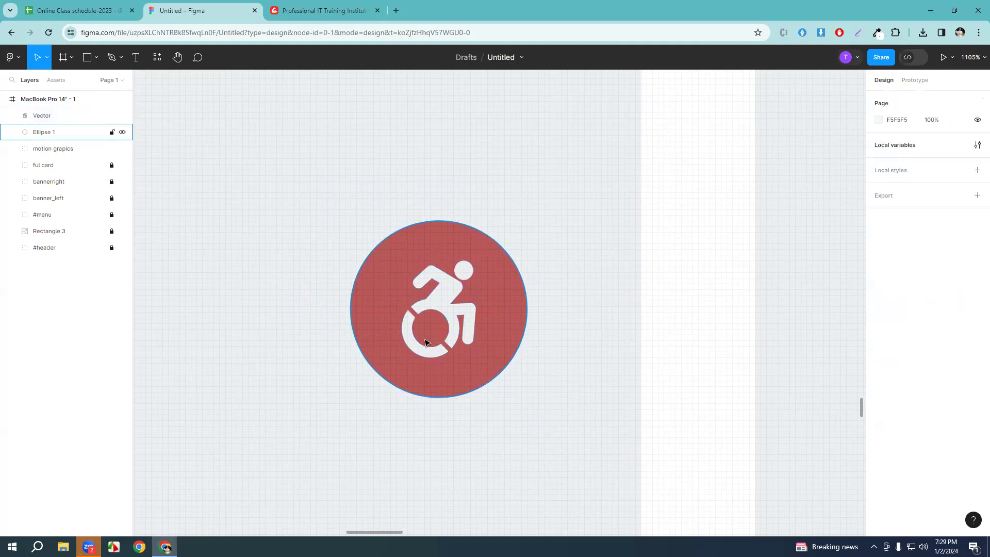
Group the red circle and white glyph and rename the group 'icon'.
drag(555, 428, 441, 356)
drag(397, 285, 338, 201)
key(ctrl+g)
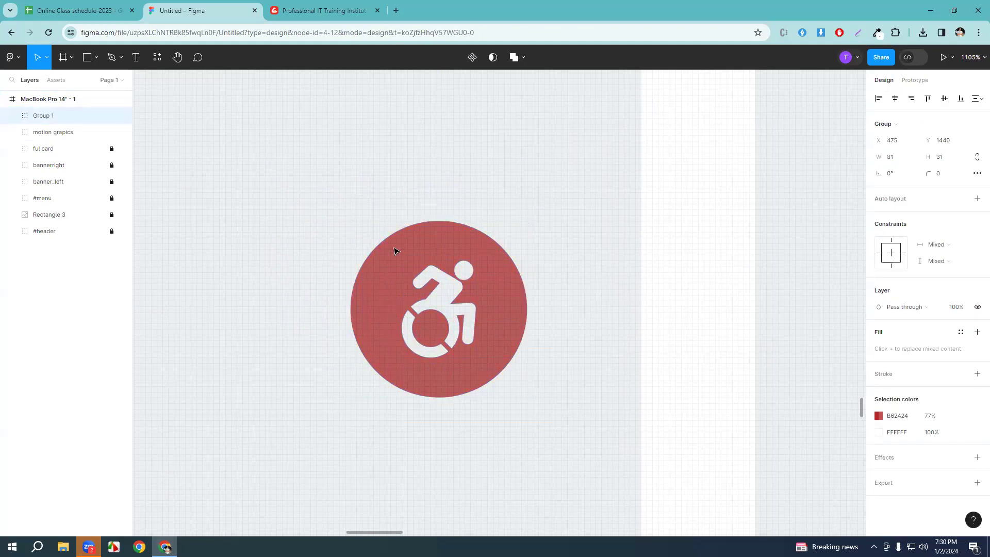
key(ctrl+r)
key(BackSpace)
text(icon)
key(Return)
scroll(590, 353, down, 5)
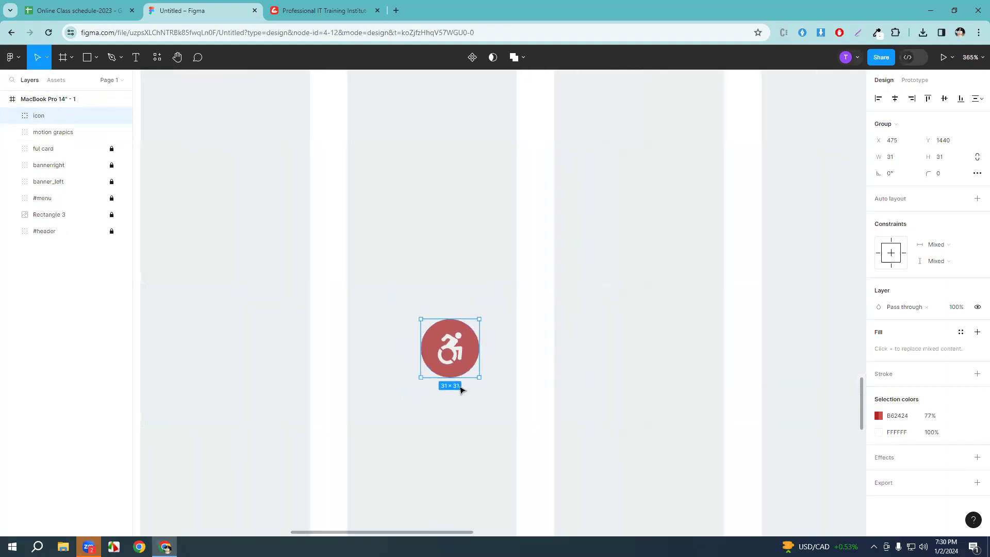
click(407, 405)
scroll(407, 325, down, 3)
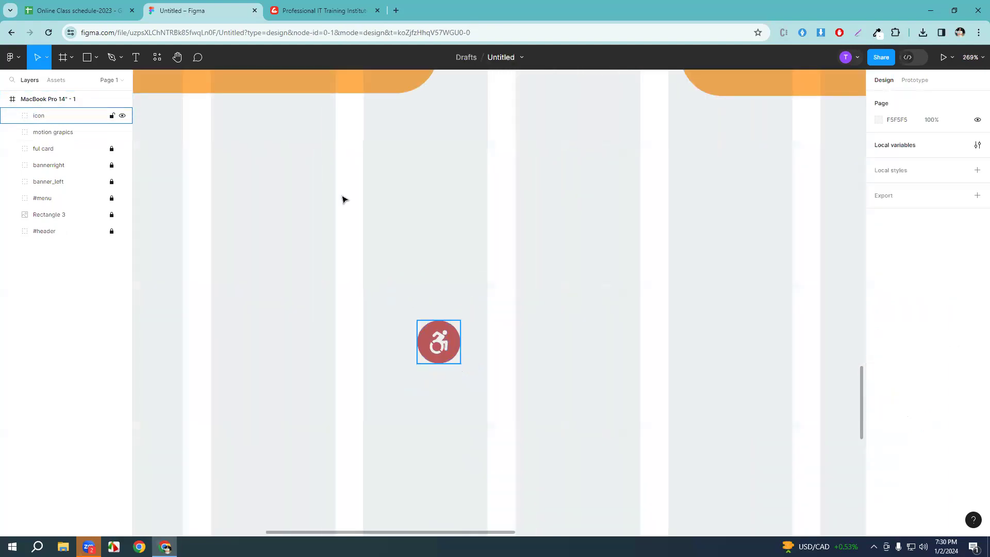
click(297, 10)
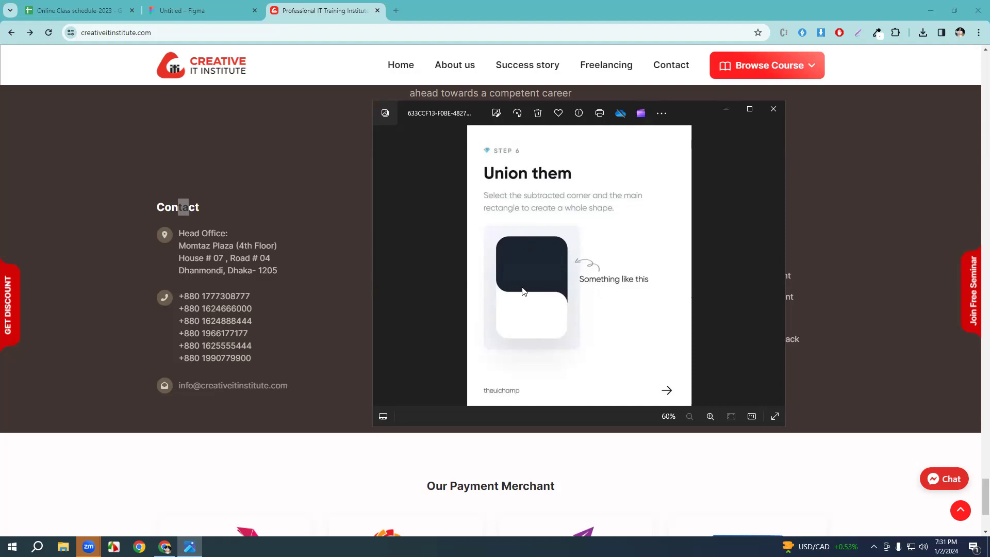
Close the tutorial image and review the footer, highlighting the head office address.
click(773, 109)
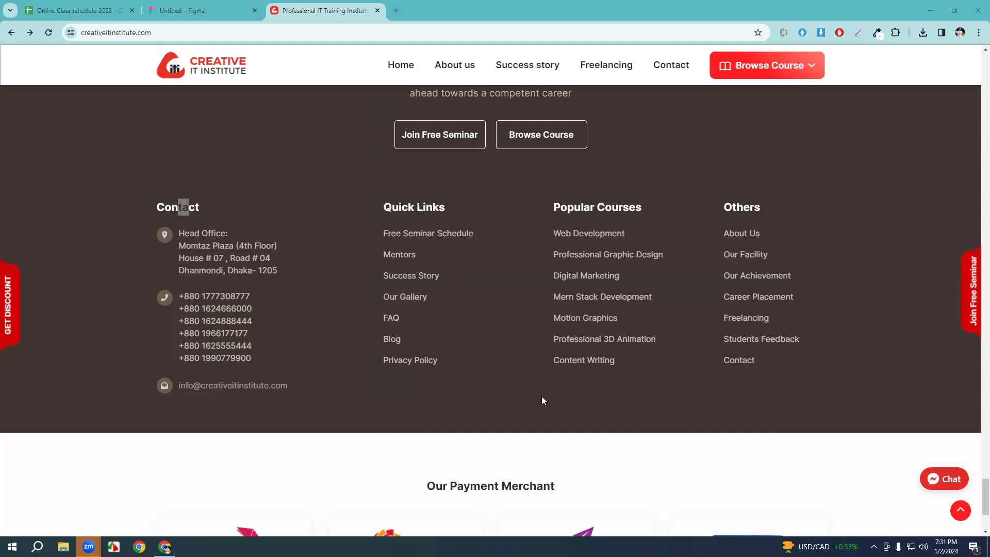
scroll(542, 400, down, 3)
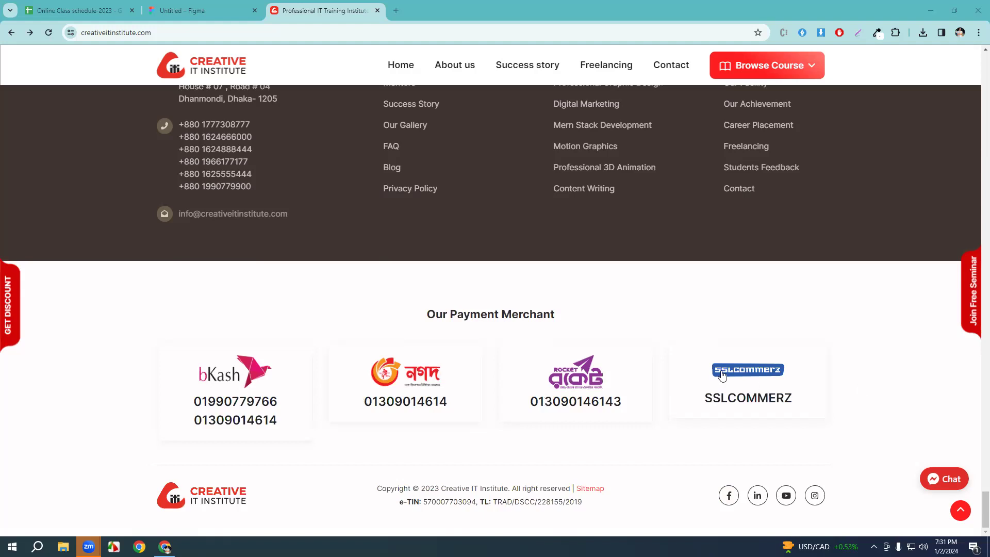
scroll(537, 381, up, 4)
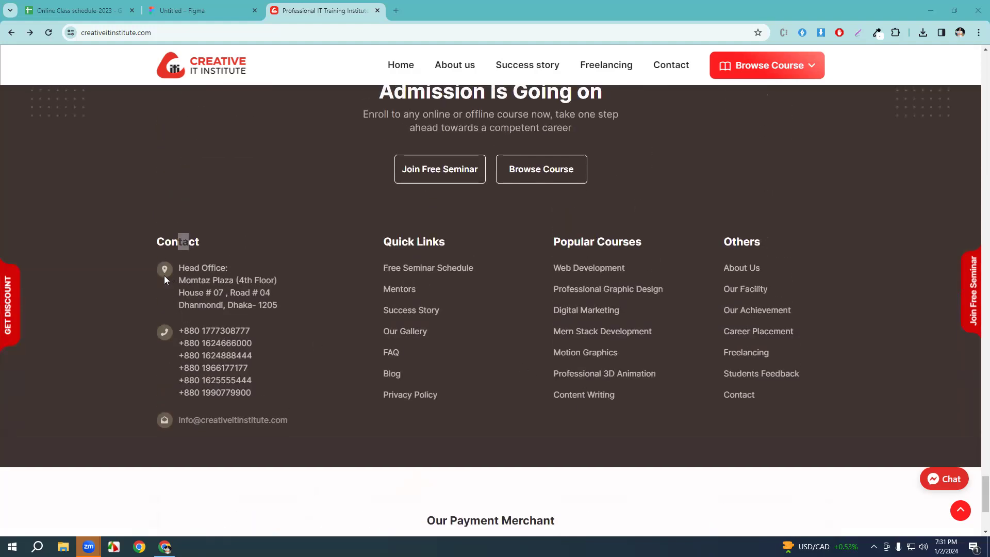
drag(178, 266, 234, 300)
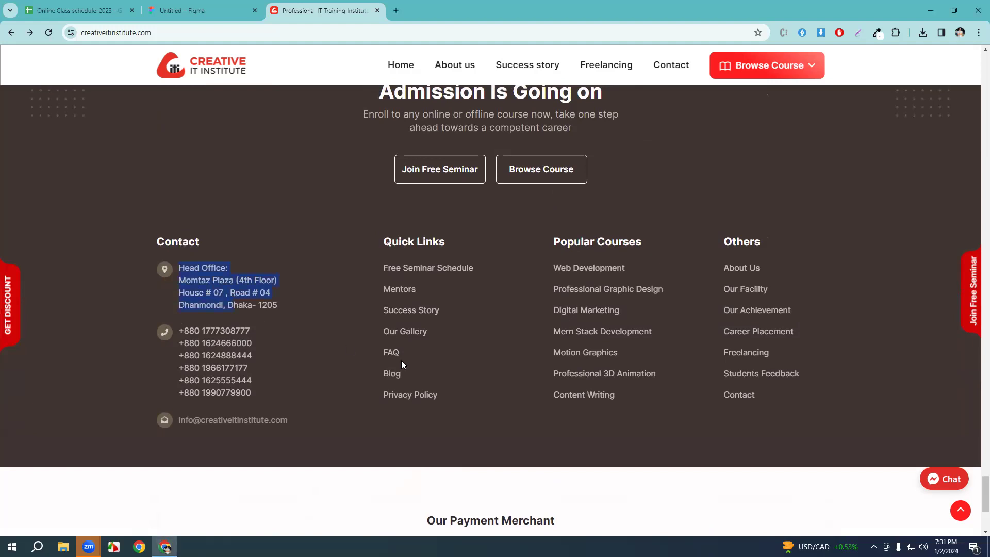
scroll(227, 360, down, 3)
scroll(226, 362, down, 1)
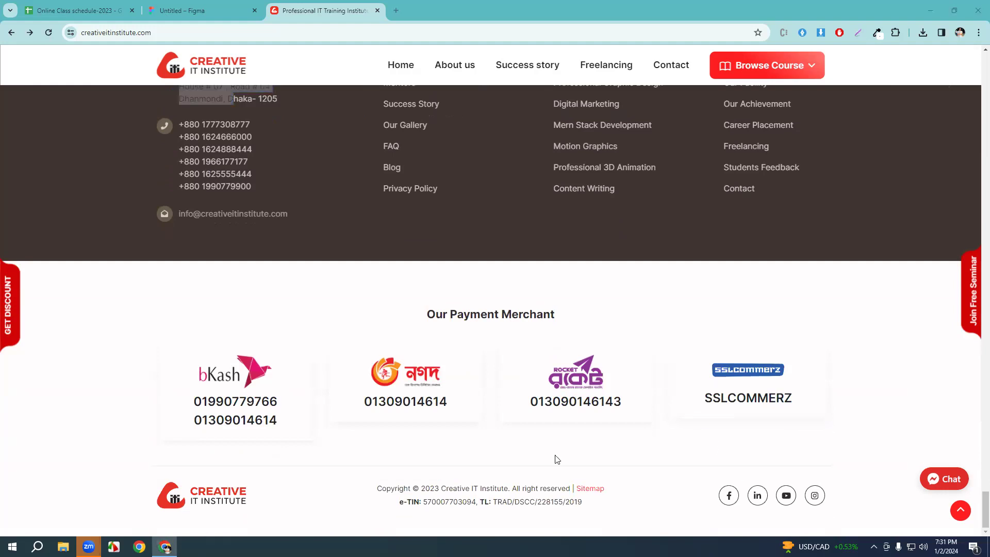
scroll(557, 459, up, 15)
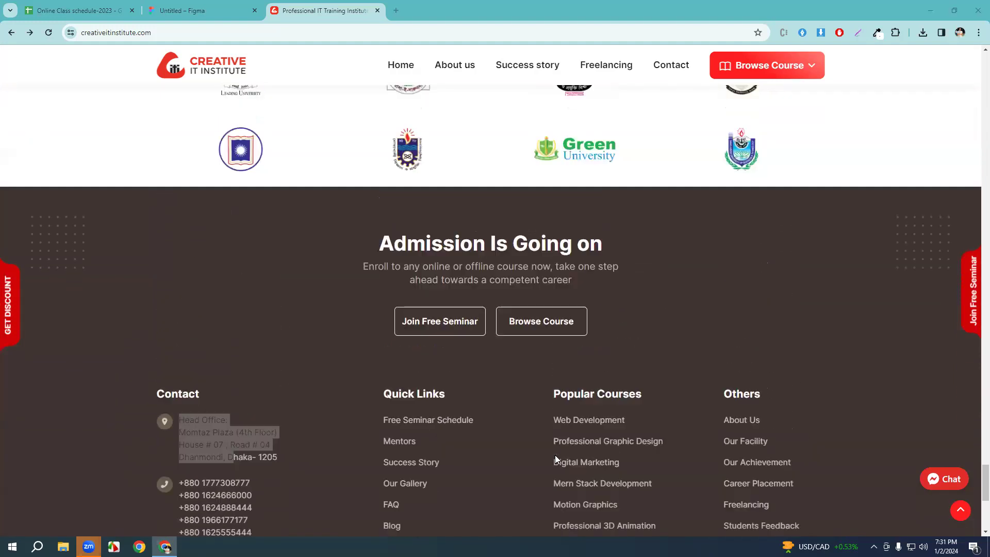
Scroll to the Popular Courses cards: Graphic Design, Motion Graphics and UX/UI Design.
scroll(555, 455, up, 6)
scroll(556, 458, up, 15)
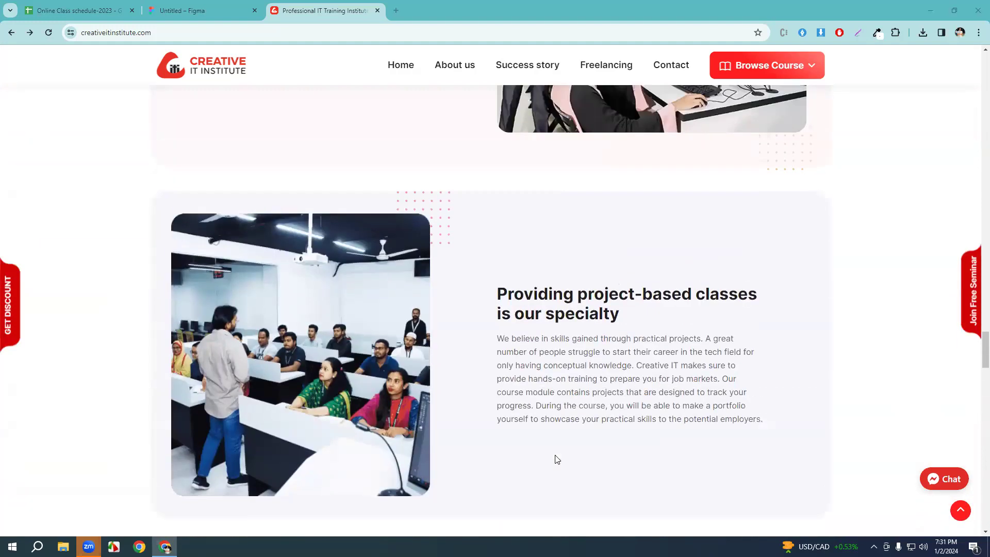
scroll(575, 443, up, 2)
scroll(575, 445, up, 10)
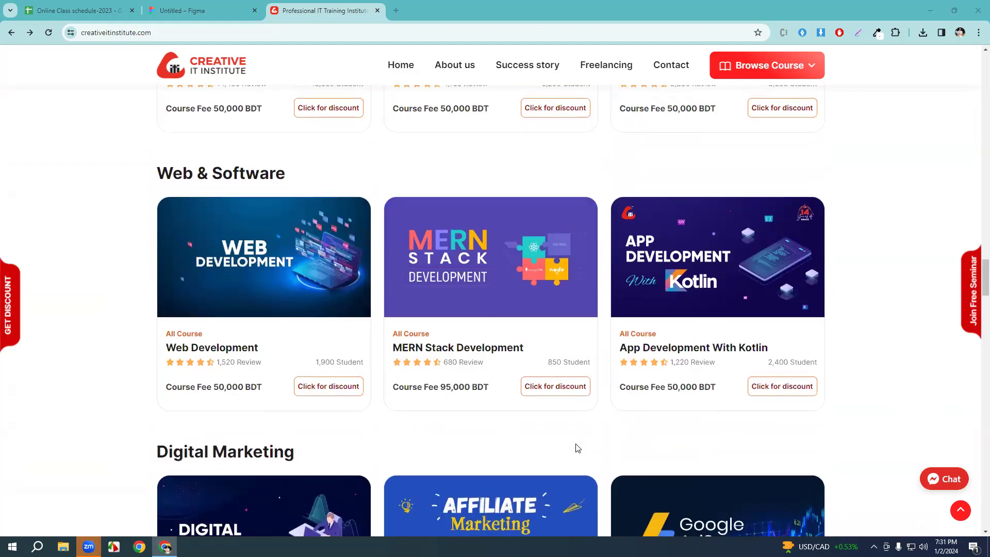
scroll(577, 448, up, 15)
scroll(576, 447, up, 15)
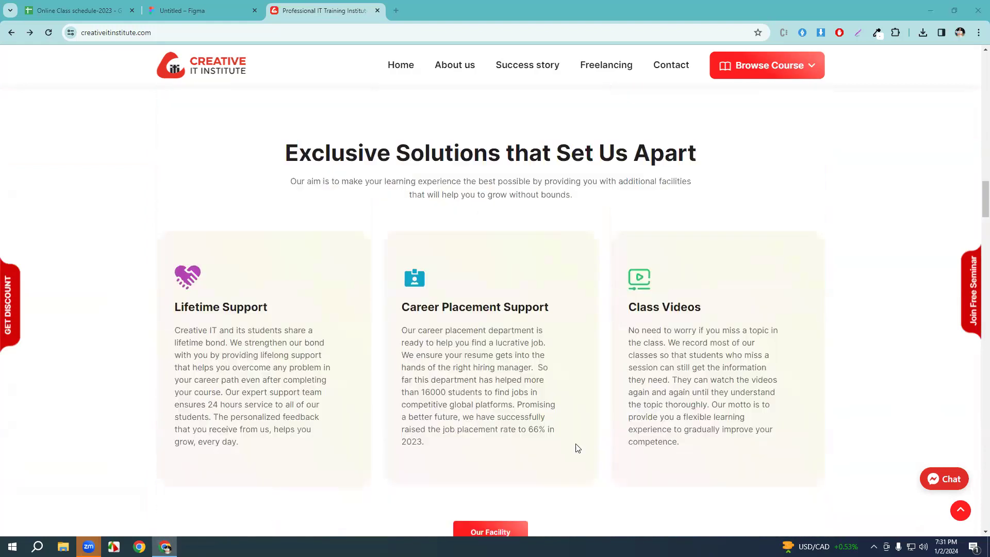
scroll(578, 447, up, 4)
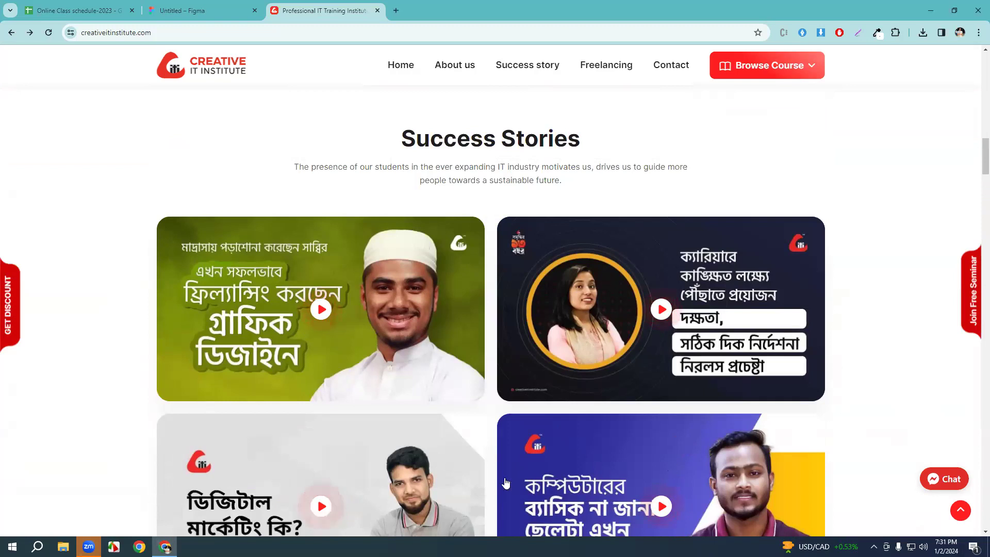
scroll(505, 482, up, 10)
scroll(505, 483, up, 5)
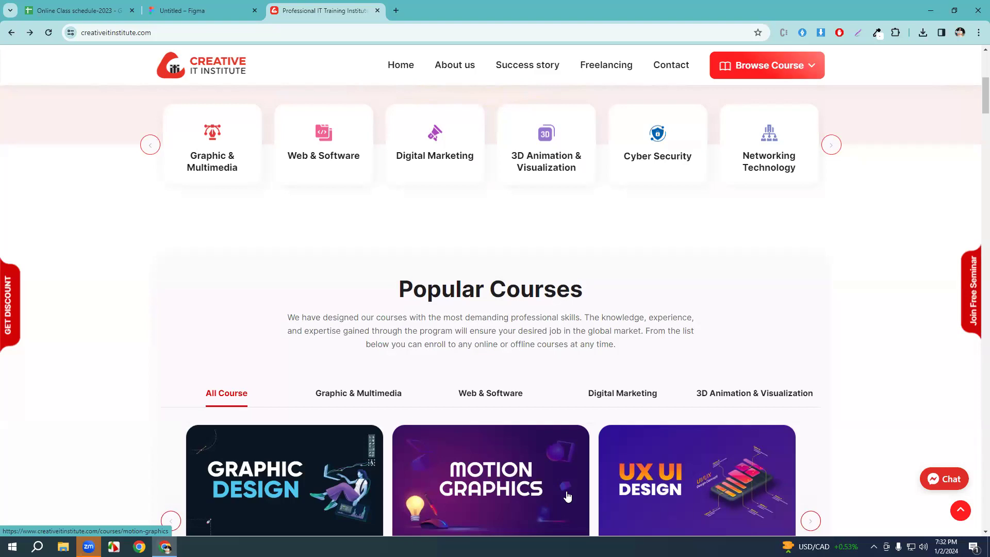
scroll(619, 498, down, 3)
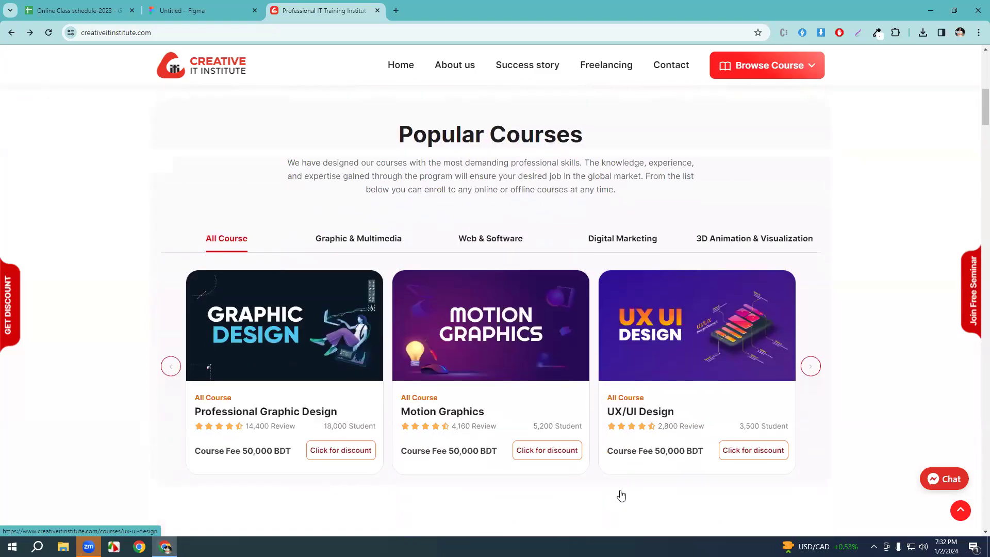
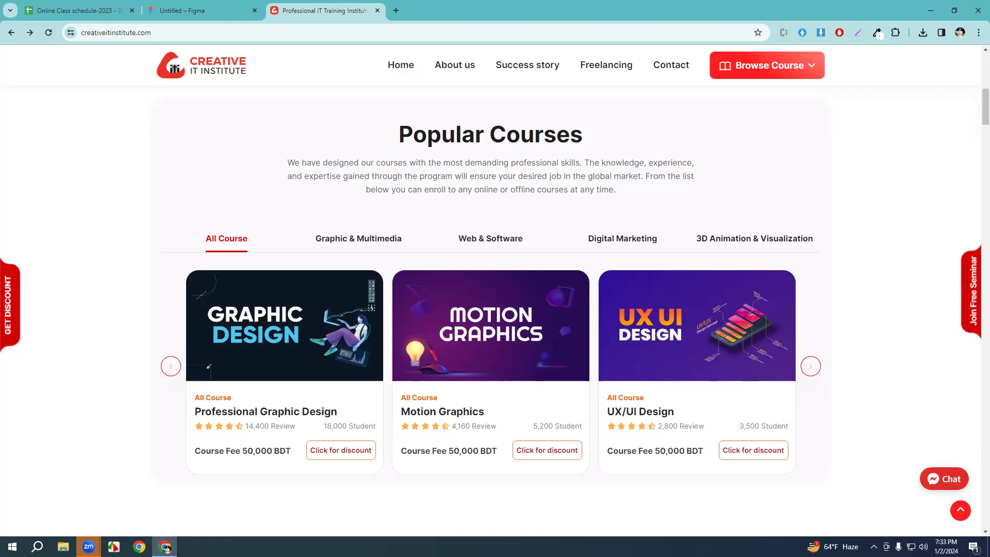
Scroll through the institute's course page to review the reference cards.
scroll(400, 404, down, 7)
scroll(405, 411, up, 7)
scroll(405, 411, up, 9)
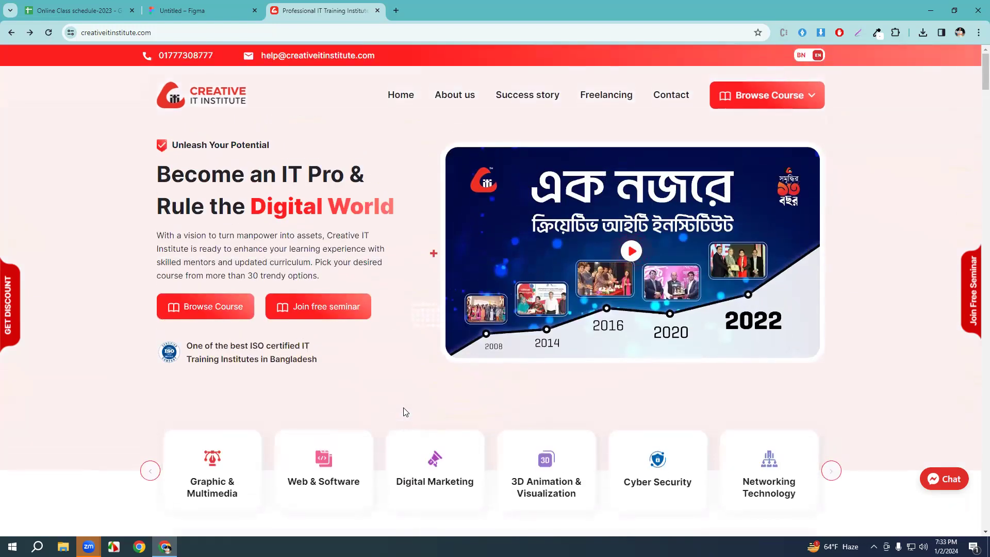
scroll(404, 408, down, 5)
scroll(404, 408, down, 15)
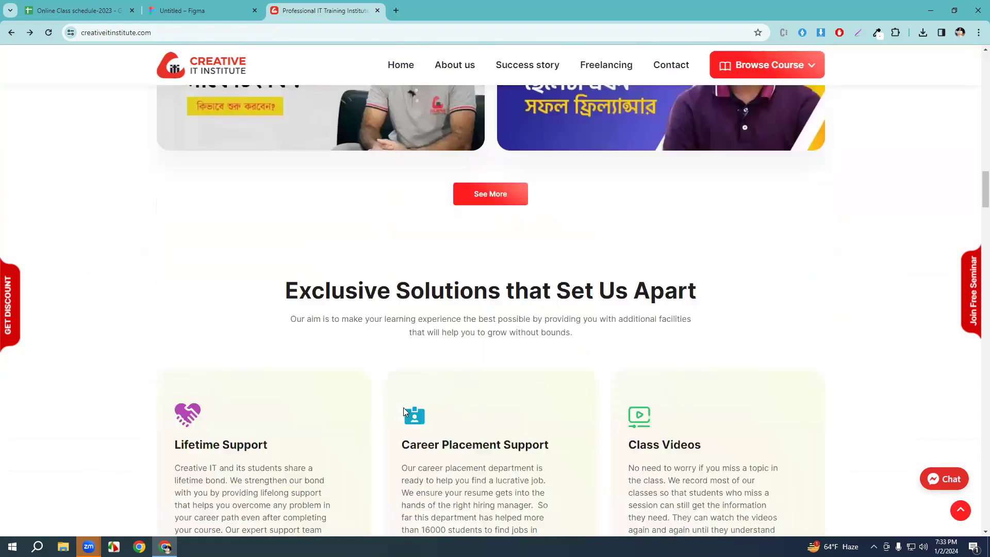
scroll(403, 408, down, 6)
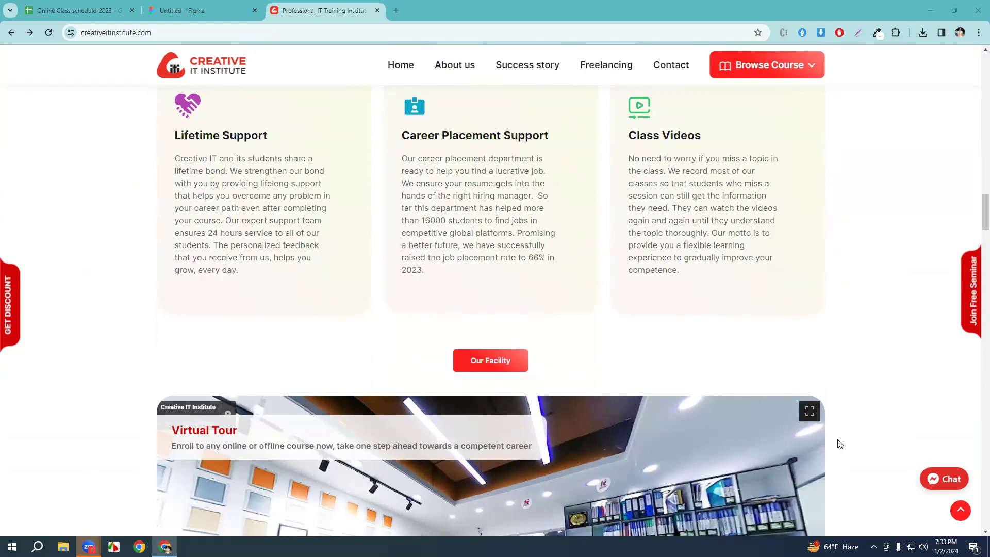
scroll(412, 361, up, 10)
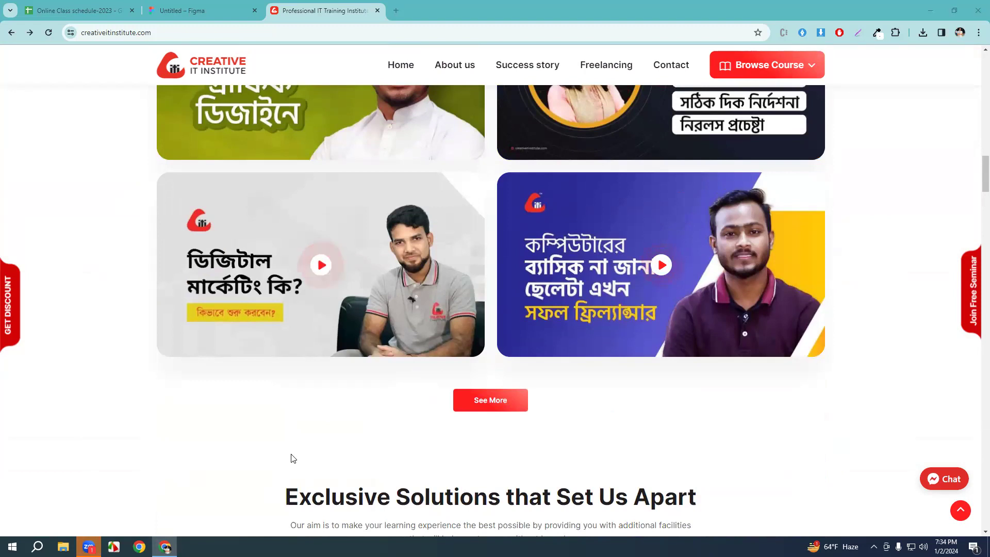
scroll(293, 457, up, 3)
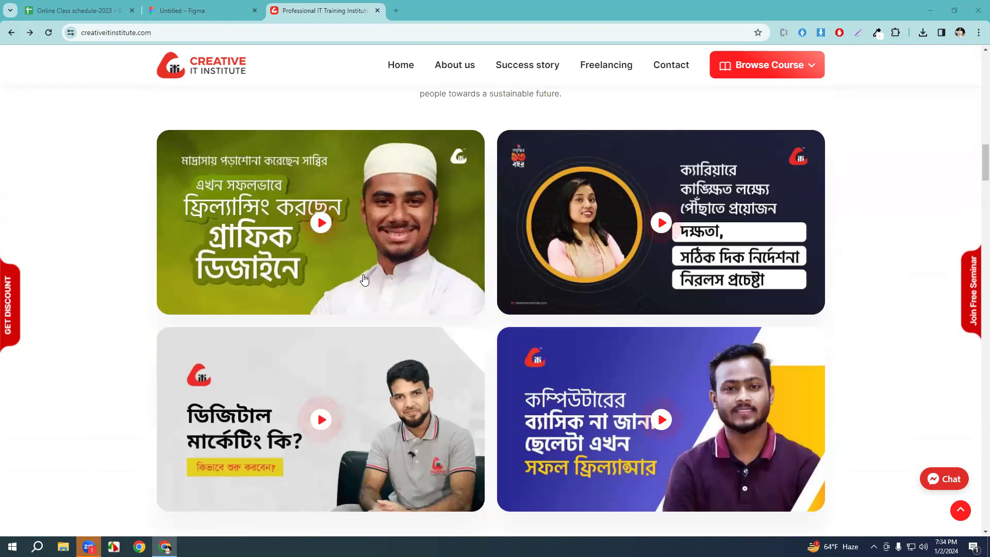
scroll(369, 267, up, 10)
scroll(369, 267, up, 10)
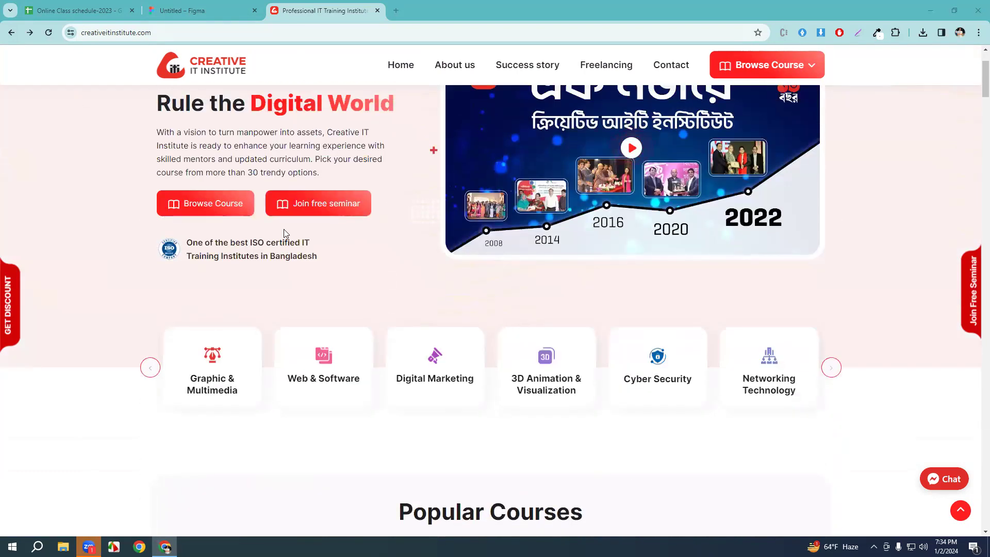
scroll(283, 234, up, 2)
Start a screenshot capture of the page's hero section, then cancel it.
key(Print)
drag(53, 43, 989, 398)
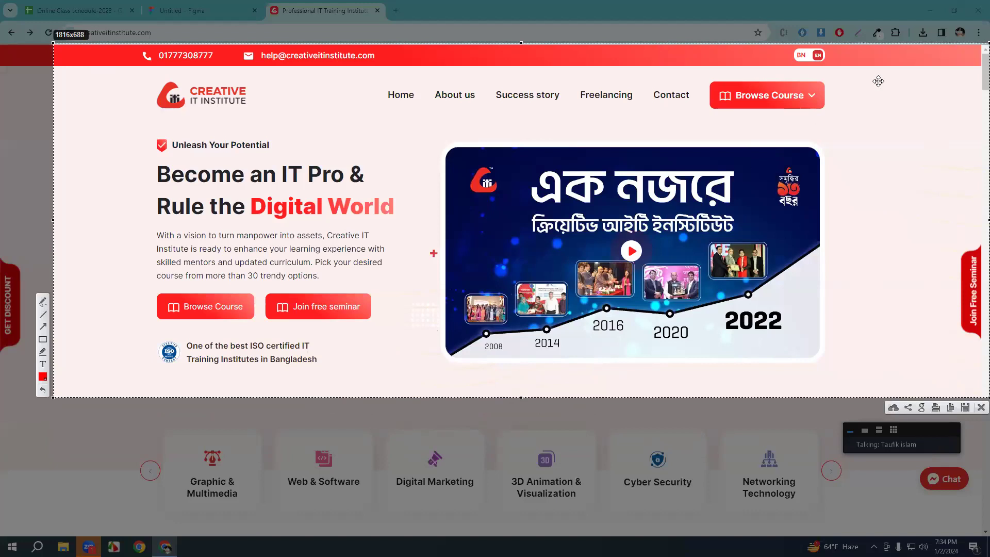
drag(908, 109, 858, 117)
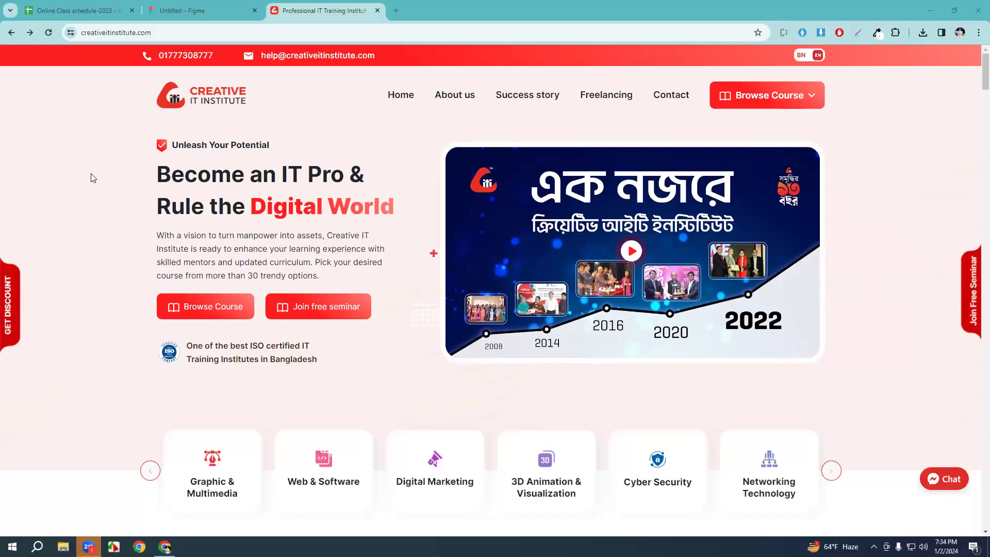
click(932, 416)
In the Figma design, move the accessibility icon group up and to the left.
scroll(380, 324, down, 1)
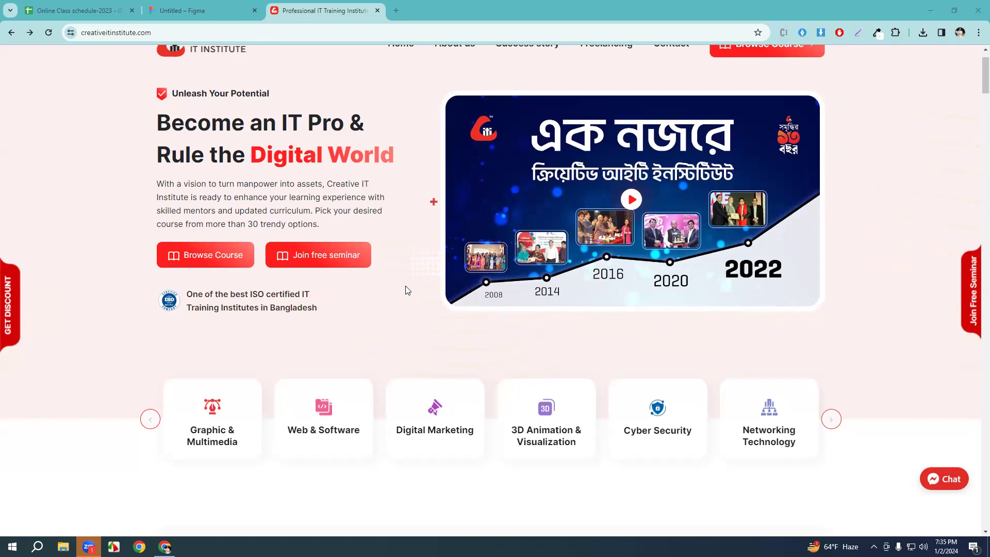
scroll(371, 299, down, 5)
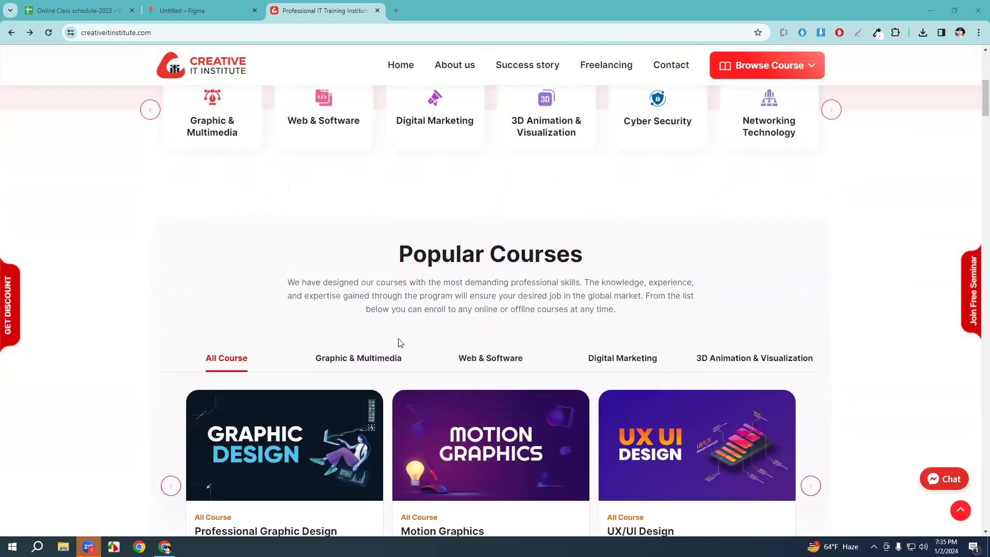
scroll(399, 340, up, 7)
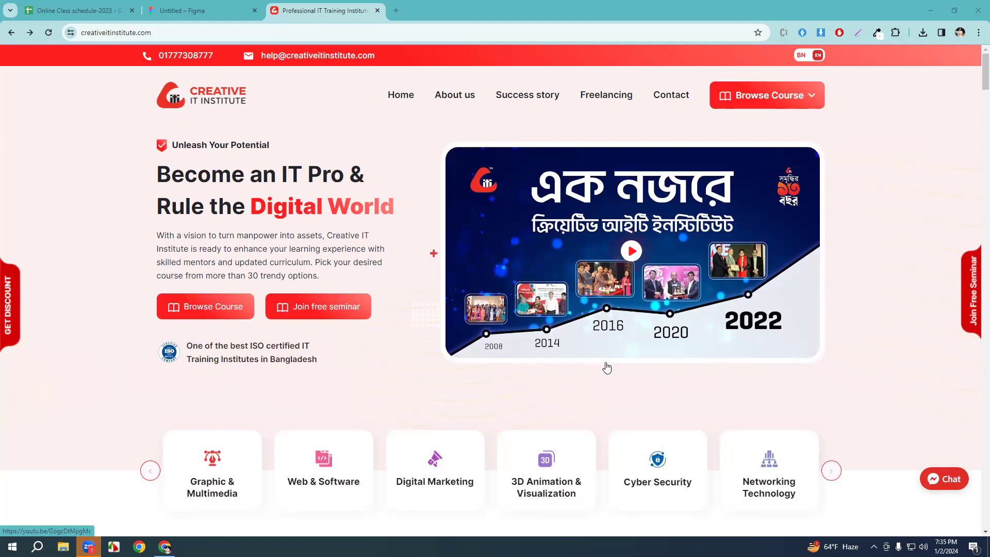
scroll(606, 368, down, 10)
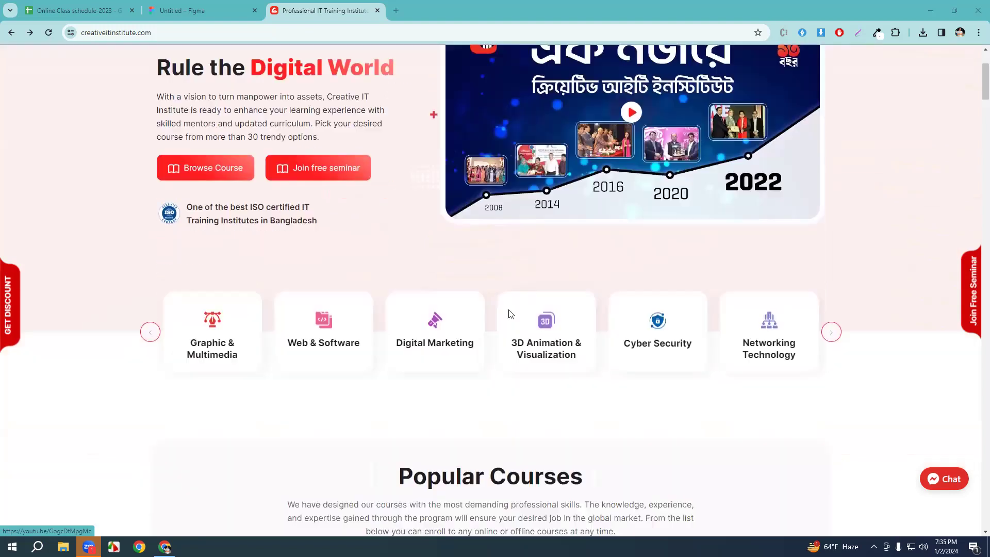
scroll(526, 311, up, 10)
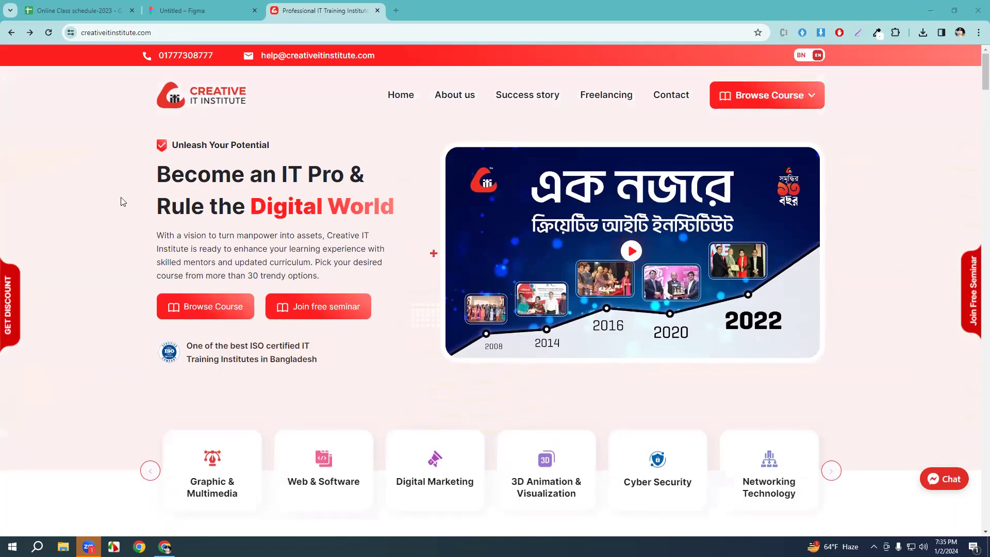
scroll(397, 243, down, 8)
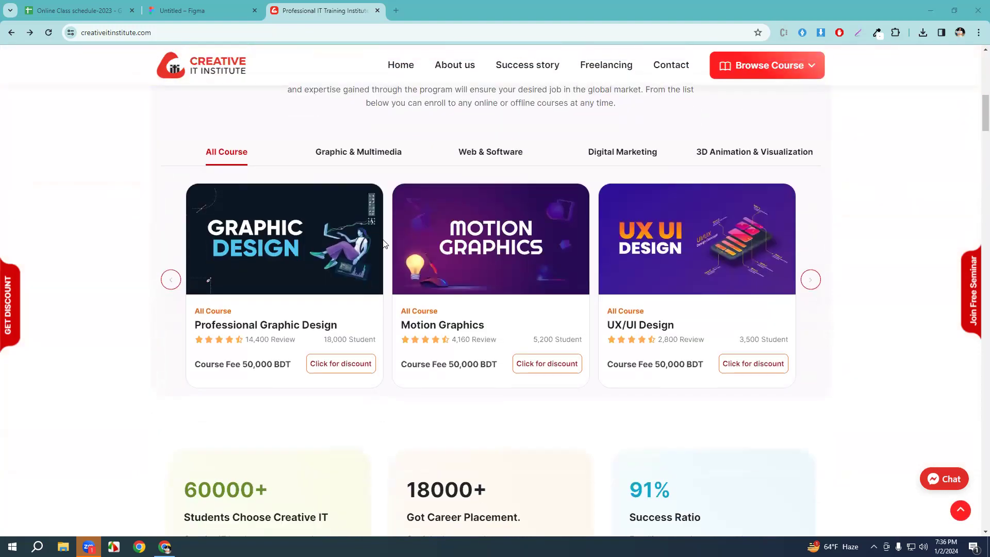
click(181, 11)
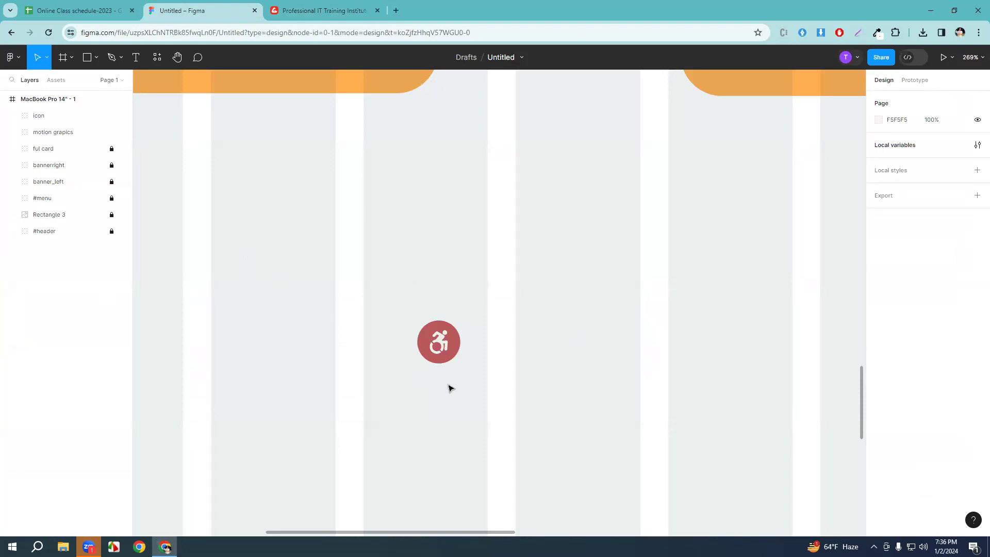
drag(458, 334, 418, 287)
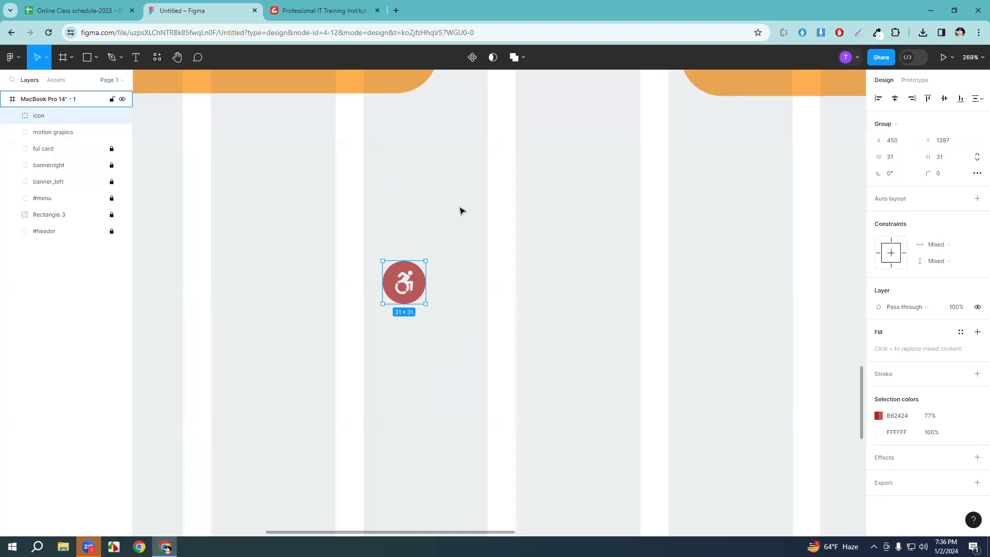
Open the shape tools list, then dismiss it and clear the selection.
ctrl+scroll(461, 212, down, 5)
scroll(475, 254, up, 4)
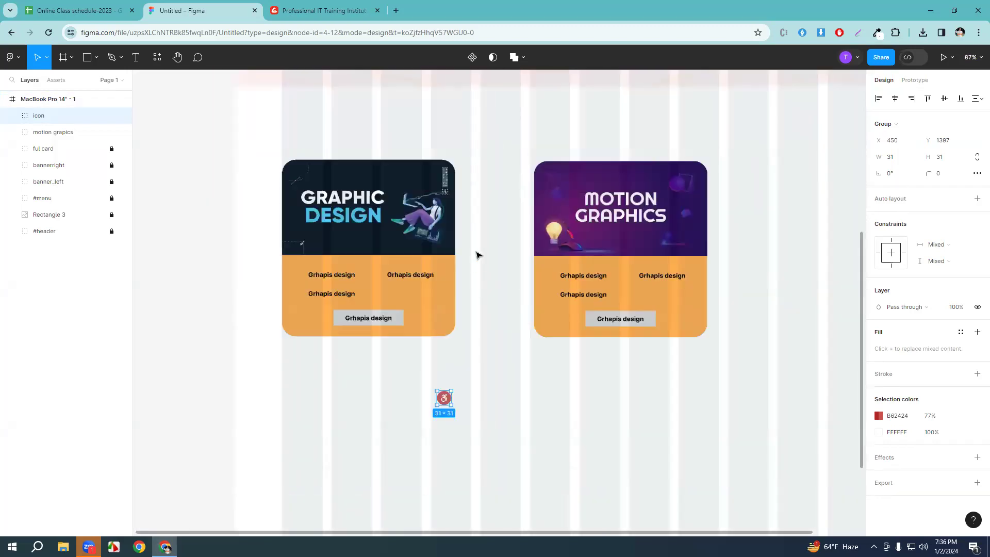
scroll(477, 254, down, 3)
scroll(477, 254, up, 2)
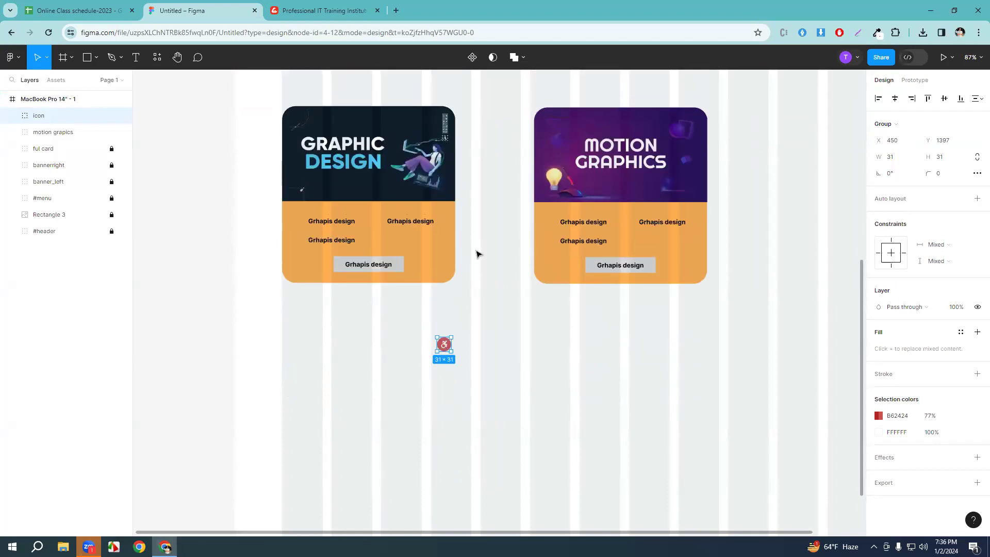
ctrl+scroll(479, 248, down, 2)
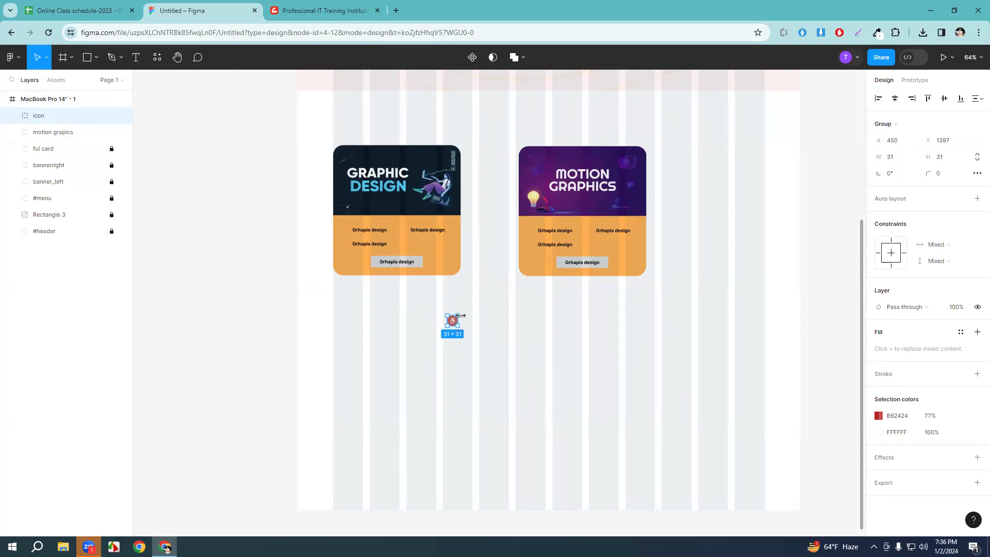
scroll(460, 315, up, 3)
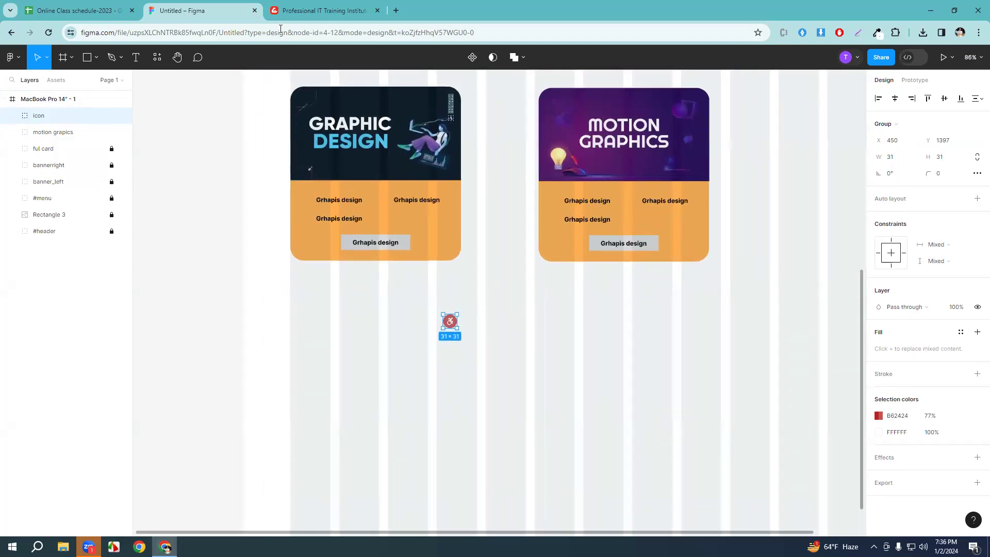
click(96, 58)
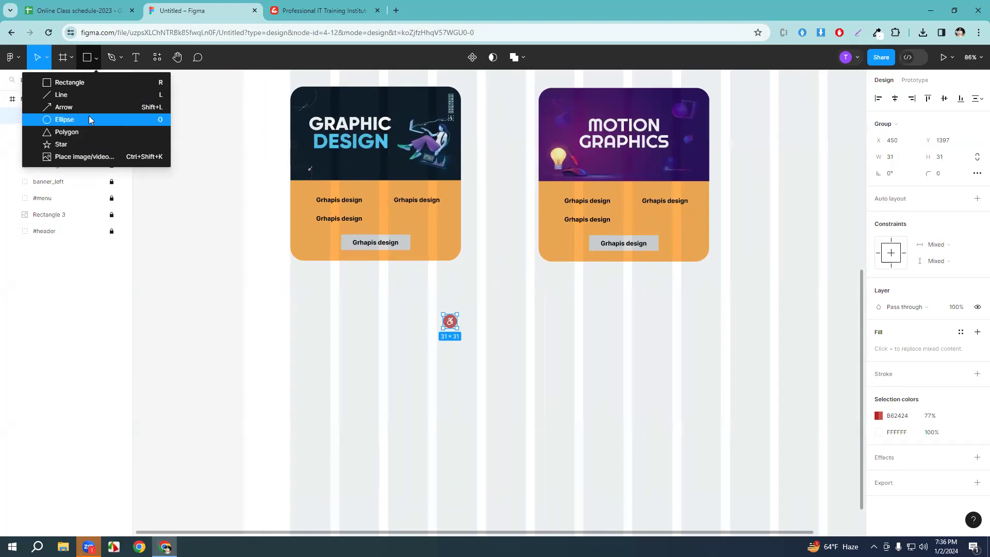
click(407, 384)
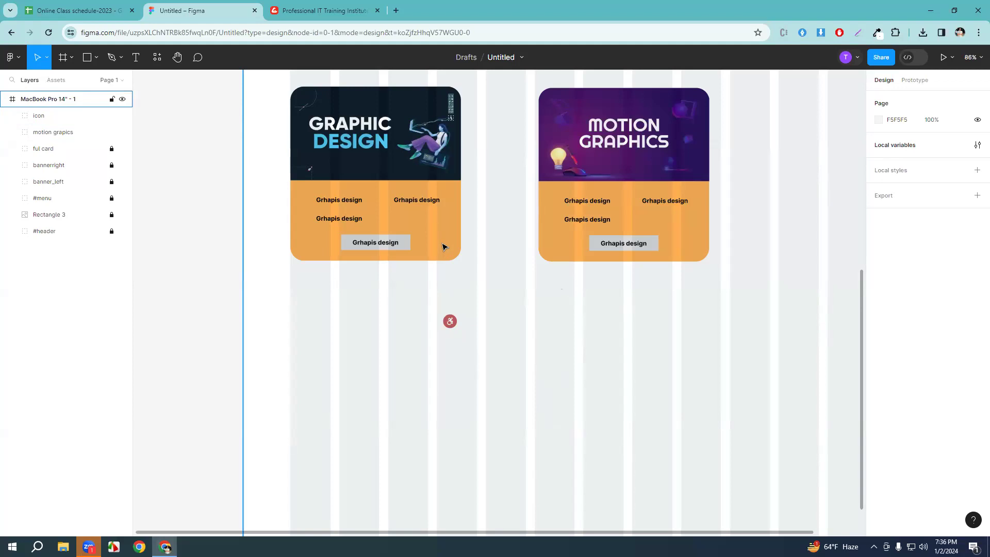
Frame the Graphic Design card, hide layout grids with Ctrl+Shift+4, and zoom out to both cards.
scroll(445, 247, up, 5)
drag(322, 113, 508, 306)
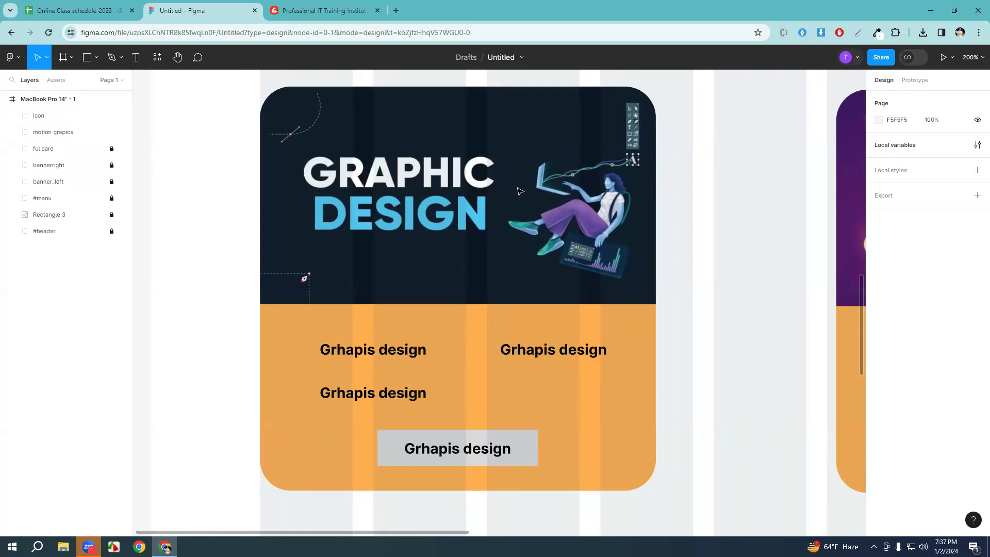
key(ctrl+shift+4)
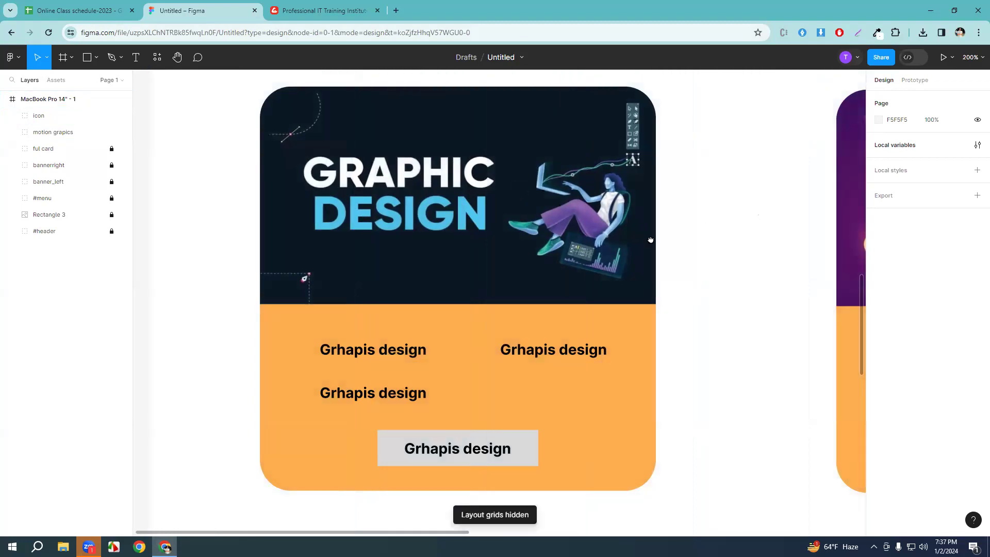
scroll(623, 214, down, 5)
scroll(629, 273, right, 2)
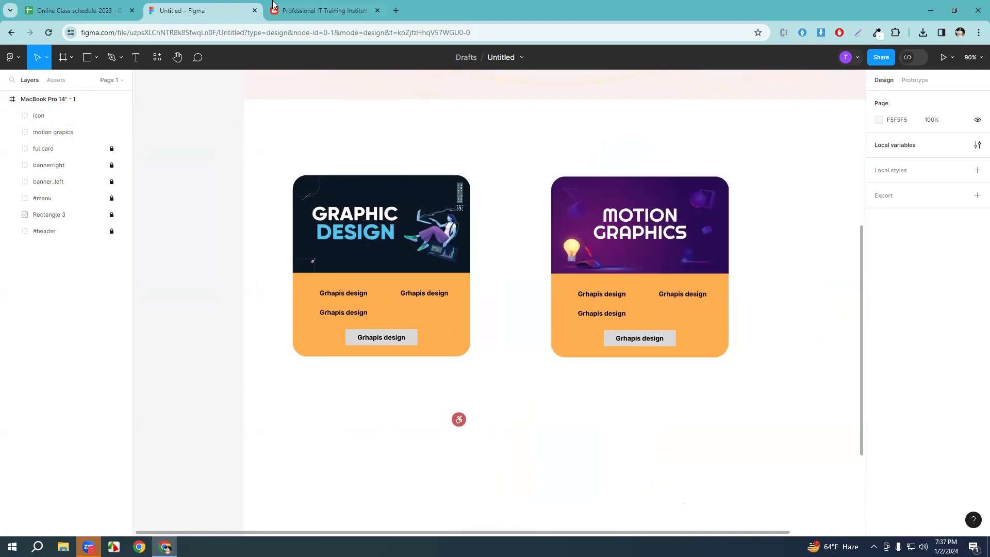
Return to the institute's course page and scroll through it.
click(311, 12)
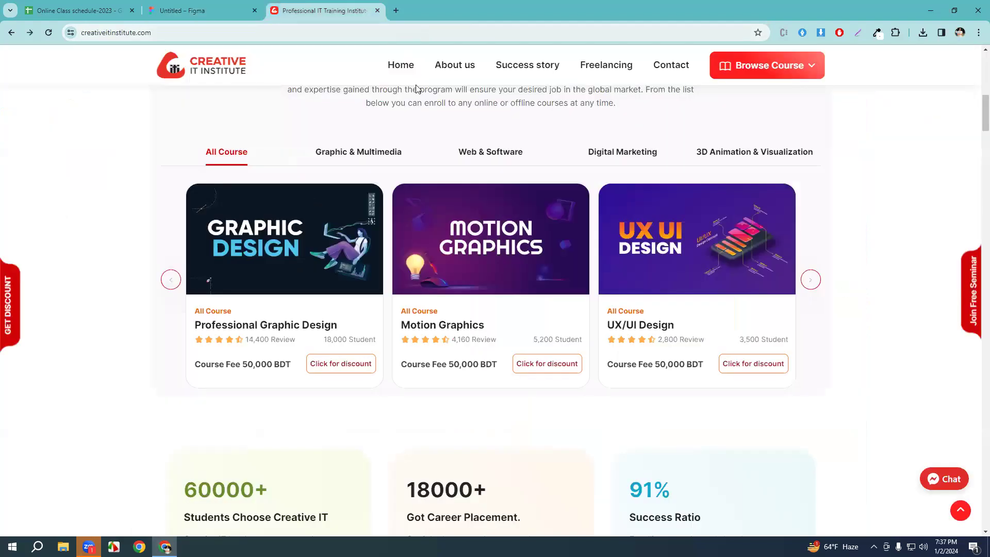
scroll(476, 204, down, 6)
scroll(477, 204, down, 13)
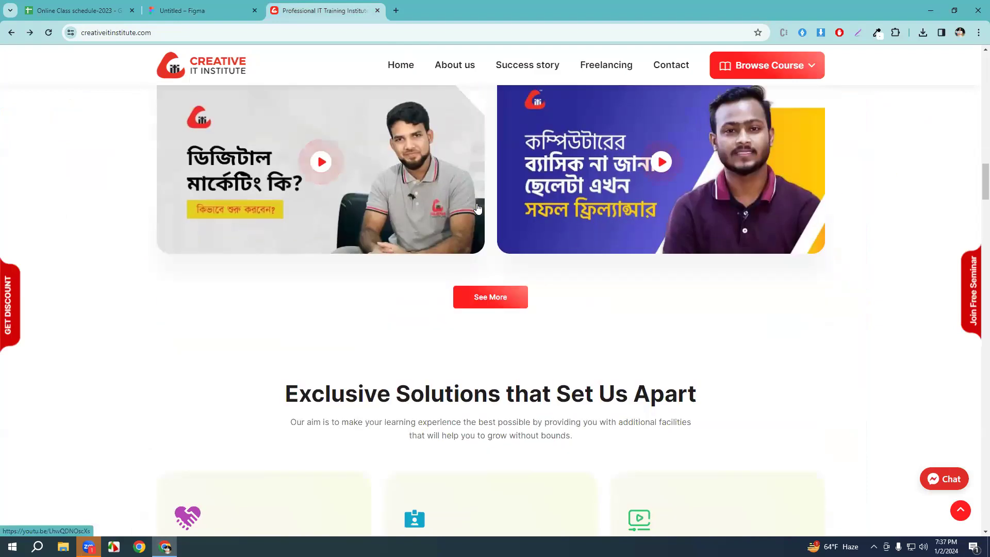
scroll(478, 207, up, 6)
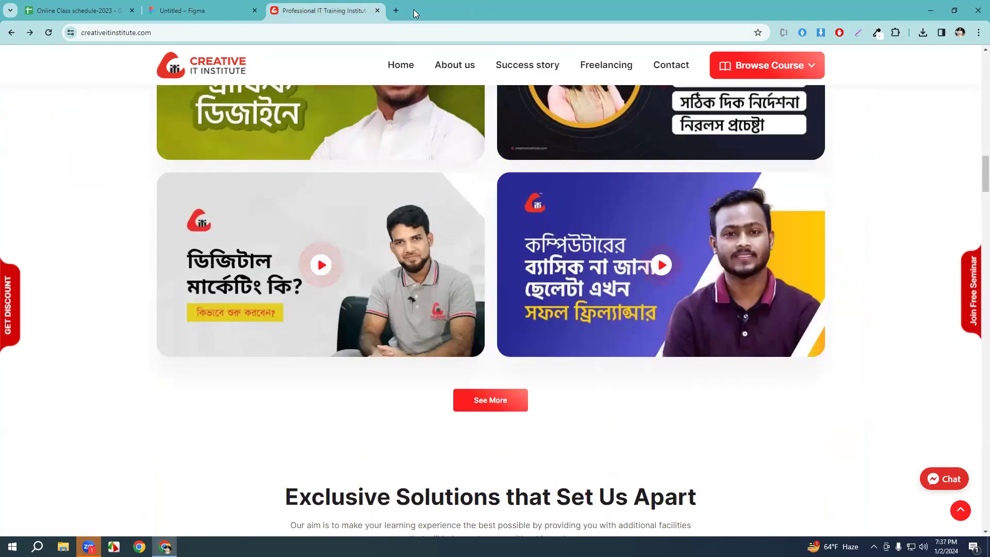
Log in to the Creative IT Institute teacher portal in a new tab and open Take Attendance's batch list.
click(397, 11)
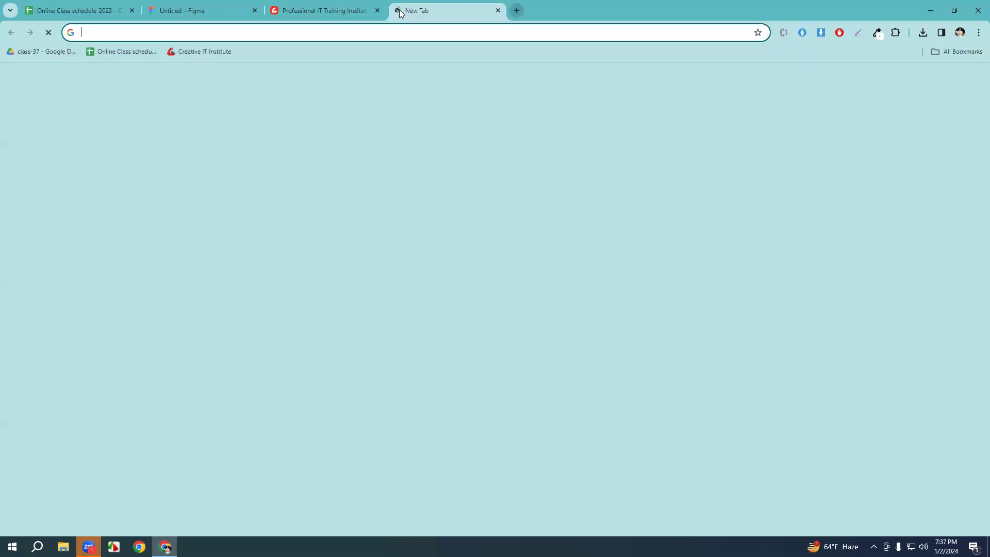
click(203, 52)
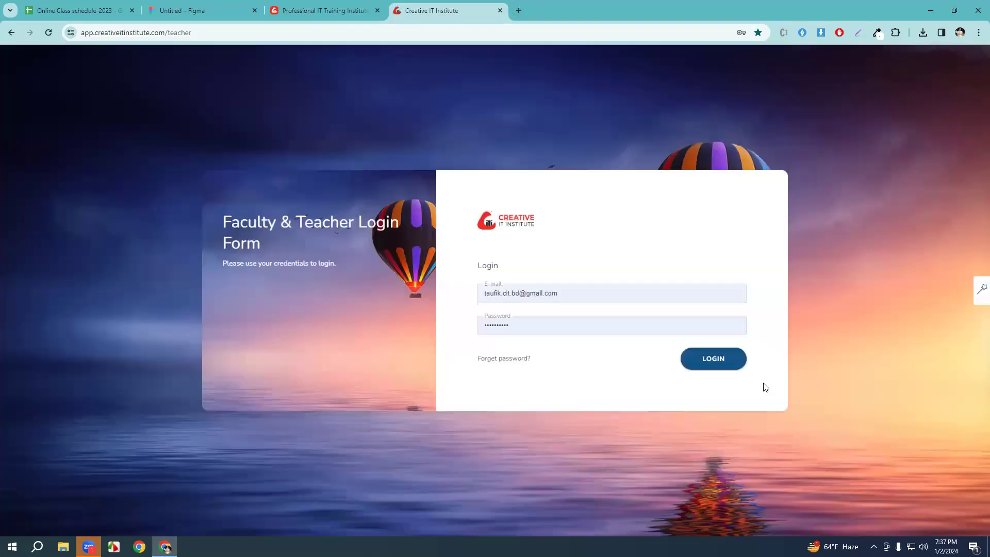
click(727, 367)
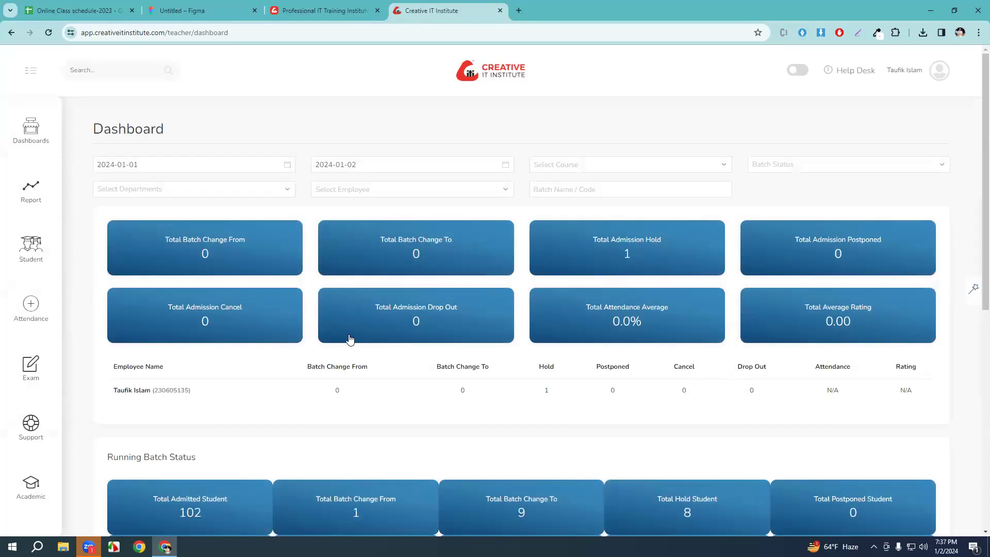
mouse_move(39, 308)
click(123, 144)
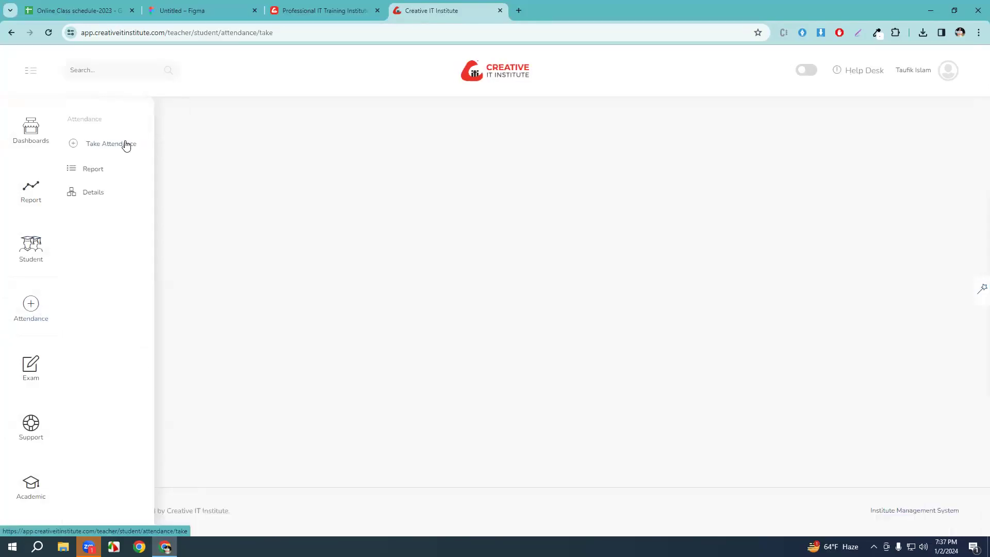
click(186, 215)
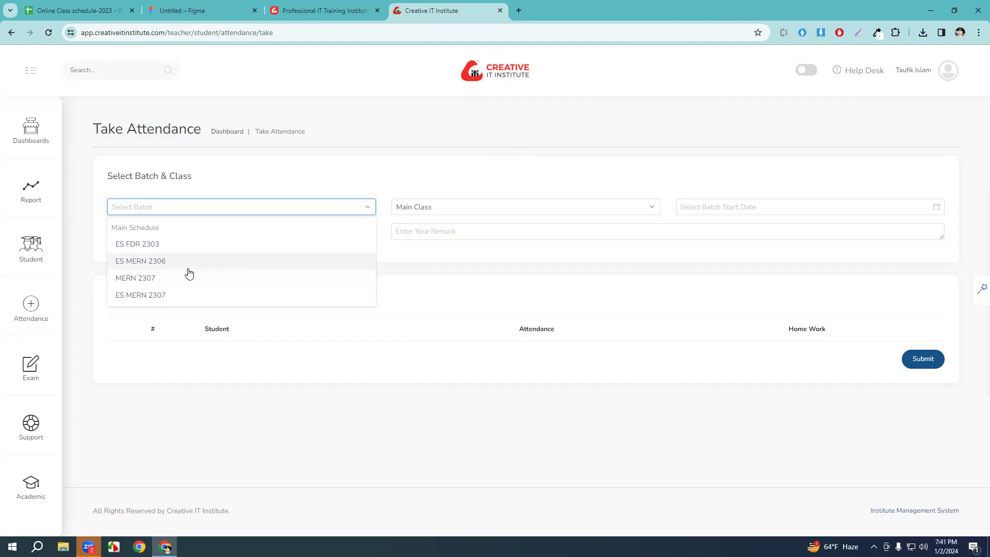
Select batch ES MERN 2307, keep Main Class, and set the date to 2024-01-02.
click(197, 295)
click(457, 208)
click(415, 229)
click(936, 209)
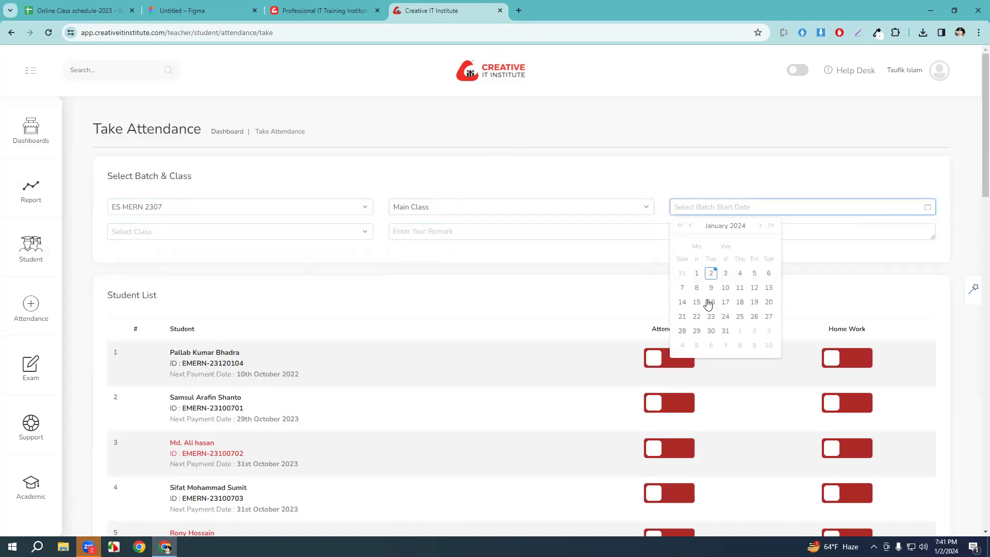
click(711, 274)
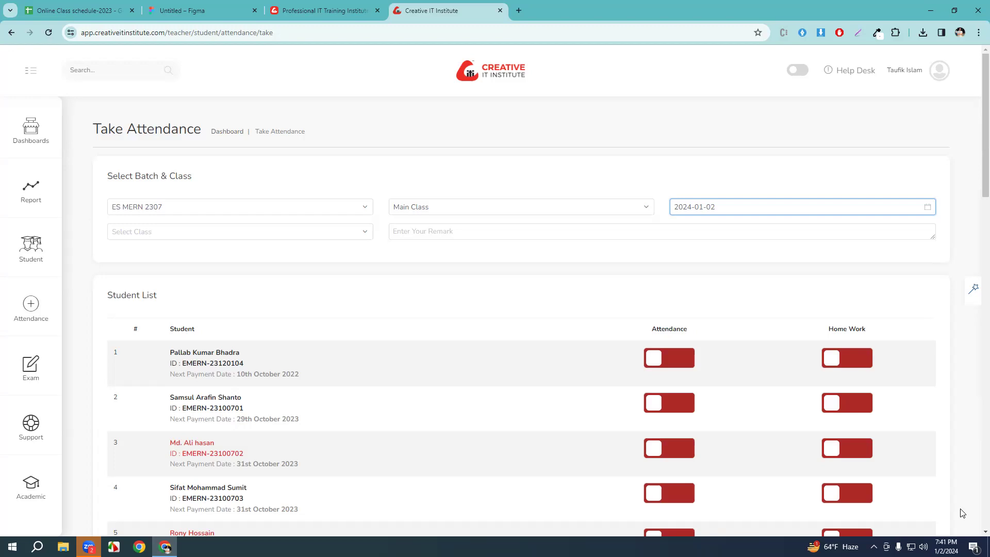
Choose Class 04 and enter the remark 'class 4'.
click(267, 230)
click(303, 254)
click(458, 234)
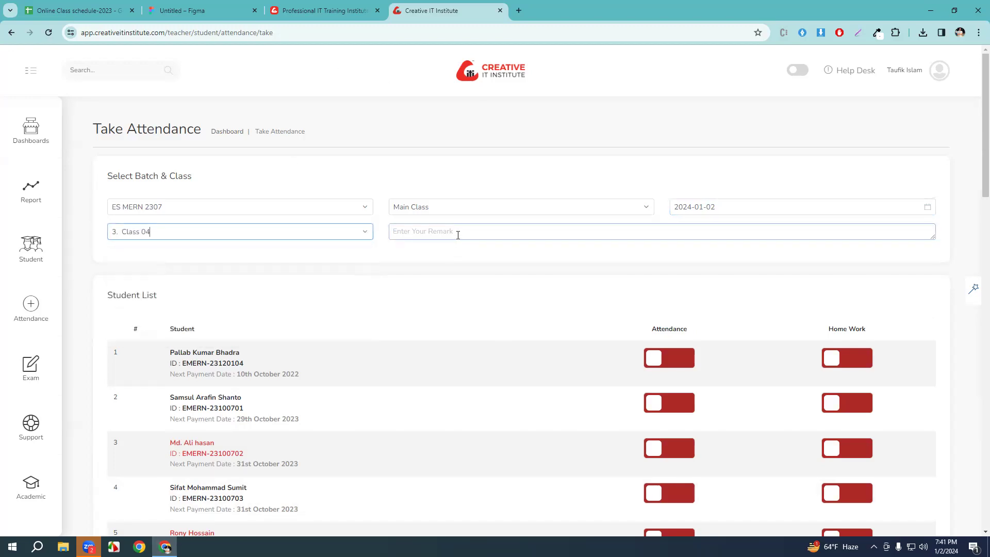
text(class 4)
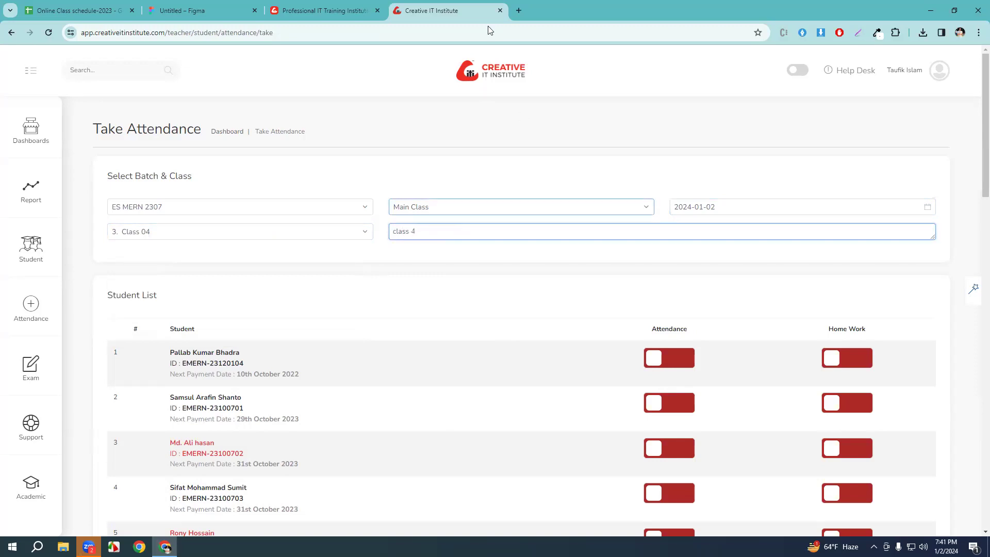